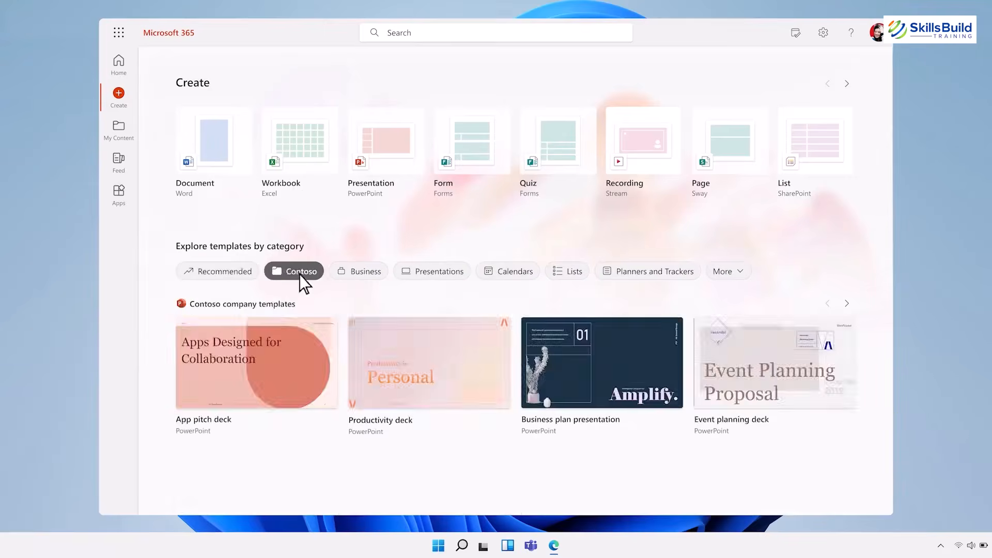
Browse the Apps and Feed pages, then go back to the Microsoft 365 home page.
{"action": "left_click", "coordinate": [119, 194]}
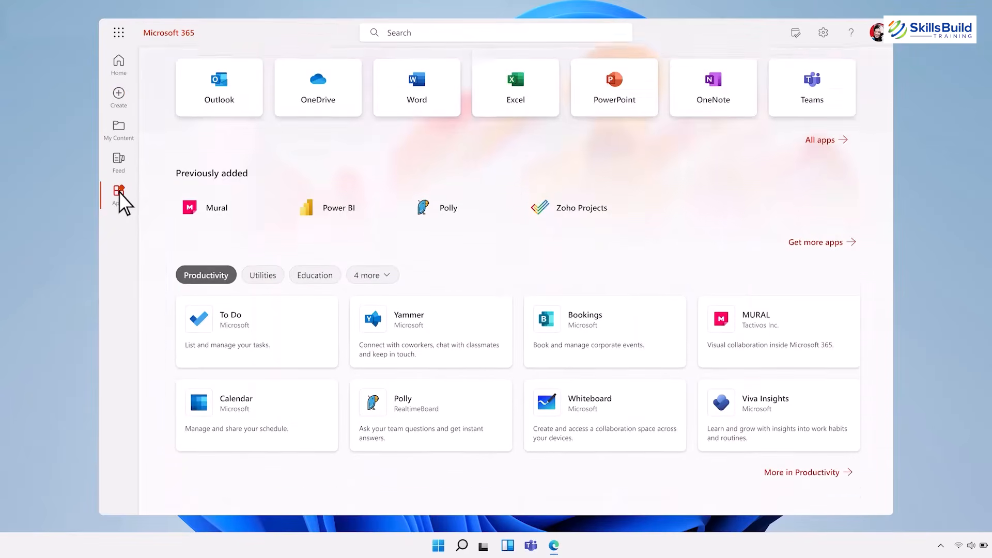
{"action": "left_click", "coordinate": [120, 162]}
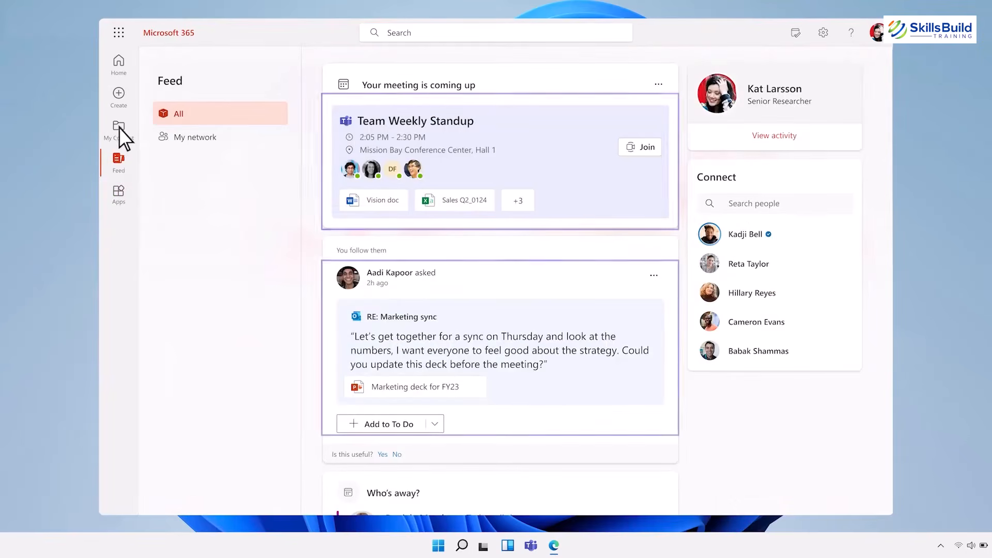
{"action": "left_click", "coordinate": [120, 66]}
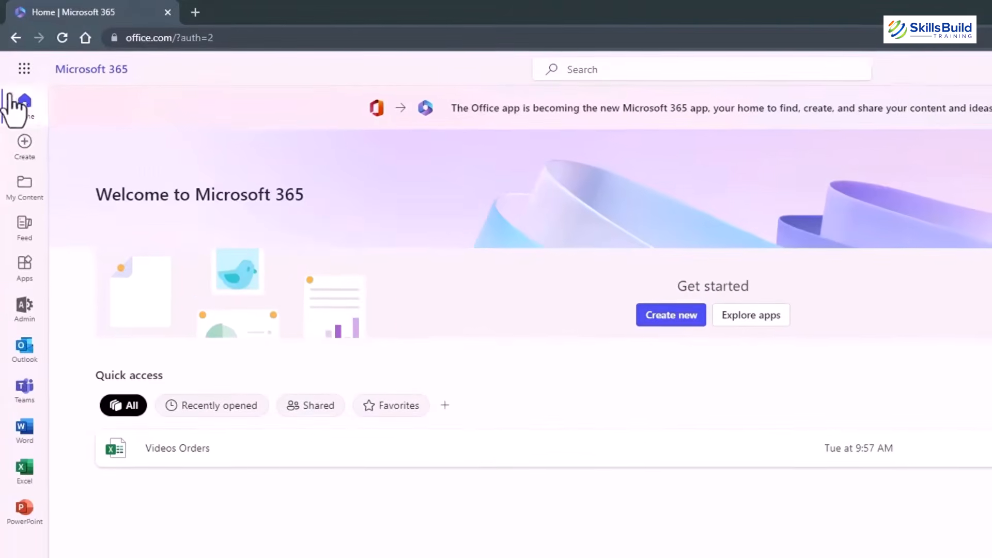
Launch the Microsoft 365 admin center from the Admin icon in the app rail.
{"action": "left_click", "coordinate": [23, 308]}
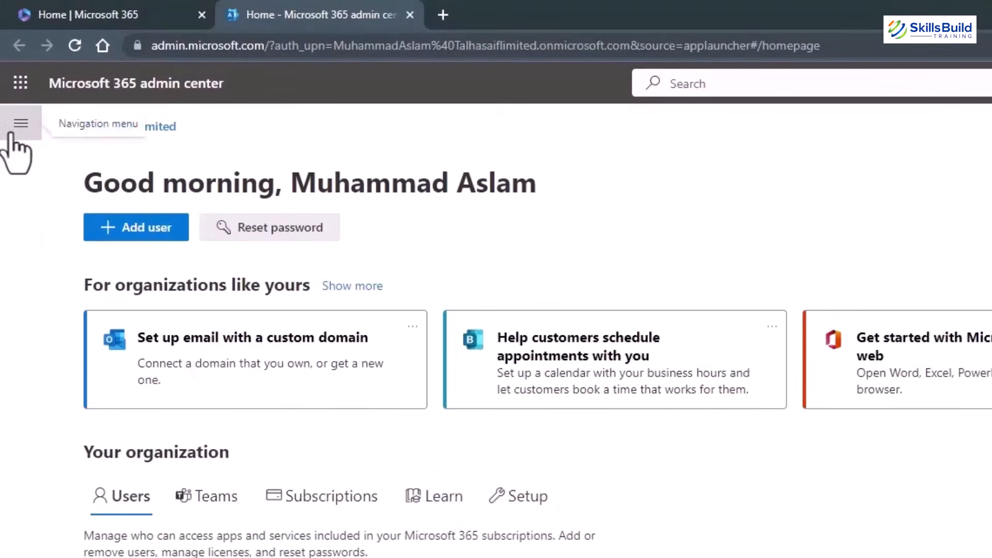
Expand the admin navigation pane and open its Users and Roles sections.
{"action": "left_click", "coordinate": [12, 130]}
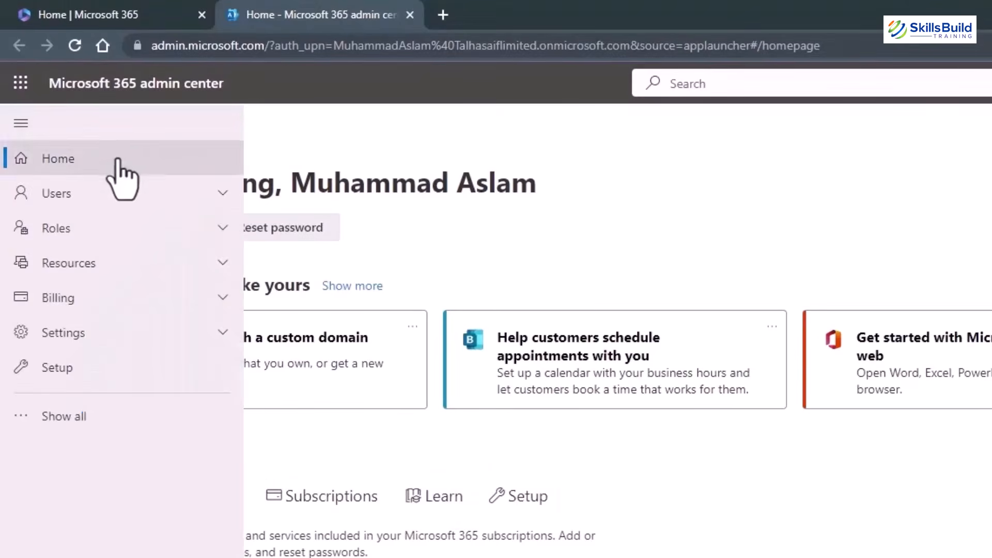
{"action": "left_click", "coordinate": [111, 207]}
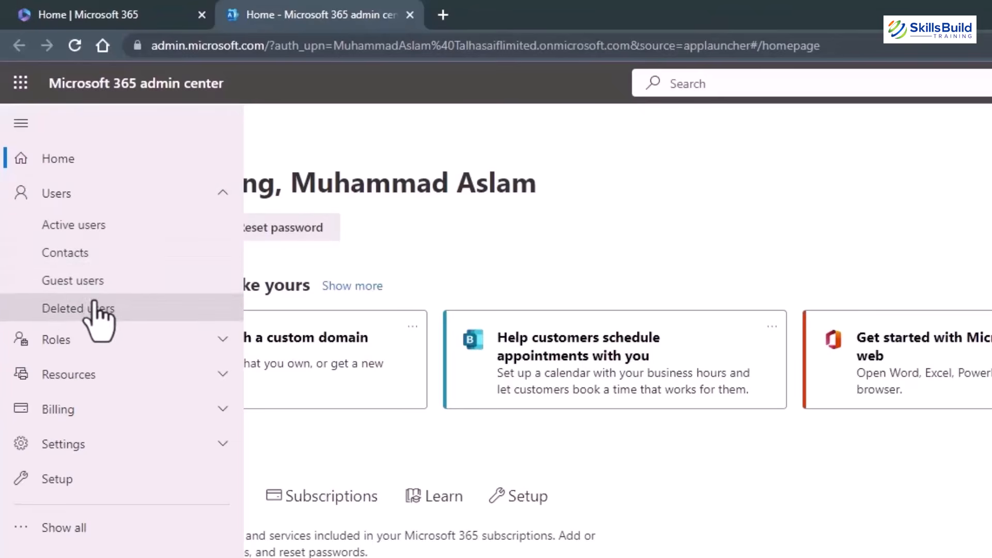
{"action": "left_click", "coordinate": [120, 344]}
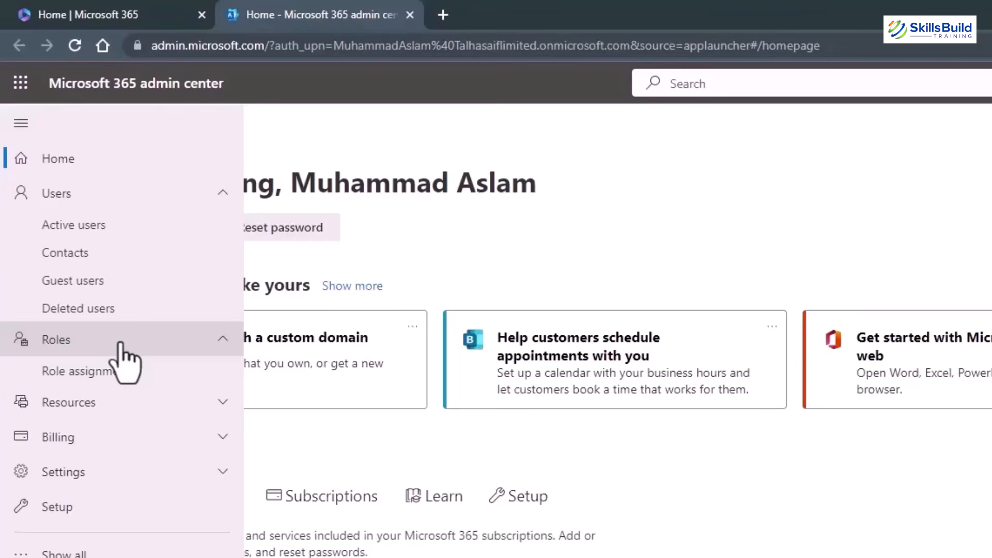
Peek at the Resources, Settings and Billing sections, then go to Users > Active users.
{"action": "left_click", "coordinate": [103, 407]}
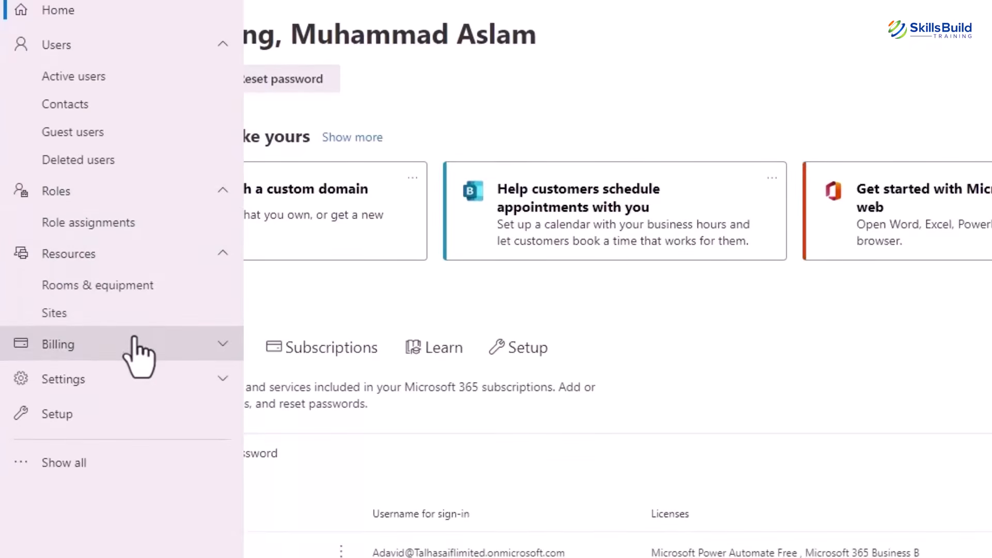
{"action": "left_click", "coordinate": [118, 385]}
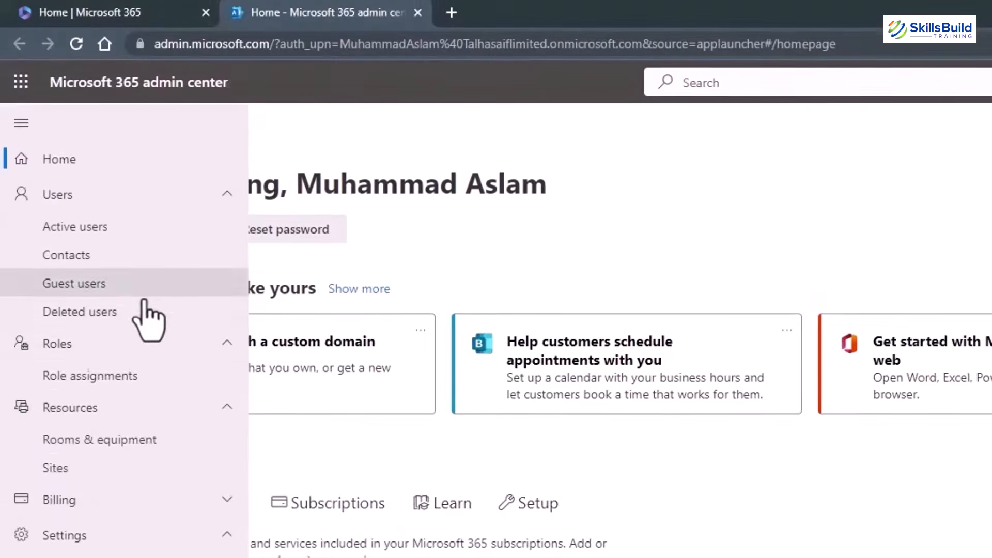
{"action": "left_click", "coordinate": [148, 353]}
{"action": "left_click", "coordinate": [131, 387]}
{"action": "left_click", "coordinate": [120, 422]}
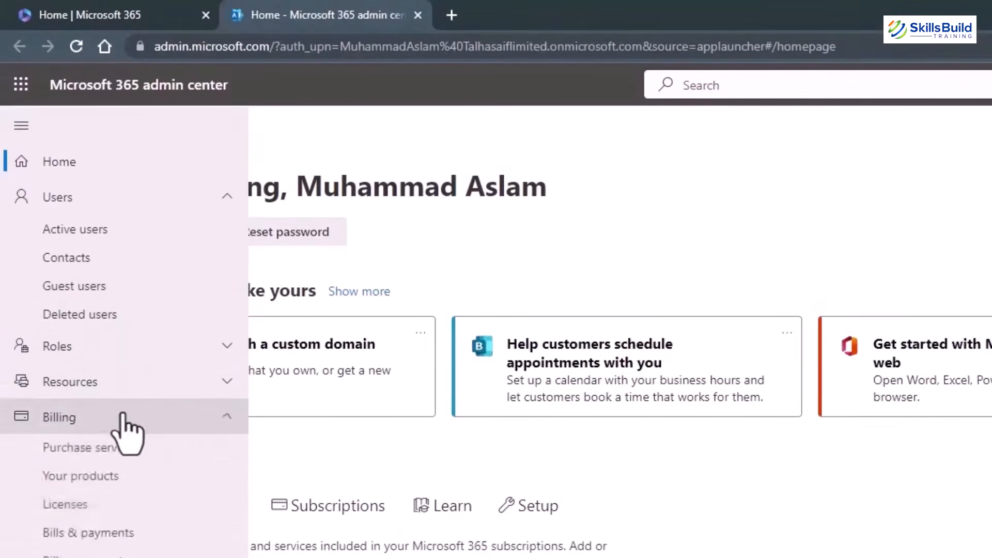
{"action": "left_click", "coordinate": [118, 423]}
{"action": "left_click", "coordinate": [113, 454]}
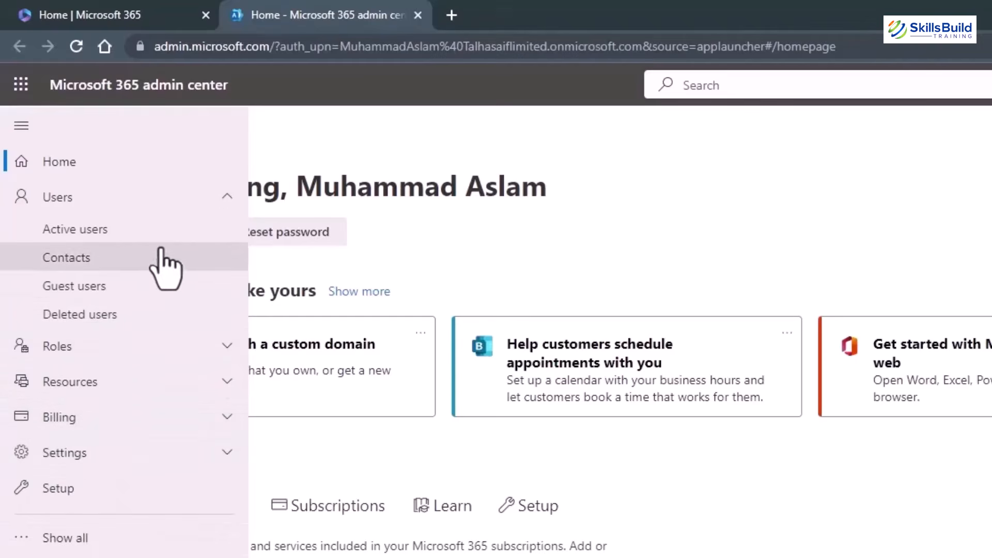
{"action": "left_click", "coordinate": [82, 231]}
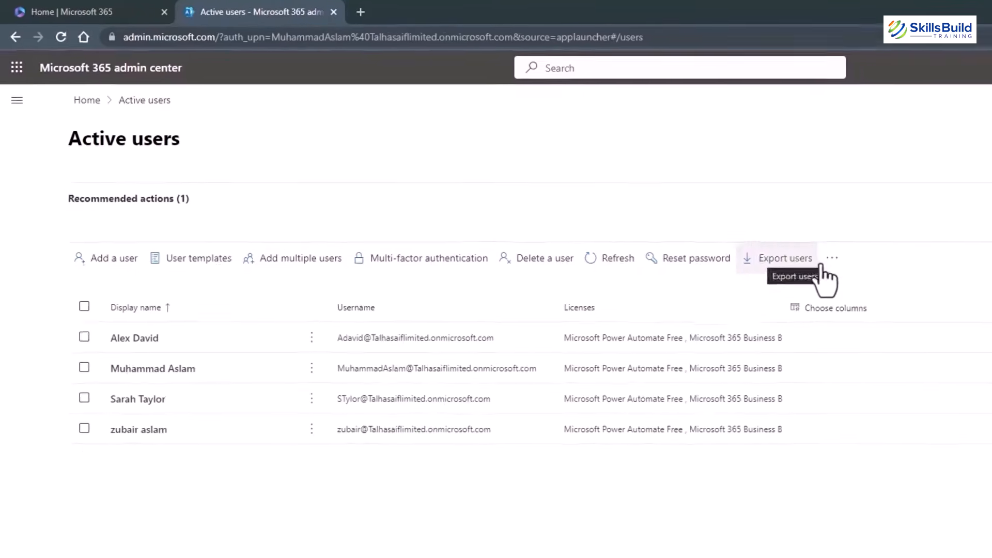
Start adding a user and enter the new user's first and last name.
{"action": "left_click", "coordinate": [832, 258]}
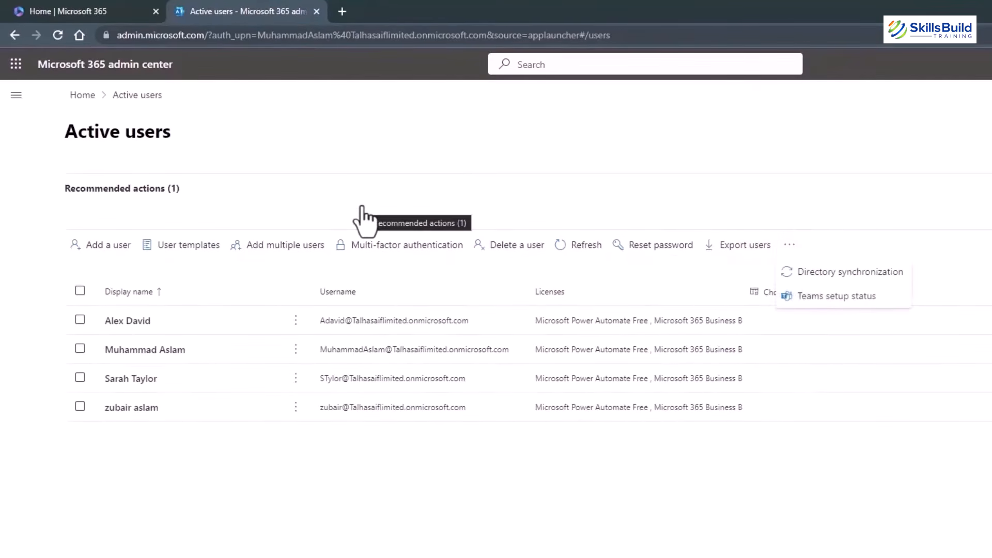
{"action": "left_click", "coordinate": [18, 269]}
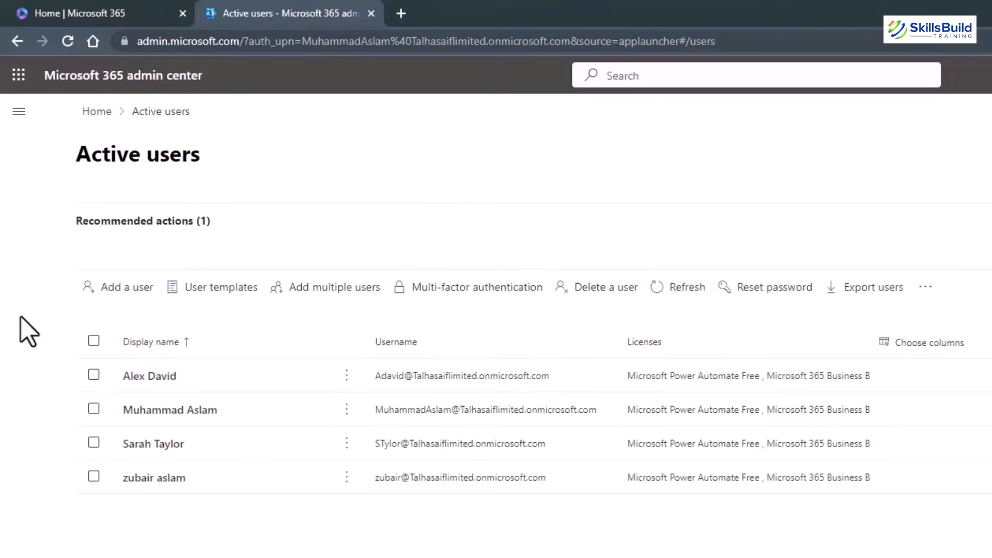
{"action": "left_click", "coordinate": [123, 288]}
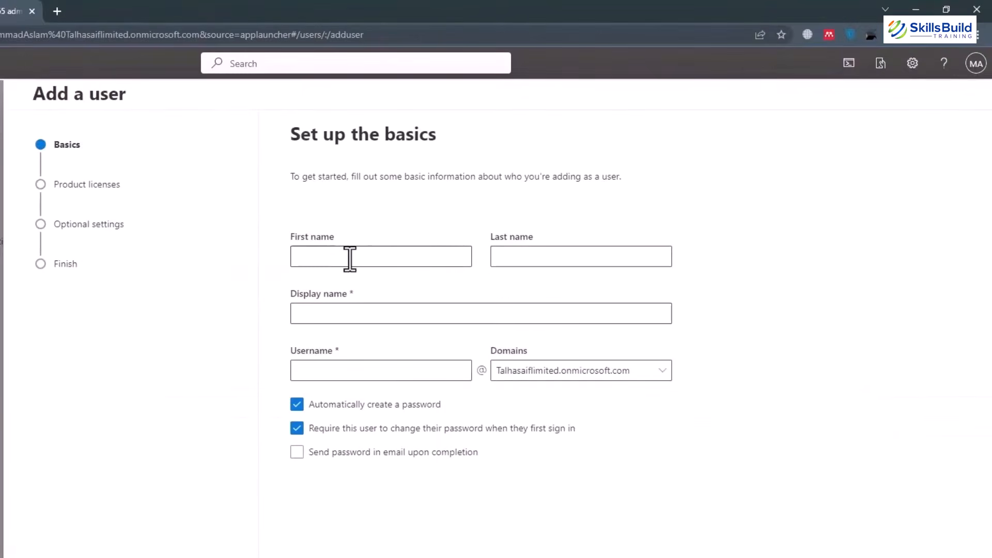
{"action": "left_click", "coordinate": [344, 257]}
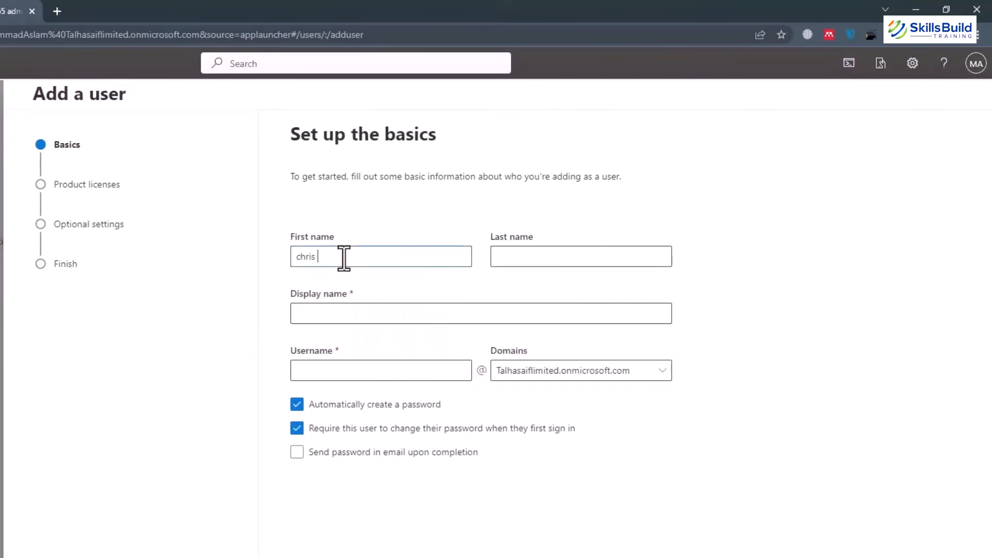
{"action": "key", "text": "Tab"}
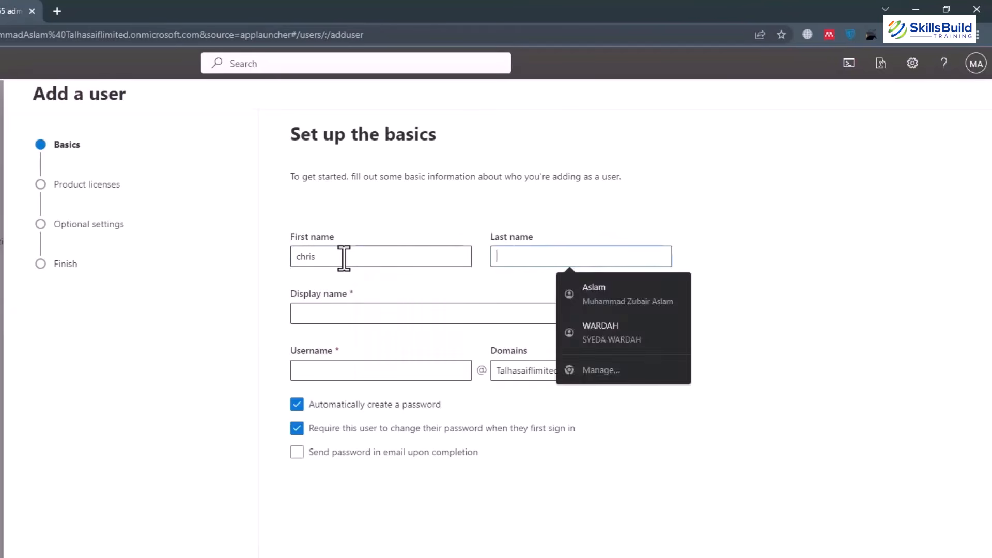
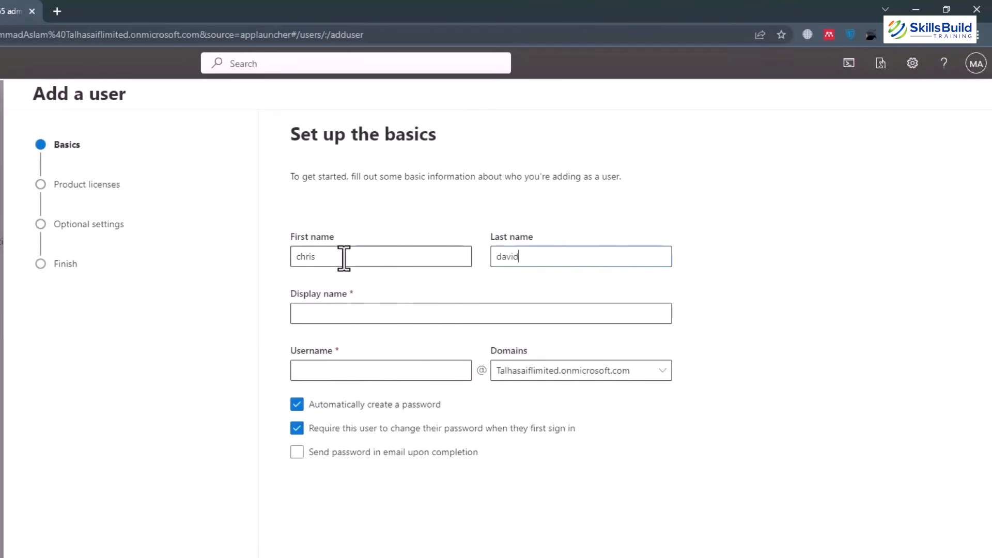
{"action": "key", "text": "Tab"}
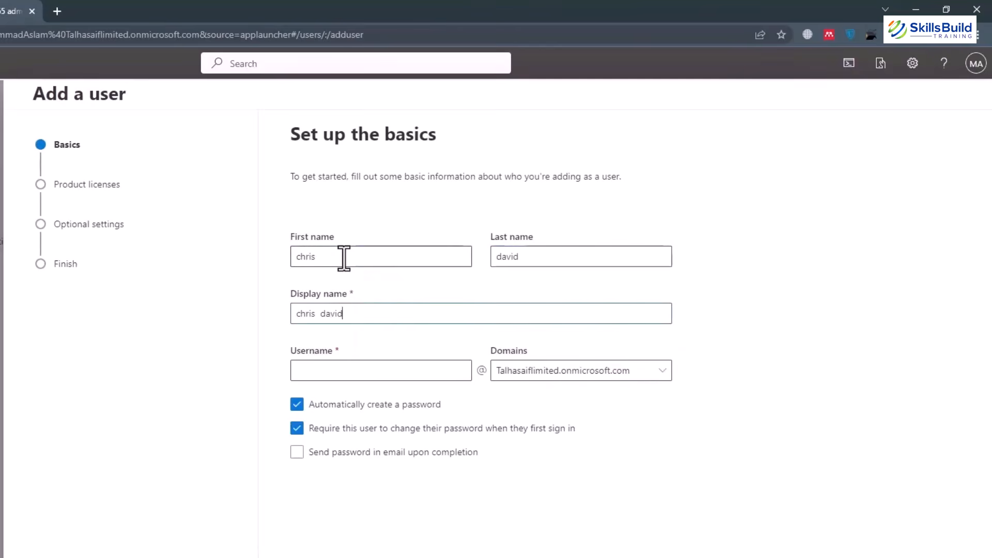
Enter the username, paste a manually set password, and continue to product licenses.
{"action": "left_click", "coordinate": [366, 372]}
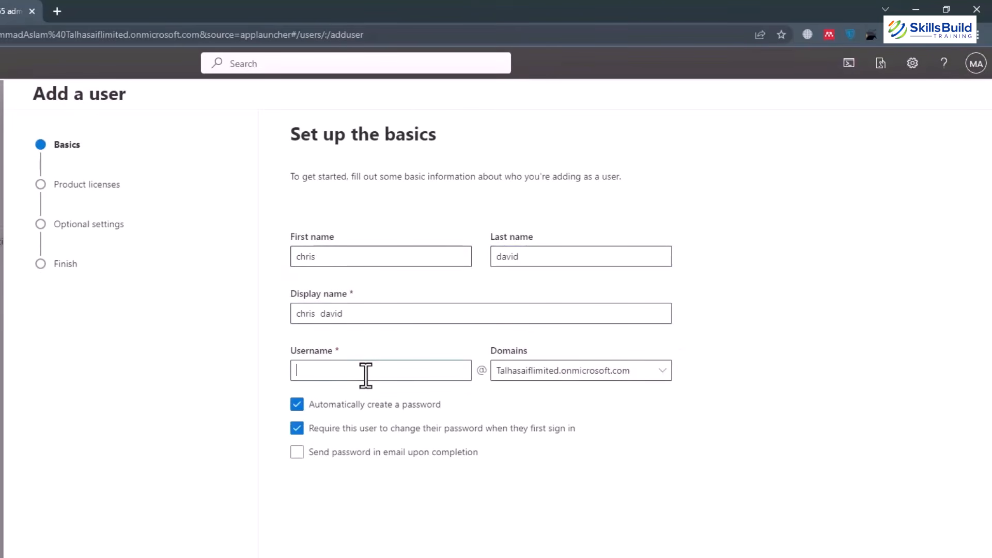
{"action": "left_click", "coordinate": [298, 406]}
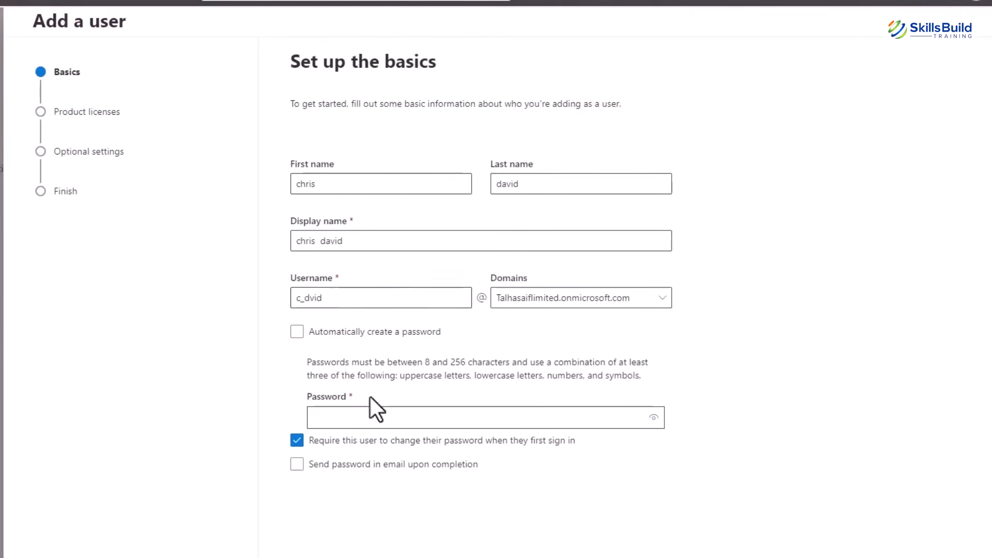
{"action": "left_click", "coordinate": [355, 419]}
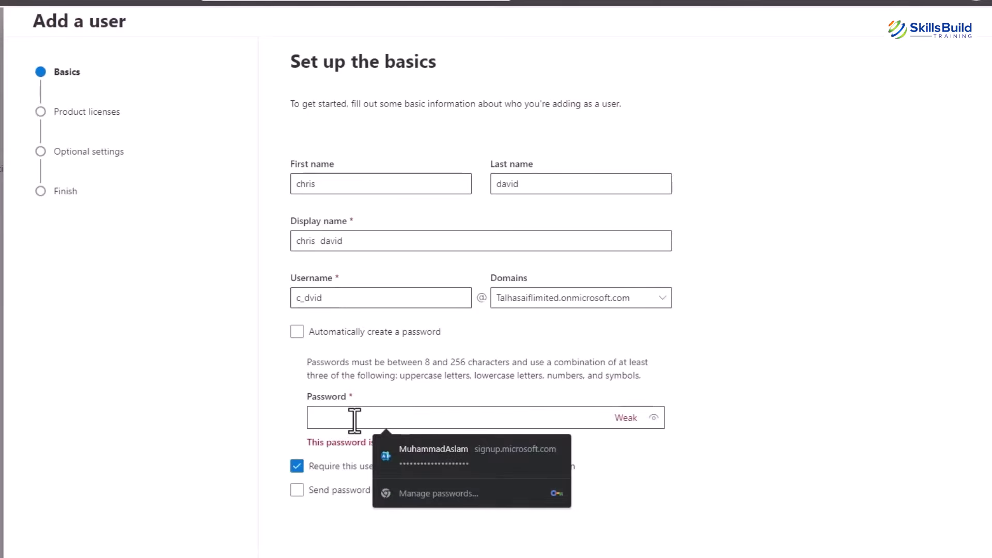
{"action": "key", "text": "ctrl+v"}
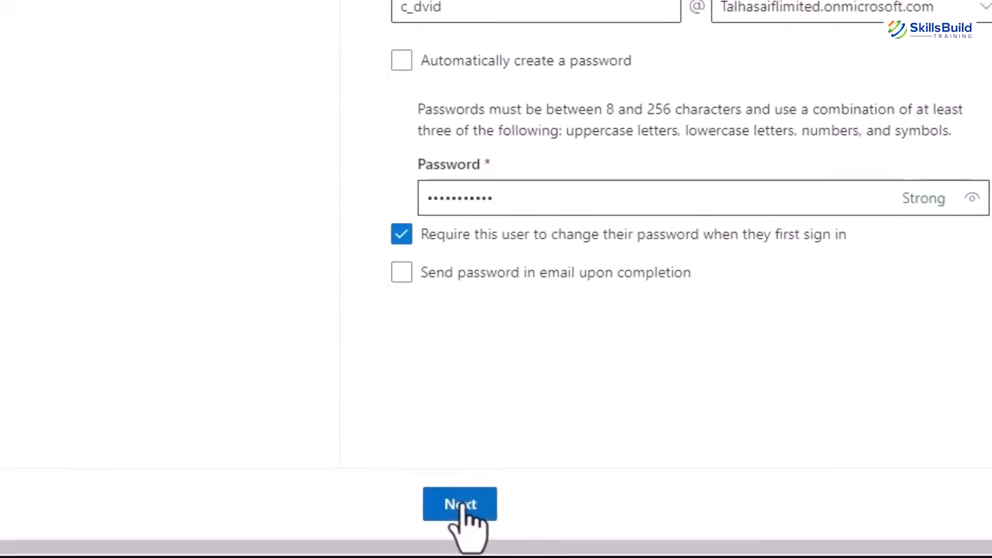
{"action": "left_click", "coordinate": [417, 553]}
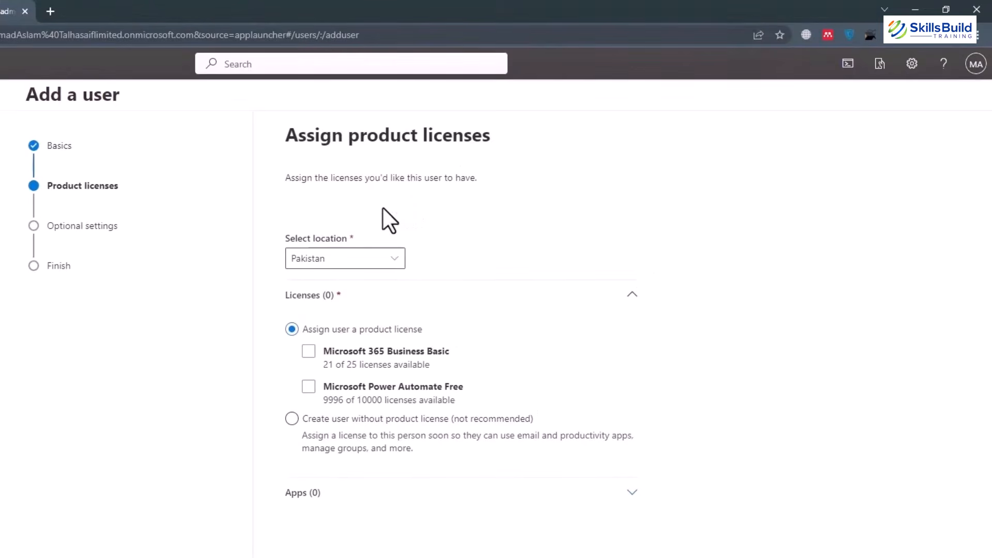
Assign the Microsoft 365 Business Basic and Microsoft Power Automate Free licenses.
{"action": "left_click", "coordinate": [308, 352]}
{"action": "left_click", "coordinate": [308, 351]}
{"action": "left_click", "coordinate": [311, 389]}
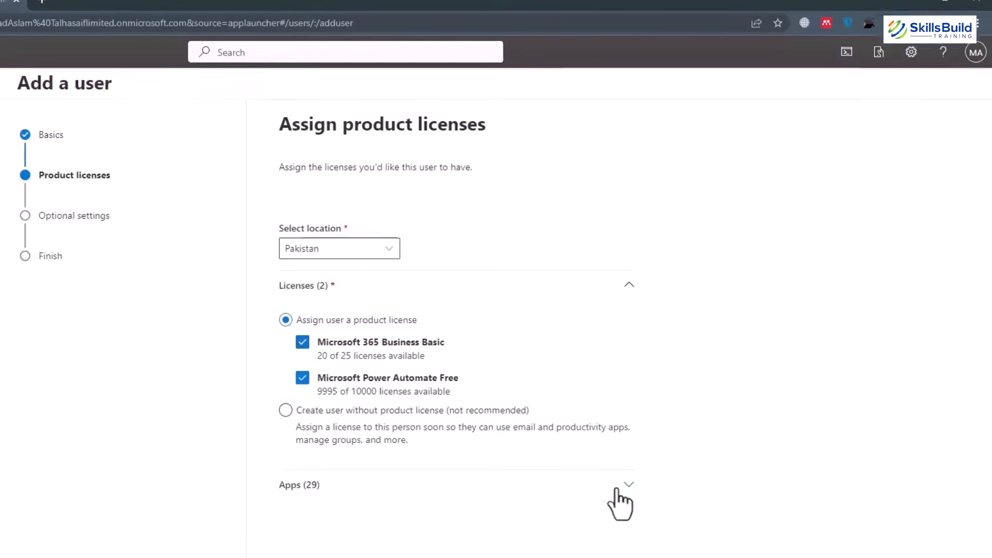
Try individual apps like Forms (Plan E1), then re-enable all apps and continue.
{"action": "left_click", "coordinate": [617, 490]}
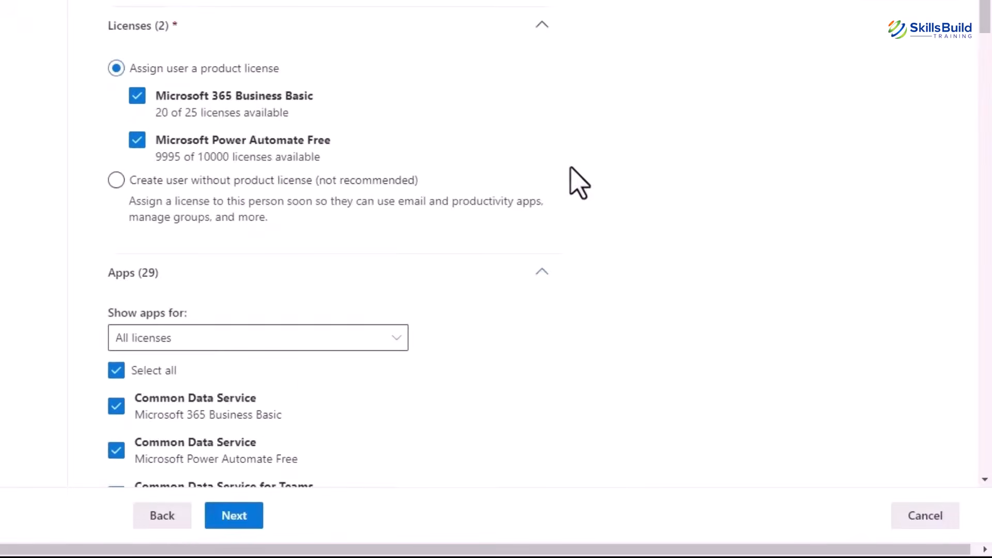
{"action": "scroll", "coordinate": [723, 340], "scroll_direction": "down", "scroll_amount": 3}
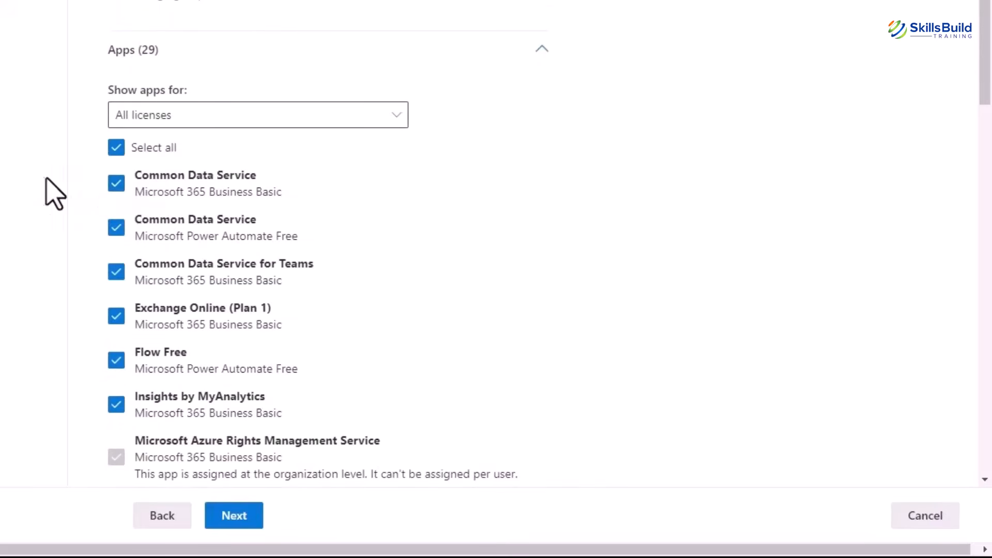
{"action": "left_click", "coordinate": [115, 149]}
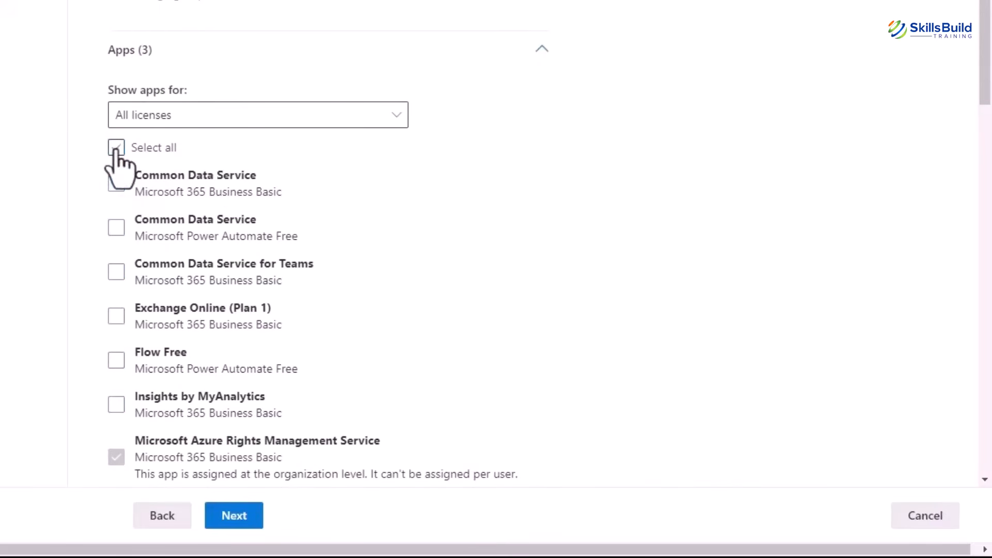
{"action": "left_click", "coordinate": [123, 273]}
{"action": "scroll", "coordinate": [125, 267], "scroll_direction": "down", "scroll_amount": 4}
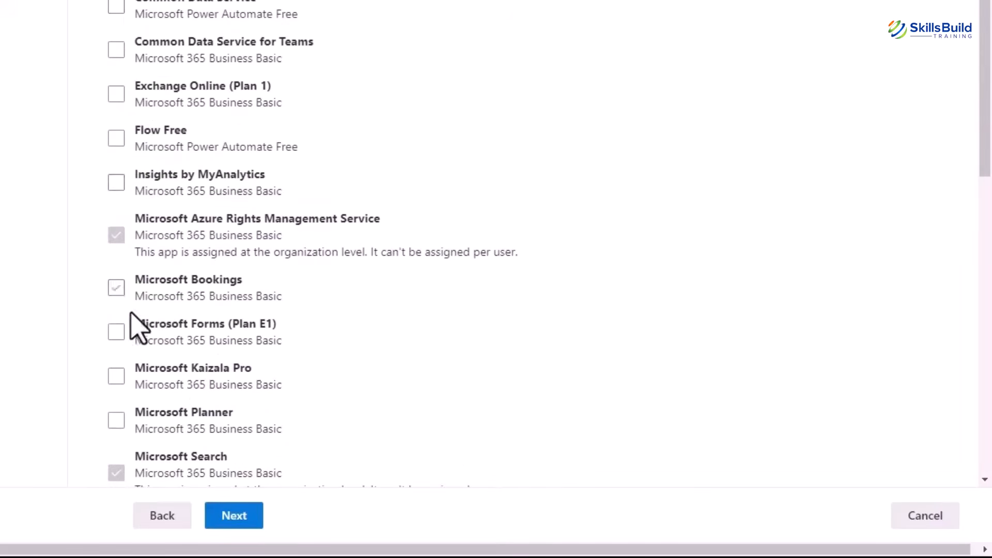
{"action": "left_click", "coordinate": [116, 331]}
{"action": "scroll", "coordinate": [116, 335], "scroll_direction": "up", "scroll_amount": 4}
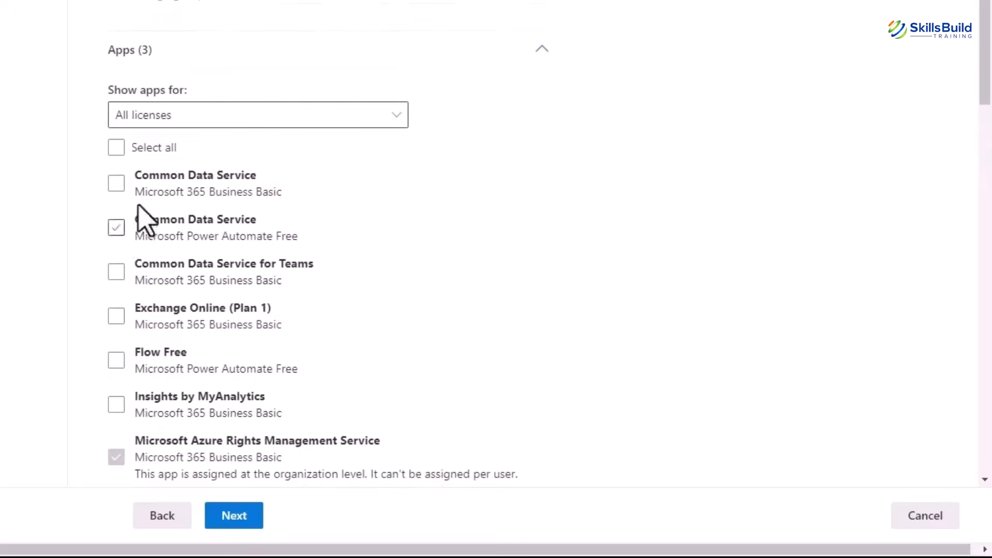
{"action": "left_click", "coordinate": [116, 151]}
{"action": "scroll", "coordinate": [89, 189], "scroll_direction": "down", "scroll_amount": 10}
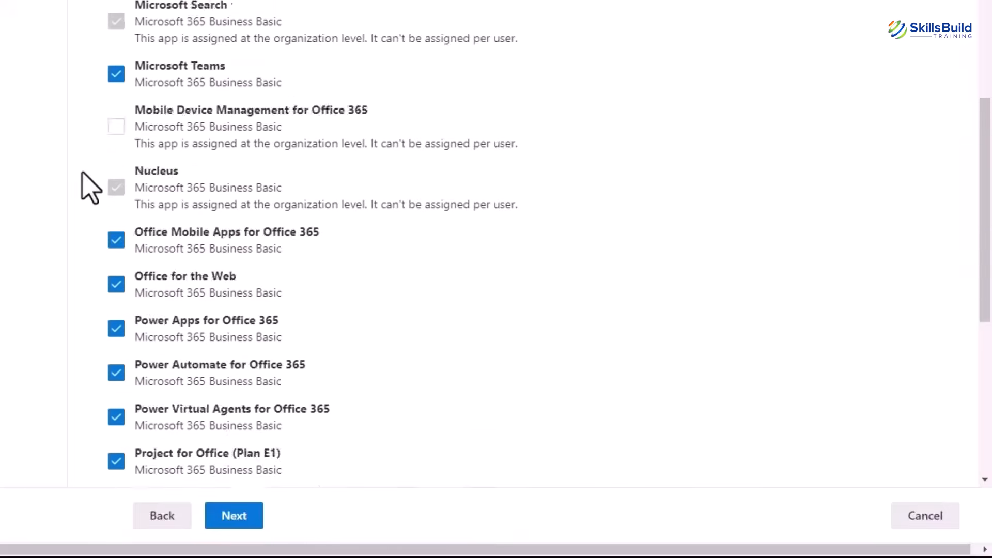
{"action": "scroll", "coordinate": [90, 189], "scroll_direction": "up", "scroll_amount": 12}
{"action": "scroll", "coordinate": [88, 187], "scroll_direction": "down", "scroll_amount": 10}
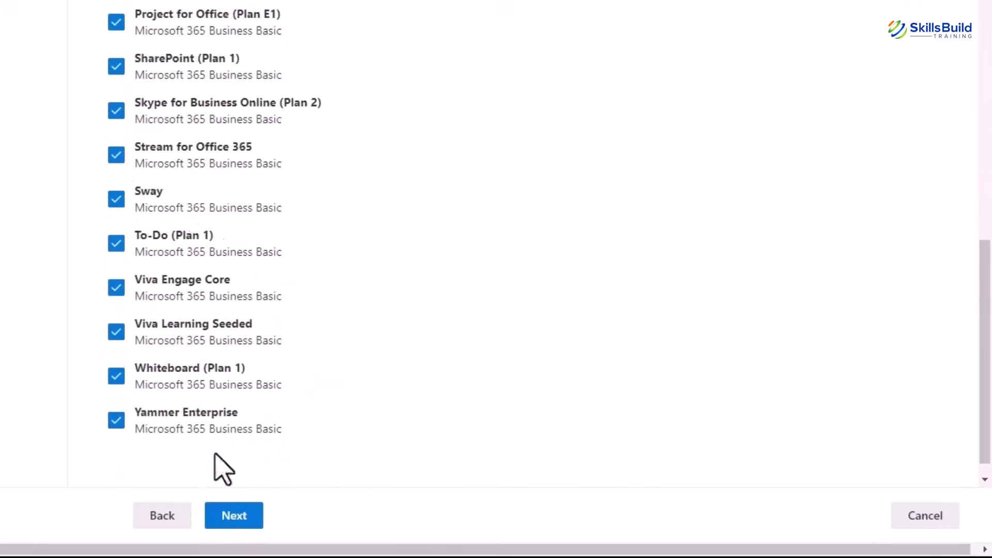
{"action": "left_click", "coordinate": [234, 516]}
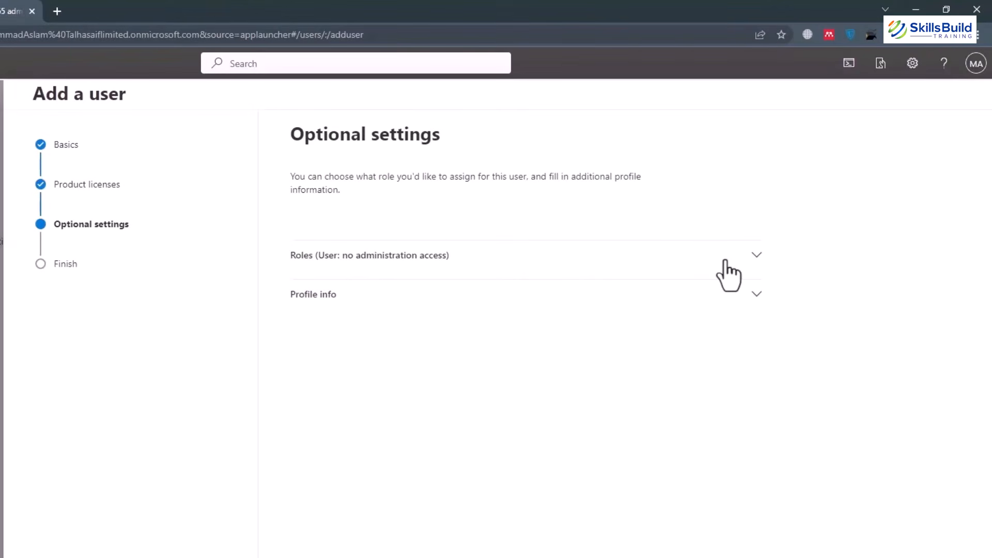
Grant admin center access, clearing Exchange, Global Reader and Helpdesk roles to keep only Global Administrator.
{"action": "left_click", "coordinate": [726, 261]}
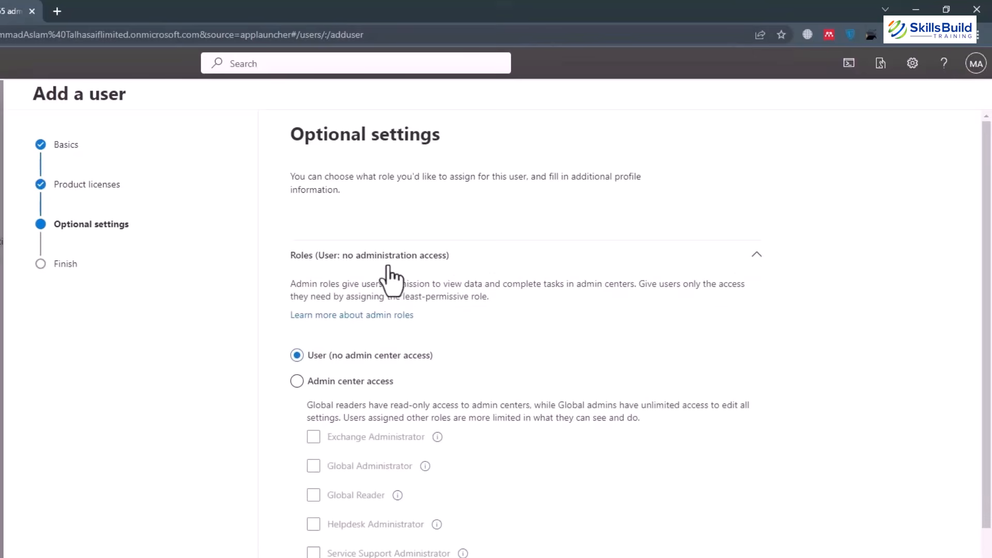
{"action": "left_click", "coordinate": [297, 382]}
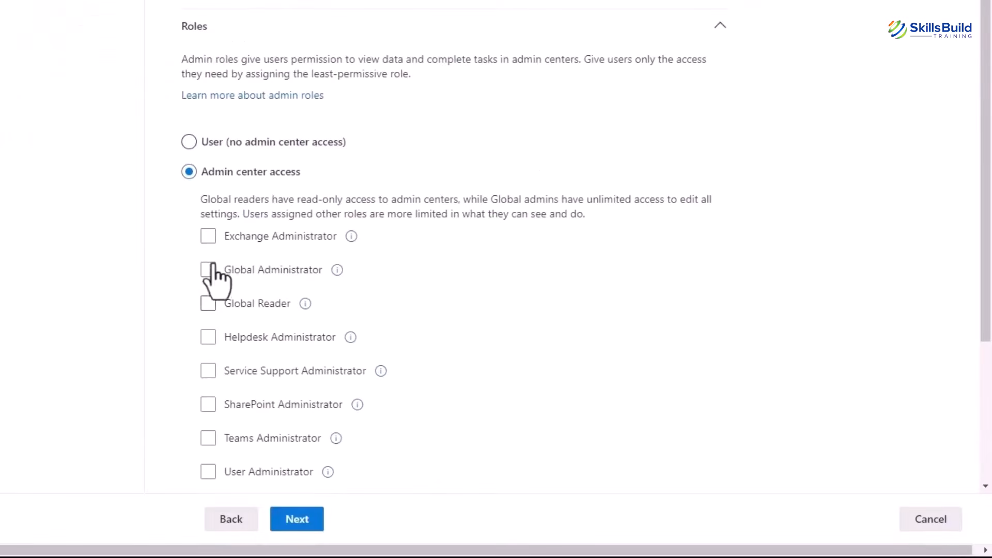
{"action": "left_click", "coordinate": [212, 236]}
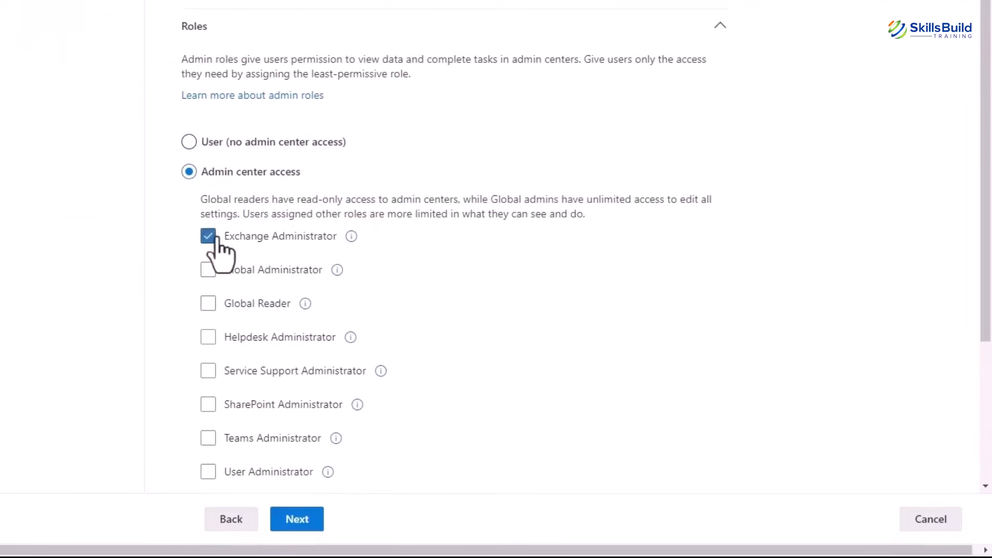
{"action": "left_click", "coordinate": [208, 306]}
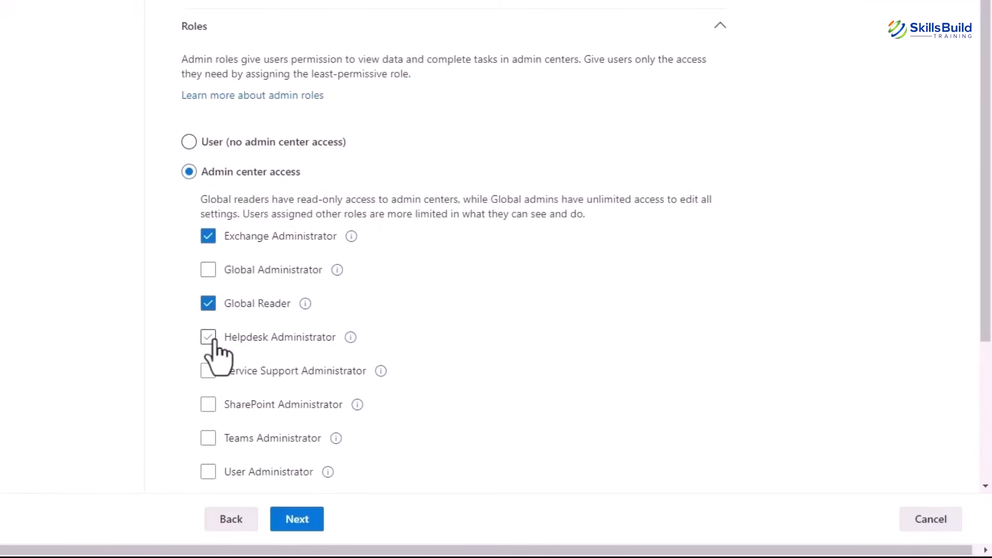
{"action": "left_click", "coordinate": [213, 341]}
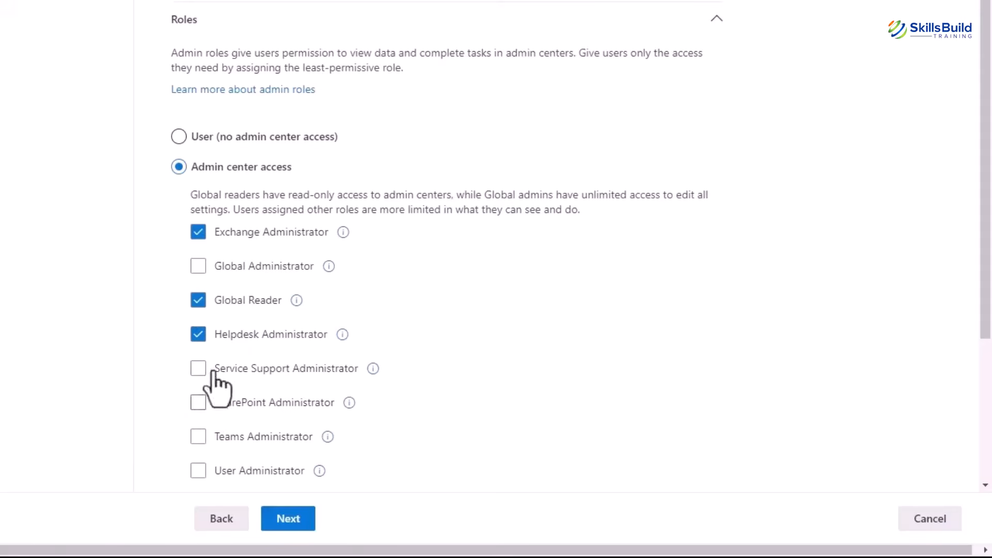
{"action": "left_click", "coordinate": [198, 301]}
{"action": "left_click", "coordinate": [198, 267]}
{"action": "left_click", "coordinate": [198, 232]}
{"action": "left_click", "coordinate": [198, 300]}
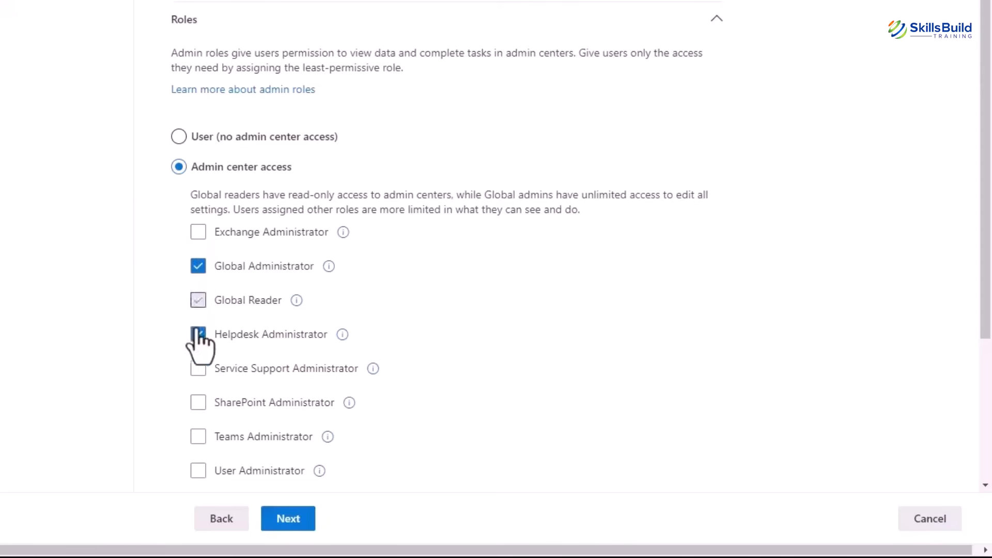
{"action": "left_click", "coordinate": [198, 335]}
Show all admin roles by category, scroll through them, and continue to Review and finish.
{"action": "scroll", "coordinate": [447, 271], "scroll_direction": "down", "scroll_amount": 3}
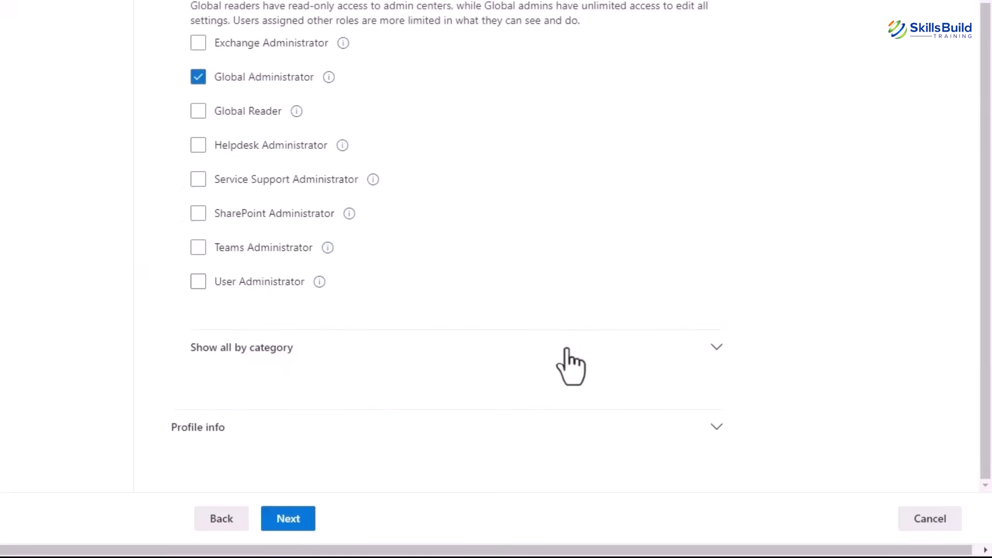
{"action": "left_click", "coordinate": [712, 349]}
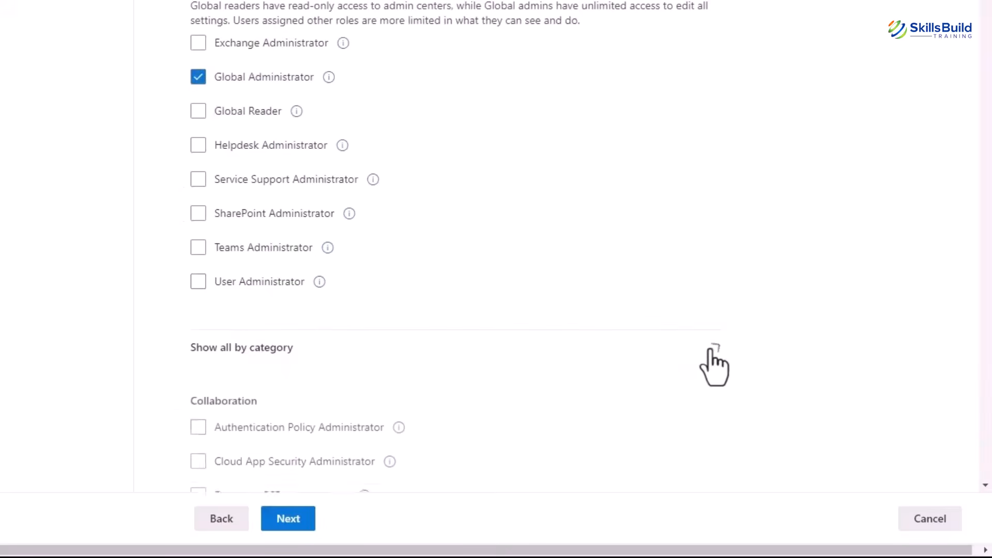
{"action": "scroll", "coordinate": [538, 382], "scroll_direction": "down", "scroll_amount": 3}
{"action": "scroll", "coordinate": [537, 381], "scroll_direction": "up", "scroll_amount": 3}
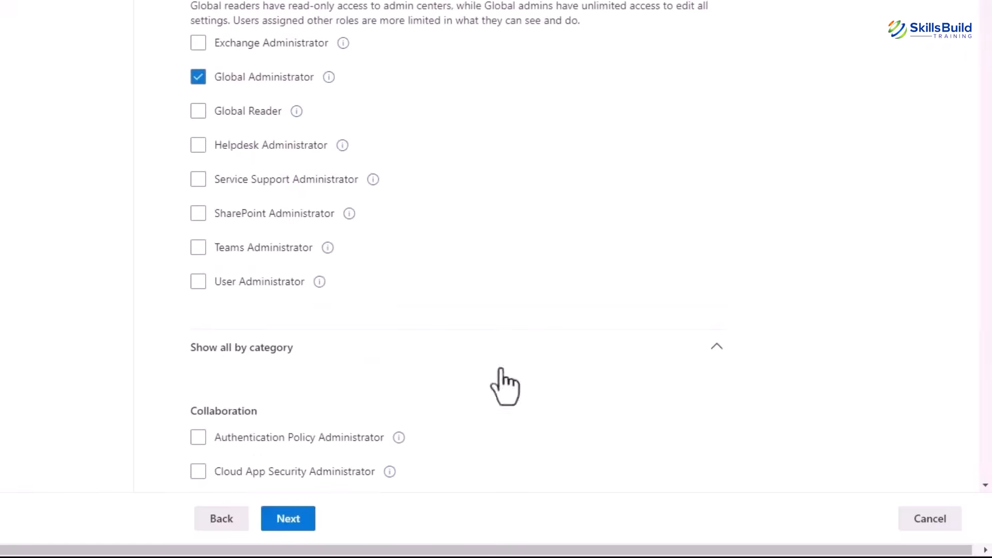
{"action": "scroll", "coordinate": [505, 388], "scroll_direction": "down", "scroll_amount": 20}
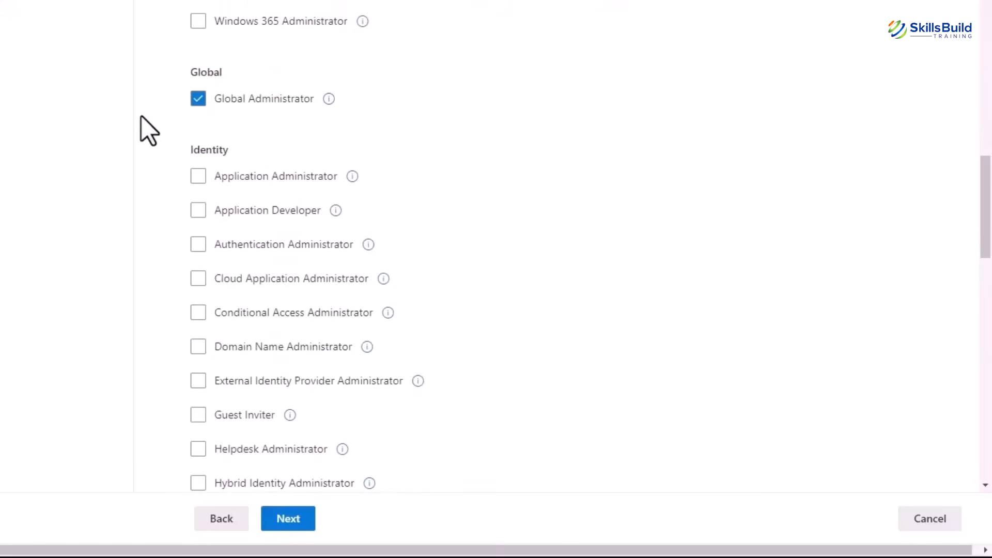
{"action": "left_click", "coordinate": [288, 521]}
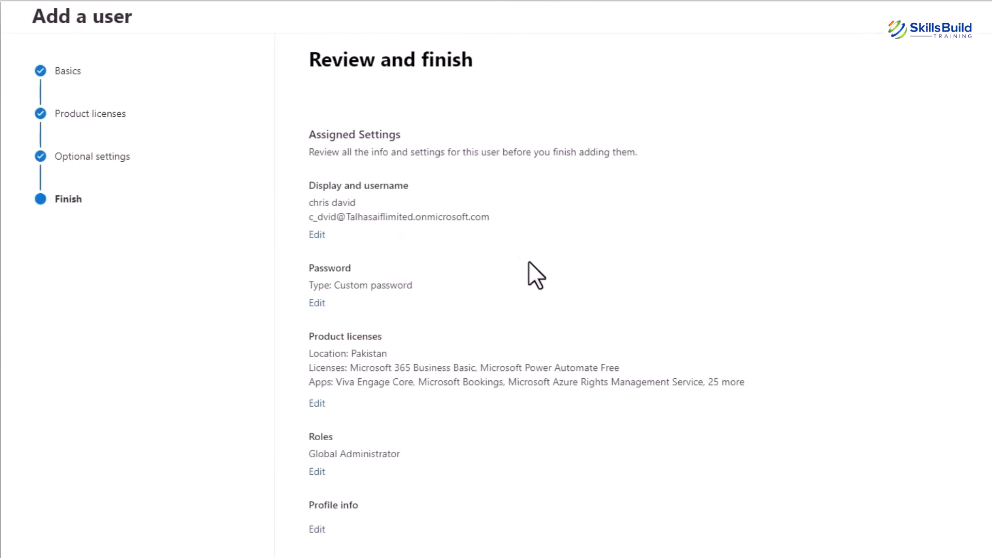
Finish adding the new user and close the confirmation panel.
{"action": "left_click", "coordinate": [335, 536]}
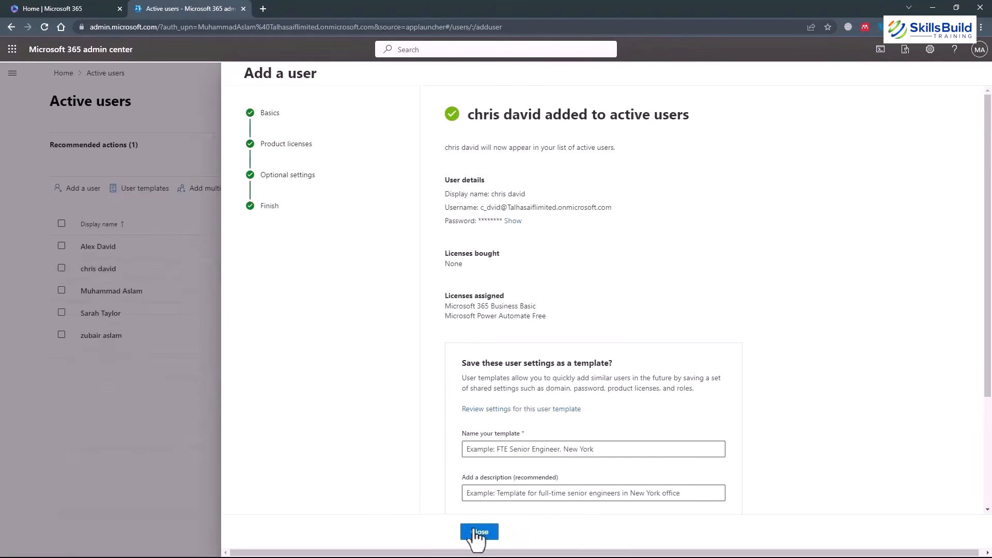
{"action": "left_click", "coordinate": [479, 533]}
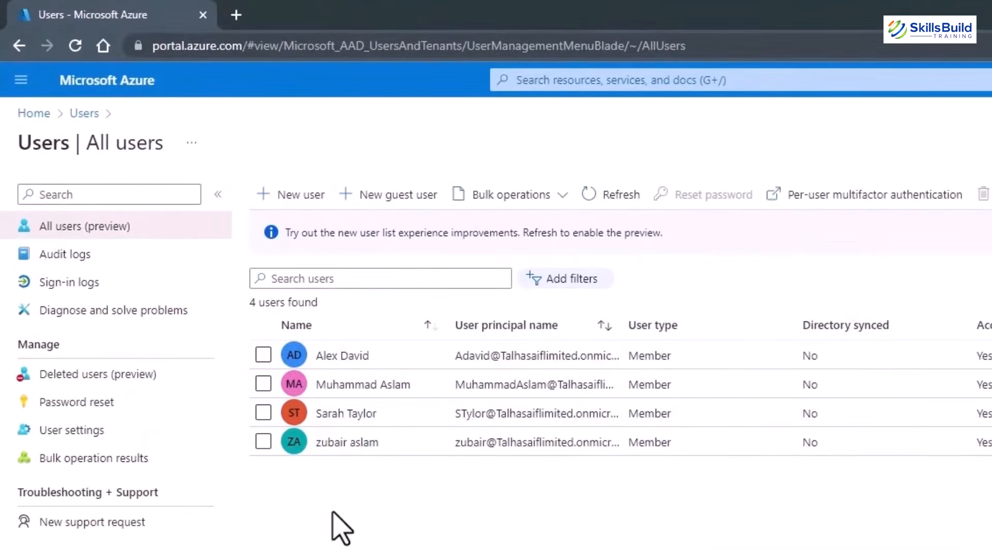
Reload the Azure portal's All users list.
{"action": "left_click", "coordinate": [75, 45]}
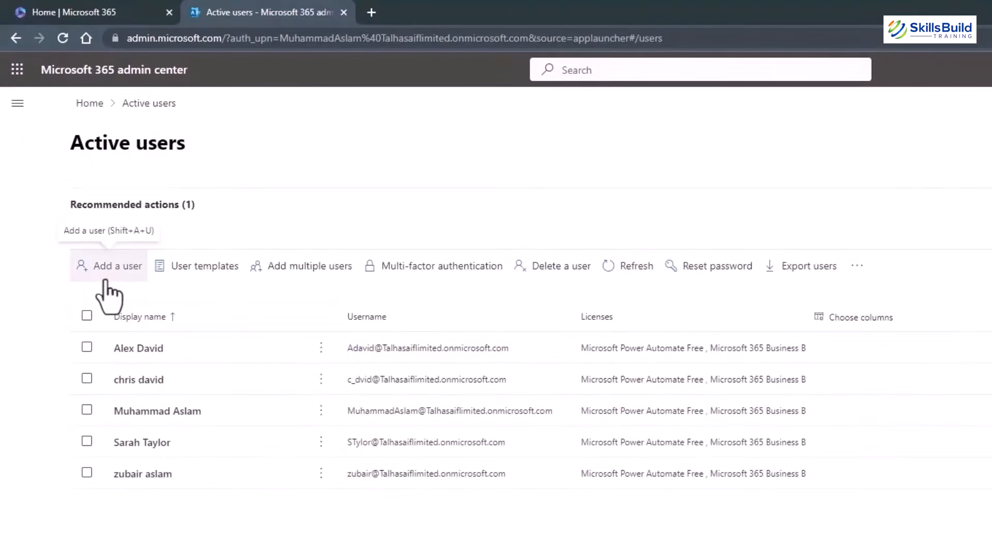
Choose Add template from the User templates menu on the Active users page.
{"action": "left_click", "coordinate": [213, 277]}
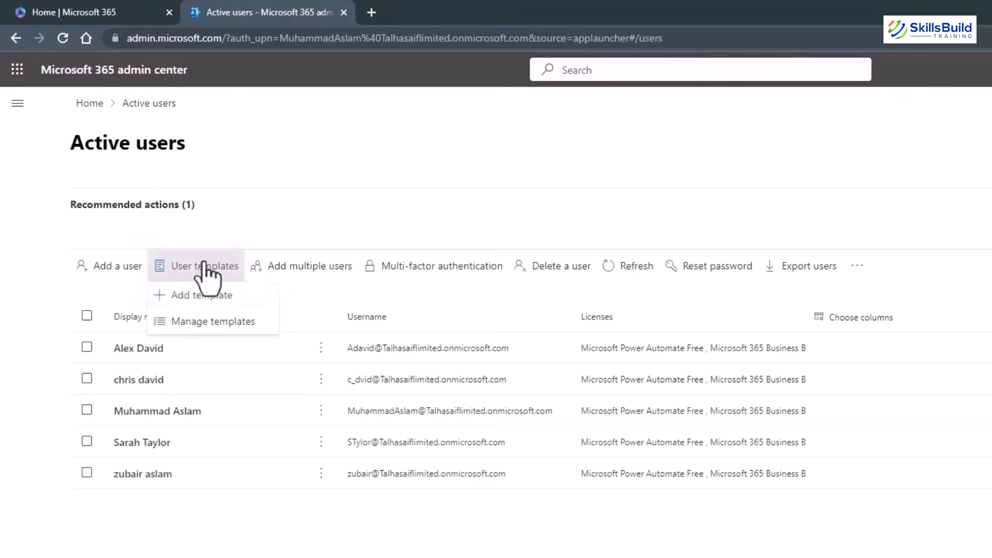
{"action": "left_click", "coordinate": [185, 296]}
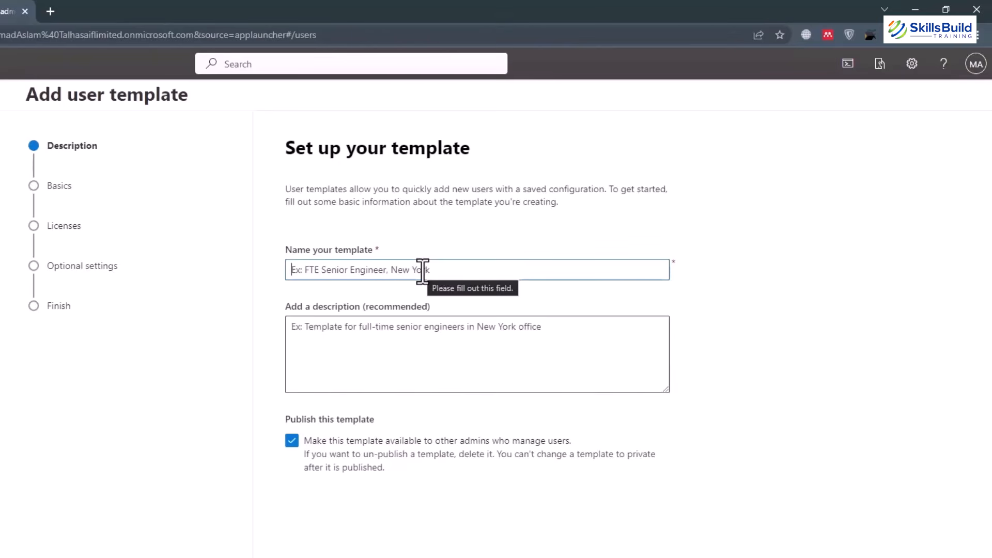
Name the template Temp1 and assign it the Microsoft 365 Business Basic licence.
{"action": "type", "text": "Temp1"}
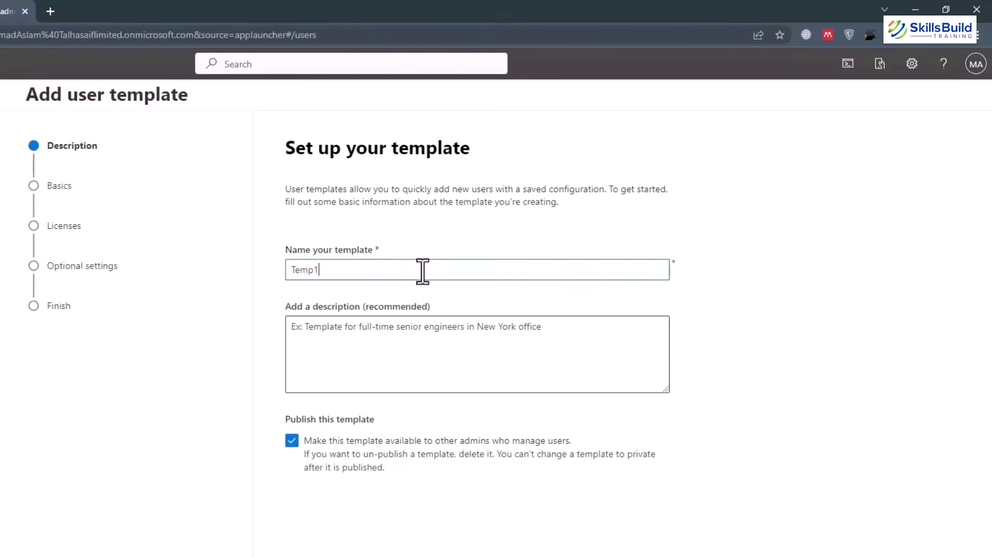
{"action": "left_click", "coordinate": [396, 342]}
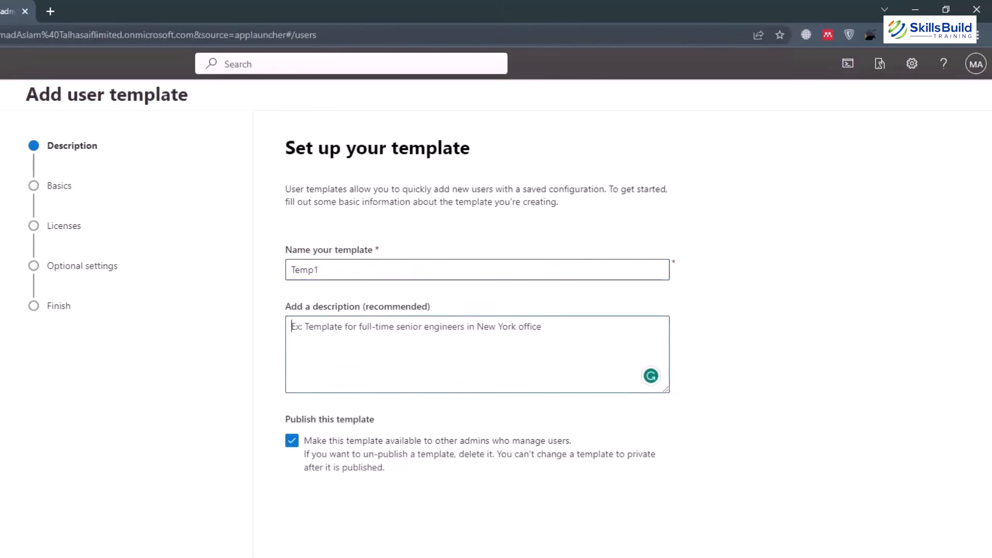
{"action": "left_click", "coordinate": [331, 555]}
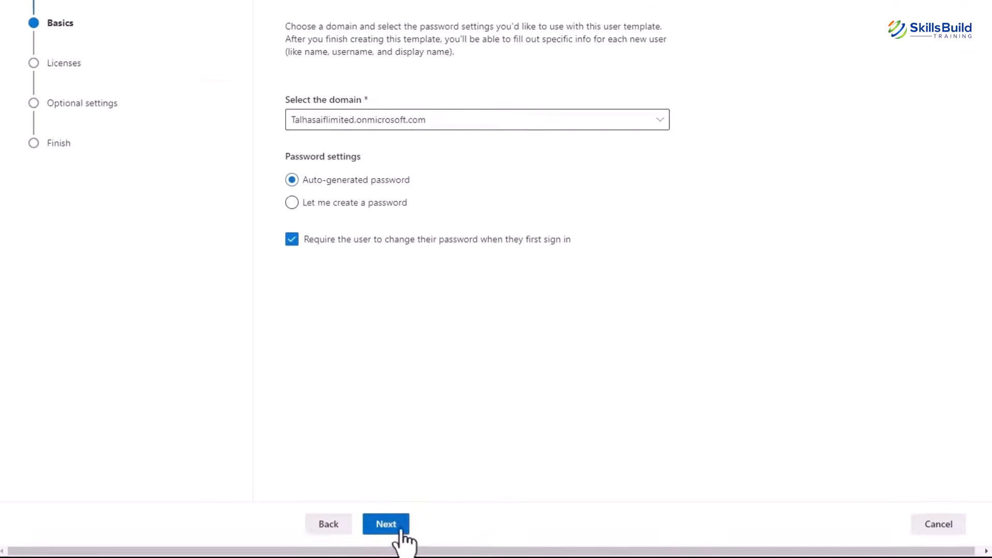
{"action": "left_click", "coordinate": [401, 534]}
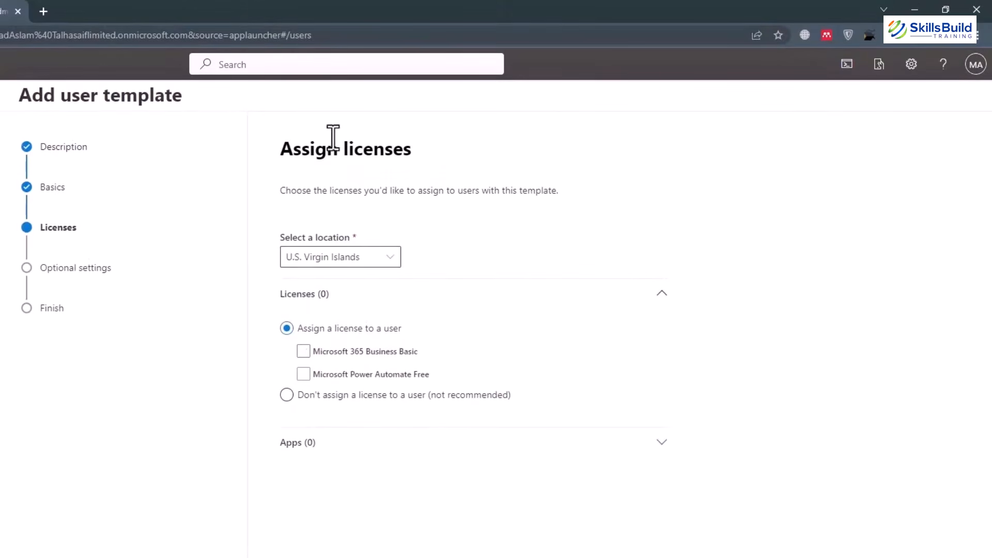
{"action": "left_click", "coordinate": [304, 351]}
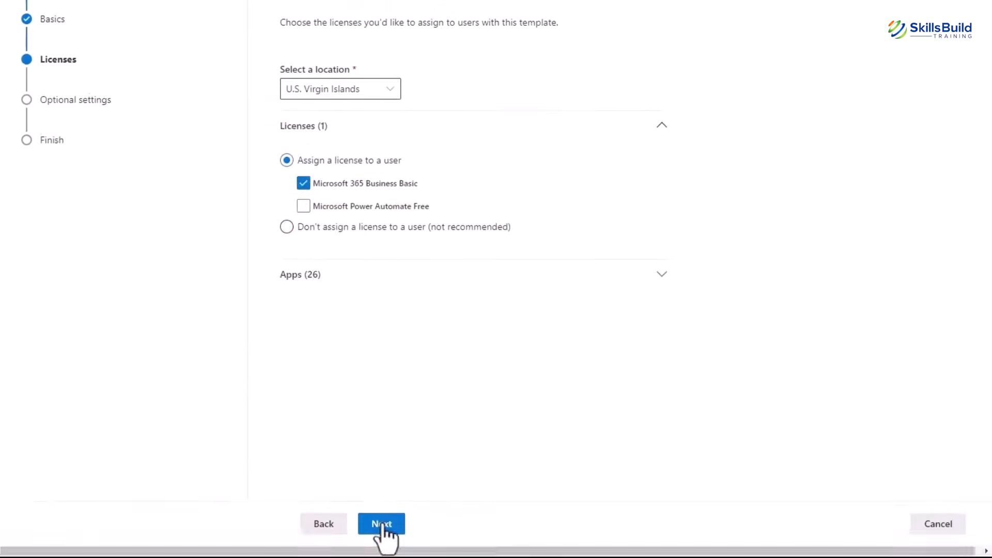
{"action": "left_click", "coordinate": [382, 527]}
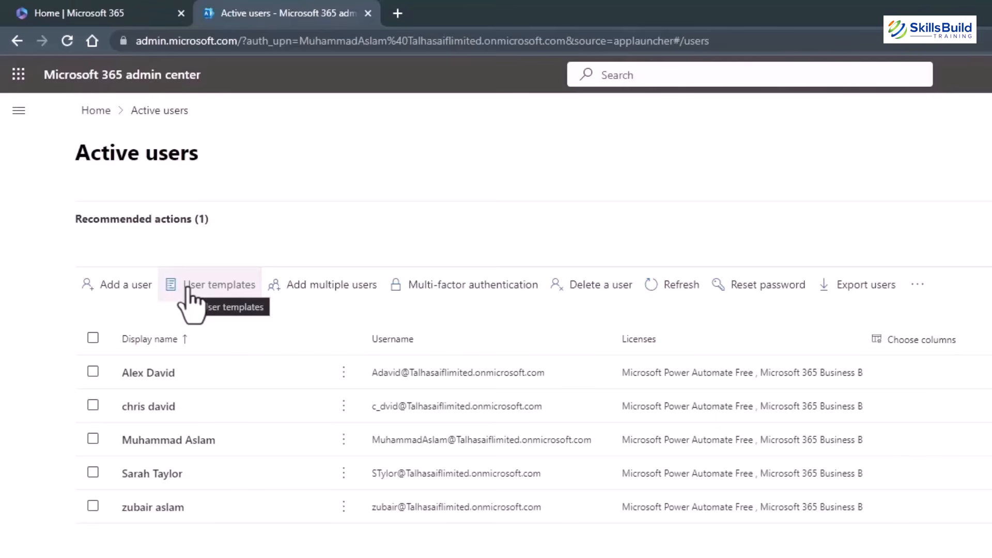
Open the Add multiple users form from the Active users page.
{"action": "left_click", "coordinate": [326, 289]}
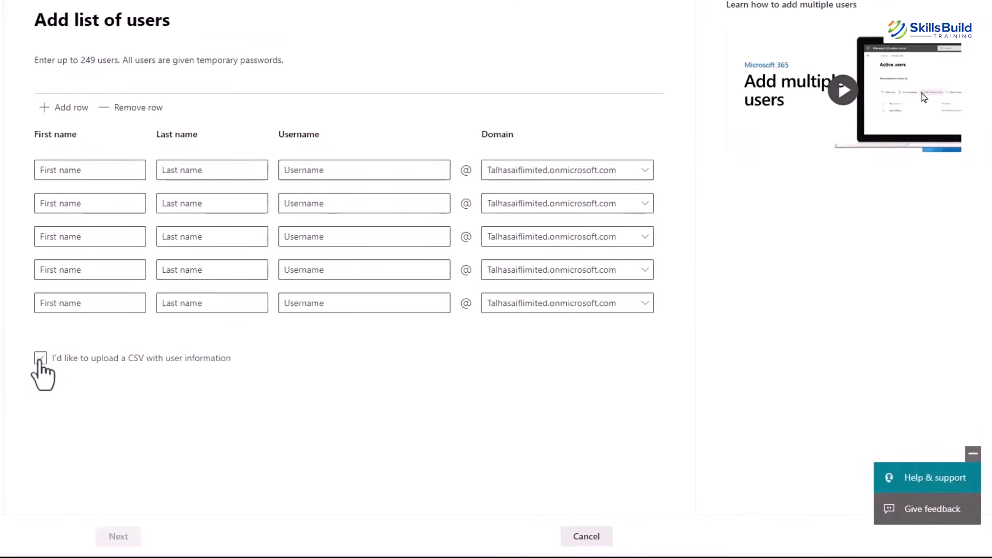
Choose CSV upload, then download and open the sample file Import_User_Sample.csv.
{"action": "left_click", "coordinate": [40, 359]}
{"action": "scroll", "coordinate": [135, 410], "scroll_direction": "down", "scroll_amount": 3}
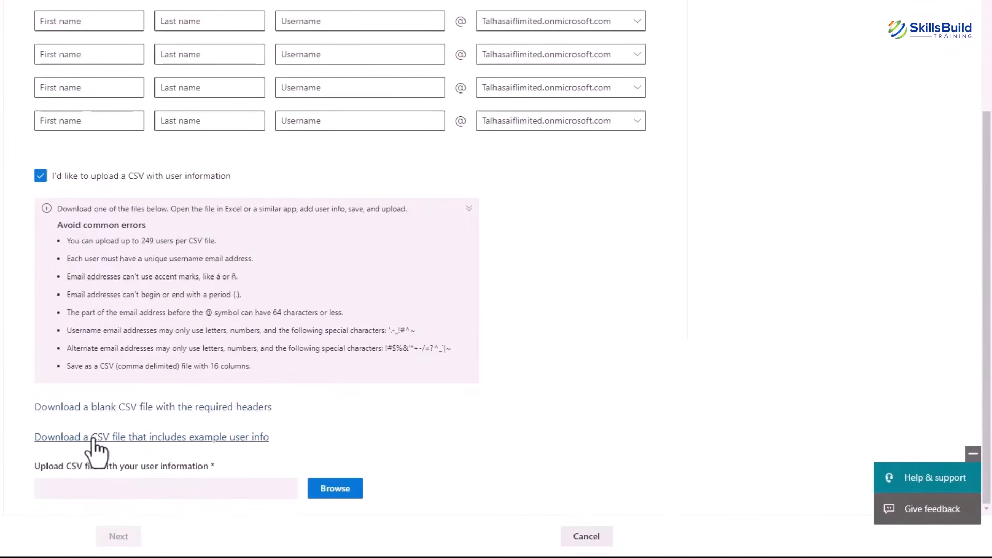
{"action": "left_click", "coordinate": [167, 439]}
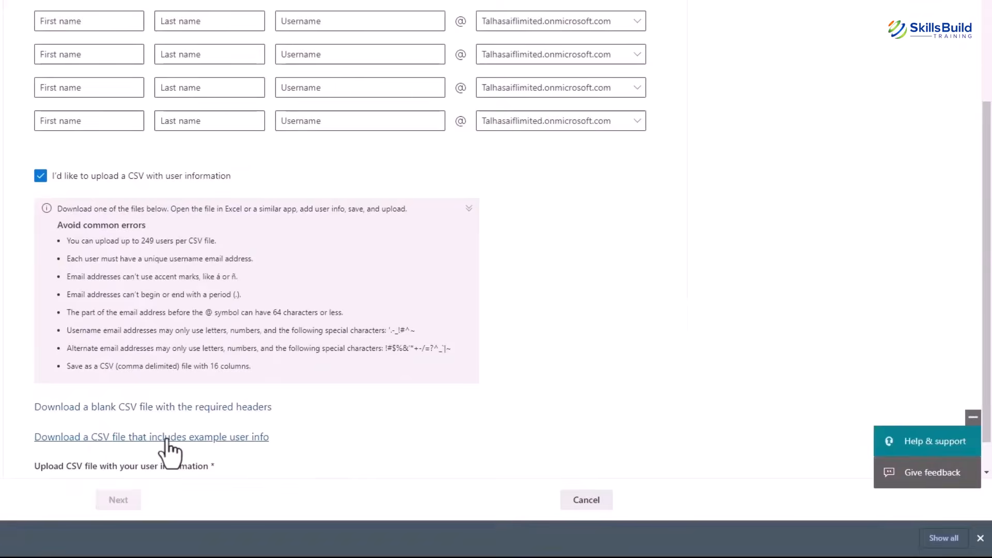
{"action": "left_click", "coordinate": [106, 533]}
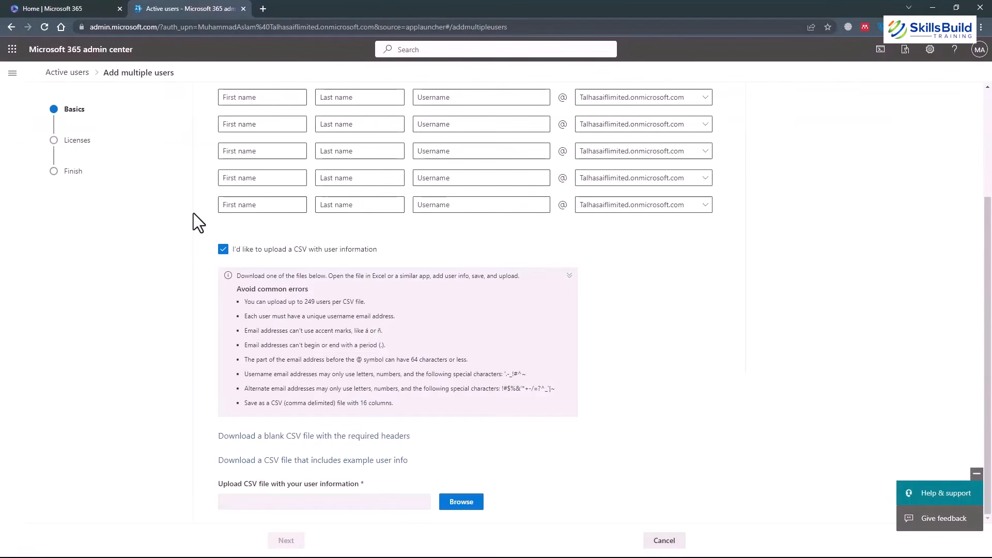
Browse for a user CSV to upload, then close the file picker without choosing one.
{"action": "scroll", "coordinate": [193, 213], "scroll_direction": "up", "scroll_amount": 3}
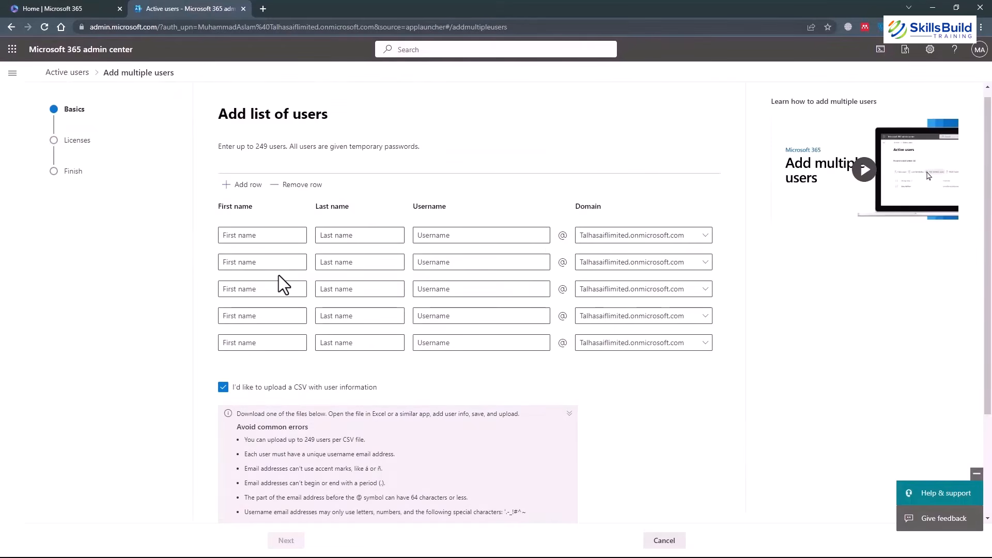
{"action": "scroll", "coordinate": [290, 365], "scroll_direction": "down", "scroll_amount": 3}
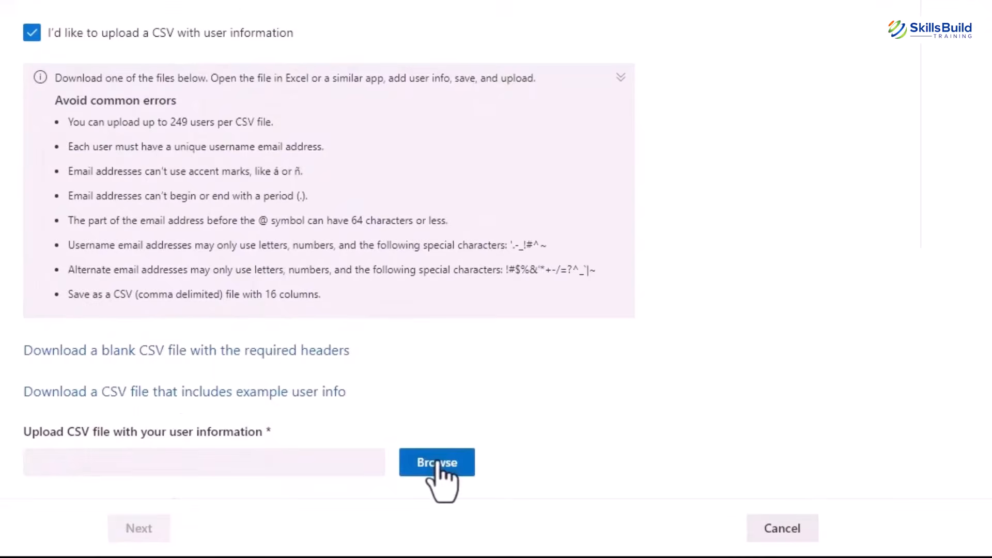
{"action": "left_click", "coordinate": [437, 463]}
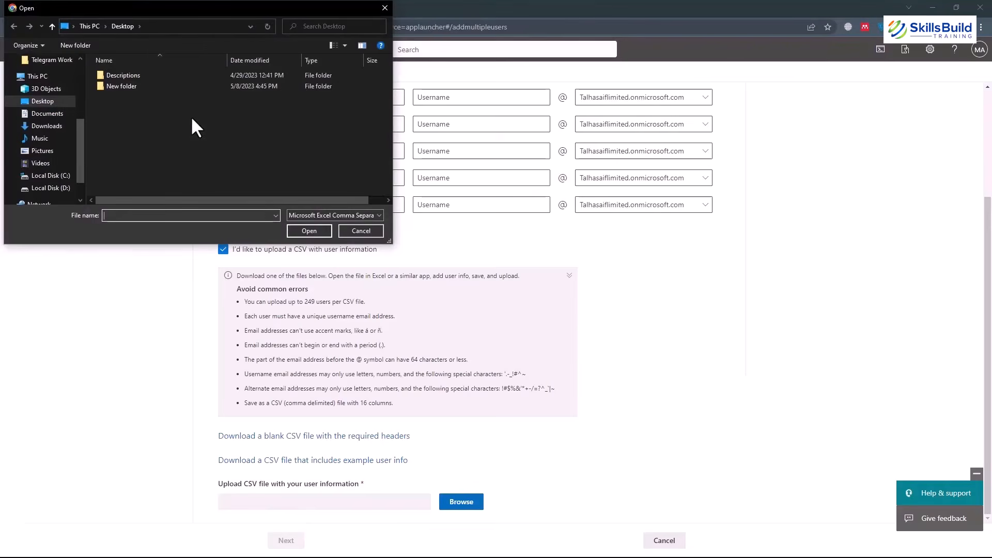
{"action": "left_click", "coordinate": [384, 8]}
Cancel adding multiple users, open multi-factor authentication, and select the first user for quick steps.
{"action": "left_click", "coordinate": [663, 540]}
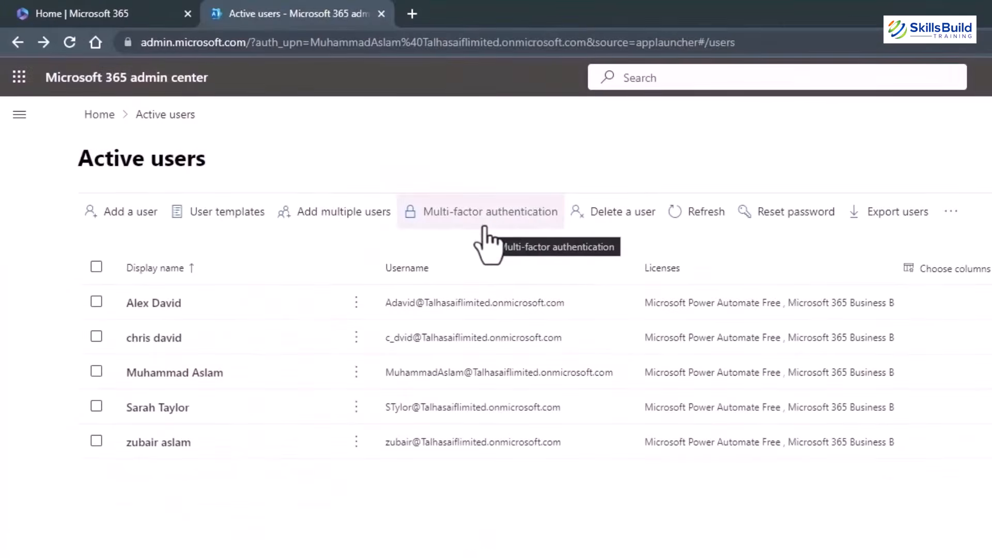
{"action": "left_click", "coordinate": [486, 236]}
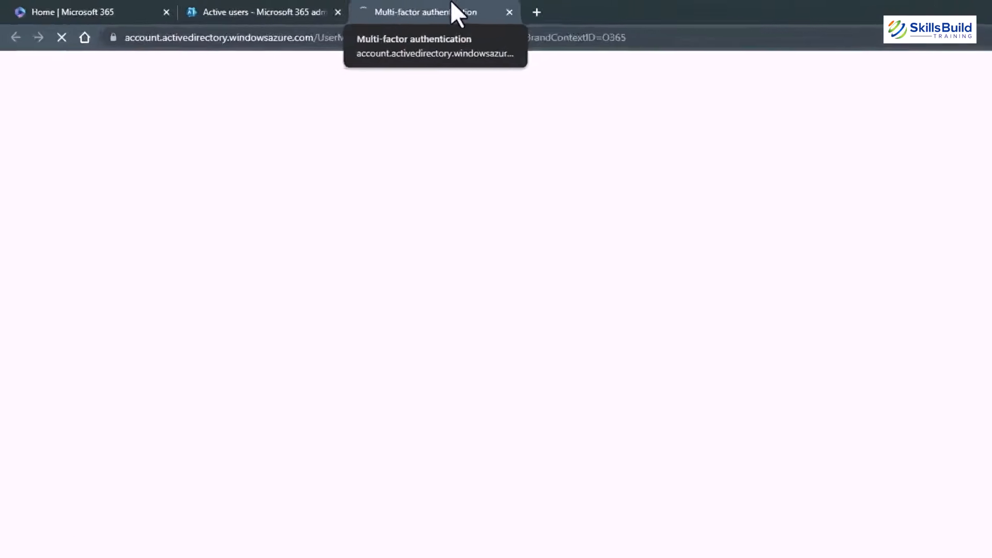
{"action": "left_click", "coordinate": [25, 356]}
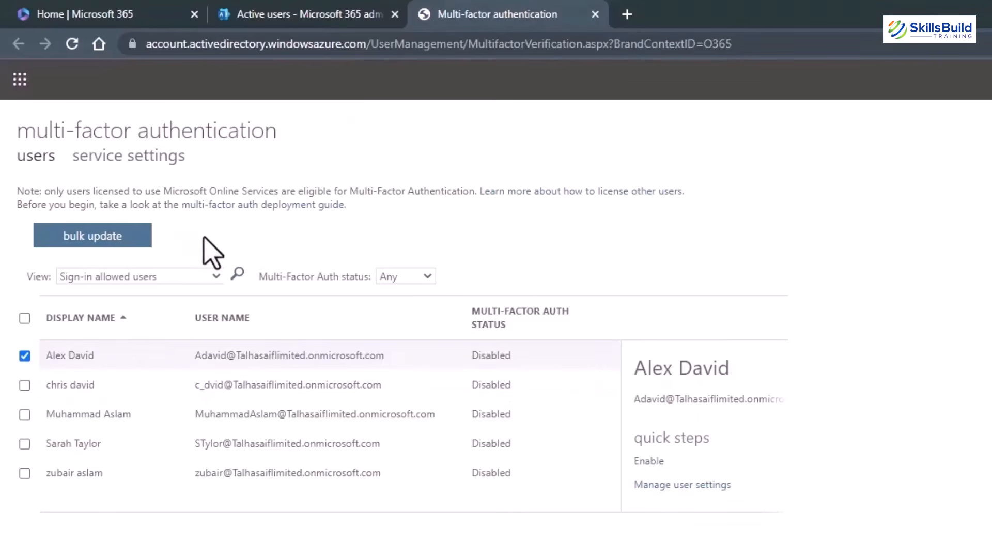
Close the multi-factor authentication tab and refresh the five-user Active users list.
{"action": "left_click", "coordinate": [595, 15]}
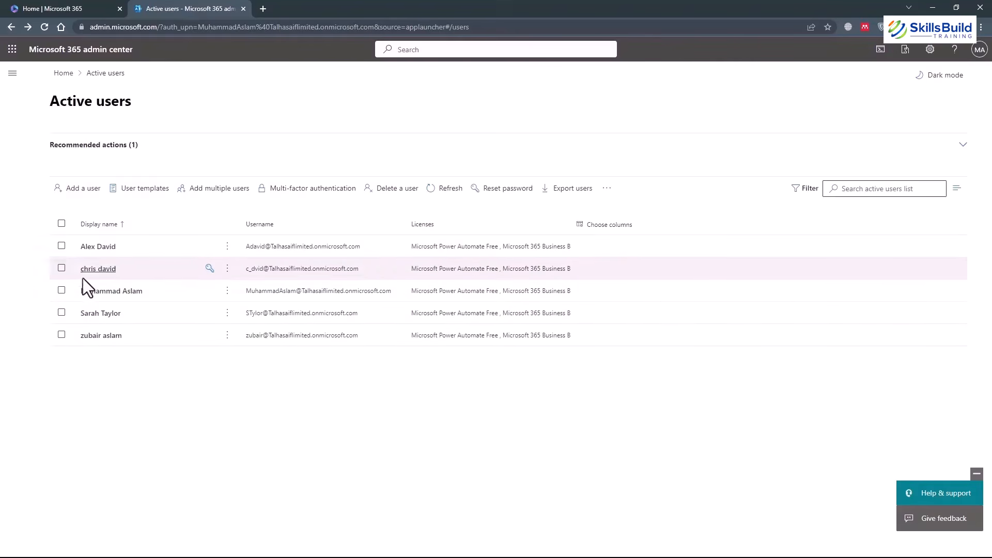
{"action": "left_click", "coordinate": [445, 195]}
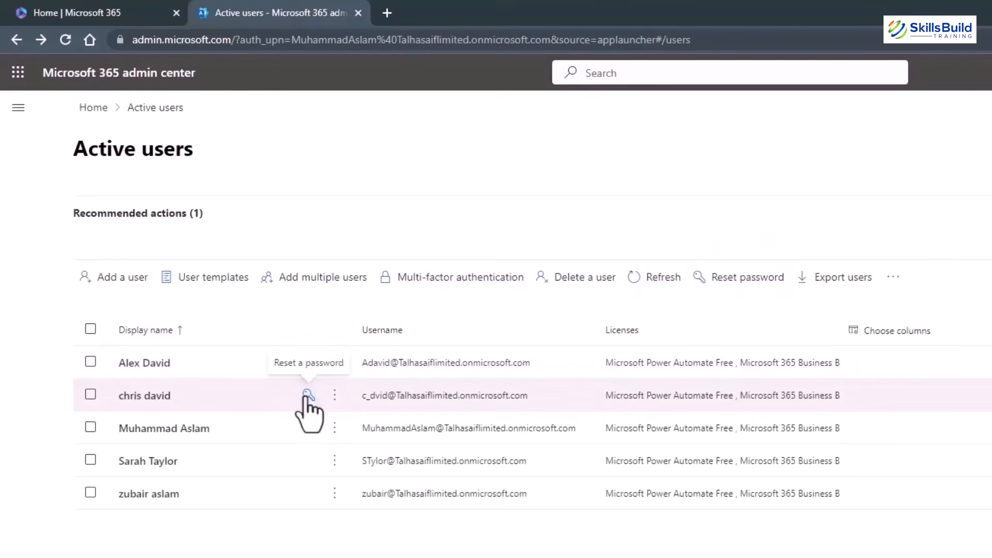
Review and close the second user's Reset password panel, then show that row's More actions menu.
{"action": "left_click", "coordinate": [309, 397]}
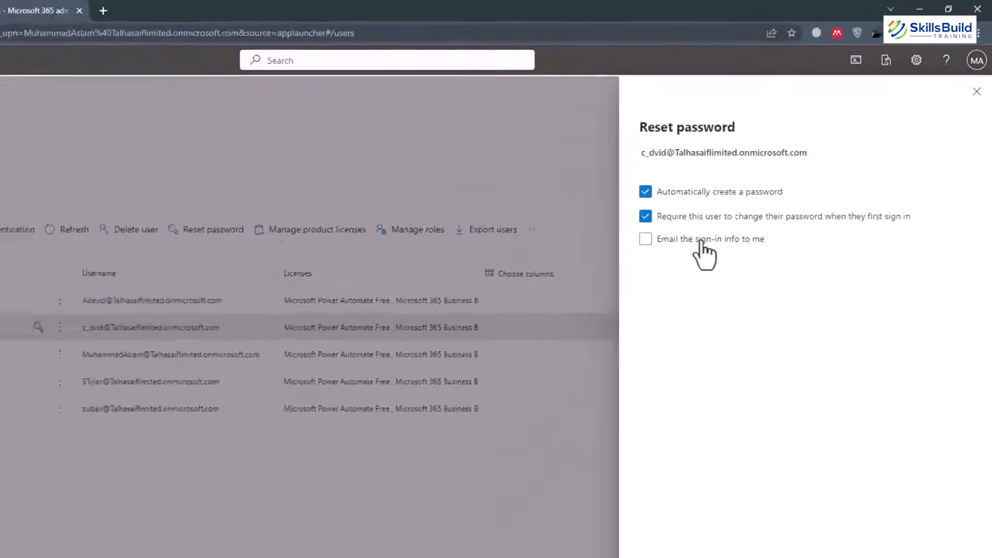
{"action": "left_click", "coordinate": [979, 76]}
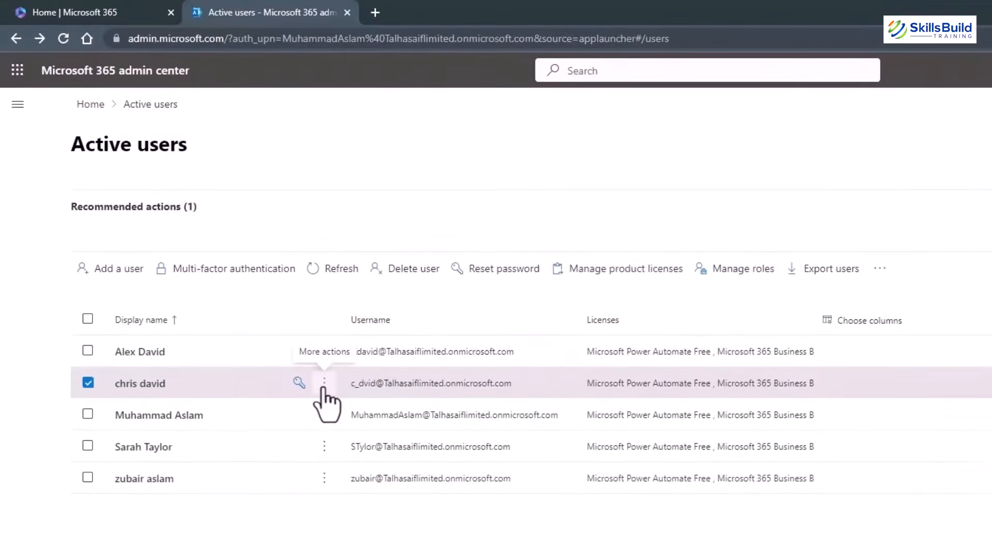
{"action": "left_click", "coordinate": [323, 385]}
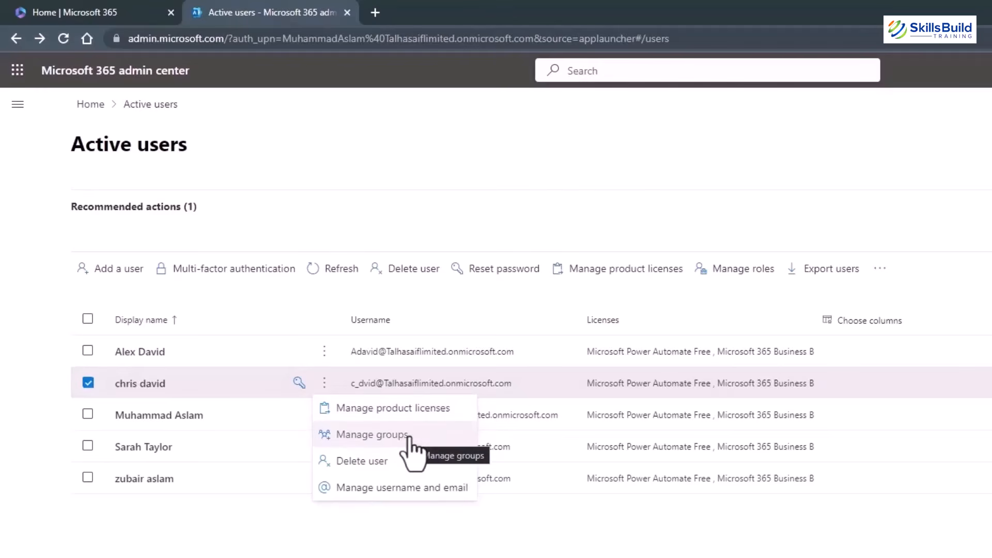
Check the second user's username and email settings, then open their account details.
{"action": "left_click", "coordinate": [399, 488]}
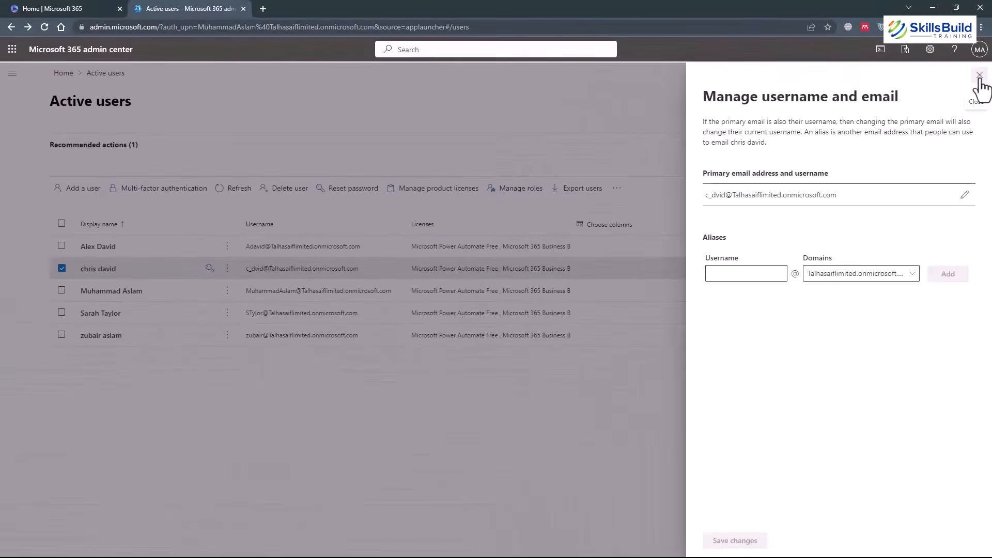
{"action": "left_click", "coordinate": [980, 75]}
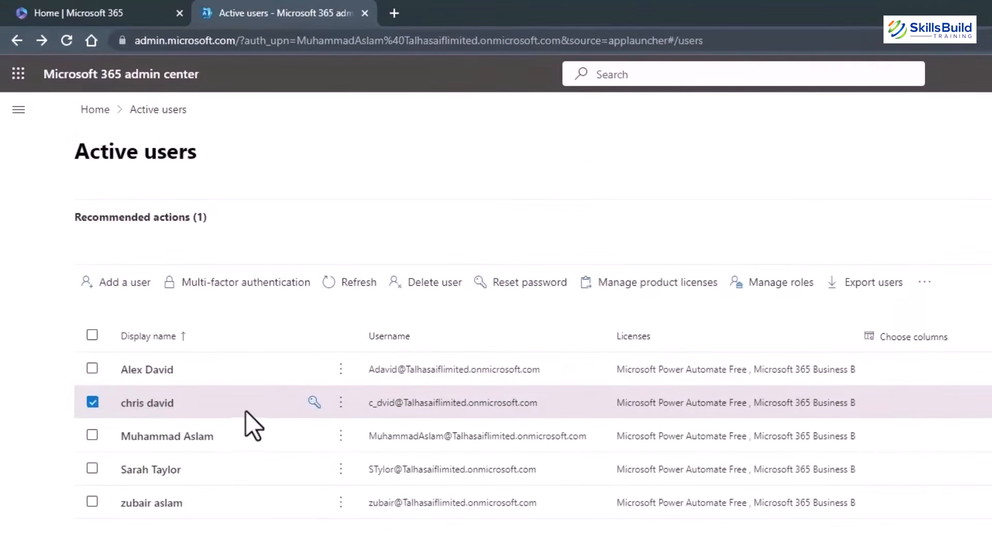
{"action": "left_click", "coordinate": [140, 407]}
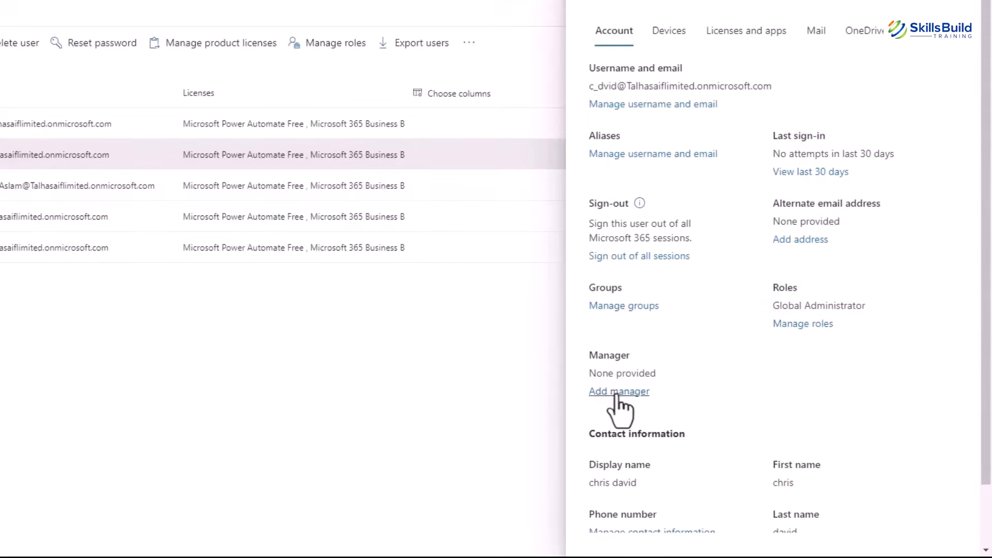
Scroll through the second user's Account tab details.
{"action": "scroll", "coordinate": [739, 342], "scroll_direction": "down", "scroll_amount": 2}
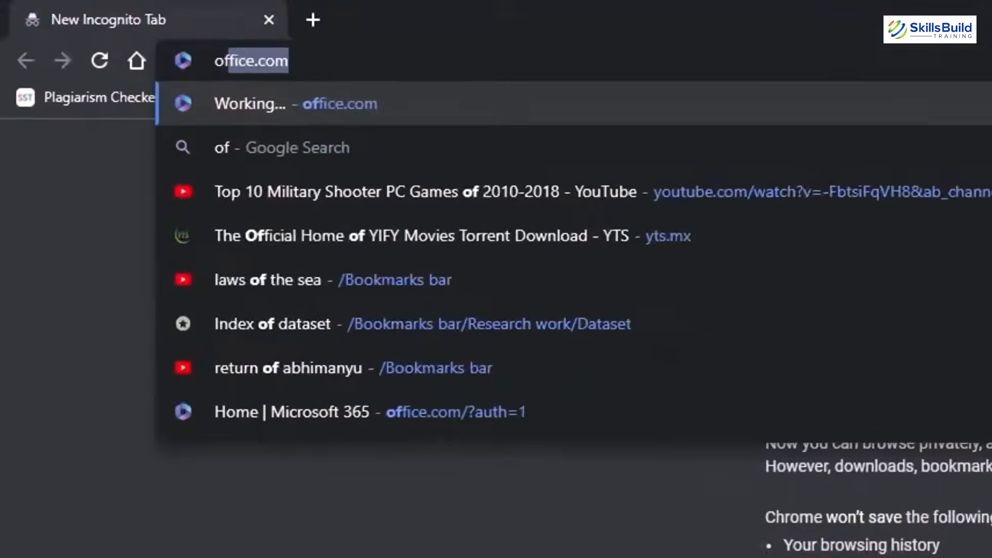
Load office.com and sign in with the second user's email address and password.
{"action": "key", "text": "Return"}
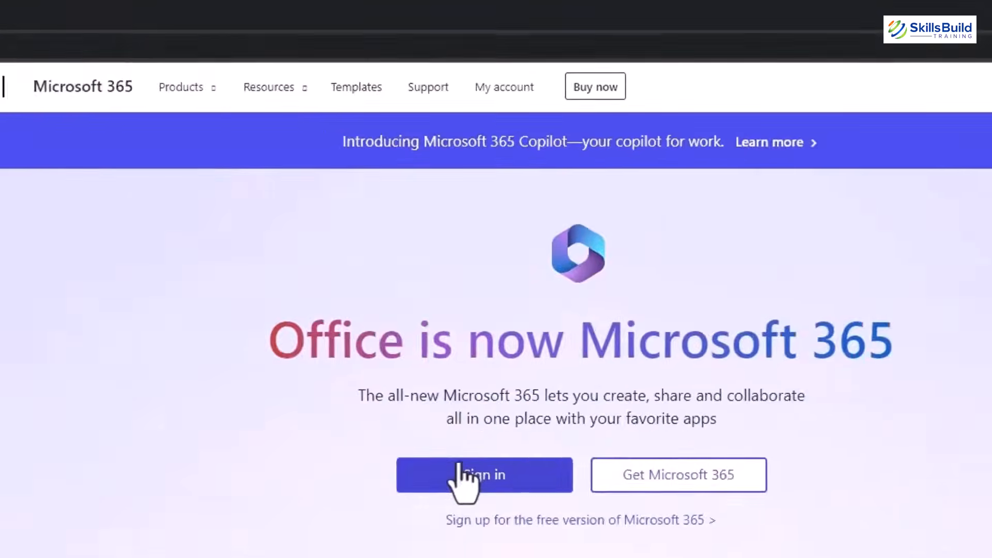
{"action": "left_click", "coordinate": [375, 447]}
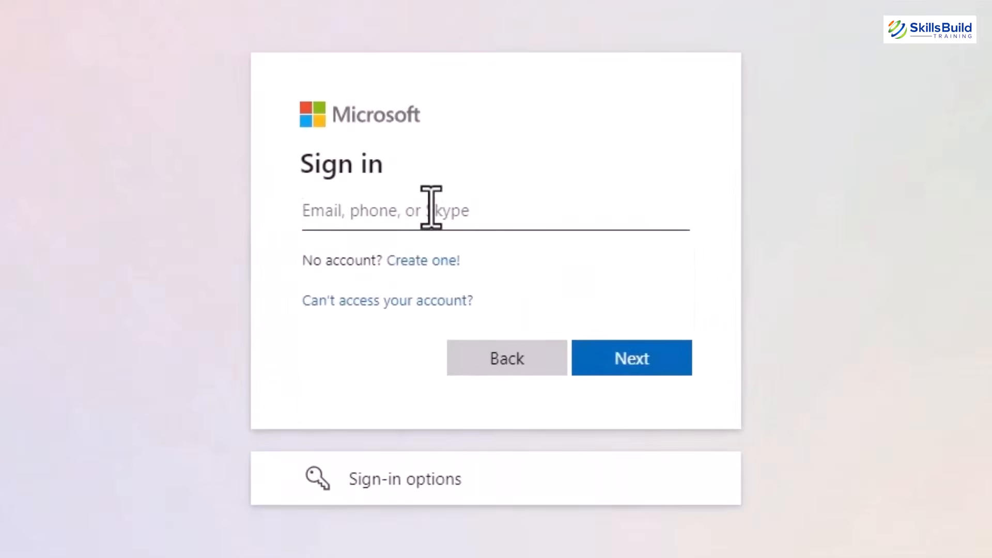
{"action": "left_click", "coordinate": [432, 209]}
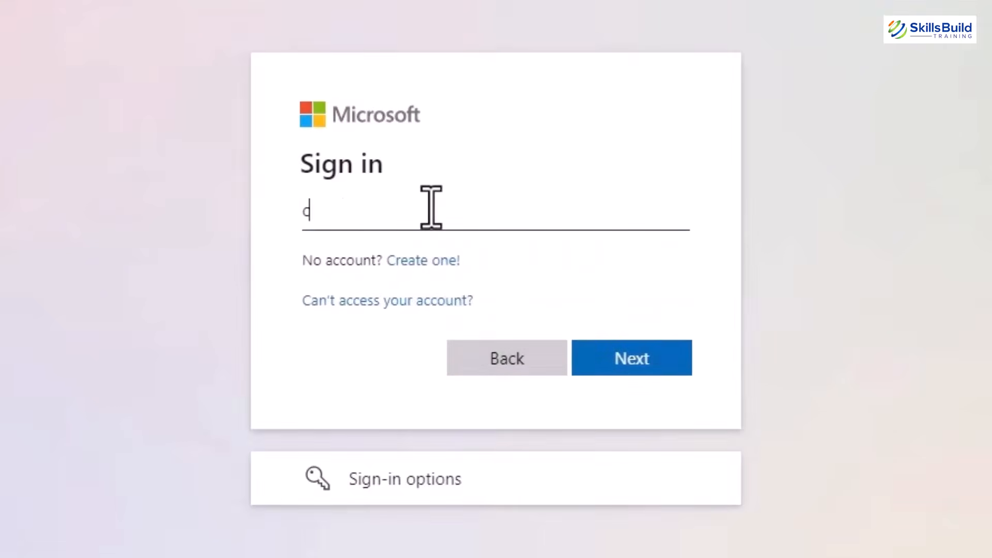
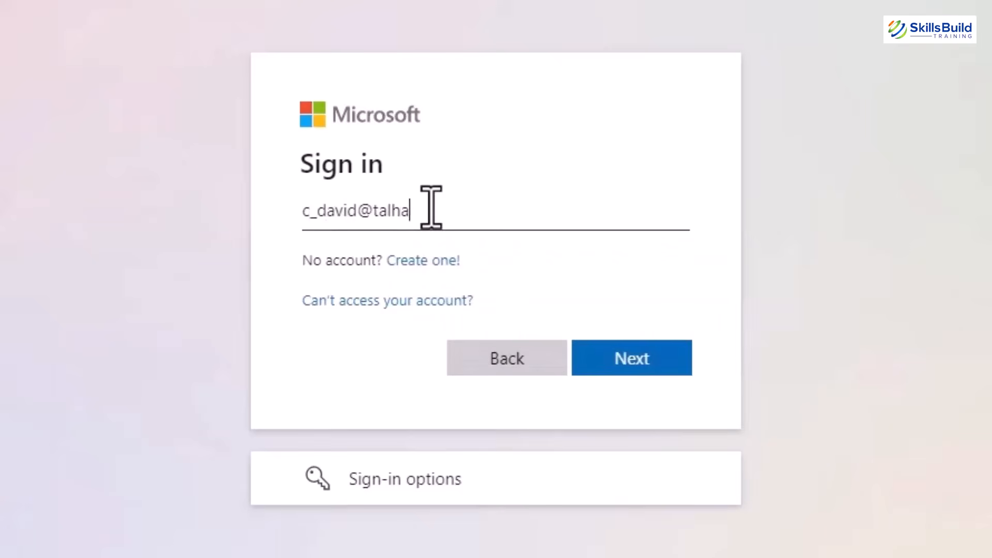
{"action": "key", "text": "Return"}
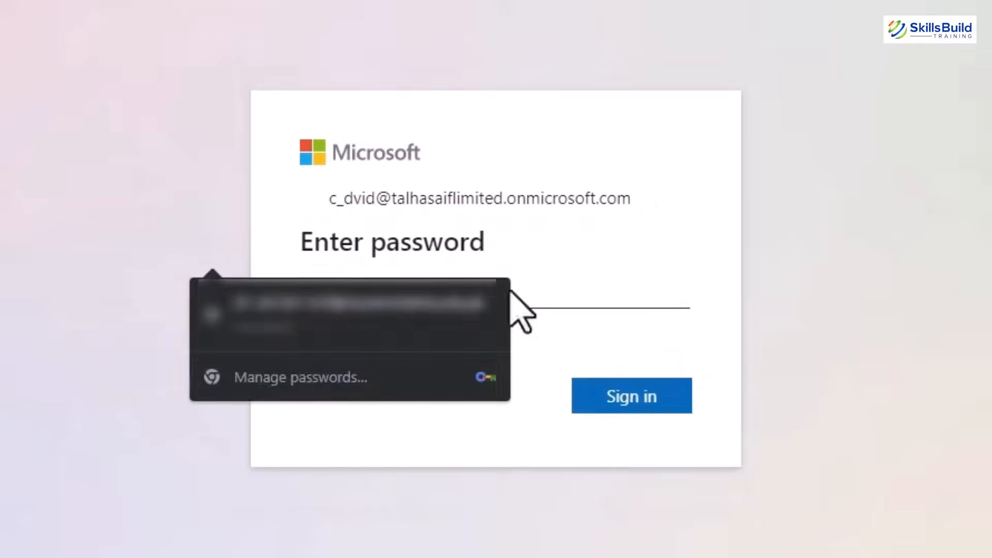
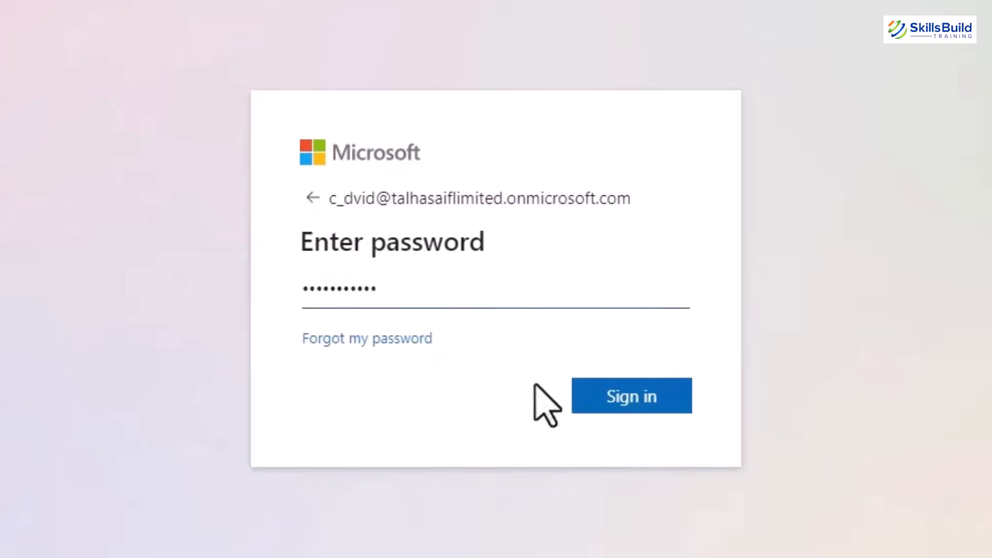
{"action": "left_click", "coordinate": [638, 395]}
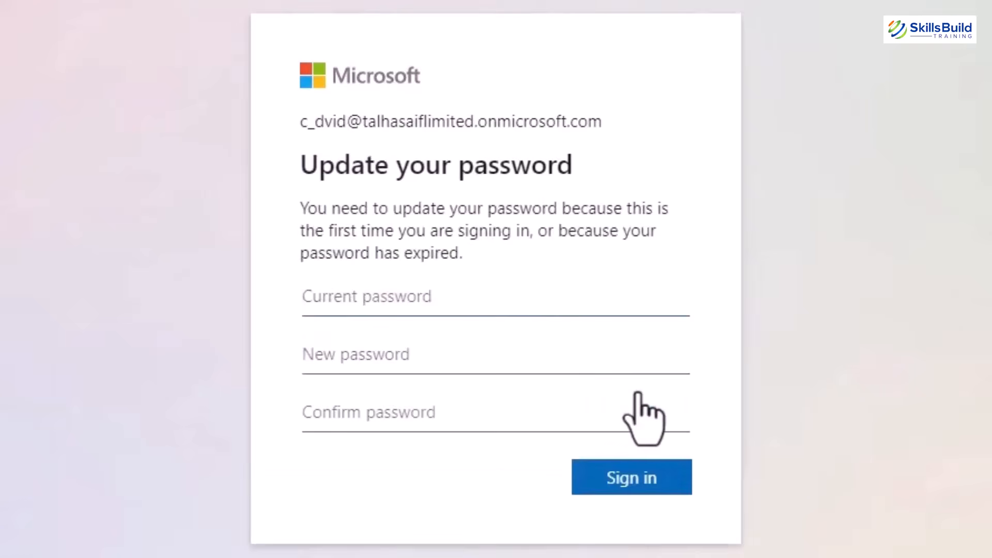
Enter the current password, then the new password and its confirmation.
{"action": "left_click", "coordinate": [465, 304]}
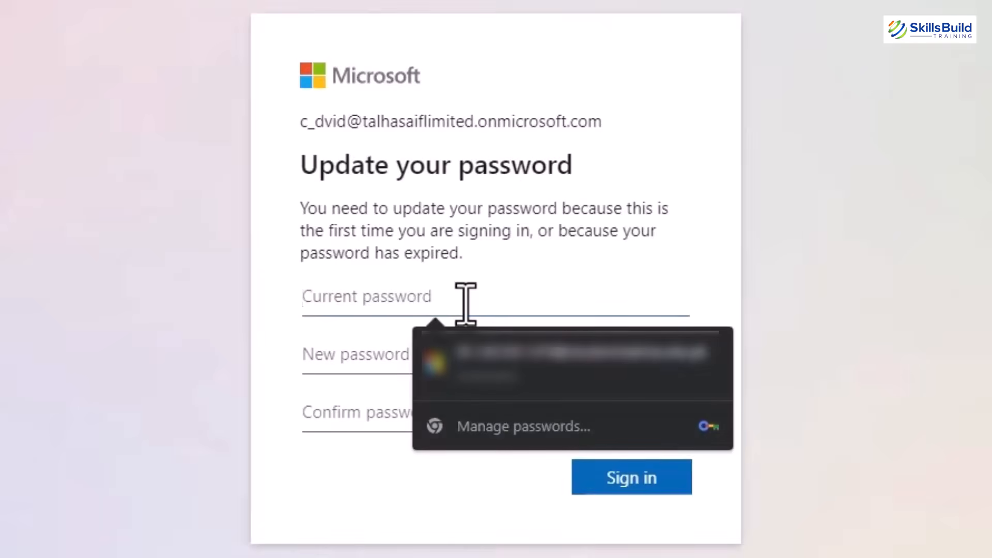
{"action": "type", "text": "••••••"}
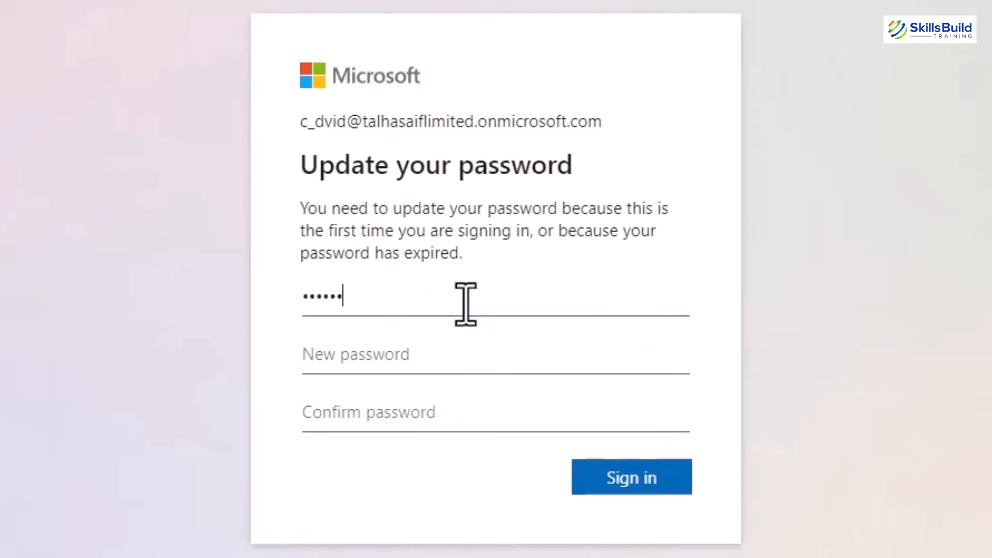
{"action": "type", "text": "•••••"}
{"action": "key", "text": "Tab"}
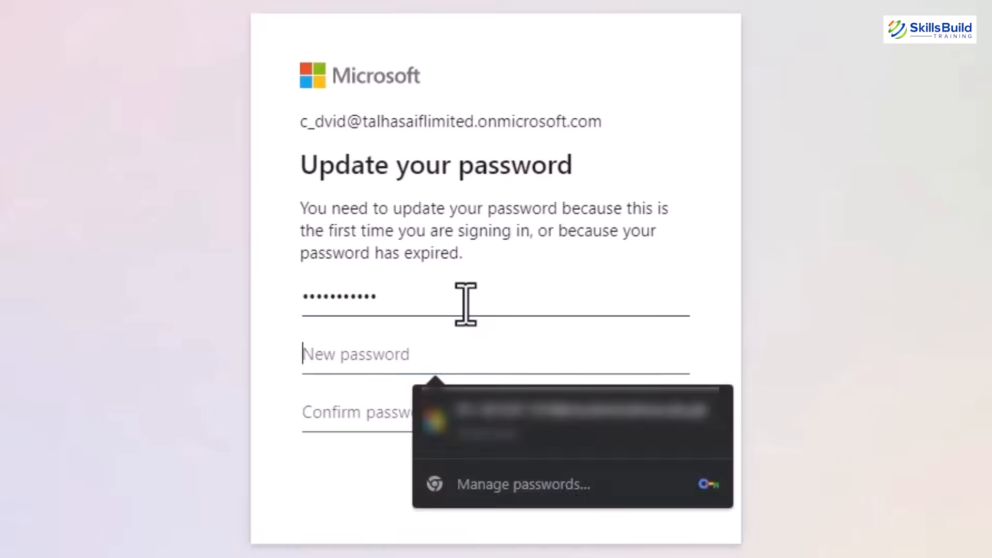
{"action": "type", "text": "••••••"}
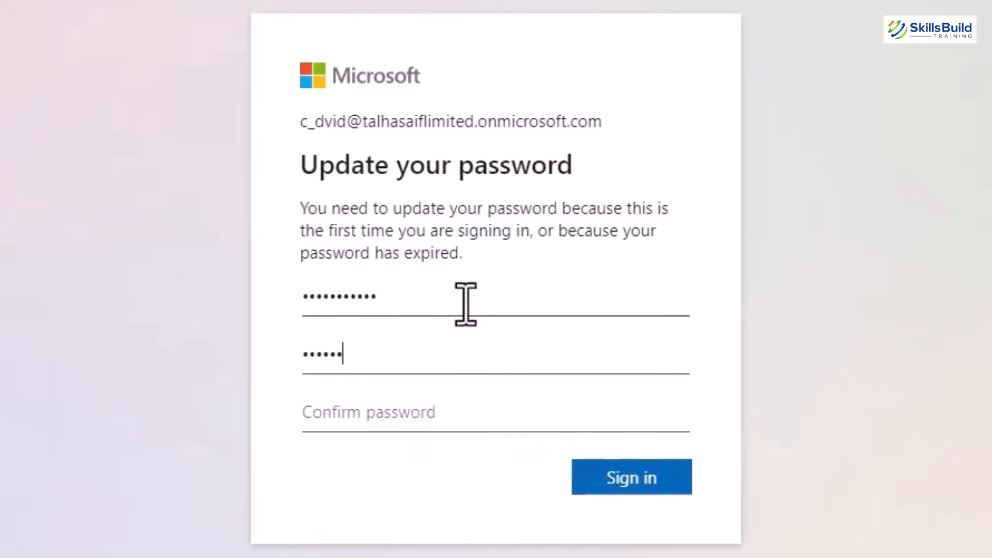
{"action": "type", "text": "••••••"}
{"action": "key", "text": "Tab"}
{"action": "type", "text": "••••"}
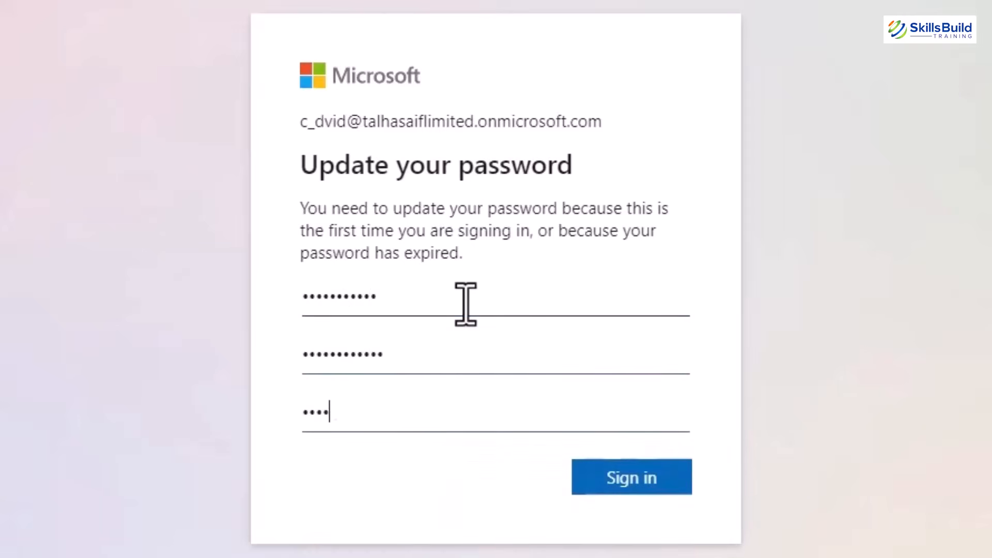
{"action": "type", "text": "••••••••"}
Sign in with the new password, continue past the security notice, and decline staying signed in.
{"action": "left_click", "coordinate": [668, 478]}
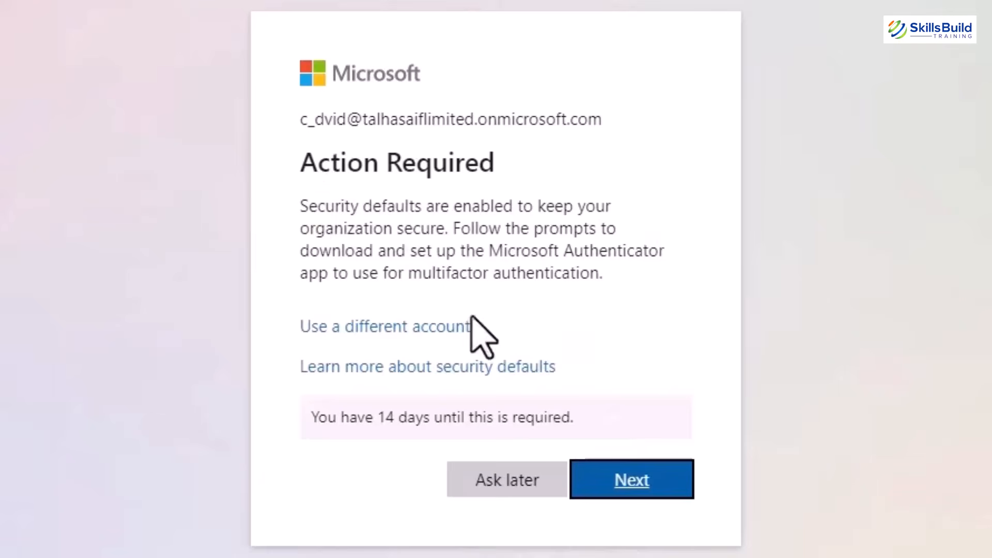
{"action": "left_click", "coordinate": [622, 478]}
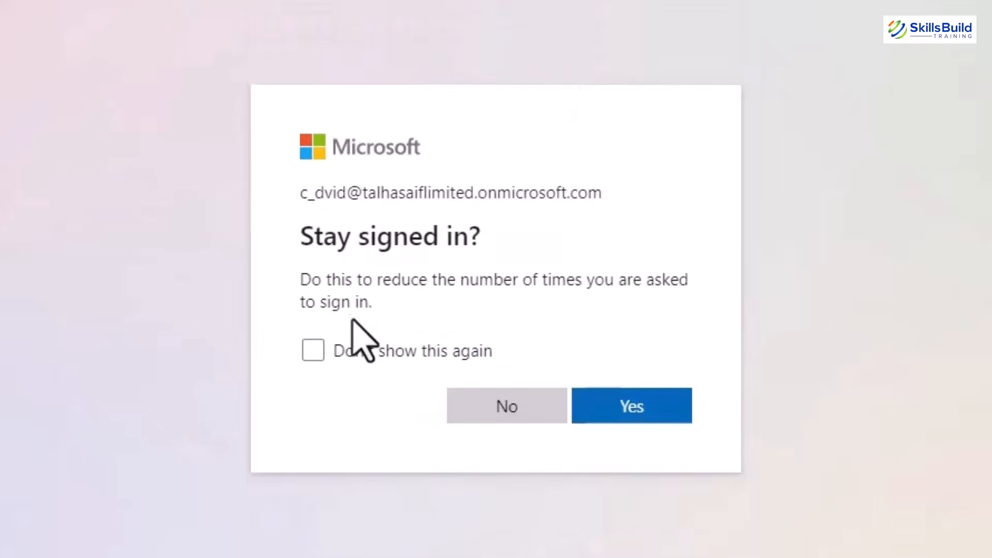
{"action": "left_click", "coordinate": [484, 406]}
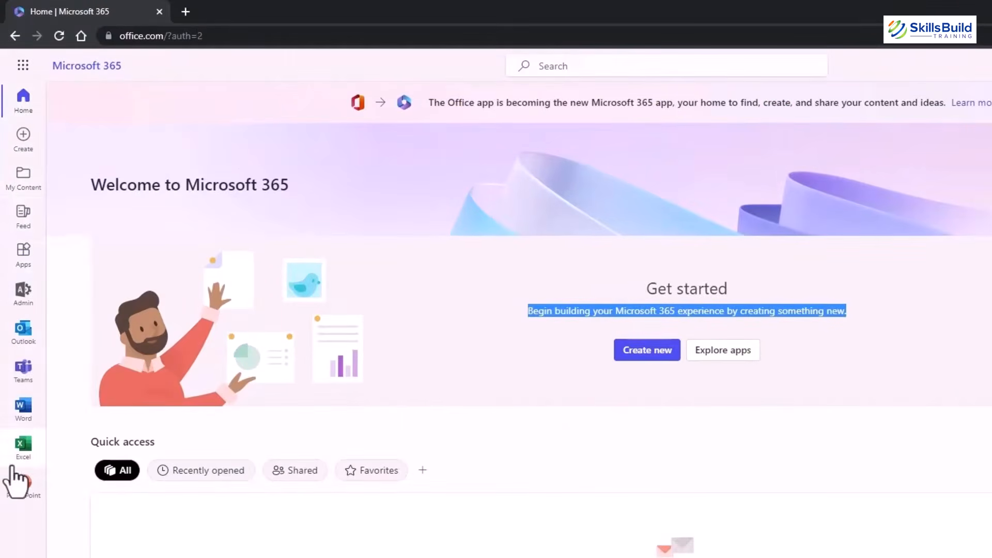
Open the admin center from the sidebar, then switch back to the Microsoft 365 home page.
{"action": "left_click", "coordinate": [29, 296]}
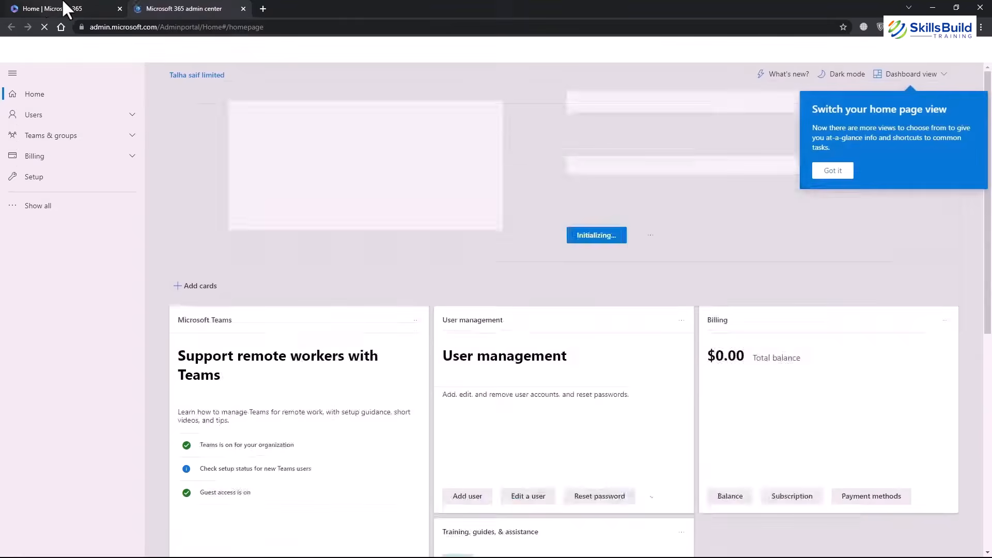
{"action": "left_click", "coordinate": [65, 8]}
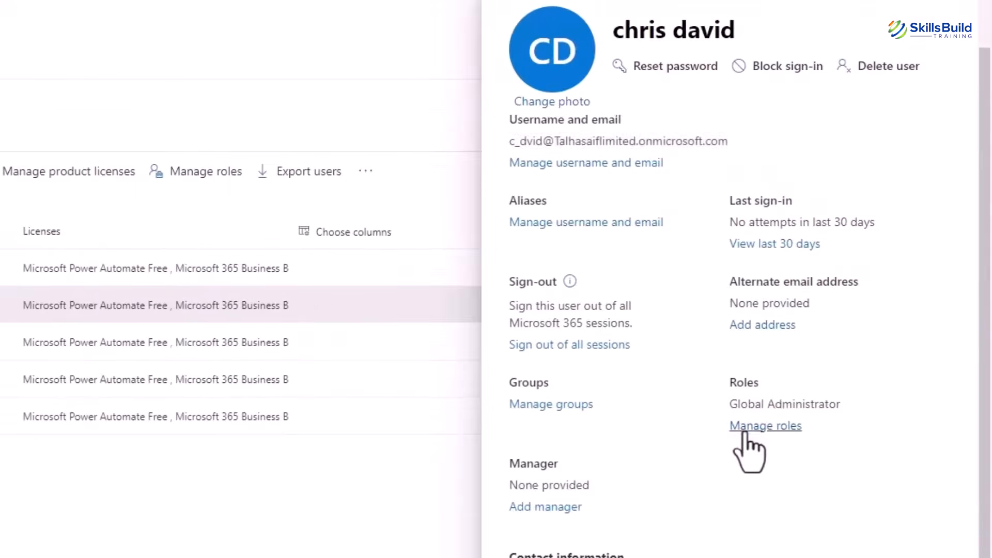
Change the user's role from Global Administrator to User (no admin center access) and save.
{"action": "left_click", "coordinate": [745, 429]}
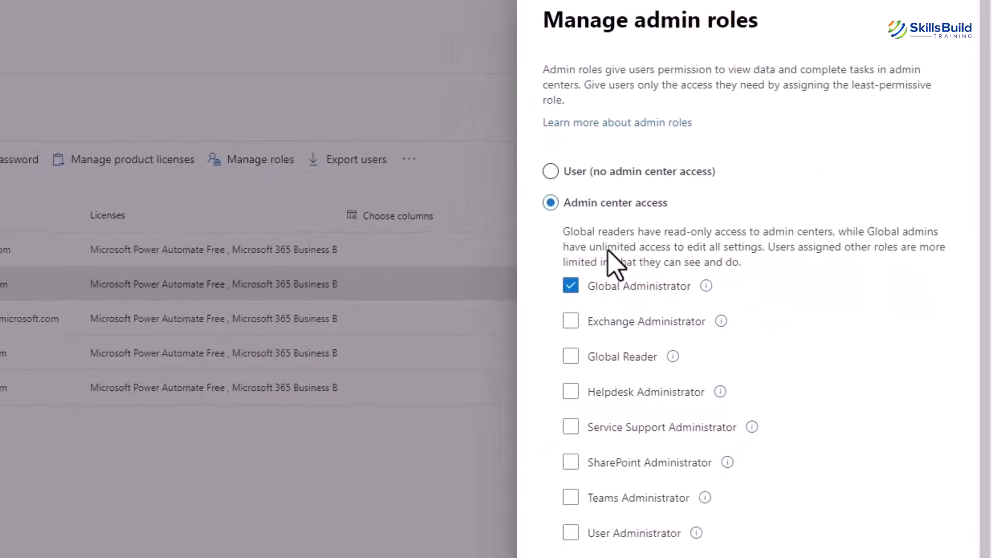
{"action": "left_click", "coordinate": [571, 285]}
{"action": "left_click", "coordinate": [551, 172]}
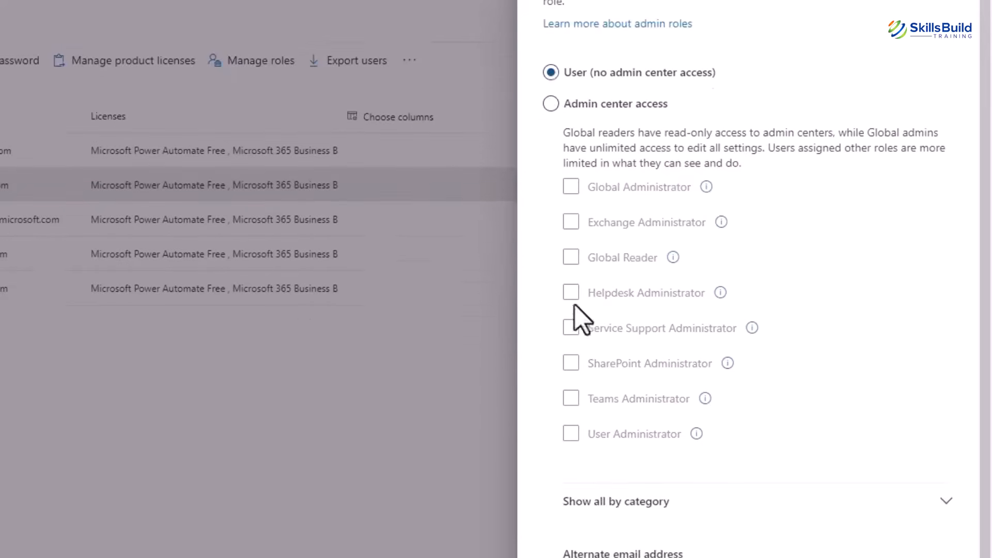
{"action": "left_click", "coordinate": [587, 533]}
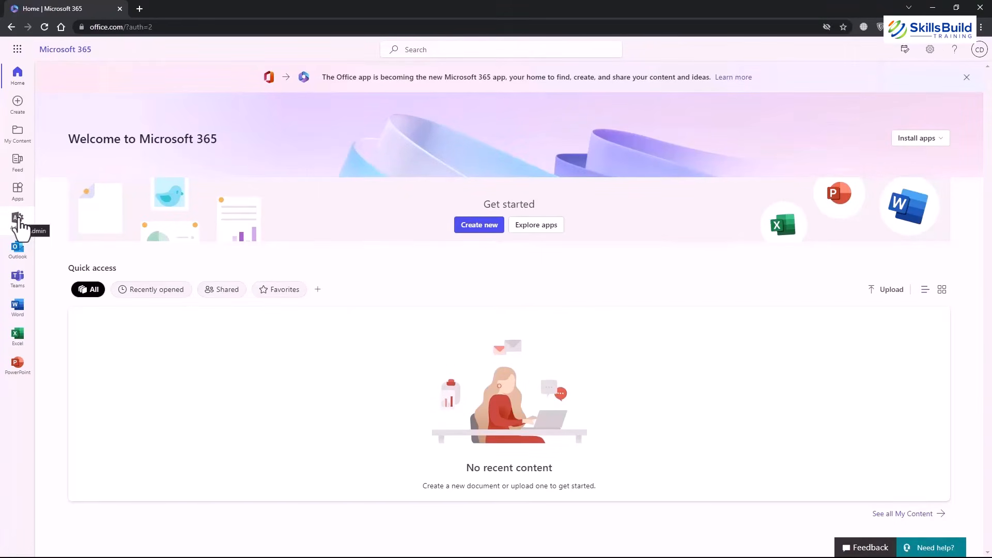
Reopen the user's account details and browse their contact information form without editing it.
{"action": "left_click", "coordinate": [19, 223]}
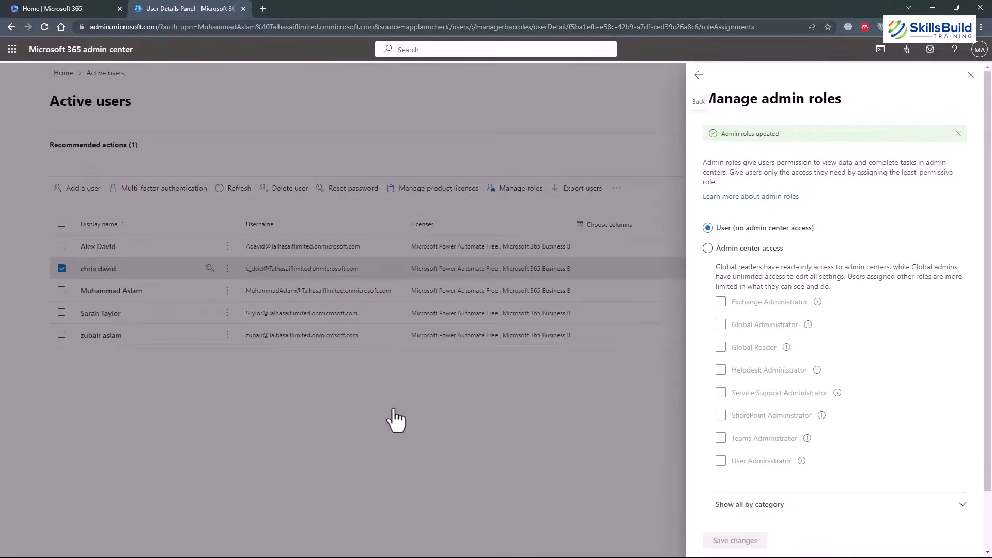
{"action": "left_click", "coordinate": [972, 75]}
{"action": "left_click", "coordinate": [120, 345]}
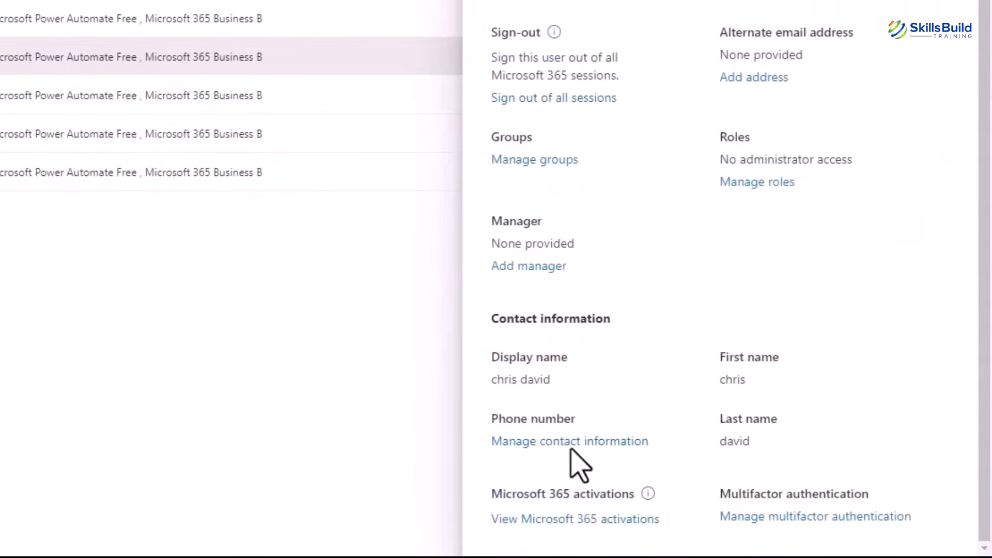
{"action": "left_click", "coordinate": [575, 443]}
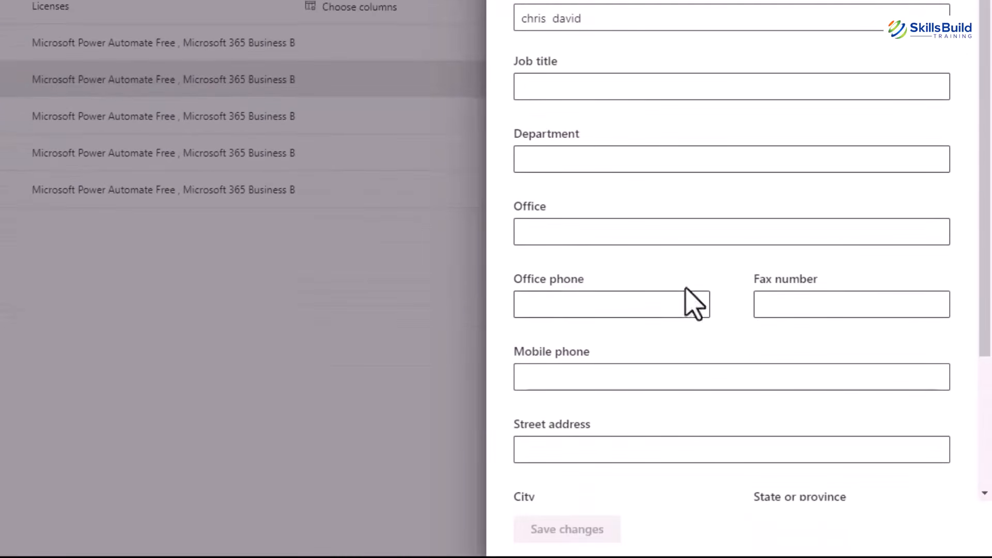
{"action": "scroll", "coordinate": [687, 217], "scroll_direction": "down", "scroll_amount": 3}
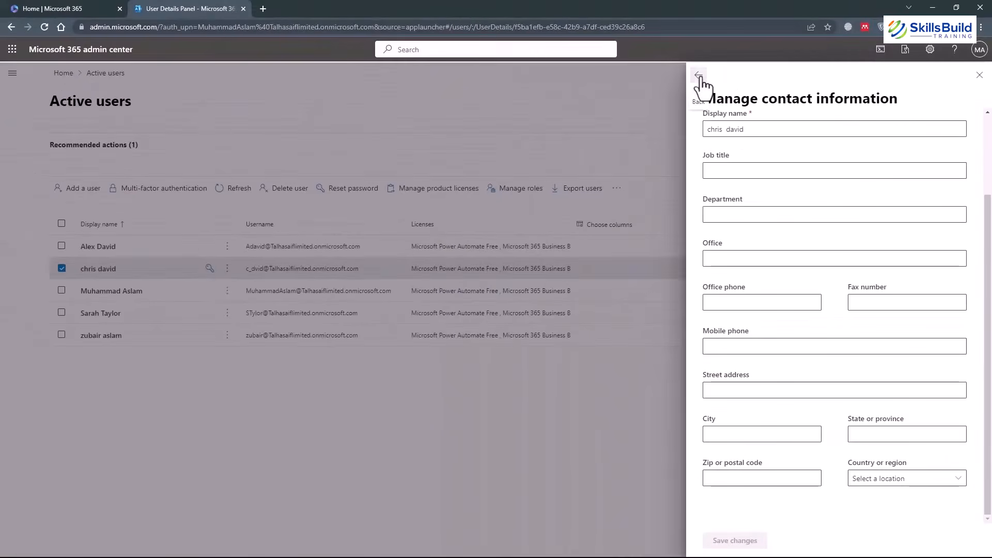
{"action": "left_click", "coordinate": [699, 76]}
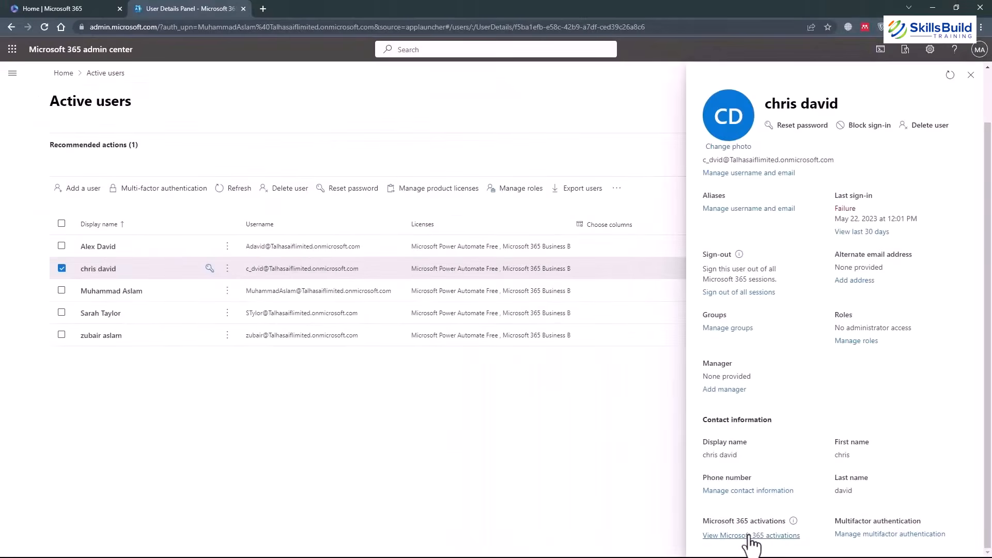
Check the user's Microsoft 365 activations, then reopen their account details.
{"action": "left_click", "coordinate": [750, 536]}
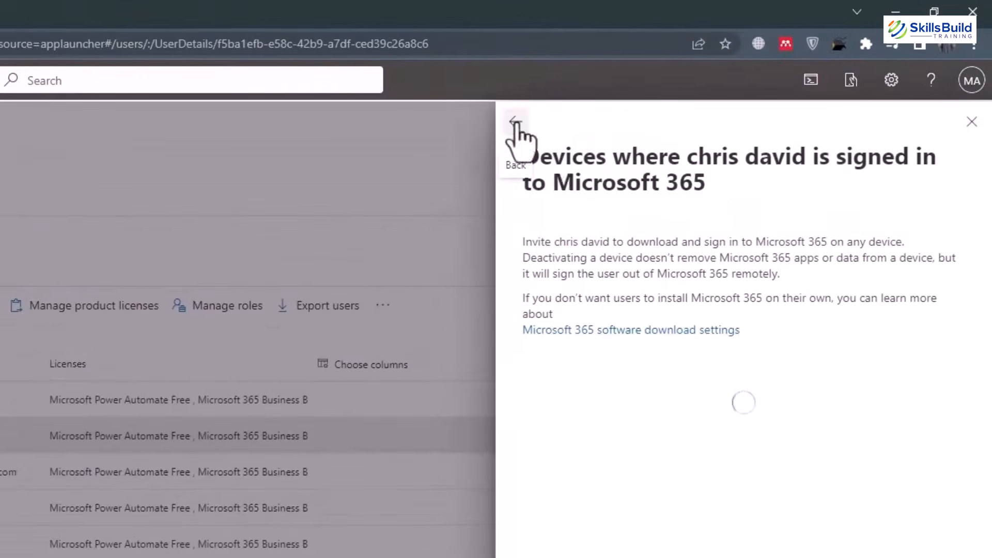
{"action": "left_click", "coordinate": [516, 124]}
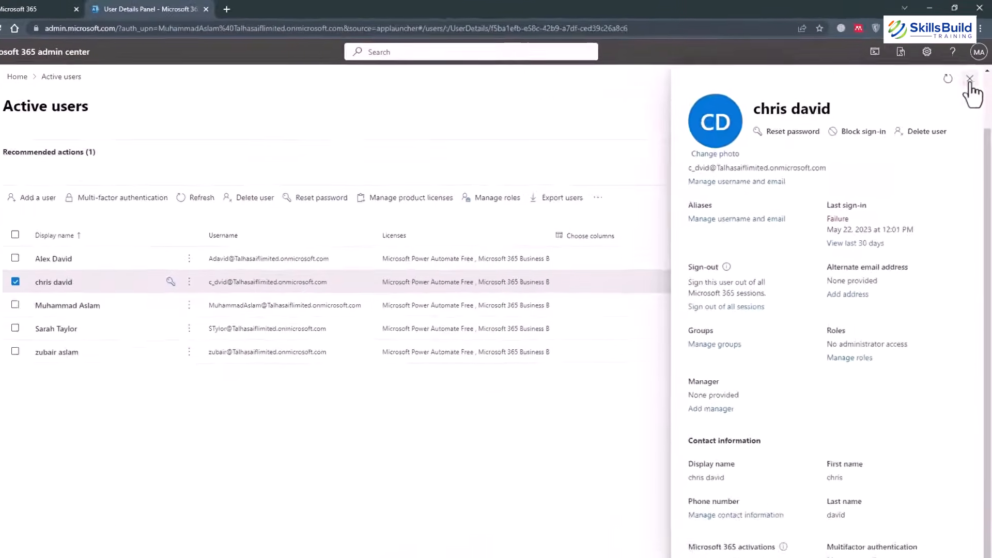
{"action": "left_click", "coordinate": [972, 76]}
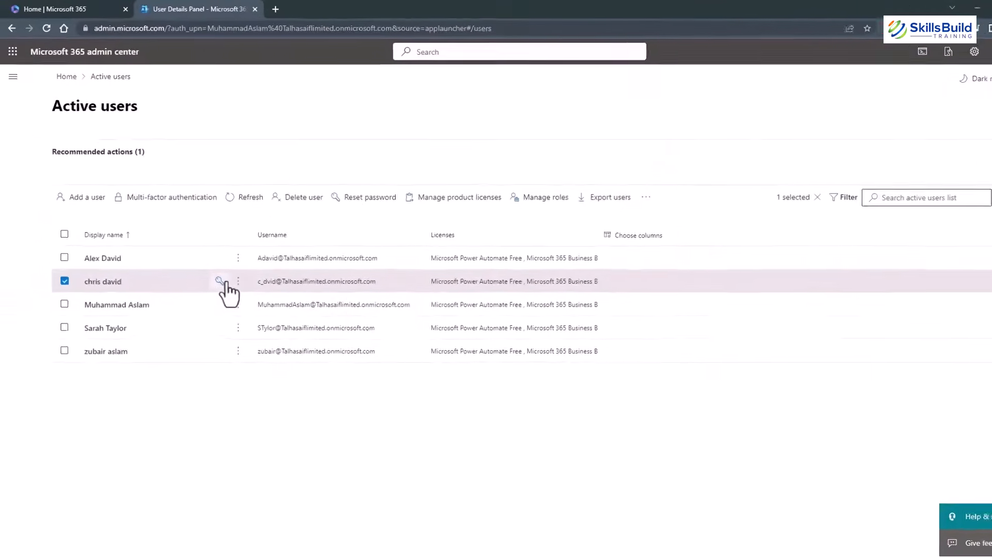
{"action": "left_click", "coordinate": [237, 281]}
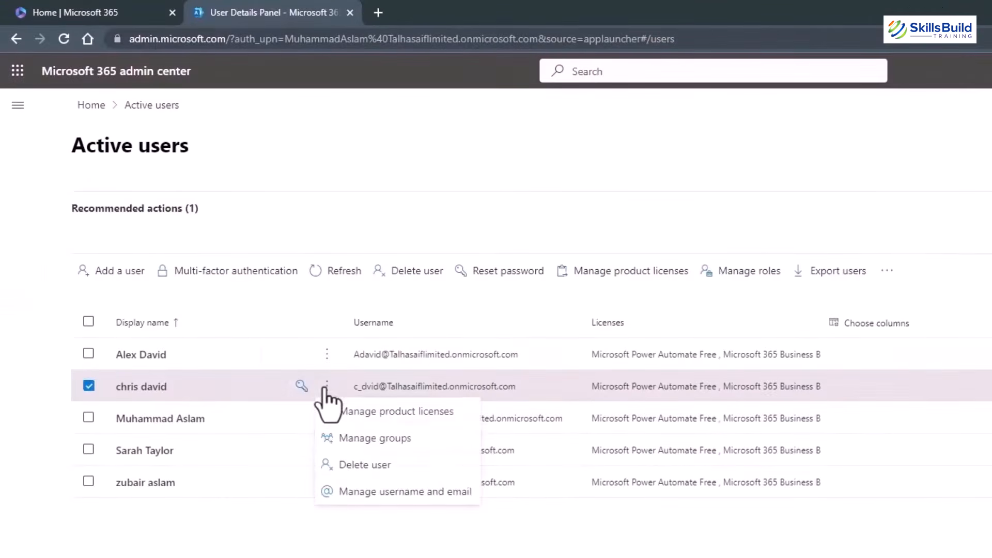
{"action": "left_click", "coordinate": [133, 392]}
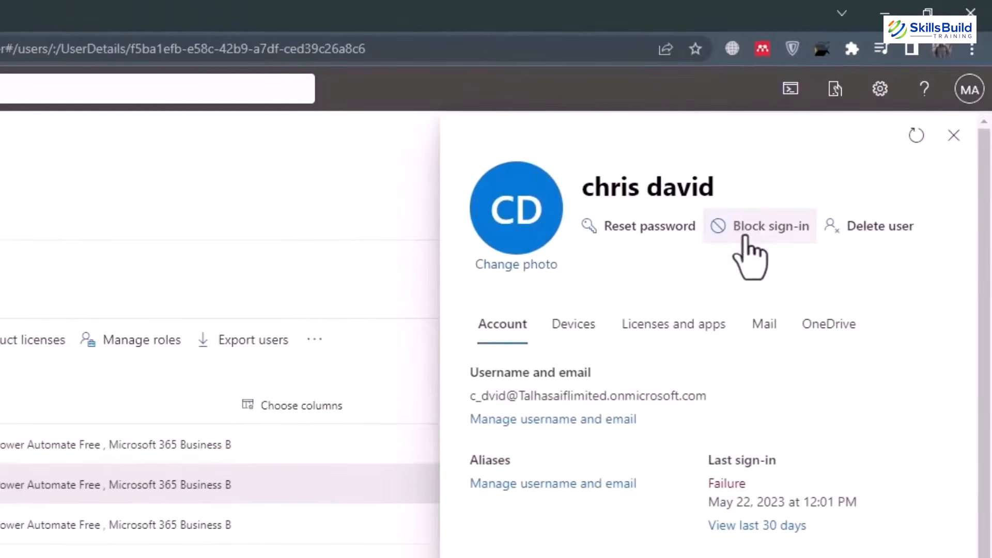
Tick and then untick Block sign-in, leaving the user able to sign in.
{"action": "left_click", "coordinate": [758, 235]}
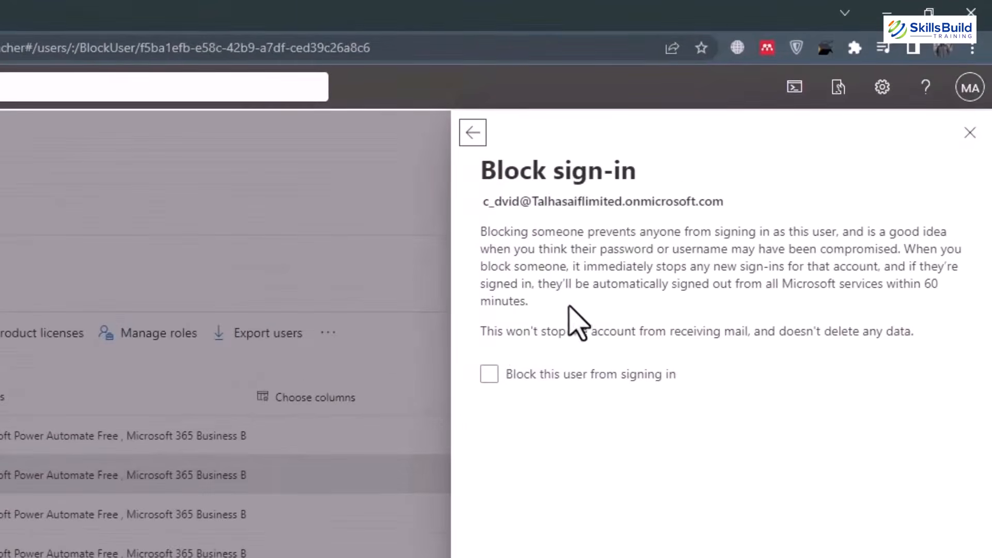
{"action": "left_click", "coordinate": [489, 376]}
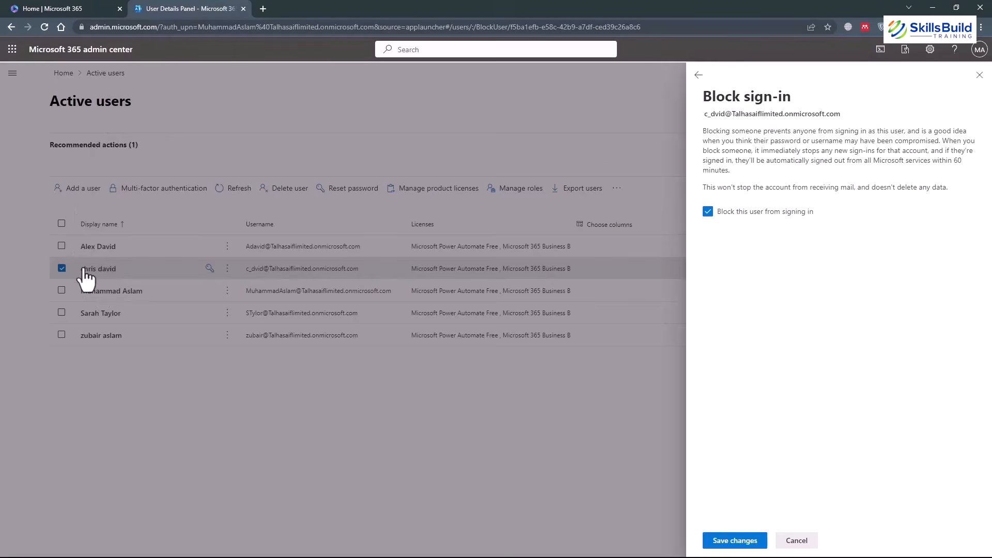
{"action": "left_click", "coordinate": [709, 214]}
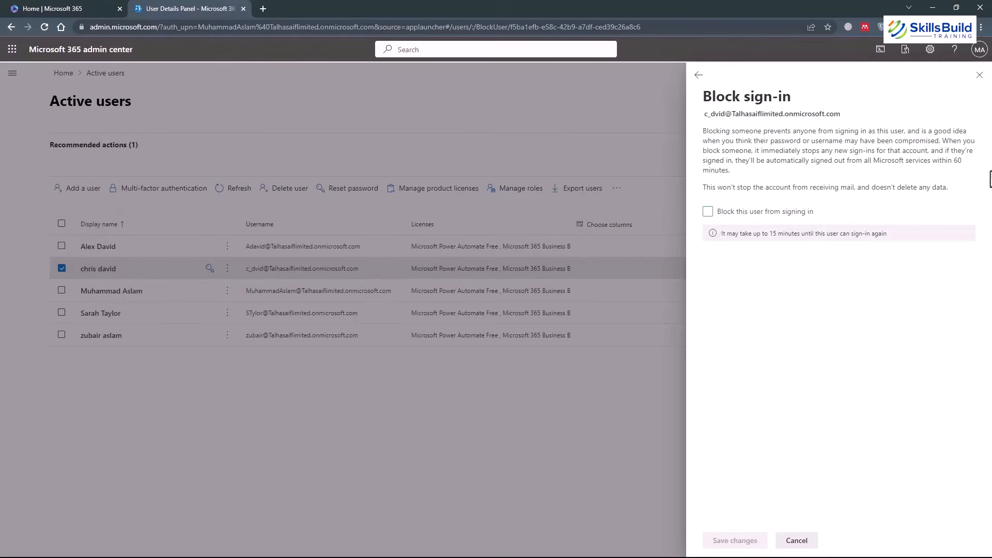
{"action": "left_click", "coordinate": [697, 78]}
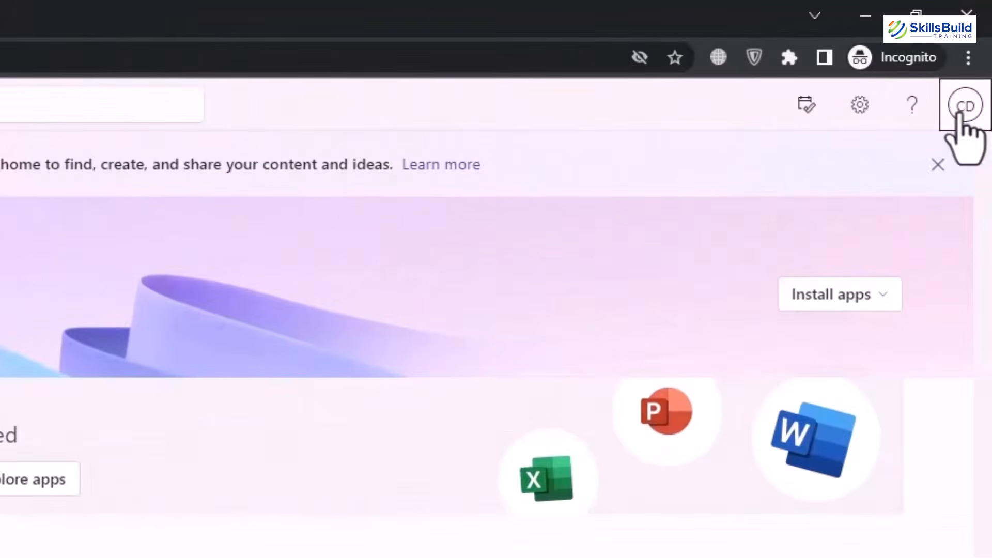
Check the signed-in account menu and the app launcher's app list, then close it.
{"action": "left_click", "coordinate": [943, 124]}
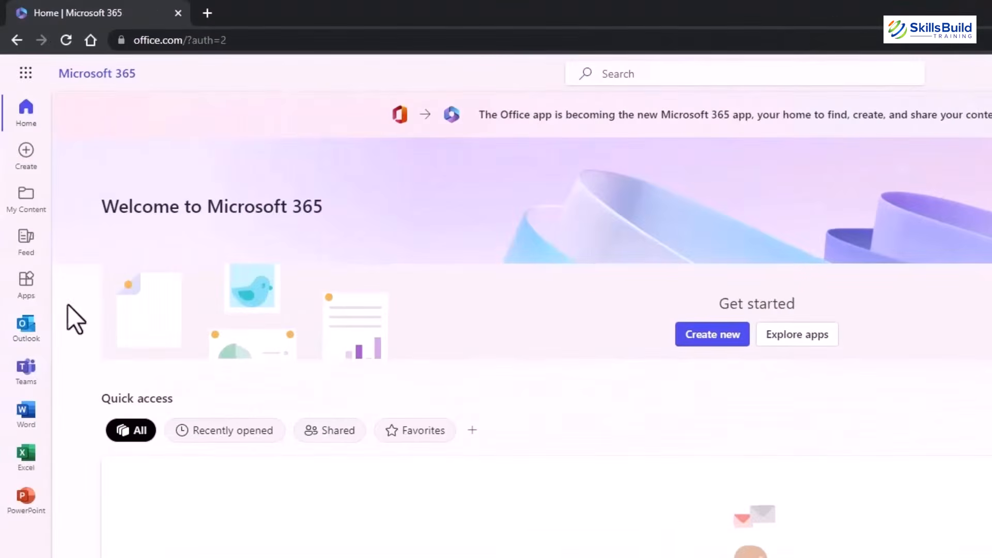
{"action": "left_click", "coordinate": [25, 78]}
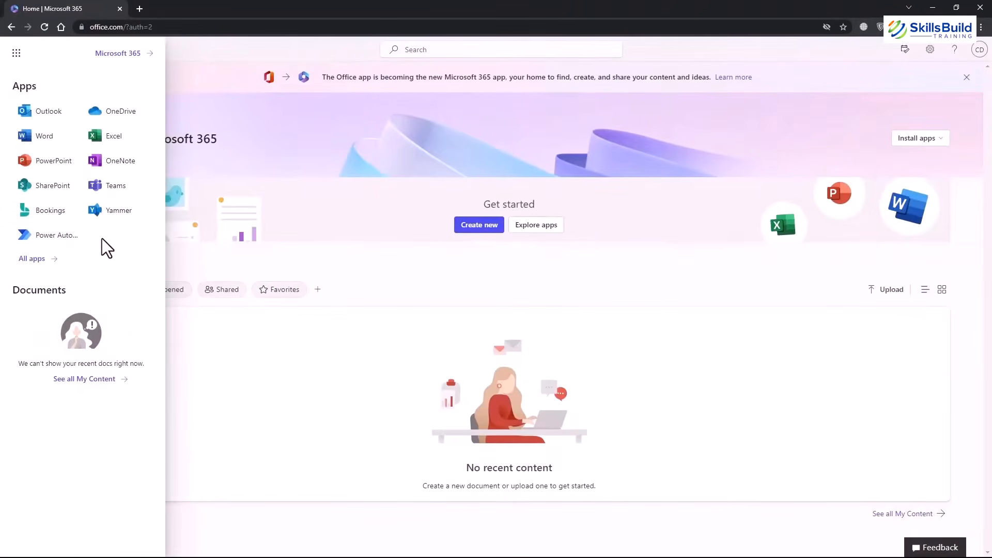
{"action": "left_click", "coordinate": [215, 259]}
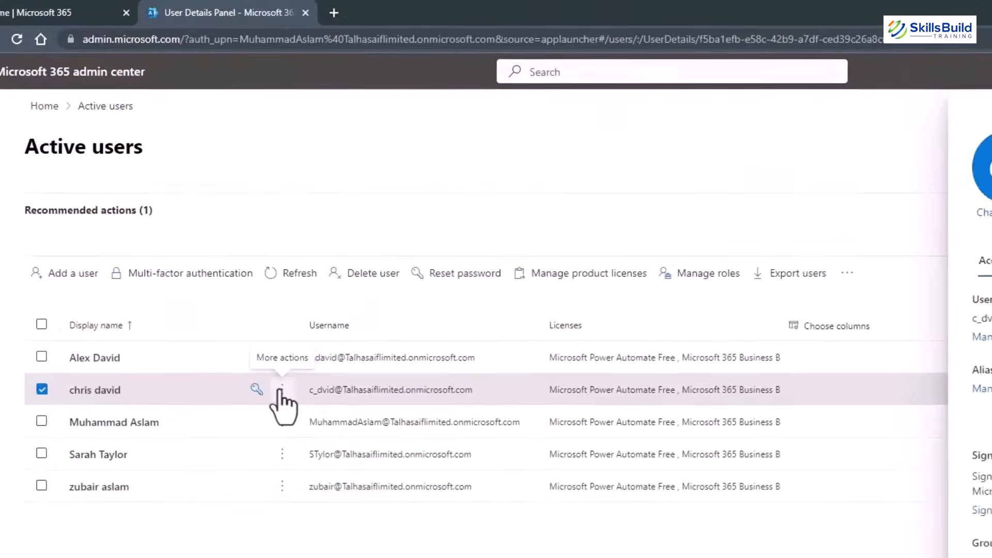
Open the test user's account details and choose Delete user.
{"action": "left_click", "coordinate": [323, 384]}
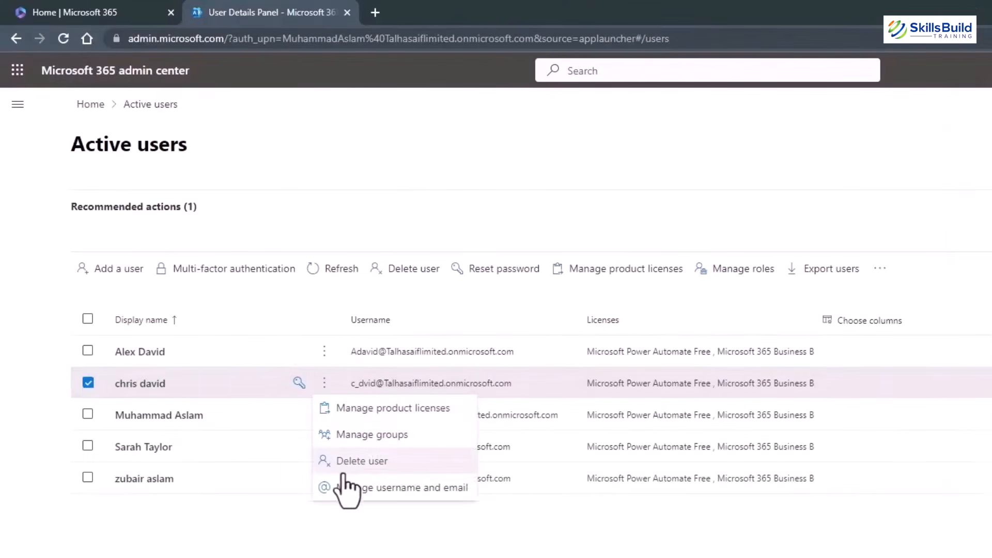
{"action": "left_click", "coordinate": [136, 385]}
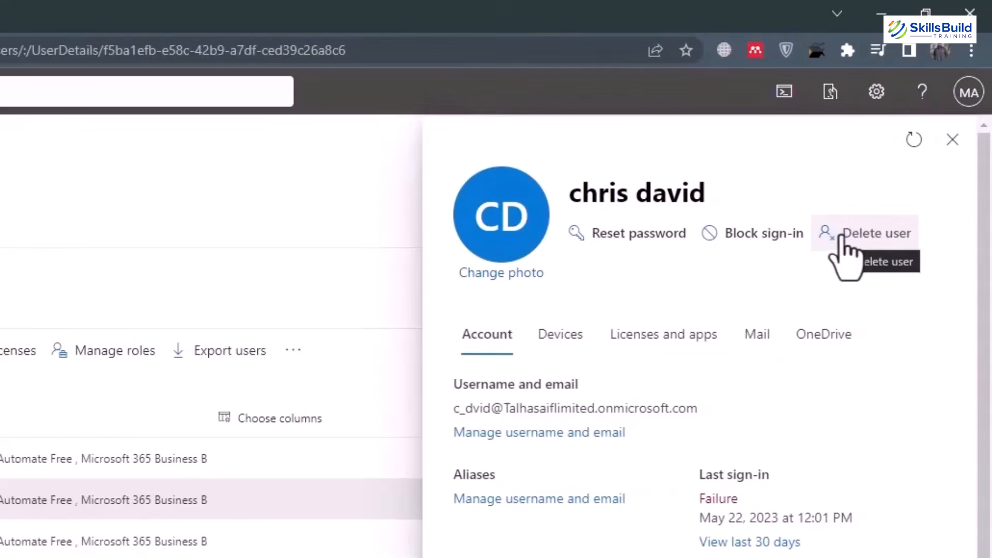
{"action": "left_click", "coordinate": [855, 239]}
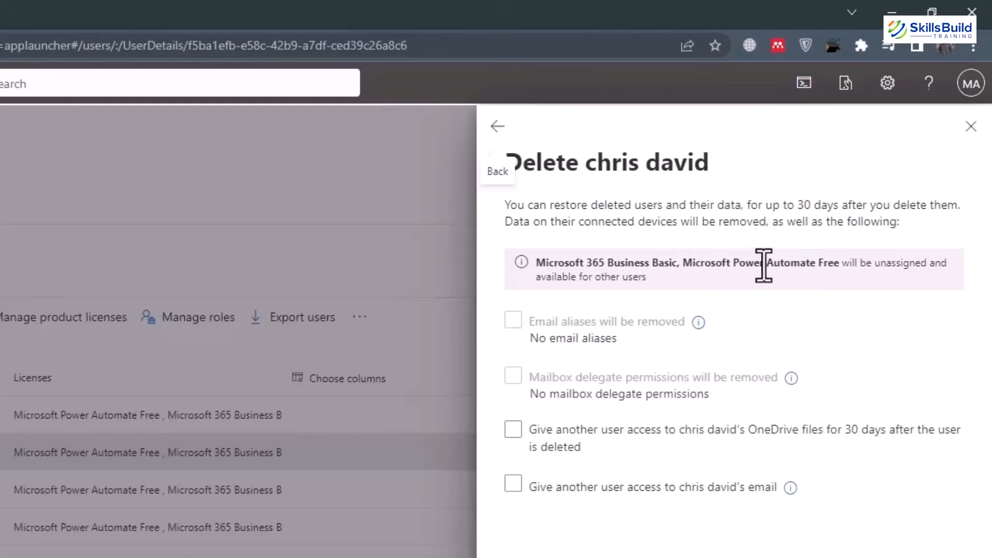
Try the OneDrive and email handover options and search recipients without choosing anyone.
{"action": "left_click", "coordinate": [661, 454]}
{"action": "left_click", "coordinate": [563, 453]}
{"action": "left_click", "coordinate": [540, 445]}
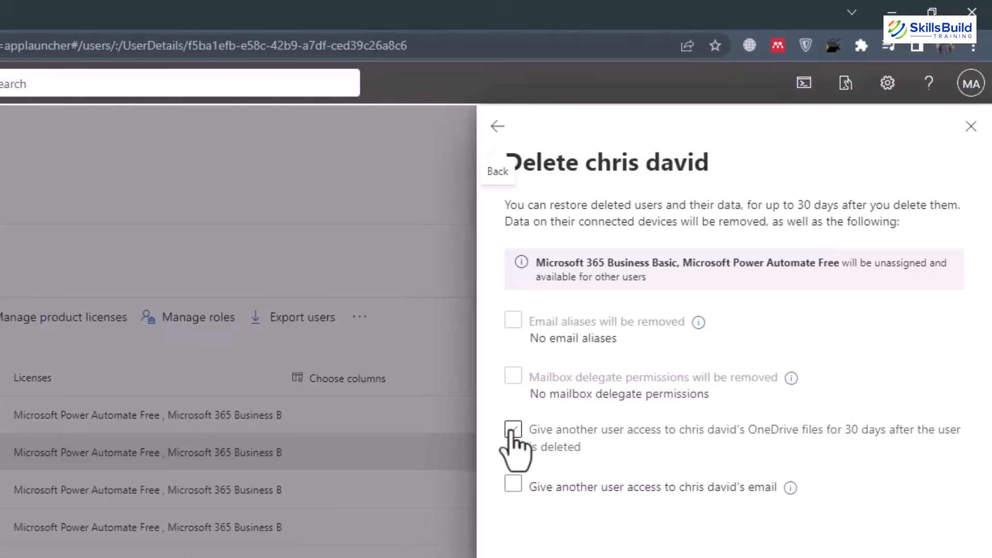
{"action": "left_click", "coordinate": [514, 484]}
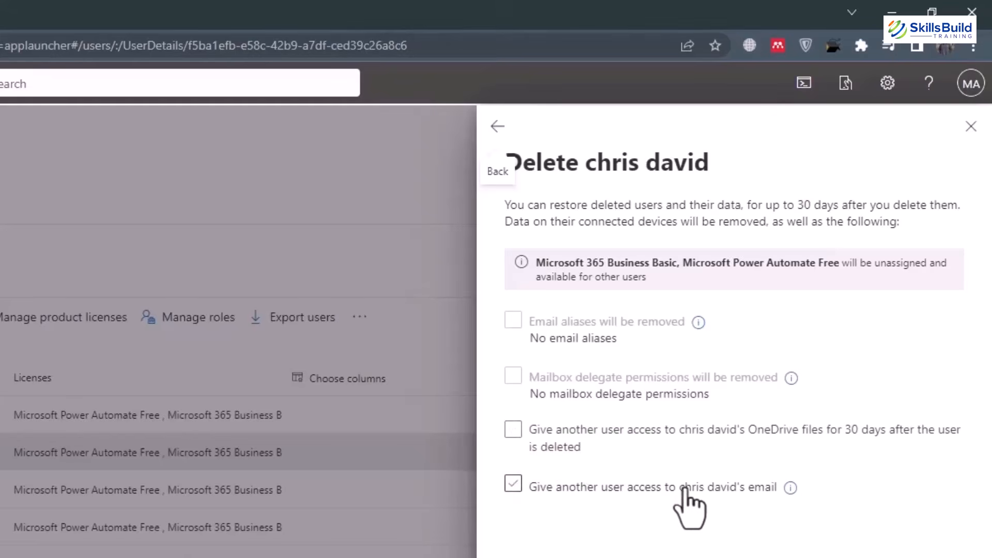
{"action": "left_click", "coordinate": [515, 484]}
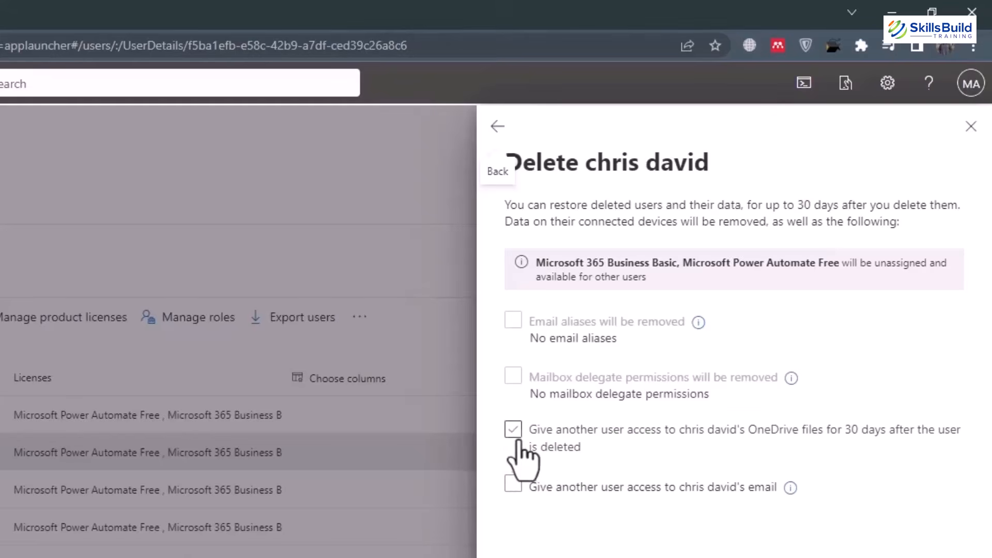
{"action": "left_click", "coordinate": [514, 430]}
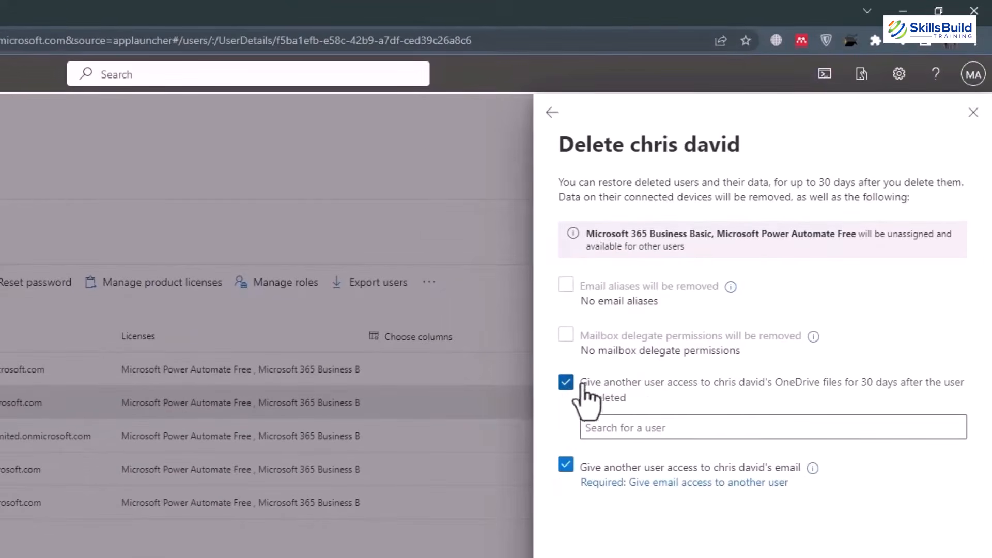
{"action": "left_click", "coordinate": [720, 427]}
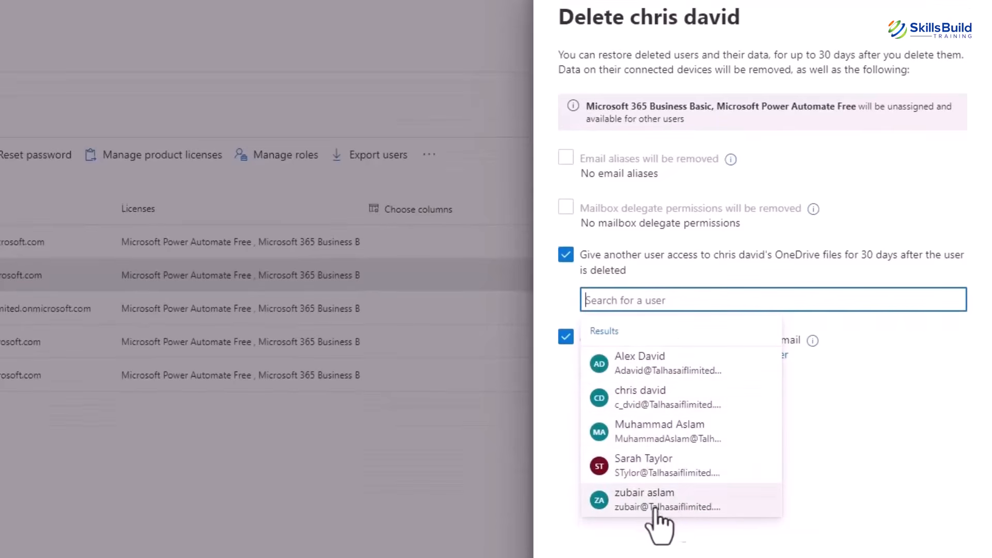
{"action": "left_click", "coordinate": [681, 556]}
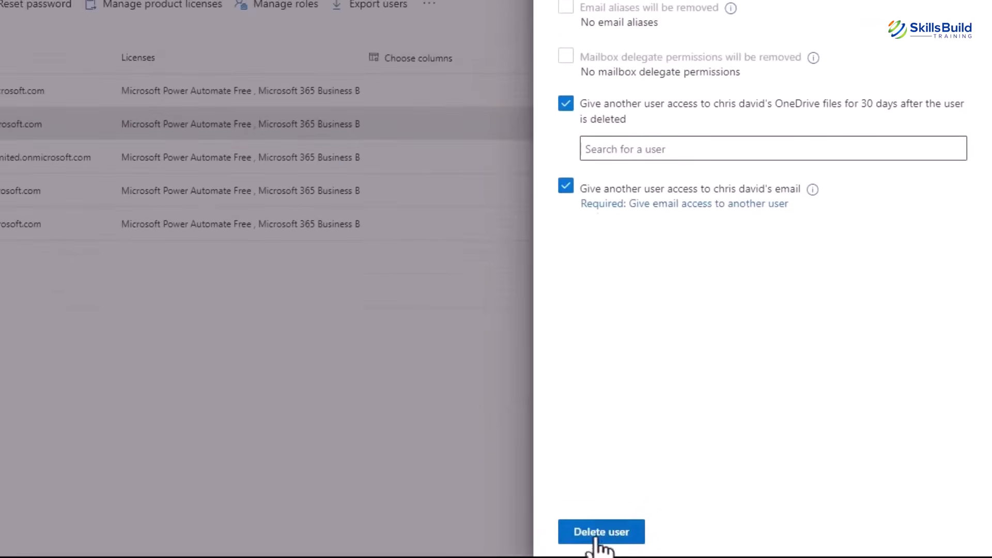
Clear both the OneDrive and email handover options and delete the account.
{"action": "left_click", "coordinate": [596, 540]}
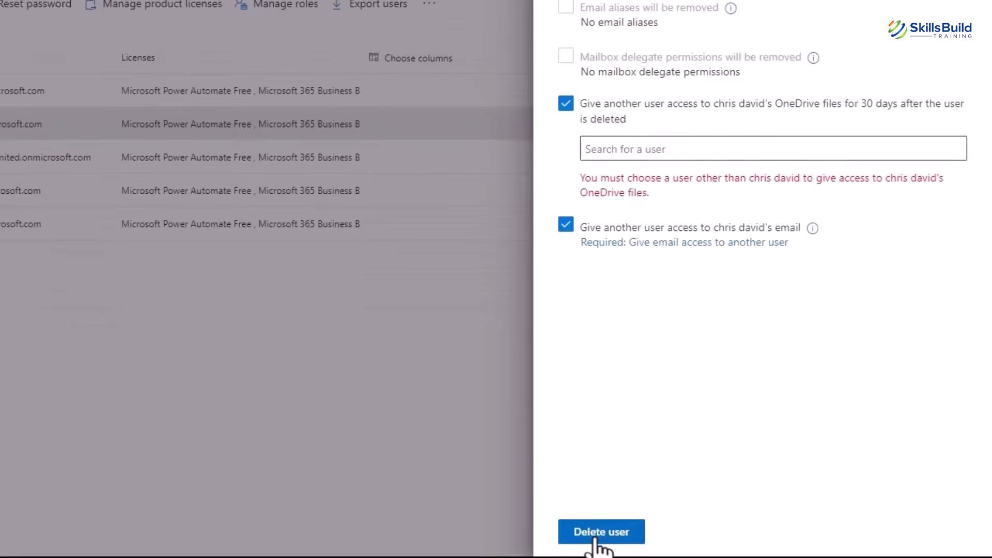
{"action": "left_click", "coordinate": [568, 104]}
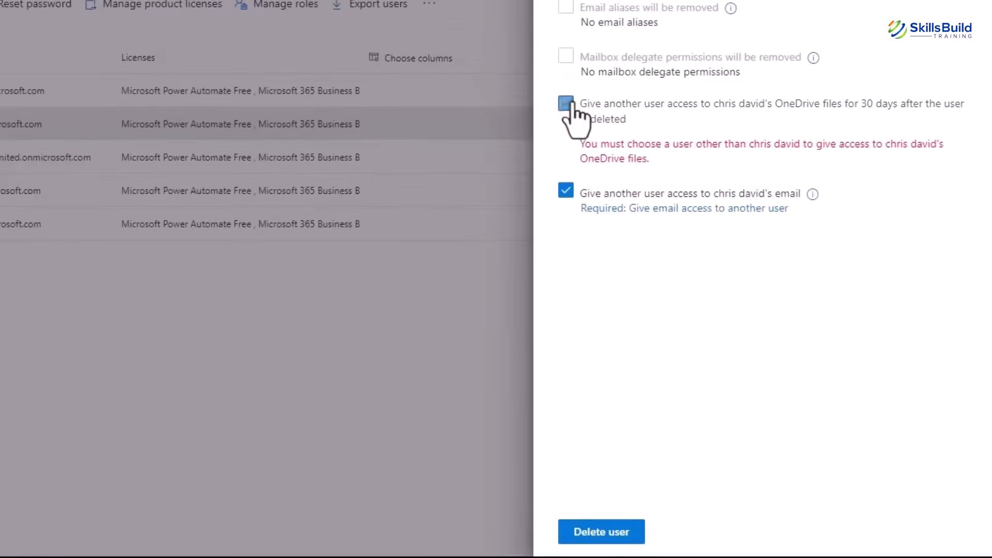
{"action": "left_click", "coordinate": [565, 192]}
{"action": "left_click", "coordinate": [595, 532]}
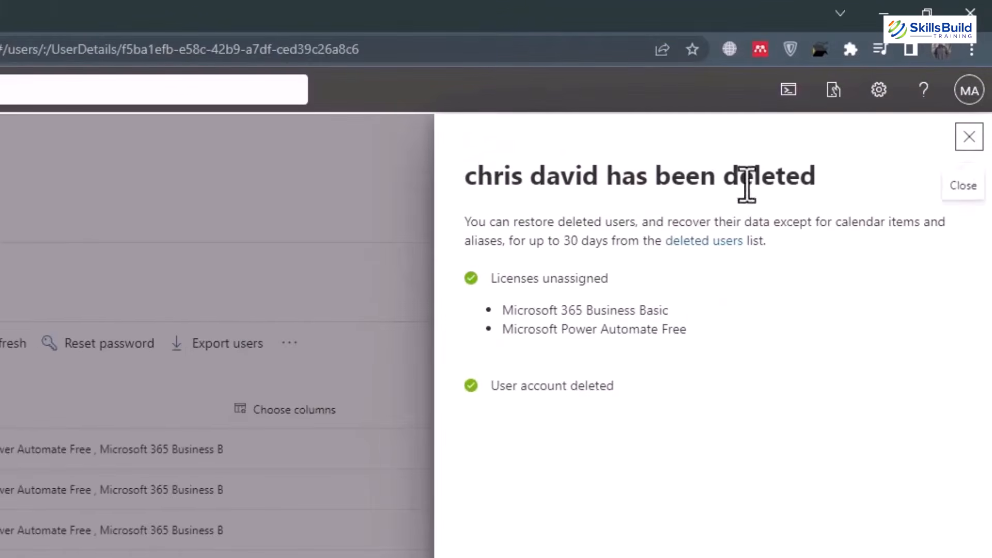
Go to Users > Deleted users and open the deleted test user's details.
{"action": "left_click", "coordinate": [970, 137]}
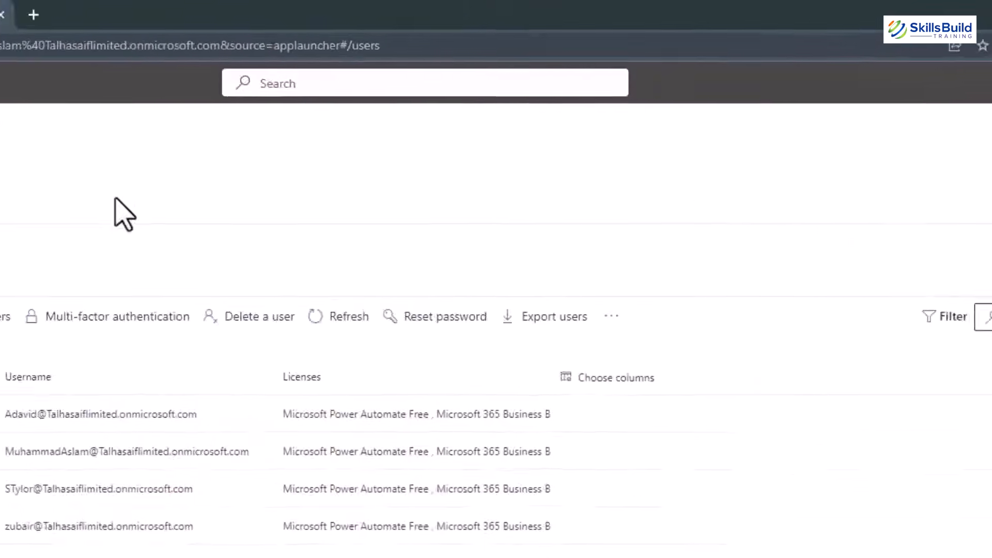
{"action": "left_click", "coordinate": [20, 112]}
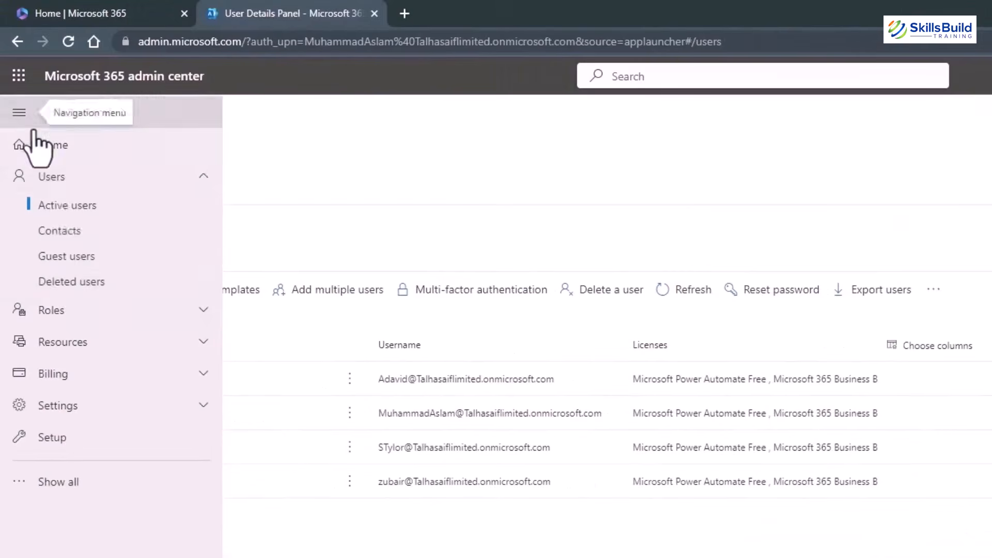
{"action": "left_click", "coordinate": [66, 282]}
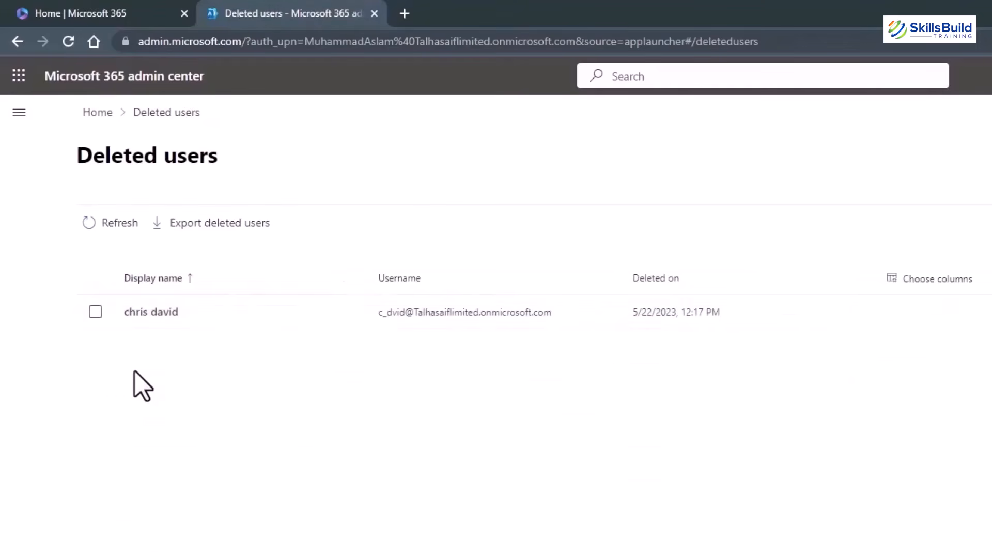
{"action": "left_click", "coordinate": [129, 313]}
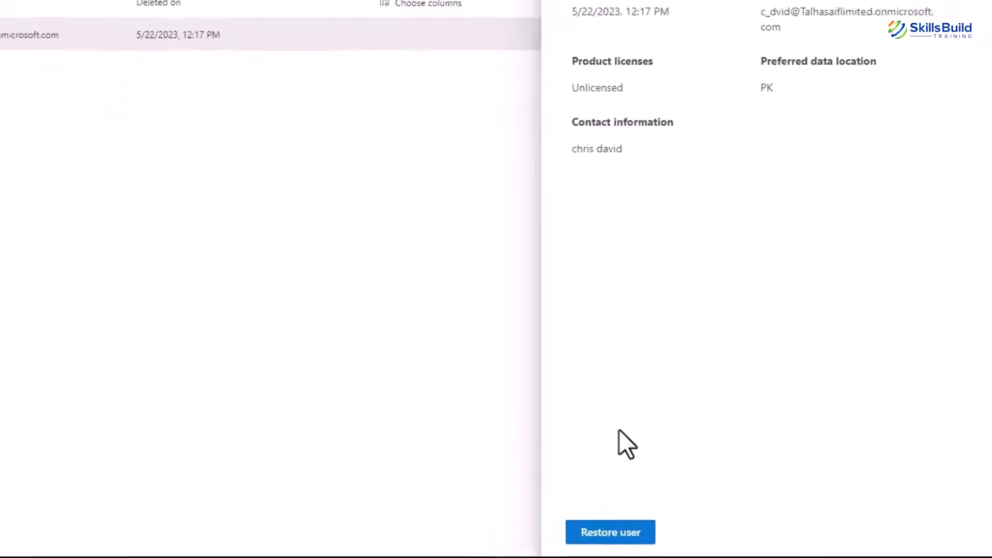
Restore the test user with an auto-generated password that must be changed at first sign-in.
{"action": "left_click", "coordinate": [588, 535]}
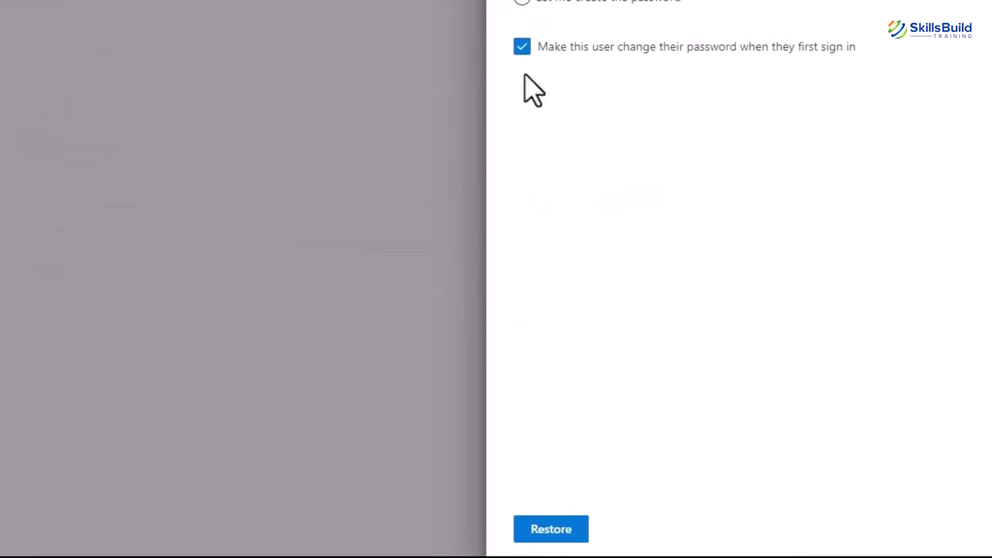
{"action": "left_click", "coordinate": [535, 539]}
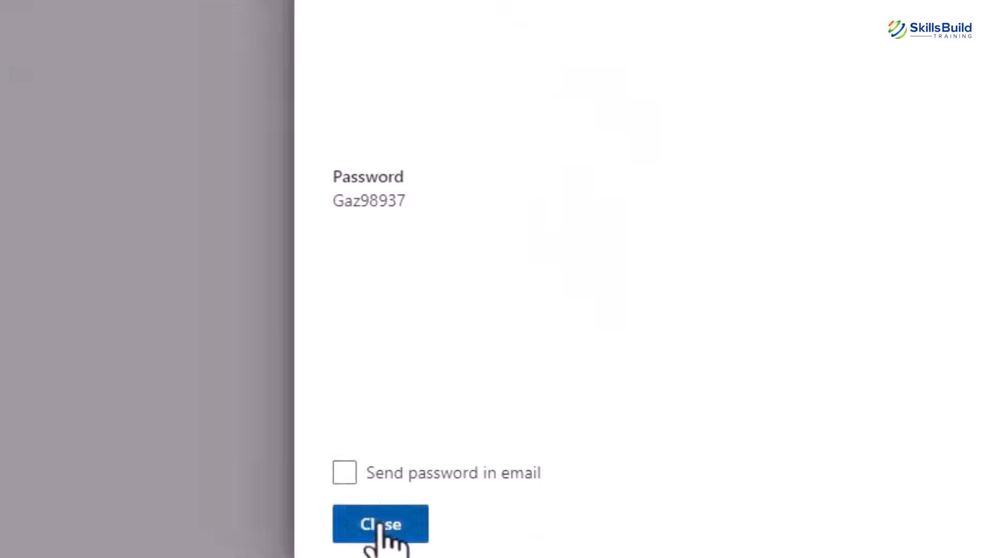
{"action": "left_click", "coordinate": [364, 518]}
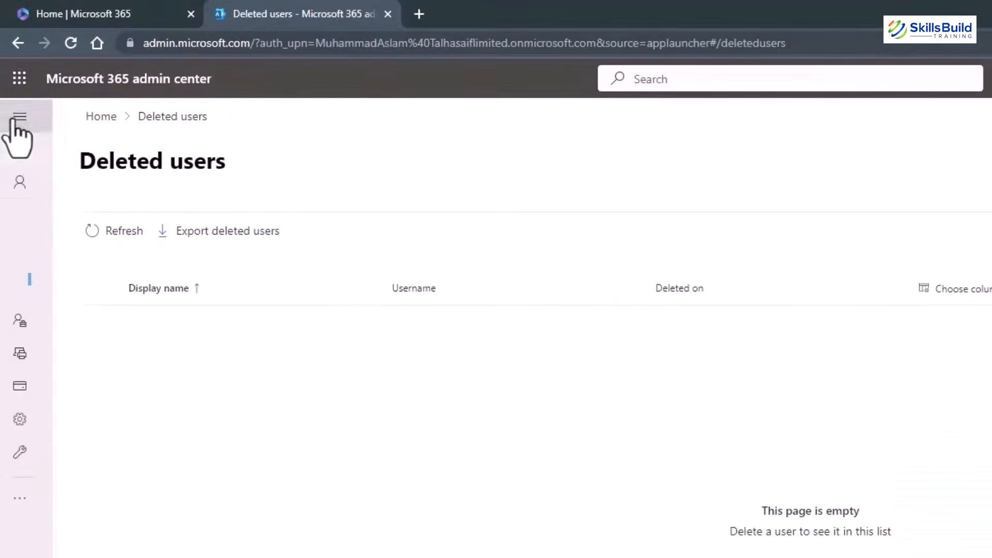
{"action": "left_click", "coordinate": [18, 118]}
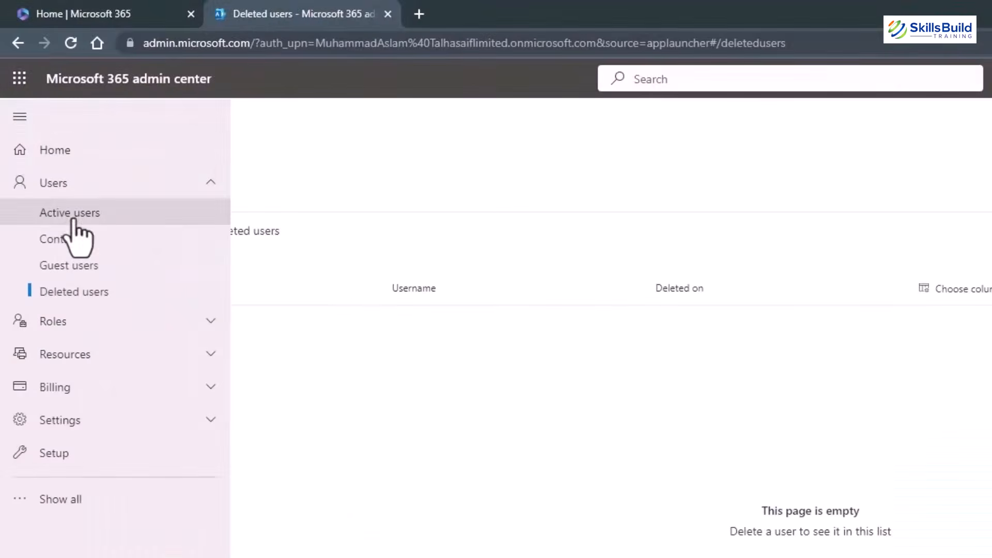
Export the Active users list as a CSV file from the Active users page.
{"action": "left_click", "coordinate": [73, 214]}
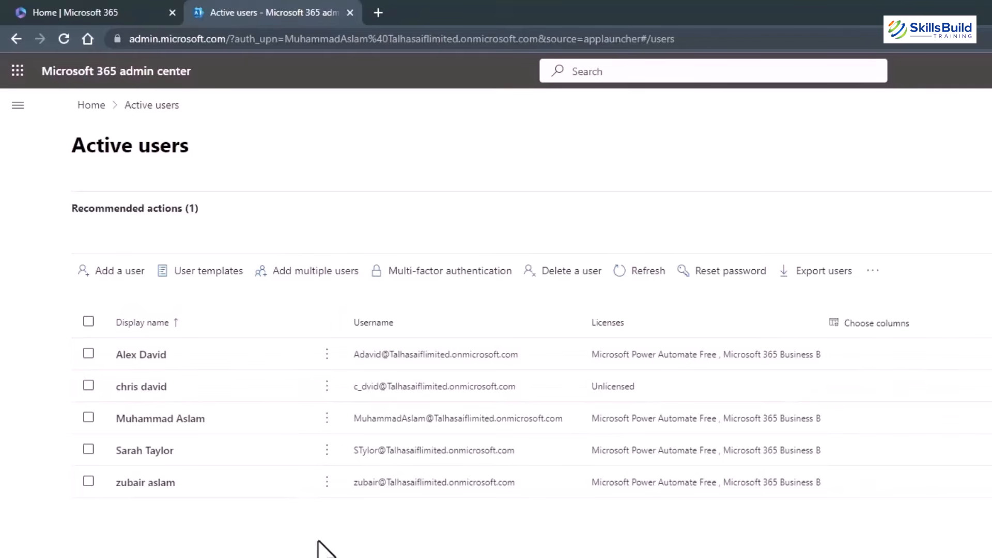
{"action": "left_click", "coordinate": [811, 275]}
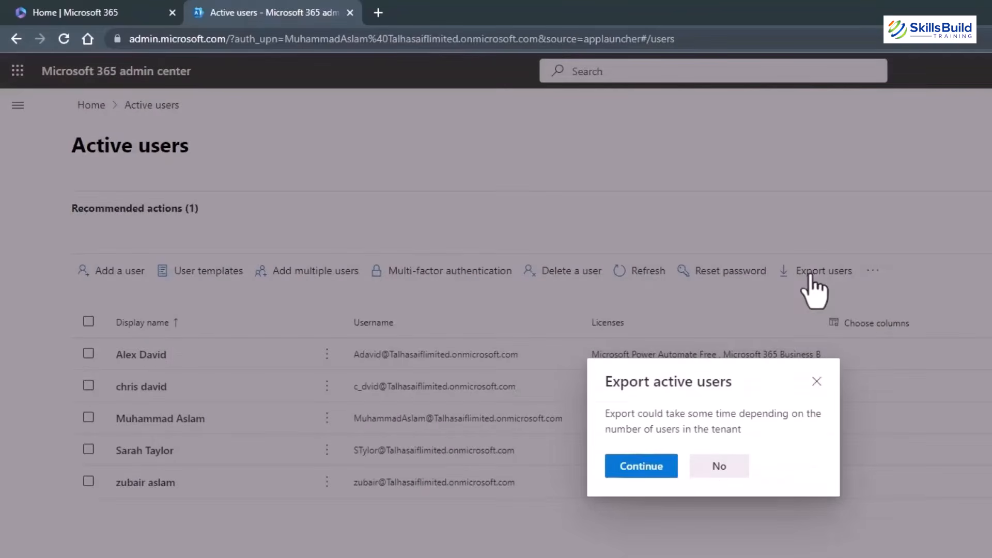
{"action": "left_click", "coordinate": [654, 473]}
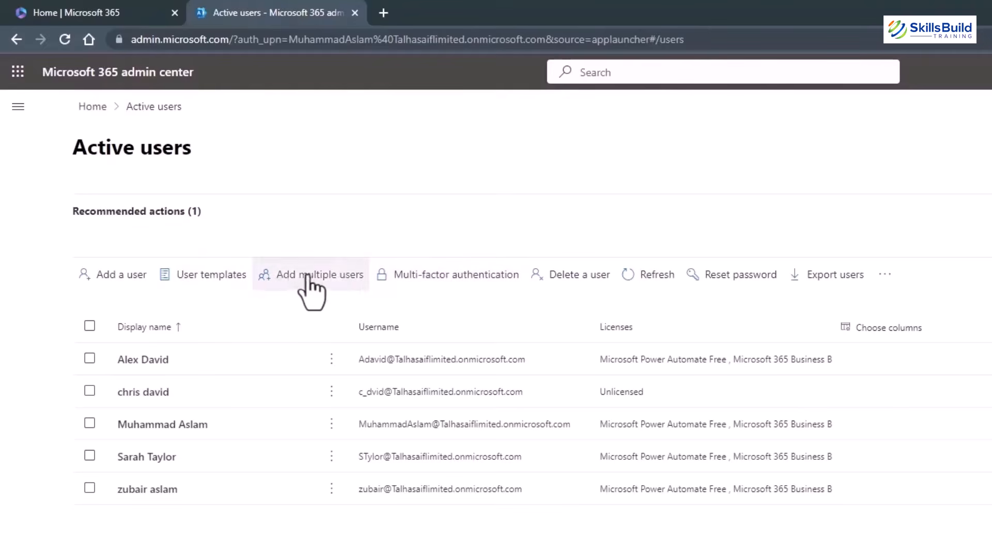
Go to Users > Contacts and open the Add a contact form.
{"action": "left_click", "coordinate": [18, 107]}
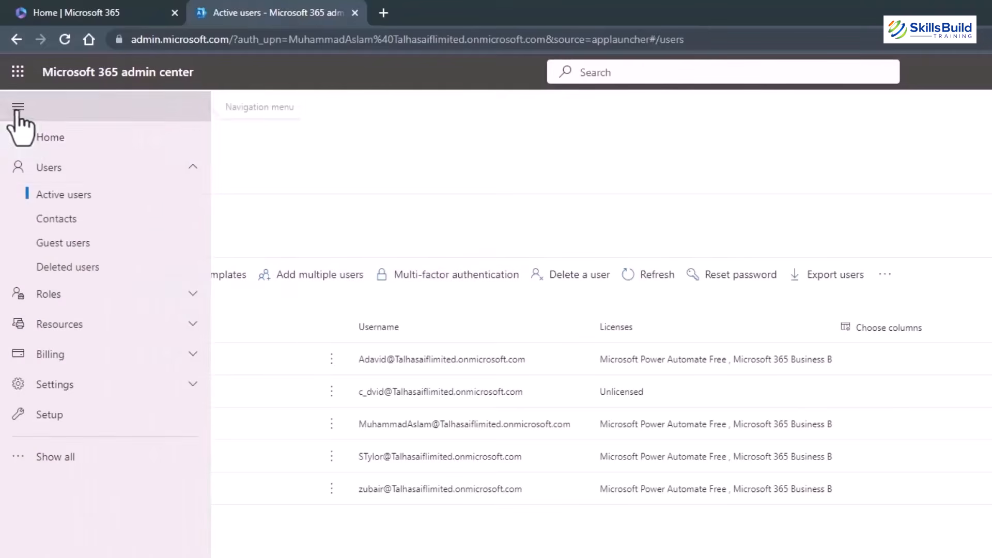
{"action": "left_click", "coordinate": [72, 221]}
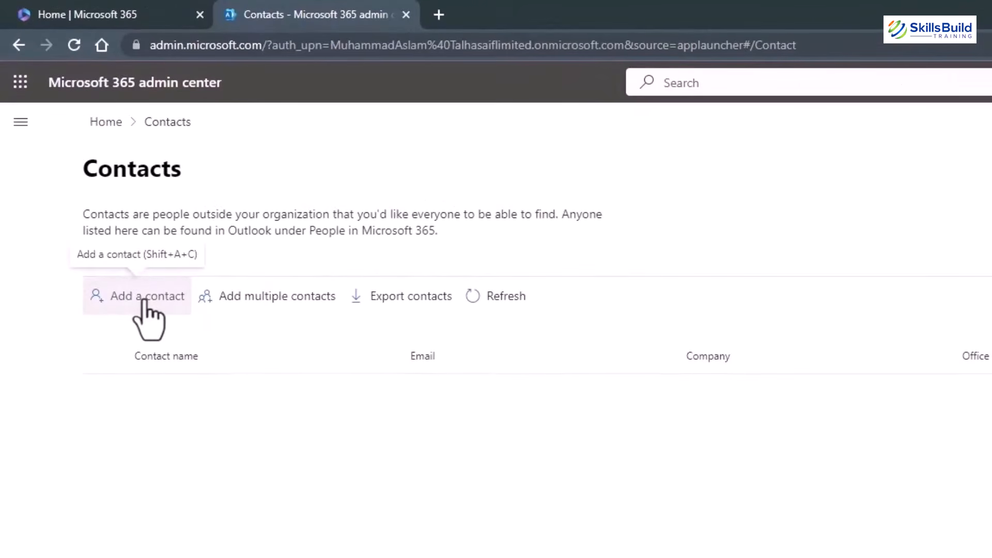
{"action": "left_click", "coordinate": [146, 309]}
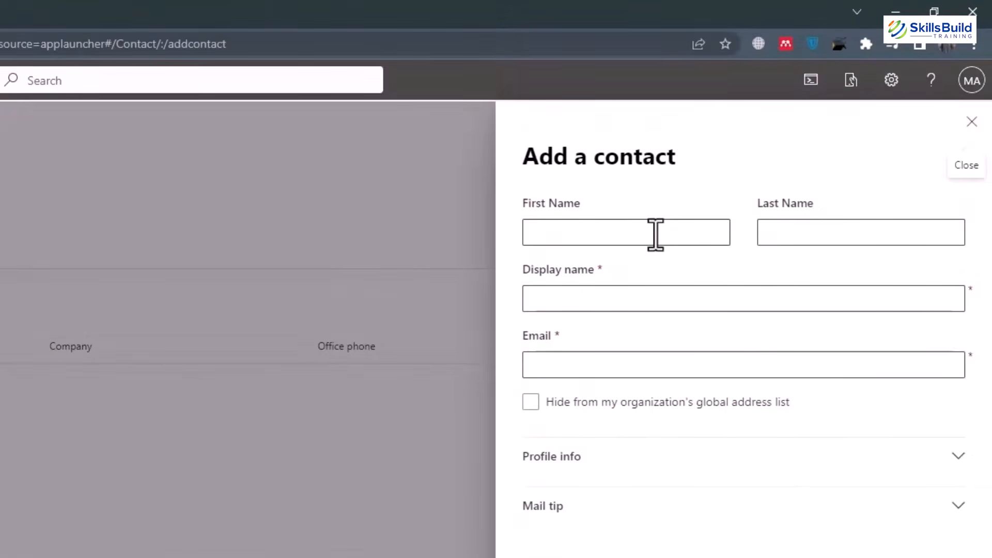
Enter the contact's first name, last name and external email address.
{"action": "left_click", "coordinate": [656, 234]}
{"action": "type", "text": "shane"}
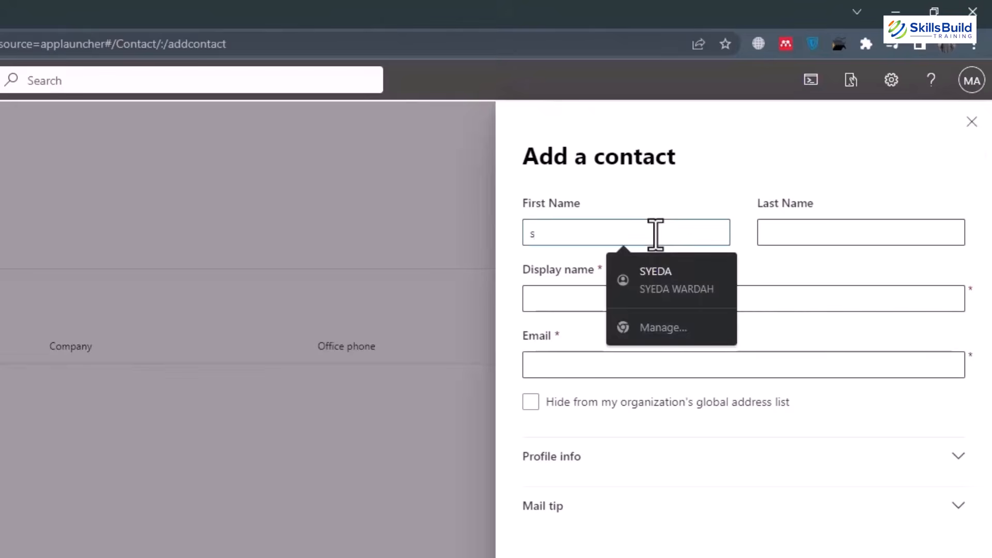
{"action": "key", "text": "Tab"}
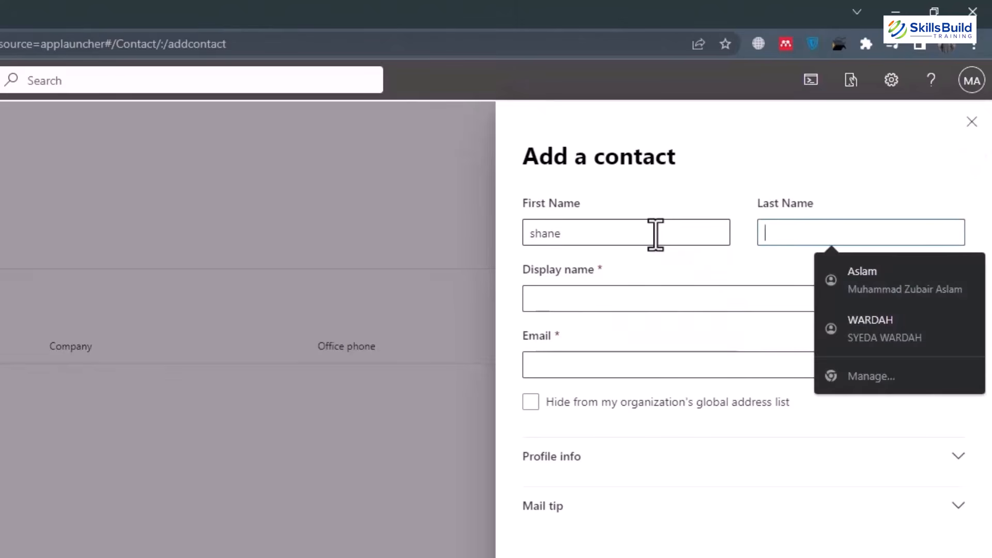
{"action": "type", "text": "watson"}
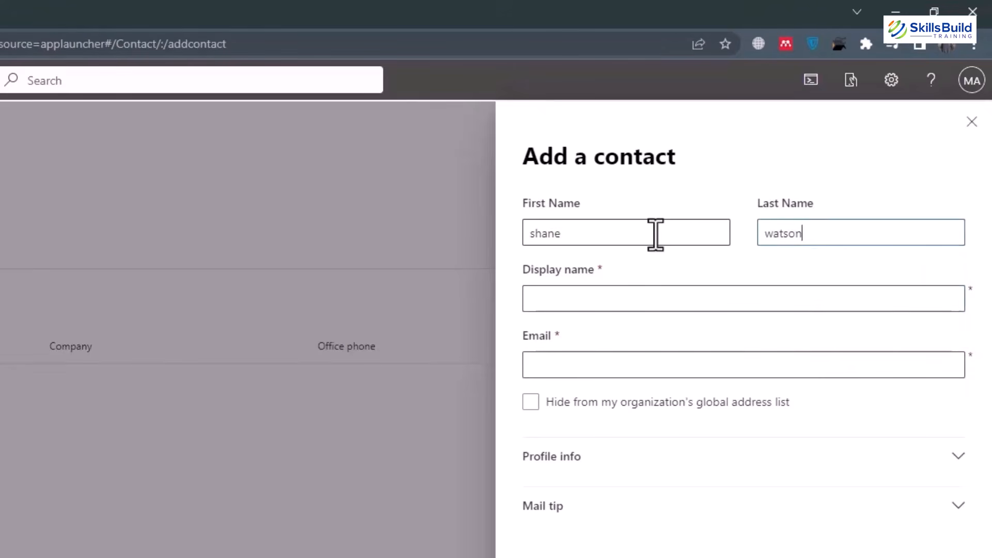
{"action": "key", "text": "Tab"}
{"action": "key", "text": "Tab"}
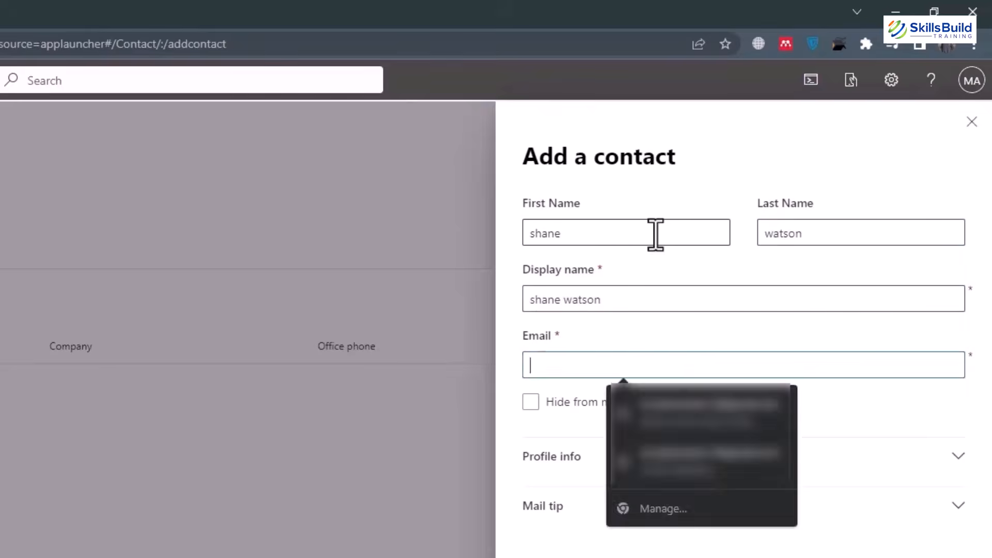
{"action": "type", "text": "z"}
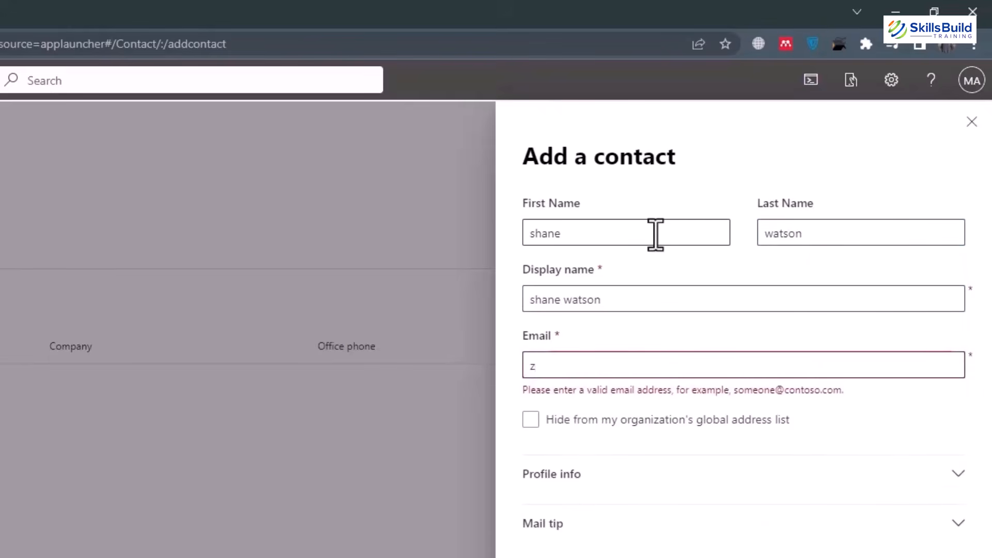
{"action": "type", "text": "ubaru"}
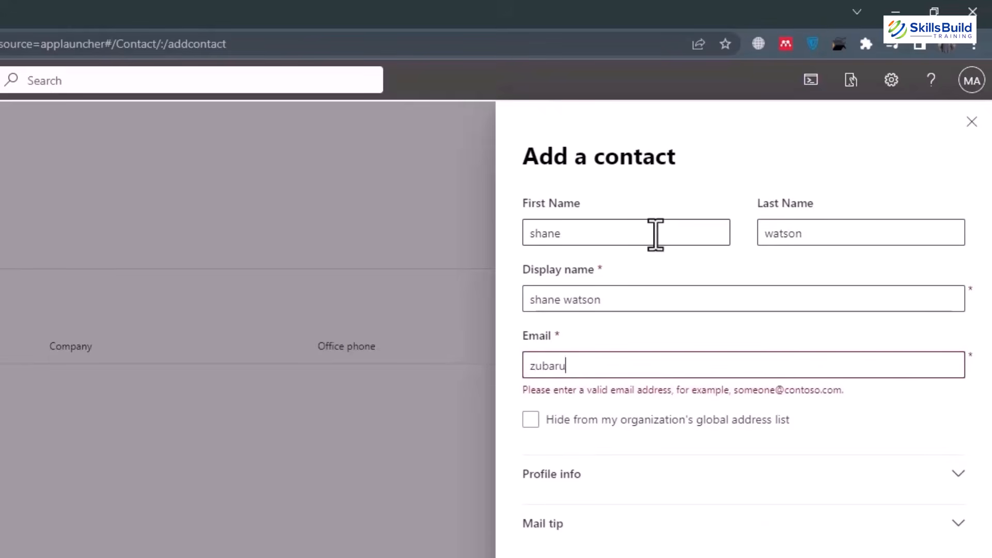
{"action": "type", "text": "@exmapl.com"}
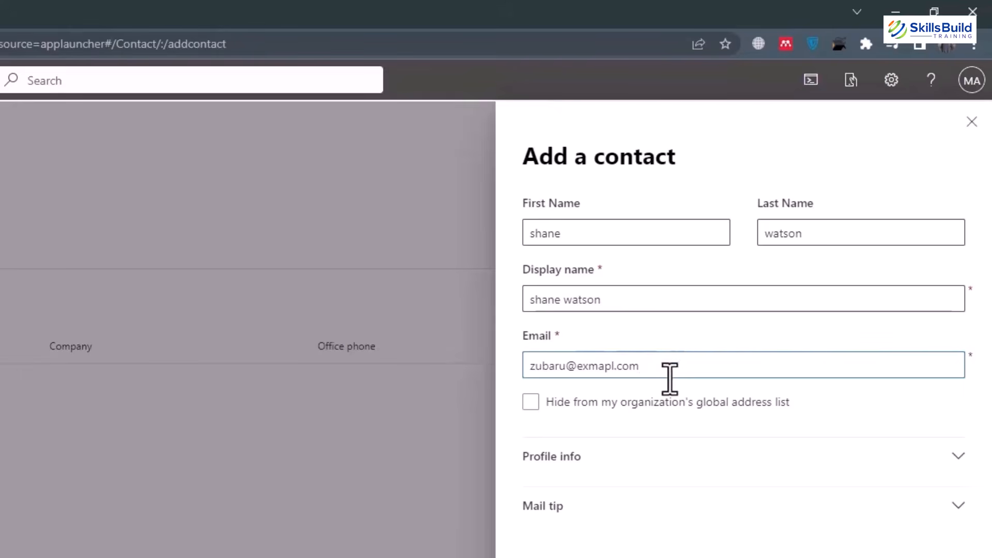
Hide the contact from the global address list, expand profile info and mail tip, and add it.
{"action": "left_click", "coordinate": [536, 407]}
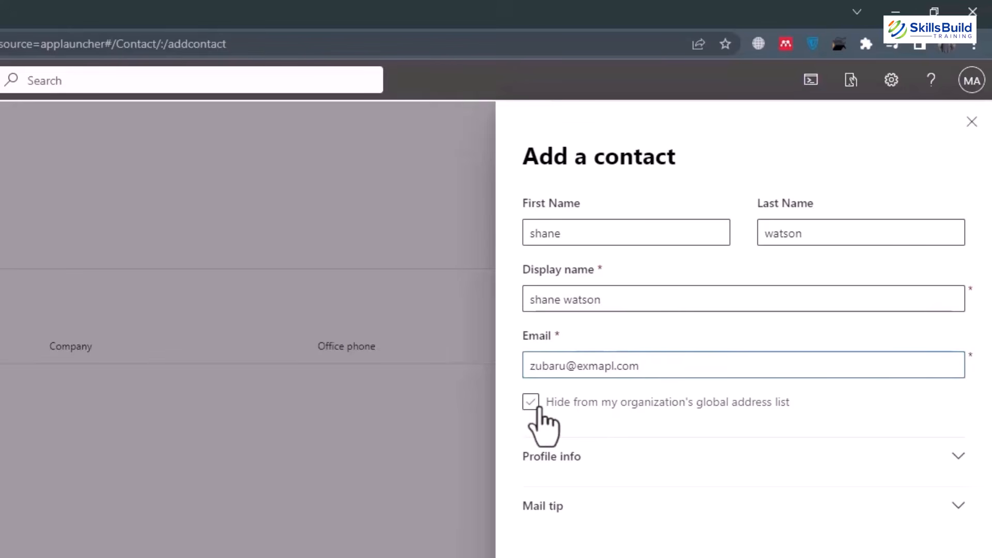
{"action": "left_click", "coordinate": [661, 455]}
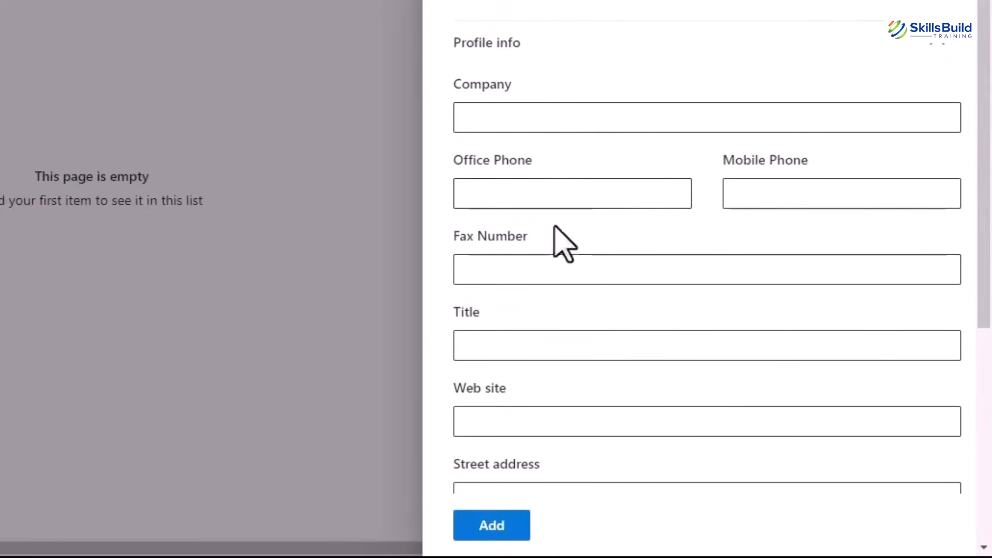
{"action": "scroll", "coordinate": [515, 321], "scroll_direction": "down", "scroll_amount": 5}
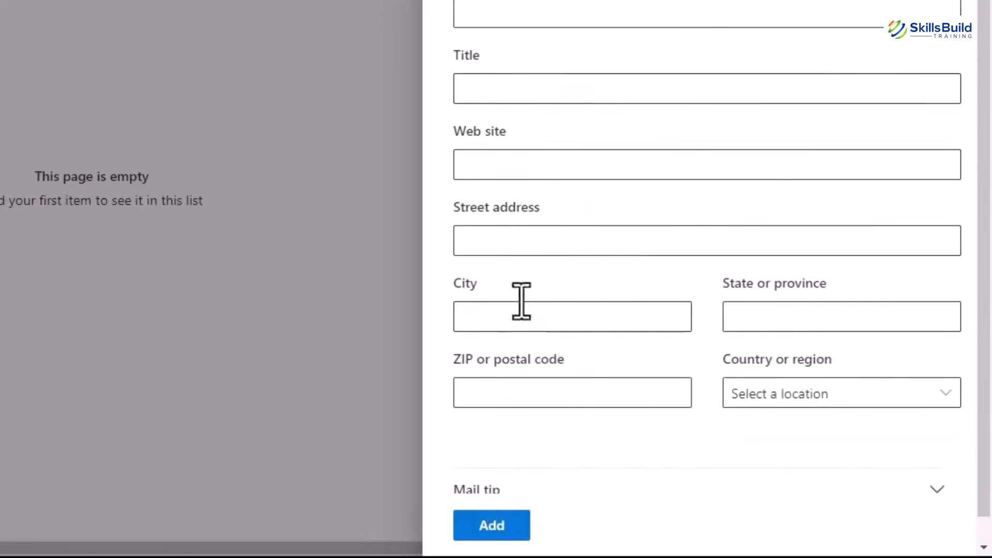
{"action": "scroll", "coordinate": [611, 122], "scroll_direction": "up", "scroll_amount": 5}
{"action": "scroll", "coordinate": [611, 122], "scroll_direction": "down", "scroll_amount": 5}
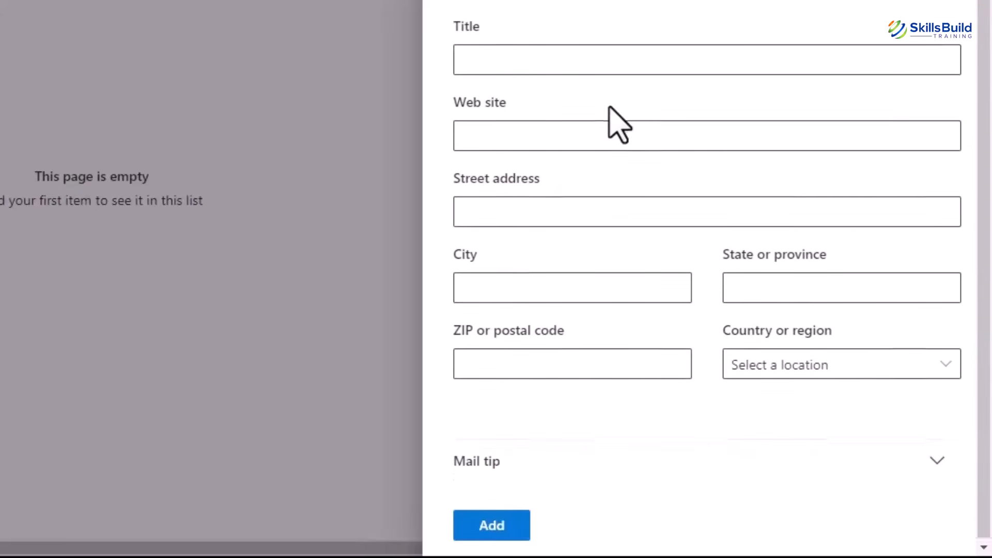
{"action": "left_click", "coordinate": [552, 462]}
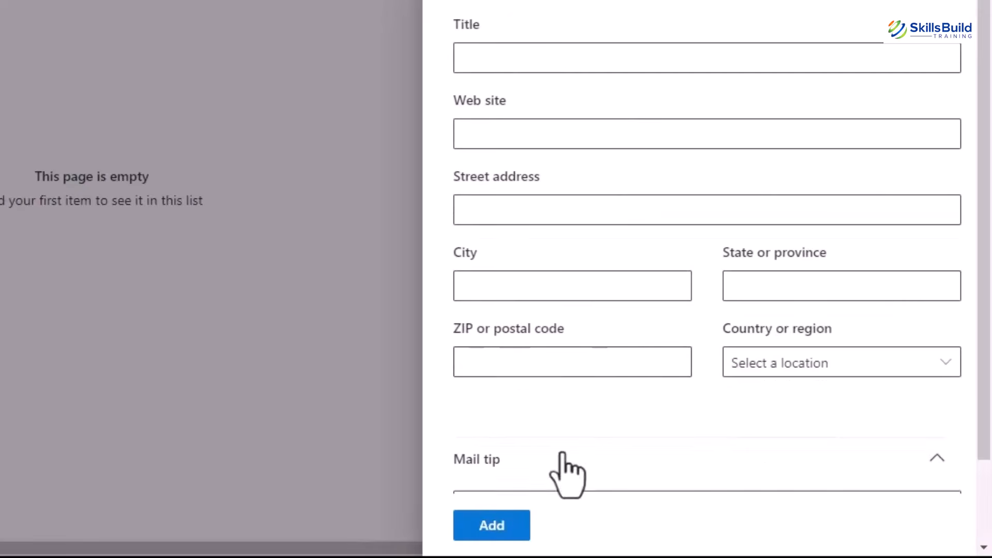
{"action": "scroll", "coordinate": [988, 166], "scroll_direction": "down", "scroll_amount": 2}
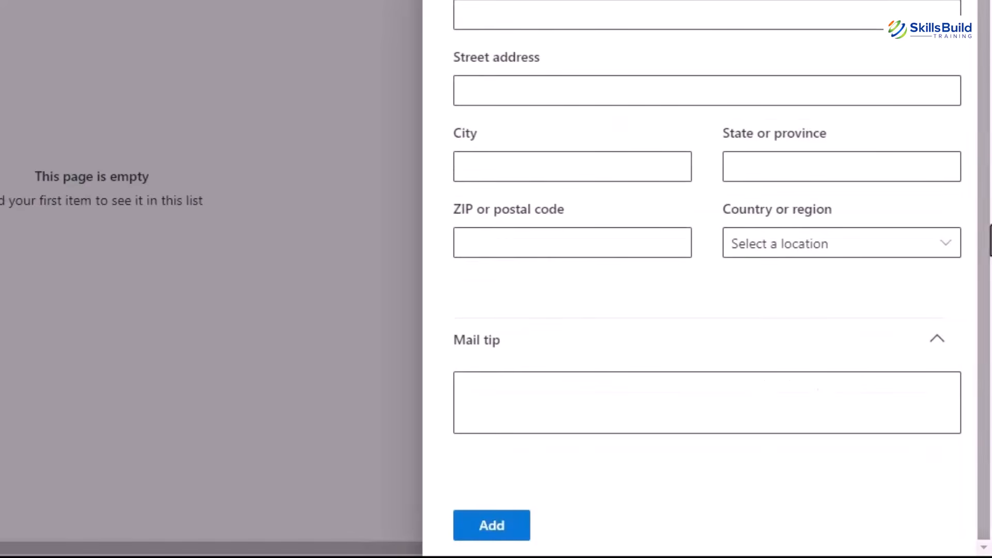
{"action": "left_click", "coordinate": [604, 416]}
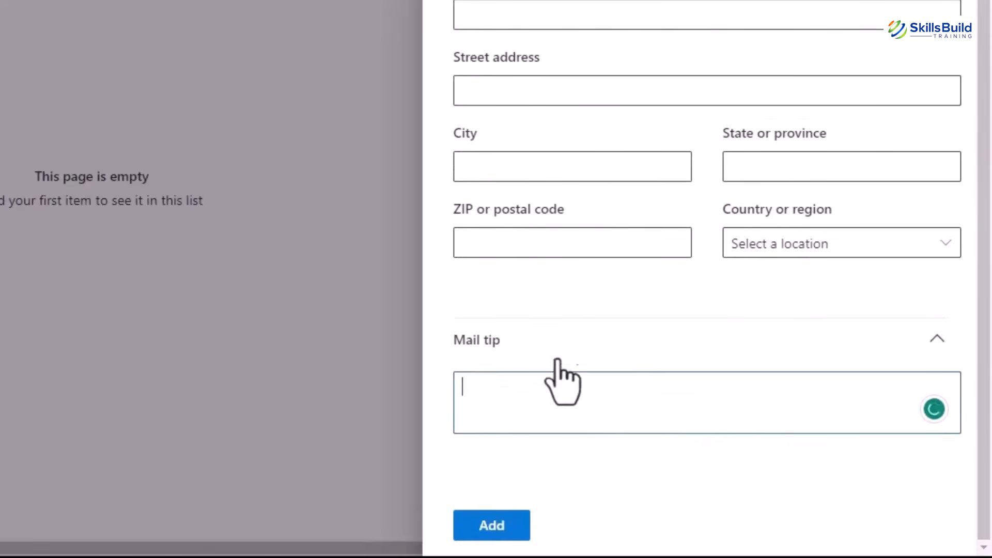
{"action": "scroll", "coordinate": [594, 281], "scroll_direction": "up", "scroll_amount": 3}
{"action": "scroll", "coordinate": [587, 274], "scroll_direction": "down", "scroll_amount": 3}
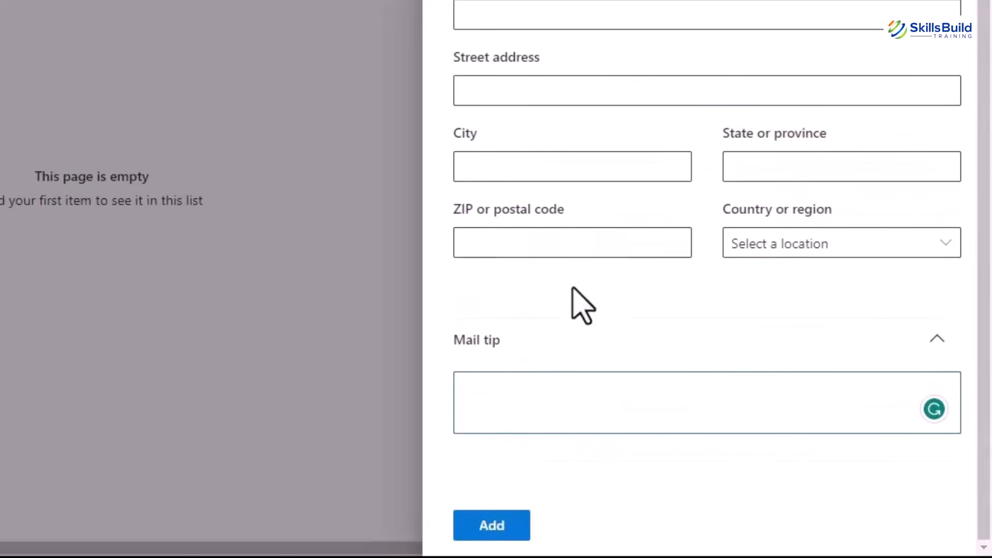
{"action": "left_click", "coordinate": [494, 523]}
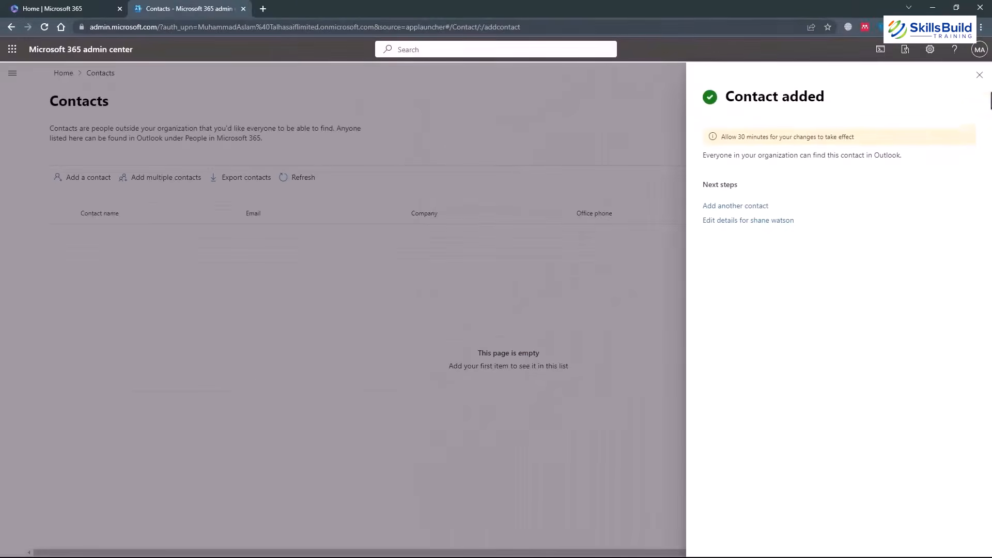
Close the Contact added confirmation panel.
{"action": "left_click", "coordinate": [980, 76]}
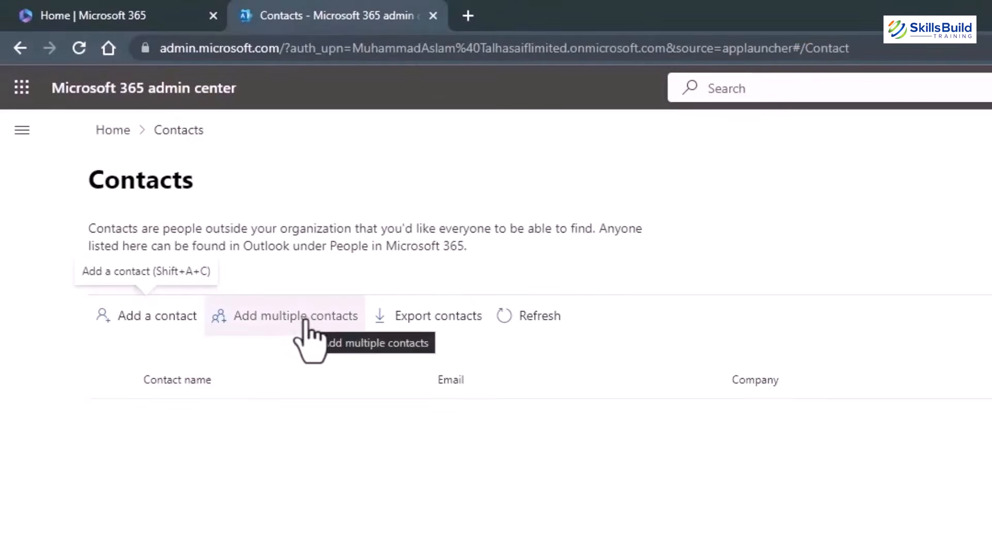
{"action": "left_click", "coordinate": [306, 321]}
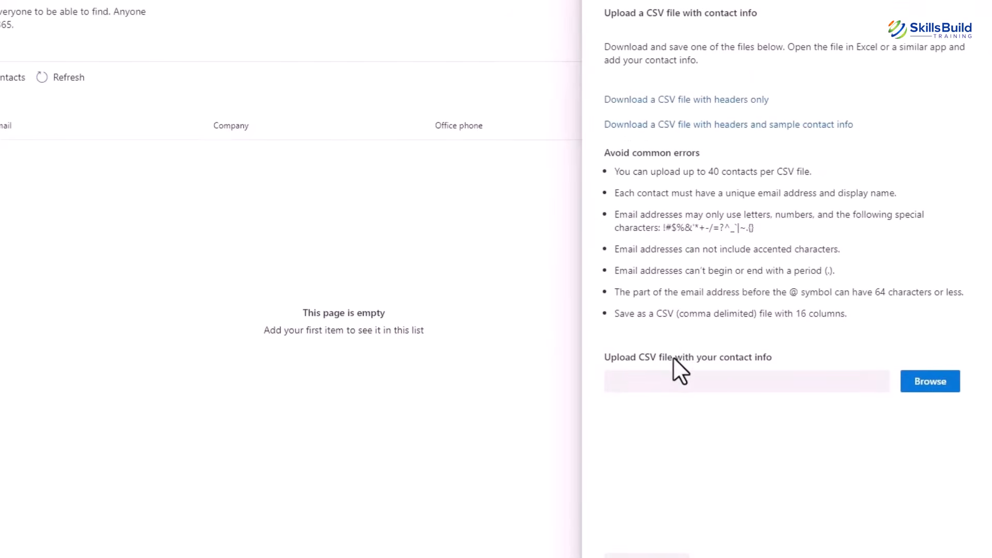
{"action": "left_click", "coordinate": [975, 4]}
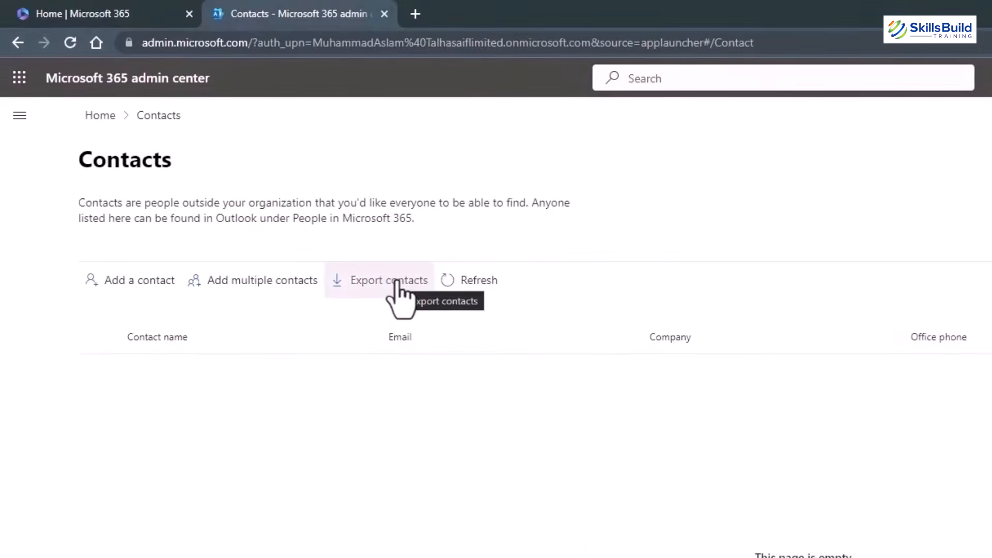
Refresh Contacts, open the new contact and check its contact information editor without changes.
{"action": "left_click", "coordinate": [468, 293]}
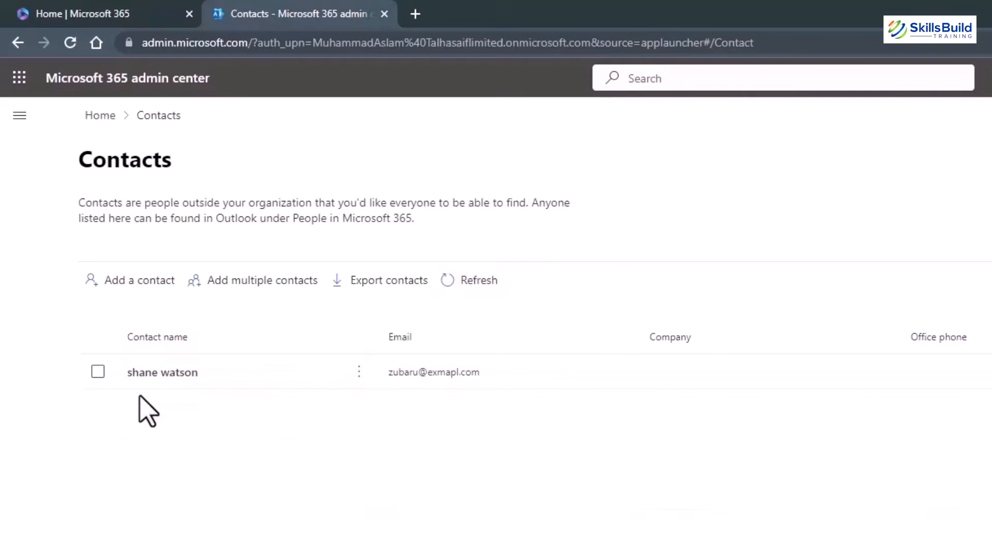
{"action": "left_click", "coordinate": [171, 375]}
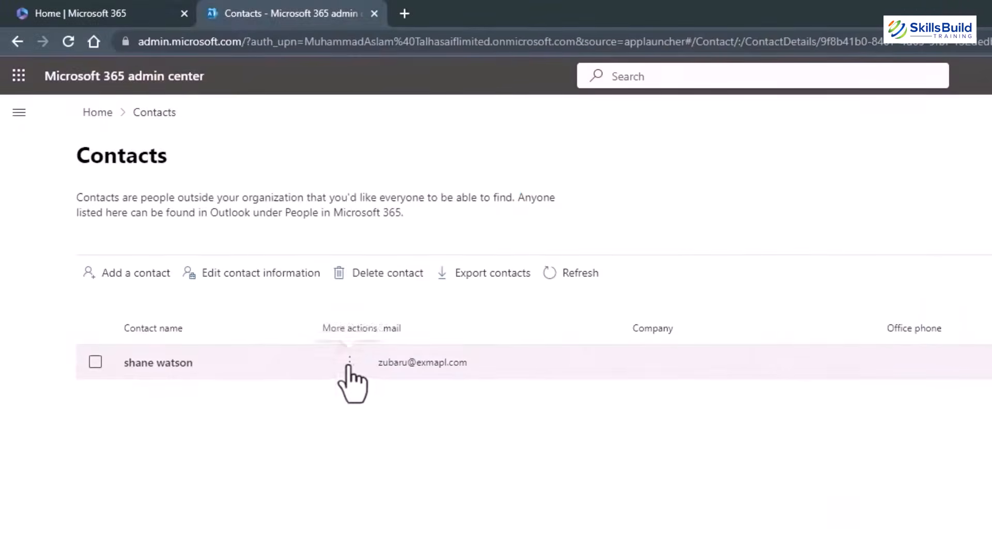
{"action": "left_click", "coordinate": [350, 362]}
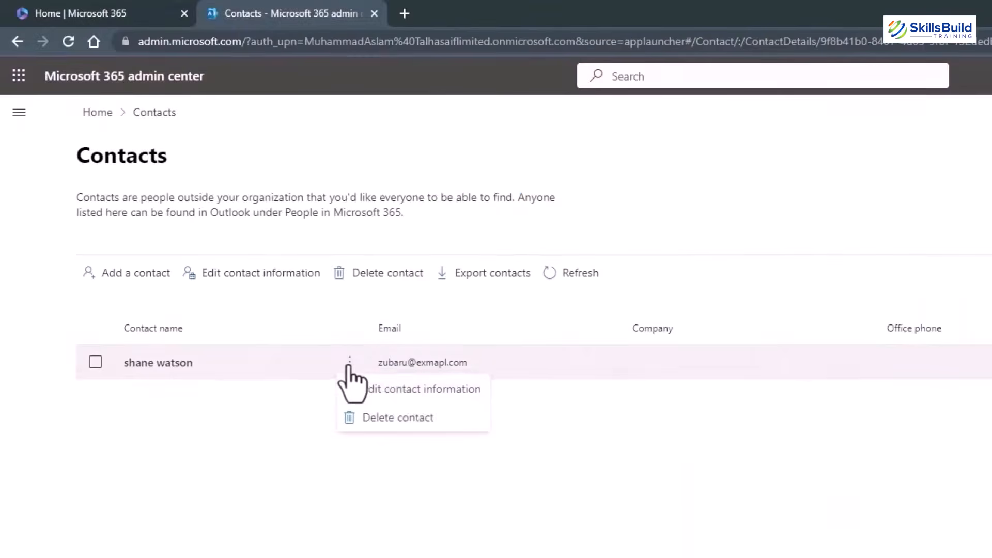
{"action": "left_click", "coordinate": [425, 395]}
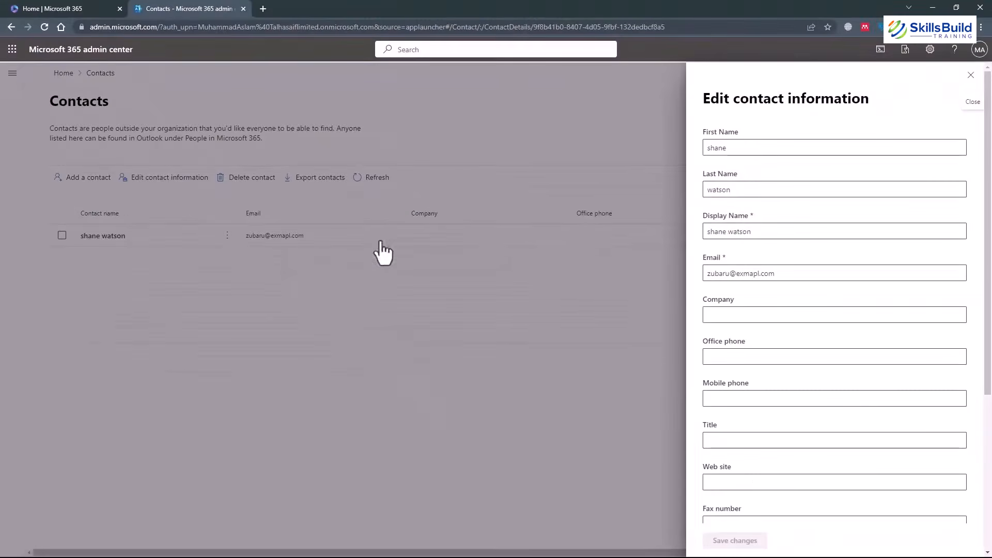
{"action": "left_click", "coordinate": [972, 76]}
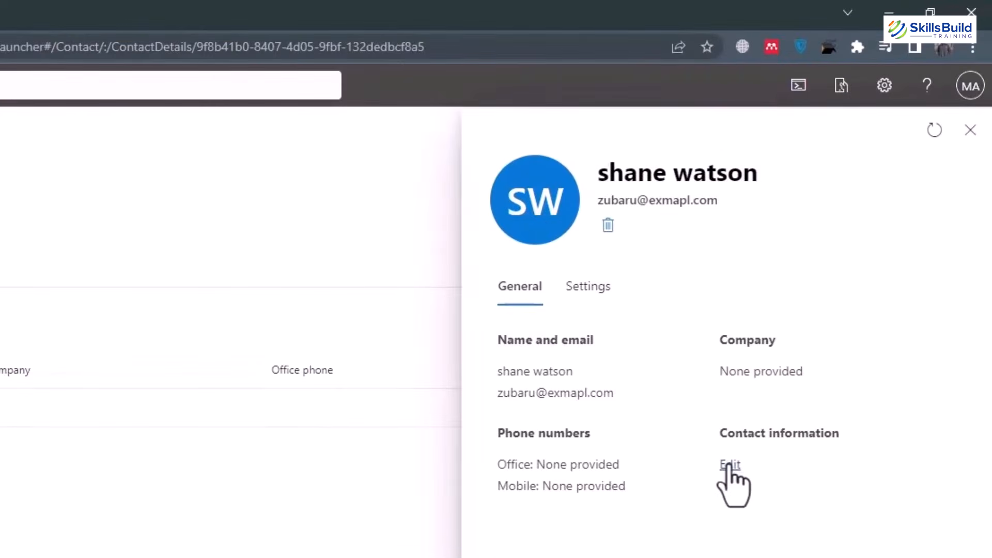
{"action": "left_click", "coordinate": [728, 465]}
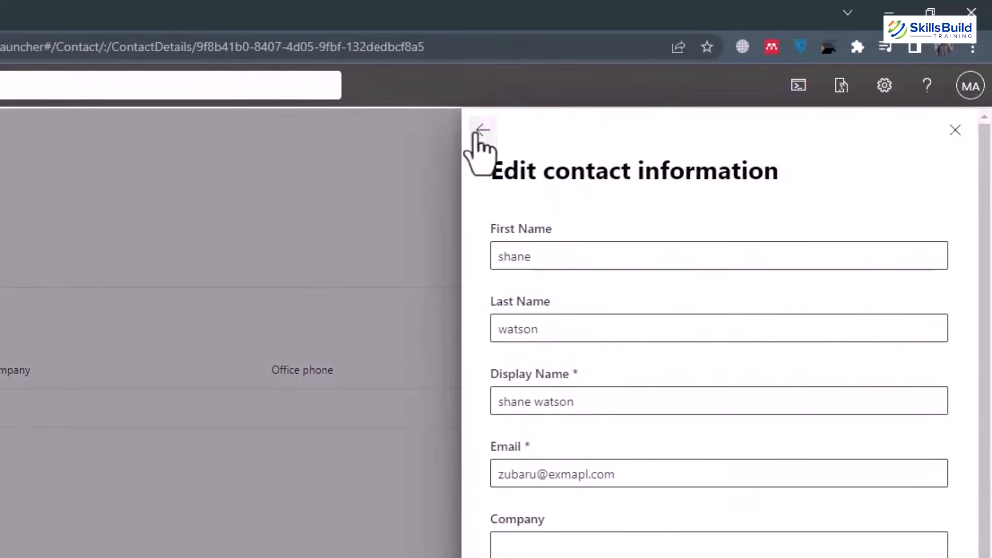
{"action": "left_click", "coordinate": [483, 130]}
Open the contact's Exchange settings in Exchange admin center and view its mail contact details.
{"action": "left_click", "coordinate": [598, 290]}
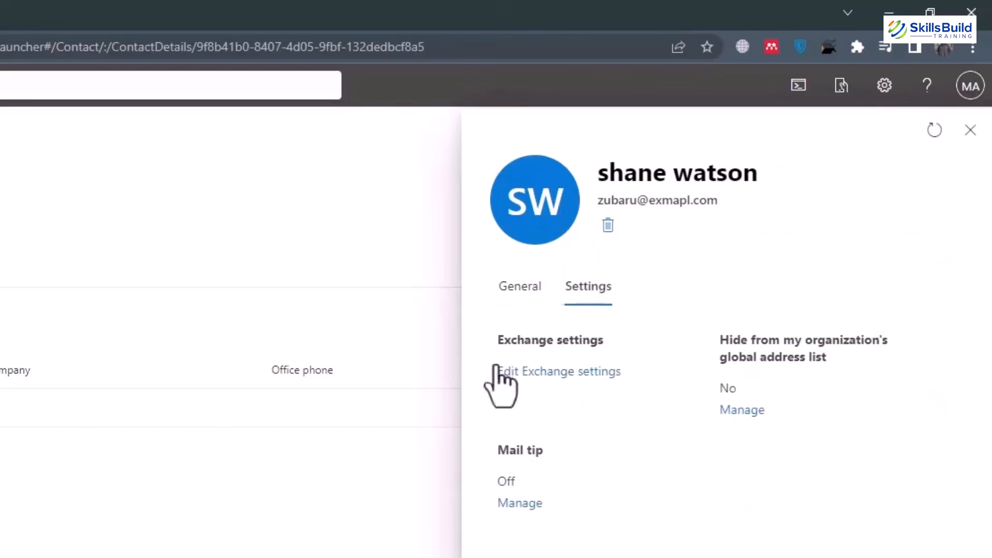
{"action": "left_click", "coordinate": [557, 372]}
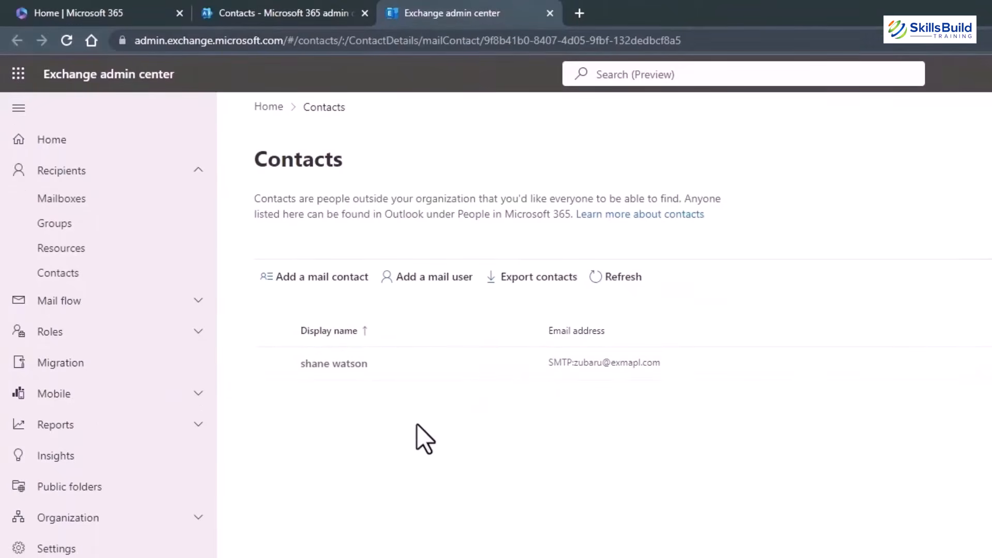
{"action": "left_click", "coordinate": [445, 363]}
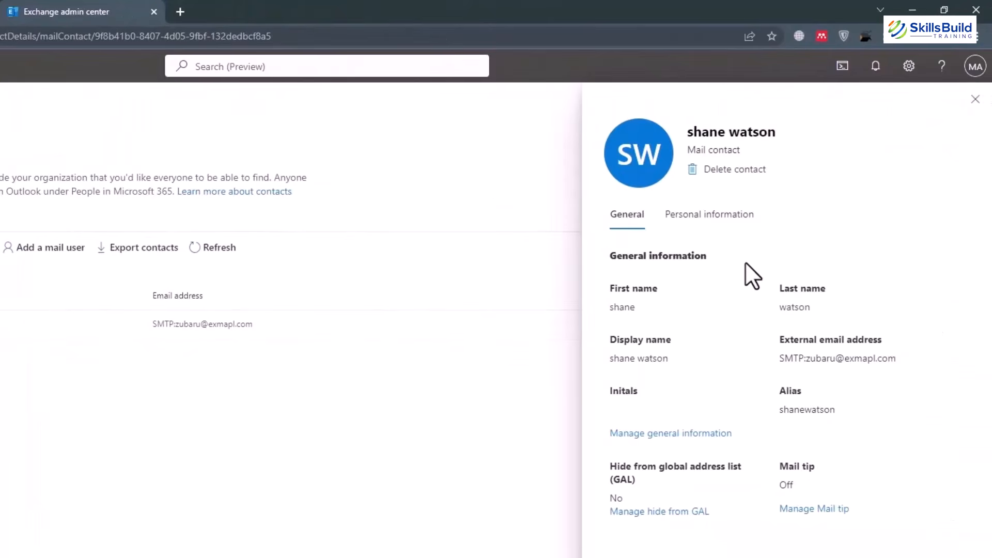
{"action": "left_click", "coordinate": [52, 8]}
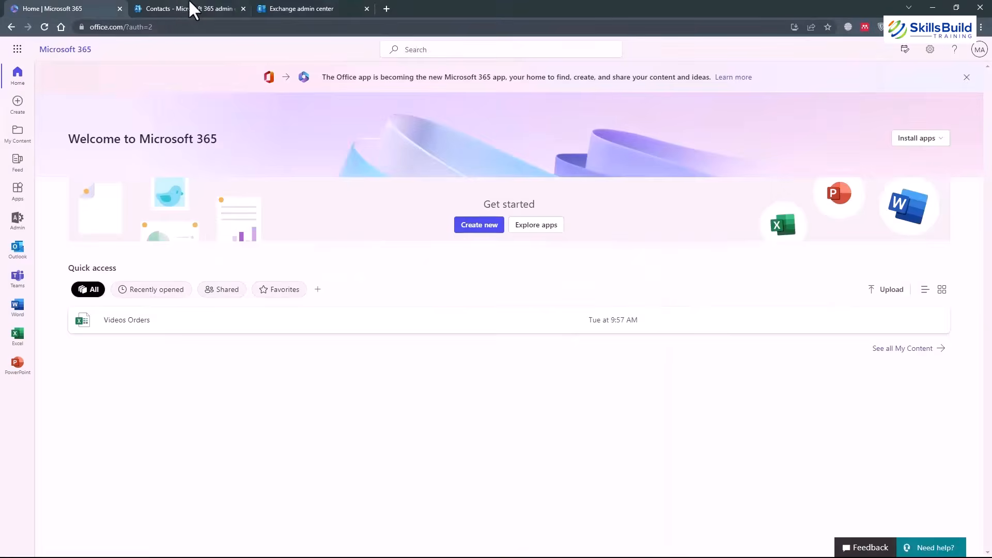
{"action": "left_click", "coordinate": [206, 8]}
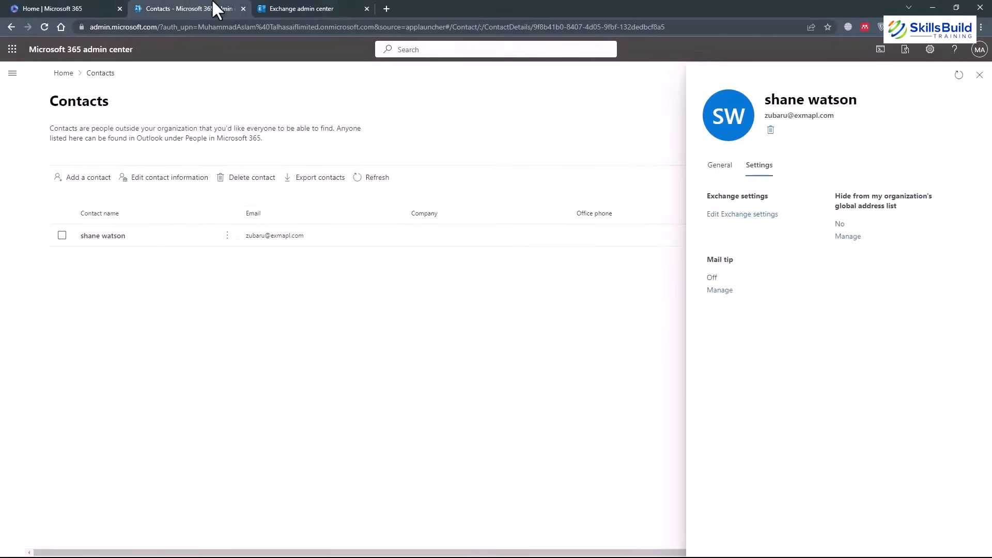
Close the Exchange tab and the contact details, then navigate to Users > Guest users.
{"action": "left_click", "coordinate": [367, 9]}
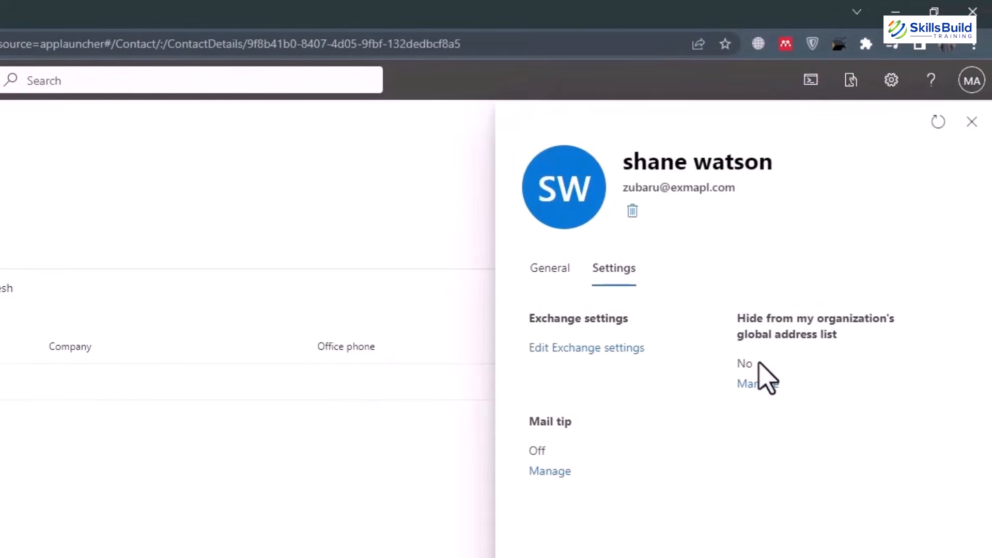
{"action": "left_click", "coordinate": [551, 473]}
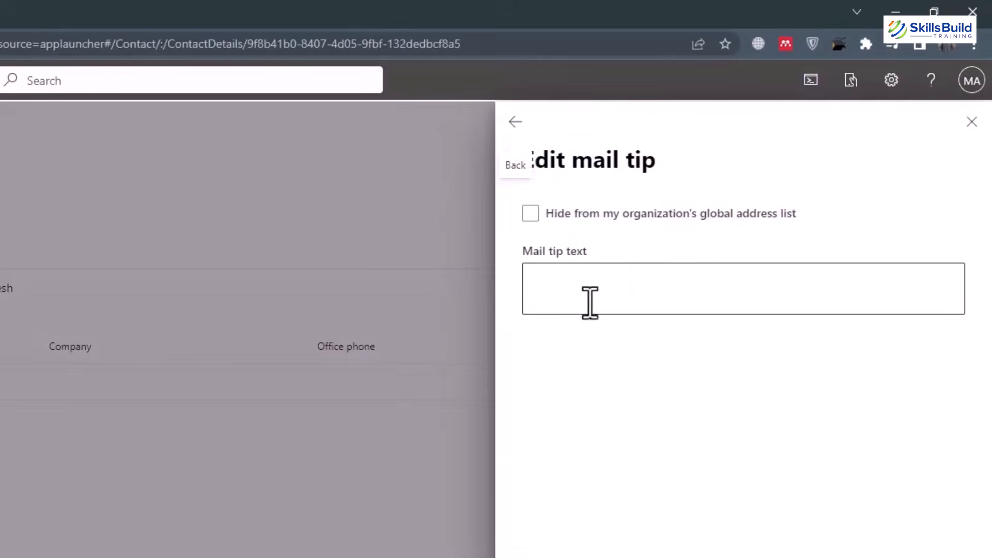
{"action": "left_click", "coordinate": [513, 128]}
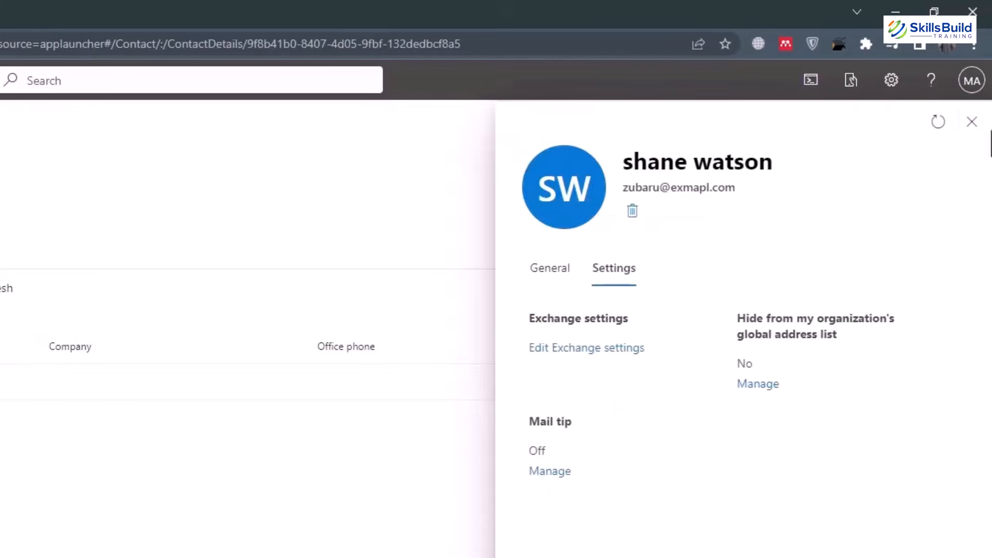
{"action": "left_click", "coordinate": [975, 100]}
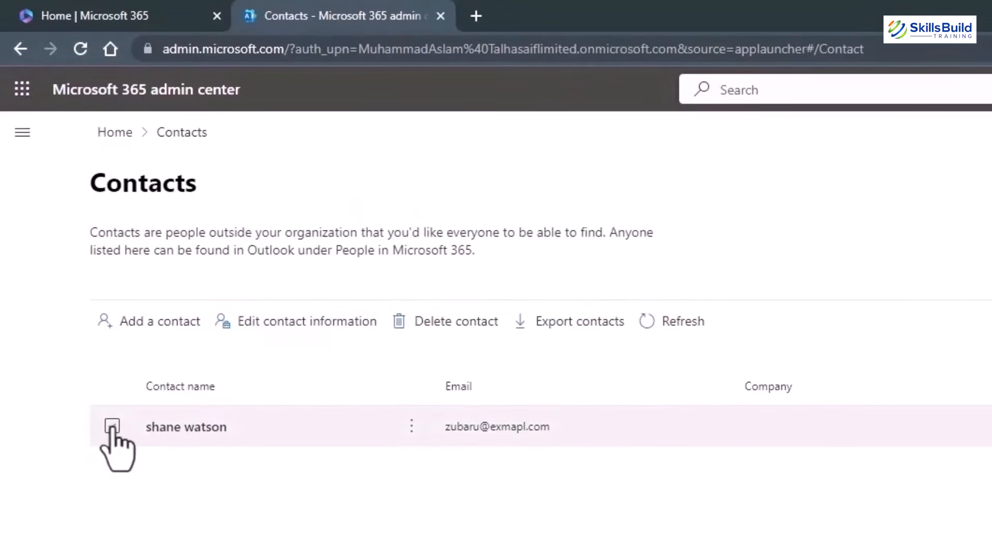
{"action": "left_click", "coordinate": [22, 132]}
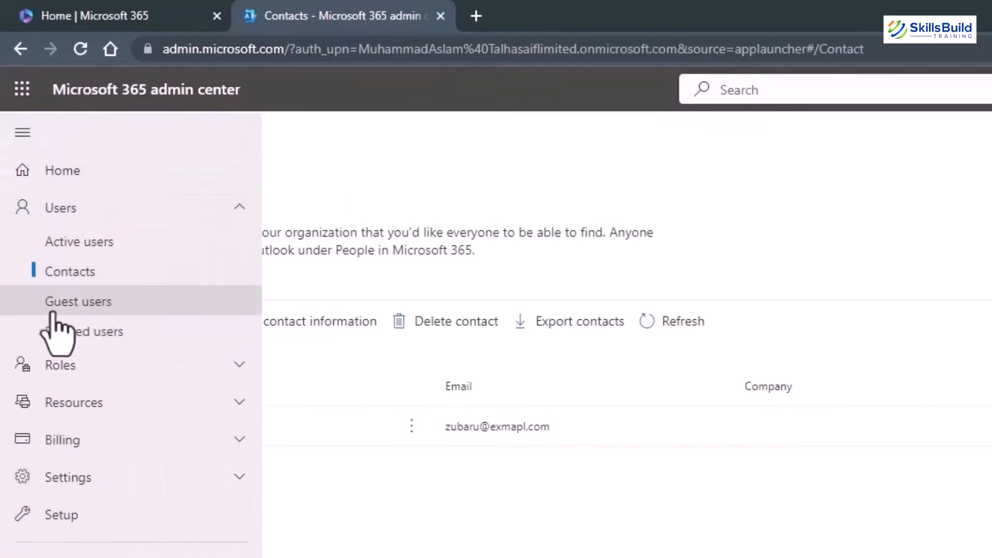
{"action": "left_click", "coordinate": [98, 305]}
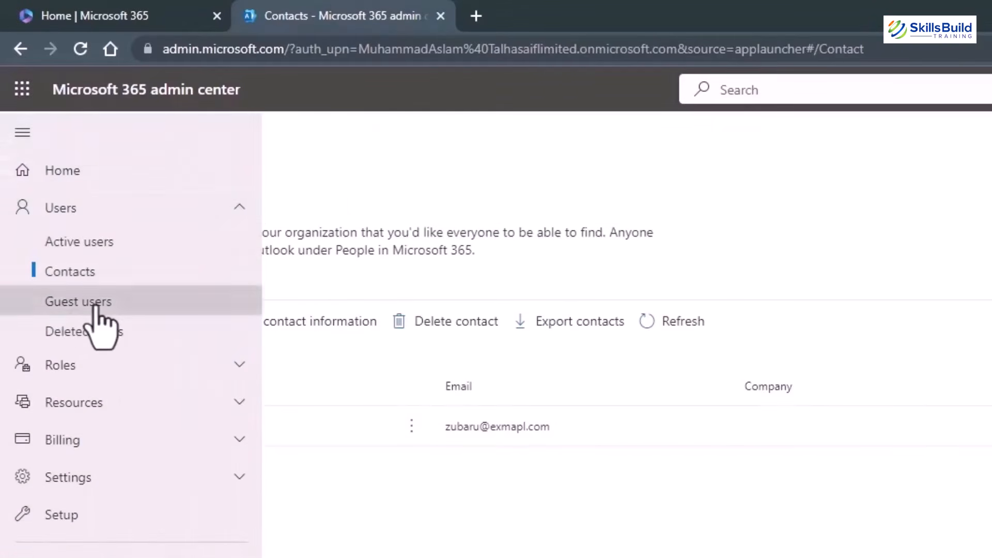
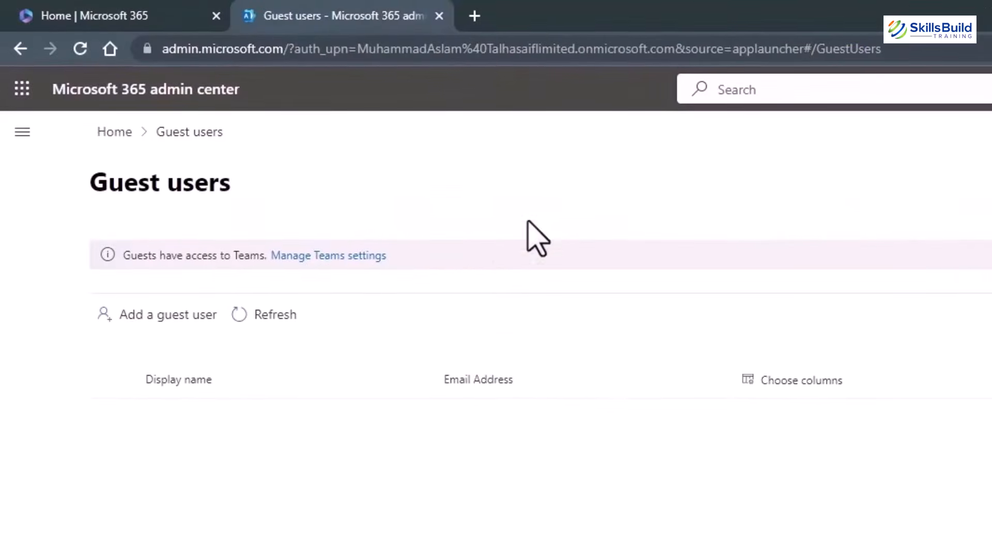
Launch Add a guest user and bring up the Azure New user page with a creation template chosen.
{"action": "left_click", "coordinate": [149, 318]}
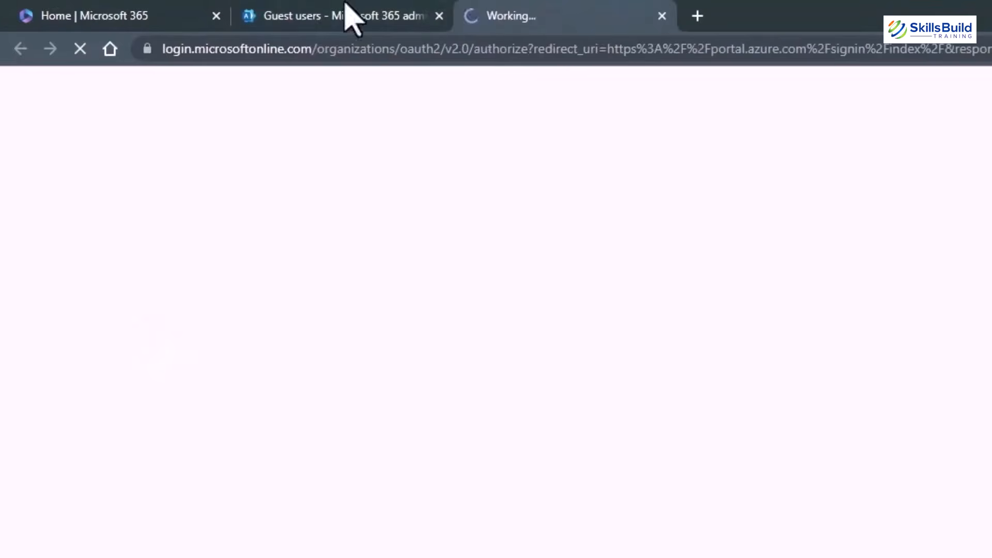
{"action": "left_click", "coordinate": [351, 18]}
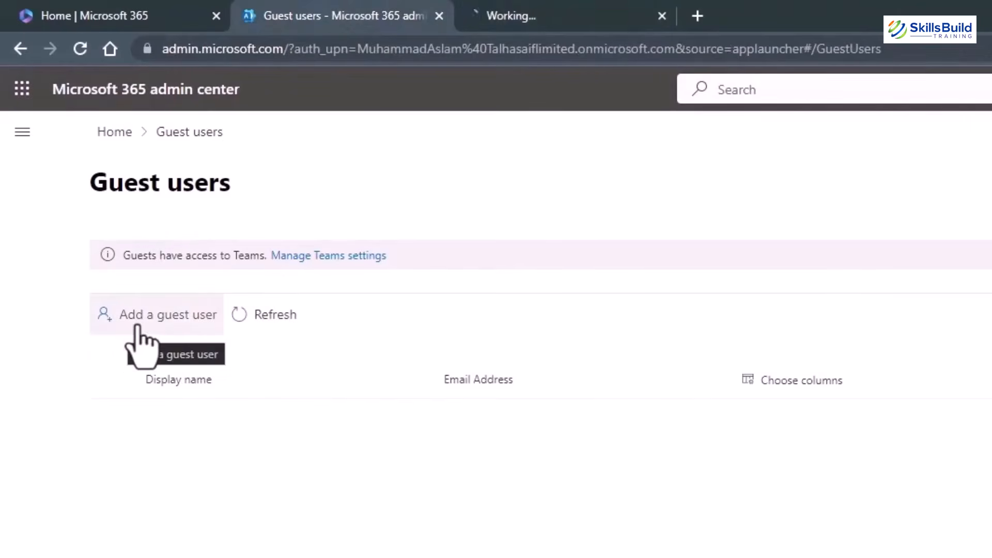
{"action": "left_click", "coordinate": [582, 18]}
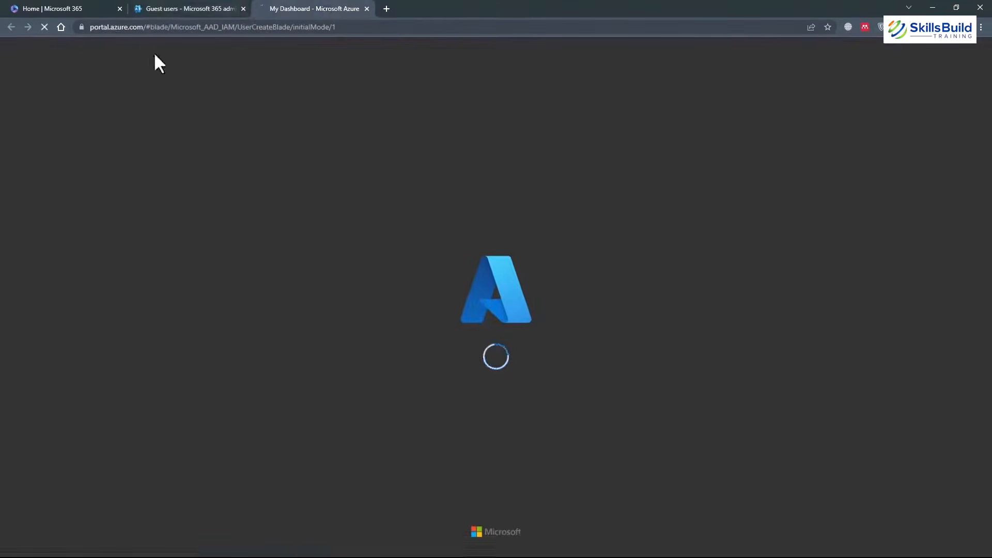
{"action": "left_click", "coordinate": [165, 9]}
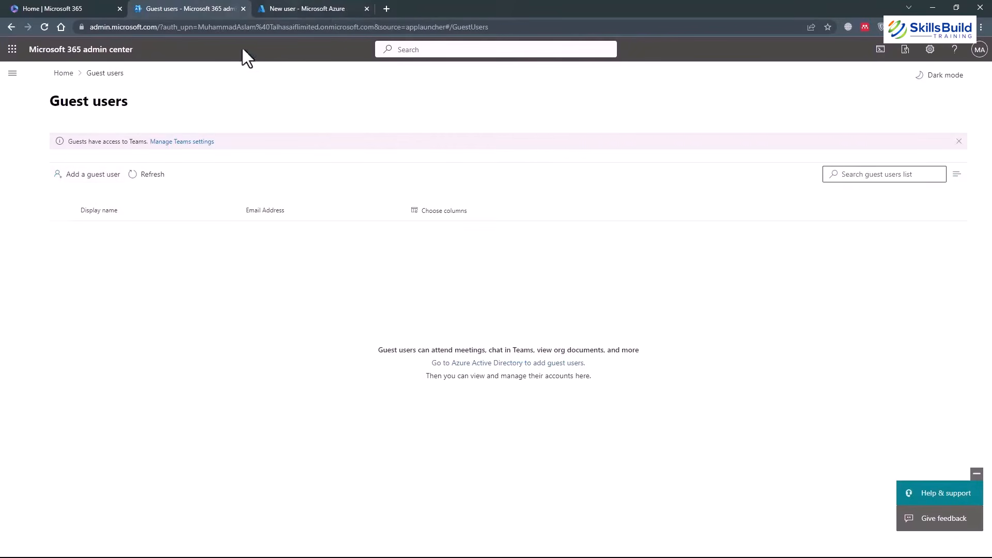
{"action": "left_click", "coordinate": [309, 10]}
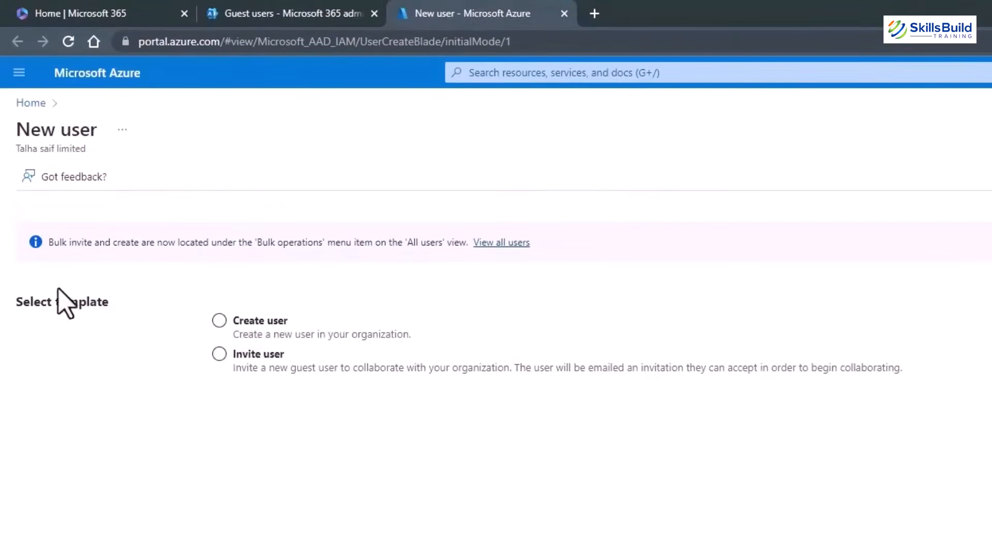
{"action": "left_click", "coordinate": [219, 356]}
Choose Create user and enter user name abc, name abc, first name abc, last name 123.
{"action": "left_click", "coordinate": [219, 320]}
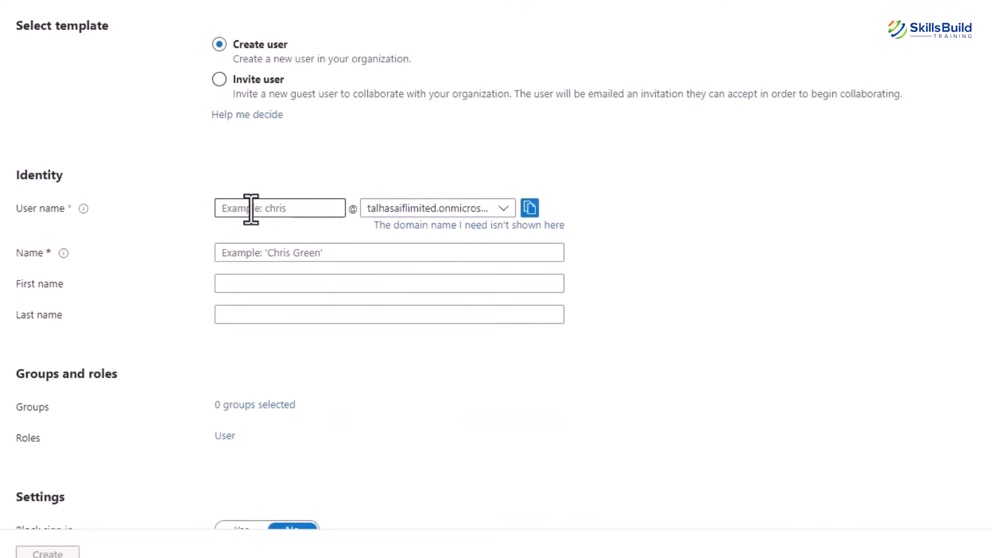
{"action": "left_click", "coordinate": [250, 210]}
{"action": "type", "text": "abc"}
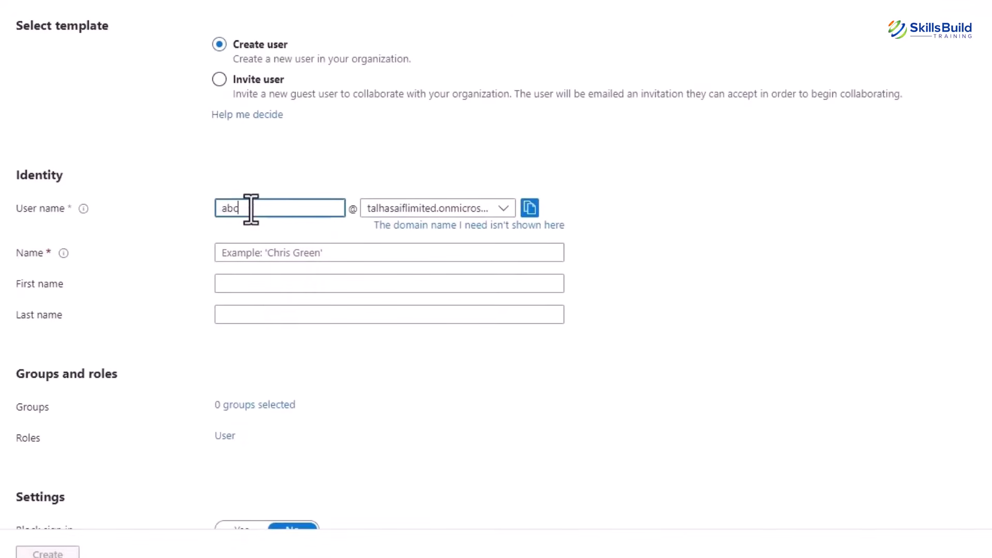
{"action": "left_click", "coordinate": [267, 248]}
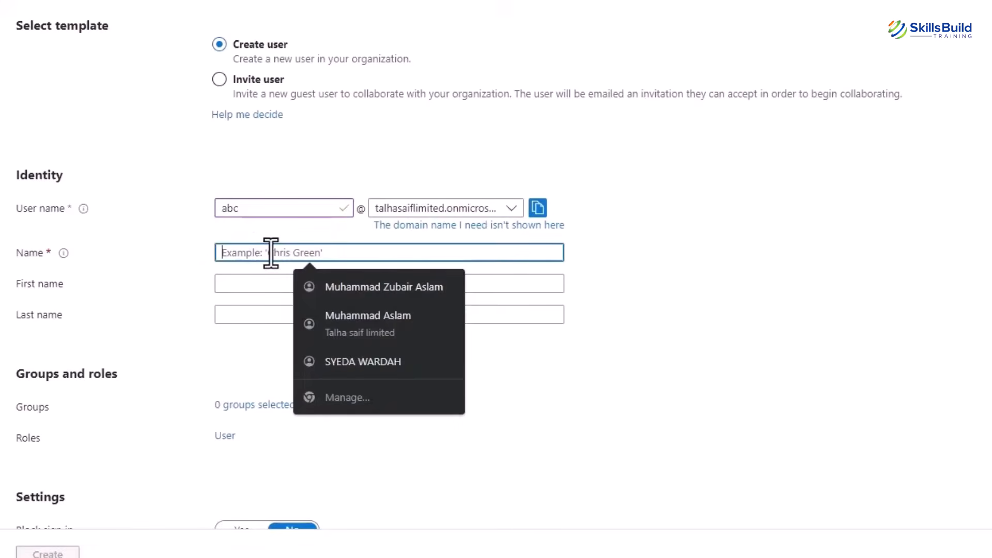
{"action": "type", "text": "abc123"}
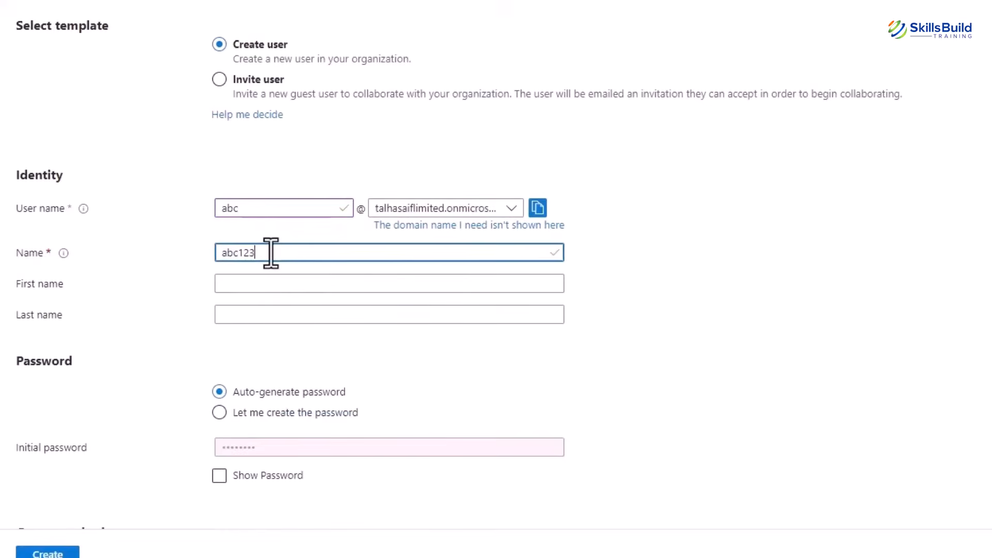
{"action": "left_click", "coordinate": [270, 283]}
{"action": "type", "text": "abc"}
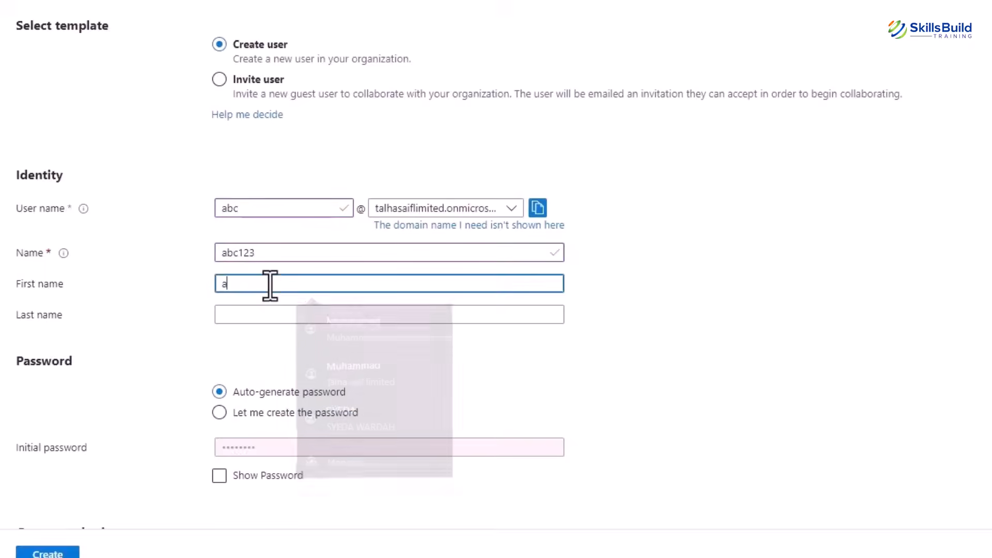
{"action": "key", "text": "Tab"}
{"action": "type", "text": "1"}
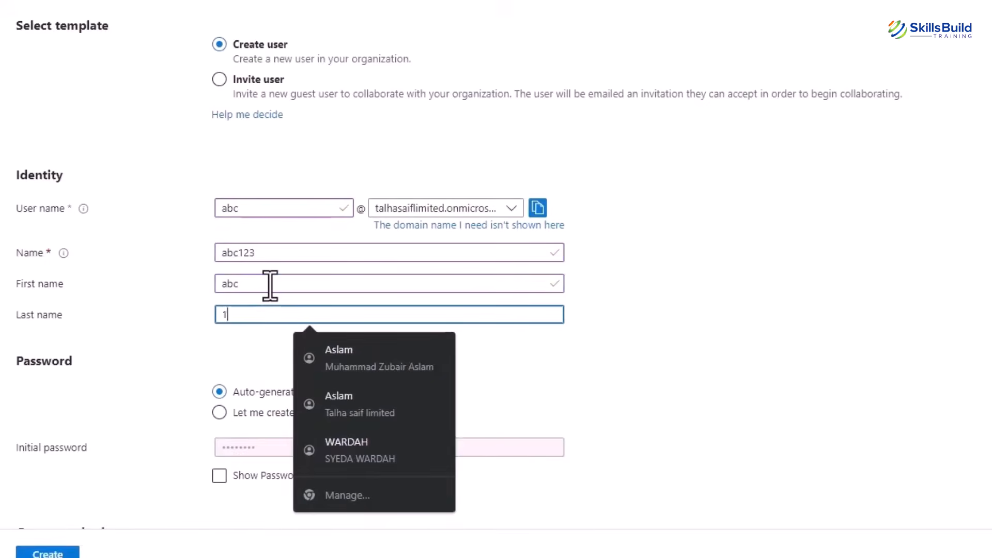
{"action": "type", "text": "23"}
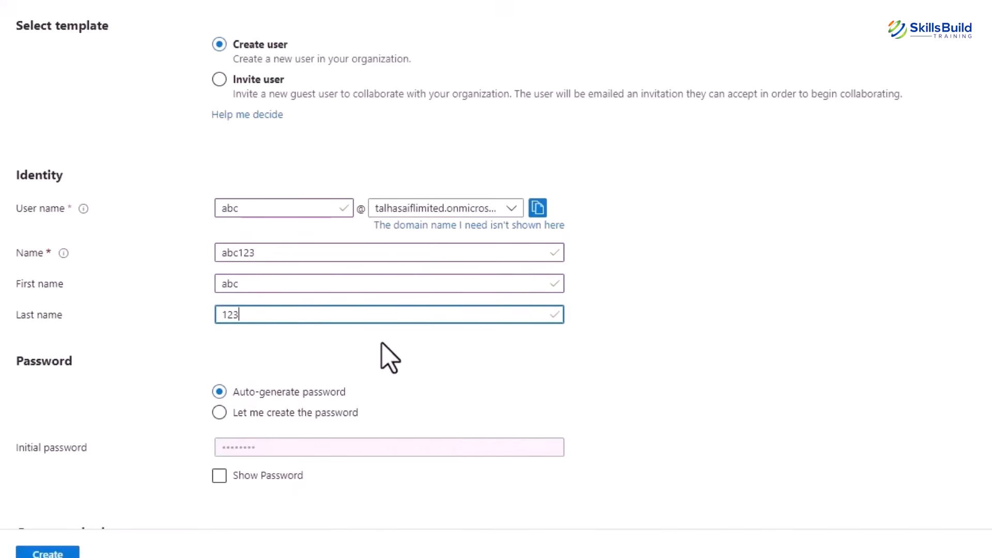
Set a custom initial password and usage location Australia, then create the user.
{"action": "left_click", "coordinate": [219, 413]}
{"action": "left_click", "coordinate": [252, 447]}
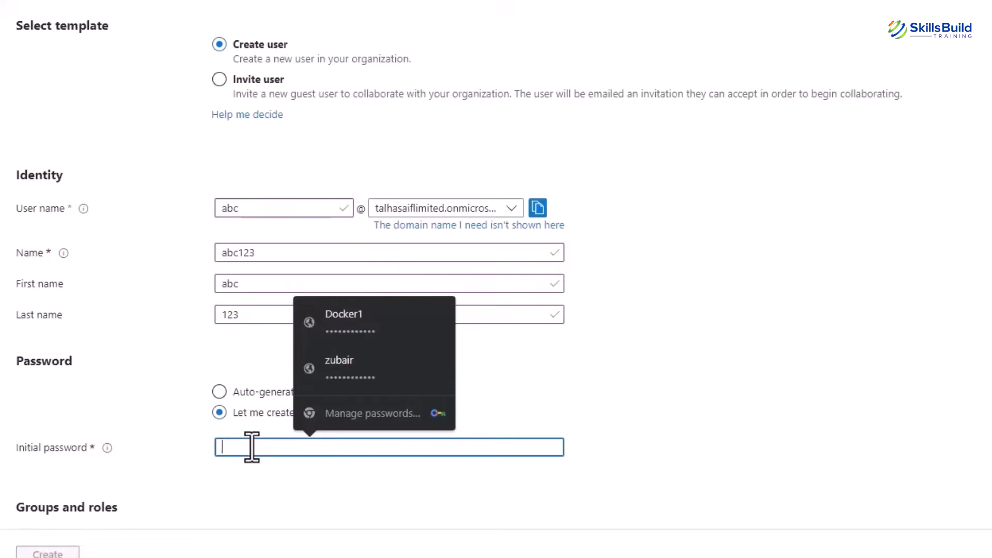
{"action": "type", "text": "••"}
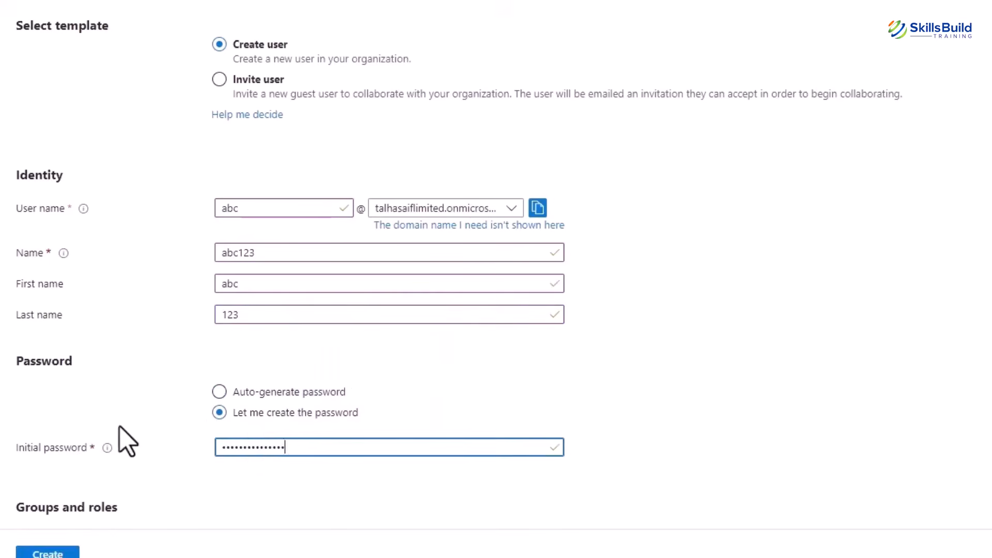
{"action": "scroll", "coordinate": [122, 439], "scroll_direction": "down", "scroll_amount": 6}
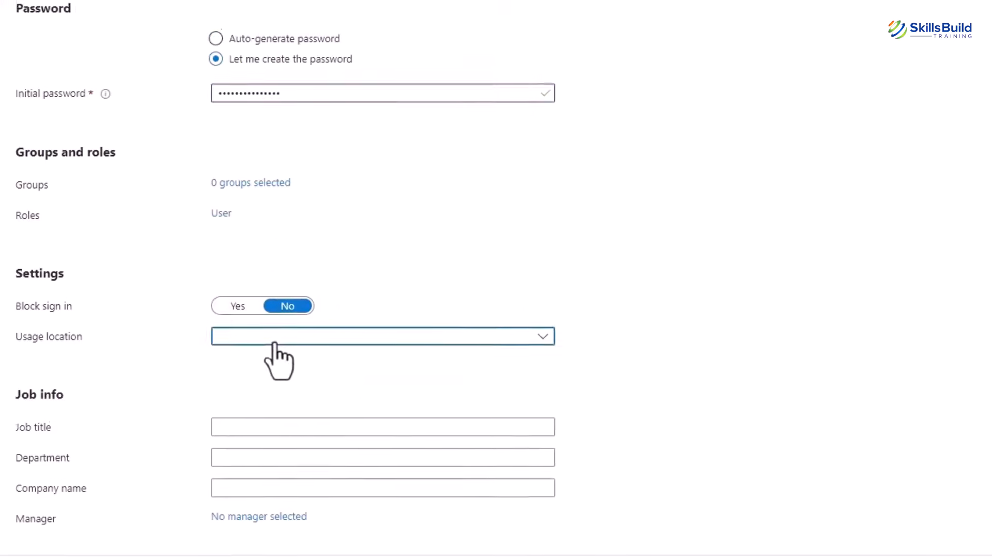
{"action": "left_click", "coordinate": [279, 309]}
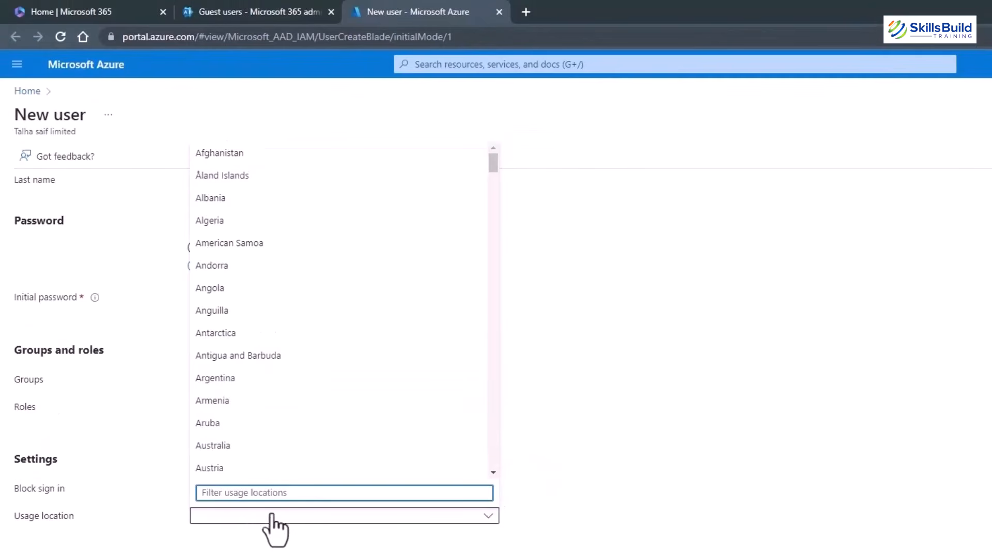
{"action": "type", "text": "au"}
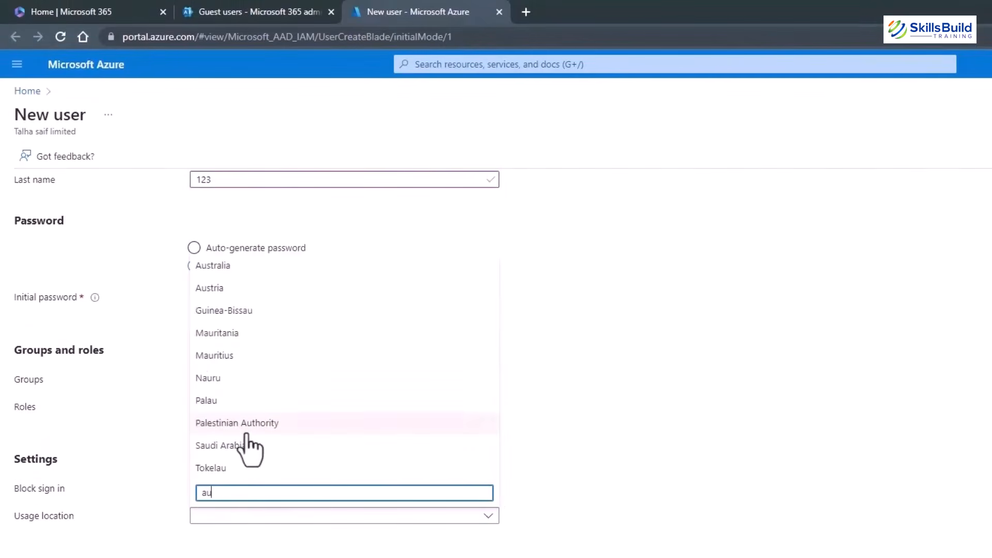
{"action": "left_click", "coordinate": [207, 266]}
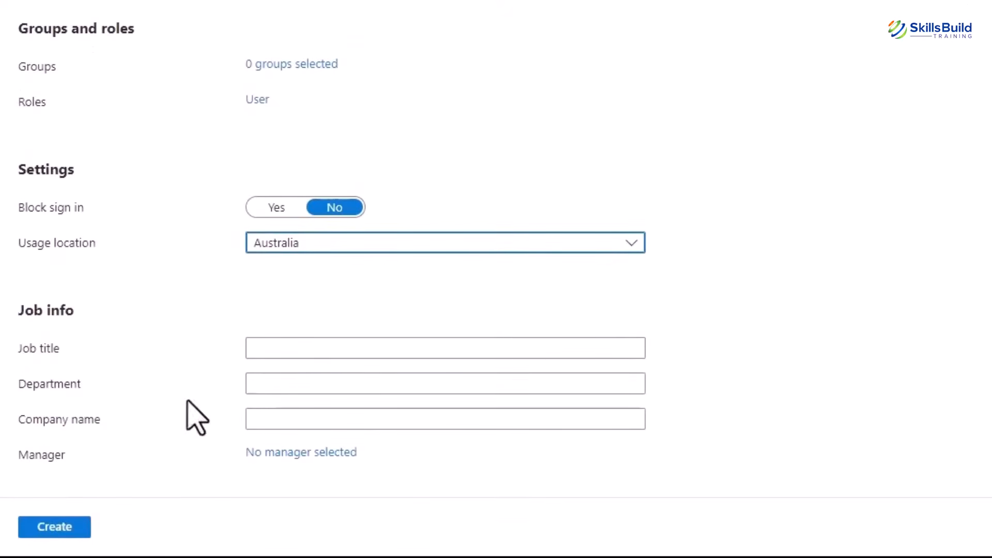
{"action": "left_click", "coordinate": [66, 527]}
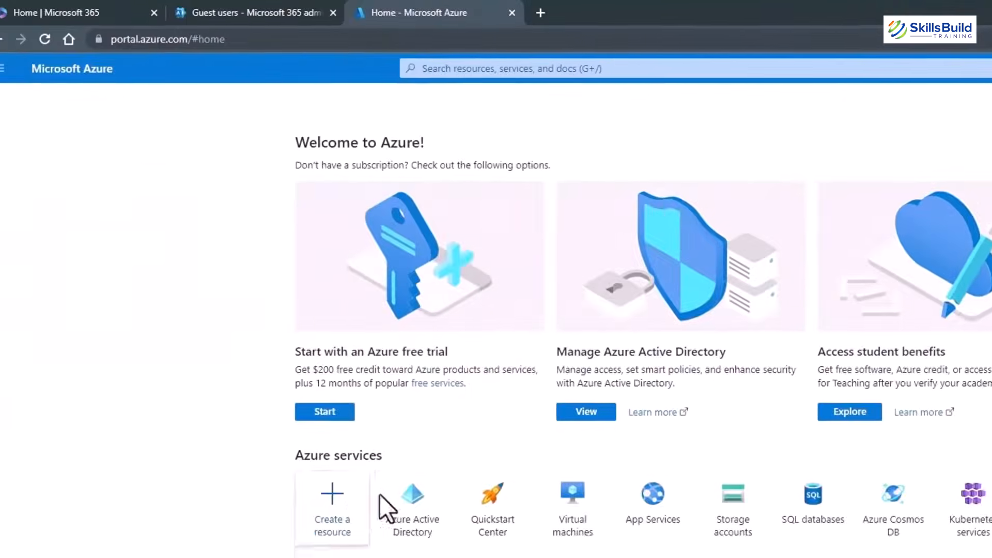
Open Azure Active Directory's All users list, showing the tenant's six users.
{"action": "left_click", "coordinate": [424, 504]}
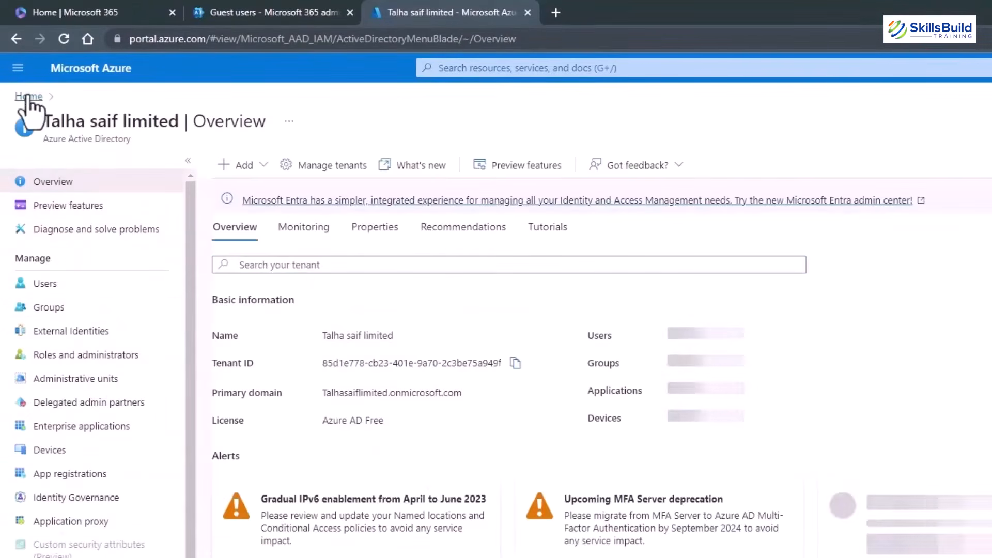
{"action": "left_click", "coordinate": [18, 70]}
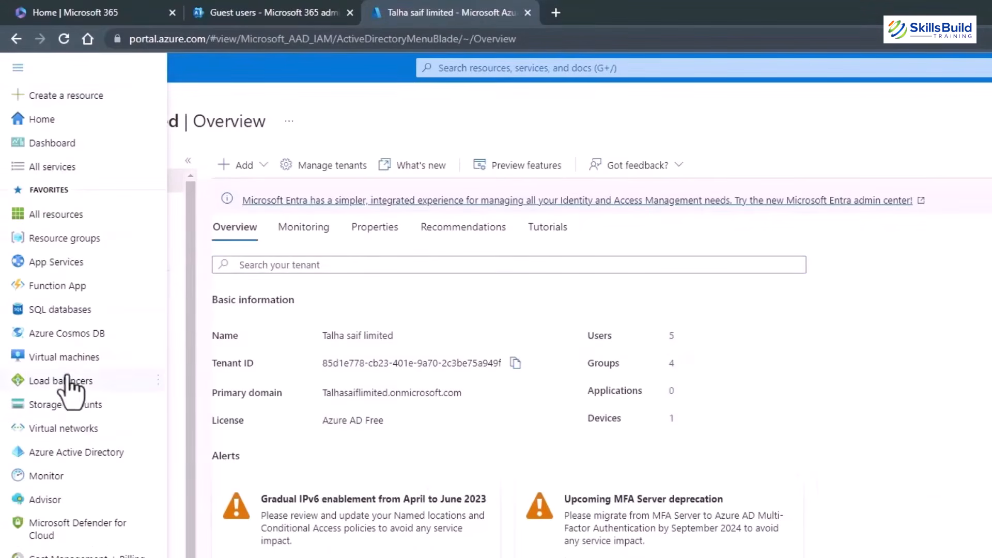
{"action": "left_click", "coordinate": [66, 454]}
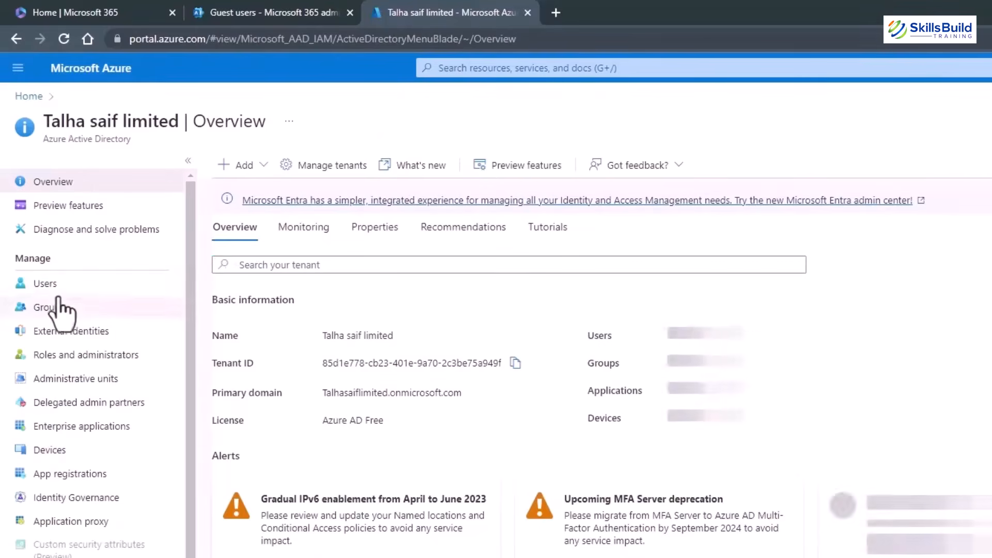
{"action": "left_click", "coordinate": [58, 289]}
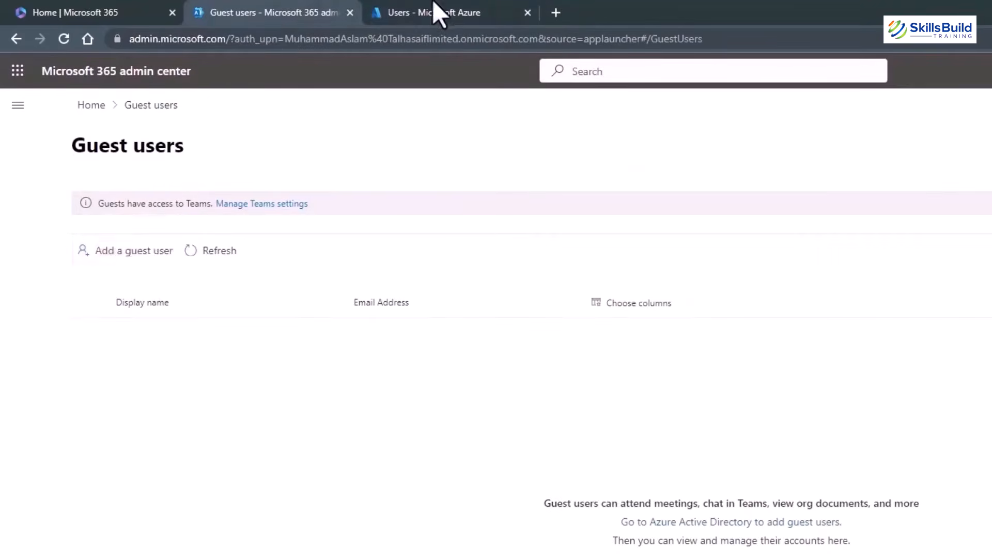
{"action": "left_click", "coordinate": [464, 4]}
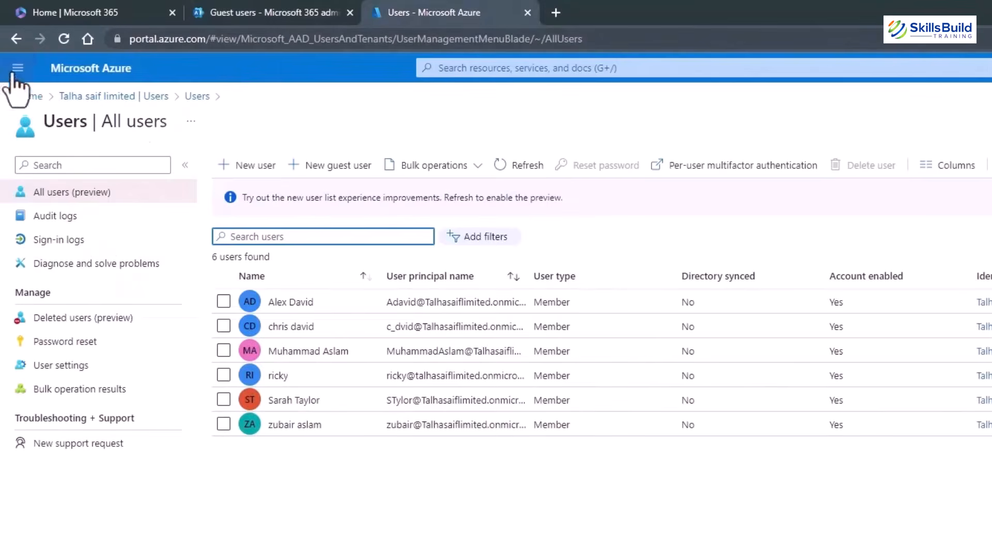
{"action": "left_click", "coordinate": [17, 68]}
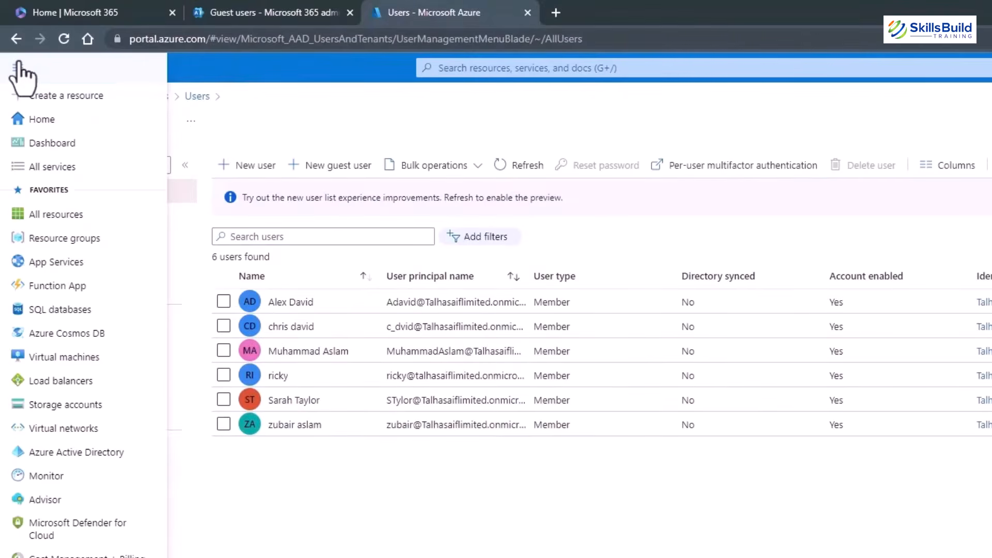
{"action": "left_click", "coordinate": [73, 456]}
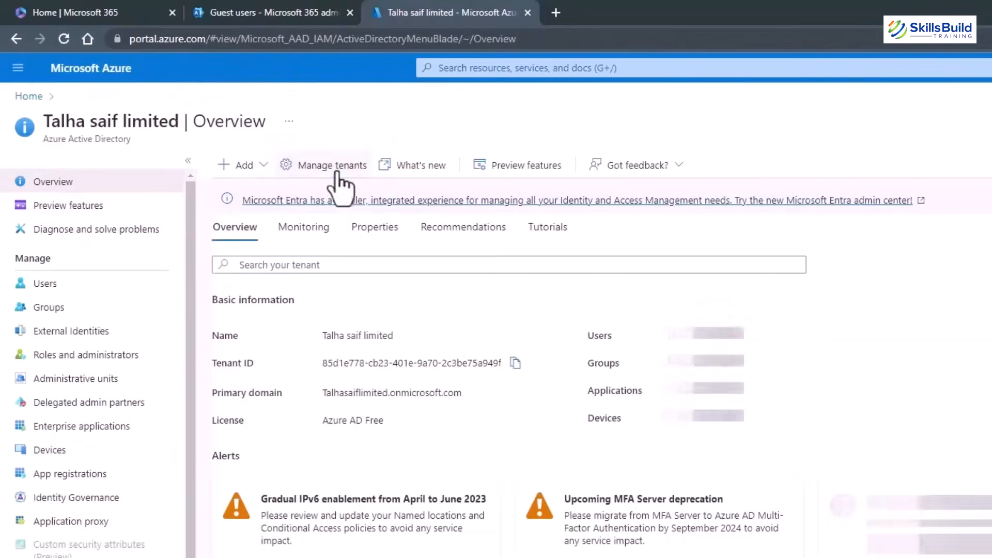
{"action": "left_click", "coordinate": [56, 292]}
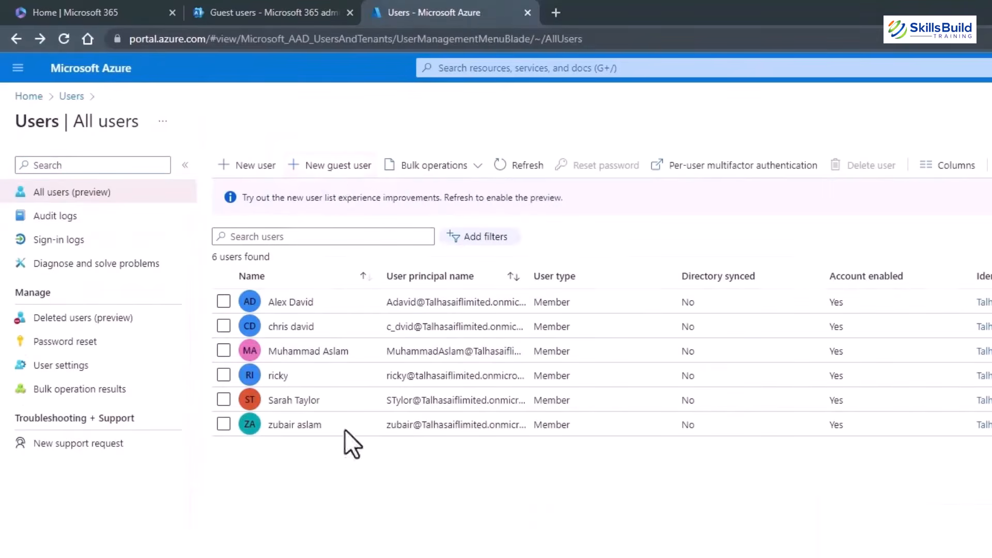
Invite an external guest by entering their e-mail address and display name, then review and send the invitation.
{"action": "left_click", "coordinate": [331, 172]}
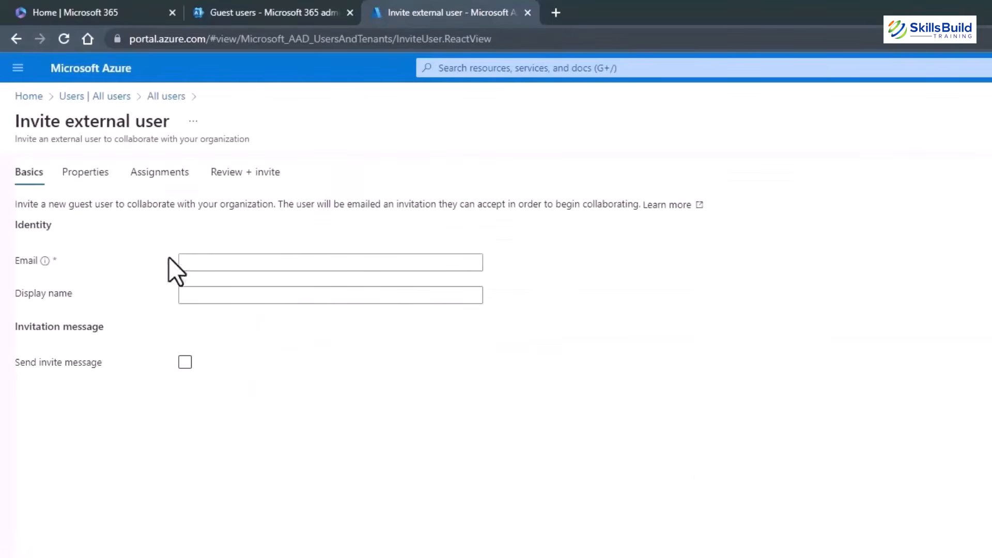
{"action": "left_click", "coordinate": [225, 262]}
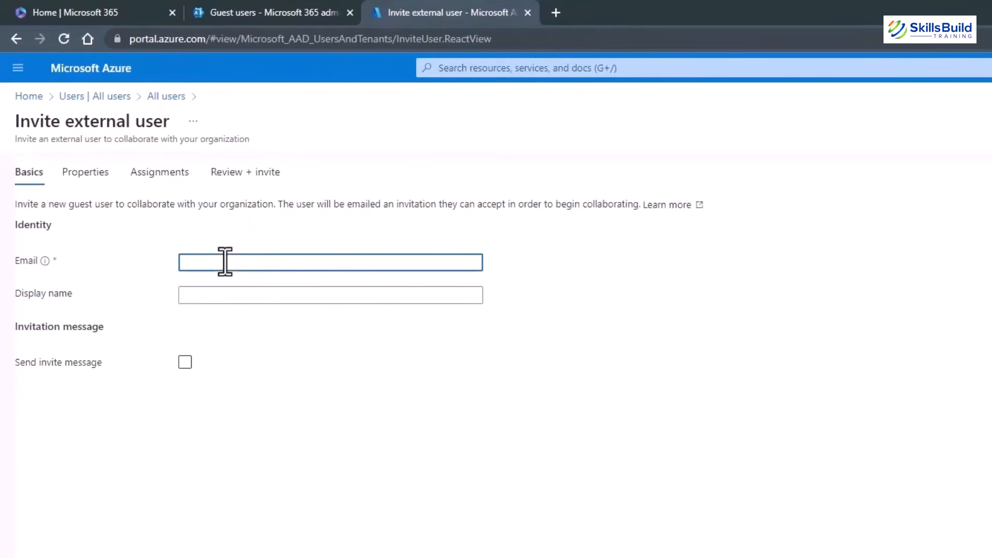
{"action": "type", "text": "zuba"}
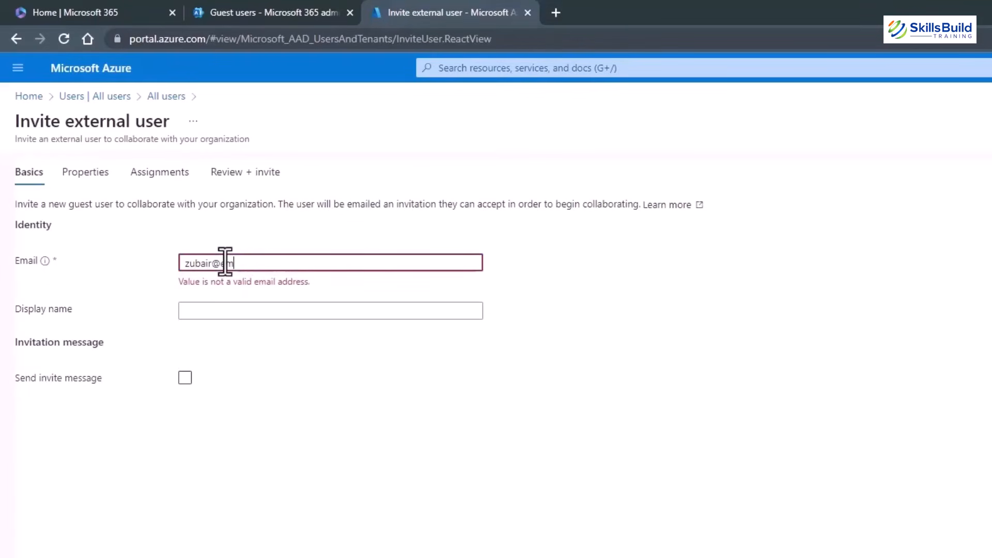
{"action": "type", "text": "ir@example.com"}
{"action": "key", "text": "Tab"}
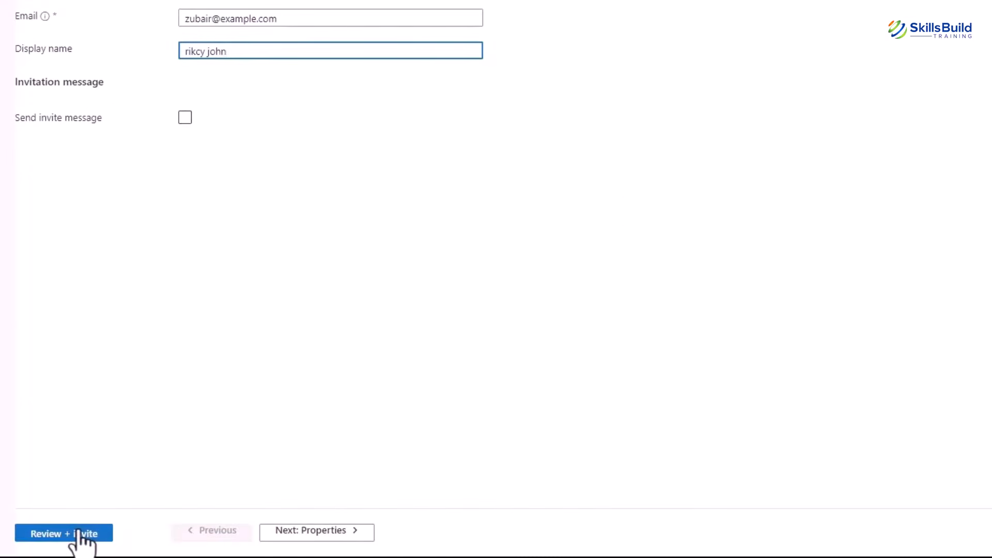
{"action": "left_click", "coordinate": [79, 534]}
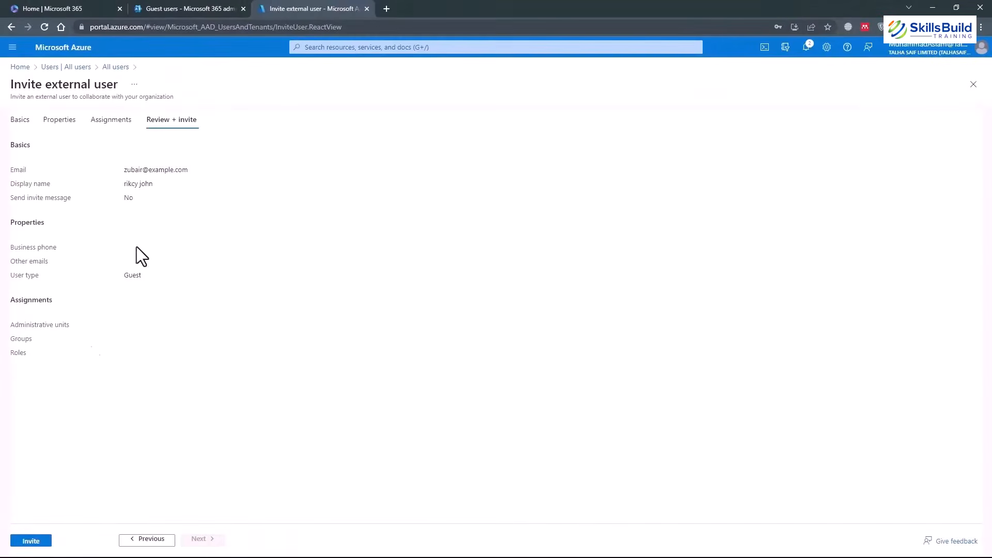
{"action": "left_click", "coordinate": [30, 541]}
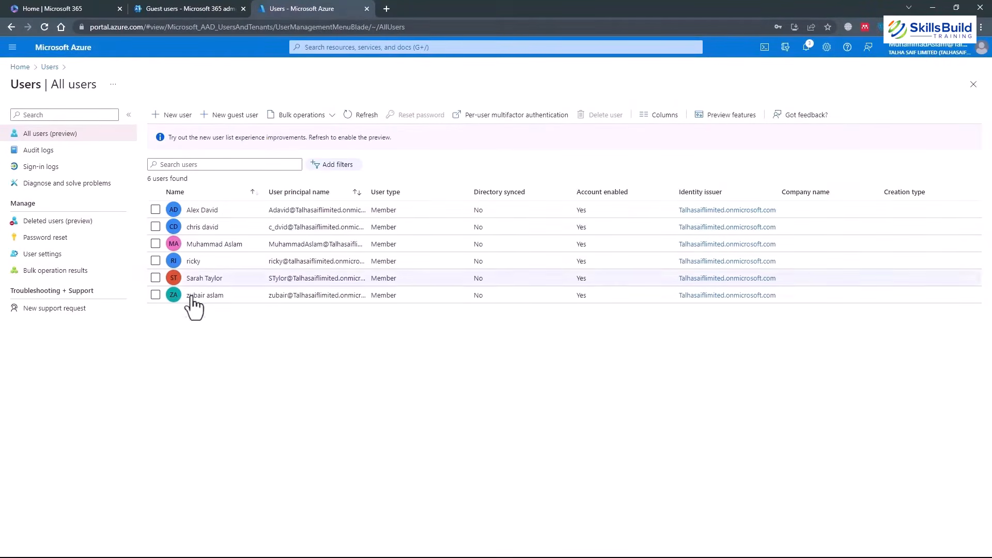
Refresh the Microsoft 365 Guest users list so the new guest appears.
{"action": "left_click", "coordinate": [217, 10]}
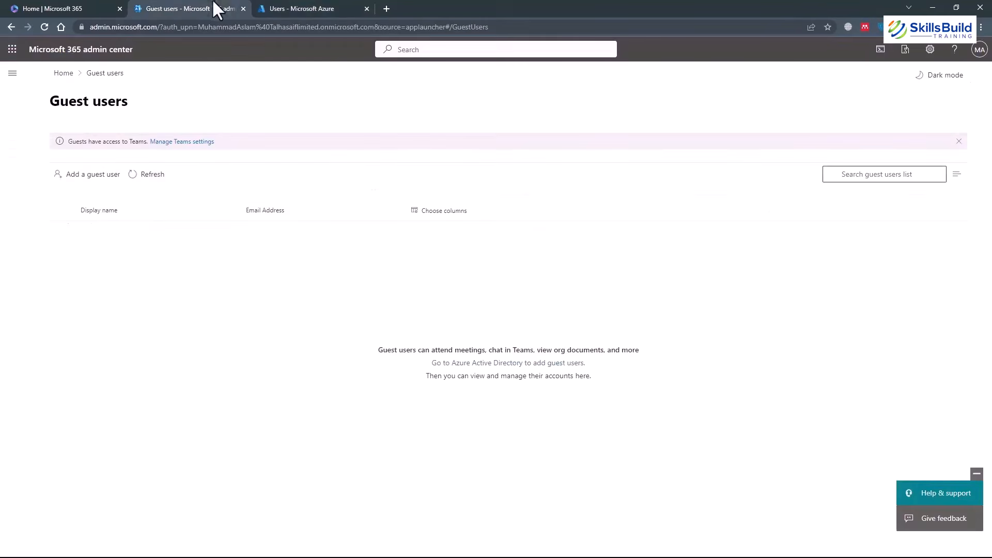
{"action": "left_click", "coordinate": [140, 178]}
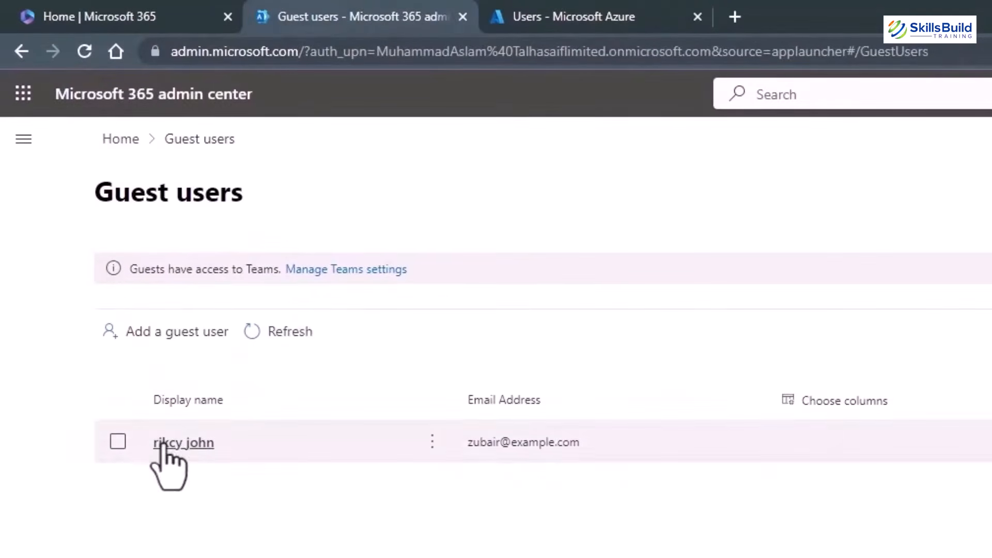
{"action": "left_click", "coordinate": [623, 13]}
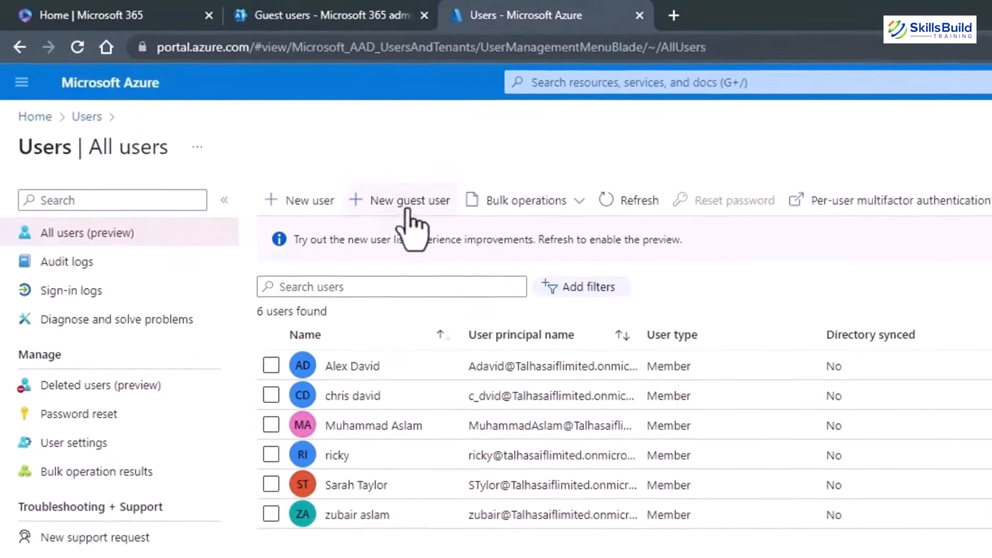
{"action": "left_click", "coordinate": [391, 13]}
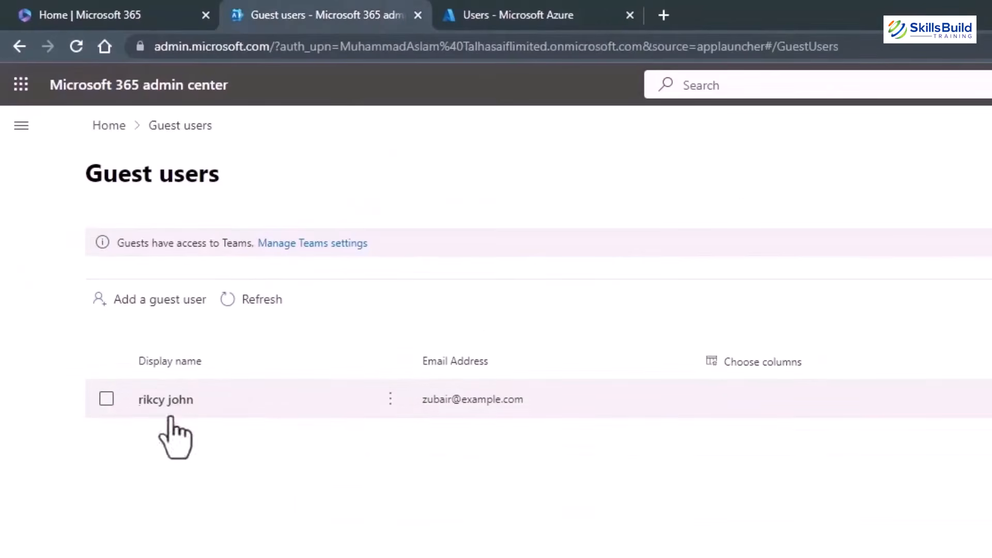
Open the new guest's details panel to review them, then close it.
{"action": "left_click", "coordinate": [392, 402]}
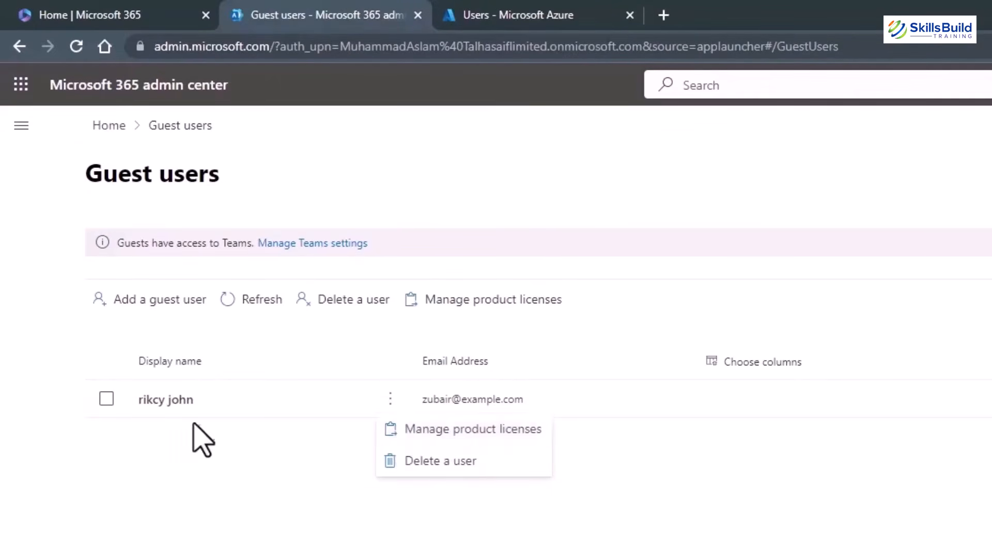
{"action": "left_click", "coordinate": [156, 455]}
{"action": "left_click", "coordinate": [159, 406]}
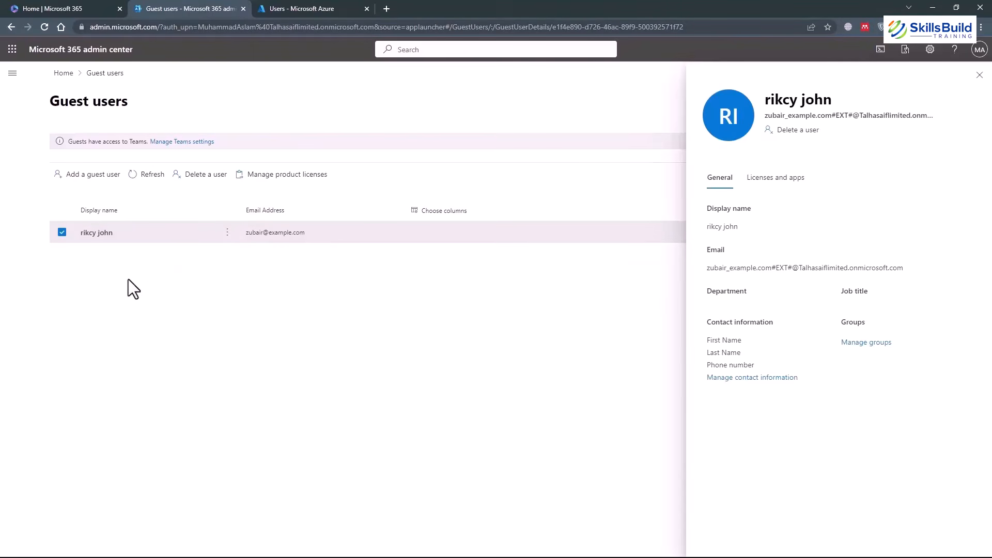
{"action": "left_click", "coordinate": [980, 75]}
{"action": "left_click", "coordinate": [13, 73]}
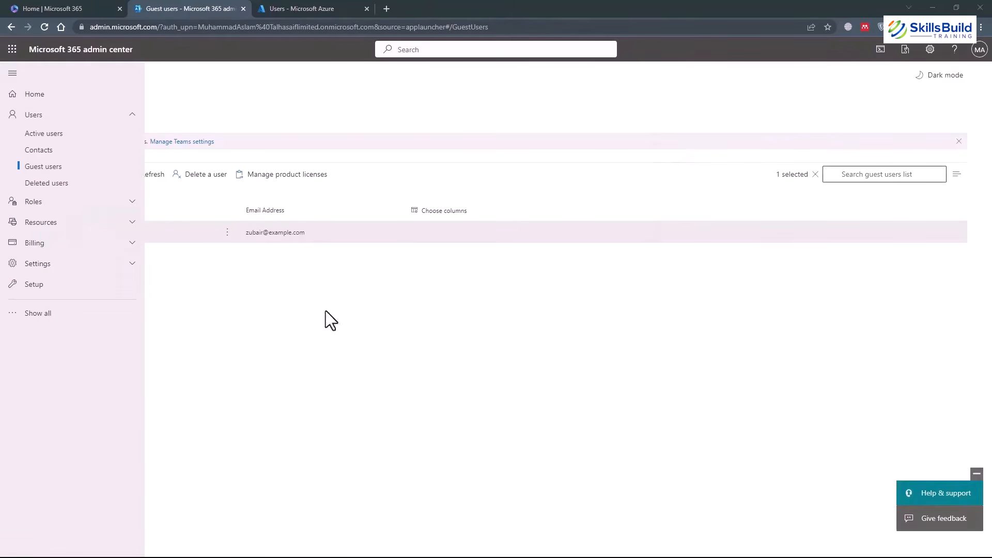
{"action": "left_click", "coordinate": [228, 274]}
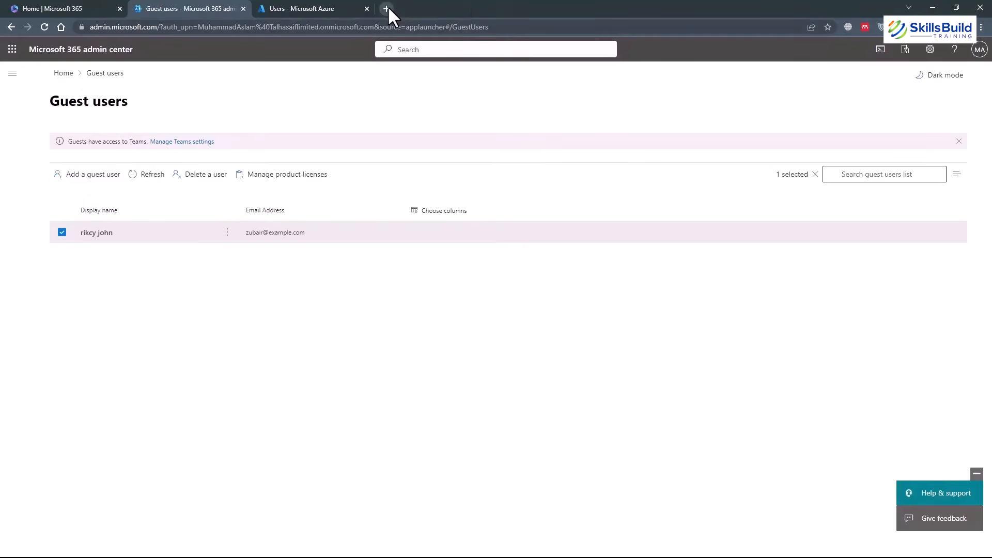
Search Google for 'add azure active directory b2b' and open the Azure AD product page.
{"action": "left_click", "coordinate": [386, 9]}
{"action": "type", "text": "add azure"}
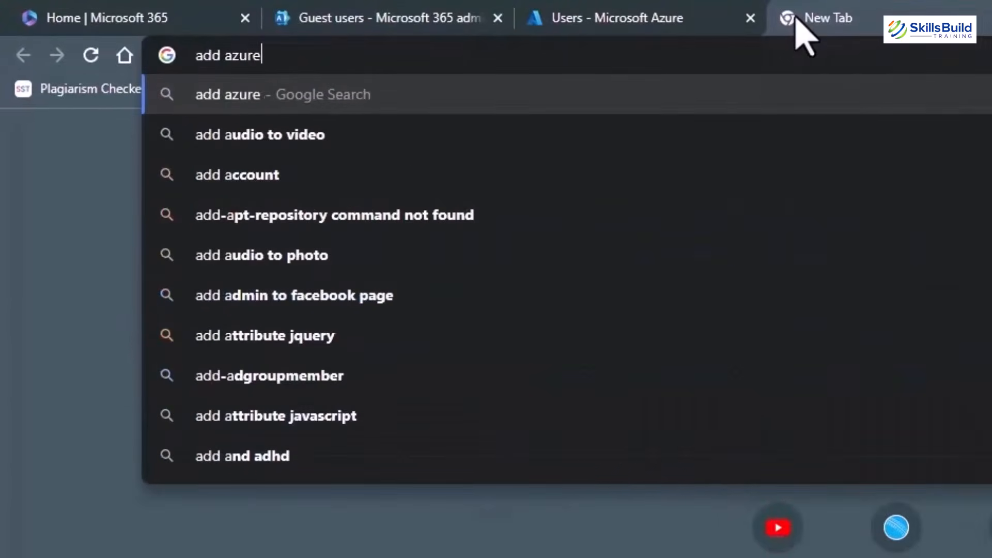
{"action": "type", "text": " active dire"}
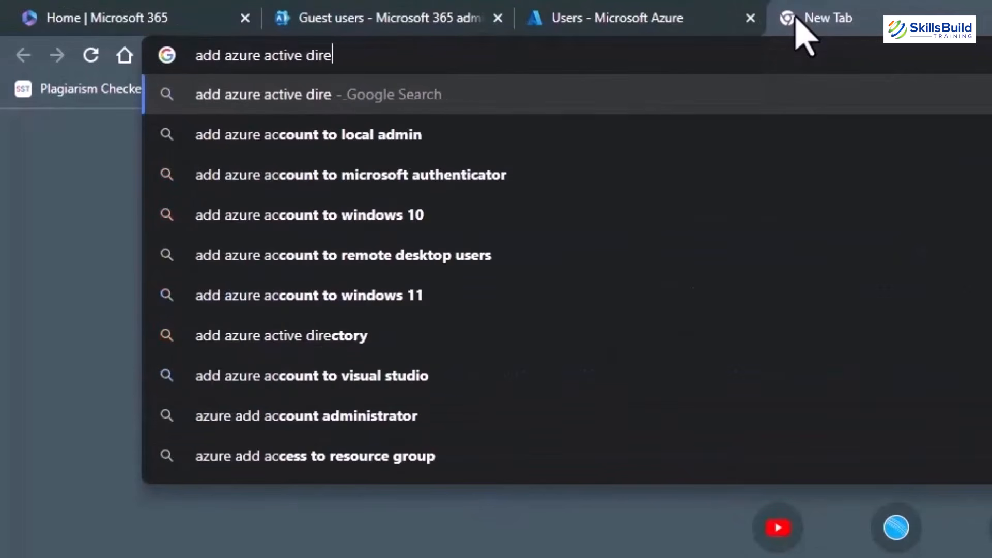
{"action": "type", "text": "ctory "}
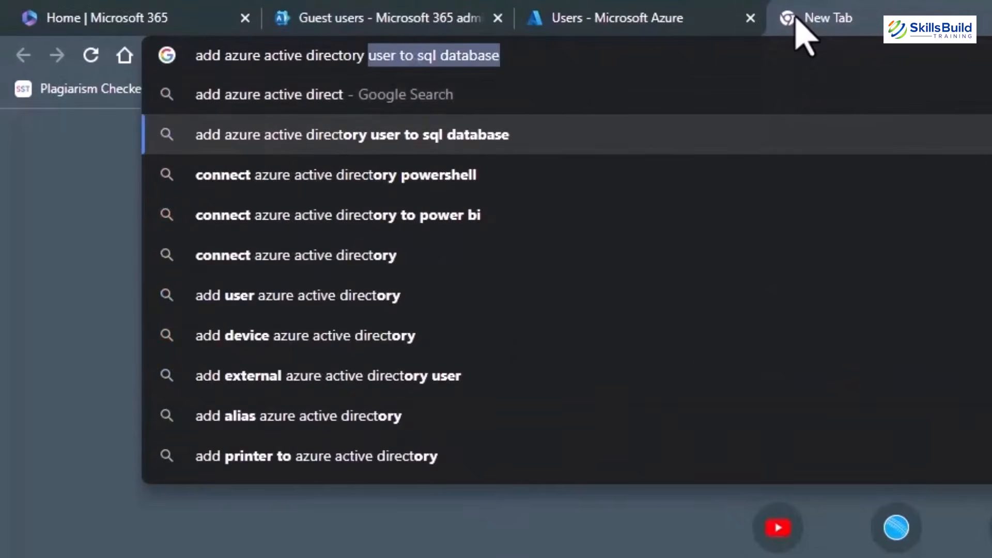
{"action": "type", "text": "b2b"}
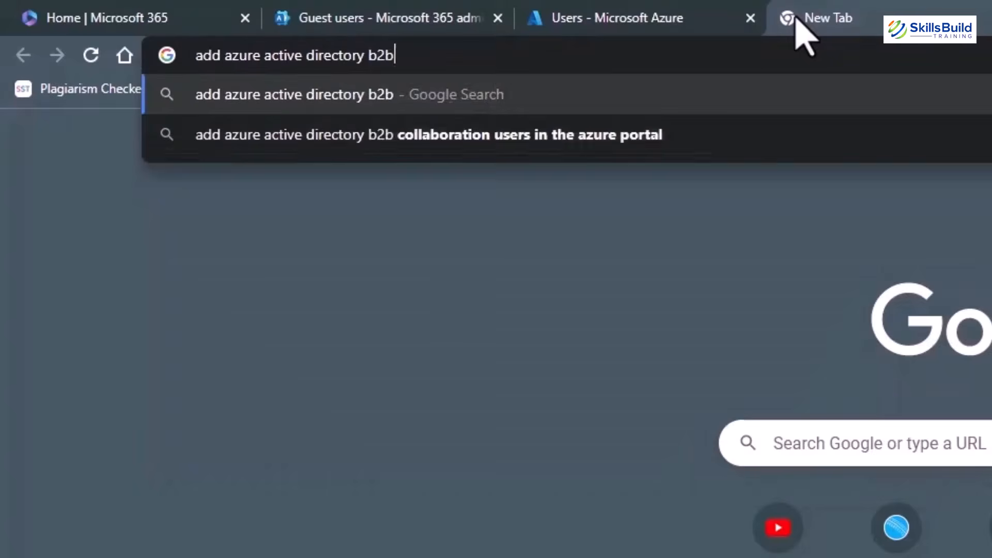
{"action": "key", "text": "Down"}
{"action": "key", "text": "Return"}
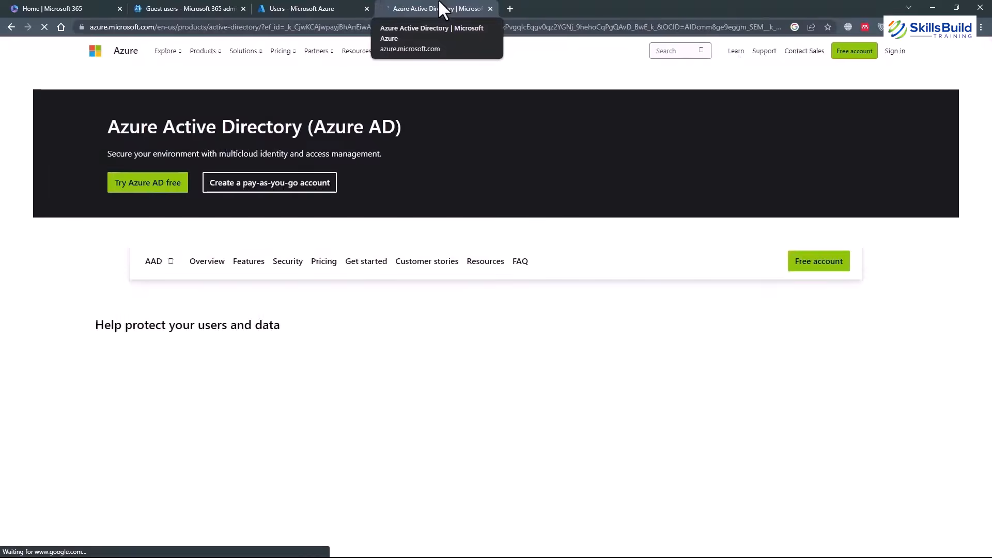
{"action": "scroll", "coordinate": [380, 231], "scroll_direction": "down", "scroll_amount": 3}
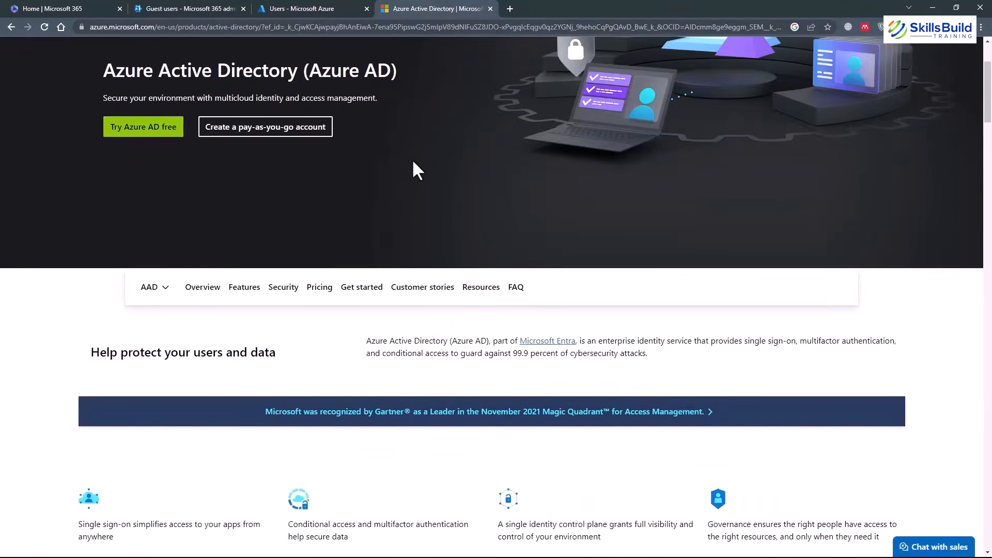
Open the Learn article 'Add B2B collaboration users in the Azure portal', then return to Guest users.
{"action": "left_click", "coordinate": [10, 28]}
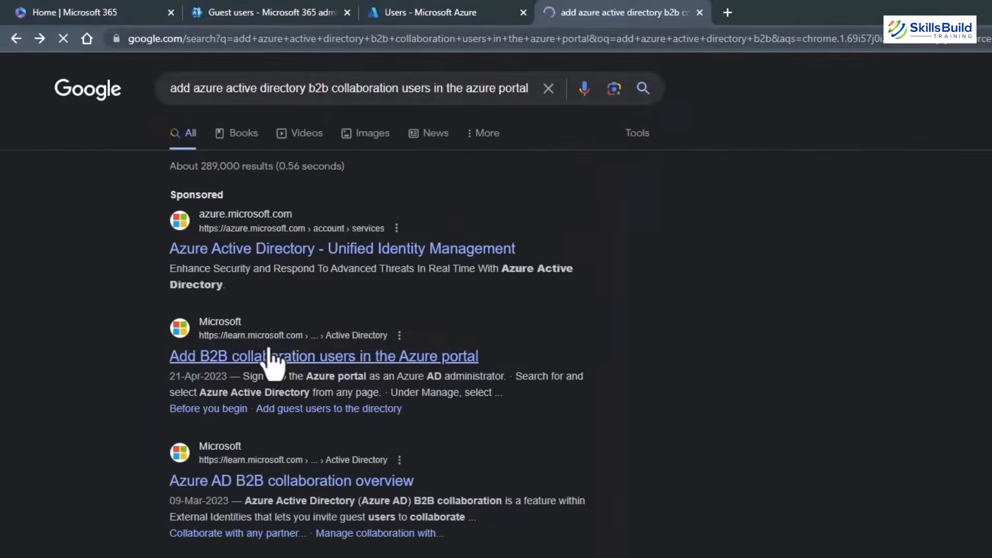
{"action": "left_click", "coordinate": [291, 349]}
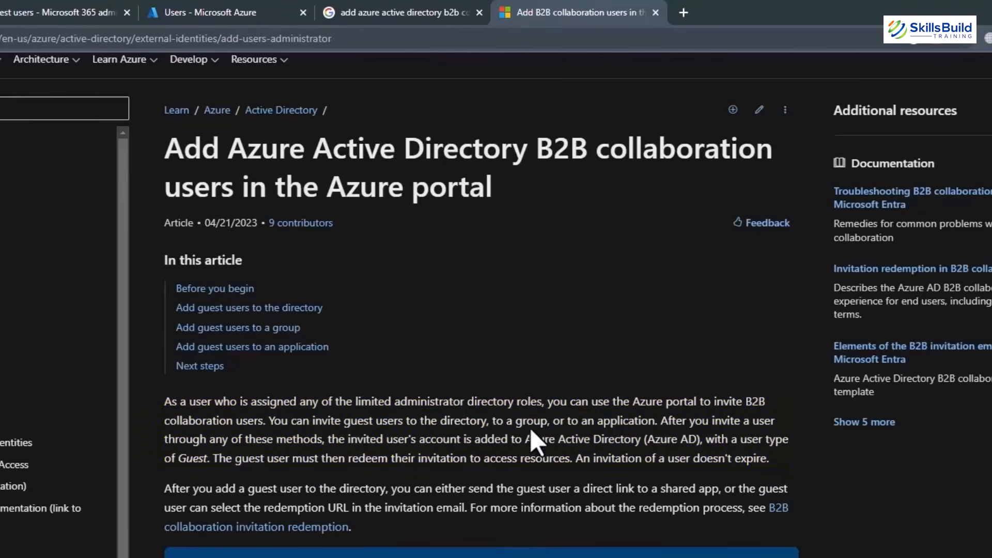
{"action": "left_click", "coordinate": [59, 12]}
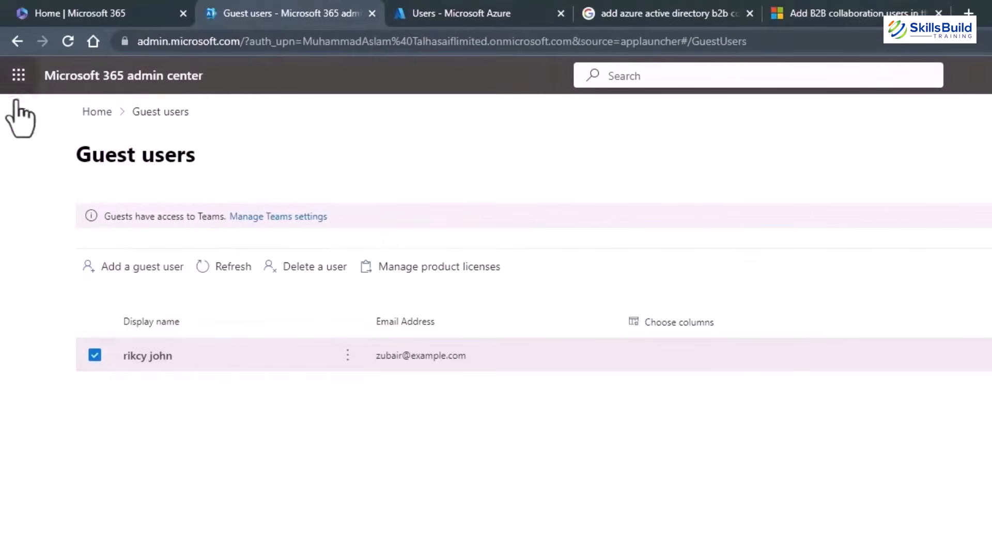
Expand the admin center navigation, then go back to the B2B collaboration users article.
{"action": "left_click", "coordinate": [20, 111]}
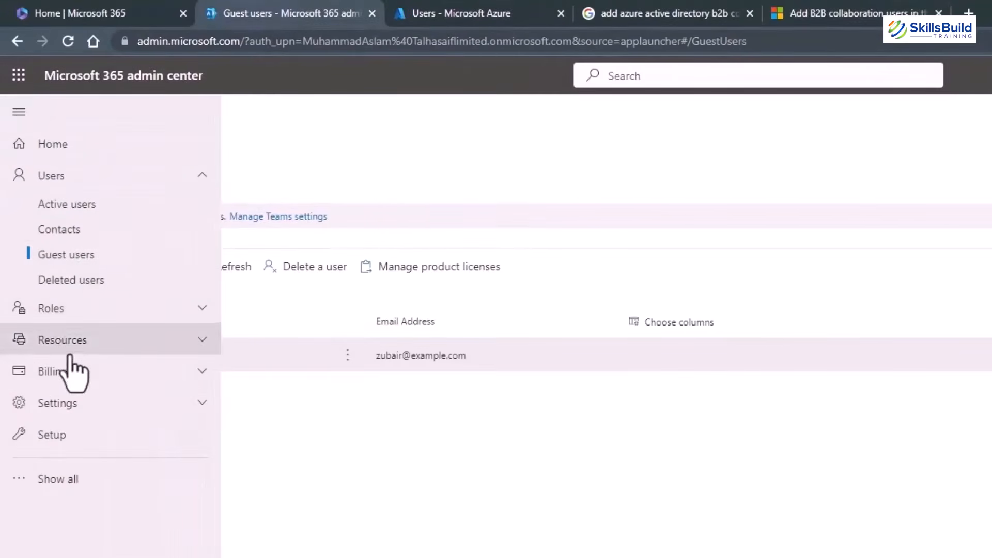
{"action": "left_click", "coordinate": [838, 12]}
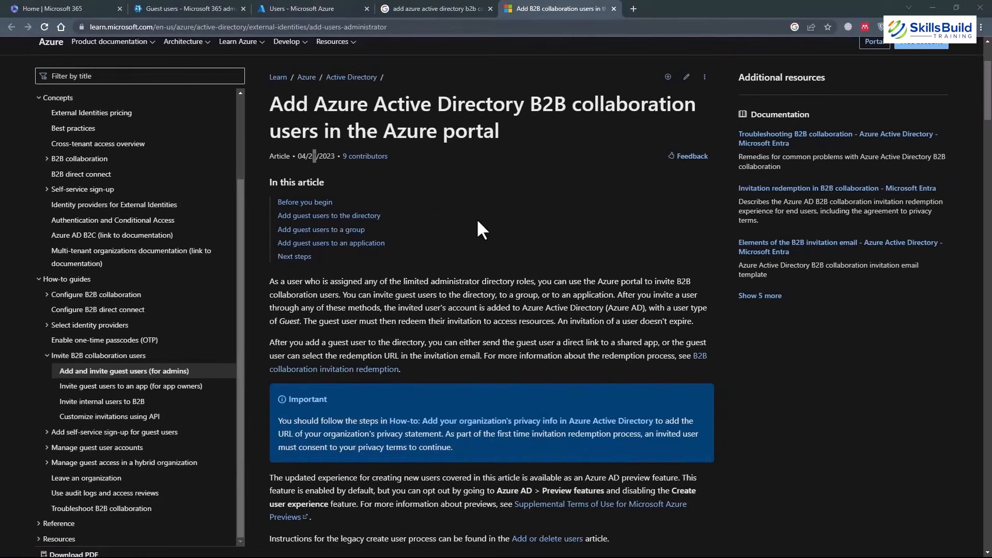
Search 'manage guest access in office 365 groups' and read the Microsoft 365 groups guest access article.
{"action": "left_click", "coordinate": [512, 30]}
{"action": "type", "text": "manage guest access in office 365  groups"}
{"action": "key", "text": "Return"}
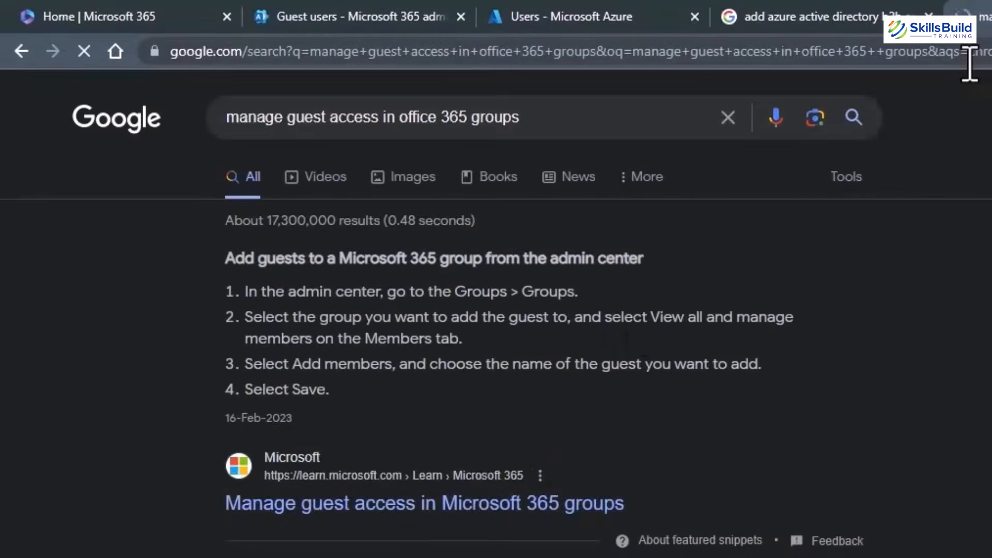
{"action": "left_click", "coordinate": [401, 507]}
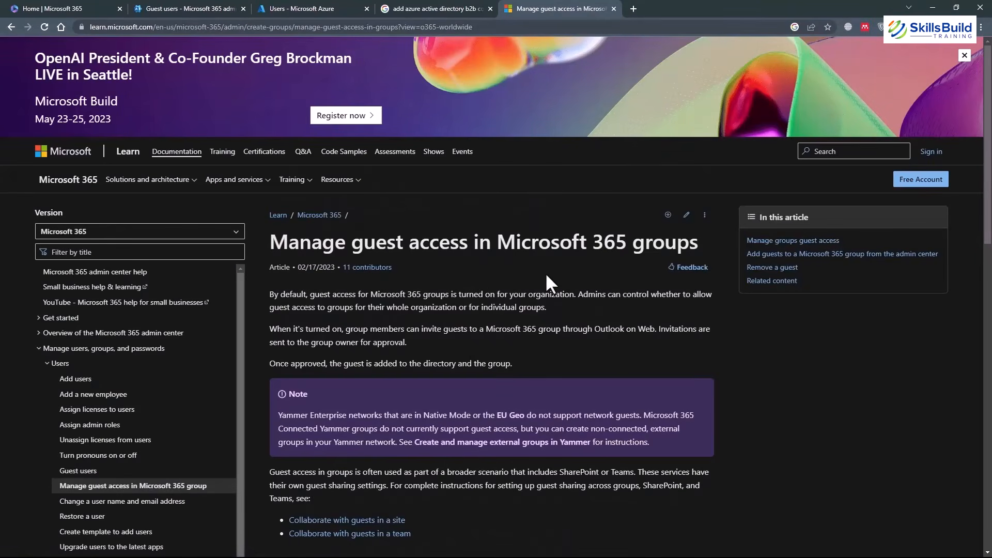
{"action": "scroll", "coordinate": [462, 270], "scroll_direction": "down", "scroll_amount": 2}
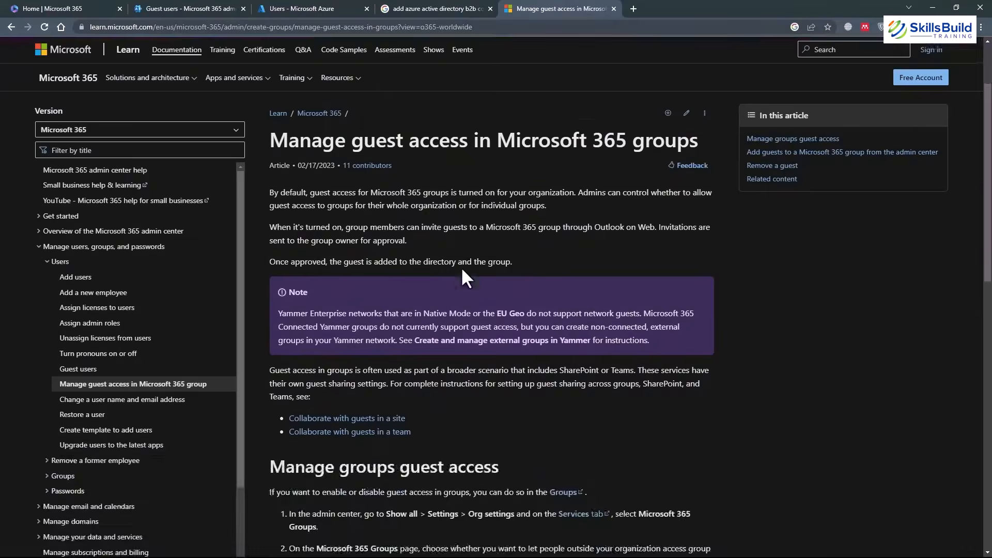
{"action": "scroll", "coordinate": [462, 270], "scroll_direction": "up", "scroll_amount": 2}
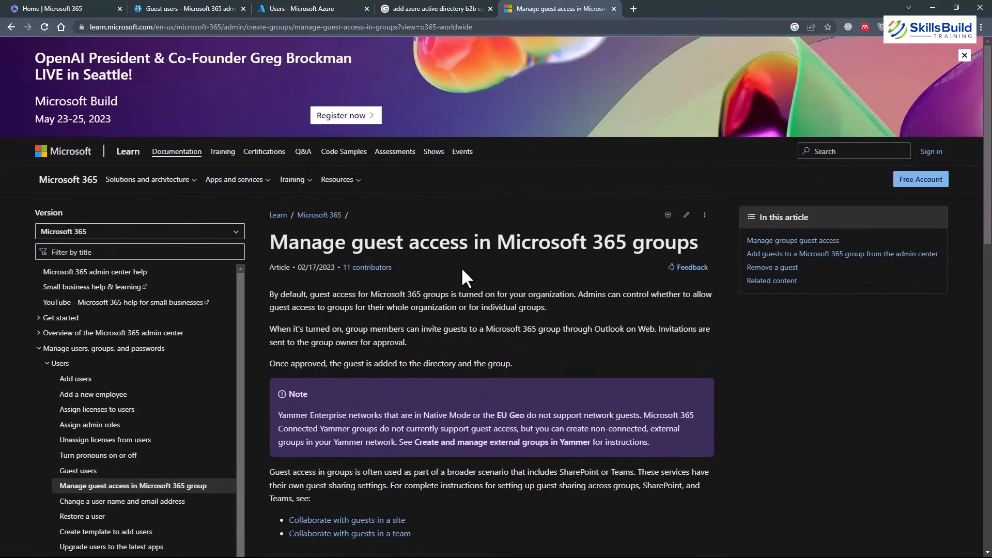
{"action": "scroll", "coordinate": [462, 270], "scroll_direction": "down", "scroll_amount": 3}
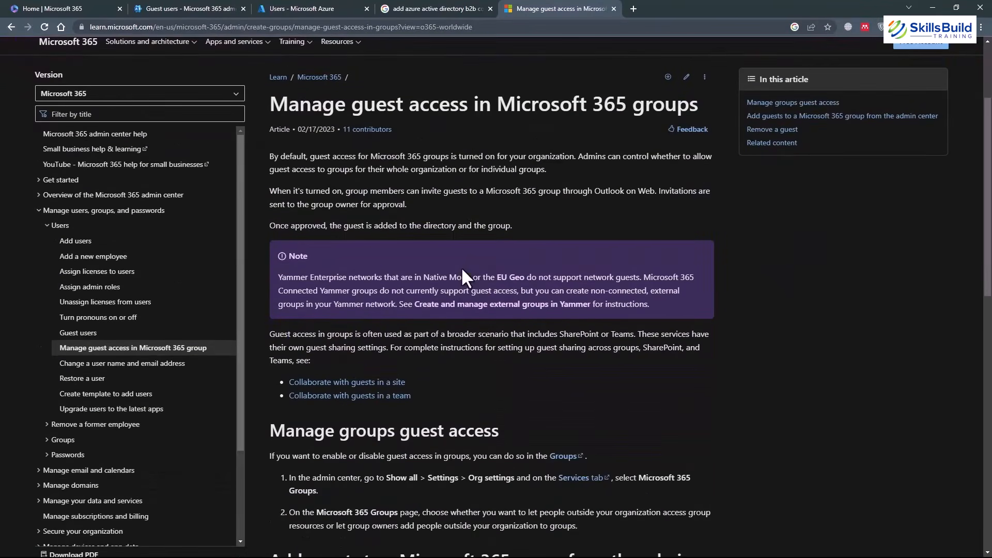
{"action": "scroll", "coordinate": [461, 267], "scroll_direction": "down", "scroll_amount": 5}
{"action": "scroll", "coordinate": [462, 266], "scroll_direction": "up", "scroll_amount": 8}
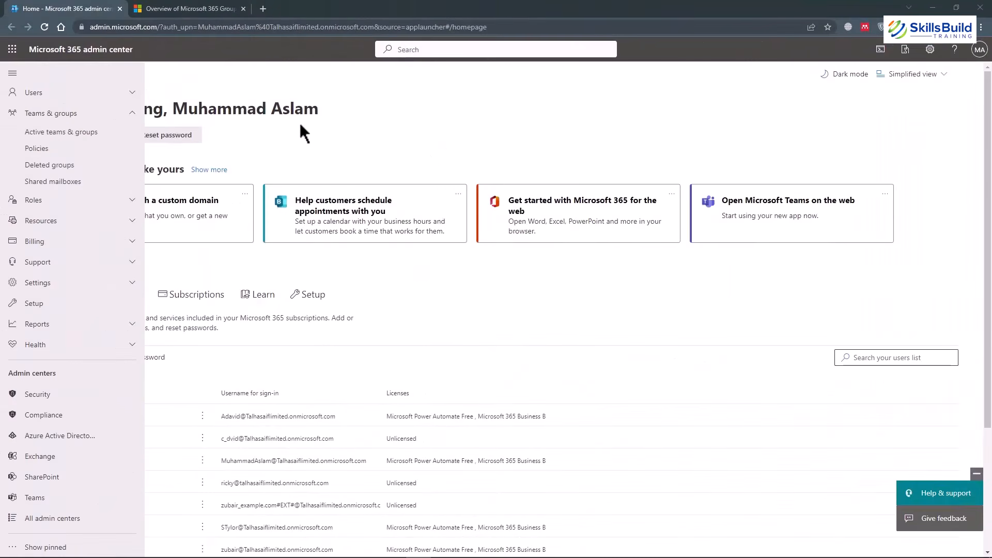
Show all admin sections and expand Teams & groups to reach Active teams & groups.
{"action": "left_click", "coordinate": [98, 113]}
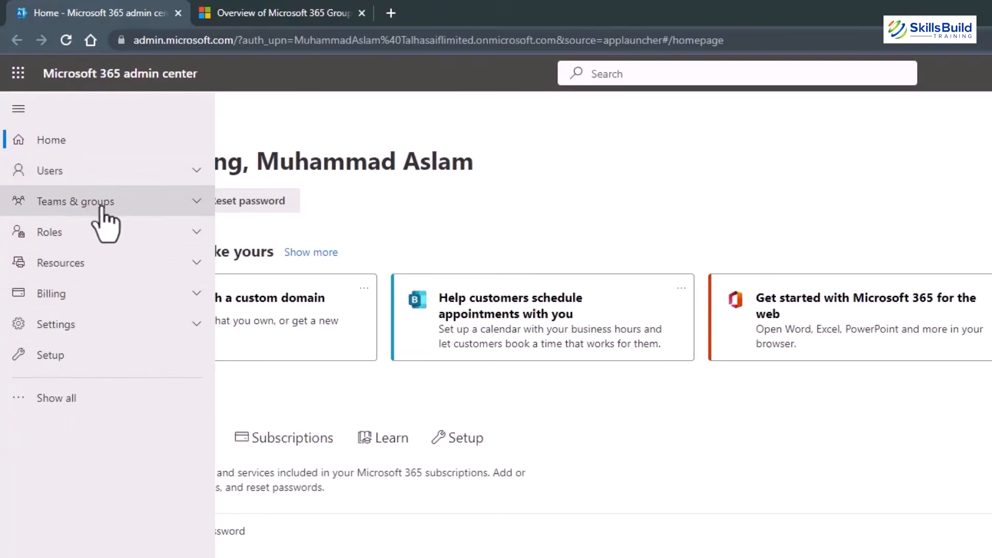
{"action": "left_click", "coordinate": [39, 399]}
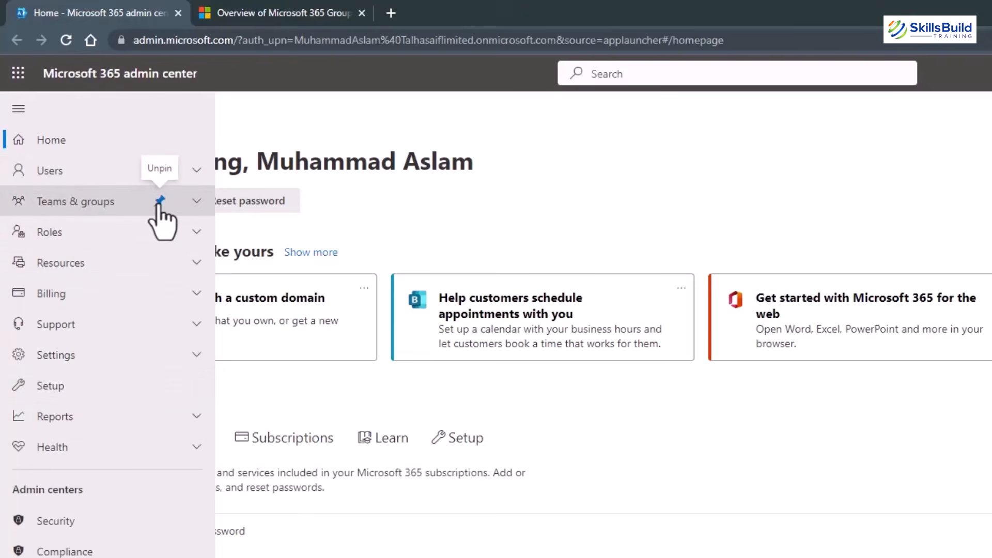
{"action": "left_click", "coordinate": [189, 203]}
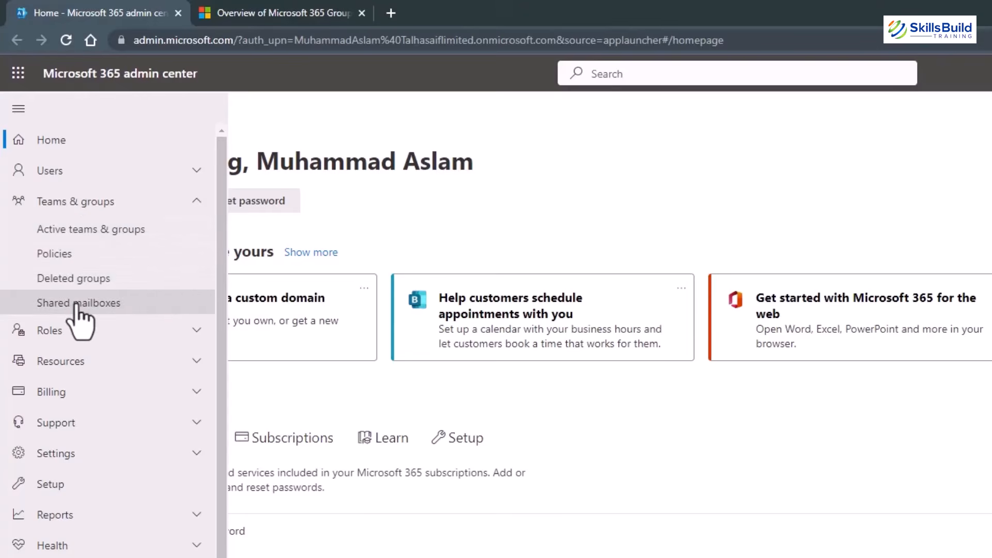
{"action": "left_click", "coordinate": [97, 229]}
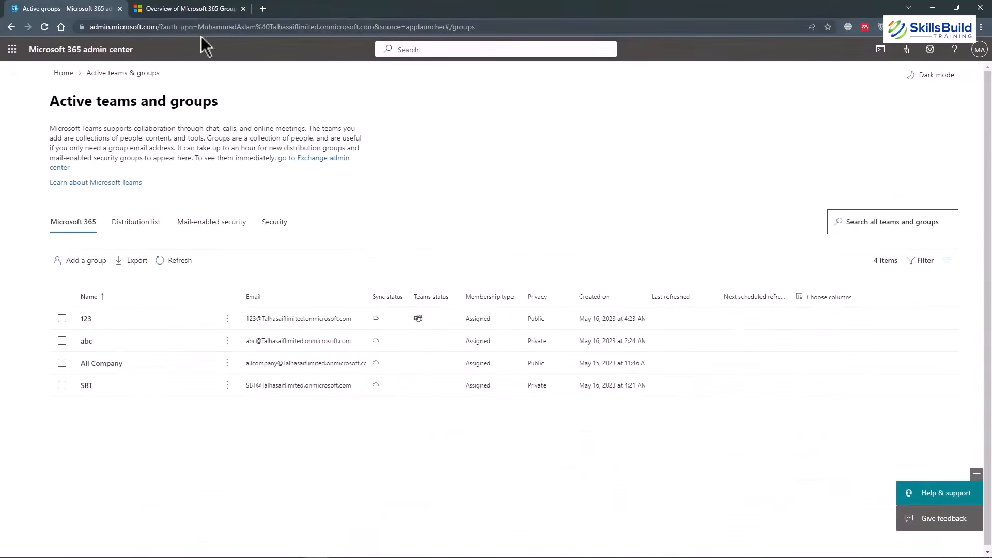
Switch to the 'Overview of Microsoft 365 Groups for administrators' article.
{"action": "left_click", "coordinate": [188, 10]}
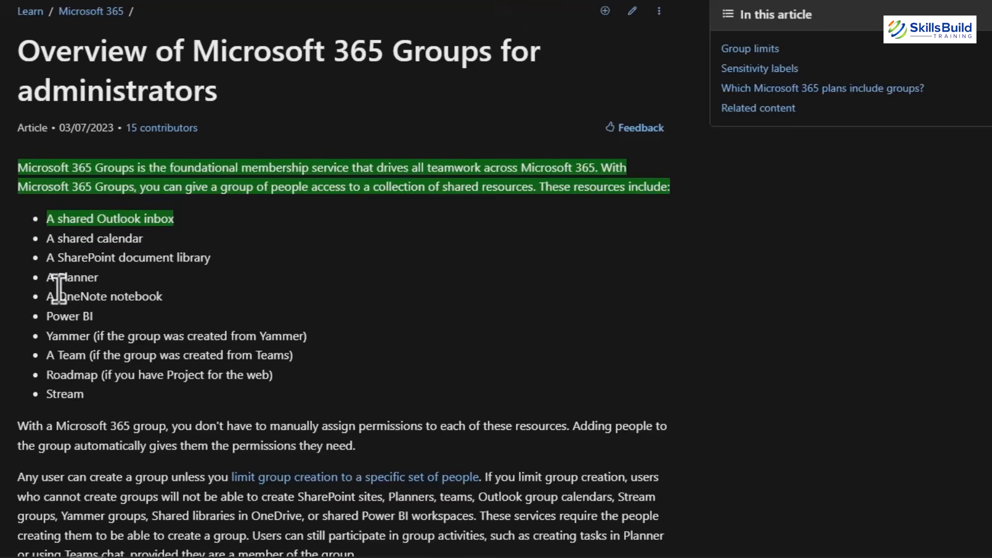
Read the groups overview down to Group limits: 100 owners per group, 250 groups per creator.
{"action": "scroll", "coordinate": [57, 289], "scroll_direction": "down", "scroll_amount": 4}
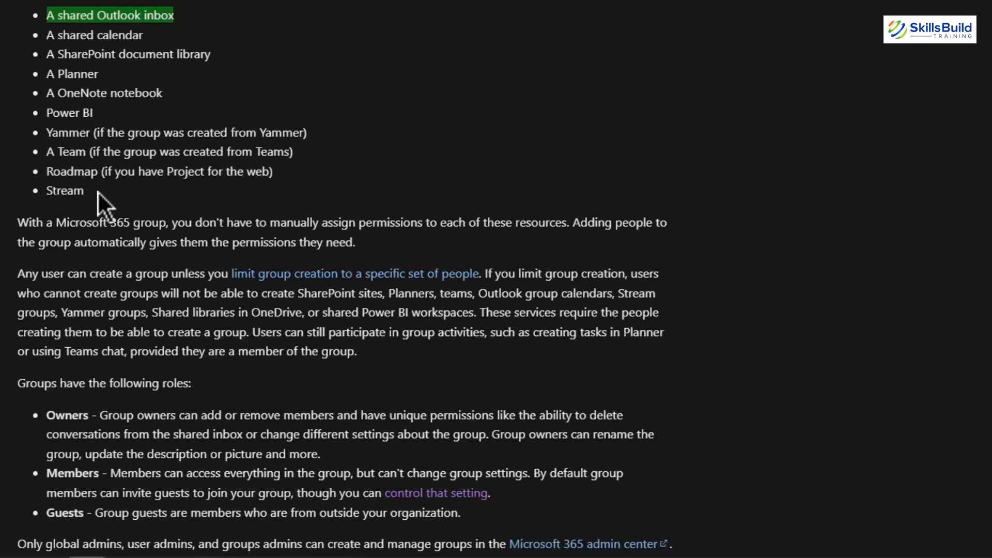
{"action": "scroll", "coordinate": [97, 191], "scroll_direction": "down", "scroll_amount": 4}
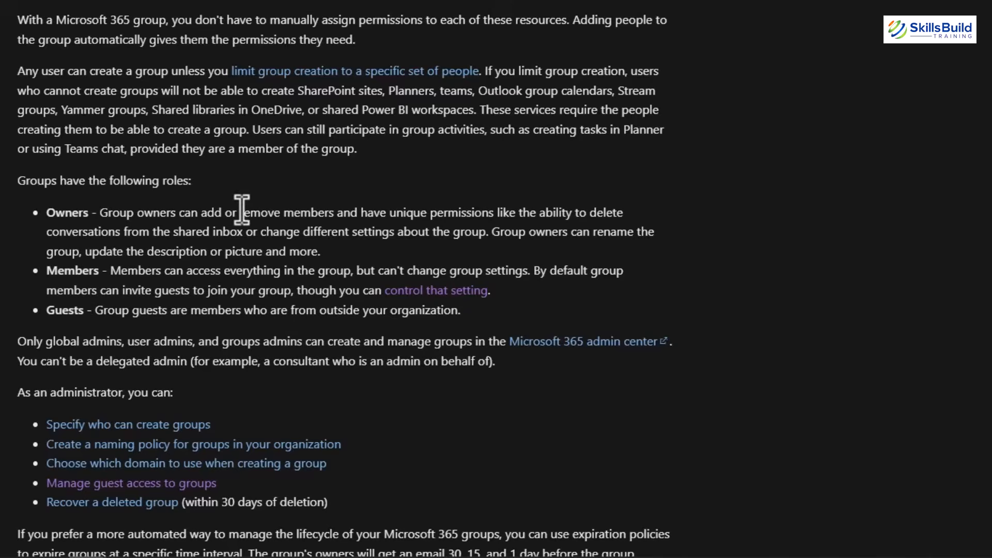
{"action": "scroll", "coordinate": [240, 210], "scroll_direction": "up", "scroll_amount": 4}
{"action": "scroll", "coordinate": [241, 210], "scroll_direction": "down", "scroll_amount": 12}
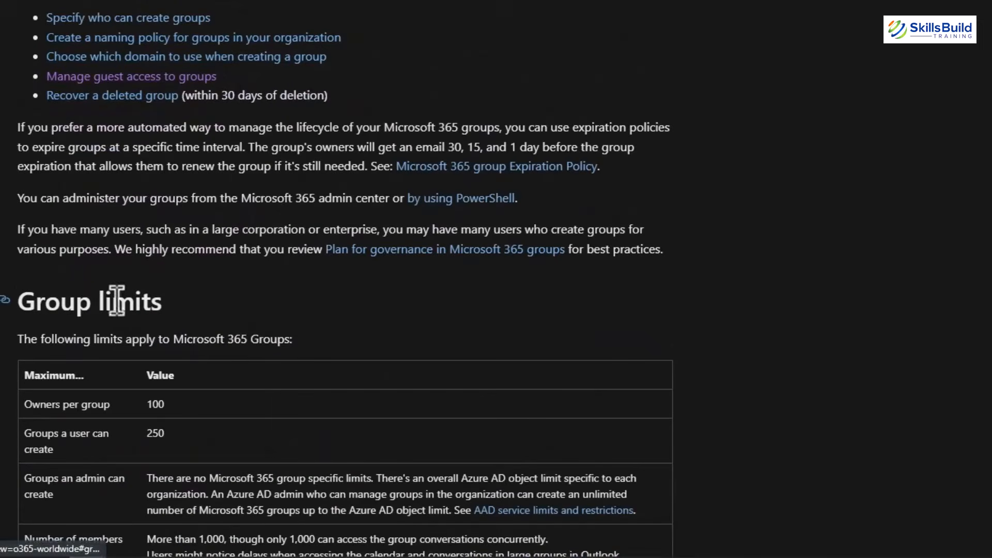
Review the Group limits table (7,000 groups per user, 50 GB mailbox), then return to the article top.
{"action": "scroll", "coordinate": [276, 308], "scroll_direction": "down", "scroll_amount": 4}
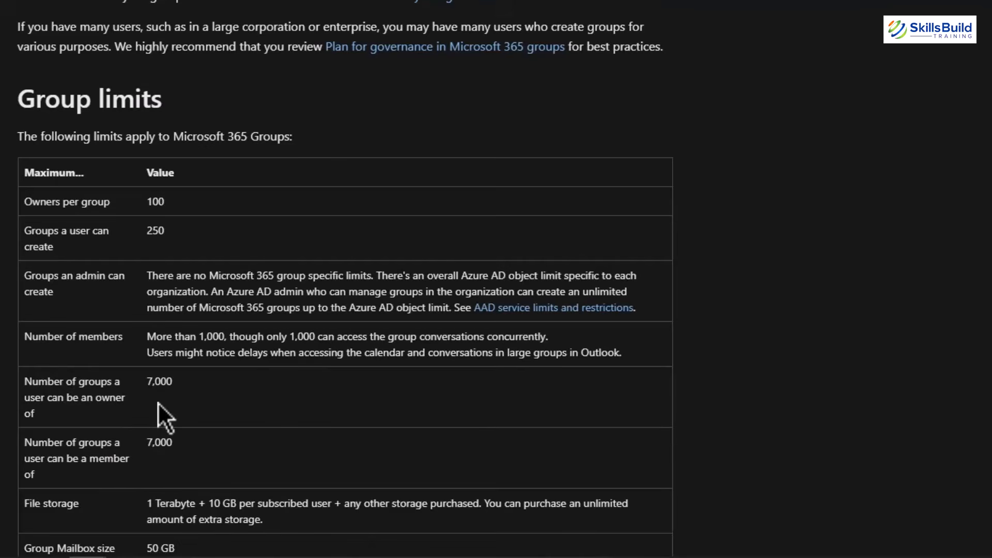
{"action": "scroll", "coordinate": [158, 403], "scroll_direction": "down", "scroll_amount": 4}
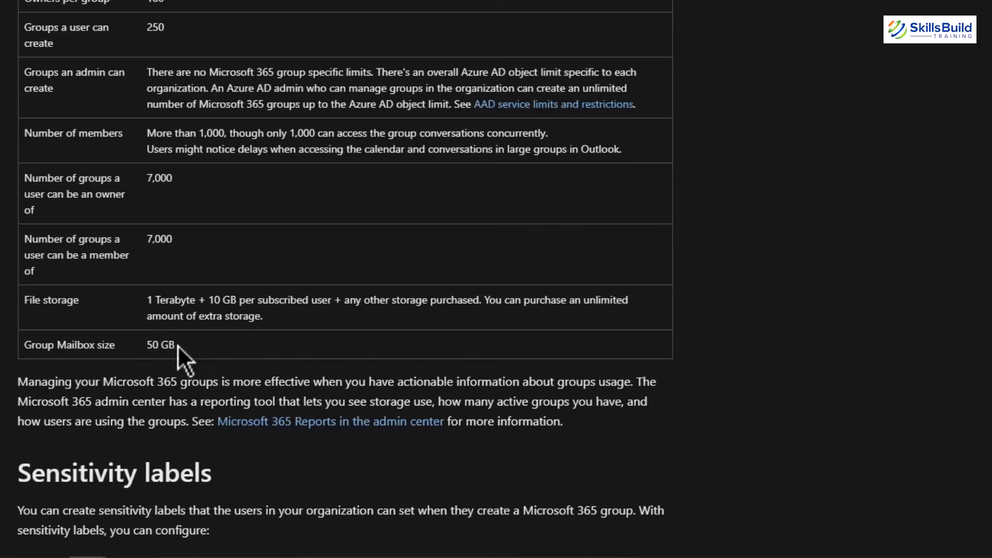
{"action": "scroll", "coordinate": [217, 342], "scroll_direction": "down", "scroll_amount": 4}
{"action": "scroll", "coordinate": [217, 342], "scroll_direction": "up", "scroll_amount": 4}
{"action": "scroll", "coordinate": [217, 354], "scroll_direction": "up", "scroll_amount": 18}
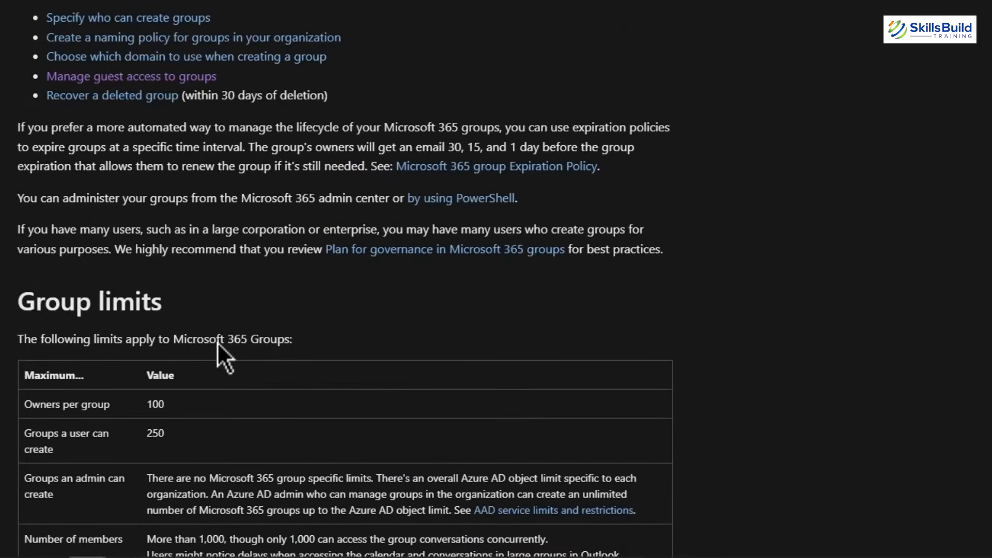
{"action": "scroll", "coordinate": [217, 342], "scroll_direction": "up", "scroll_amount": 1}
{"action": "scroll", "coordinate": [217, 343], "scroll_direction": "down", "scroll_amount": 5}
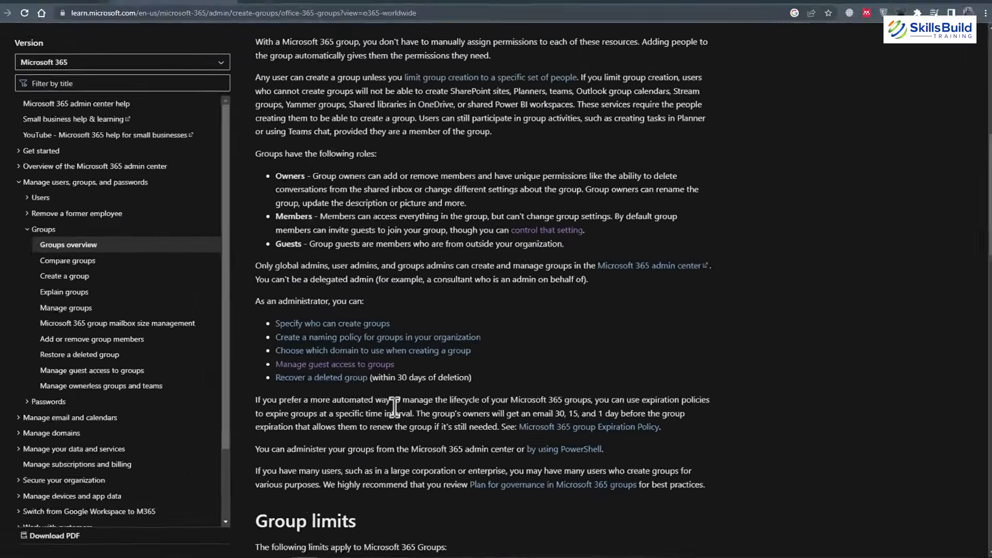
{"action": "scroll", "coordinate": [217, 342], "scroll_direction": "up", "scroll_amount": 8}
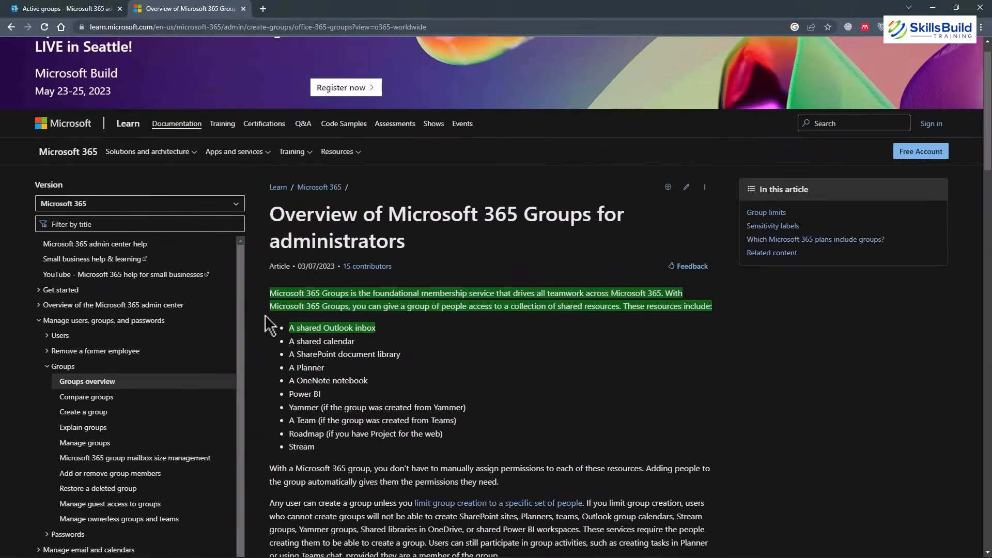
Close the Learn article and begin adding a new Microsoft 365 group.
{"action": "left_click", "coordinate": [243, 9]}
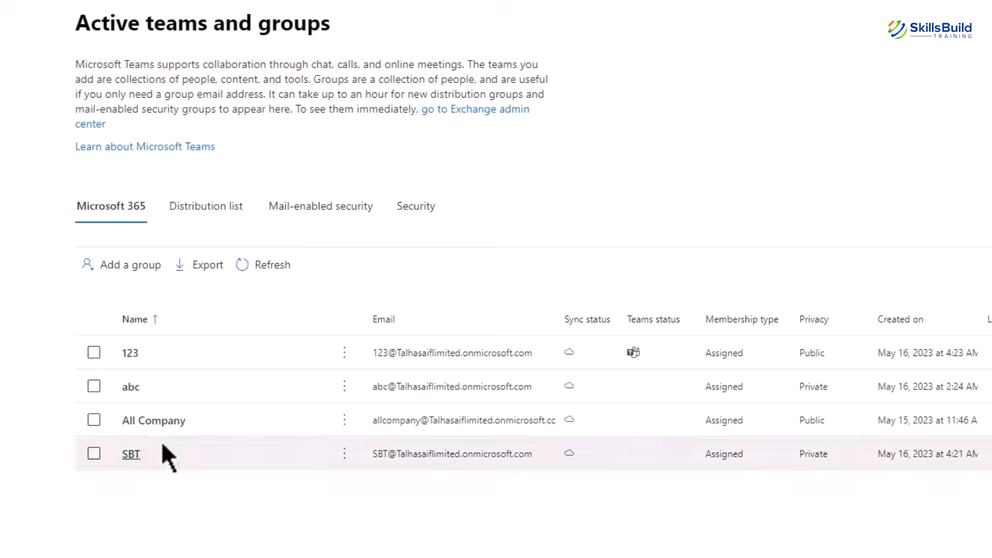
{"action": "left_click", "coordinate": [129, 270]}
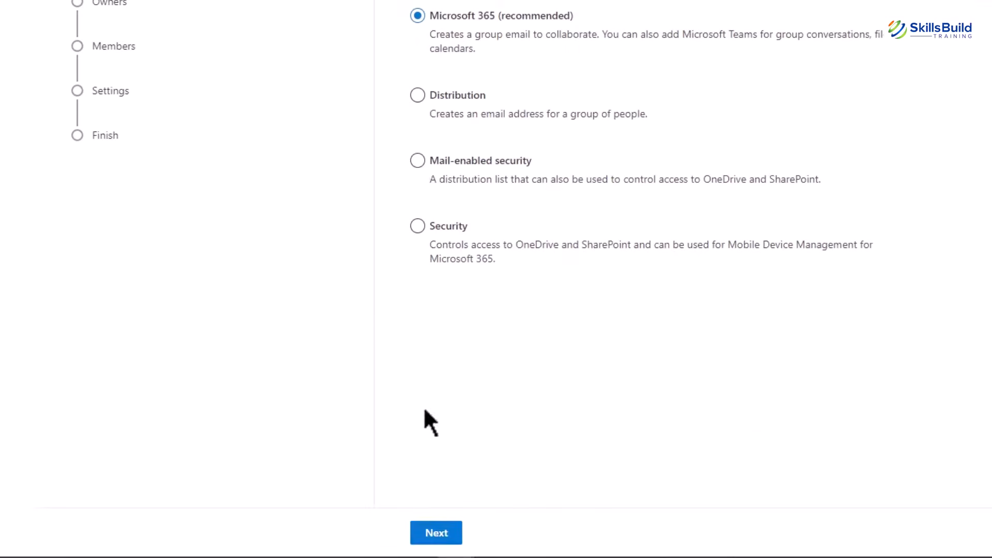
Keep the Microsoft 365 group type and name the new group 'Hr' on Basics.
{"action": "left_click", "coordinate": [437, 535]}
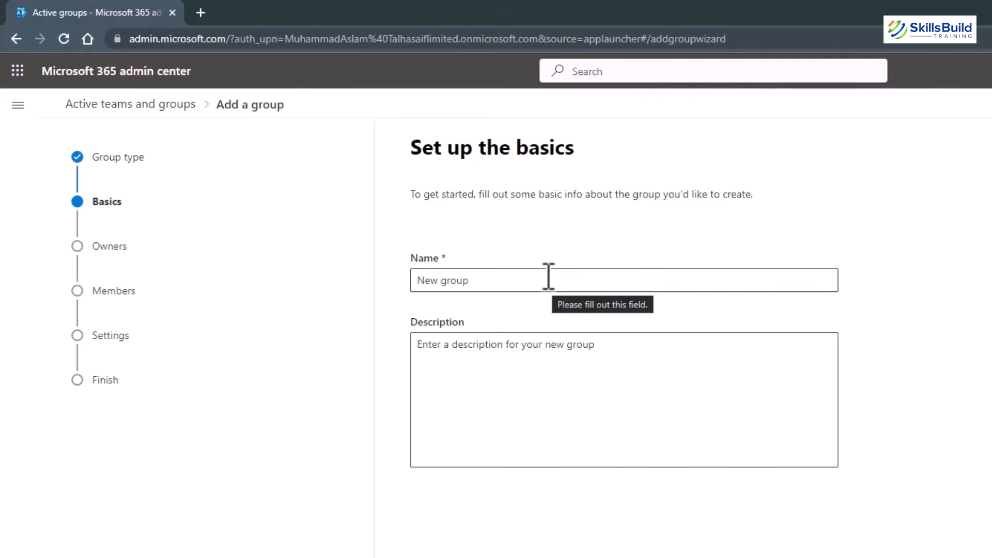
{"action": "left_click", "coordinate": [548, 277]}
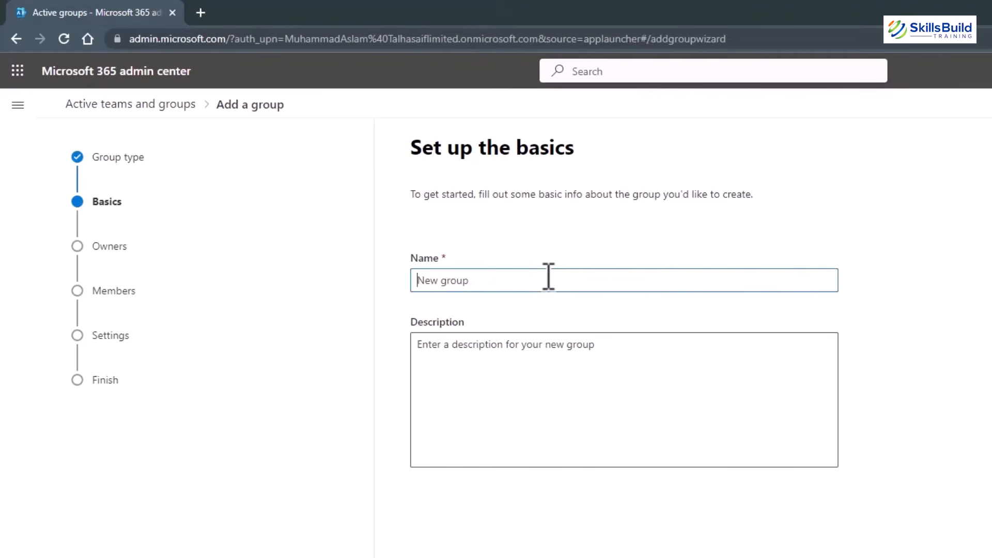
{"action": "type", "text": "H"}
{"action": "type", "text": "r"}
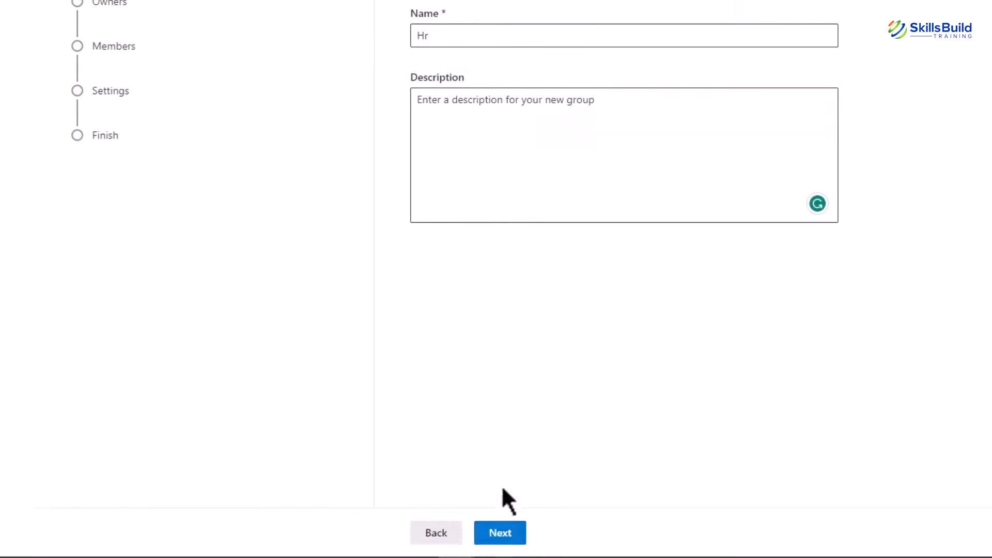
{"action": "left_click", "coordinate": [500, 535]}
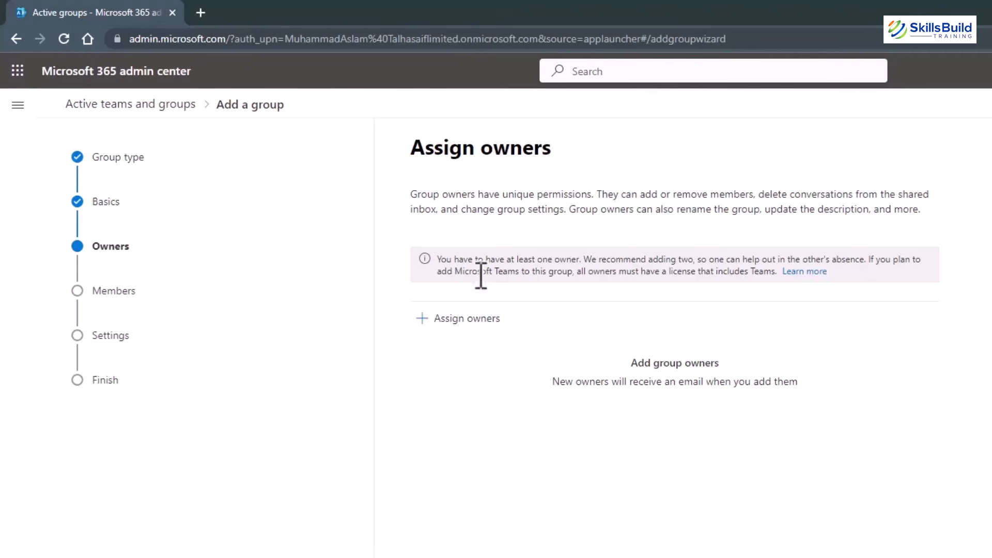
Assign the signed-in admin as the Hr group's single owner and move on to members.
{"action": "left_click", "coordinate": [443, 324]}
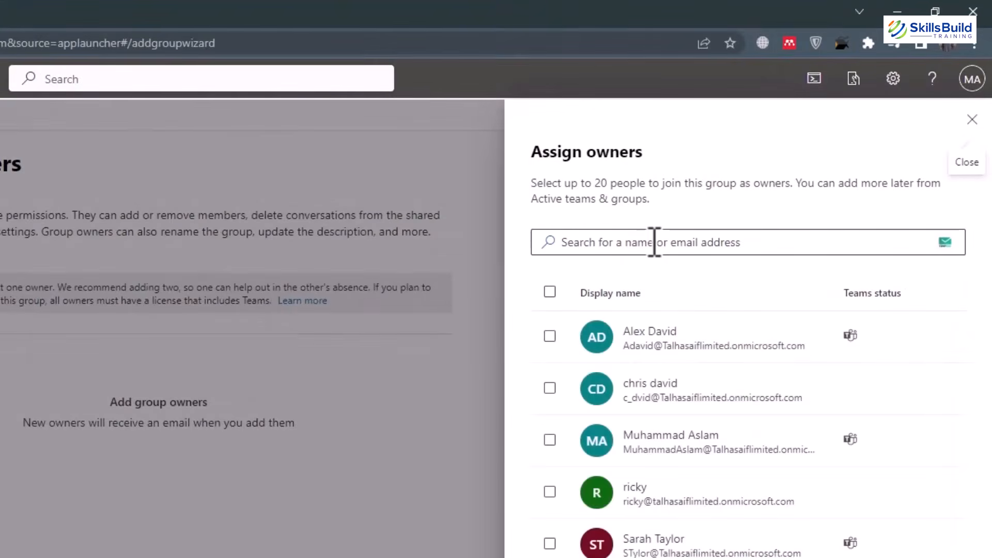
{"action": "left_click", "coordinate": [690, 441]}
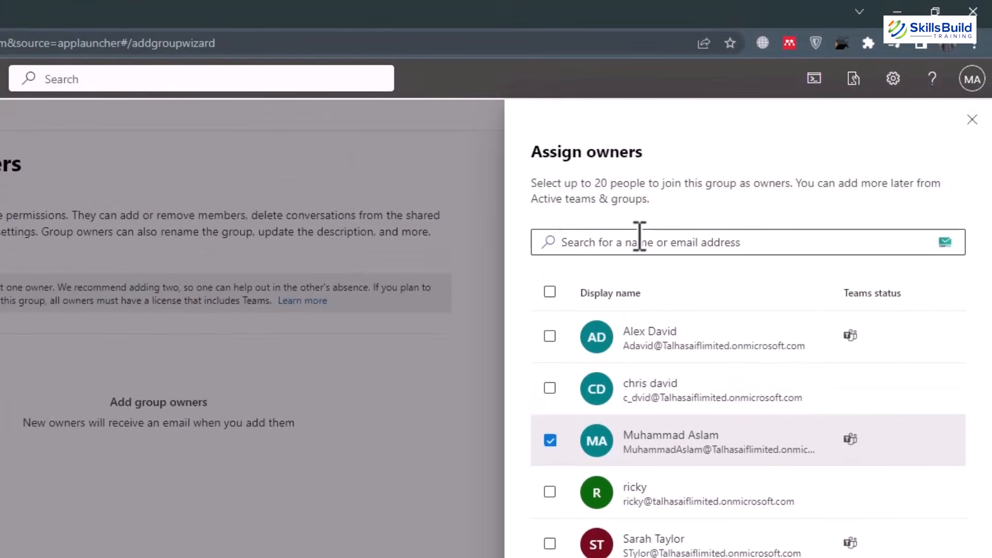
{"action": "left_click", "coordinate": [639, 242]}
{"action": "type", "text": "zubair"}
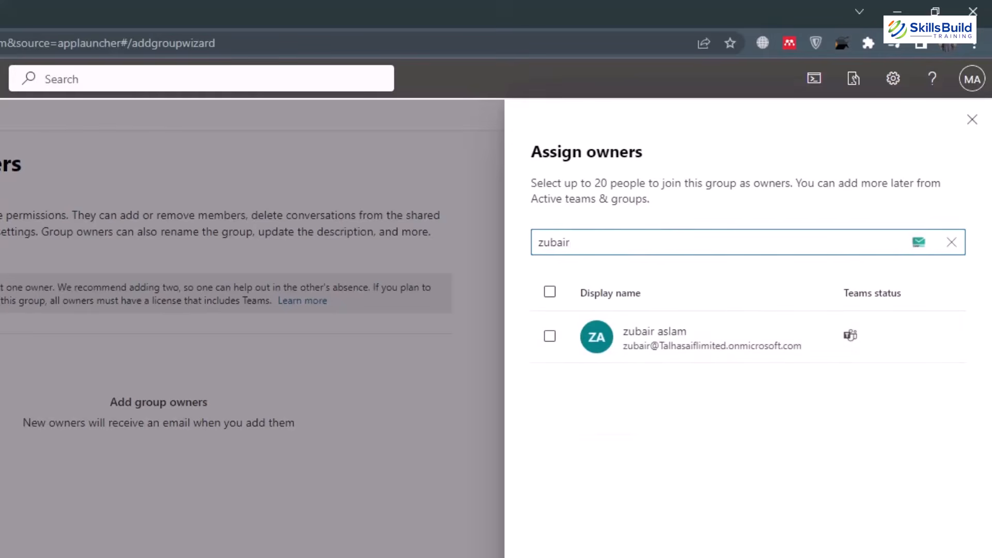
{"action": "left_click", "coordinate": [952, 242]}
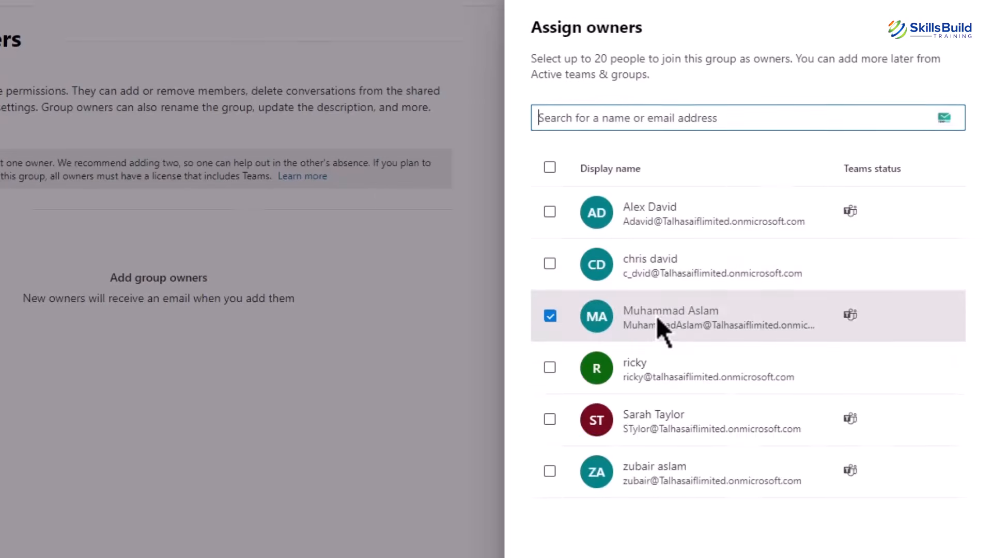
{"action": "left_click", "coordinate": [563, 541]}
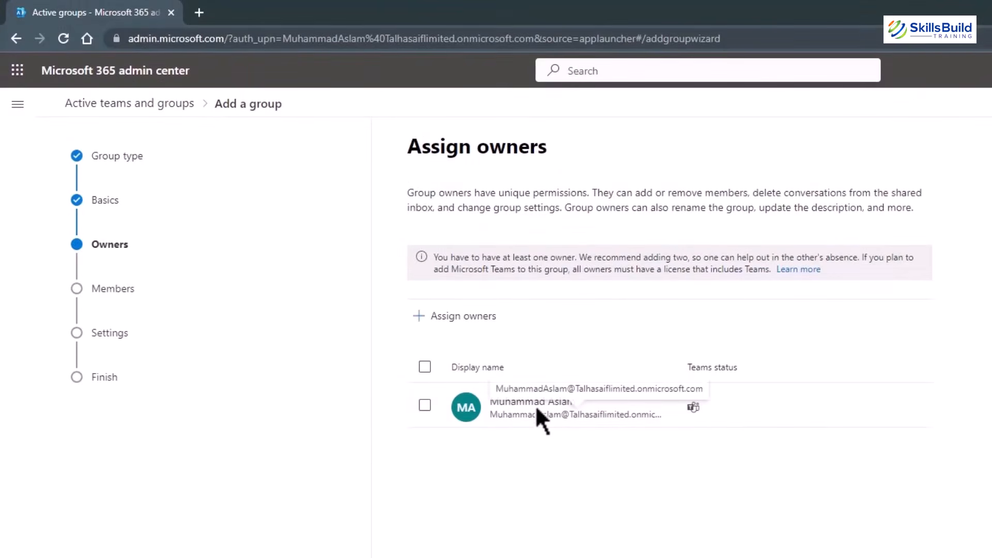
{"action": "left_click", "coordinate": [425, 405]}
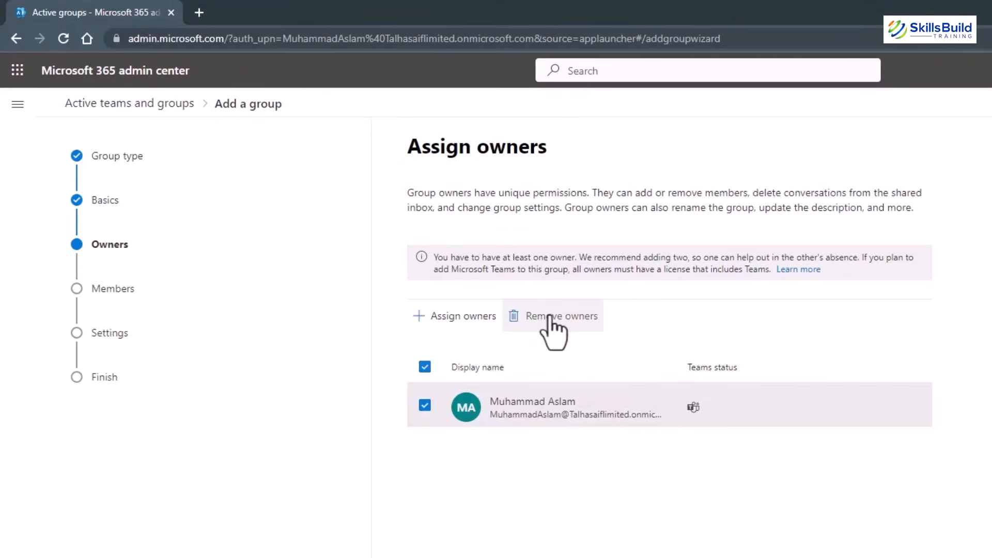
{"action": "left_click", "coordinate": [425, 406]}
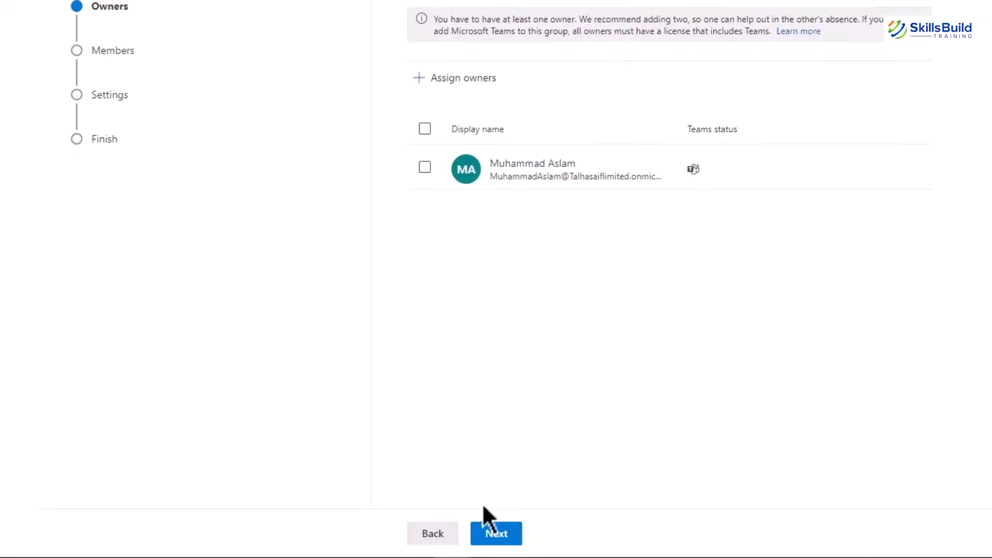
{"action": "left_click", "coordinate": [495, 539]}
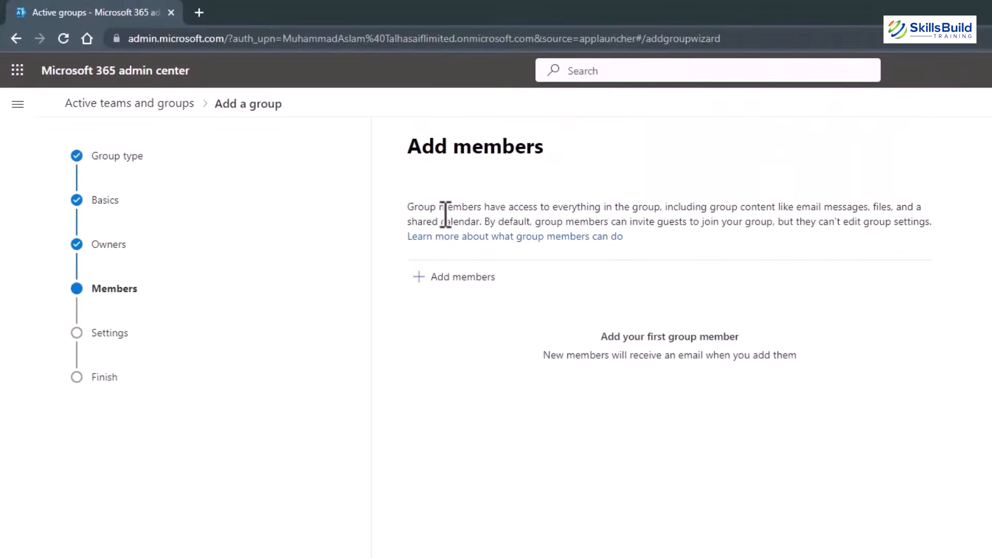
Add six users, excluding the owner, as Hr group members and continue to settings.
{"action": "left_click", "coordinate": [436, 279]}
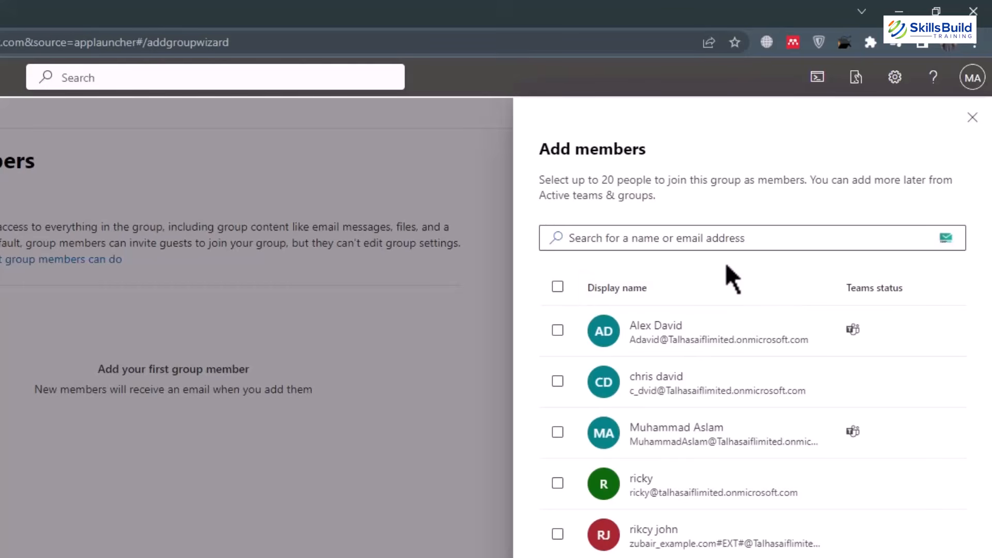
{"action": "left_click", "coordinate": [558, 330]}
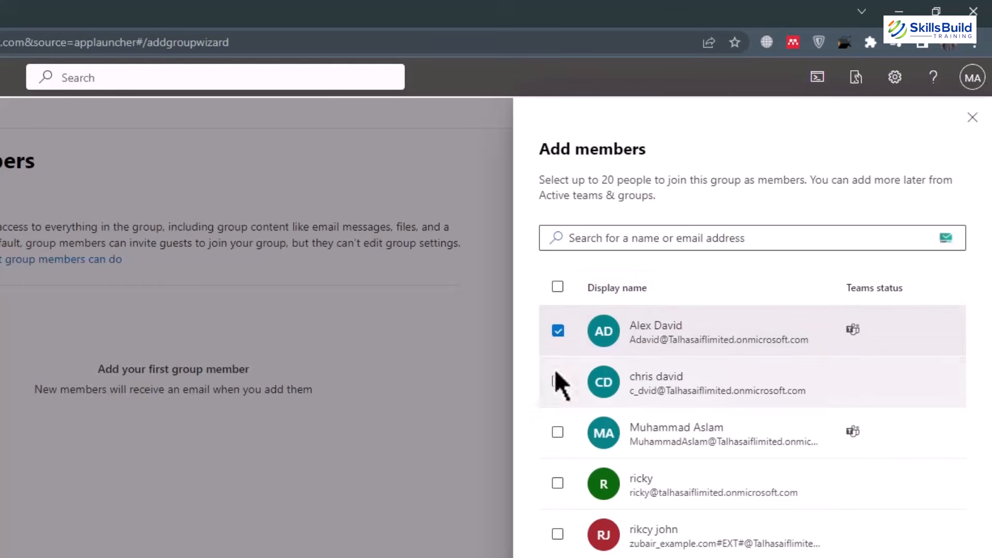
{"action": "left_click", "coordinate": [557, 382]}
{"action": "left_click", "coordinate": [557, 432]}
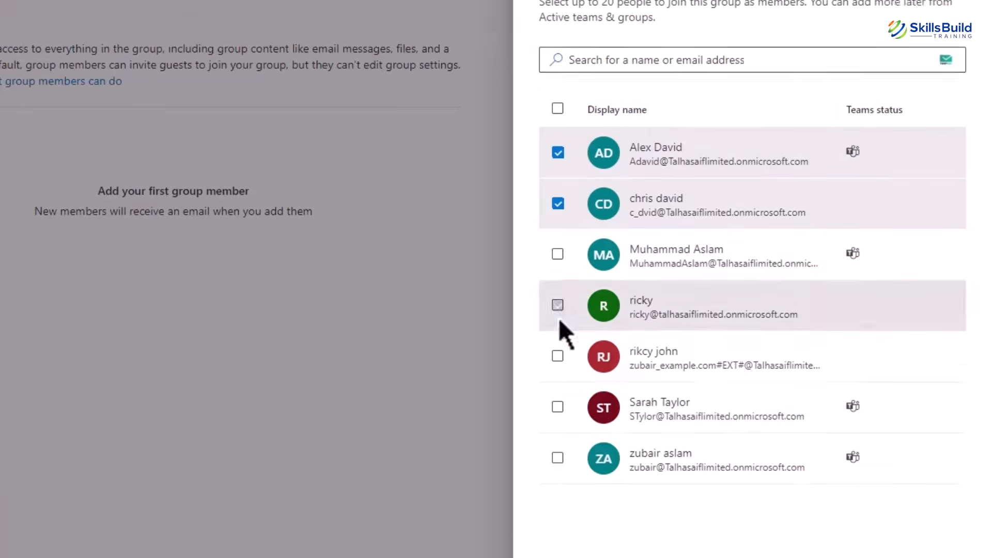
{"action": "left_click", "coordinate": [558, 483]}
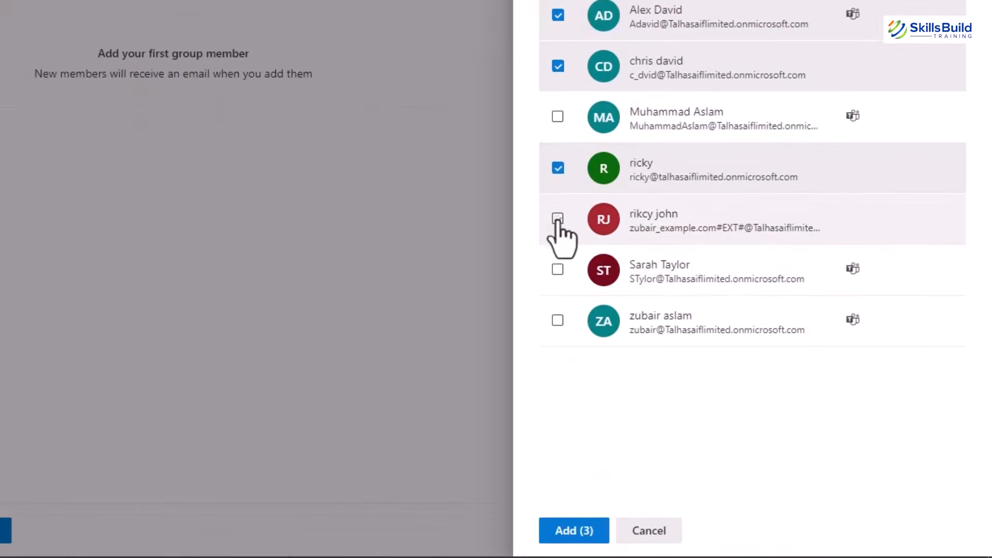
{"action": "left_click", "coordinate": [558, 320]}
{"action": "left_click", "coordinate": [558, 269]}
{"action": "left_click", "coordinate": [558, 219]}
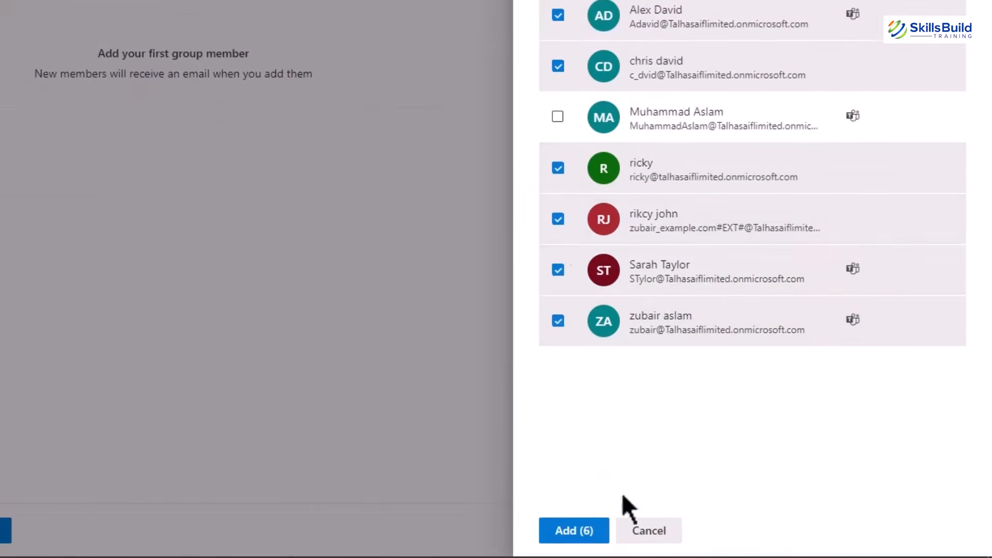
{"action": "left_click", "coordinate": [582, 520]}
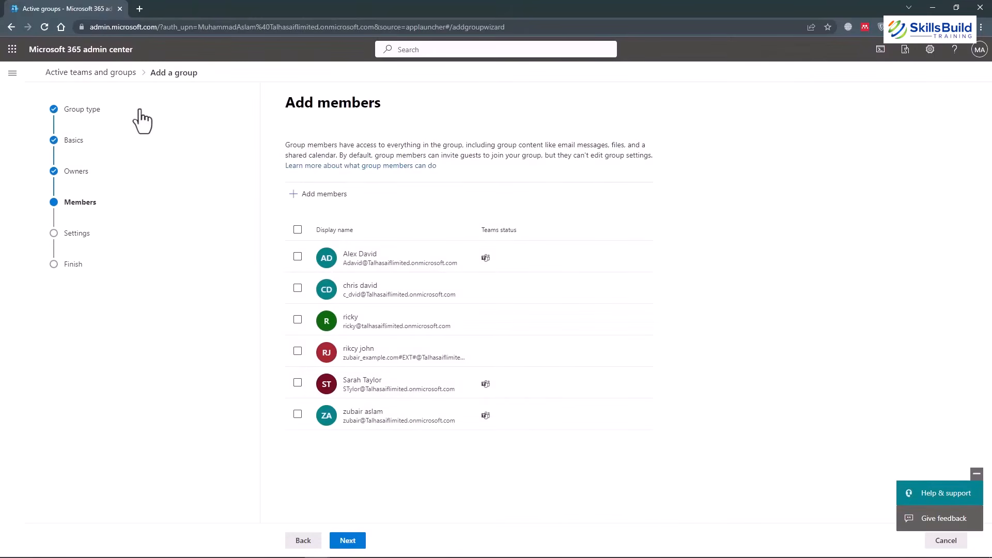
{"action": "left_click", "coordinate": [298, 257]}
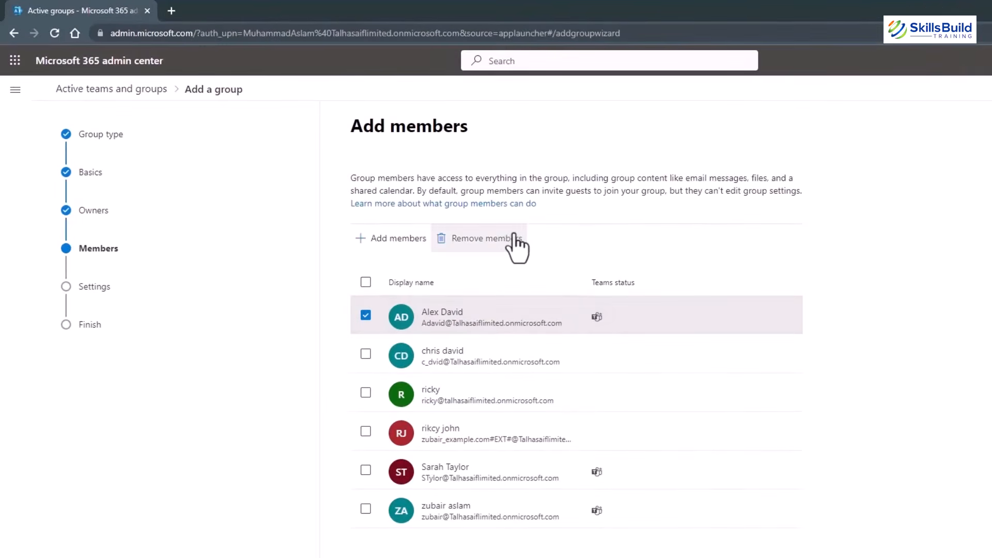
{"action": "left_click", "coordinate": [366, 315]}
{"action": "mouse_move", "coordinate": [601, 318]}
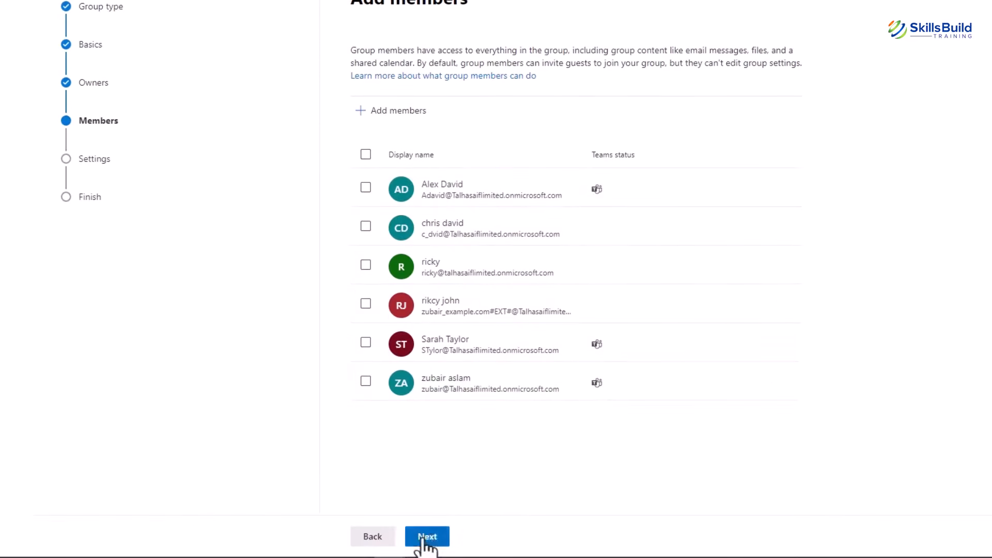
{"action": "left_click", "coordinate": [430, 526]}
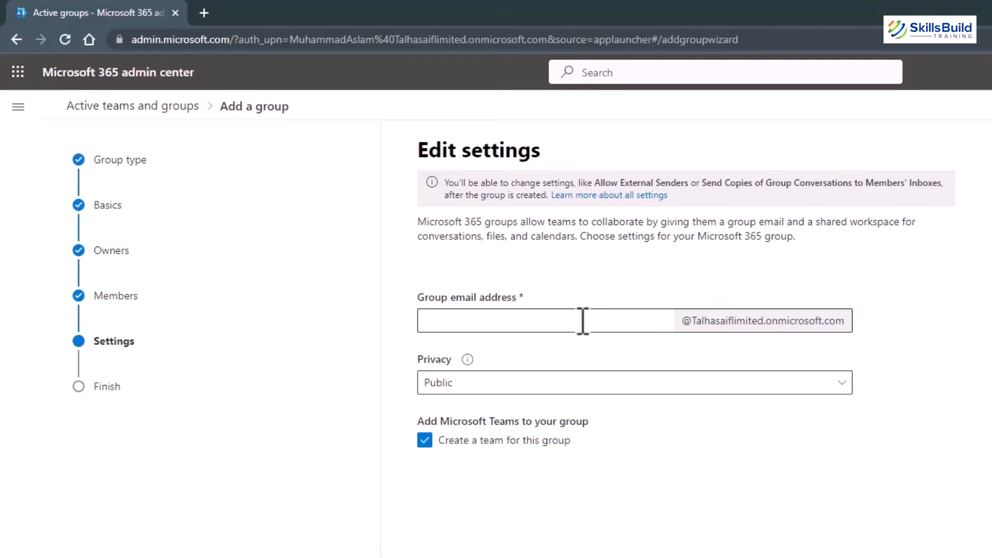
Set the group email to HR_operations and privacy to Private, keeping Teams enabled.
{"action": "left_click", "coordinate": [583, 320]}
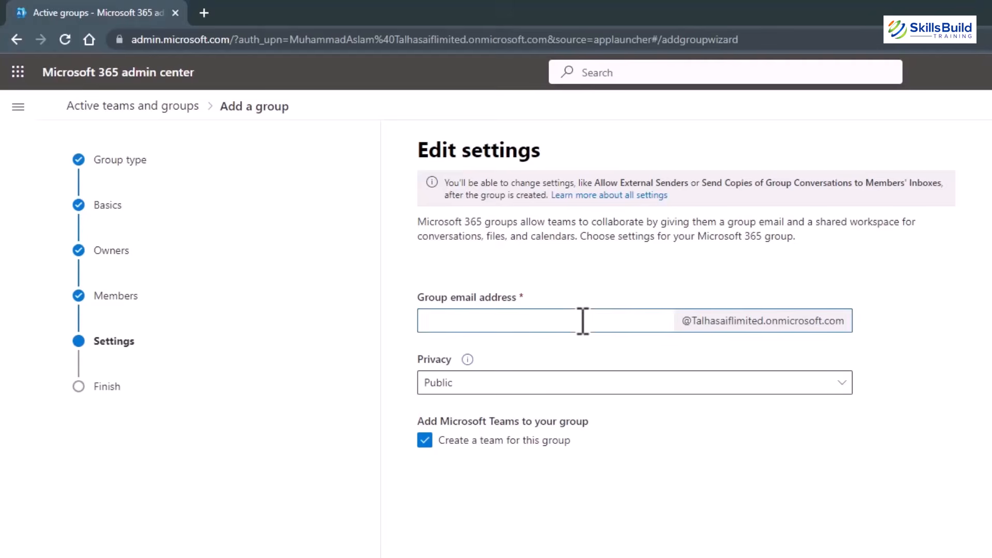
{"action": "type", "text": "HR_op"}
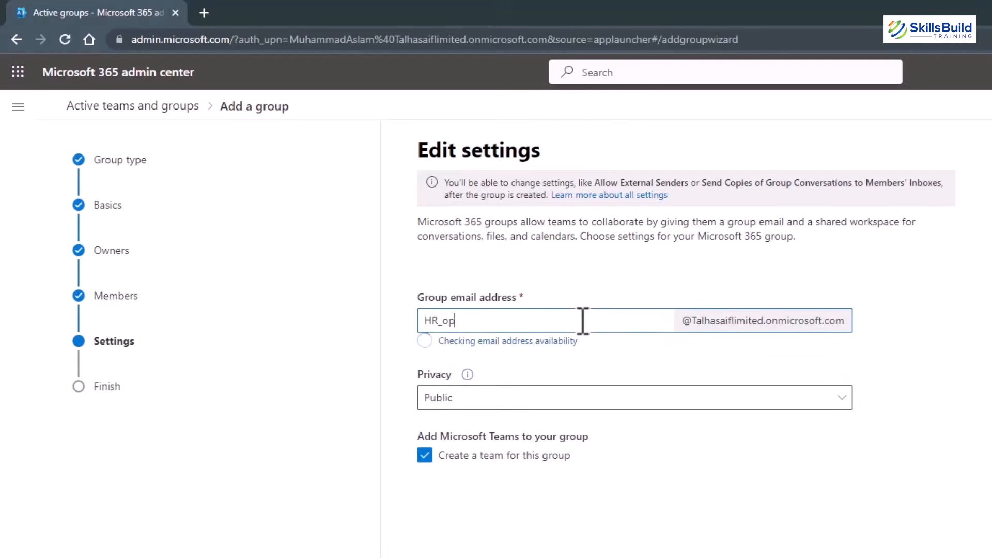
{"action": "type", "text": "erations"}
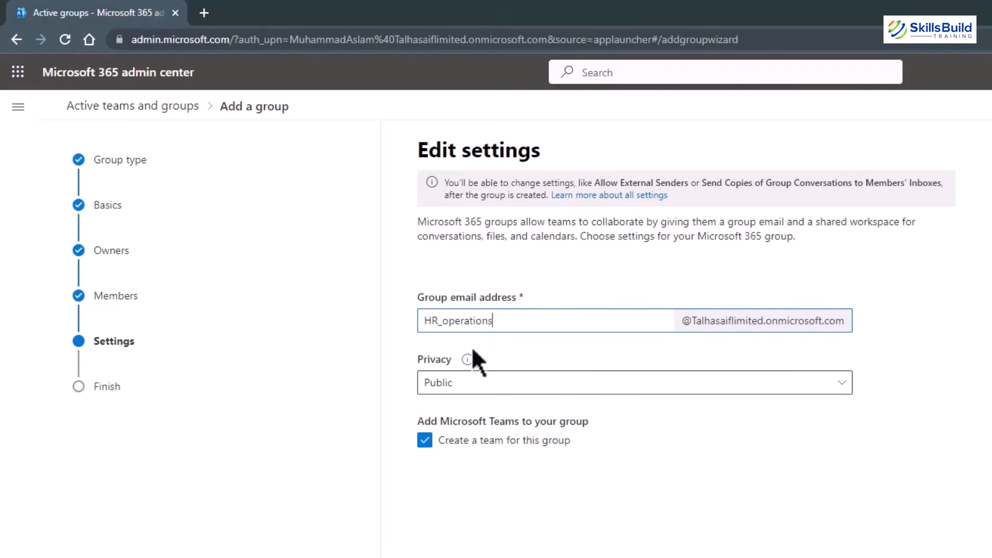
{"action": "left_click", "coordinate": [576, 389]}
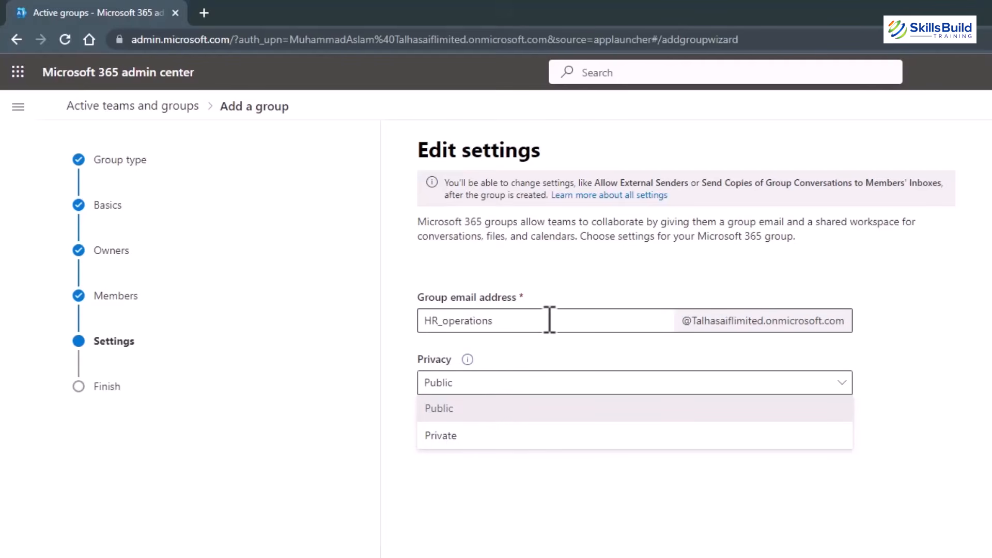
{"action": "left_click", "coordinate": [468, 437]}
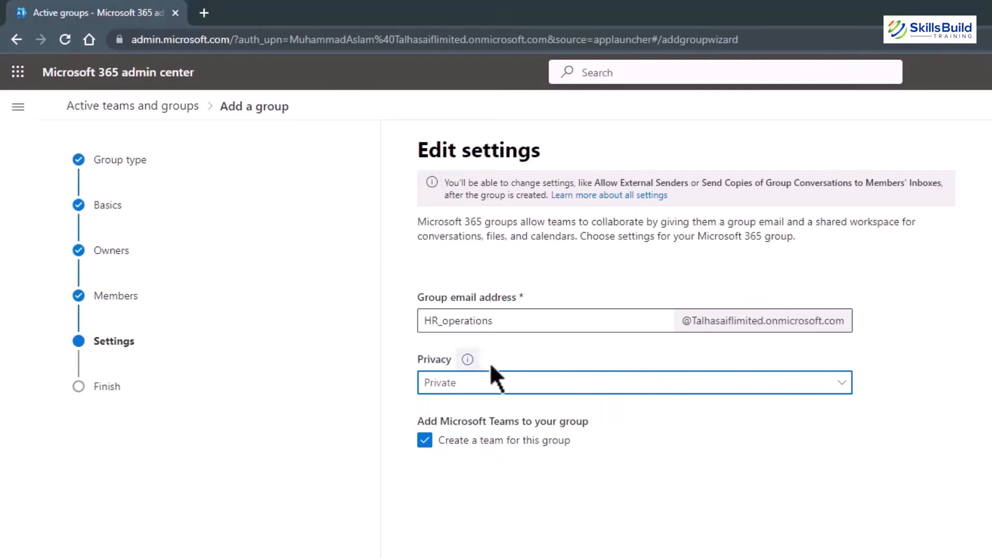
{"action": "left_click", "coordinate": [469, 359]}
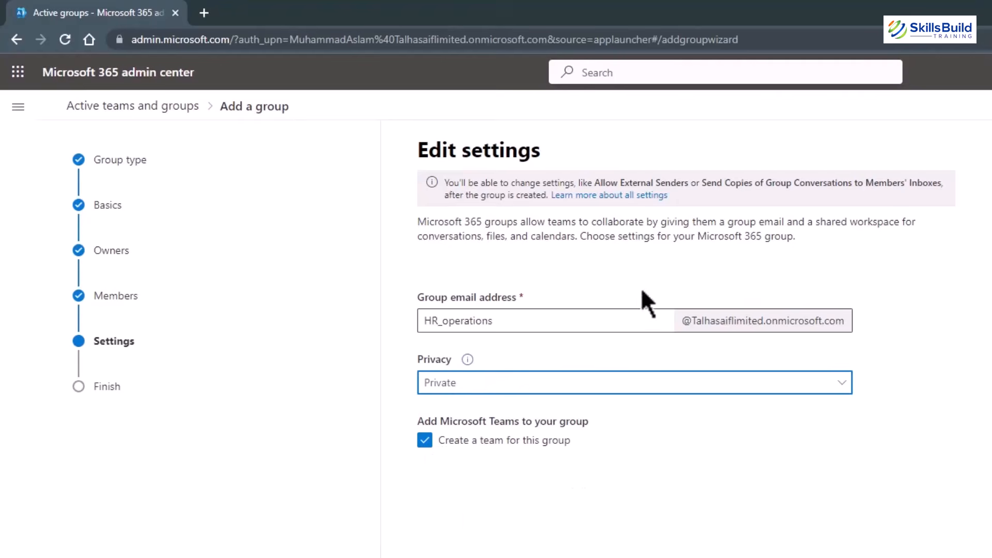
{"action": "left_click", "coordinate": [507, 535]}
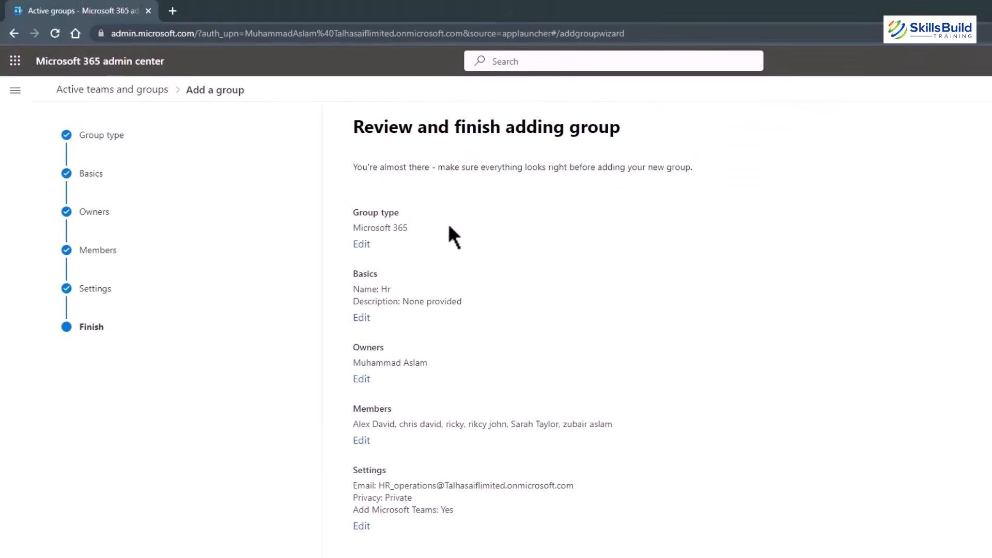
Create the Hr group from the Review and finish page.
{"action": "left_click", "coordinate": [605, 530]}
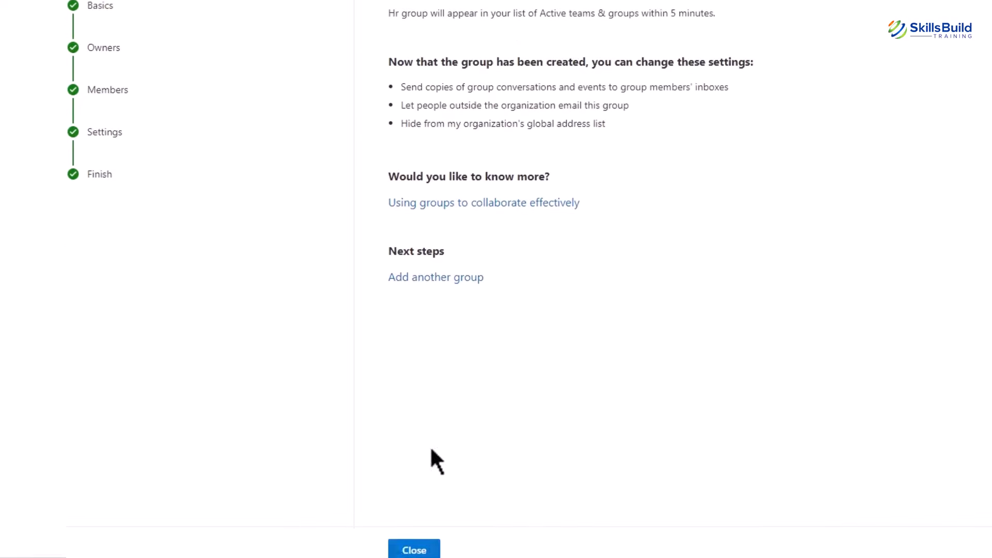
Close the finished wizard and open the Hr group's details pane from the groups list.
{"action": "left_click", "coordinate": [403, 538]}
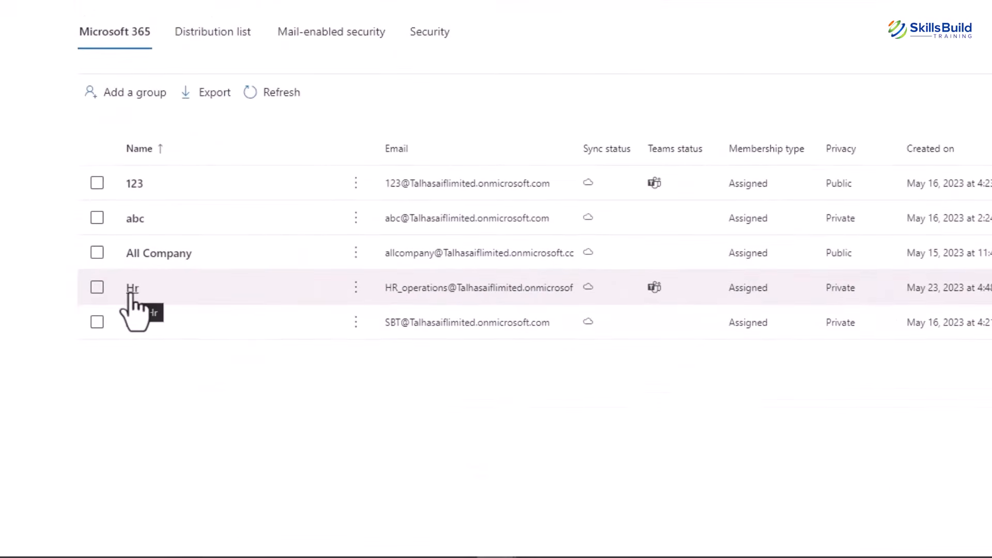
{"action": "left_click", "coordinate": [356, 288]}
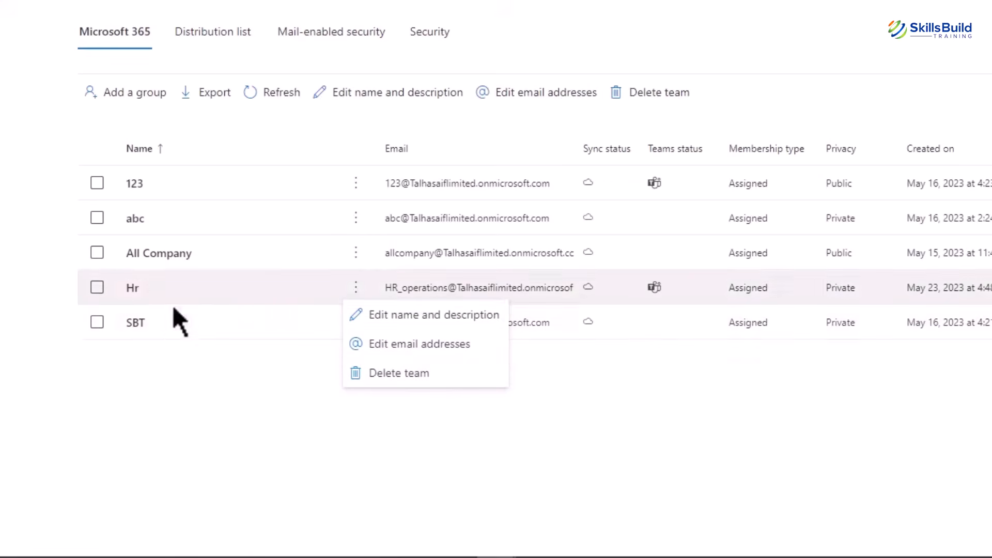
{"action": "left_click", "coordinate": [132, 289]}
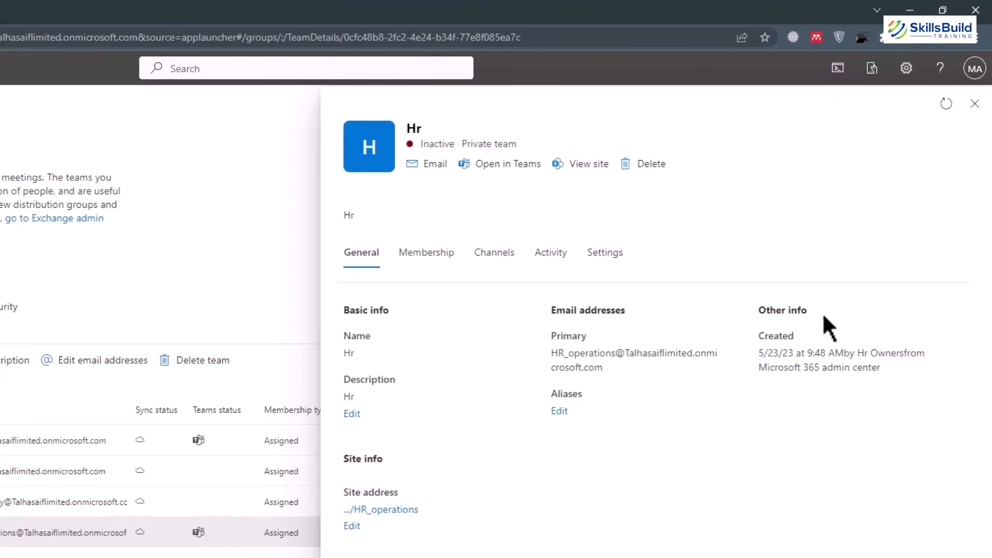
Add Human_Resource as an extra email alias for the Hr team and save.
{"action": "left_click", "coordinate": [561, 412]}
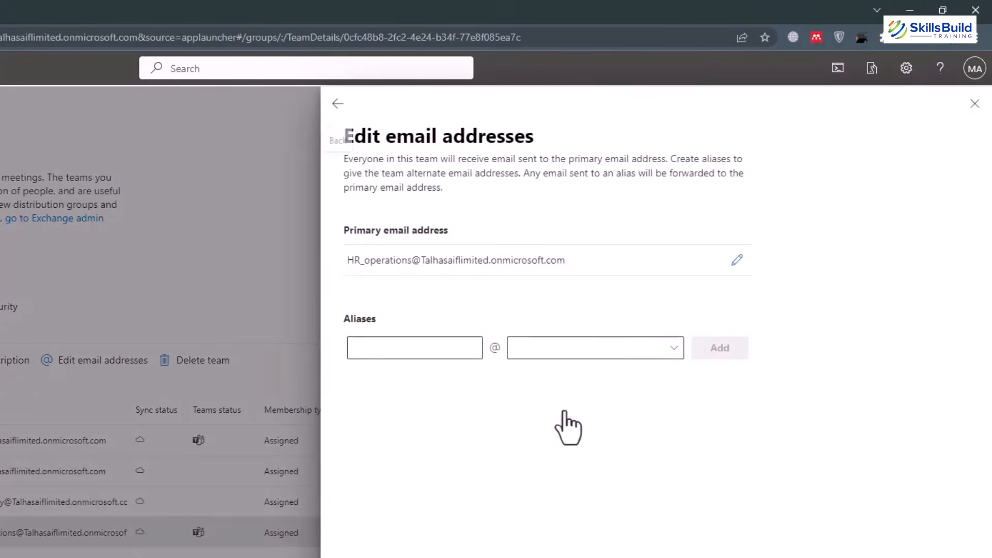
{"action": "left_click", "coordinate": [447, 346]}
{"action": "type", "text": "Human_"}
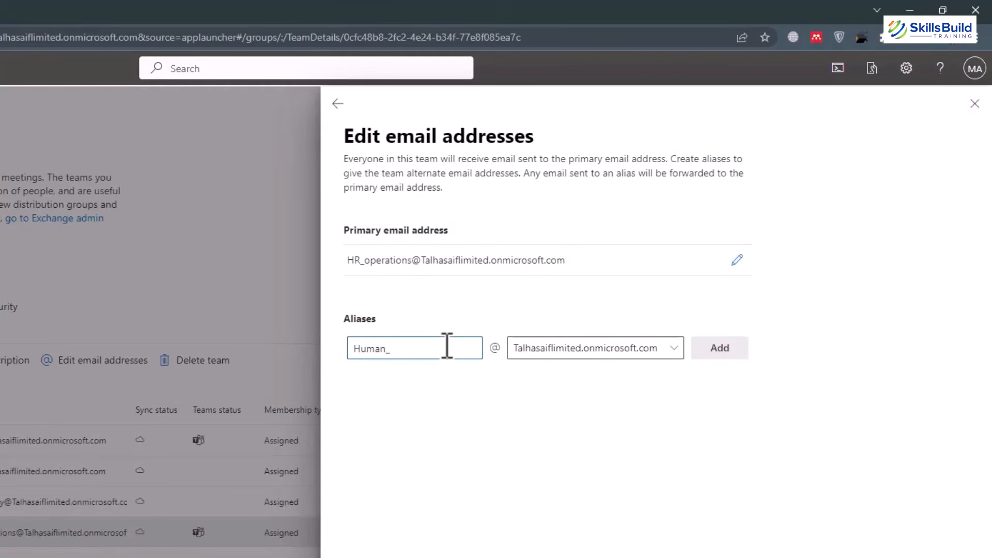
{"action": "type", "text": "Resource"}
{"action": "left_click", "coordinate": [719, 351]}
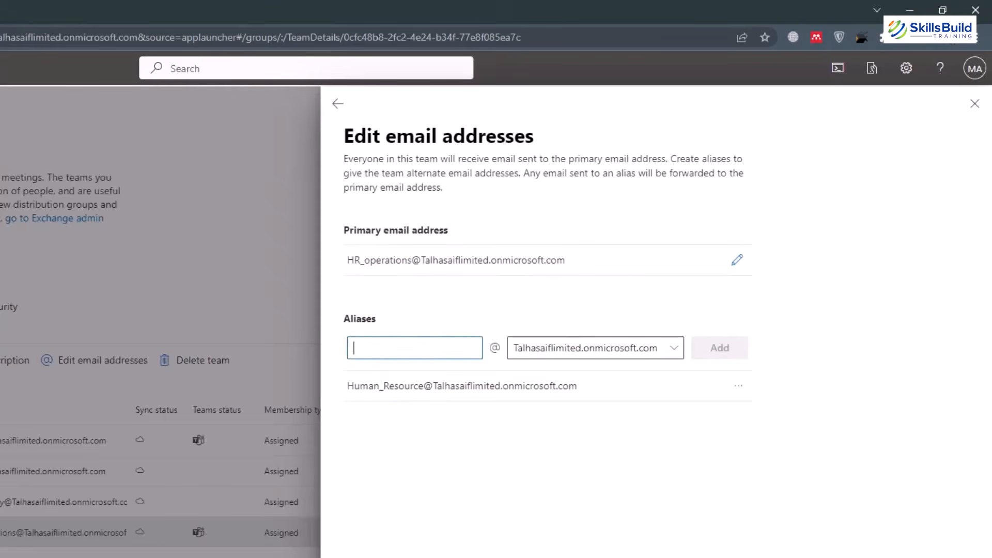
{"action": "left_click", "coordinate": [364, 538]}
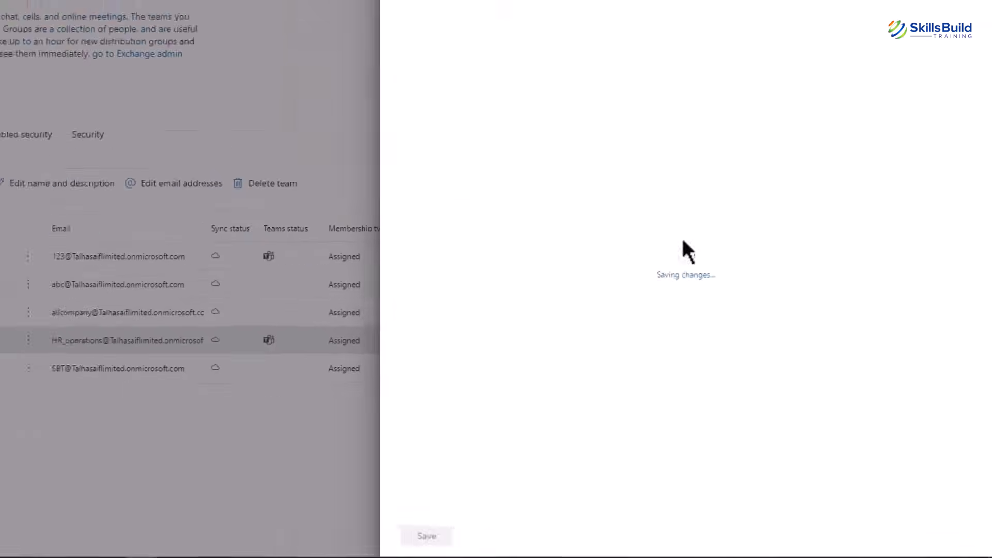
{"action": "left_click", "coordinate": [514, 75]}
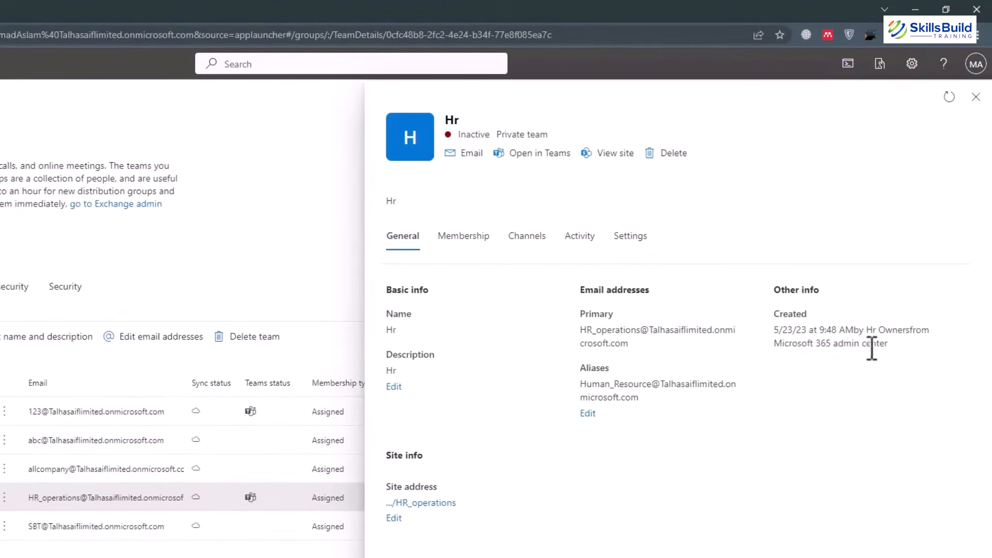
Check Hr's members and site visitors (none), read the permissions note, then view channels.
{"action": "left_click", "coordinate": [449, 239]}
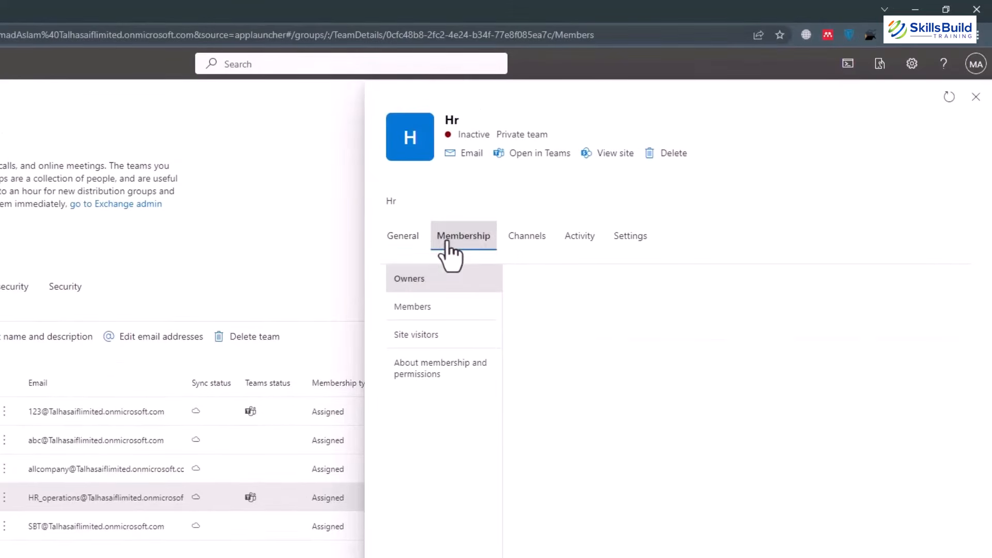
{"action": "left_click", "coordinate": [442, 313]}
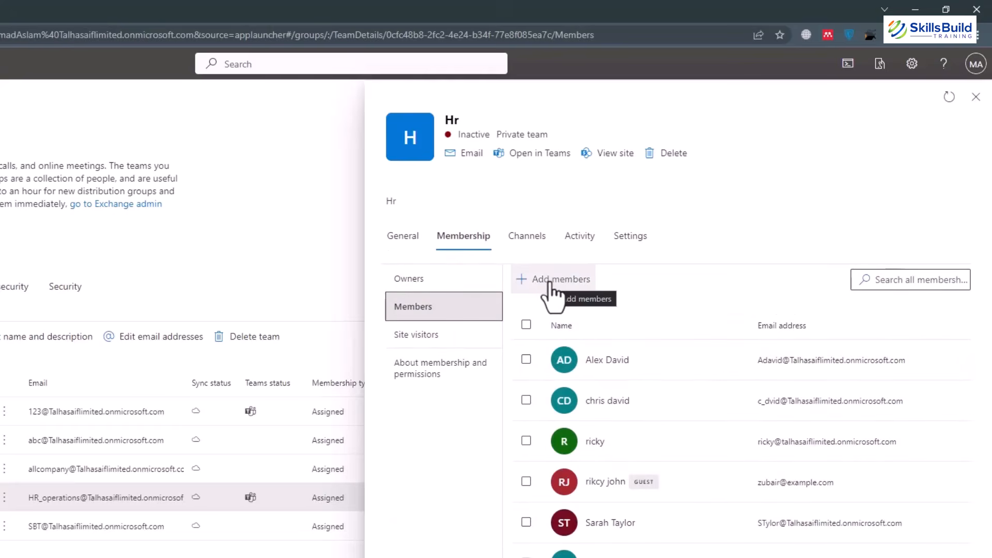
{"action": "left_click", "coordinate": [441, 341]}
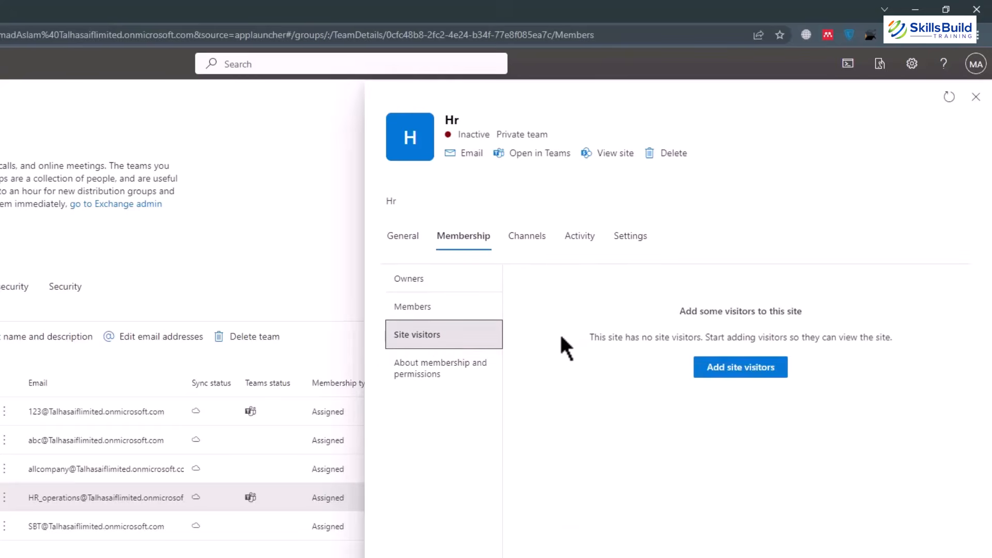
{"action": "left_click", "coordinate": [724, 371]}
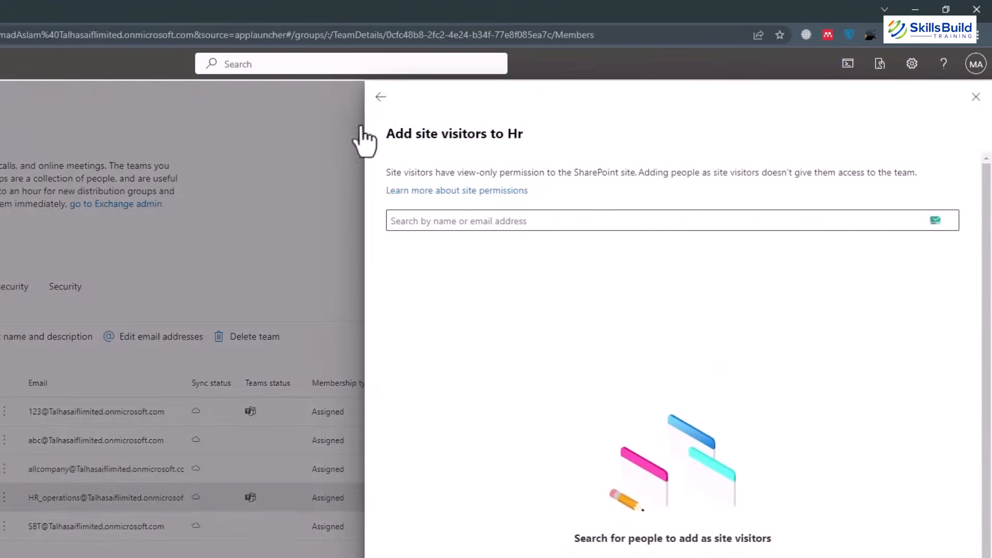
{"action": "left_click", "coordinate": [380, 98]}
{"action": "left_click", "coordinate": [441, 370]}
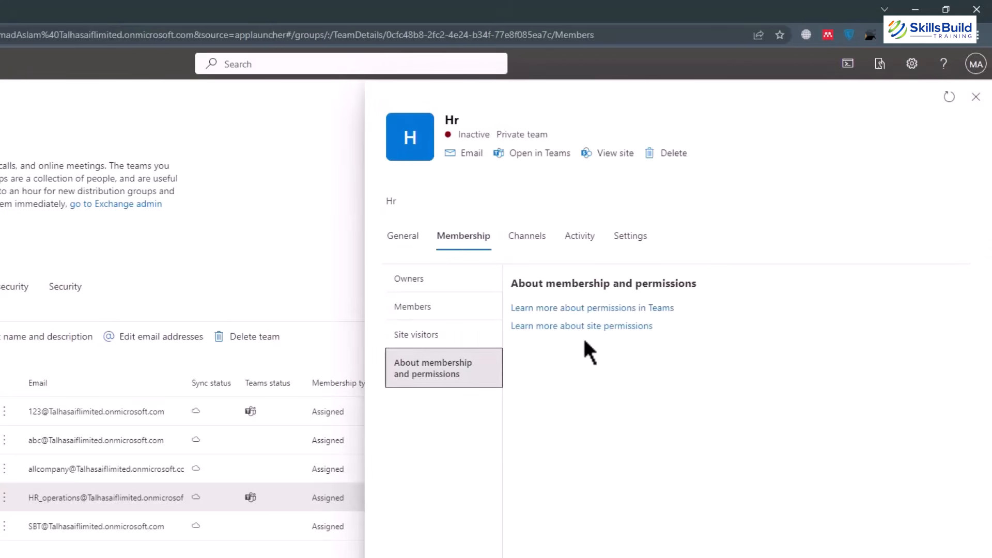
{"action": "left_click", "coordinate": [527, 239]}
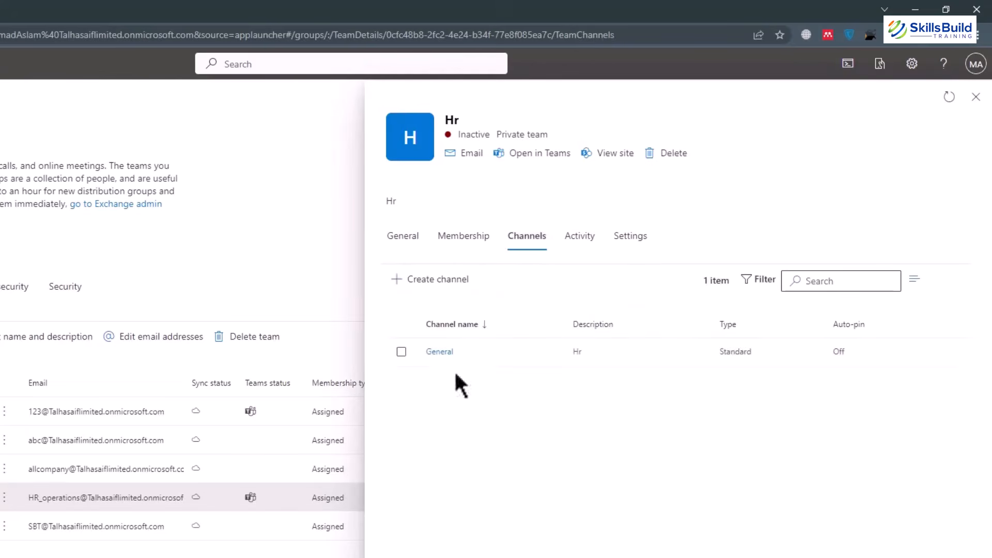
Inspect the General channel, then Hr's activity: Inactive, last active over 180 days ago.
{"action": "left_click", "coordinate": [437, 352]}
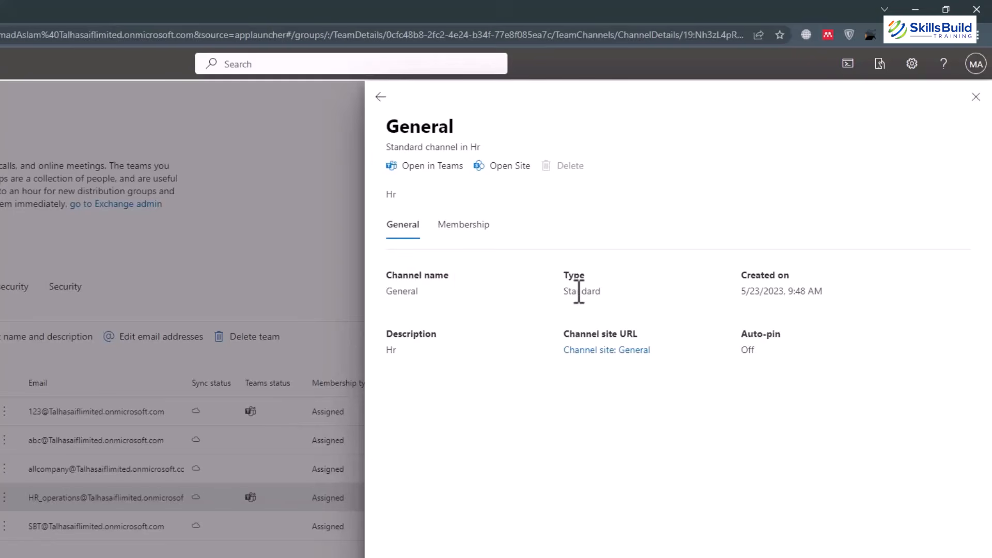
{"action": "left_click", "coordinate": [381, 98]}
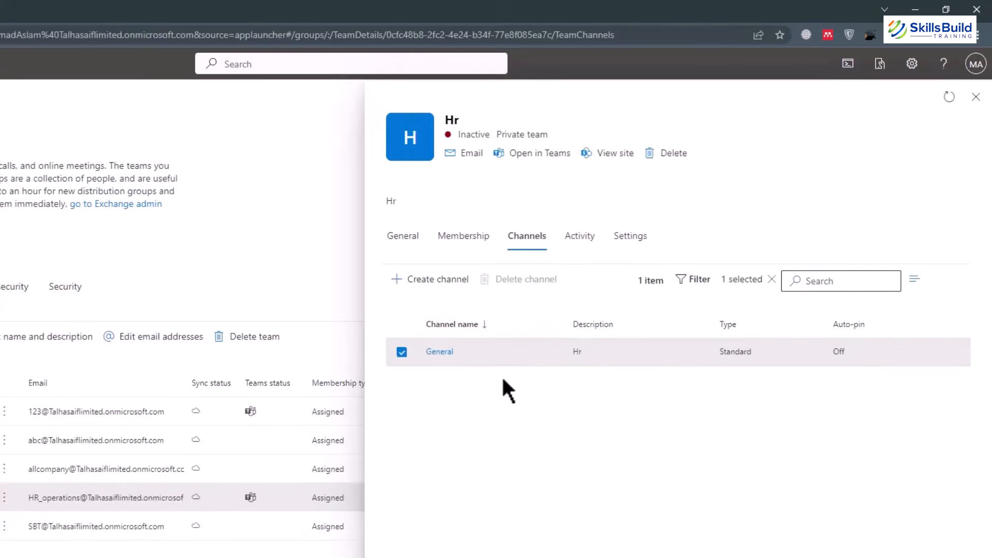
{"action": "left_click", "coordinate": [589, 246]}
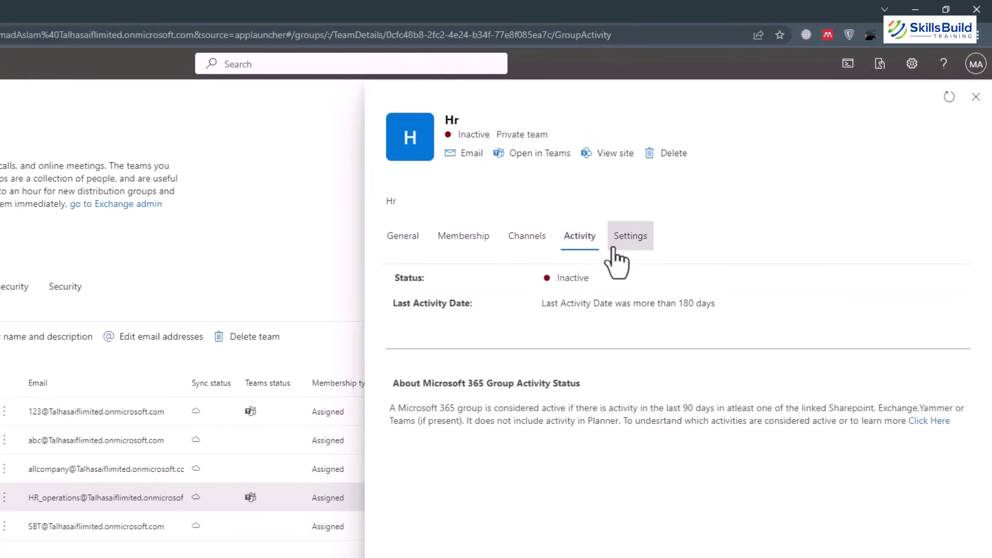
{"action": "left_click", "coordinate": [623, 248]}
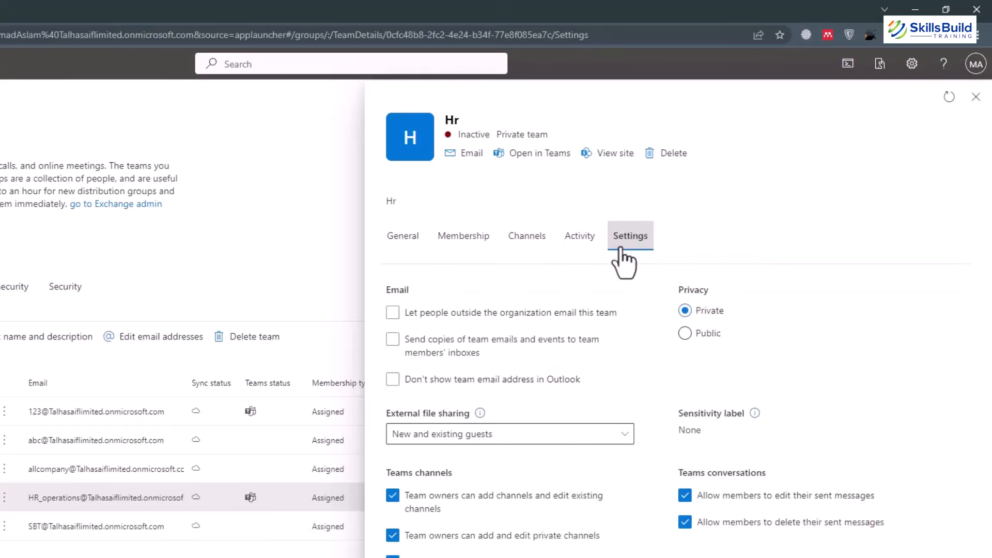
Enable outside email to the Hr team and copies of team emails and events to members' inboxes.
{"action": "left_click", "coordinate": [414, 316]}
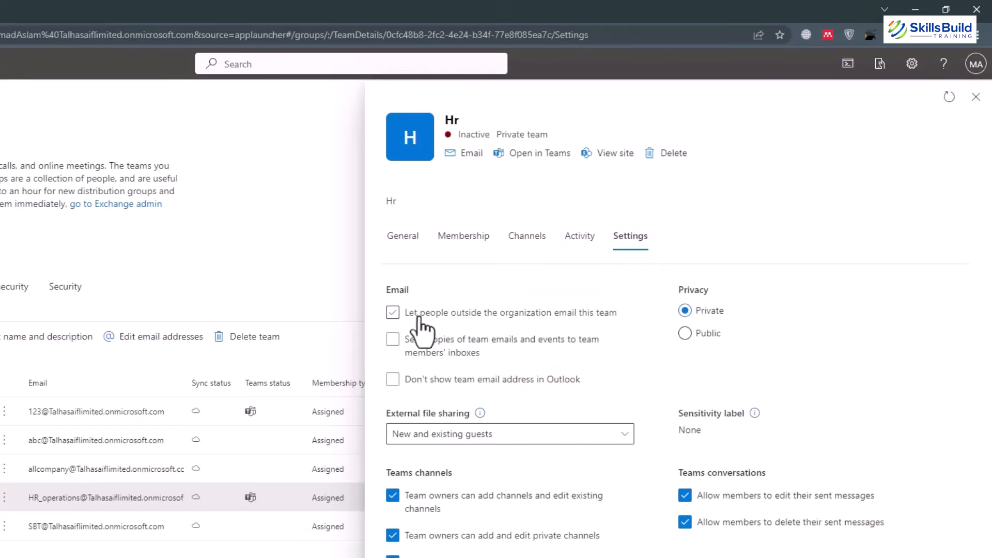
{"action": "left_click", "coordinate": [598, 319]}
{"action": "left_click", "coordinate": [394, 336]}
{"action": "left_click", "coordinate": [490, 361]}
{"action": "left_click", "coordinate": [391, 339]}
{"action": "left_click", "coordinate": [393, 339]}
{"action": "left_click", "coordinate": [392, 314]}
Set the Hr team's external file sharing to 'Only people in your organization'.
{"action": "left_click", "coordinate": [613, 435]}
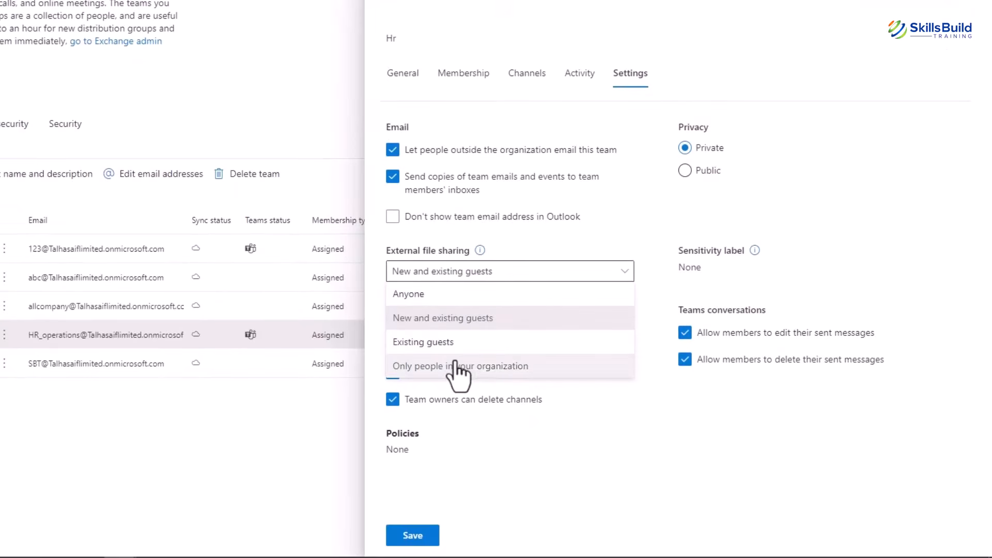
{"action": "left_click", "coordinate": [490, 368]}
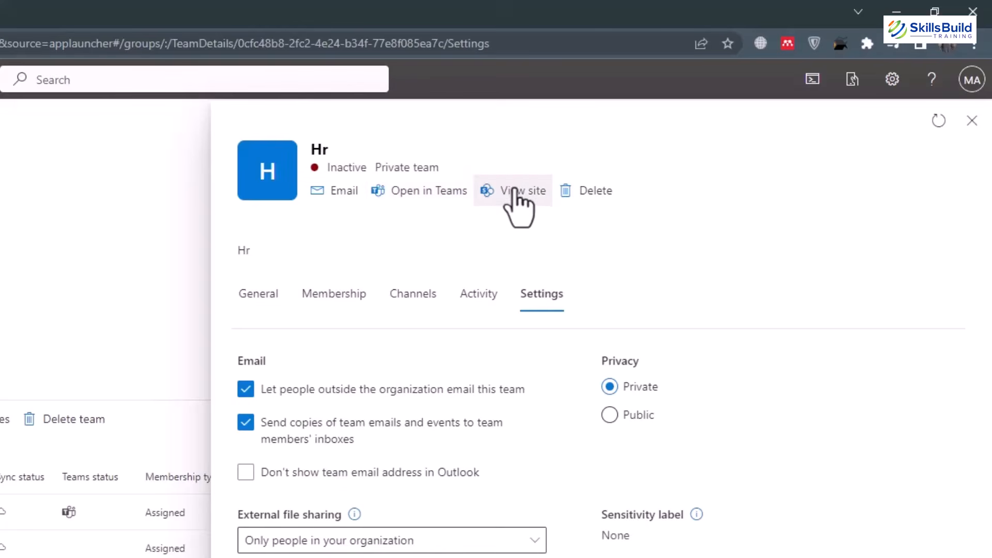
Delete the Hr team with Delete team, then navigate to Teams & groups > Deleted groups.
{"action": "left_click", "coordinate": [584, 192]}
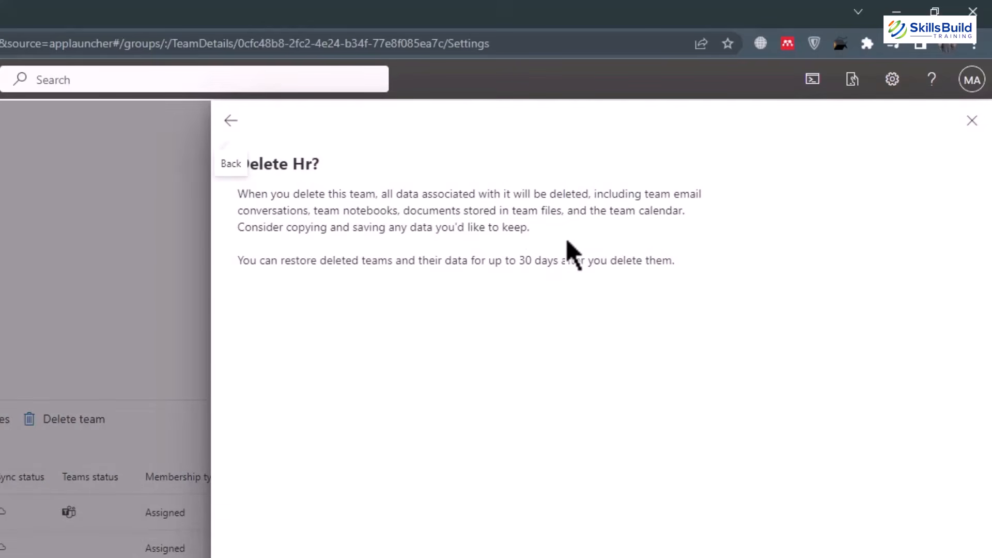
{"action": "left_click", "coordinate": [290, 532]}
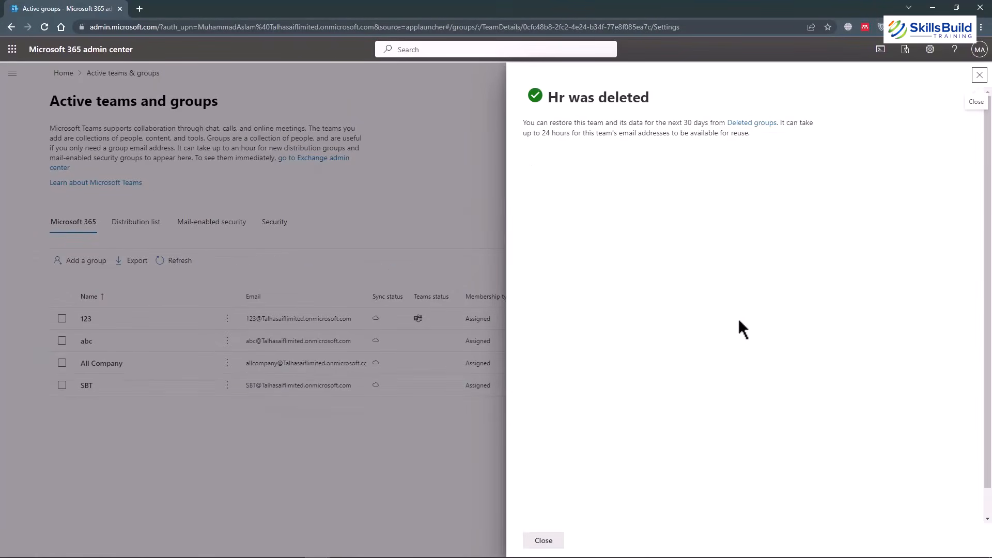
{"action": "left_click", "coordinate": [541, 543]}
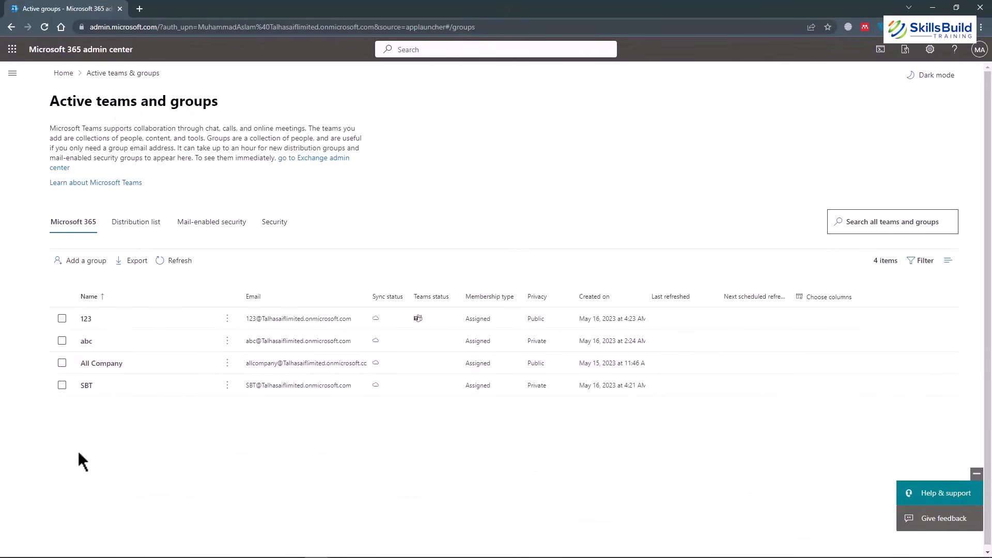
{"action": "left_click", "coordinate": [11, 74]}
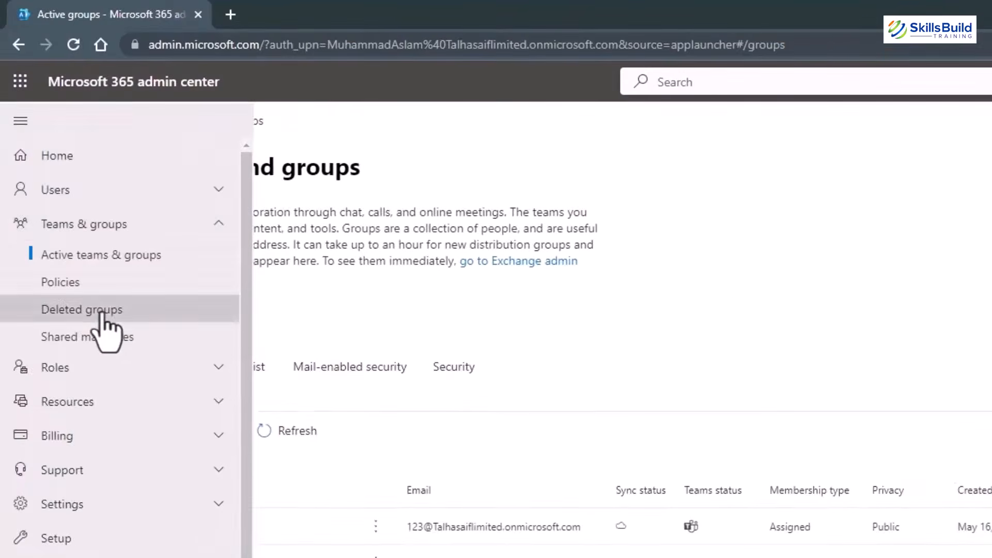
{"action": "left_click", "coordinate": [77, 234]}
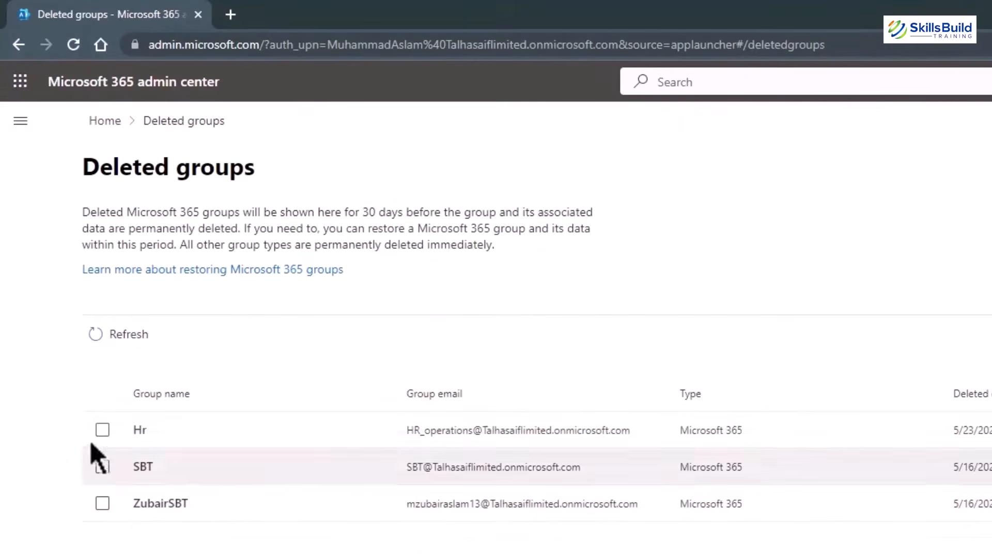
Restore the Hr group from Deleted groups and go to Active teams & groups.
{"action": "left_click", "coordinate": [101, 430]}
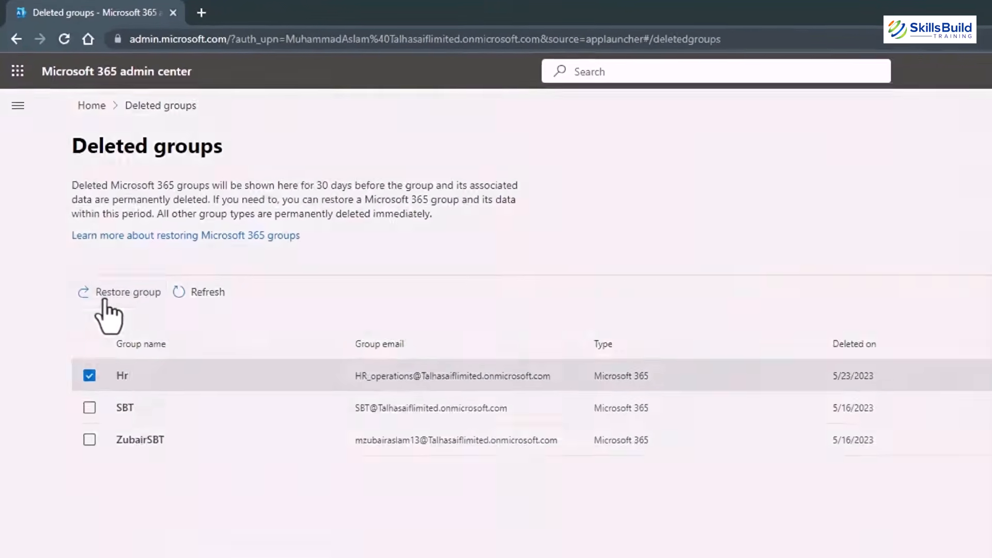
{"action": "left_click", "coordinate": [124, 336]}
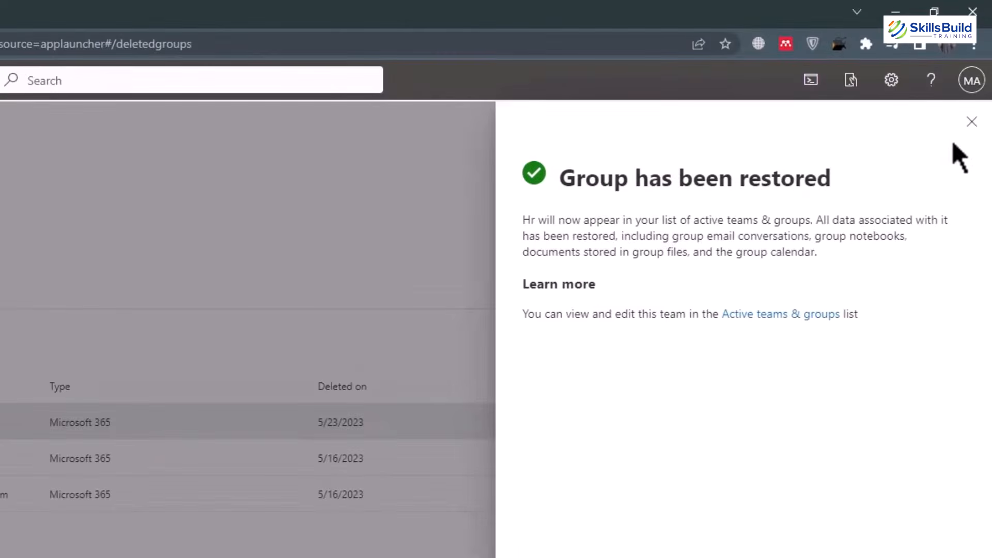
{"action": "left_click", "coordinate": [983, 116]}
{"action": "left_click", "coordinate": [18, 106]}
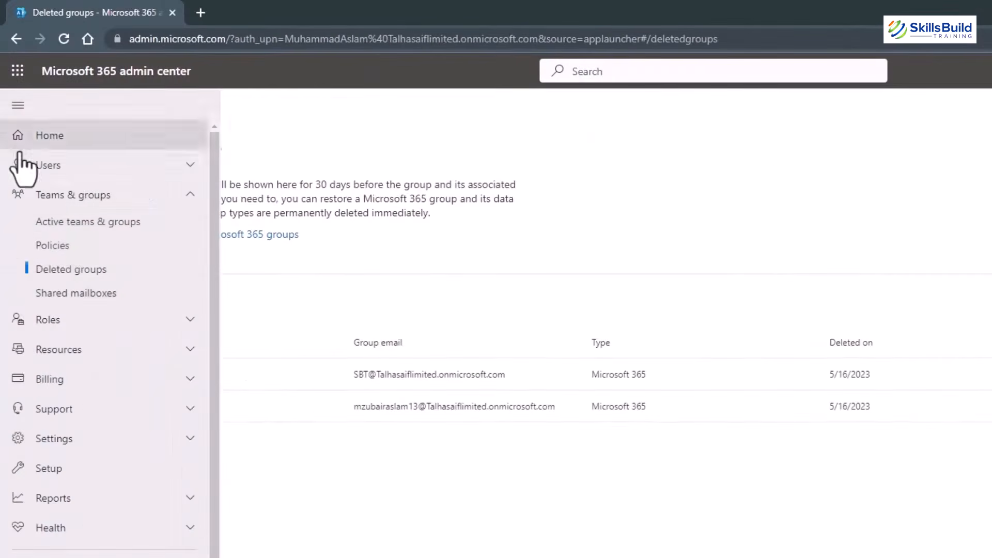
{"action": "left_click", "coordinate": [69, 225]}
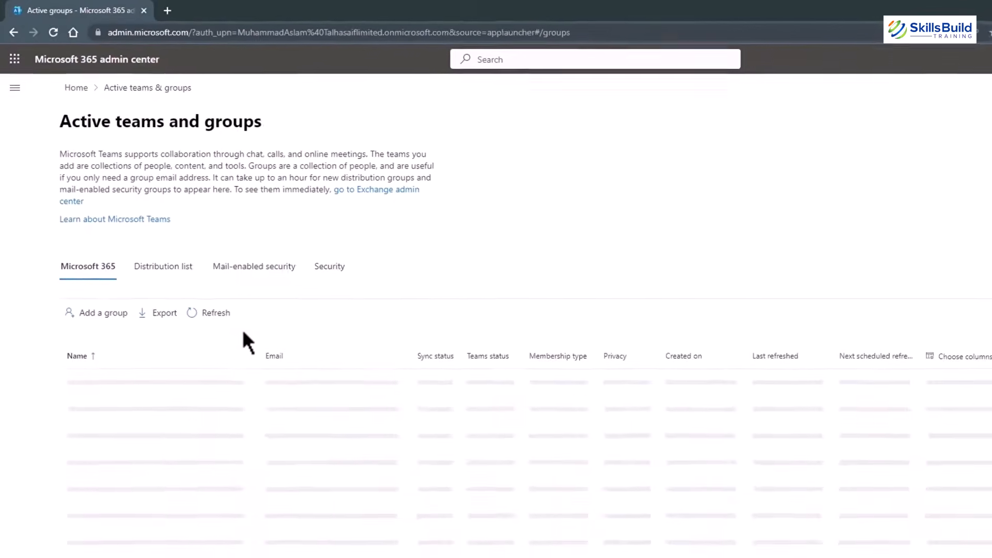
Select the restored Hr group, then go to Teams & groups > Shared mailboxes.
{"action": "left_click", "coordinate": [73, 455]}
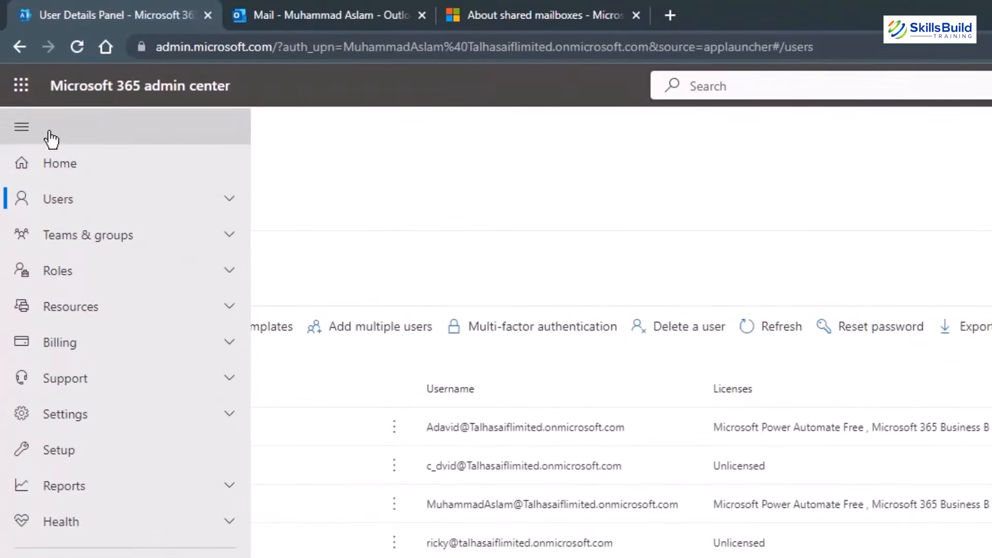
{"action": "left_click", "coordinate": [226, 238]}
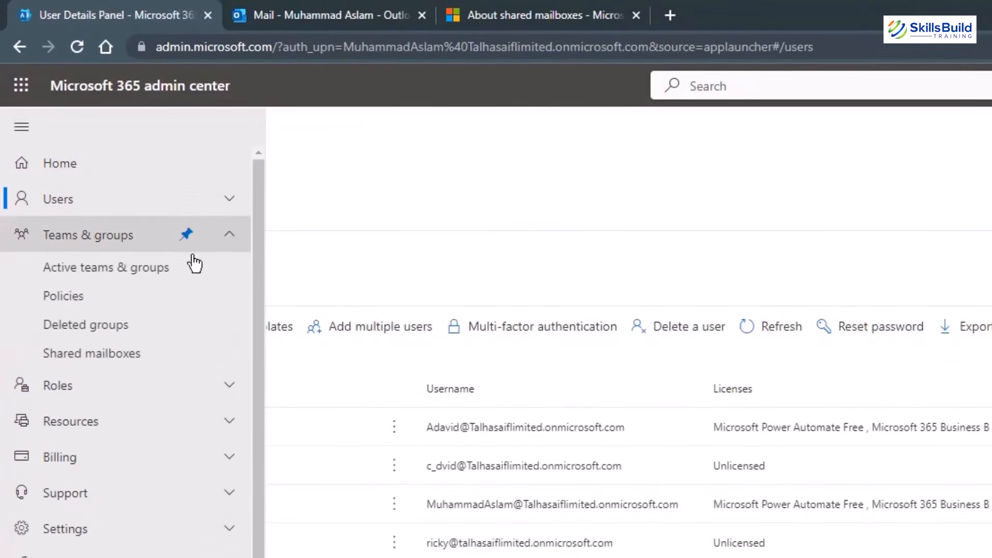
{"action": "left_click", "coordinate": [91, 362]}
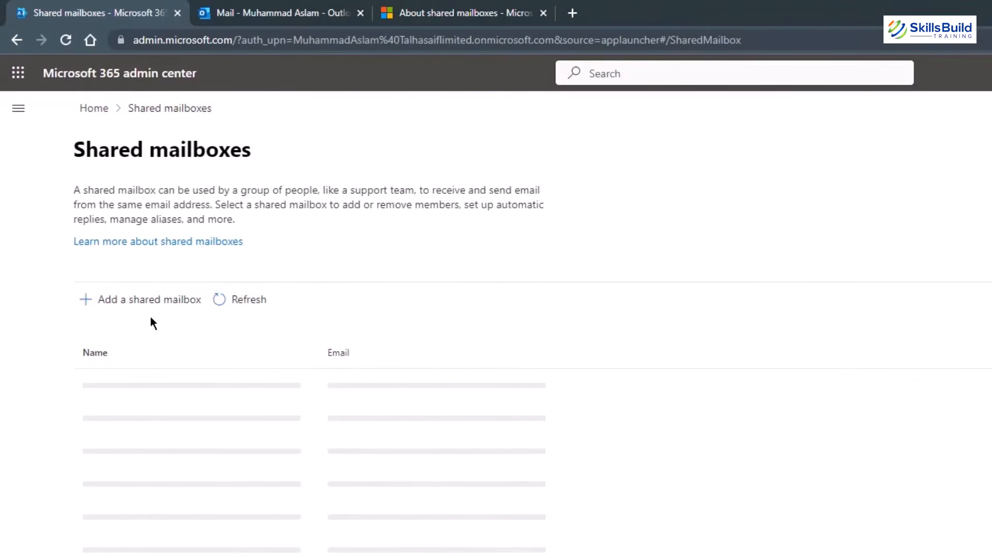
Switch to the 'About shared mailboxes' Microsoft Learn browser tab.
{"action": "left_click", "coordinate": [474, 10]}
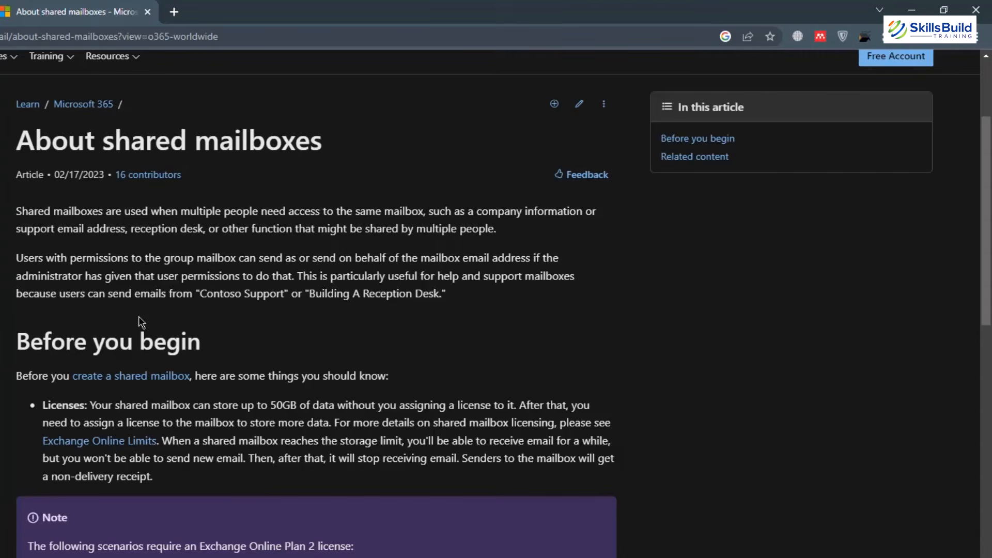
Scroll through the About shared mailboxes article to the 50 GB unlicensed mailbox limit.
{"action": "scroll", "coordinate": [141, 322], "scroll_direction": "down", "scroll_amount": 7}
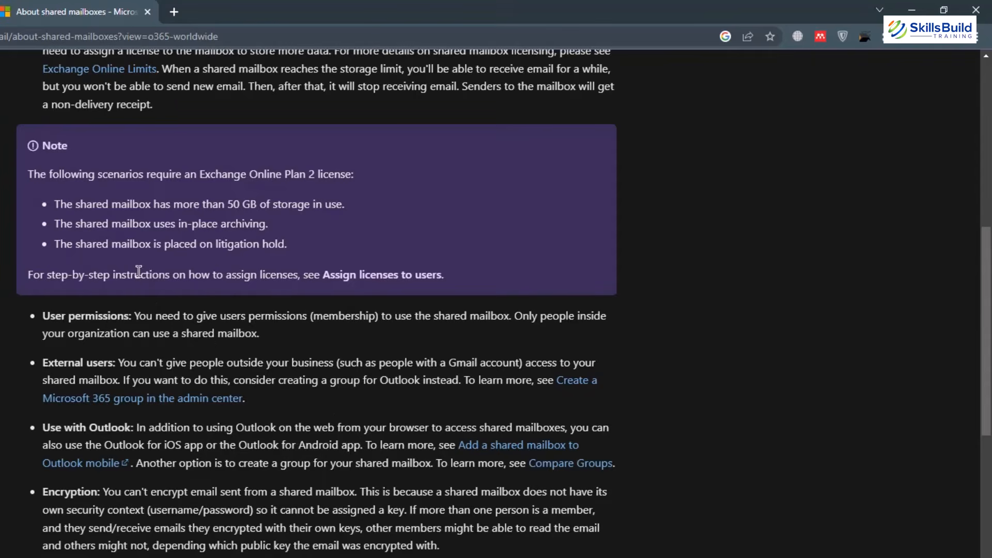
{"action": "scroll", "coordinate": [140, 412], "scroll_direction": "down", "scroll_amount": 6}
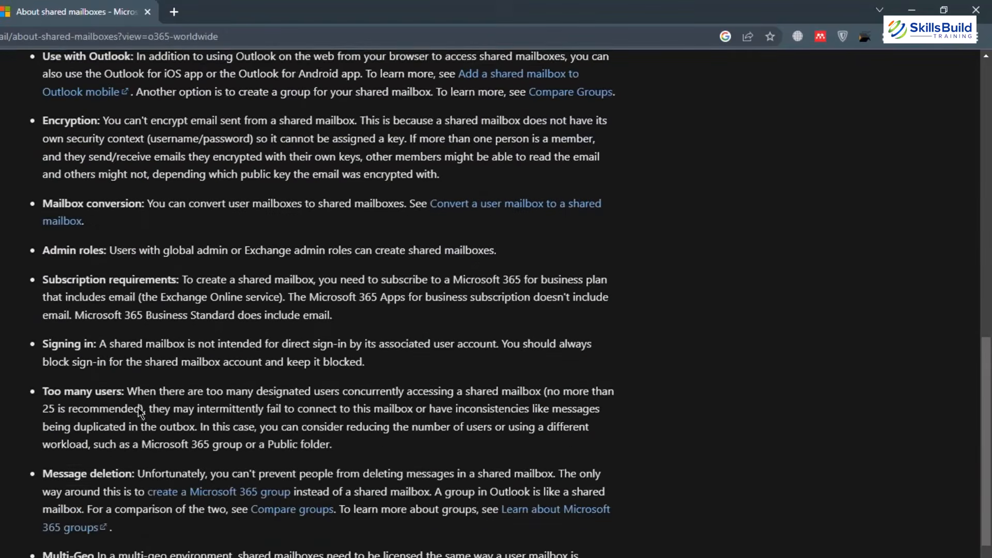
{"action": "scroll", "coordinate": [140, 412], "scroll_direction": "down", "scroll_amount": 3}
{"action": "scroll", "coordinate": [138, 407], "scroll_direction": "down", "scroll_amount": 2}
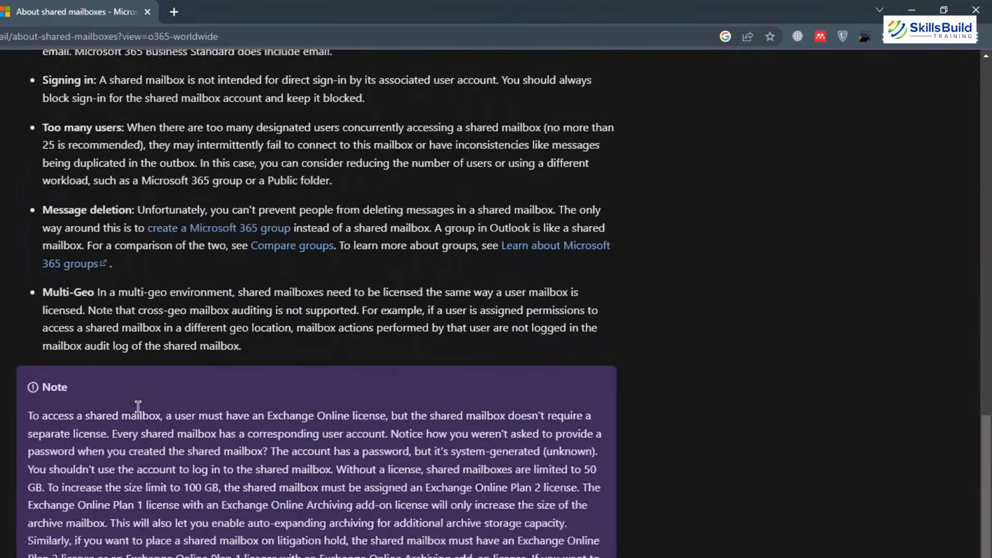
{"action": "scroll", "coordinate": [138, 407], "scroll_direction": "up", "scroll_amount": 8}
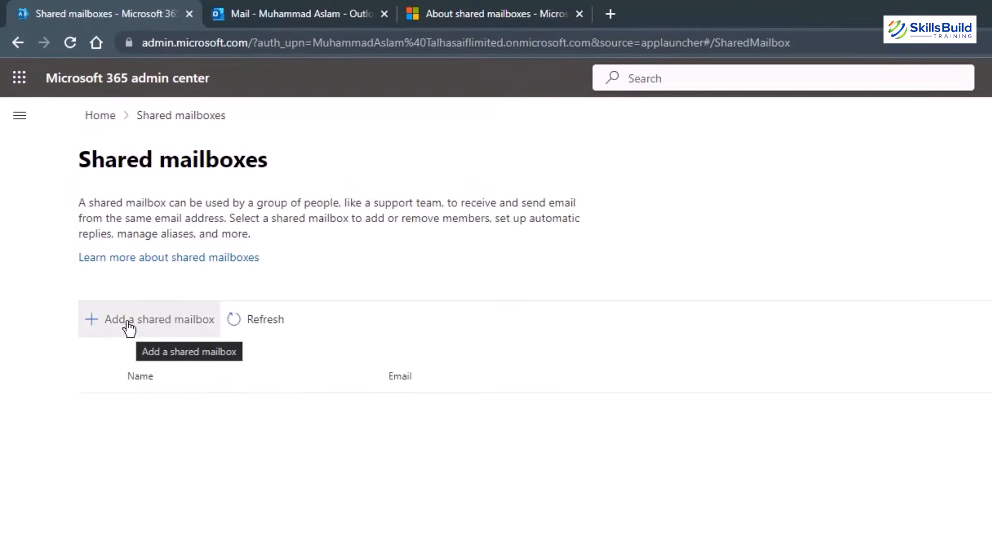
Add a shared mailbox named SBT_shared_mailbox with the email name Support.
{"action": "left_click", "coordinate": [129, 327]}
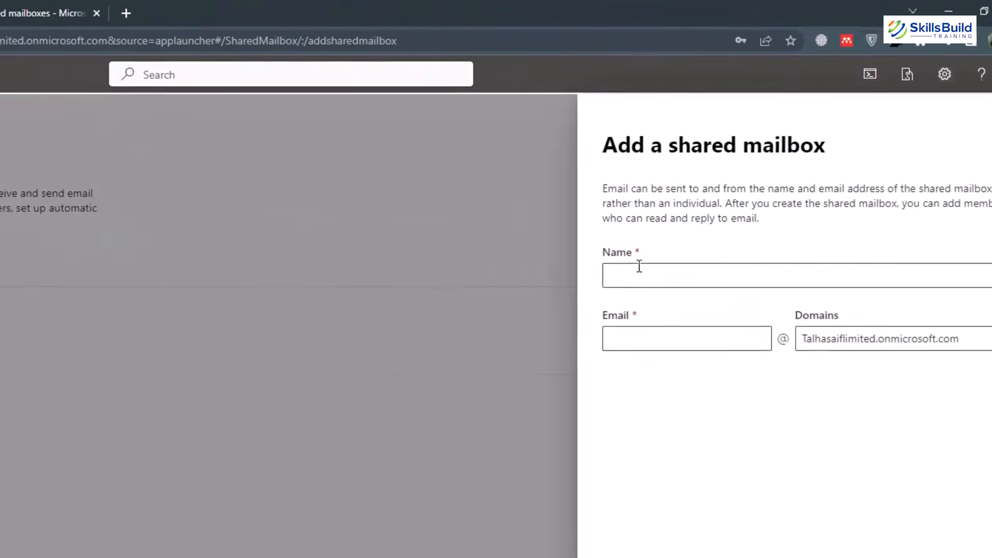
{"action": "left_click", "coordinate": [663, 274]}
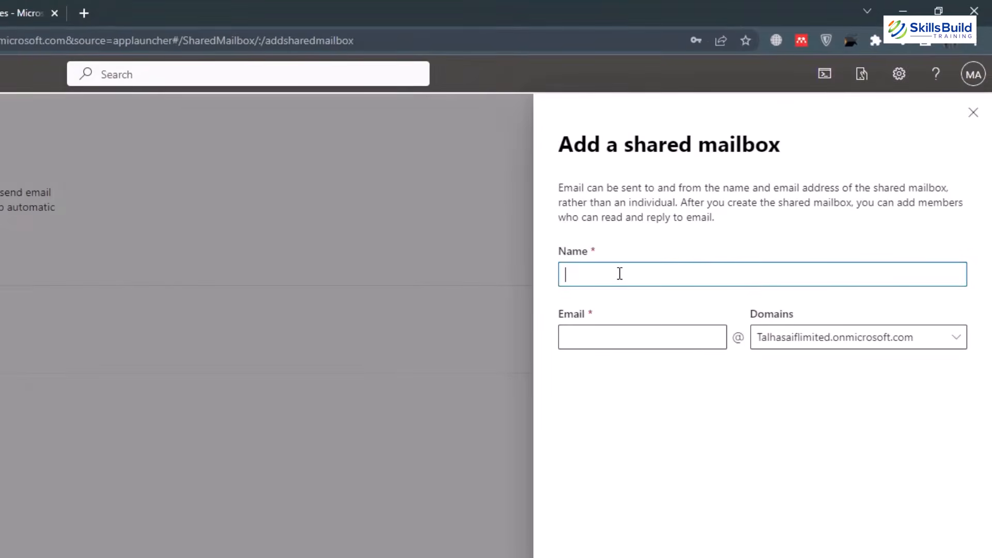
{"action": "type", "text": "SBT "}
{"action": "type", "text": "shared_mailbox"}
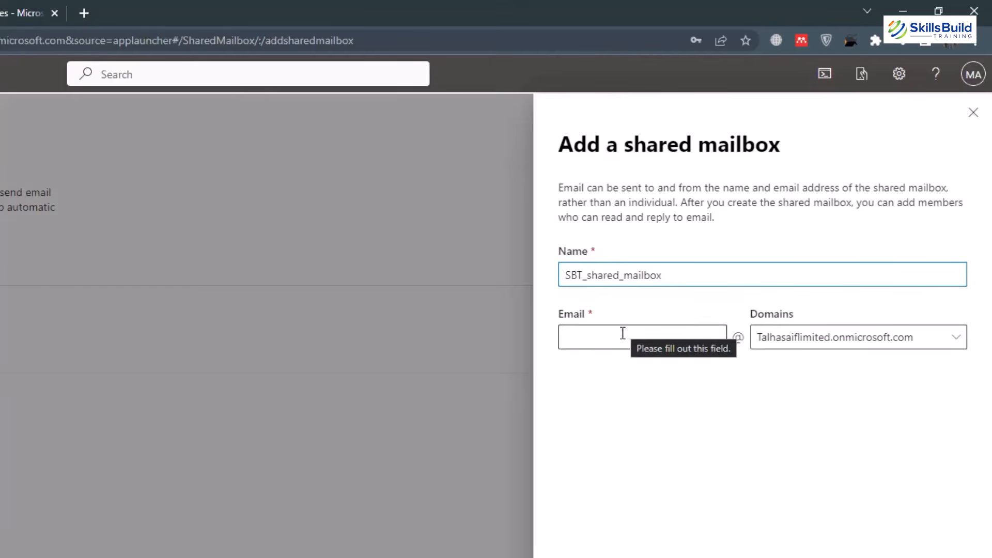
{"action": "left_click", "coordinate": [658, 344]}
{"action": "type", "text": "Support"}
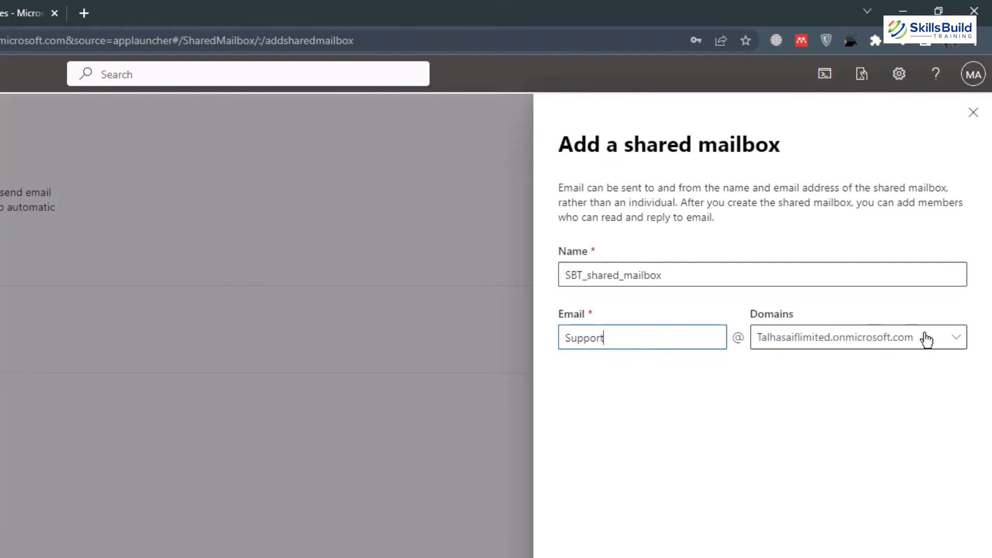
{"action": "left_click", "coordinate": [615, 553]}
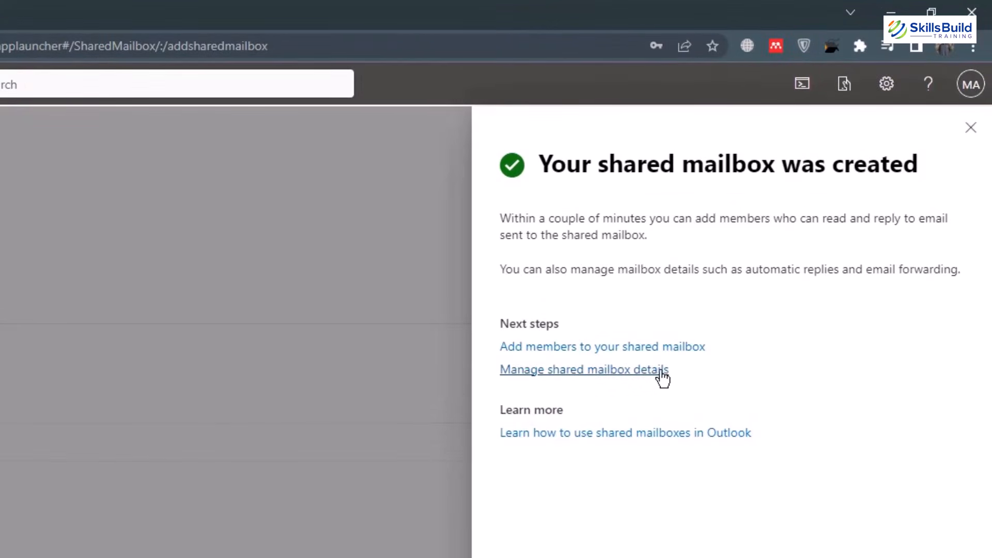
Pick three users from the people list and add them as SBT_shared_mailbox members.
{"action": "left_click", "coordinate": [537, 353]}
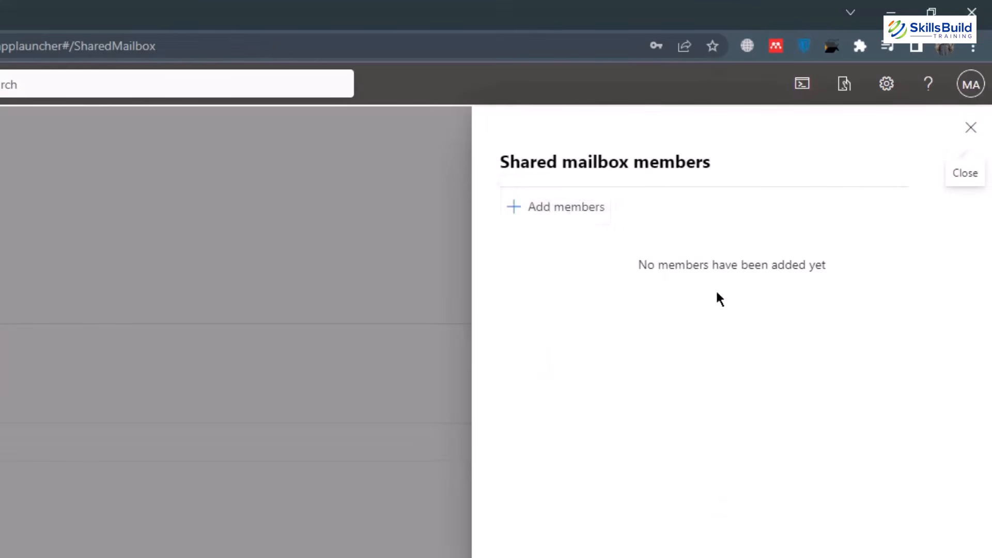
{"action": "left_click", "coordinate": [548, 216]}
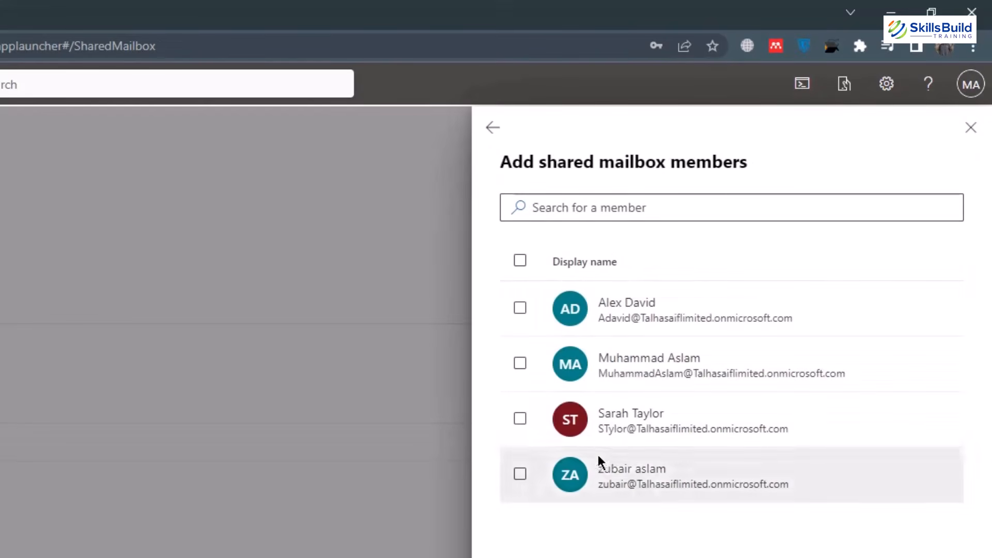
{"action": "left_click", "coordinate": [521, 420]}
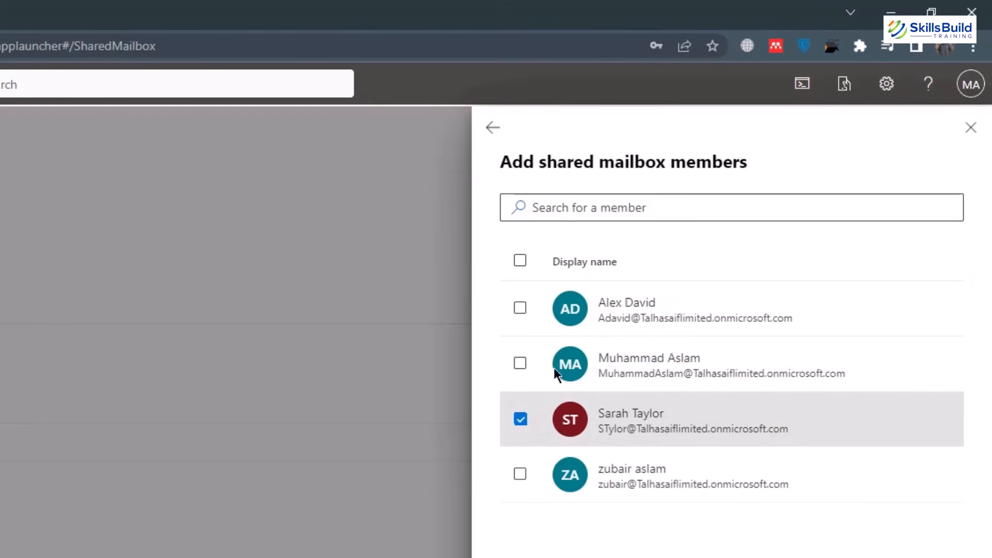
{"action": "left_click", "coordinate": [520, 309]}
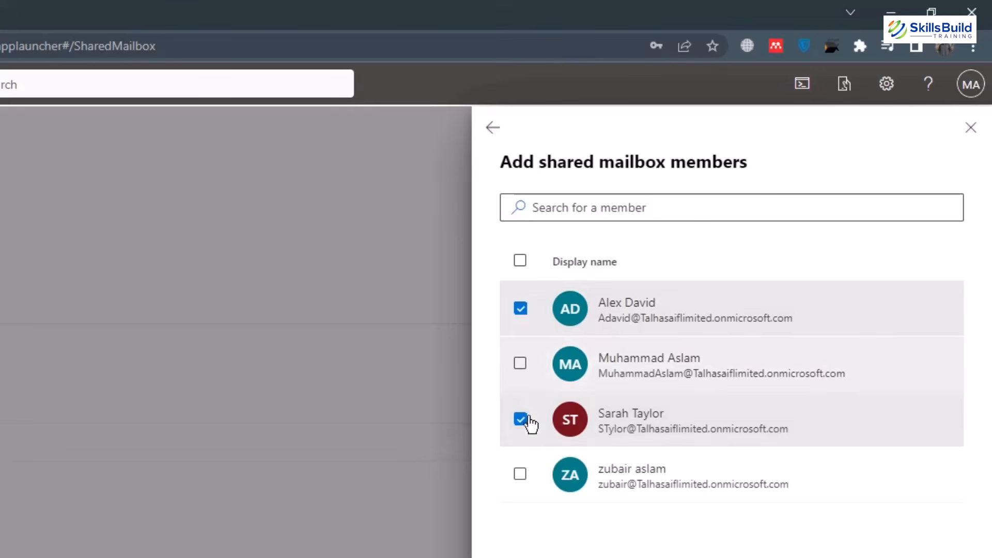
{"action": "left_click", "coordinate": [521, 364]}
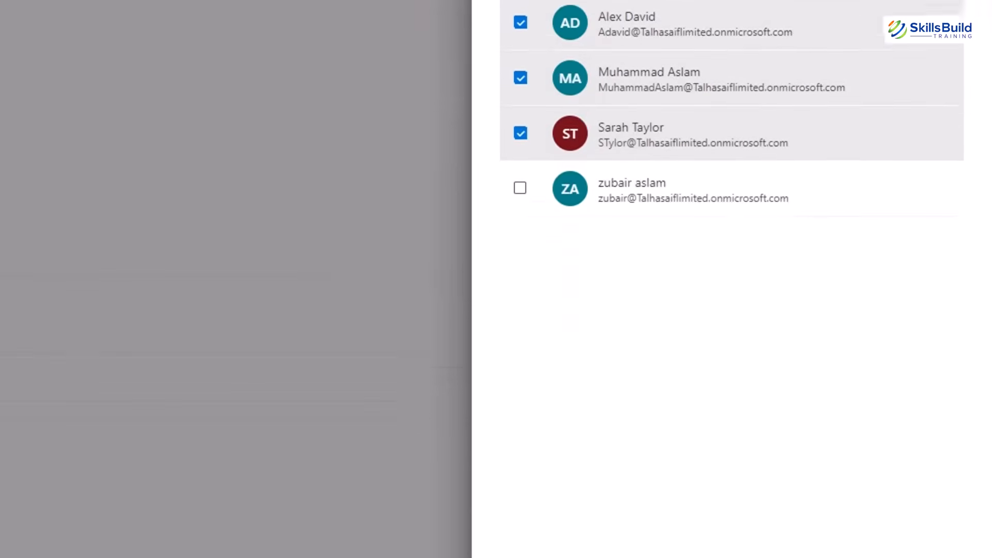
{"action": "left_click", "coordinate": [536, 538]}
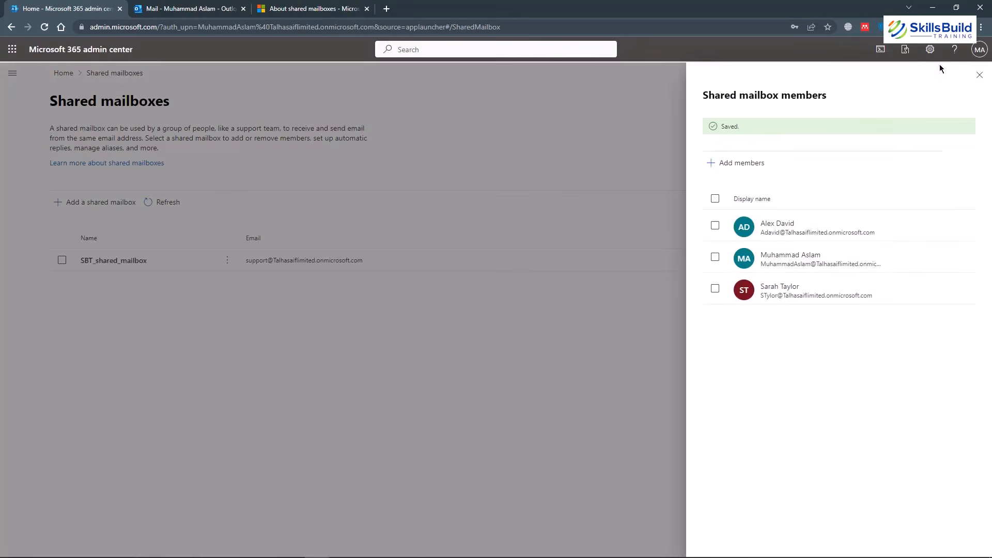
Close the members panel and open SBT_shared_mailbox's details pane from the Shared mailboxes list.
{"action": "left_click", "coordinate": [979, 75]}
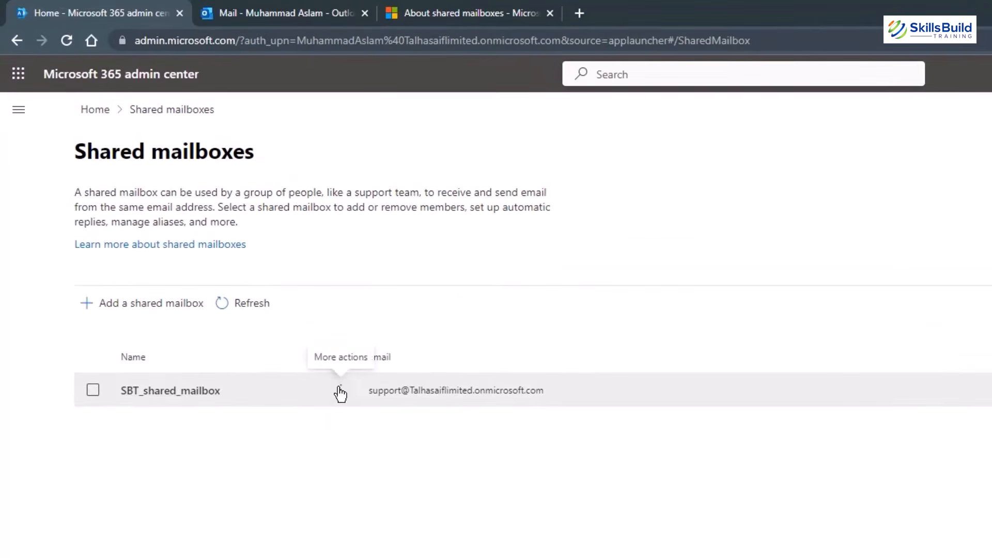
{"action": "left_click", "coordinate": [340, 390]}
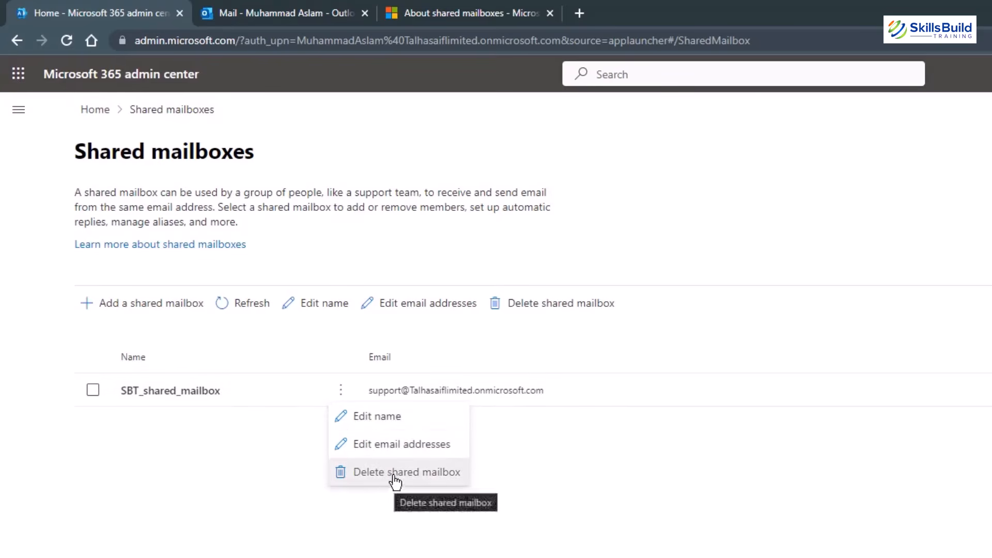
{"action": "left_click", "coordinate": [158, 391]}
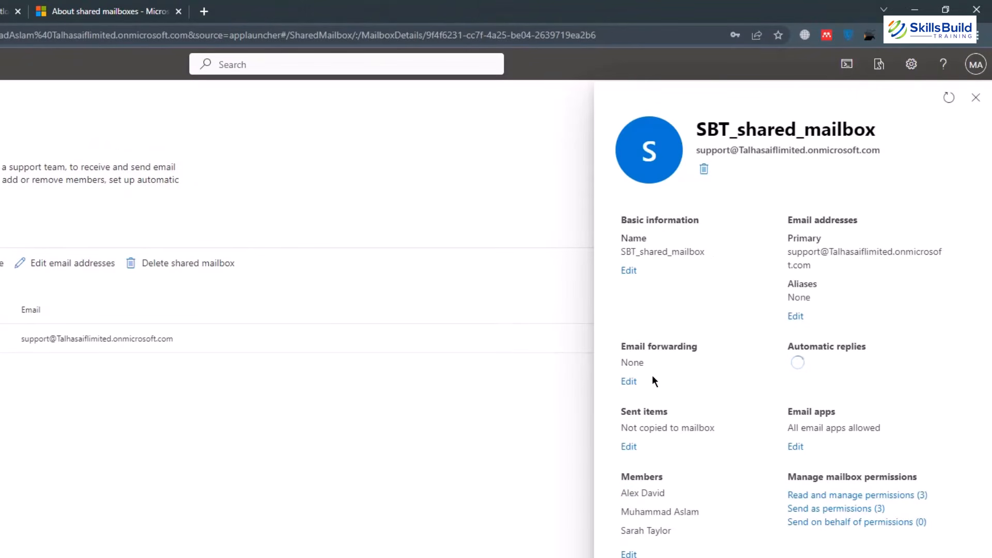
{"action": "left_click", "coordinate": [629, 382]}
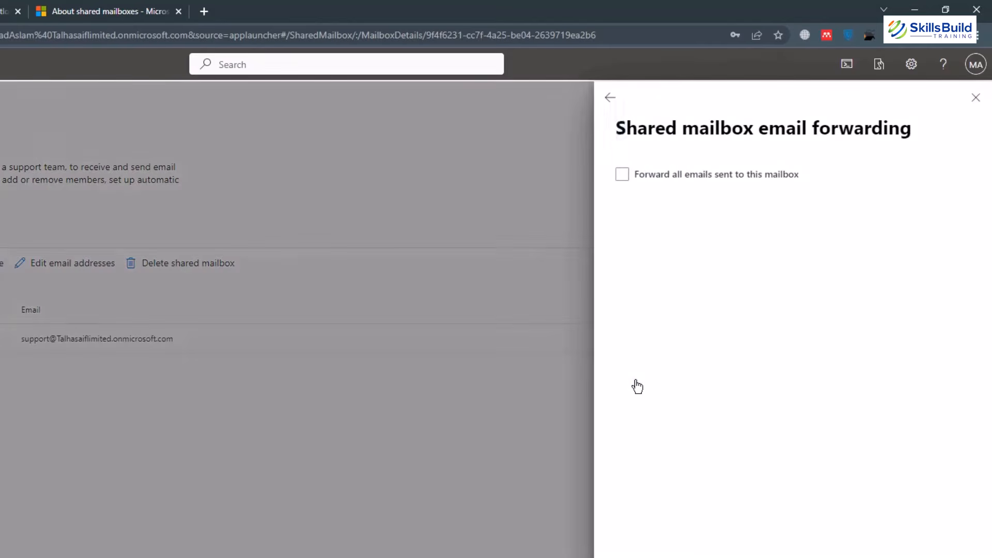
{"action": "left_click", "coordinate": [622, 175]}
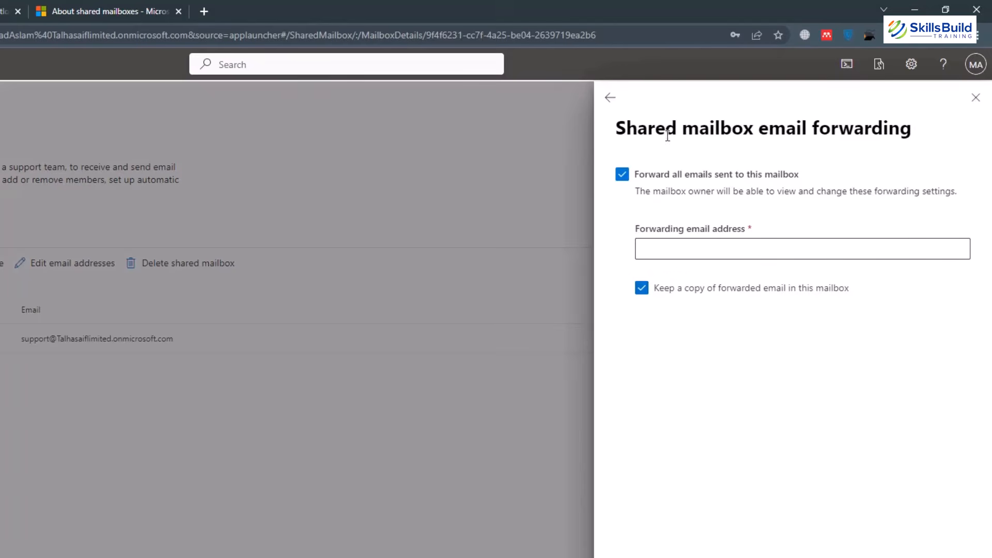
{"action": "left_click", "coordinate": [611, 98]}
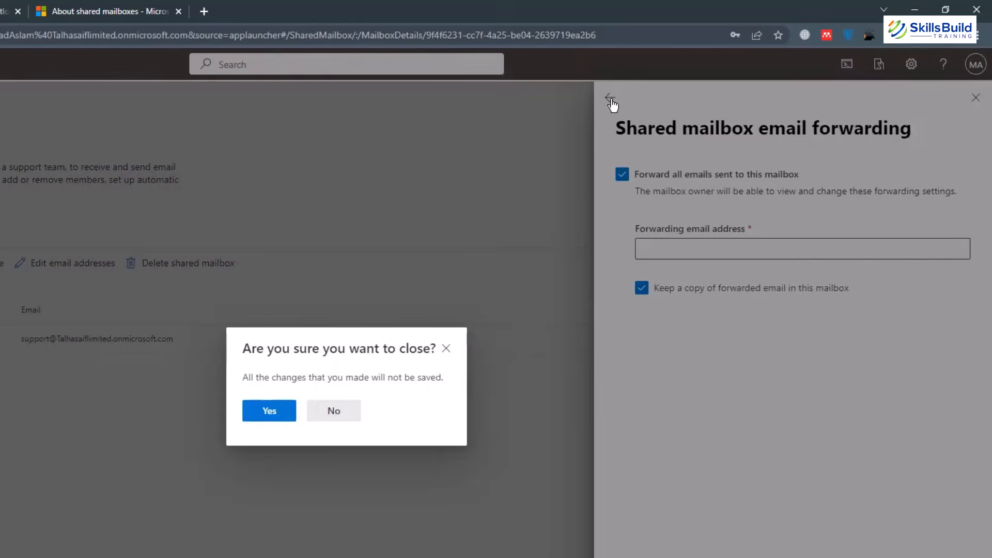
{"action": "left_click", "coordinate": [270, 412]}
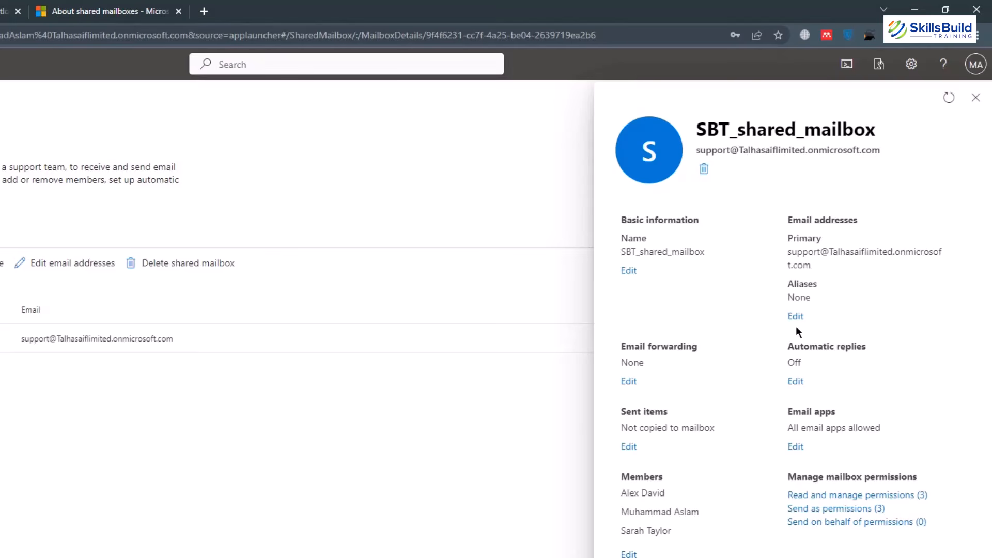
{"action": "left_click", "coordinate": [796, 383]}
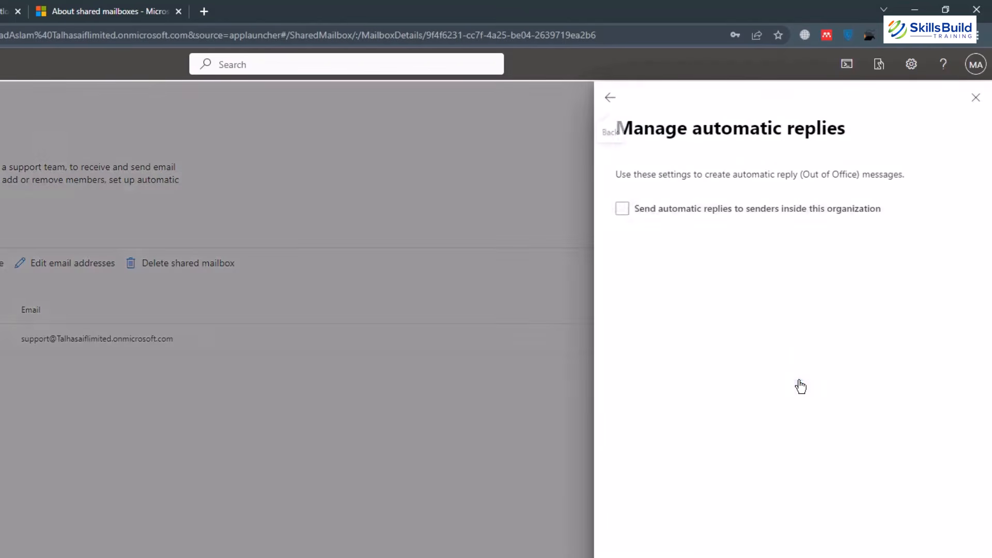
{"action": "left_click", "coordinate": [627, 213]}
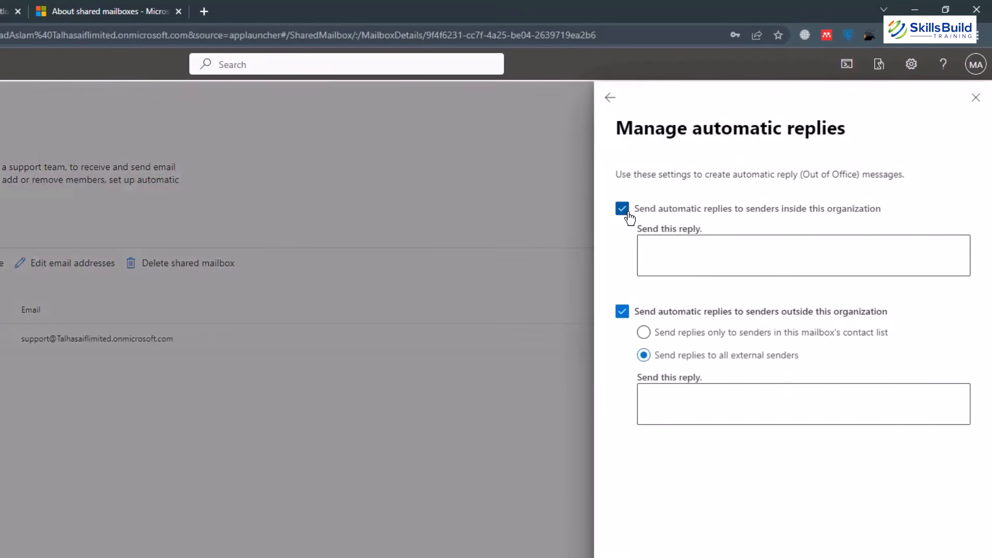
{"action": "left_click", "coordinate": [697, 249]}
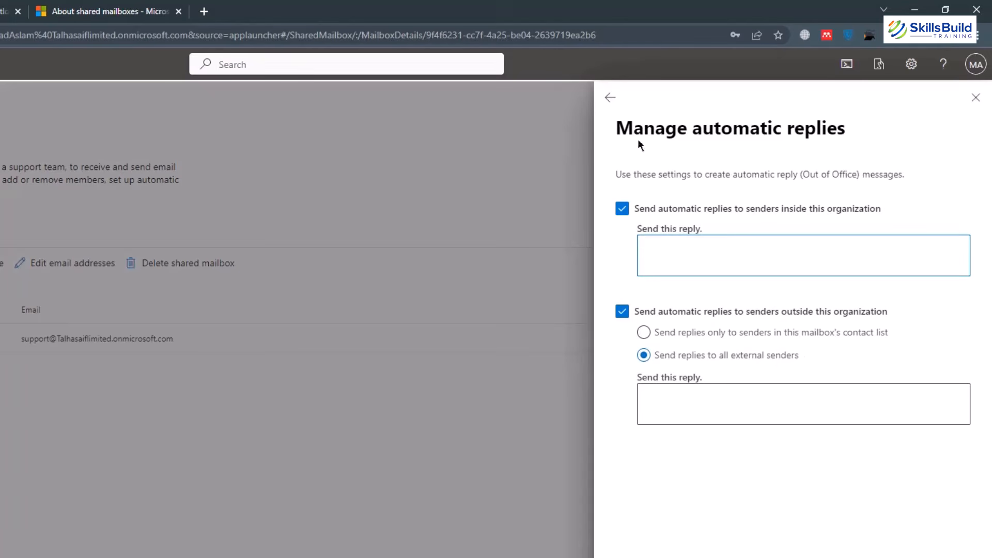
{"action": "left_click", "coordinate": [626, 210]}
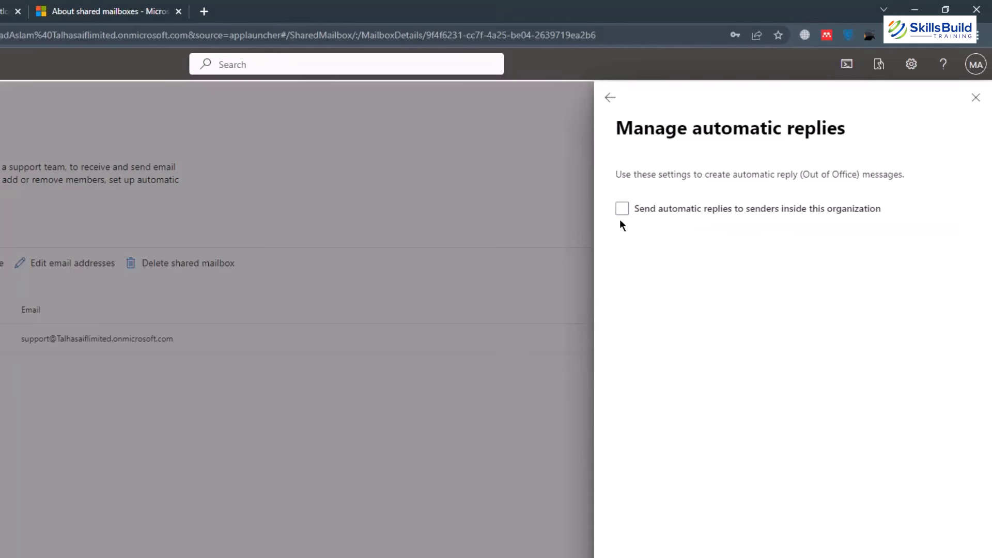
{"action": "left_click", "coordinate": [610, 100]}
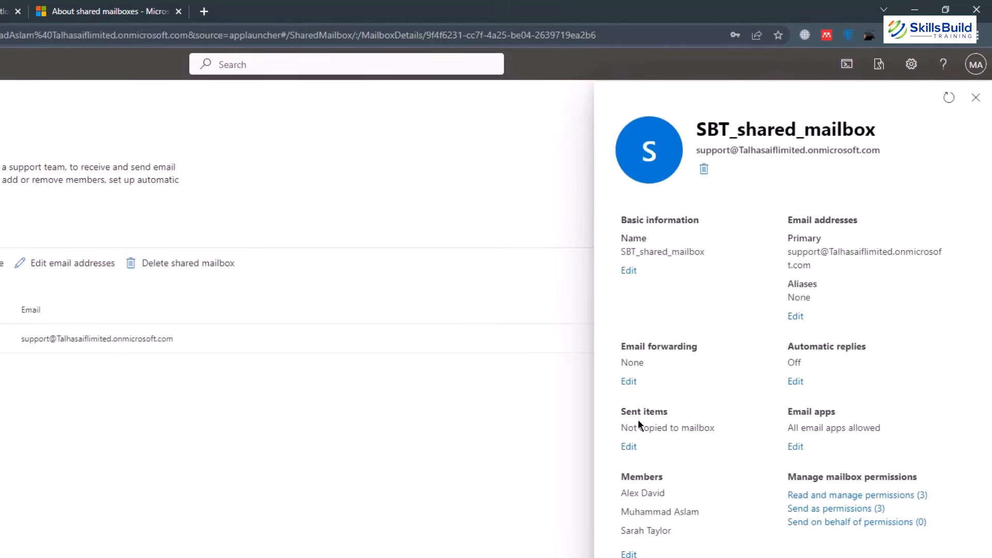
{"action": "left_click", "coordinate": [630, 447]}
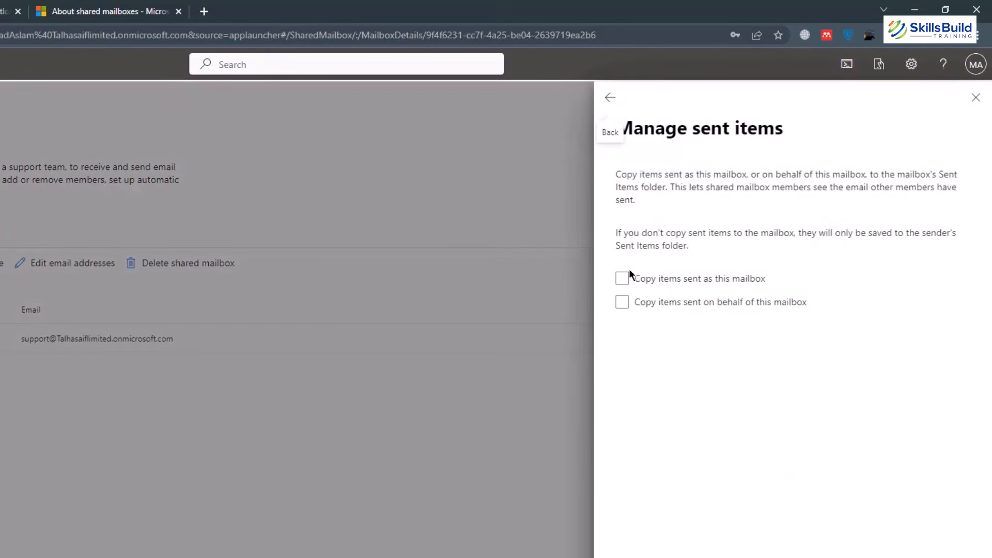
{"action": "left_click", "coordinate": [602, 102]}
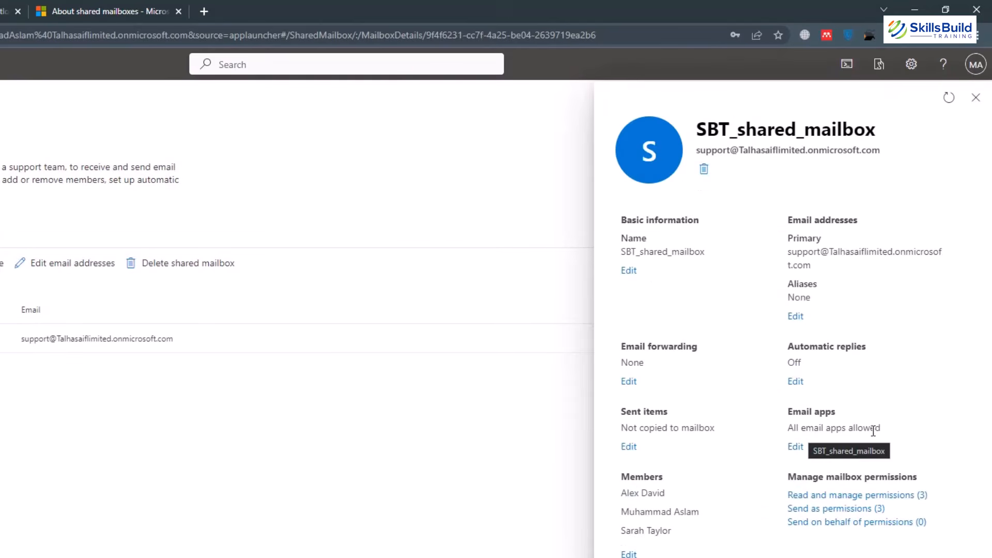
{"action": "left_click", "coordinate": [797, 449]}
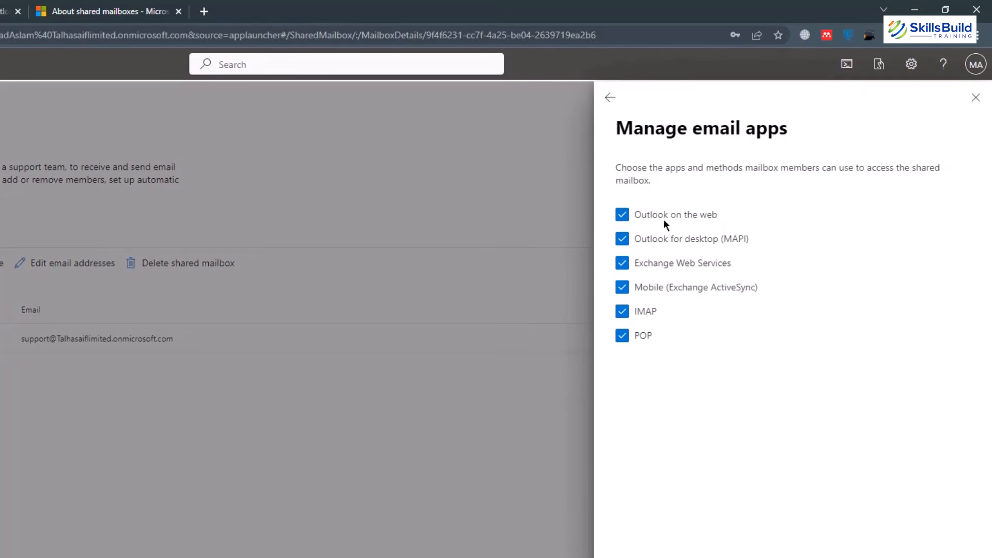
{"action": "left_click", "coordinate": [611, 98]}
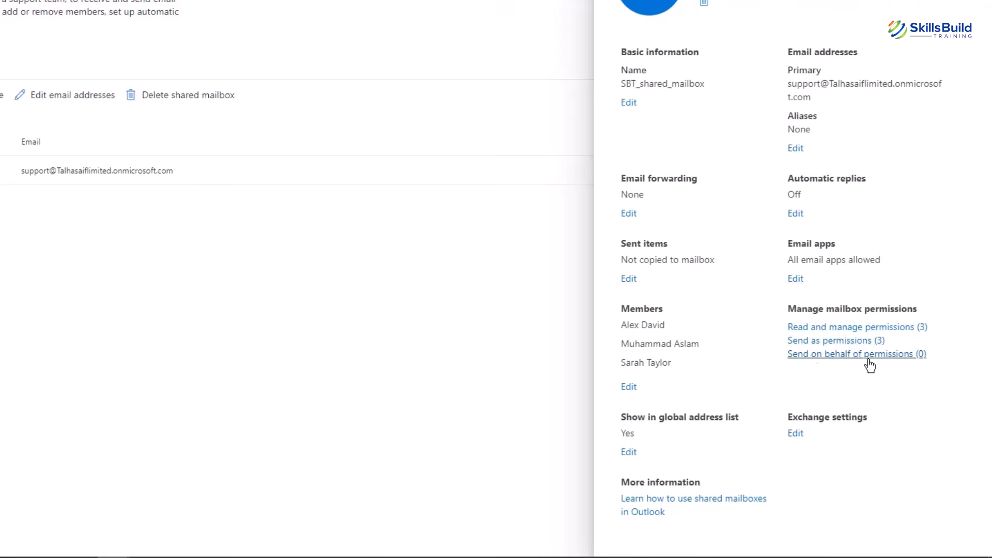
Check the Read and manage permissions, then open SBT_shared_mailbox's Exchange settings in Exchange admin center.
{"action": "left_click", "coordinate": [862, 327]}
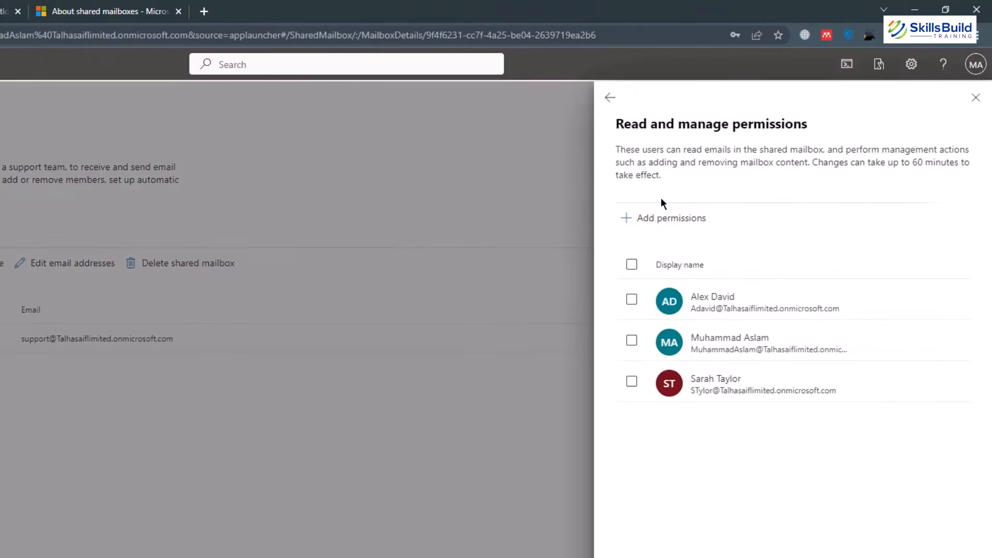
{"action": "left_click", "coordinate": [666, 227]}
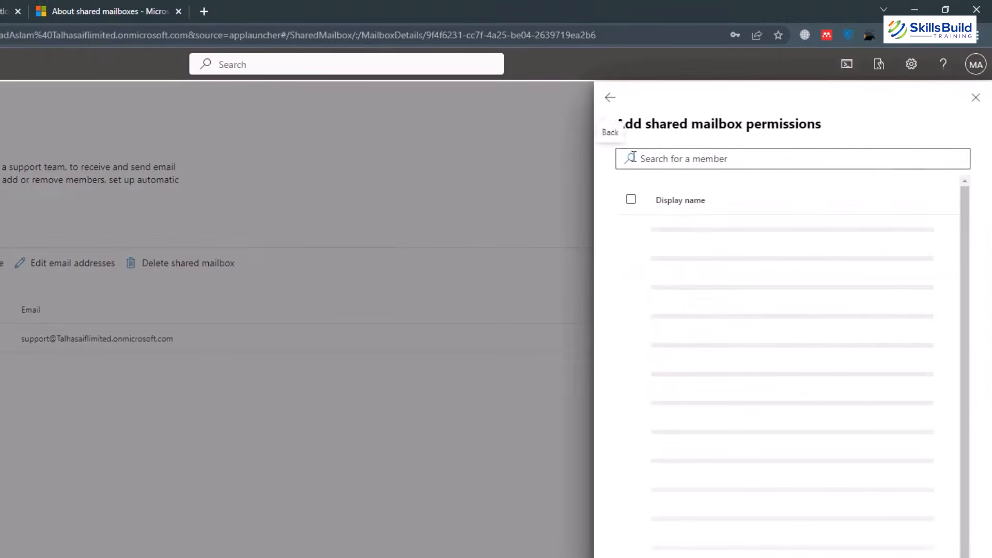
{"action": "left_click", "coordinate": [611, 98]}
{"action": "left_click", "coordinate": [610, 98]}
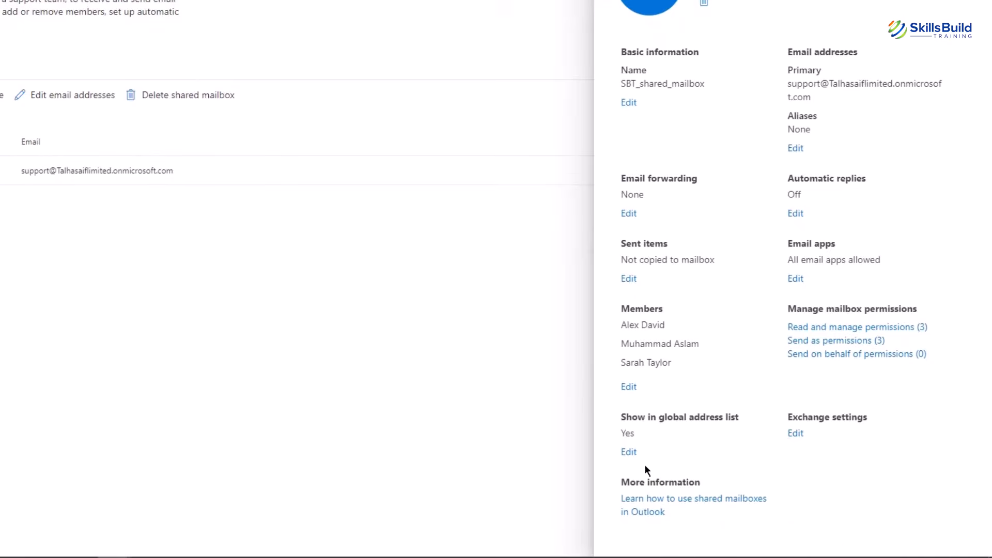
{"action": "left_click", "coordinate": [792, 435]}
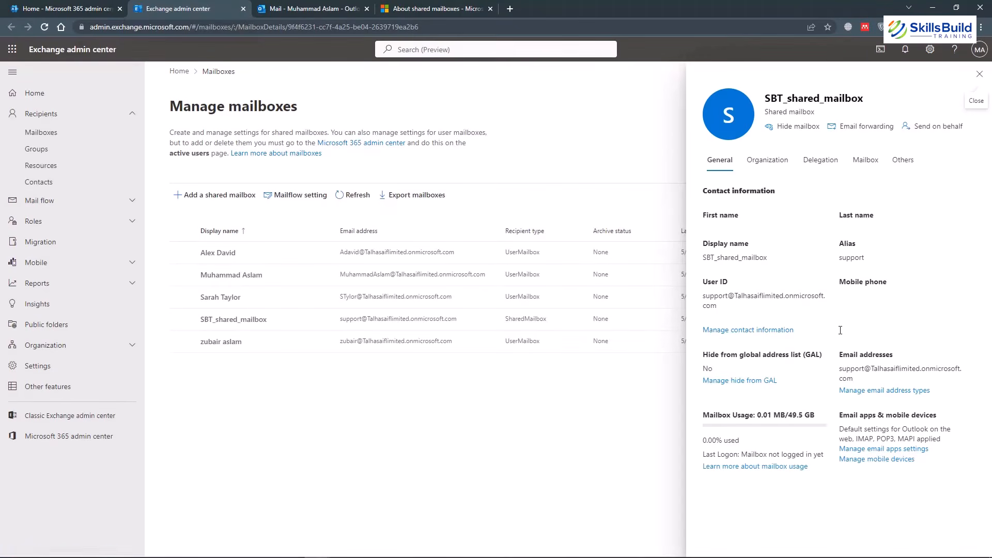
Close the Exchange admin center browser tab to return to SBT_shared_mailbox's details.
{"action": "left_click", "coordinate": [242, 9]}
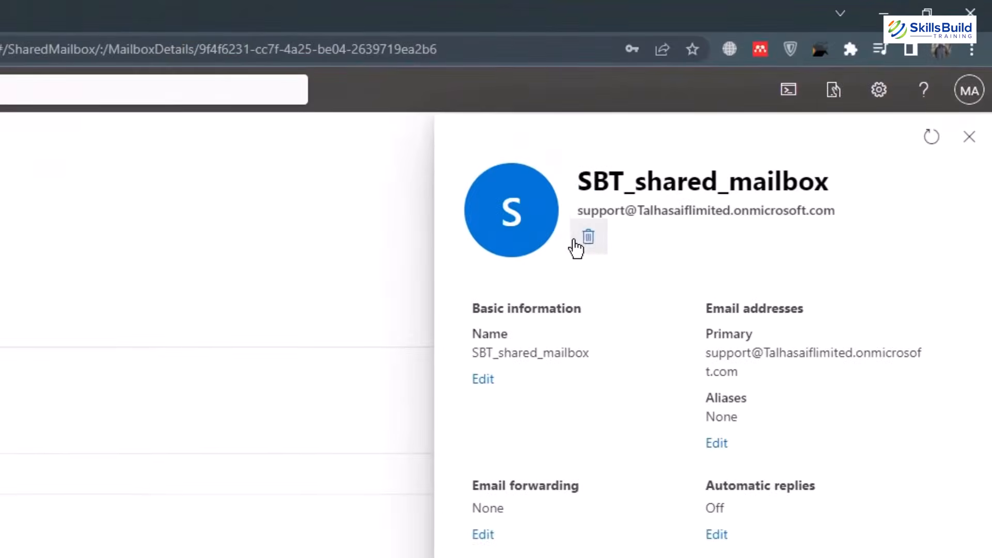
Delete SBT_shared_mailbox from its panel, confirm, and dismiss the deletion confirmation.
{"action": "left_click", "coordinate": [589, 238]}
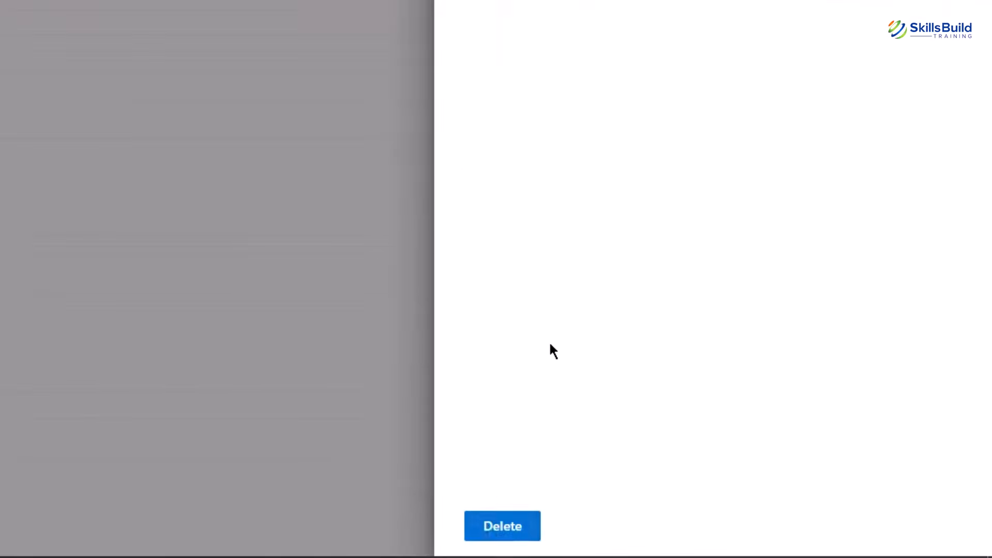
{"action": "left_click", "coordinate": [488, 527]}
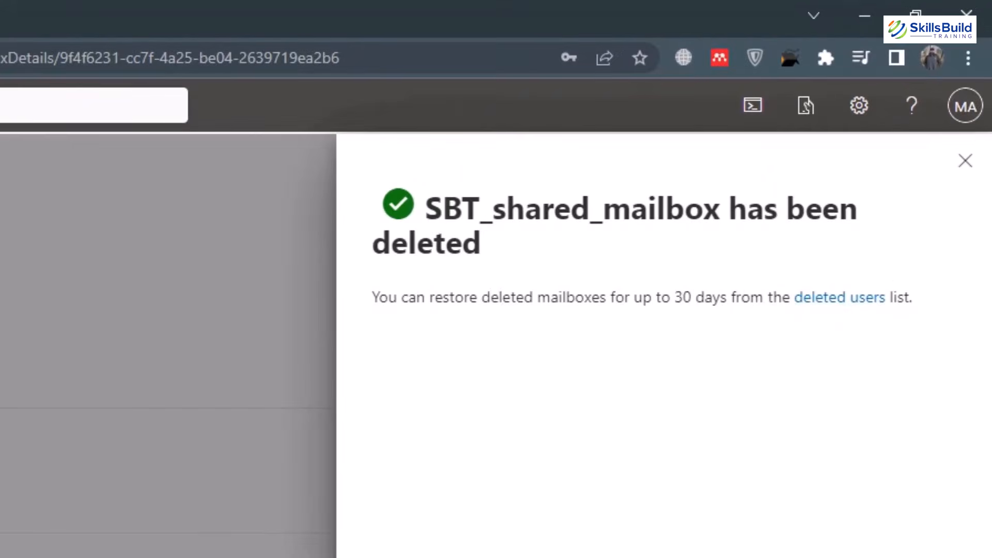
{"action": "left_click", "coordinate": [965, 162]}
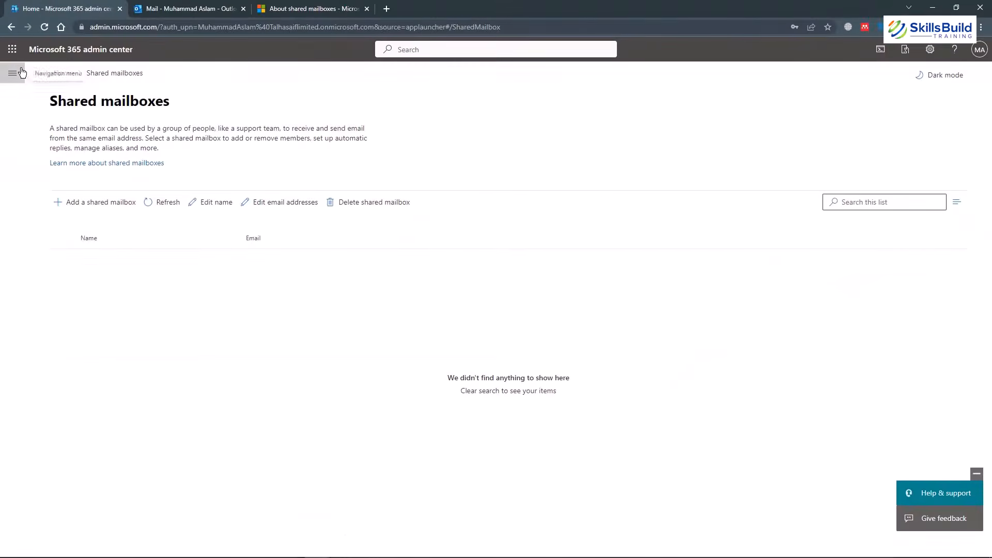
Restore SBT_shared_mailbox from Users > Deleted users and close the restore summary.
{"action": "left_click", "coordinate": [18, 72]}
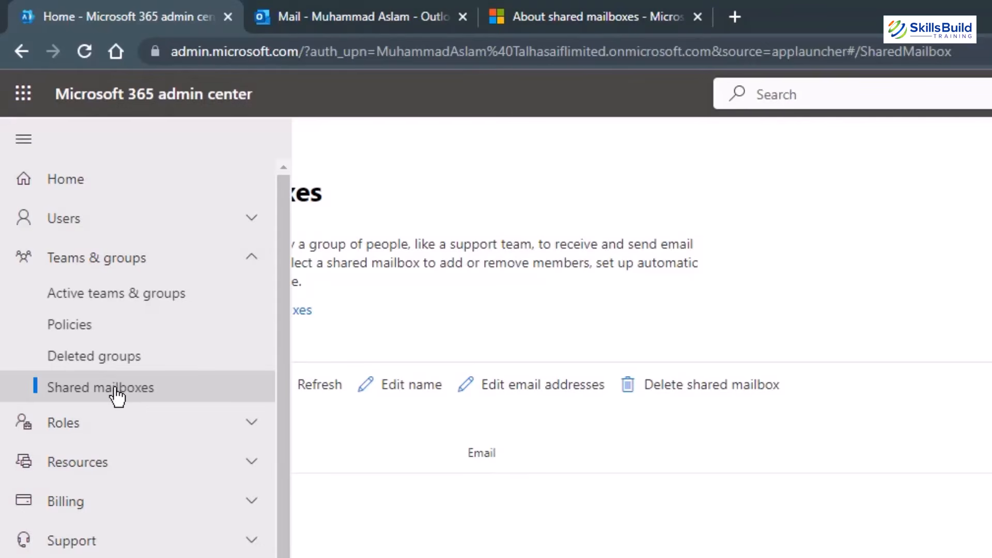
{"action": "left_click", "coordinate": [123, 222]}
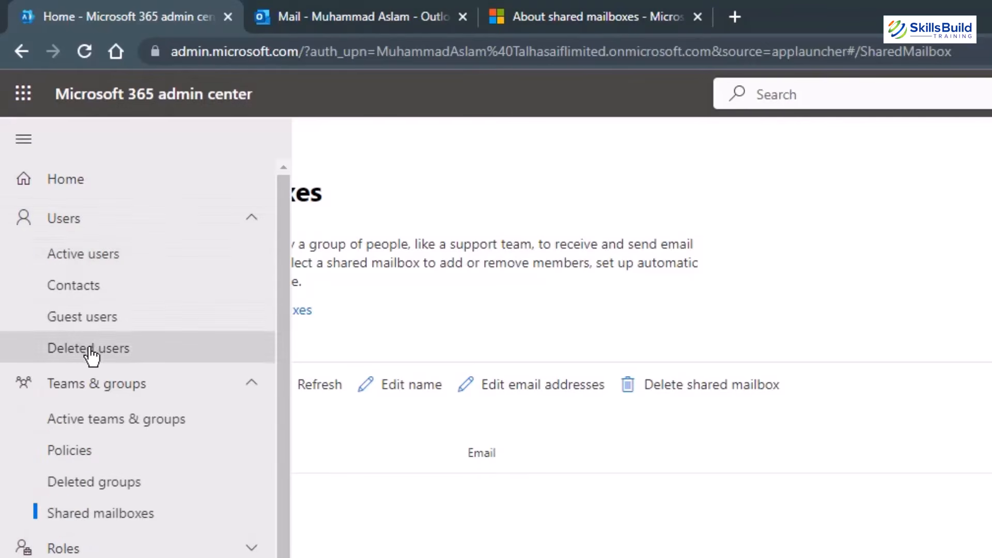
{"action": "left_click", "coordinate": [119, 352]}
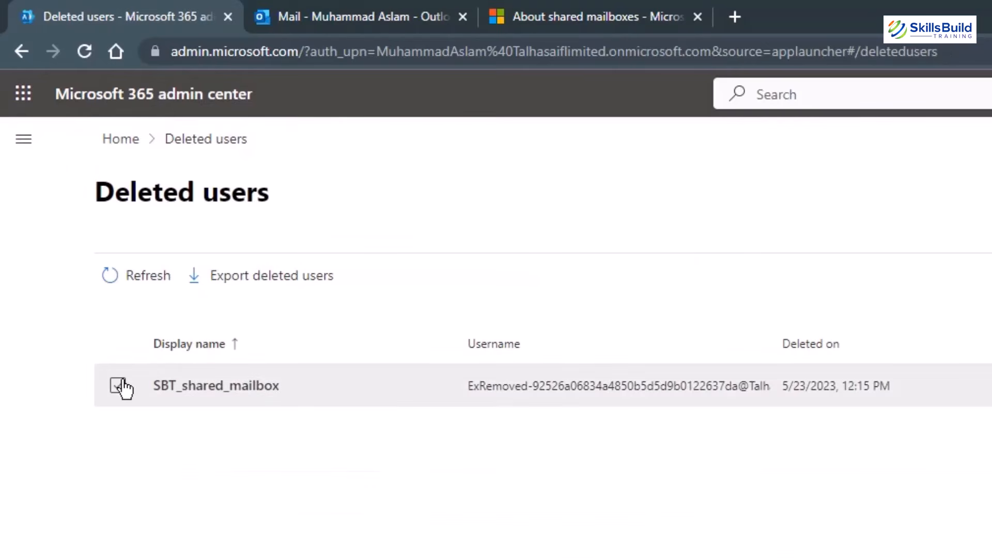
{"action": "left_click", "coordinate": [119, 385]}
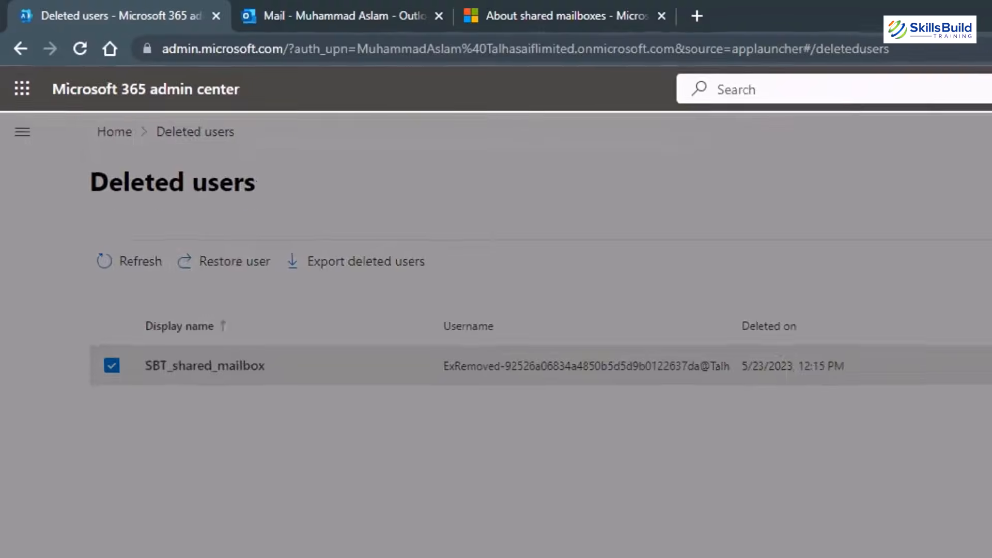
{"action": "left_click", "coordinate": [243, 283]}
{"action": "left_click", "coordinate": [727, 543]}
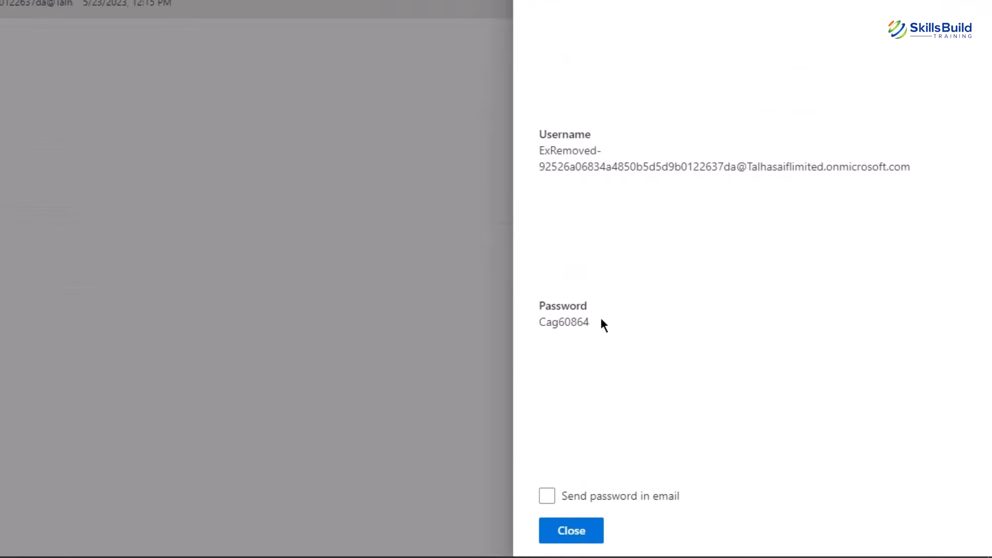
{"action": "left_click", "coordinate": [566, 532]}
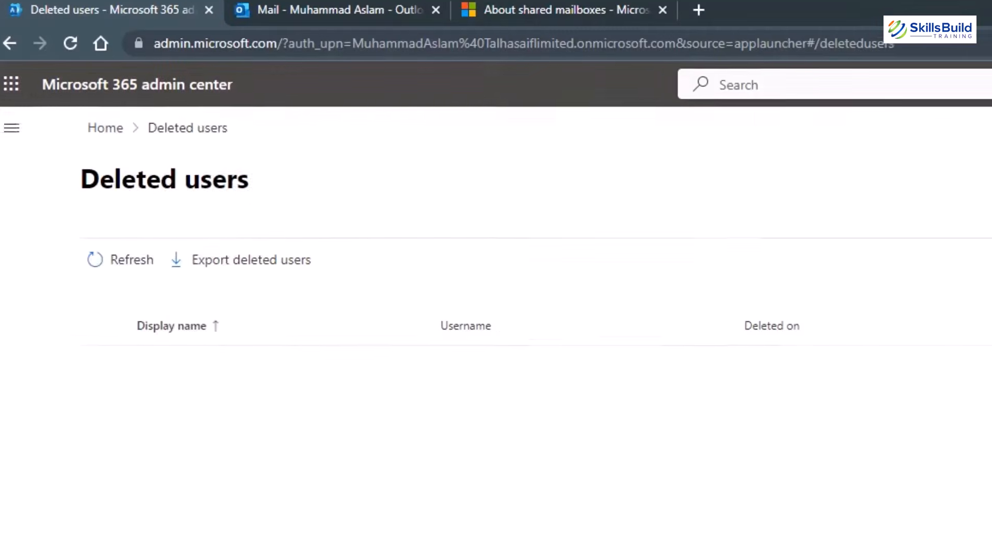
{"action": "left_click", "coordinate": [12, 128]}
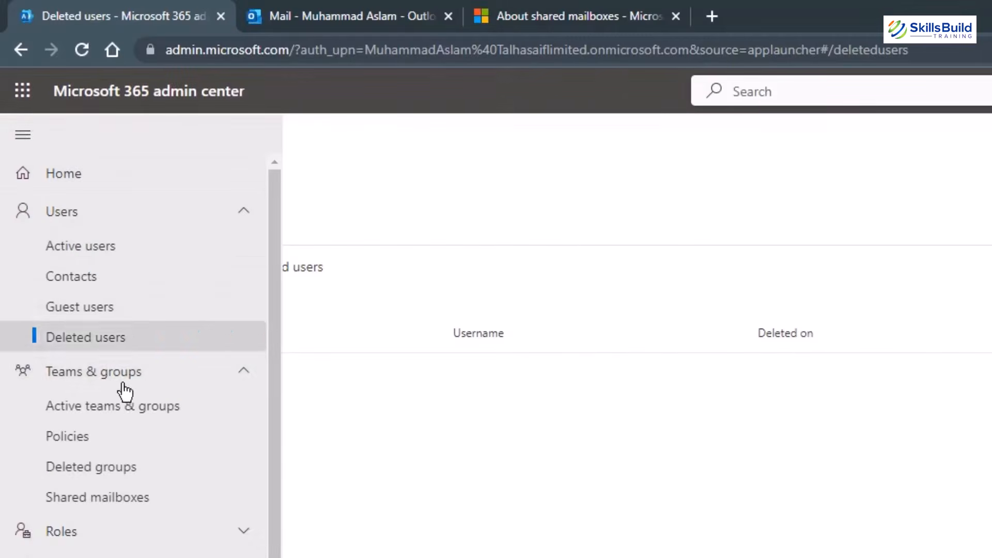
Open the SBT_shared_mailbox account's details from Users > Active users.
{"action": "left_click", "coordinate": [96, 499]}
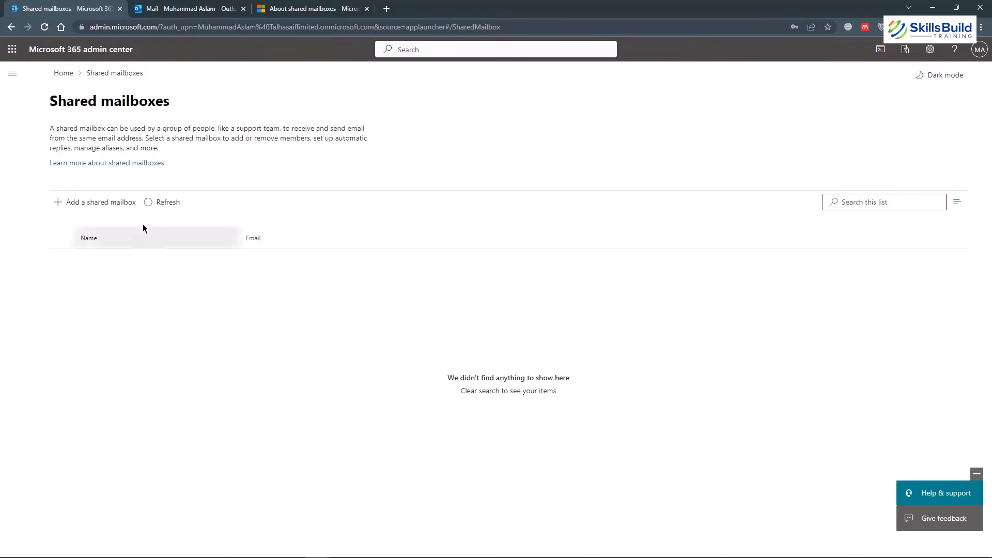
{"action": "left_click", "coordinate": [12, 73]}
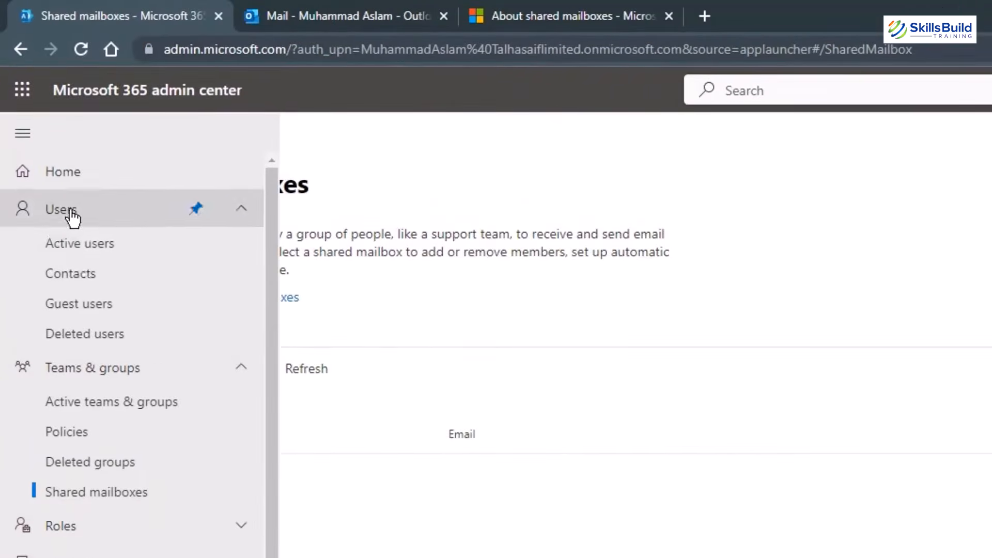
{"action": "left_click", "coordinate": [81, 244]}
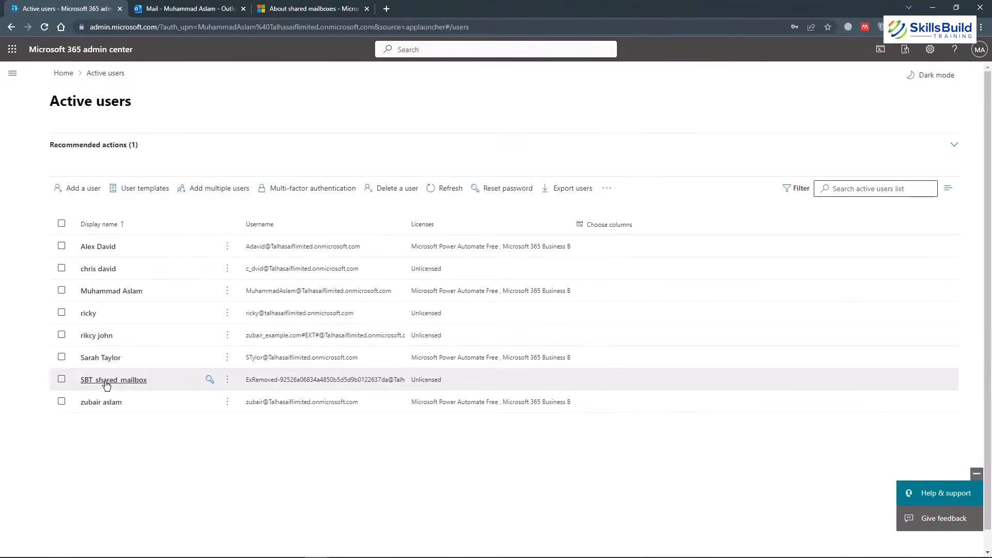
{"action": "left_click", "coordinate": [61, 380]}
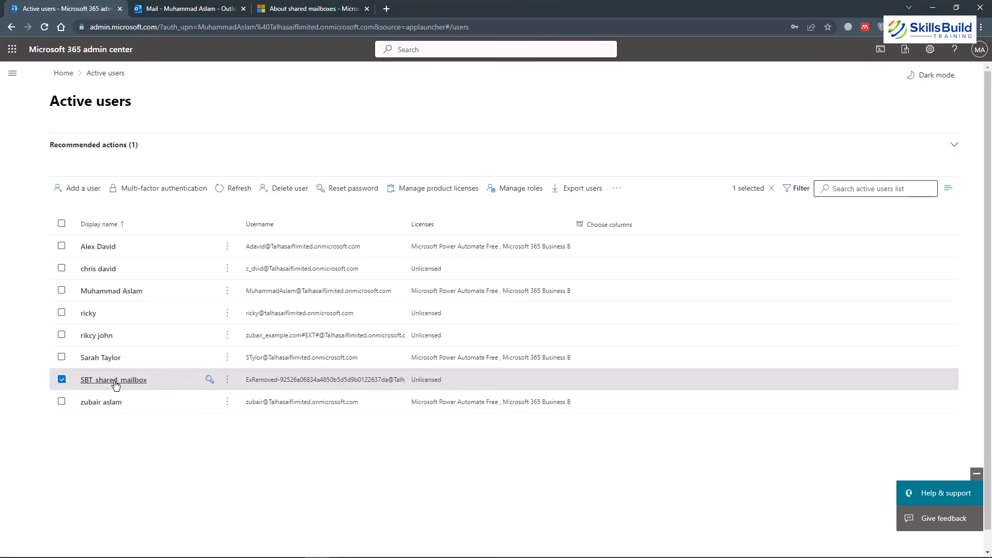
{"action": "left_click", "coordinate": [98, 383]}
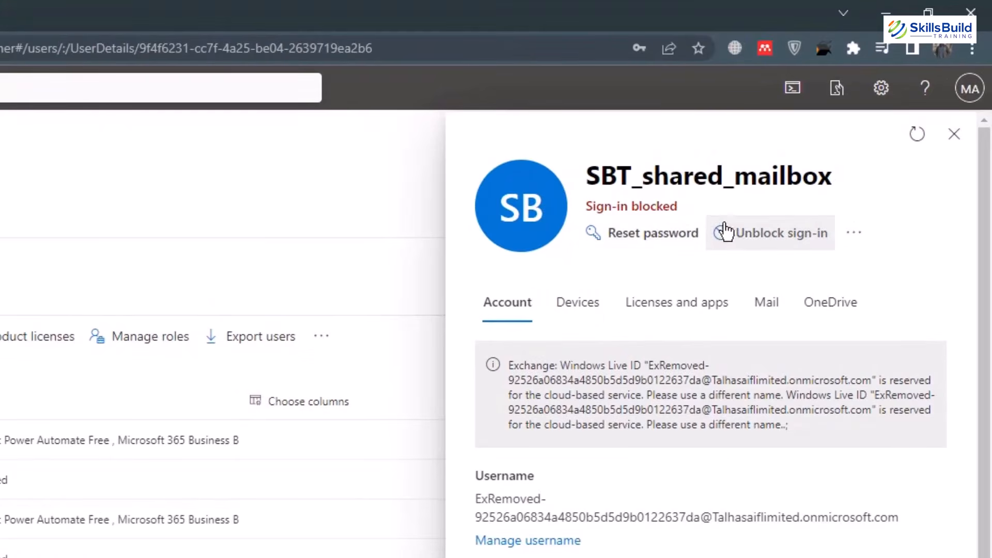
Unblock sign-in by unticking Block this user, save, and close the account panel.
{"action": "left_click", "coordinate": [755, 237]}
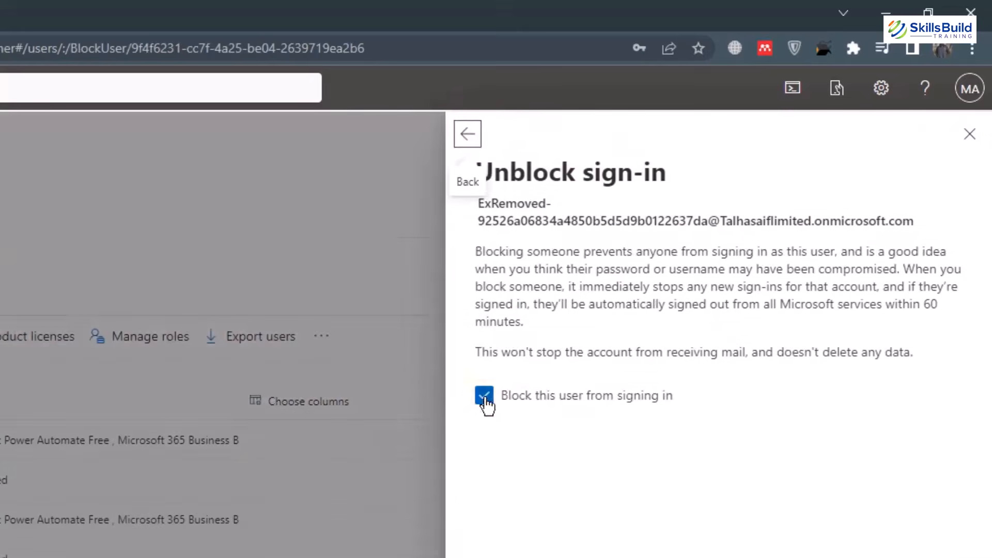
{"action": "left_click", "coordinate": [485, 398]}
{"action": "left_click", "coordinate": [528, 532]}
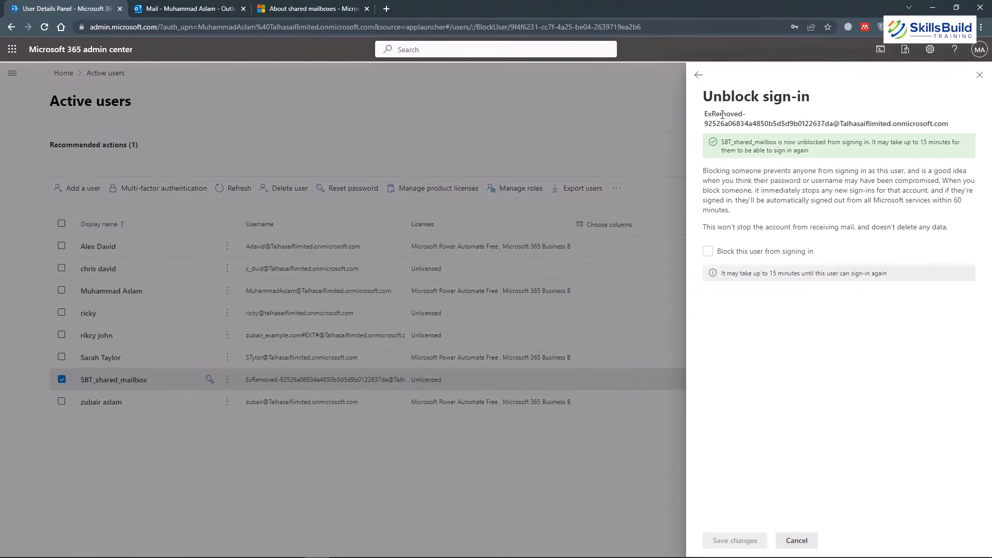
{"action": "left_click", "coordinate": [698, 75]}
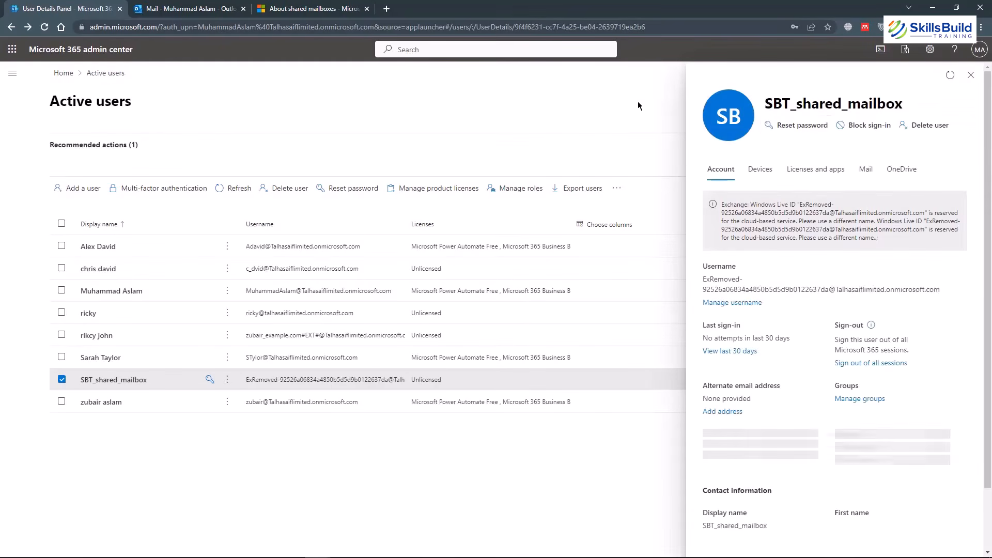
{"action": "left_click", "coordinate": [972, 74]}
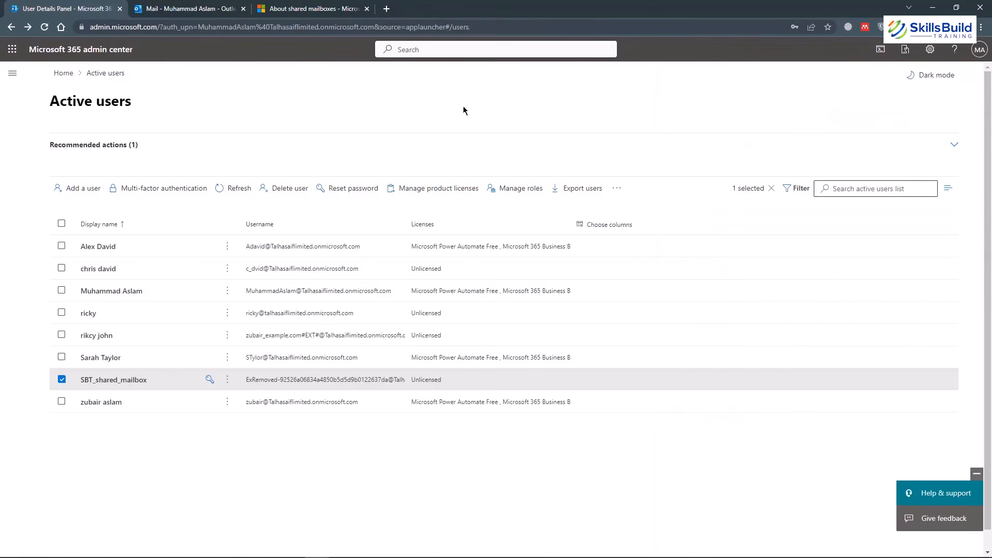
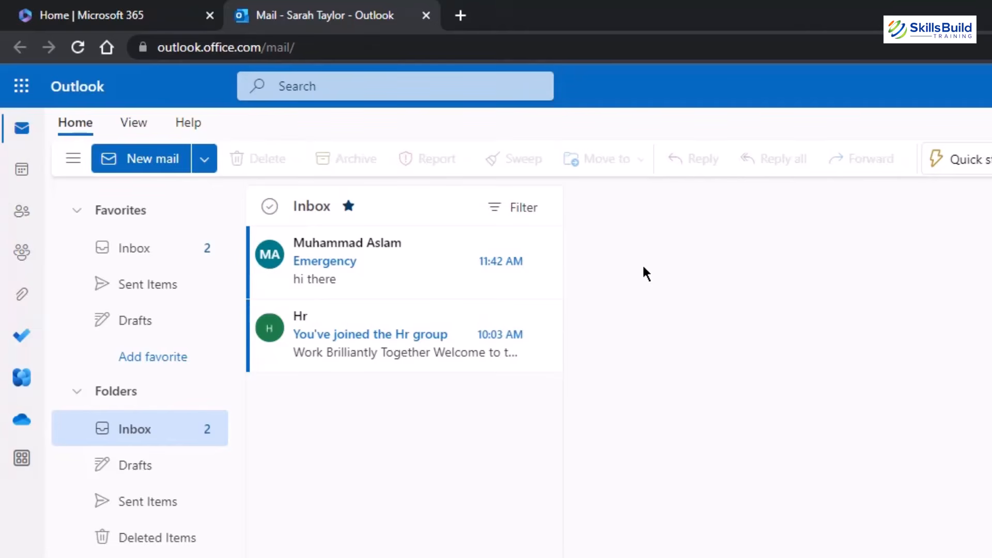
Open SBT_shared_mailbox in a separate browser tab using Open another mailbox.
{"action": "right_click", "coordinate": [119, 393]}
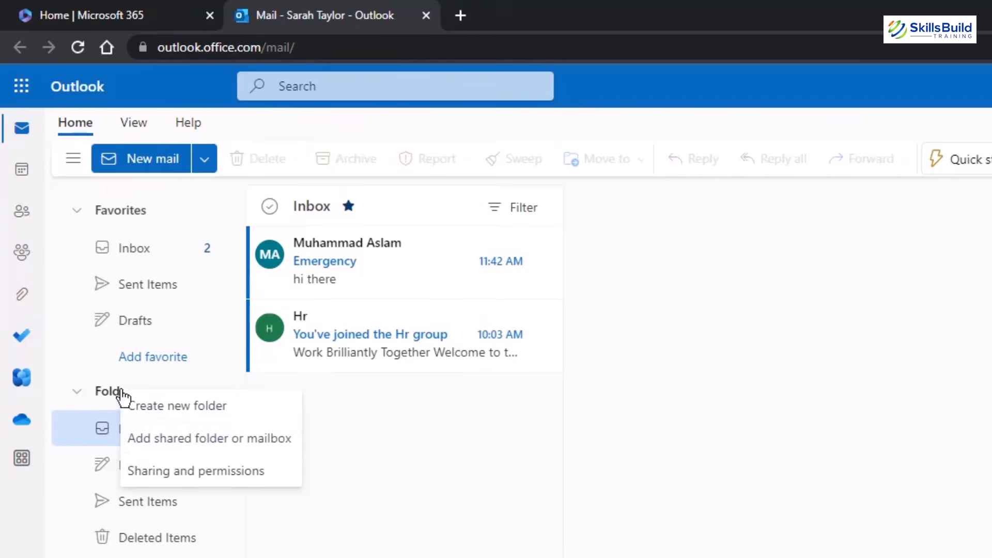
{"action": "left_click", "coordinate": [211, 448]}
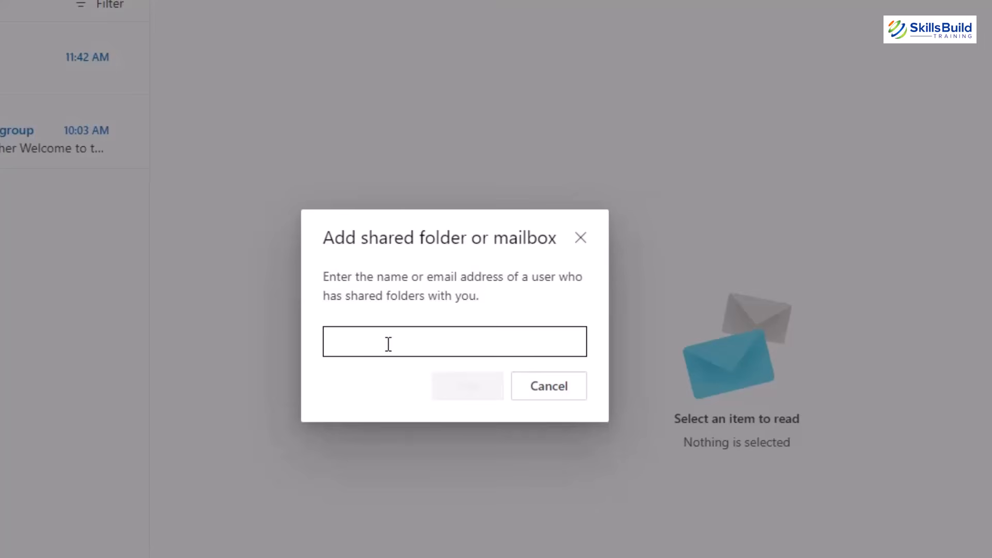
{"action": "left_click", "coordinate": [581, 238]}
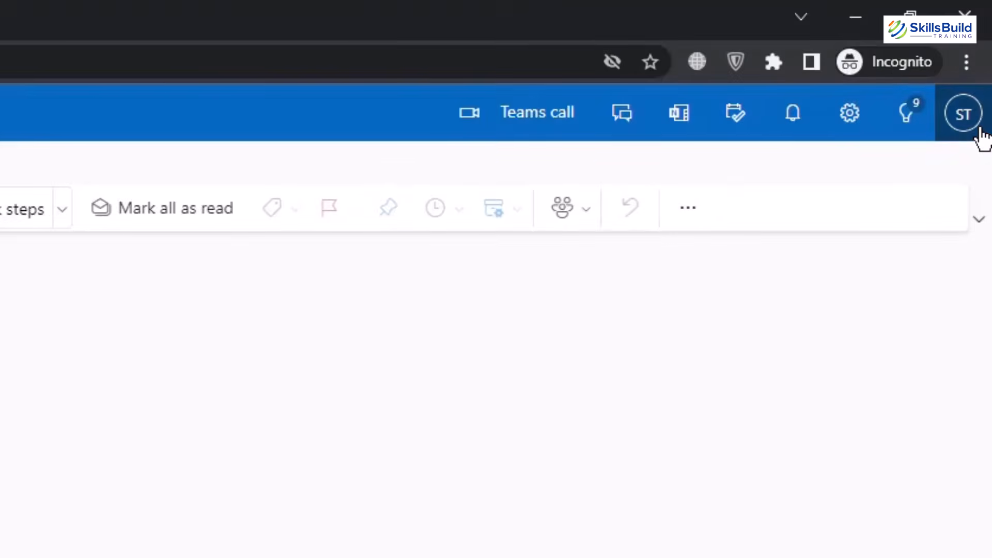
{"action": "left_click", "coordinate": [981, 130]}
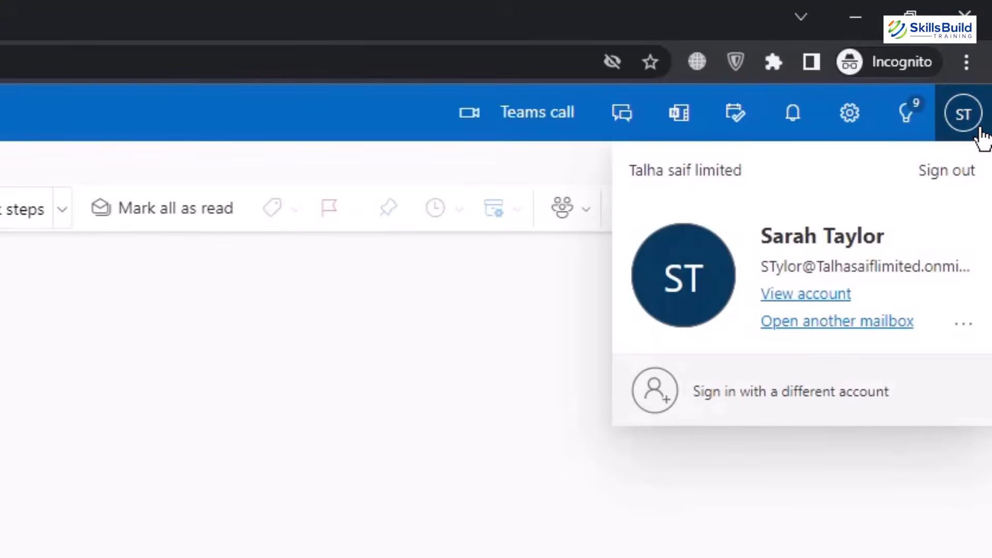
{"action": "left_click", "coordinate": [859, 331]}
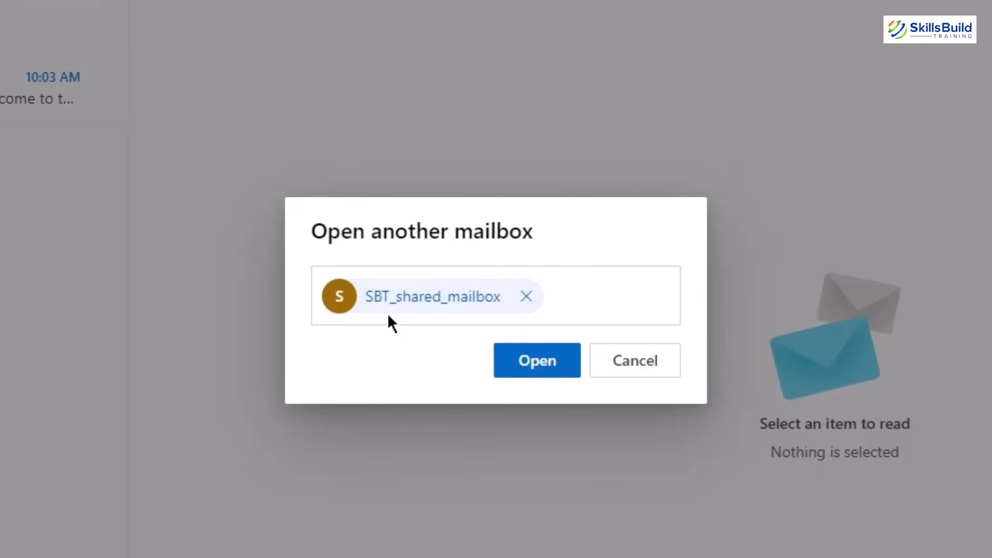
{"action": "left_click", "coordinate": [530, 361]}
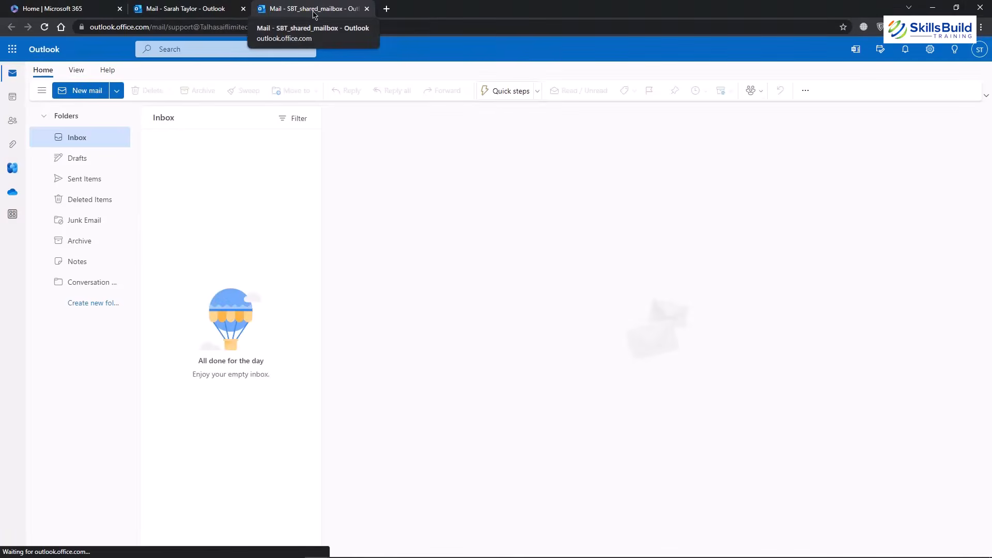
From the personal mailbox, send the shared mailbox an email with subject 'Testing' and body 'Hello'.
{"action": "left_click", "coordinate": [188, 11]}
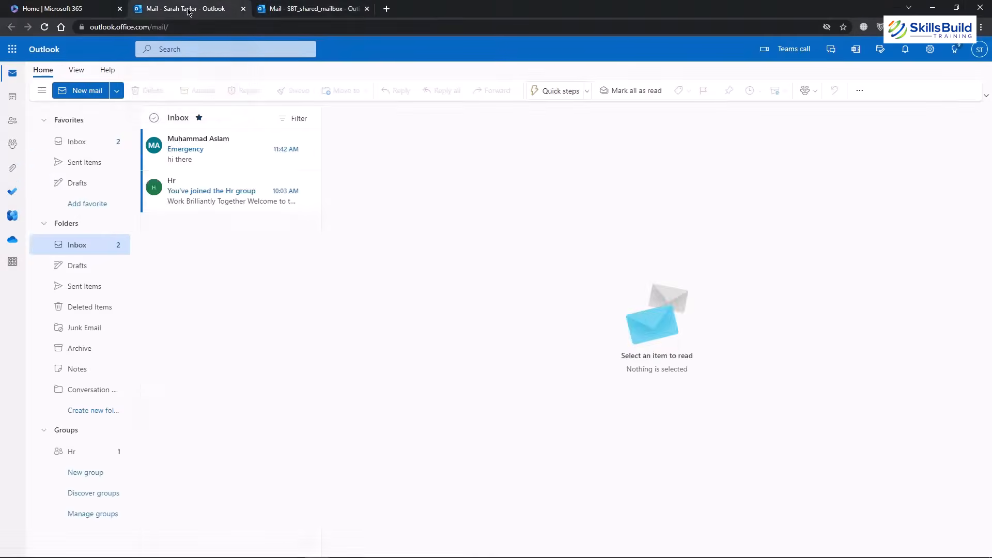
{"action": "left_click", "coordinate": [307, 10]}
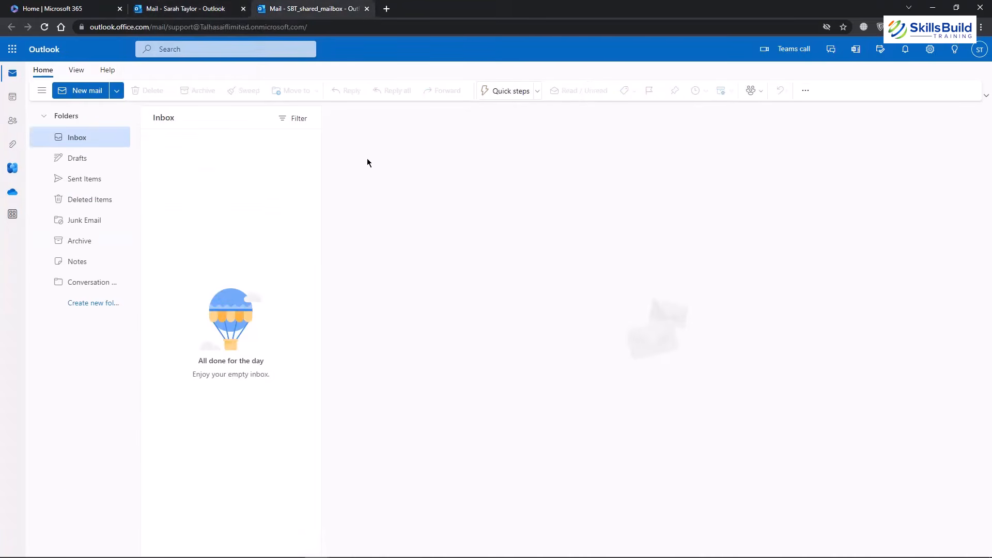
{"action": "left_click", "coordinate": [205, 9]}
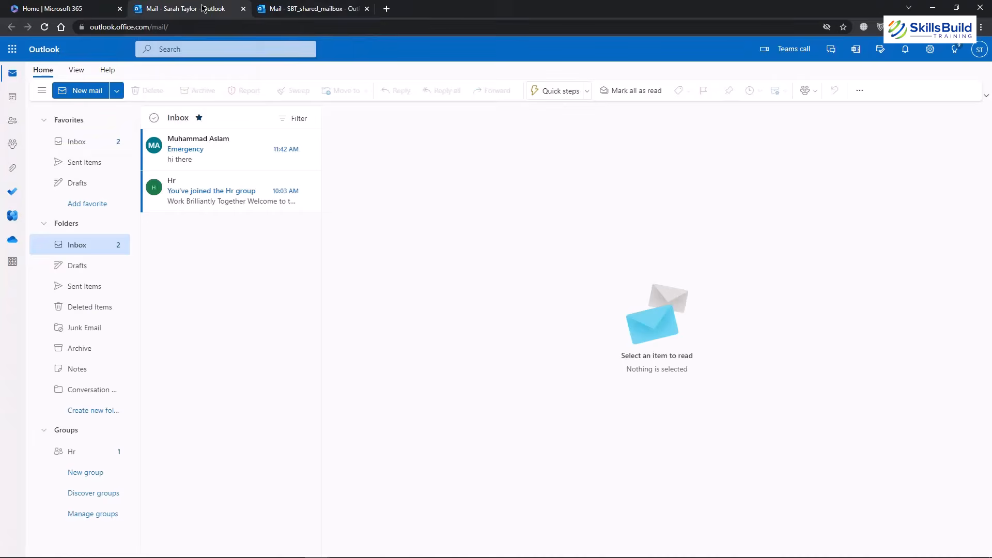
{"action": "left_click", "coordinate": [98, 123]}
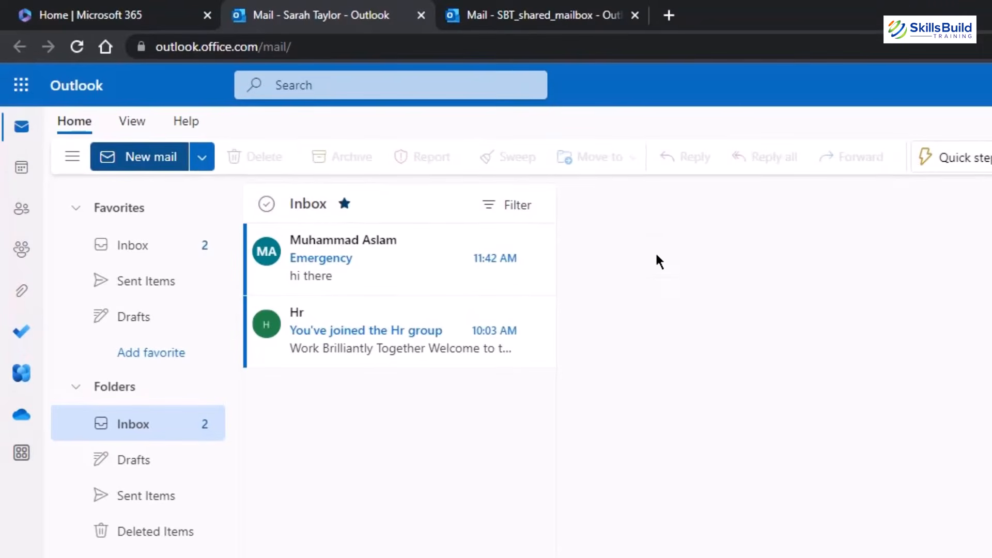
{"action": "key", "text": "ctrl+v"}
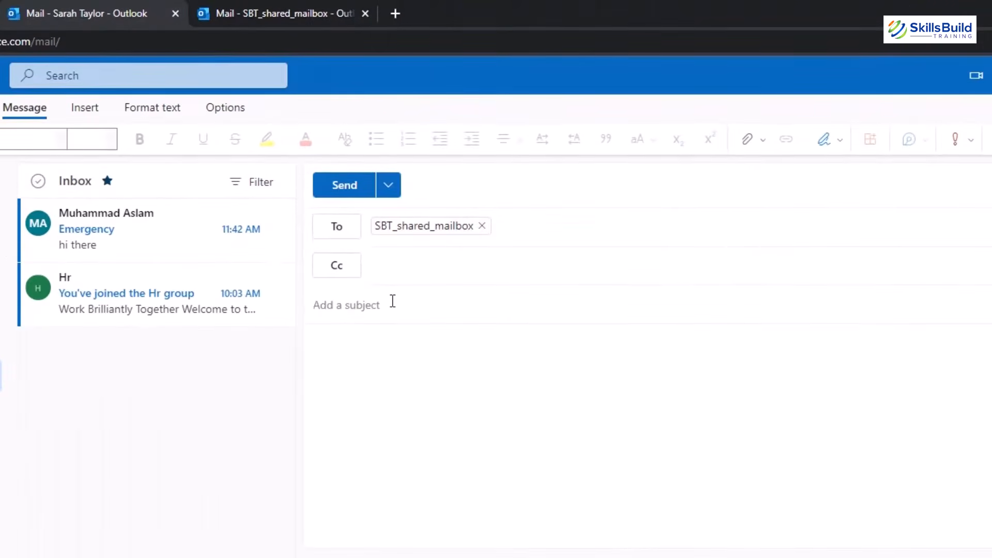
{"action": "type", "text": "Testing"}
{"action": "key", "text": "Tab"}
{"action": "type", "text": "Hello"}
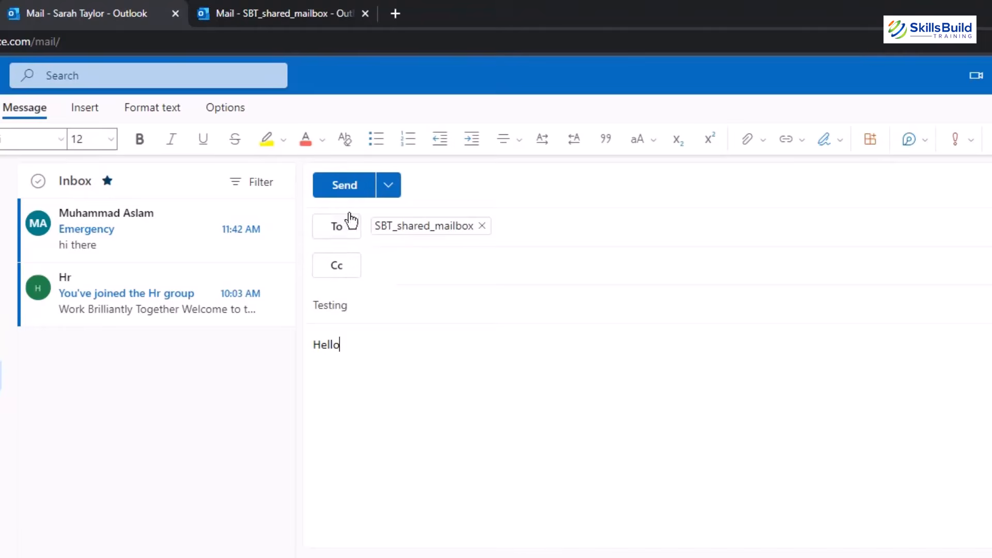
{"action": "left_click", "coordinate": [343, 191]}
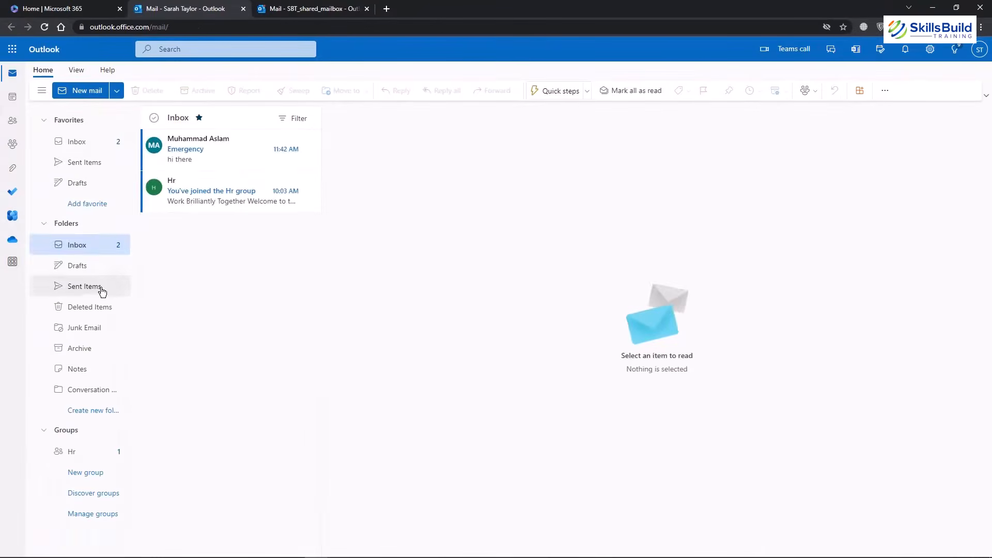
Check Sent Items, then open the received 'Testing' message in SBT_shared_mailbox's Inbox.
{"action": "left_click", "coordinate": [99, 289]}
{"action": "key", "text": "ctrl+Tab"}
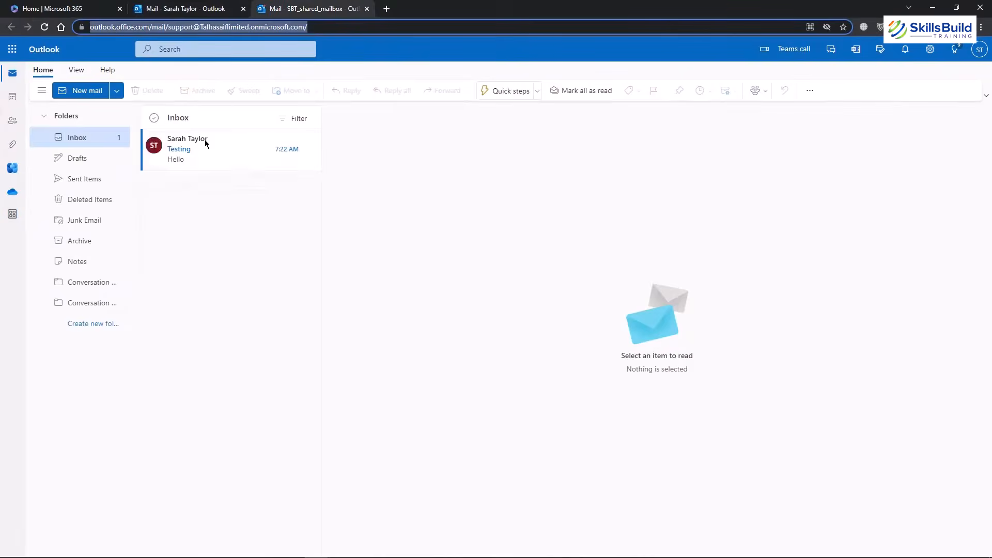
{"action": "left_click", "coordinate": [401, 195]}
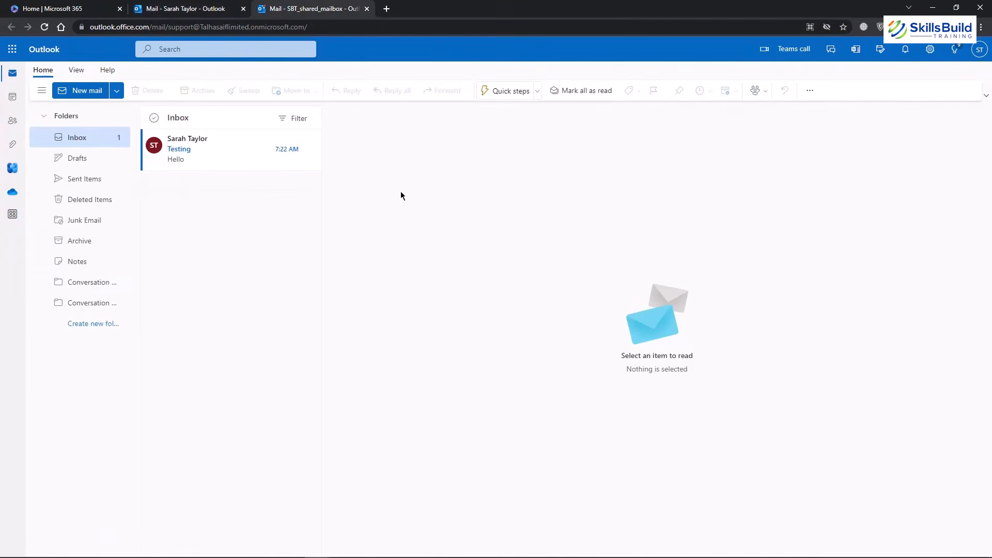
{"action": "left_click", "coordinate": [190, 150]}
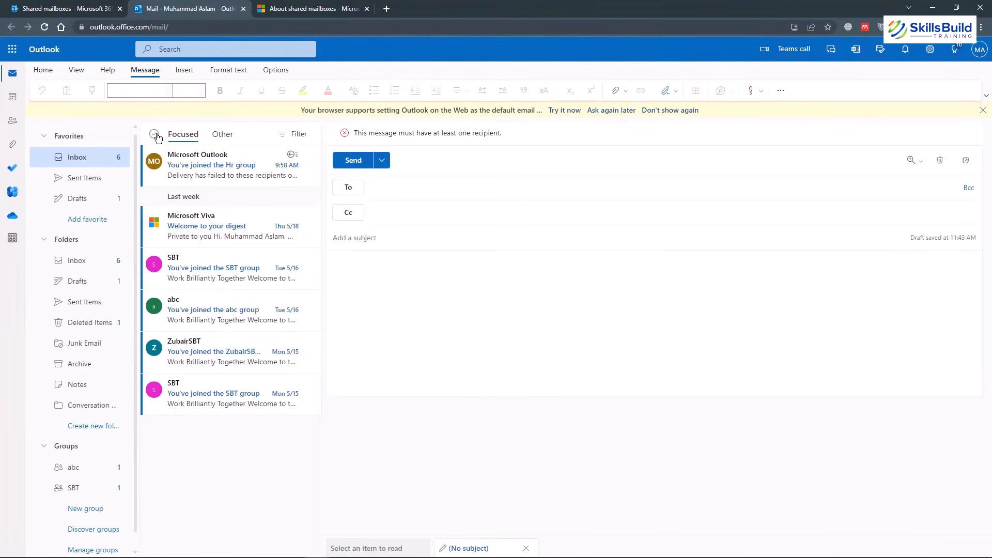
Add the support mailbox as a shared folder, then expand it and open its Inbox.
{"action": "right_click", "coordinate": [67, 240]}
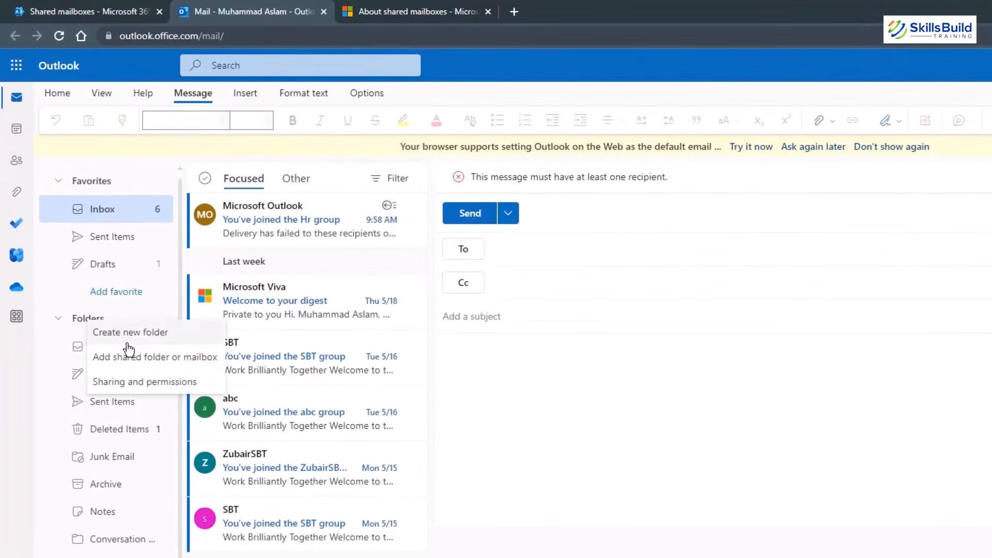
{"action": "left_click", "coordinate": [130, 355]}
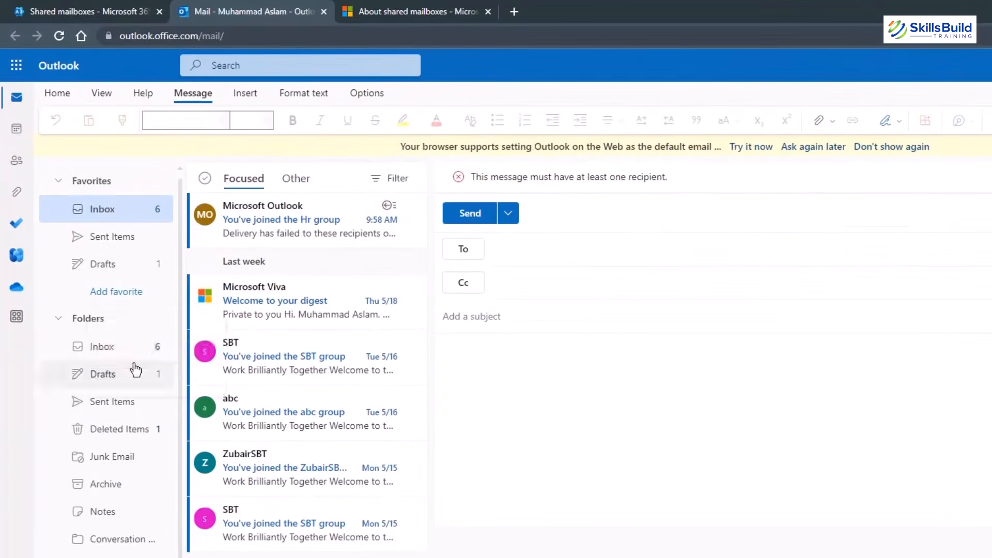
{"action": "left_click", "coordinate": [616, 409]}
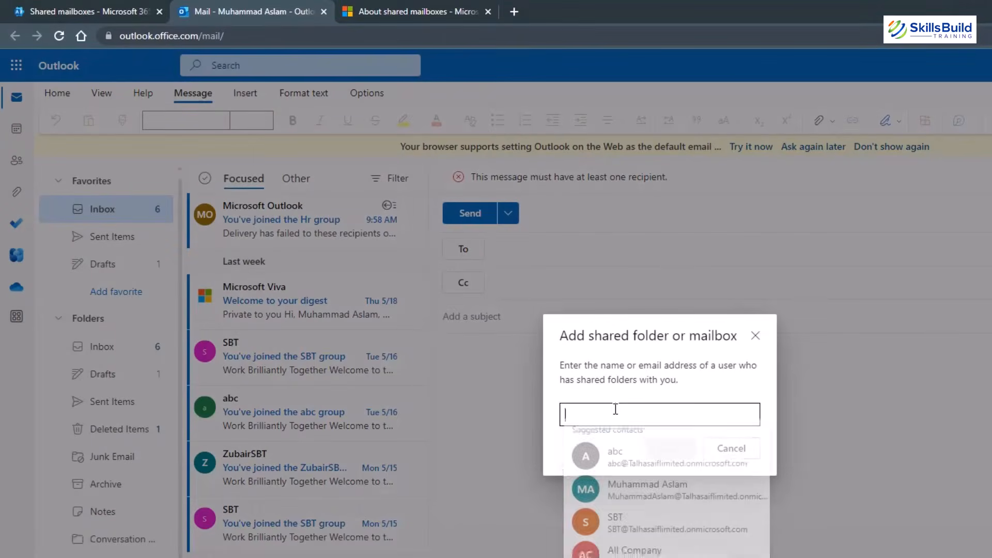
{"action": "key", "text": "ctrl+v"}
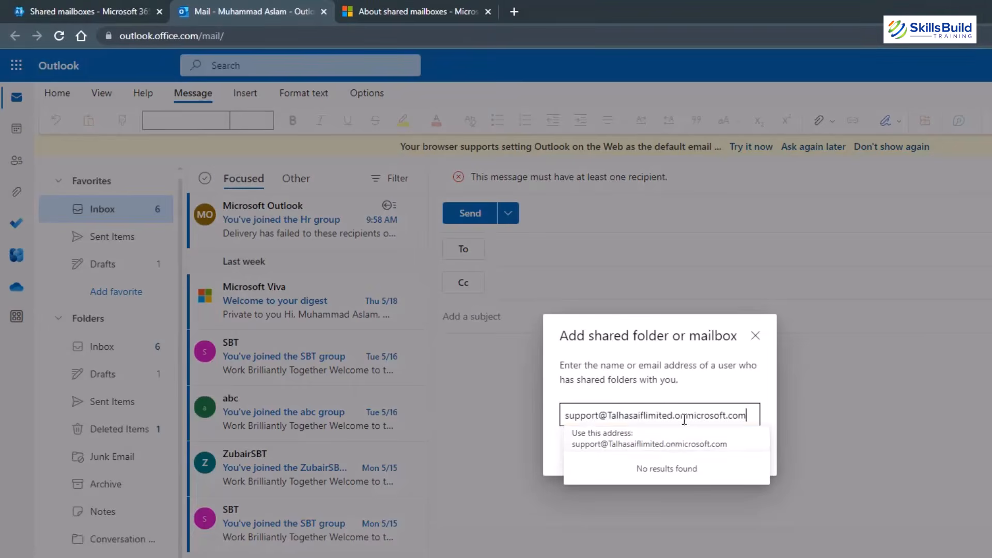
{"action": "left_click", "coordinate": [676, 445]}
{"action": "left_click", "coordinate": [670, 449]}
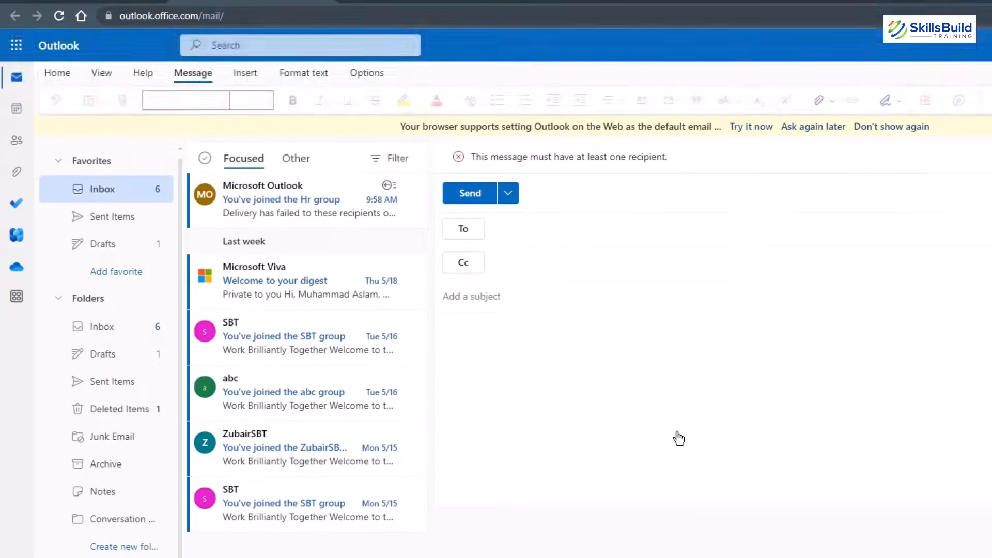
{"action": "scroll", "coordinate": [104, 294], "scroll_direction": "down", "scroll_amount": 1}
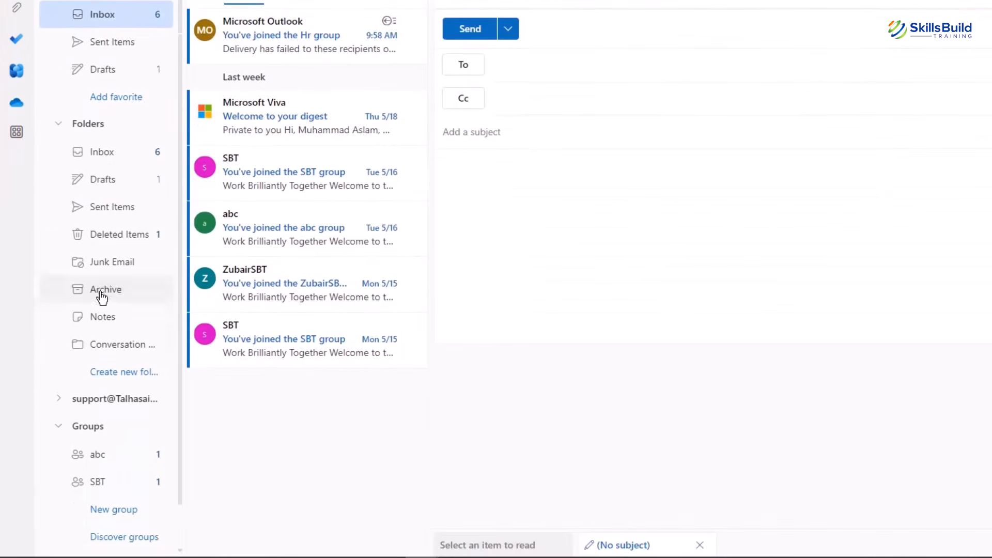
{"action": "left_click", "coordinate": [115, 365]}
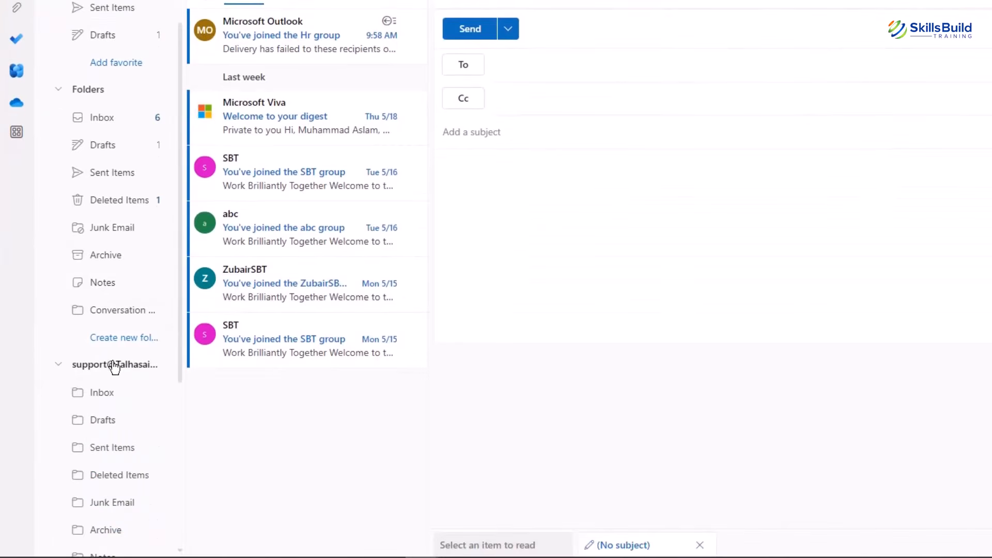
{"action": "left_click", "coordinate": [106, 395]}
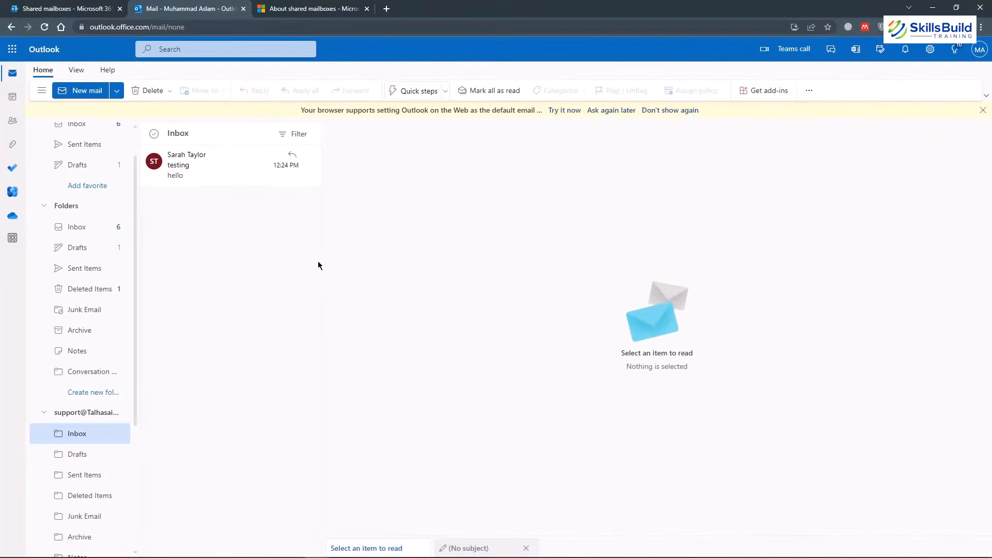
Reply to the testing message from the shared mailbox, greeting the sender by first name.
{"action": "left_click", "coordinate": [202, 164]}
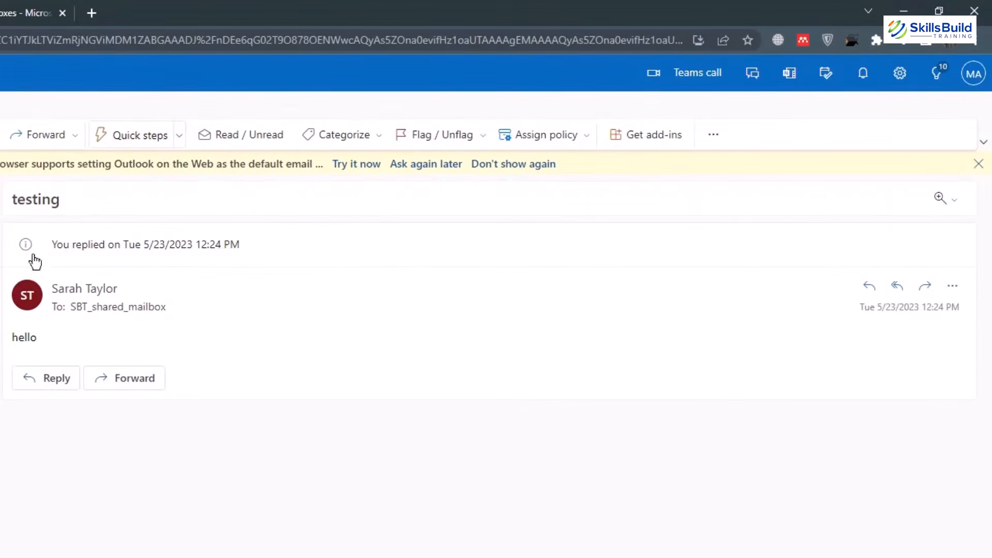
{"action": "left_click", "coordinate": [50, 371]}
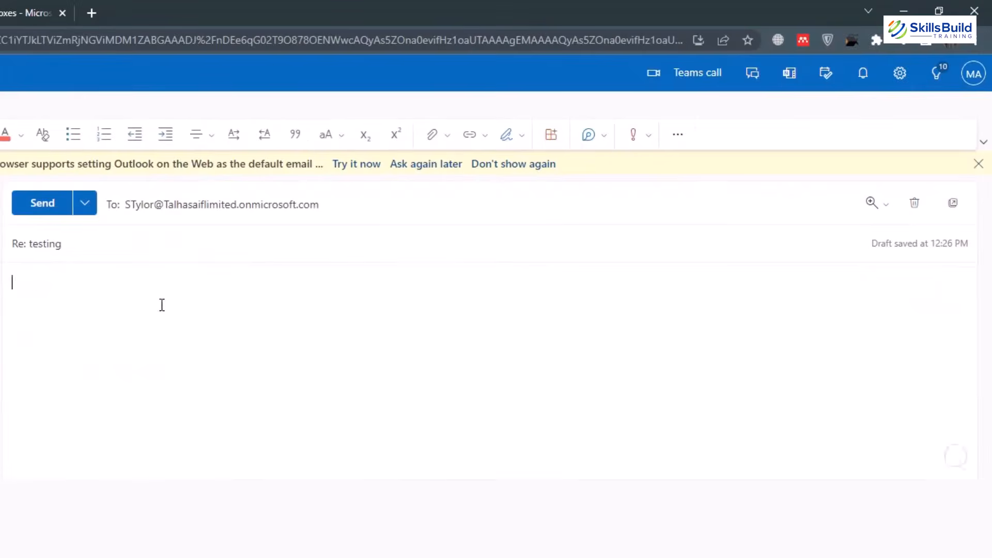
{"action": "type", "text": "Sara"}
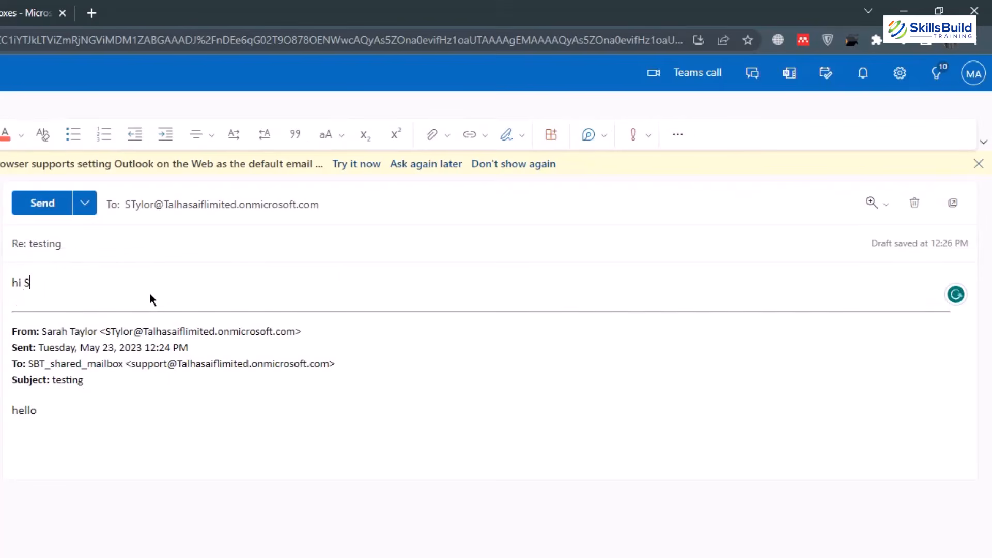
{"action": "type", "text": "h"}
{"action": "left_click", "coordinate": [43, 204]}
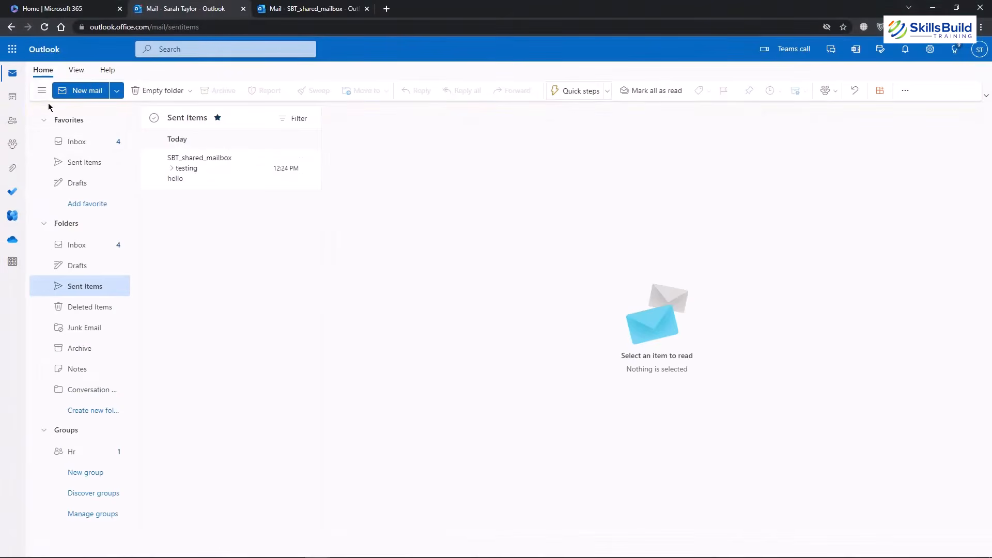
Return to the Inbox, then expand the admin center's full navigation menu.
{"action": "left_click", "coordinate": [76, 147]}
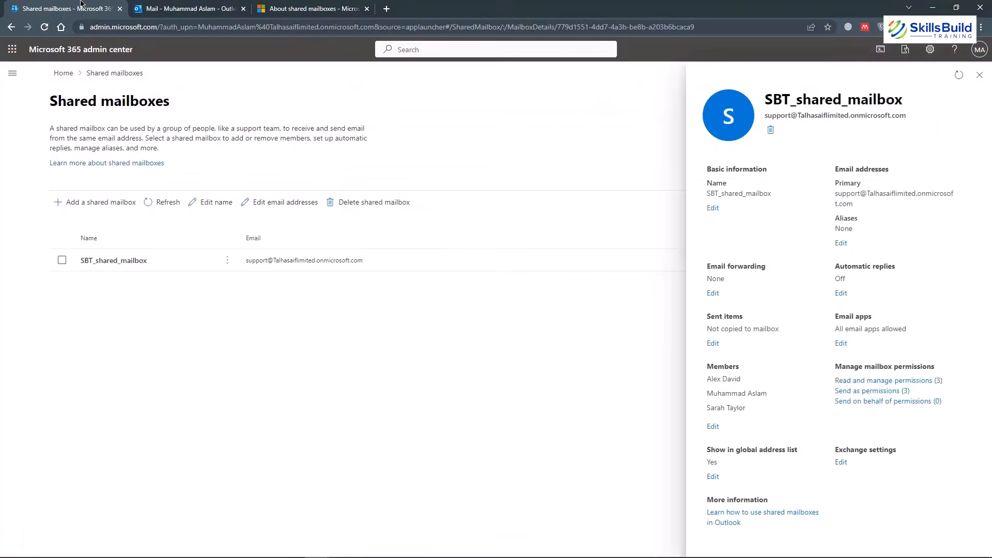
{"action": "left_click", "coordinate": [12, 73]}
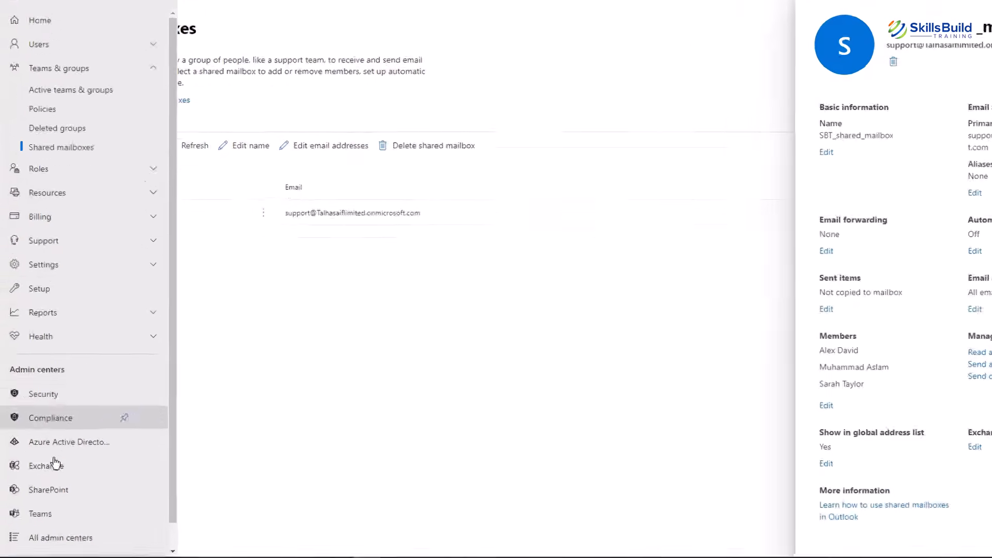
Go to Exchange admin center Mail flow > Message trace and start a new trace.
{"action": "left_click", "coordinate": [53, 463]}
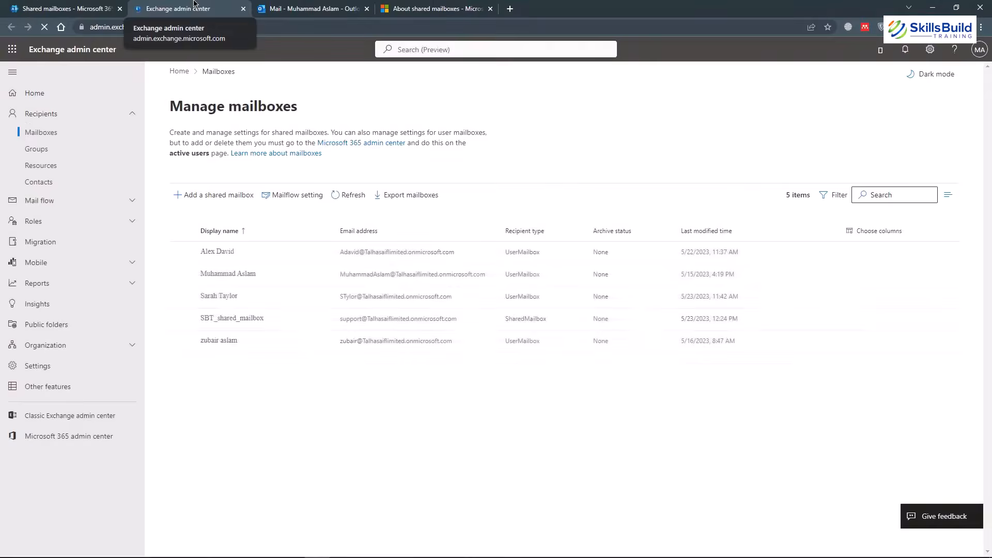
{"action": "left_click", "coordinate": [53, 201]}
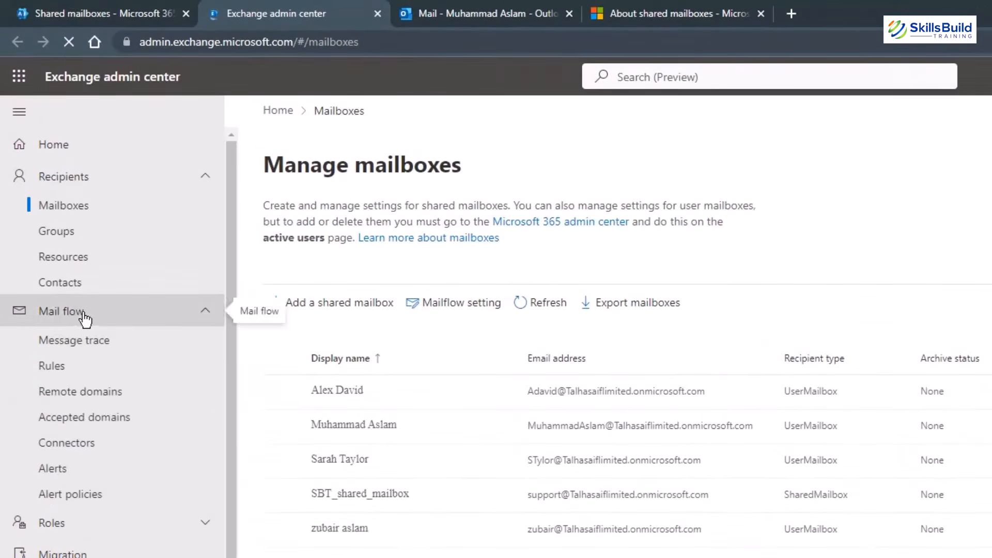
{"action": "left_click", "coordinate": [84, 348]}
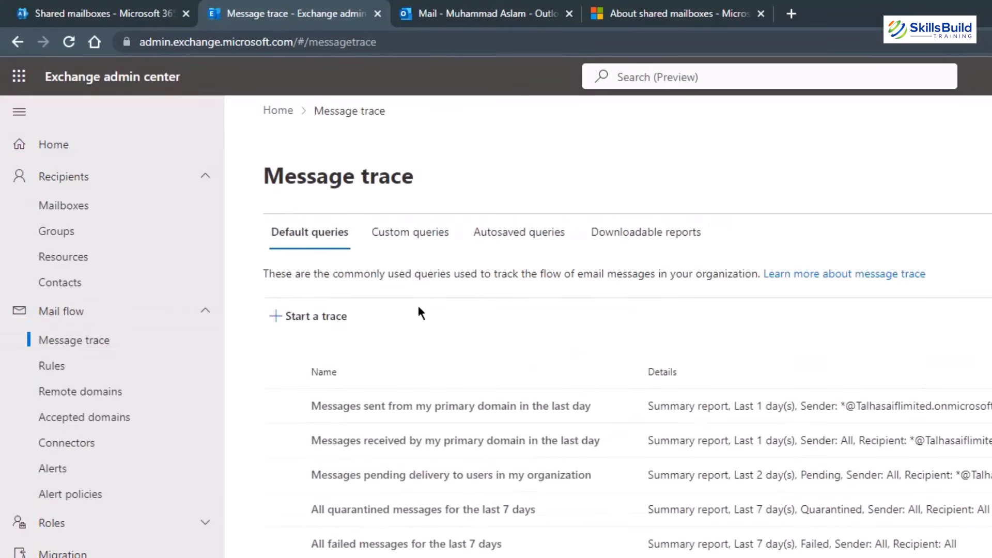
{"action": "left_click", "coordinate": [282, 317]}
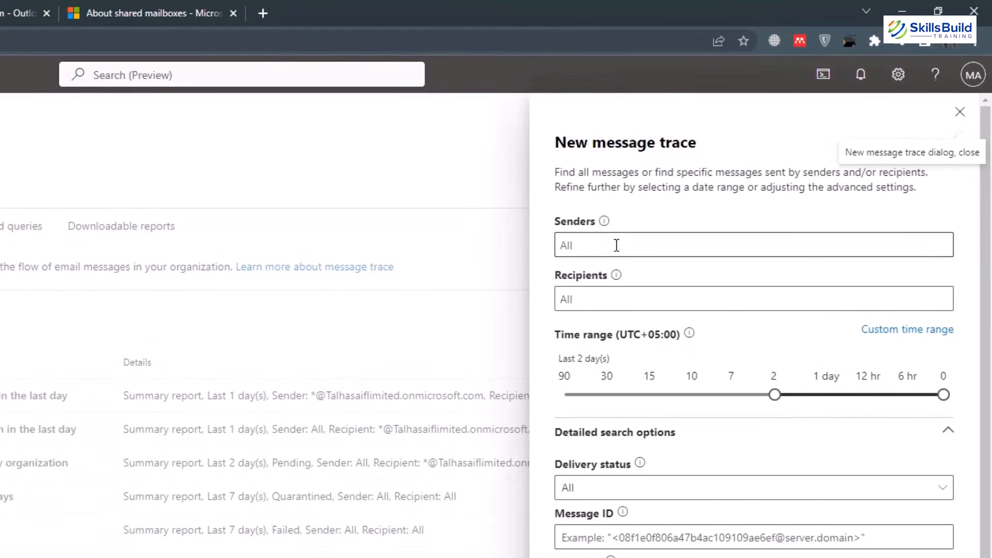
Set the trace sender to the user and the recipient to the shared support mailbox.
{"action": "left_click", "coordinate": [617, 246]}
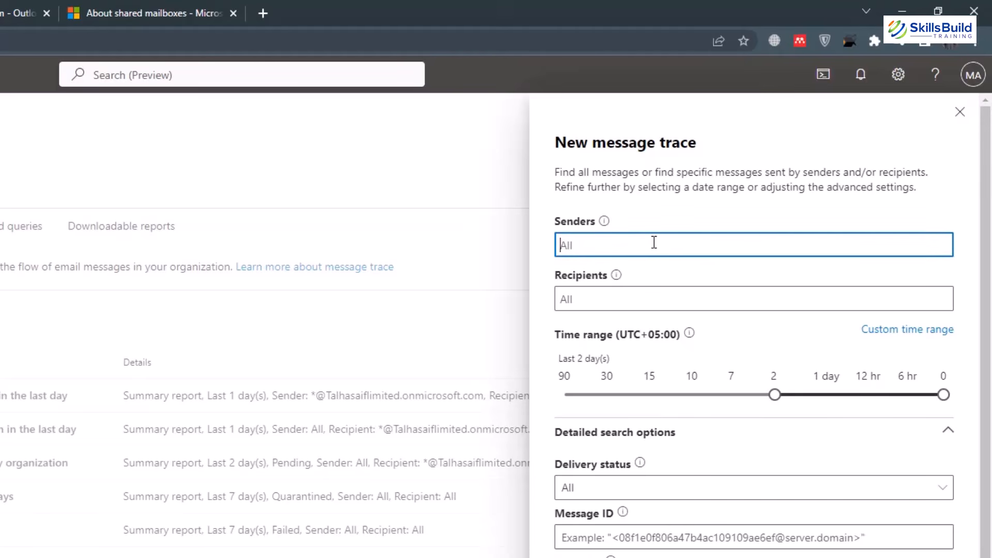
{"action": "type", "text": "sarah"}
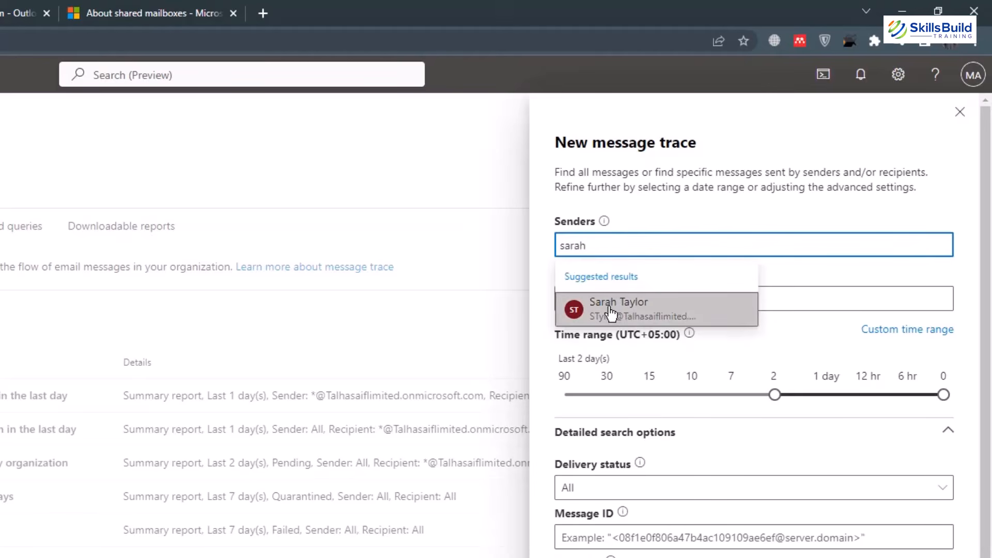
{"action": "left_click", "coordinate": [610, 312]}
{"action": "left_click", "coordinate": [613, 298]}
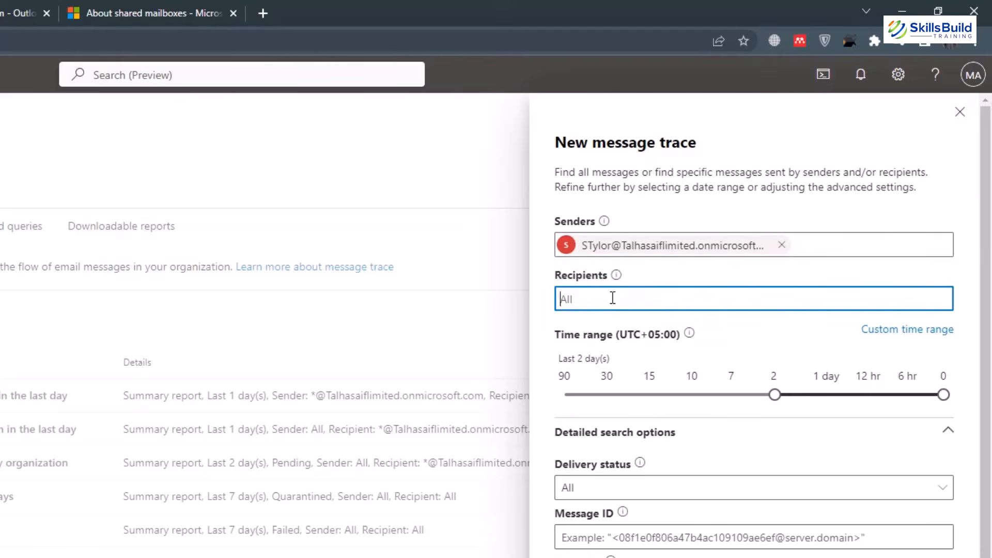
{"action": "type", "text": "support"}
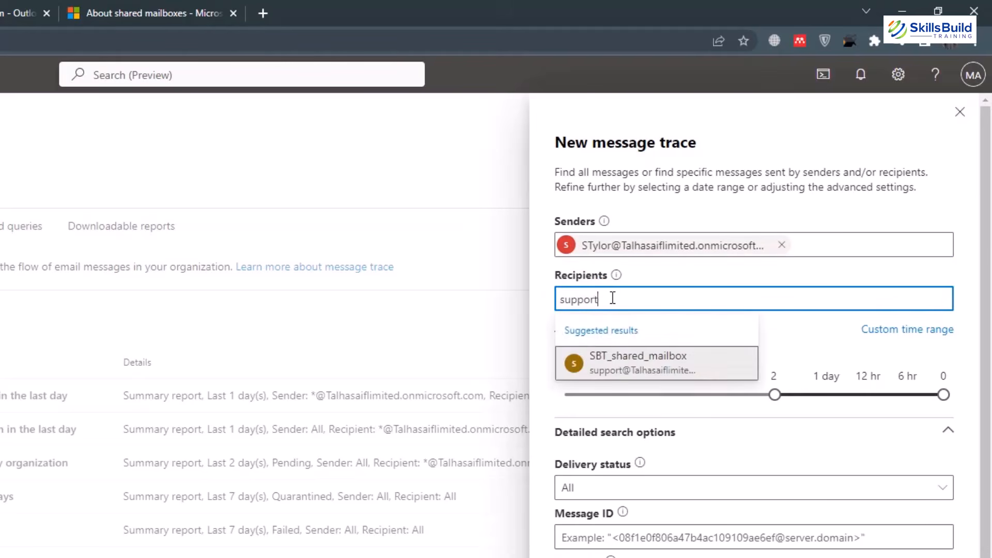
{"action": "left_click", "coordinate": [614, 357]}
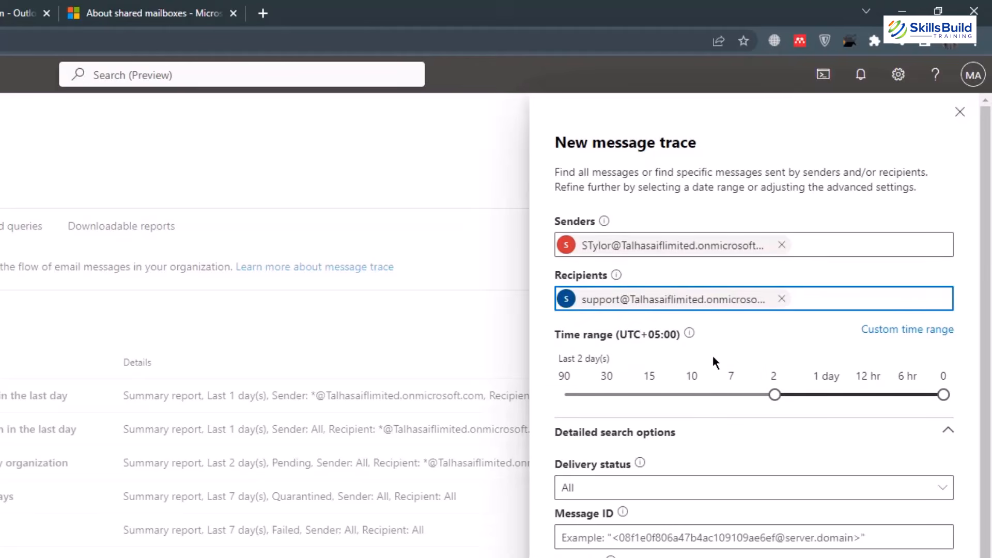
Limit the time range to the last 6 hours, keeping Delivery status and Direction at All.
{"action": "left_click", "coordinate": [773, 395]}
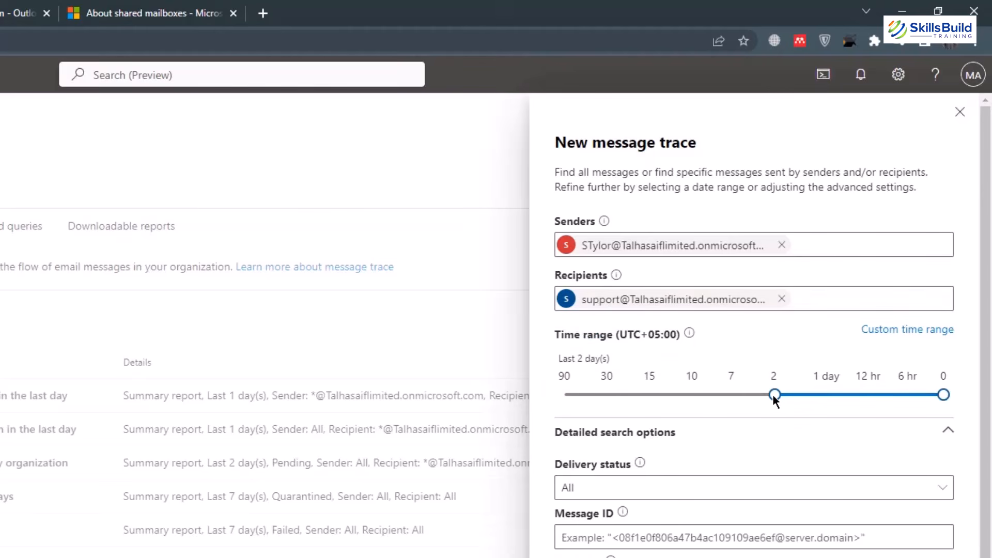
{"action": "left_click_drag", "start_coordinate": [773, 395], "coordinate": [917, 395]}
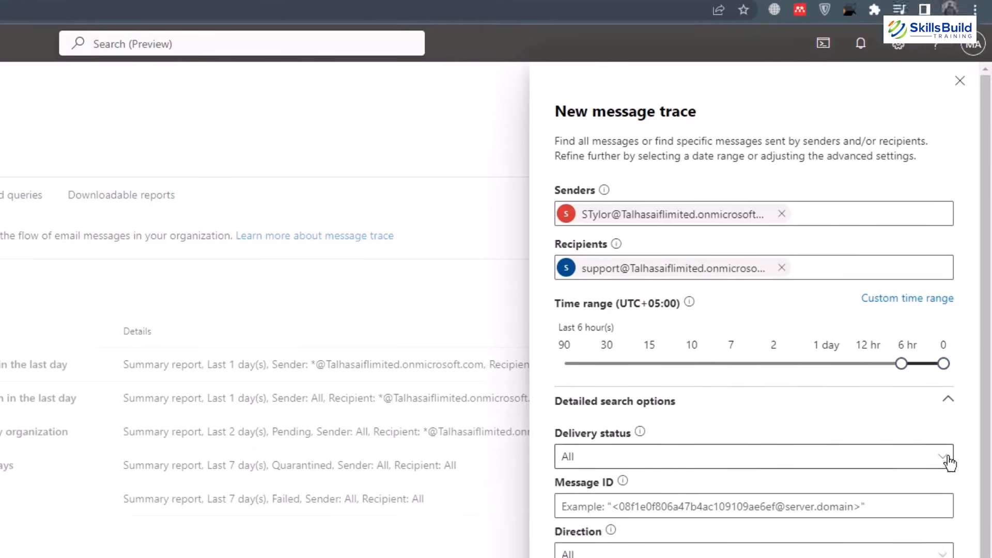
{"action": "left_click", "coordinate": [939, 250]}
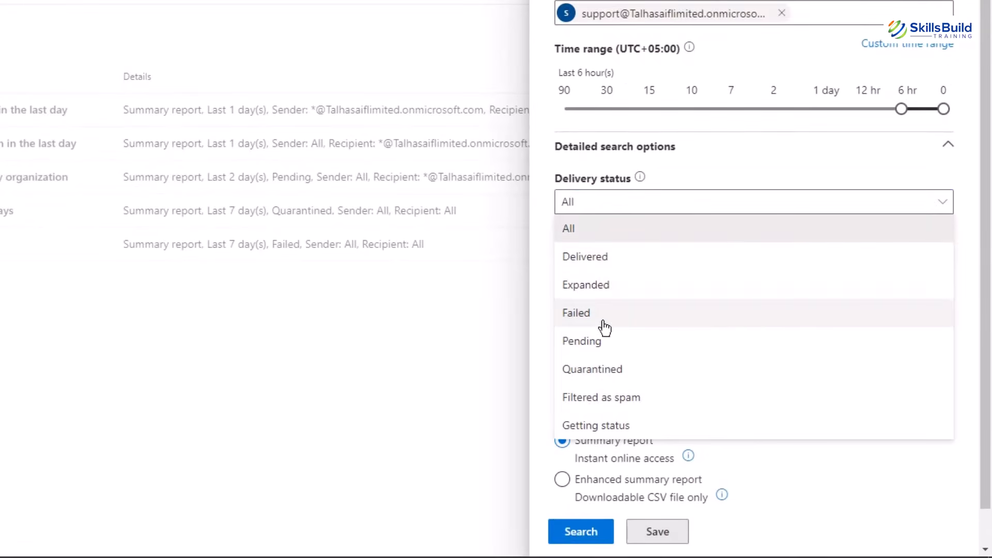
{"action": "left_click", "coordinate": [596, 228]}
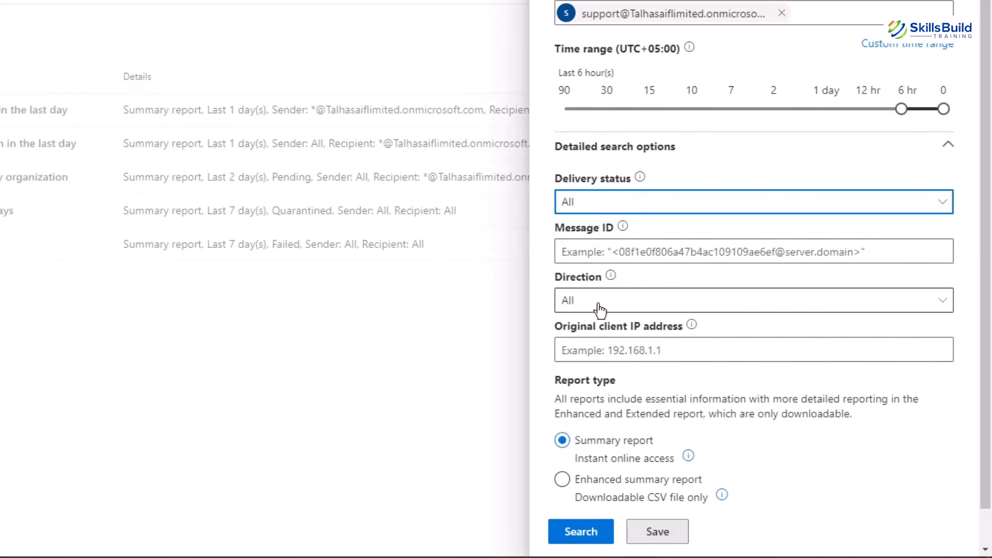
{"action": "left_click", "coordinate": [944, 308]}
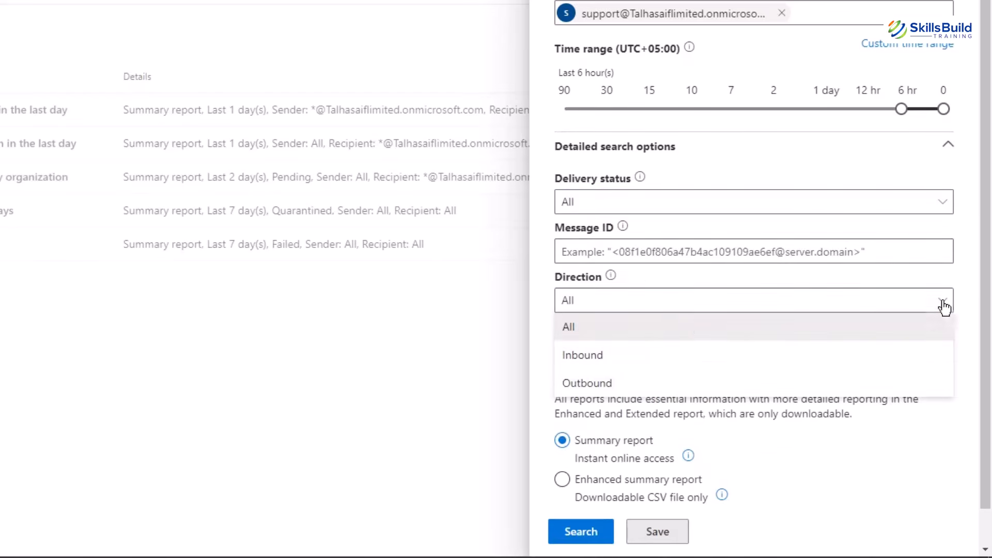
{"action": "left_click", "coordinate": [673, 339]}
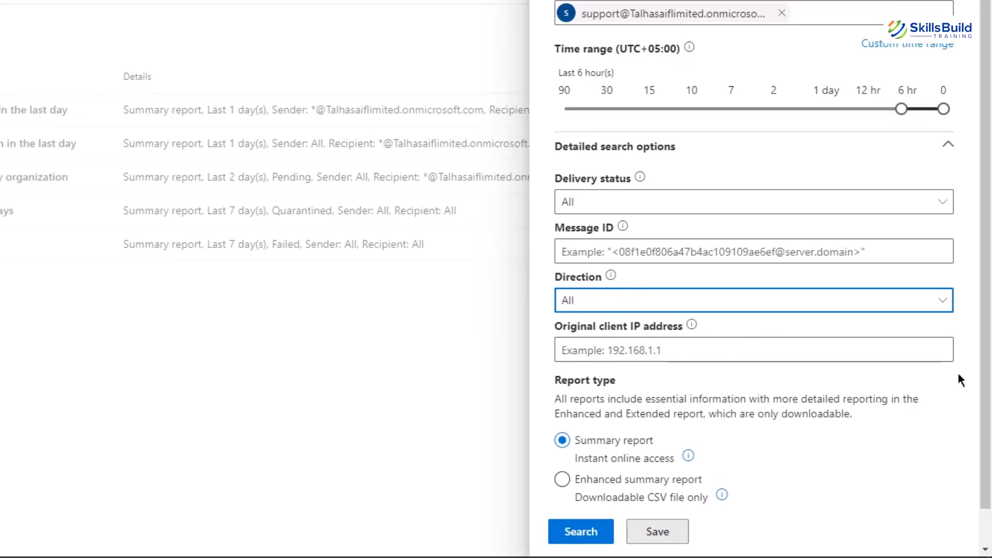
{"action": "scroll", "coordinate": [693, 351], "scroll_direction": "down", "scroll_amount": 1}
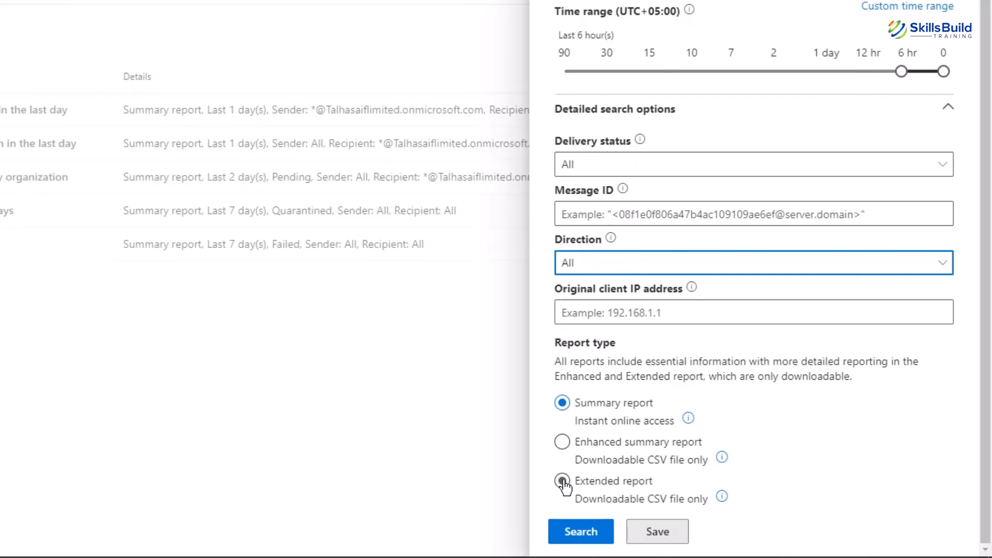
Run the trace, open the 12:24 PM message's delivery details, and choose Report Message.
{"action": "left_click", "coordinate": [581, 532]}
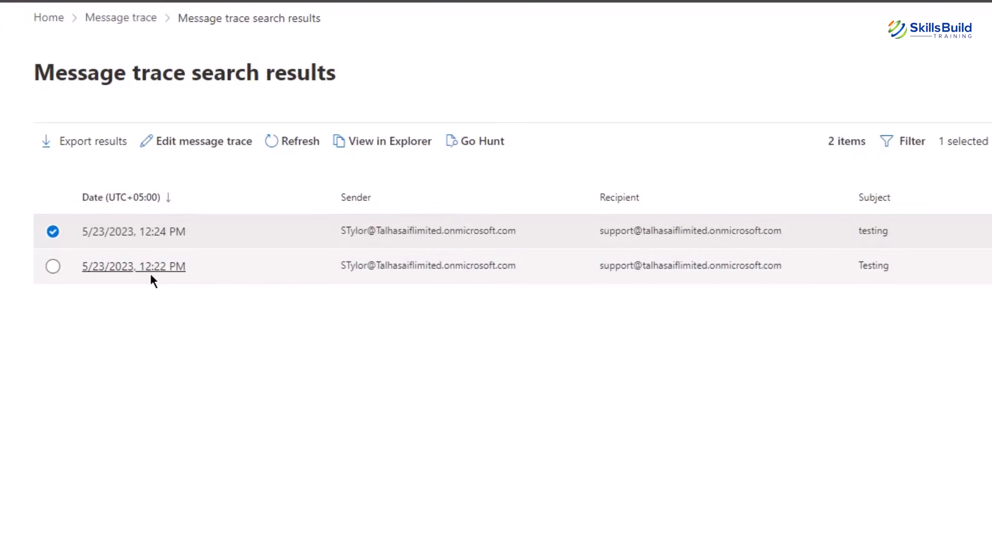
{"action": "left_click", "coordinate": [91, 234]}
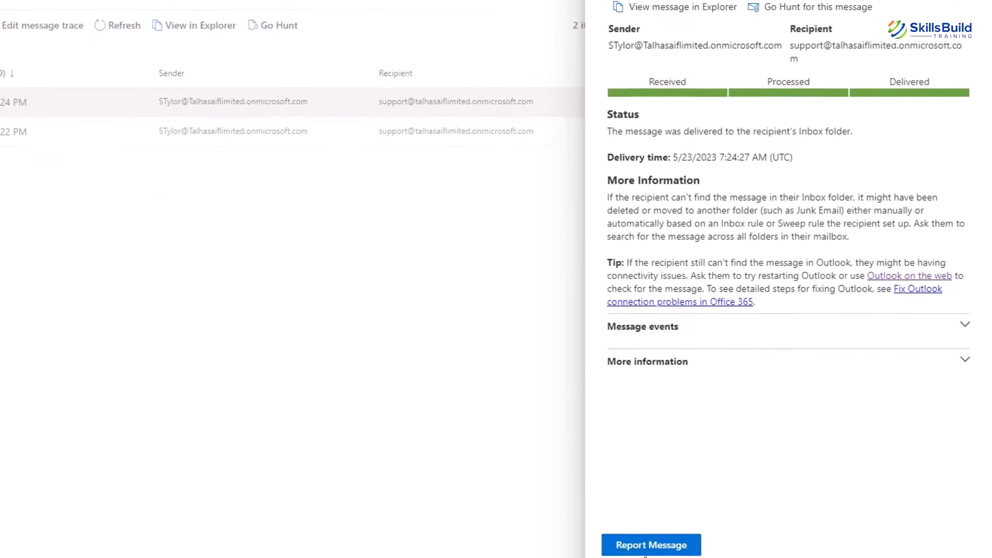
{"action": "left_click", "coordinate": [649, 536]}
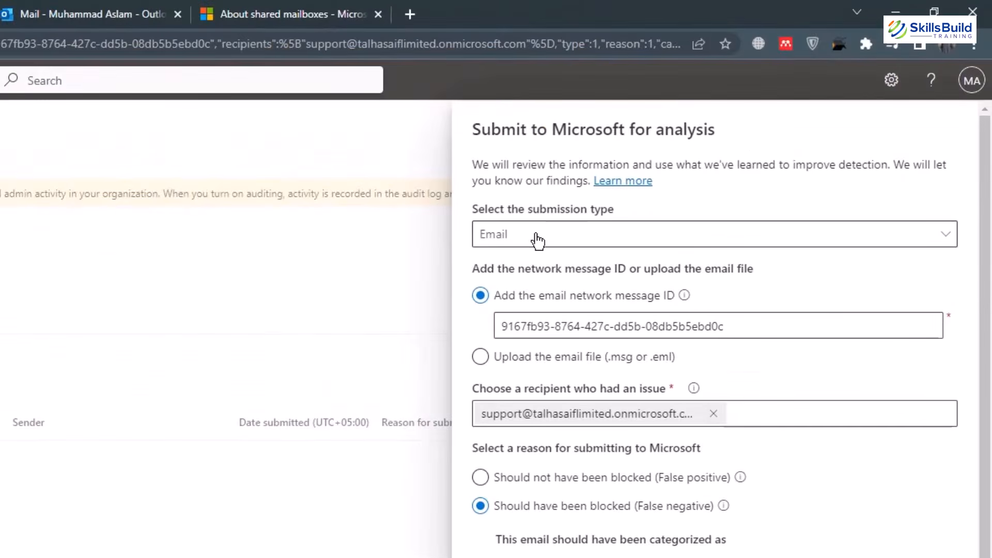
Keep submission type Email, tick 'Block all emails from this sender or domain', and return to Message trace.
{"action": "left_click", "coordinate": [537, 239]}
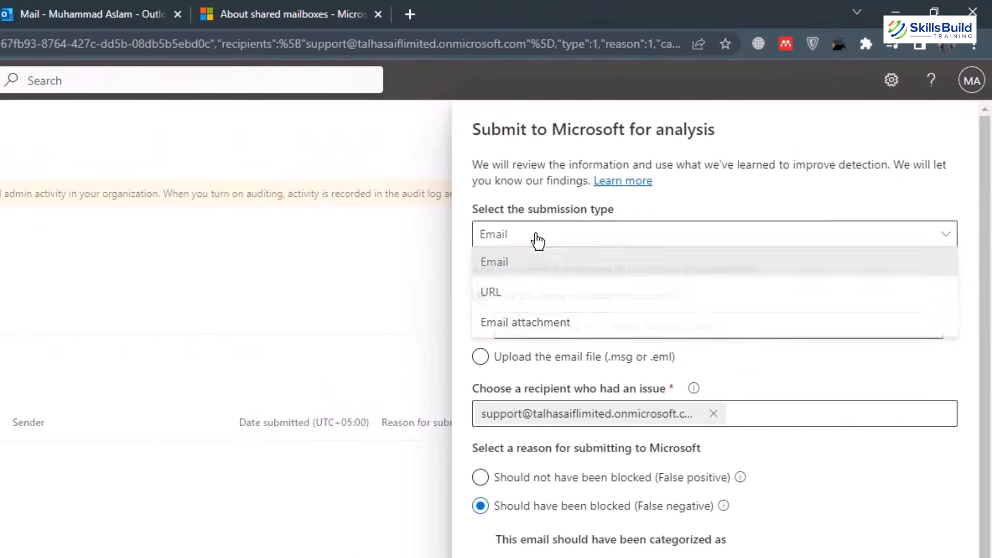
{"action": "left_click", "coordinate": [514, 268]}
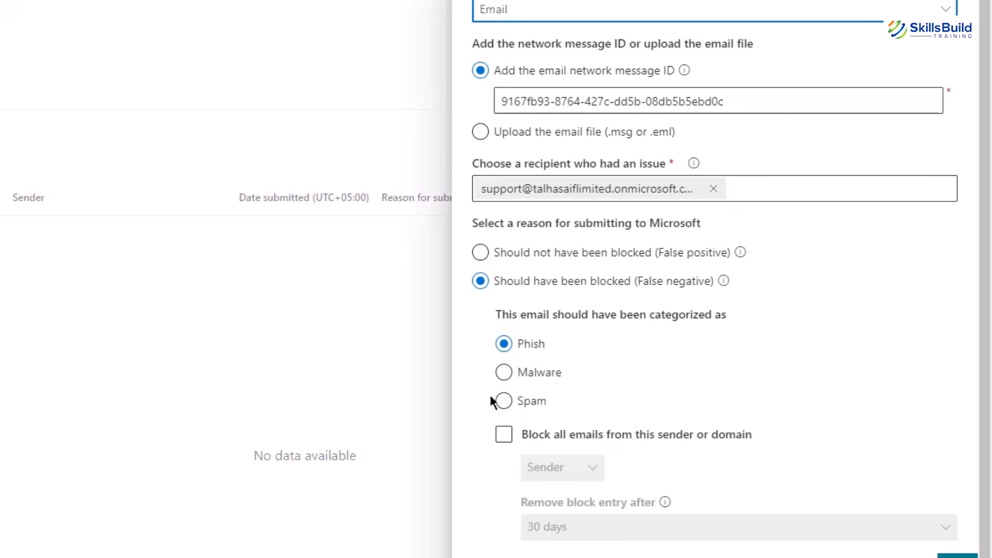
{"action": "left_click", "coordinate": [558, 436]}
{"action": "scroll", "coordinate": [581, 456], "scroll_direction": "down", "scroll_amount": 3}
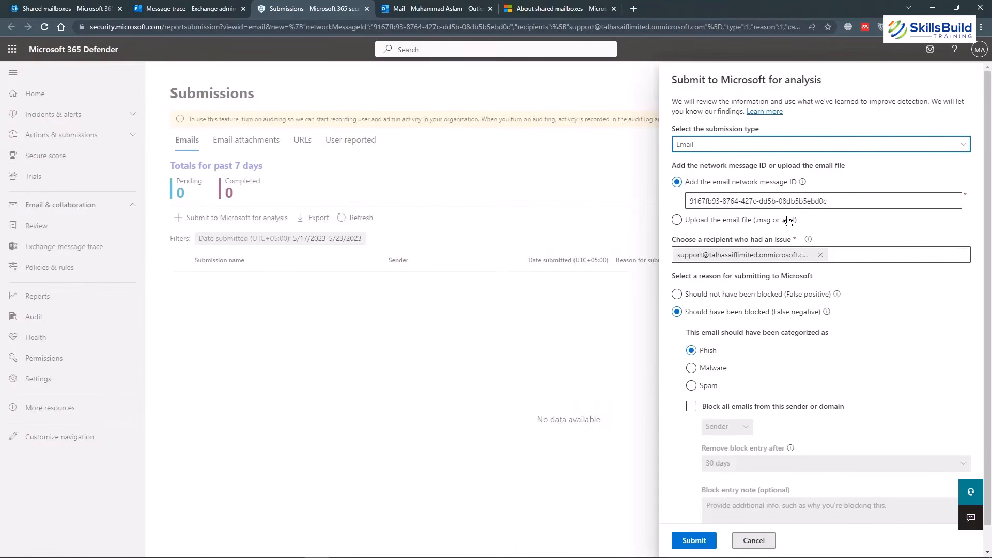
{"action": "left_click", "coordinate": [204, 7]}
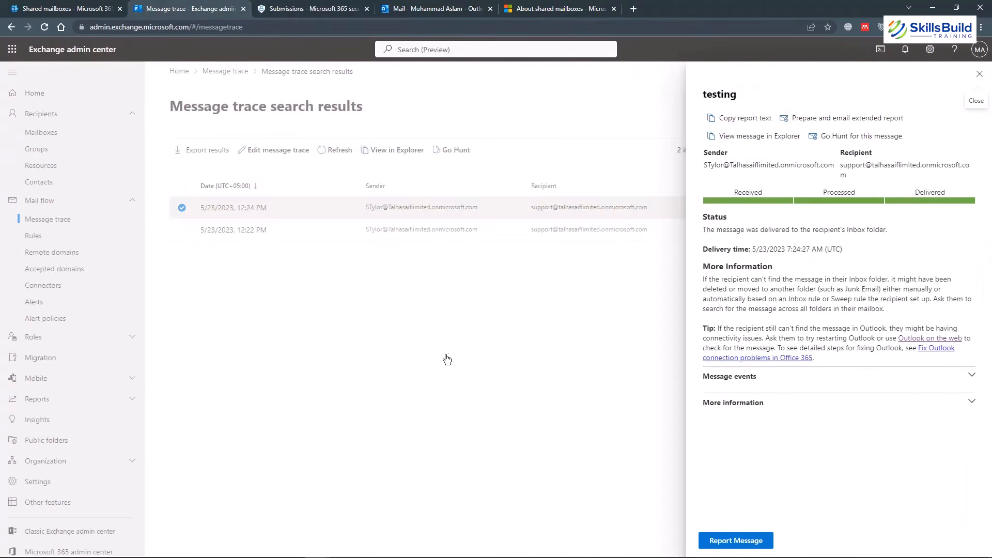
Return to the Defender submission form tab.
{"action": "left_click", "coordinate": [305, 8]}
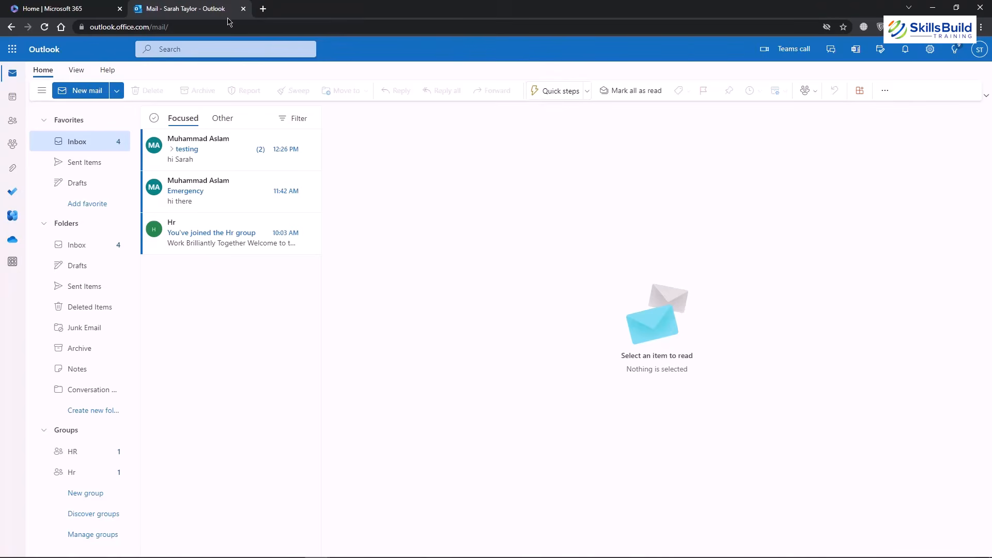
Open OneDrive's My files from the app launcher.
{"action": "left_click", "coordinate": [12, 49]}
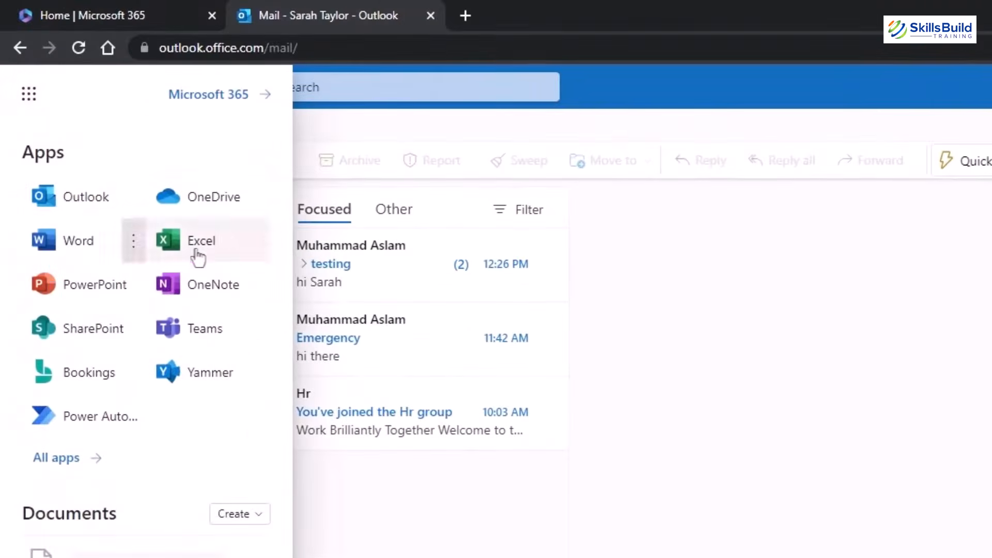
{"action": "left_click", "coordinate": [212, 216]}
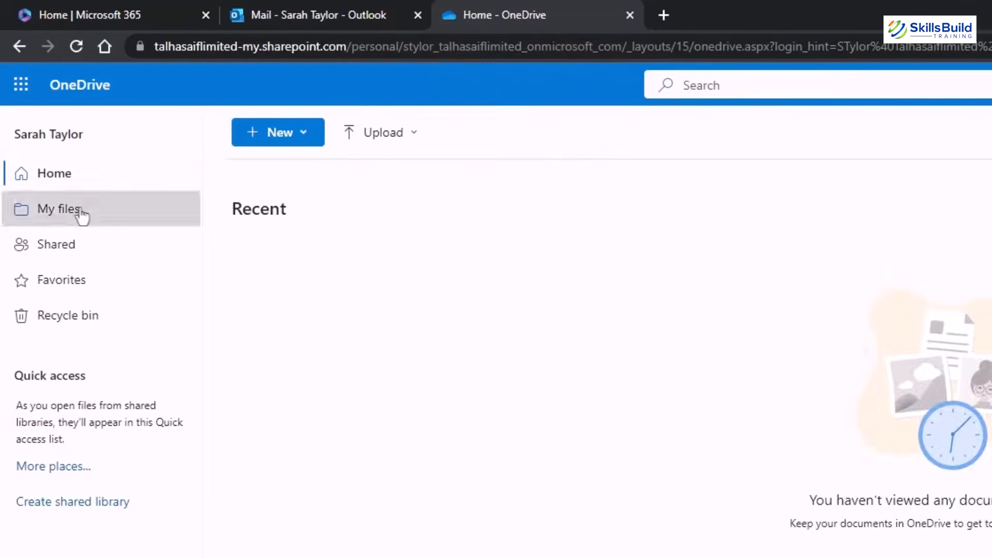
{"action": "left_click", "coordinate": [81, 211]}
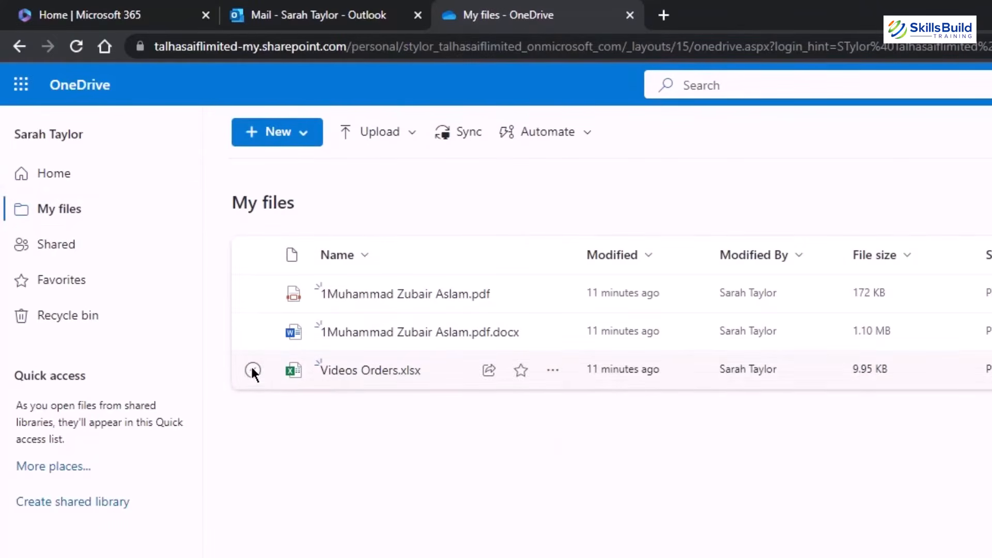
Delete Videos Orders.xlsx and check that it appears in the Recycle bin.
{"action": "left_click", "coordinate": [252, 370]}
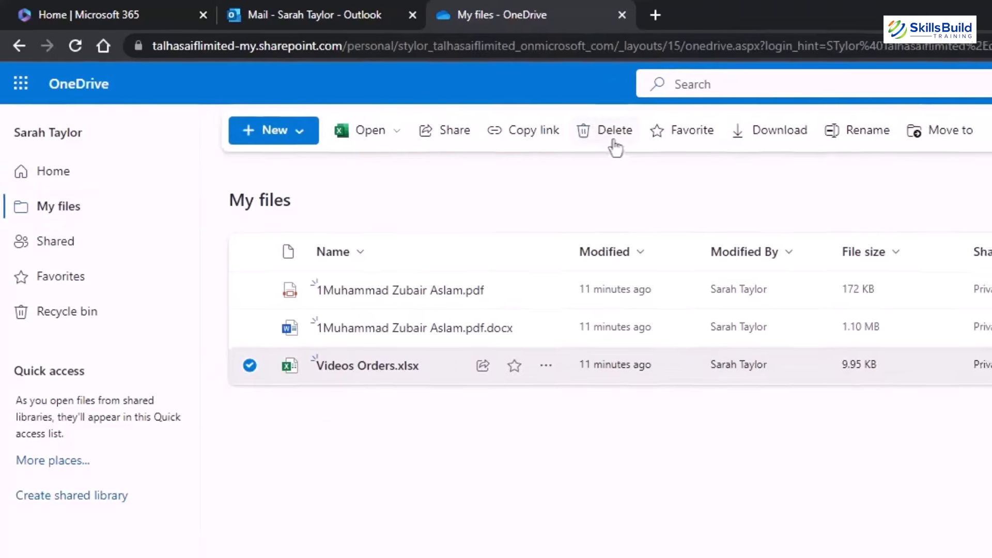
{"action": "left_click", "coordinate": [622, 137]}
{"action": "left_click", "coordinate": [700, 452]}
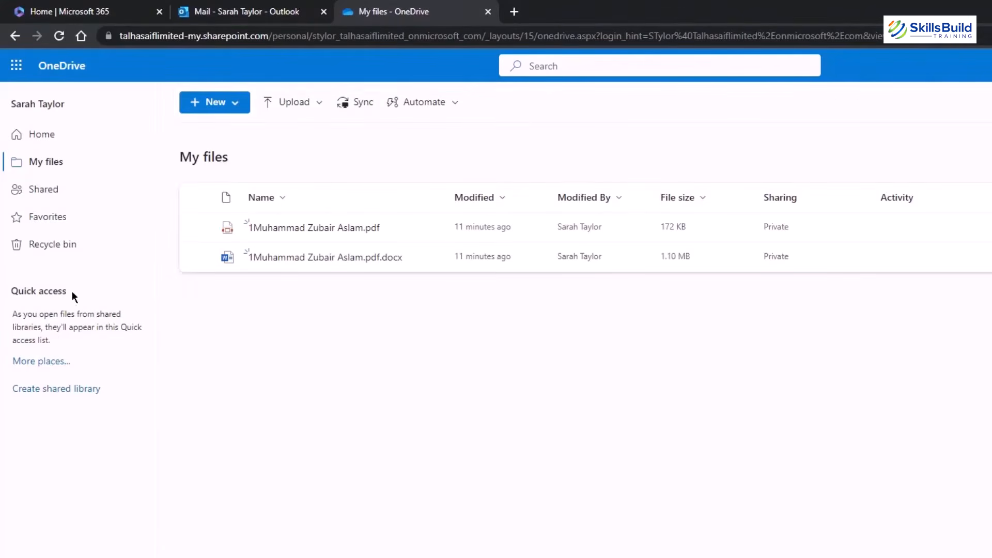
{"action": "left_click", "coordinate": [62, 249]}
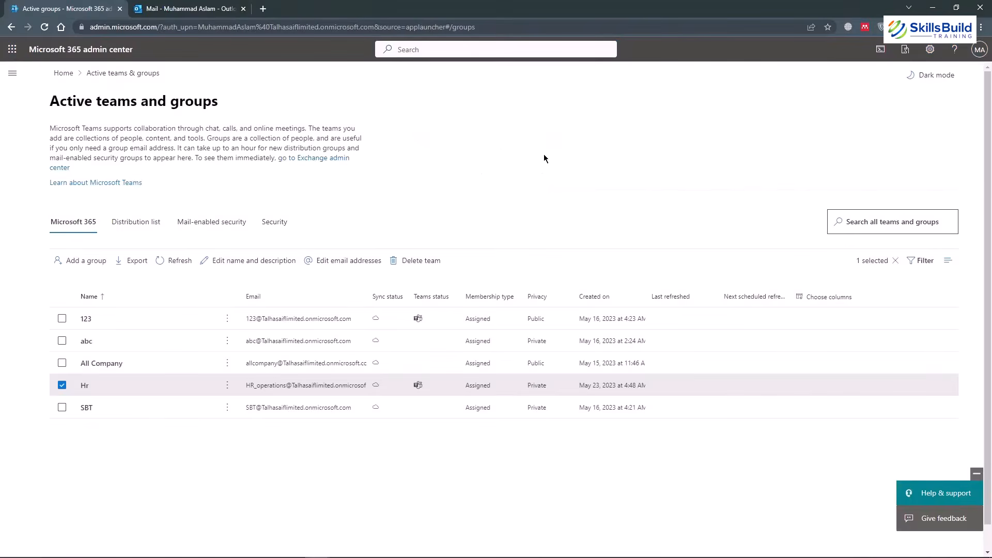
From Active users, open the user's OneDrive settings and follow the generated link to their files.
{"action": "left_click", "coordinate": [12, 73]}
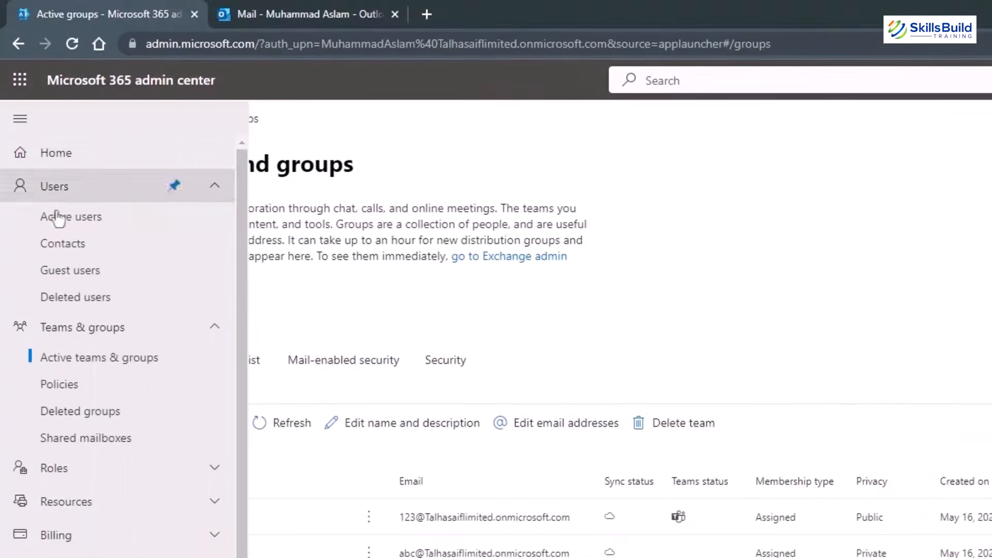
{"action": "left_click", "coordinate": [58, 217]}
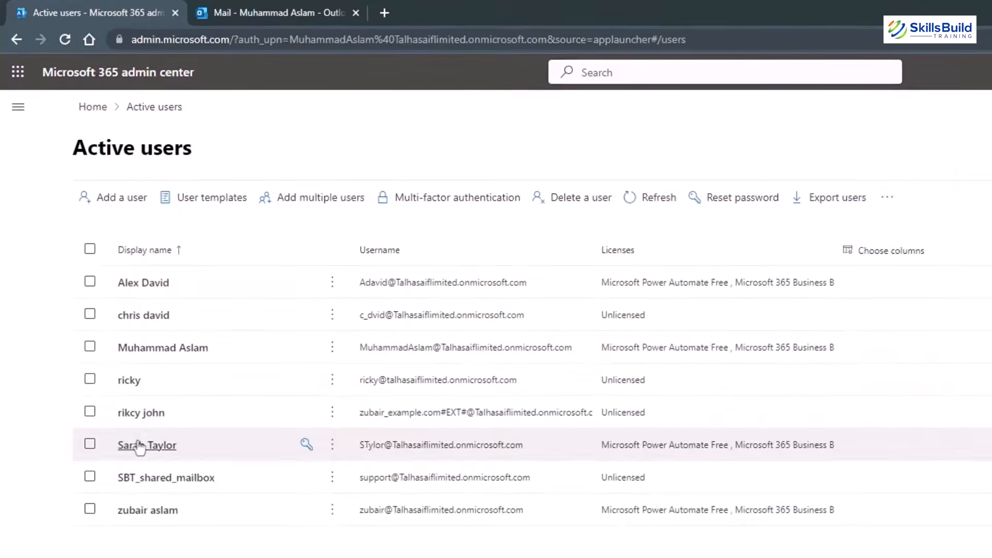
{"action": "left_click", "coordinate": [139, 445]}
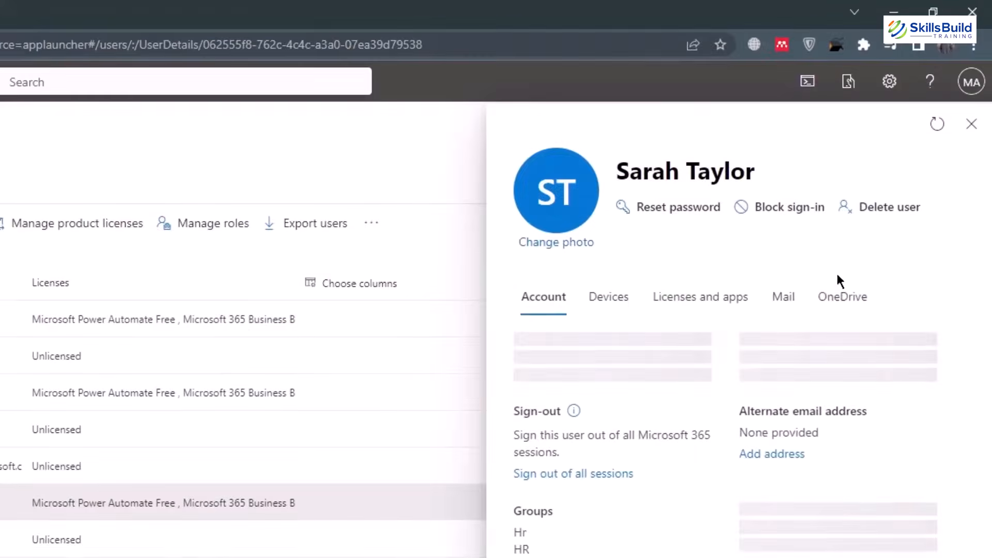
{"action": "left_click", "coordinate": [839, 297]}
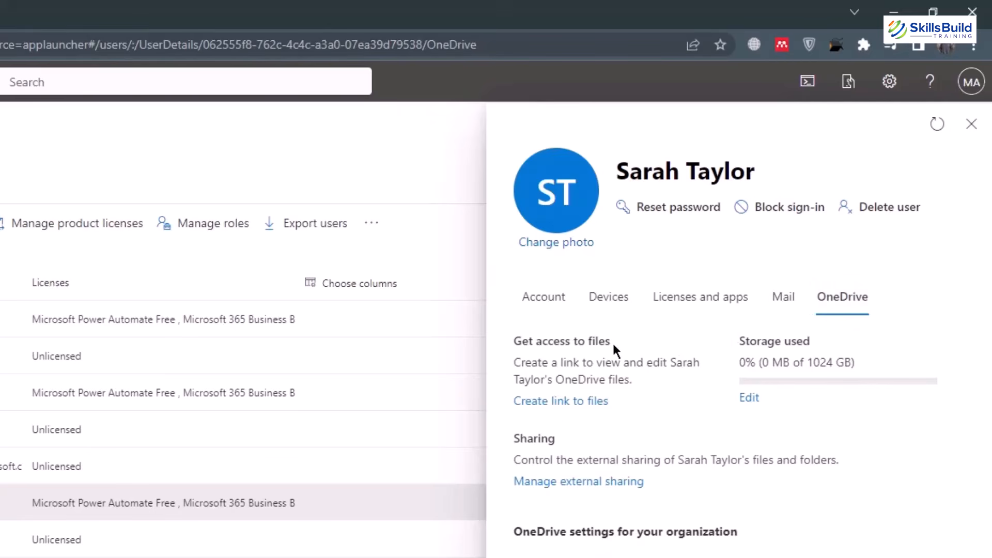
{"action": "left_click", "coordinate": [547, 408]}
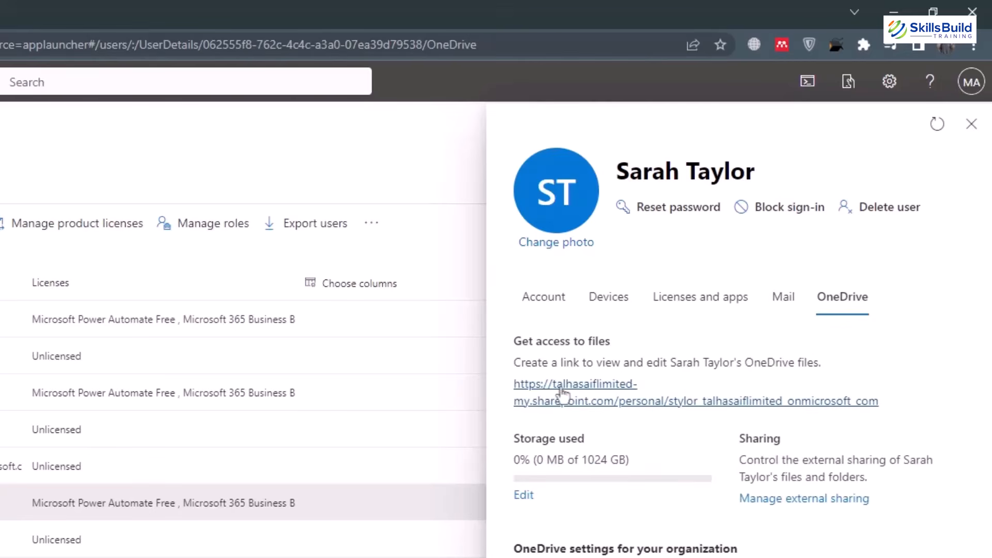
{"action": "left_click", "coordinate": [586, 392]}
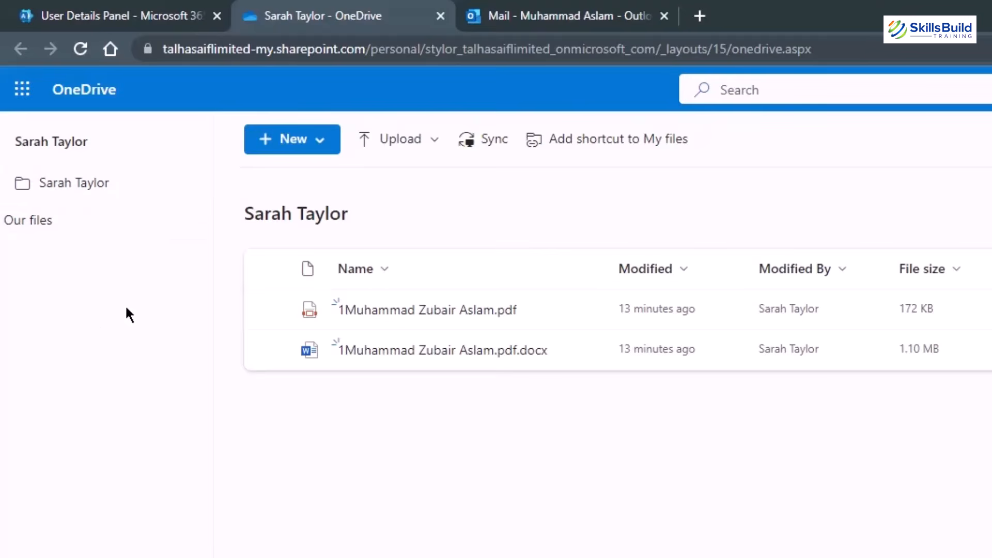
Open the SharePoint admin center from the All admin centers list.
{"action": "left_click", "coordinate": [138, 17]}
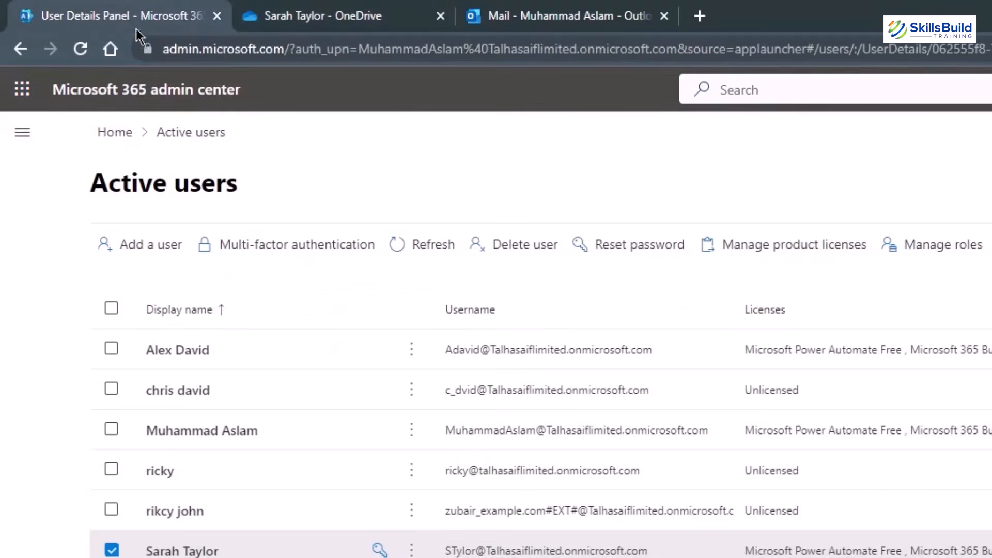
{"action": "left_click", "coordinate": [27, 138]}
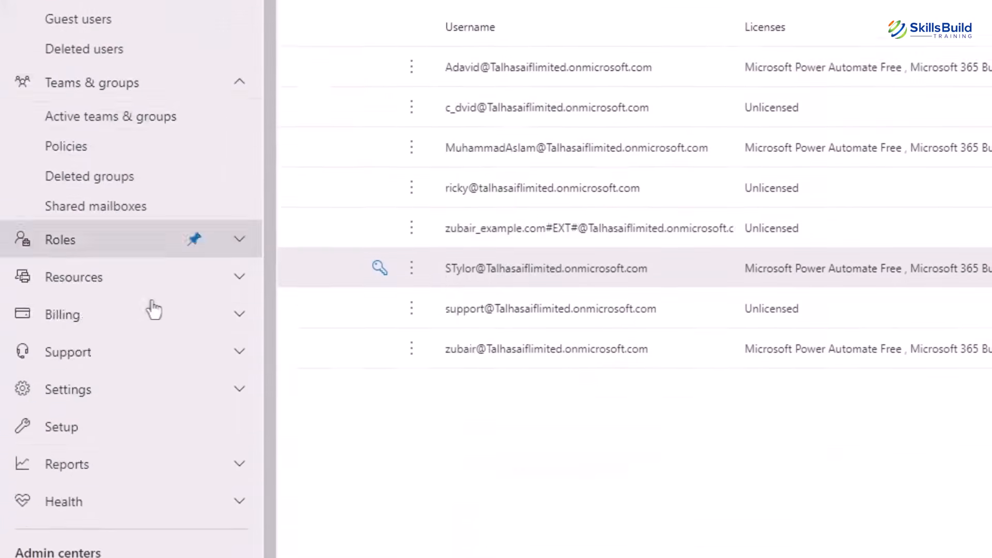
{"action": "scroll", "coordinate": [154, 297], "scroll_direction": "down", "scroll_amount": 3}
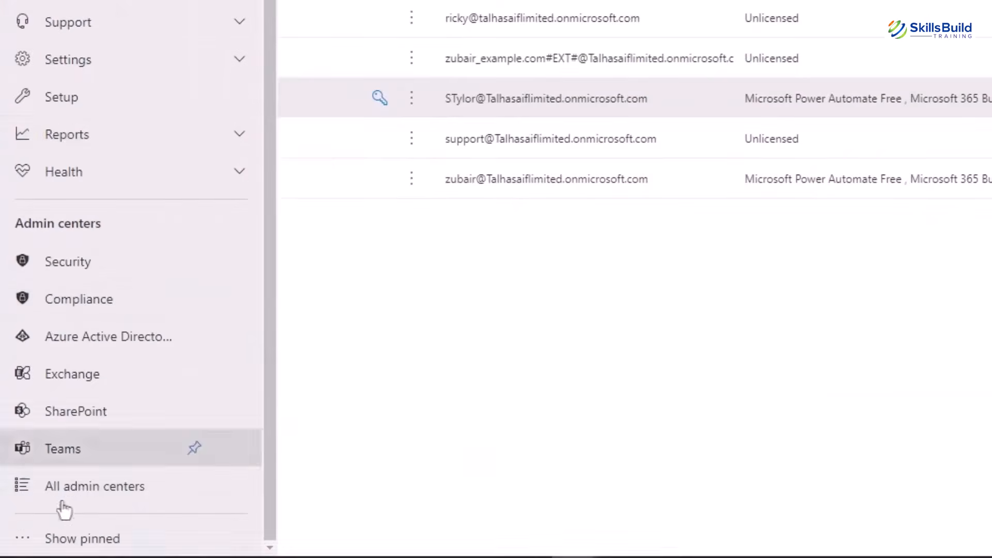
{"action": "left_click", "coordinate": [79, 498]}
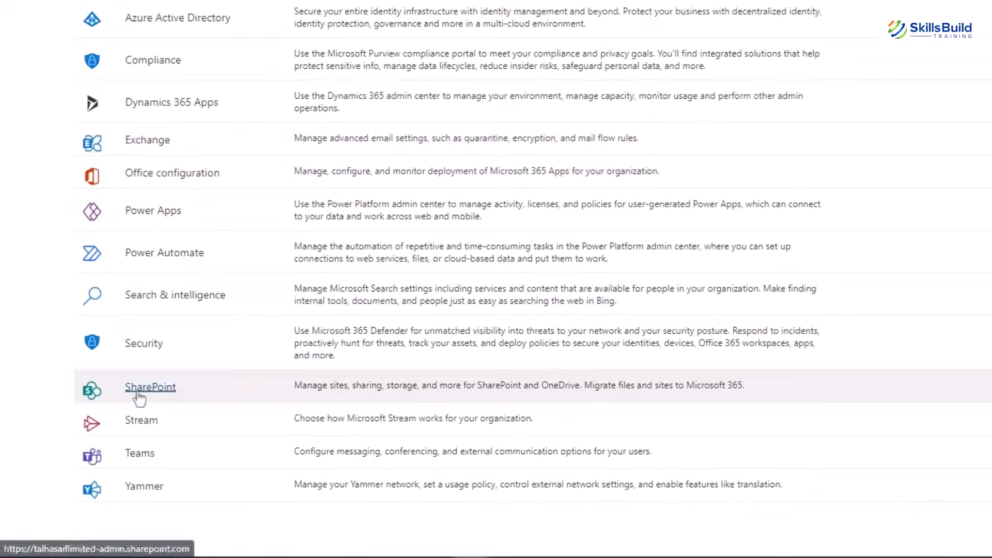
{"action": "left_click", "coordinate": [140, 398]}
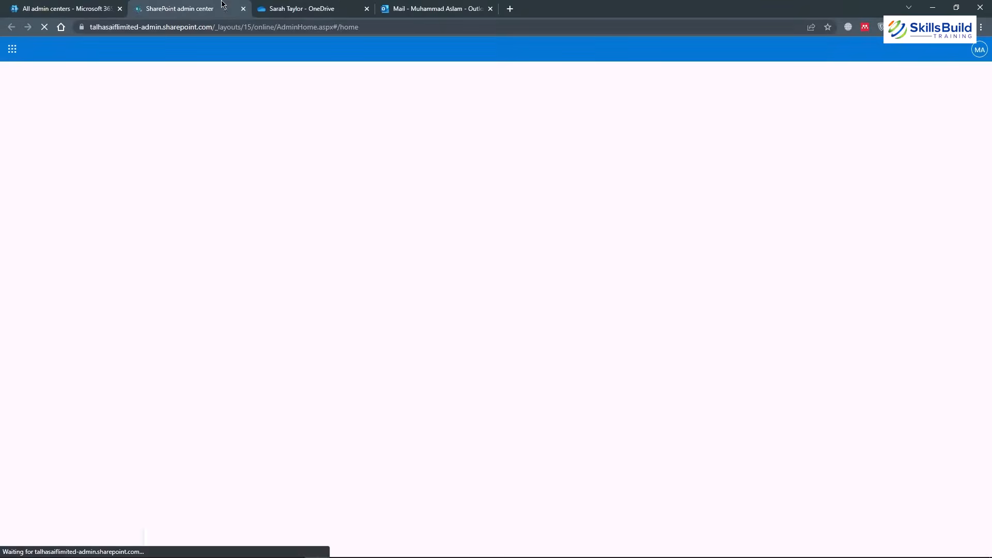
Close the user's OneDrive tab and switch to the SharePoint admin center.
{"action": "left_click", "coordinate": [301, 9]}
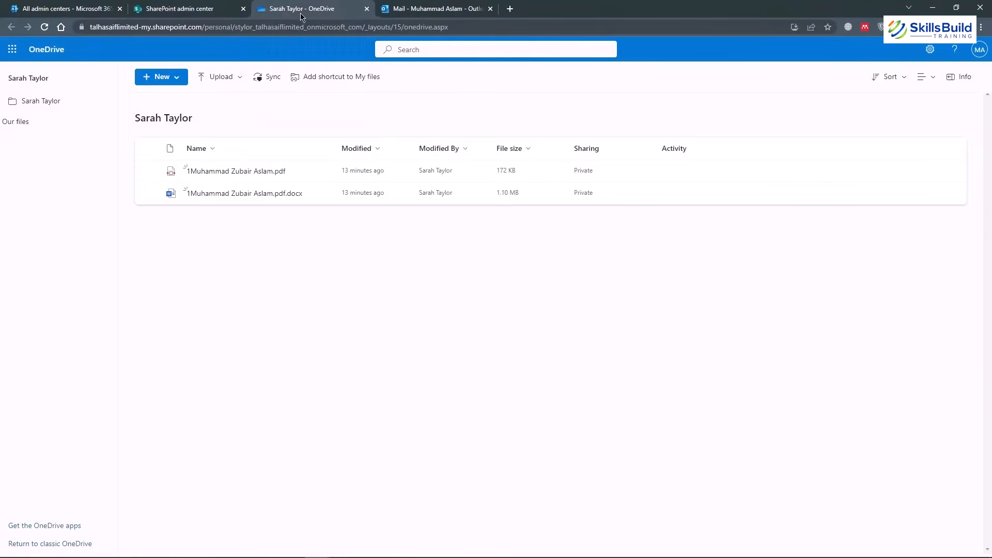
{"action": "left_click", "coordinate": [366, 9]}
{"action": "left_click", "coordinate": [165, 9]}
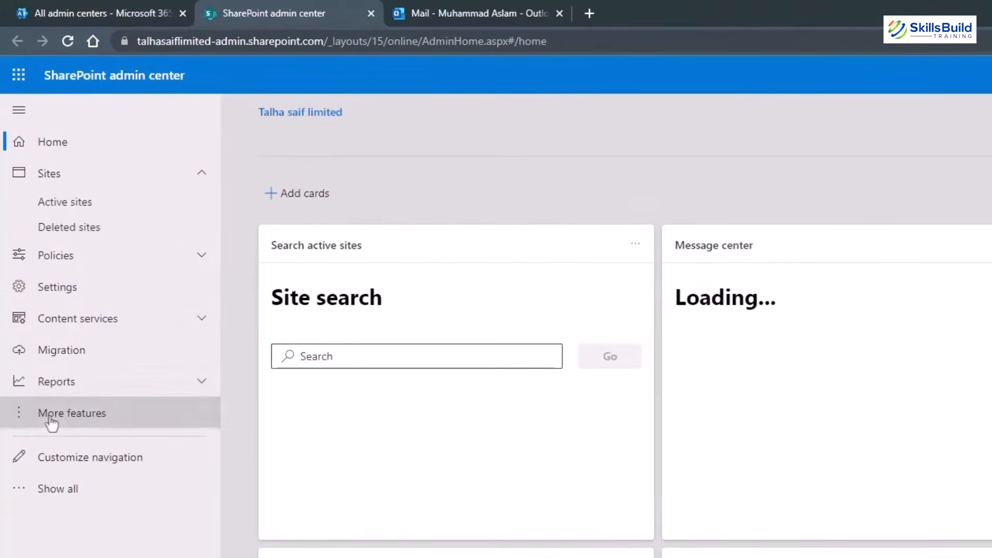
Open the User profiles page from More features.
{"action": "left_click", "coordinate": [51, 424]}
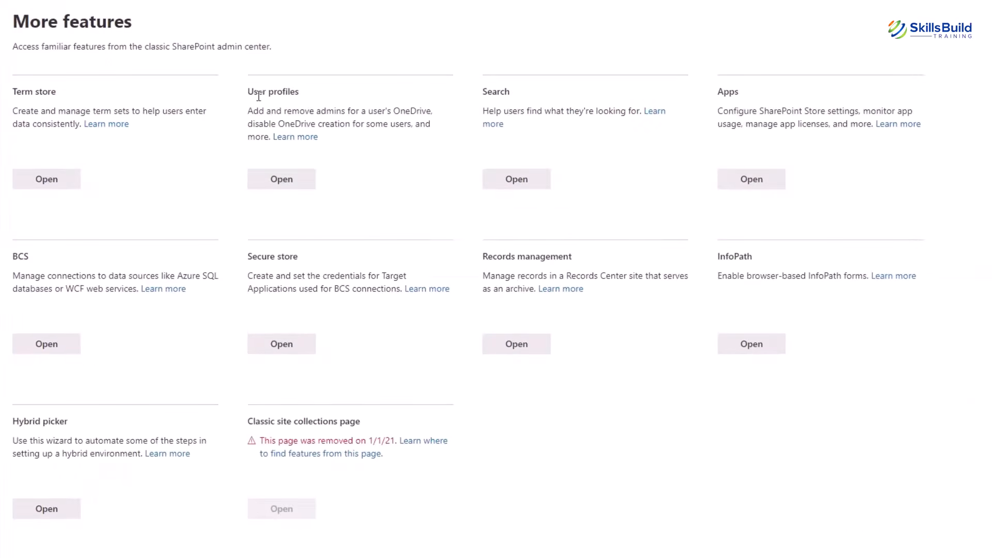
{"action": "left_click", "coordinate": [282, 185]}
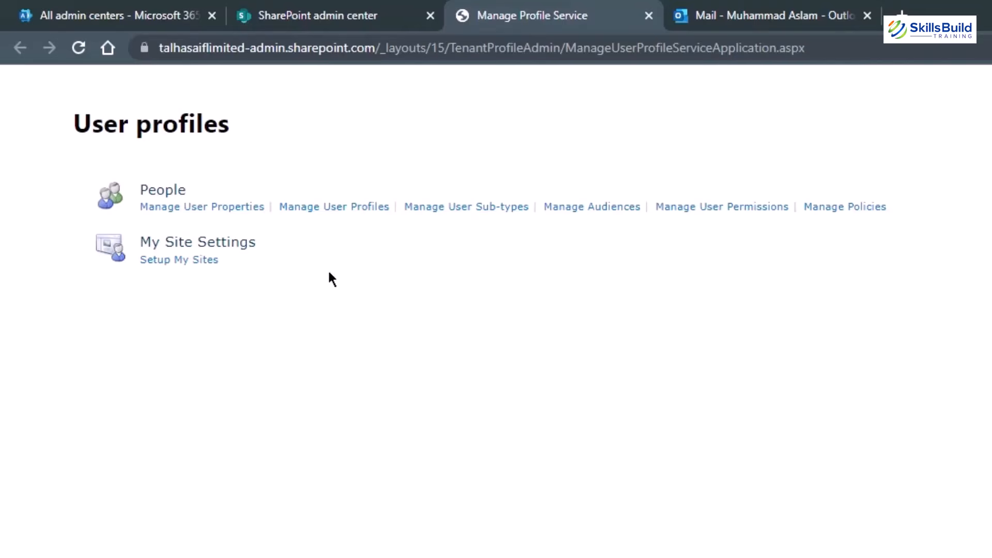
In Manage User Profiles, search for the user by name.
{"action": "left_click", "coordinate": [331, 216]}
{"action": "left_click", "coordinate": [261, 243]}
{"action": "type", "text": "s"}
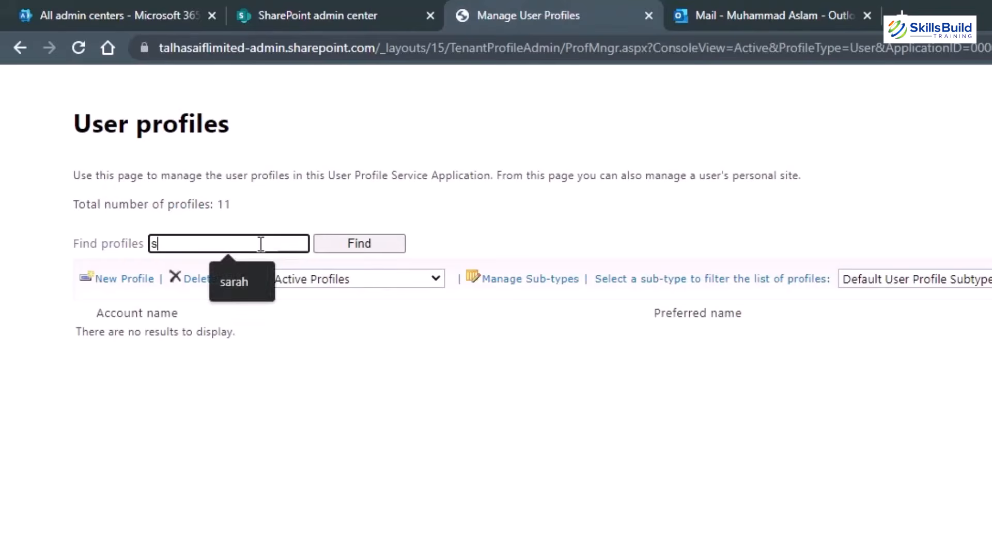
{"action": "type", "text": "arah"}
{"action": "key", "text": "Return"}
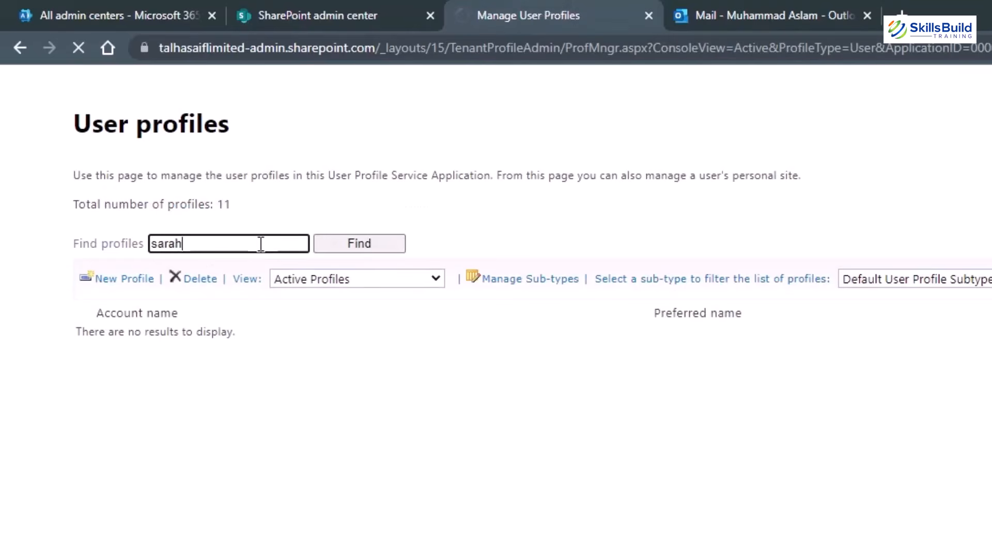
{"action": "left_click", "coordinate": [335, 249]}
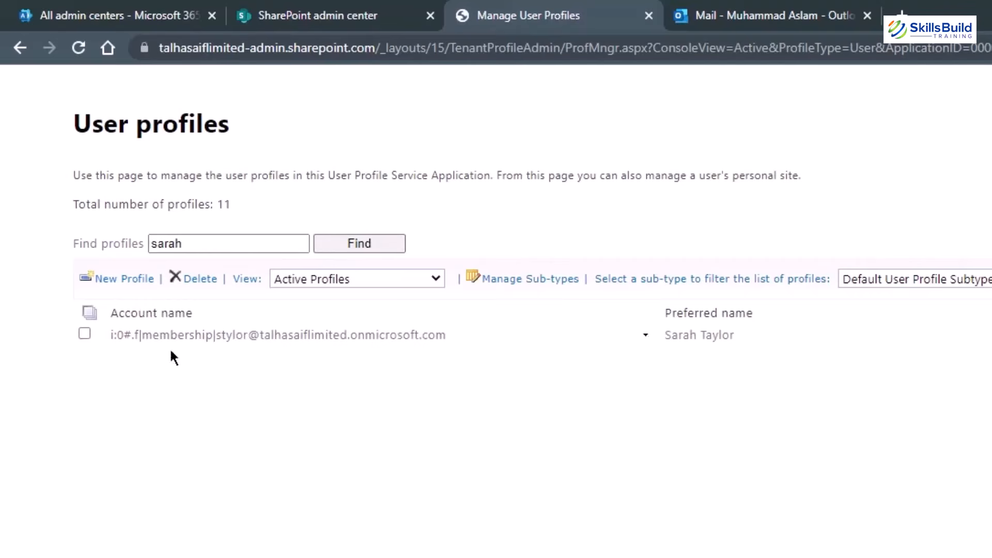
Select the found profile and choose Manage Personal Site to open its Site Settings.
{"action": "left_click", "coordinate": [85, 334]}
{"action": "left_click", "coordinate": [645, 335]}
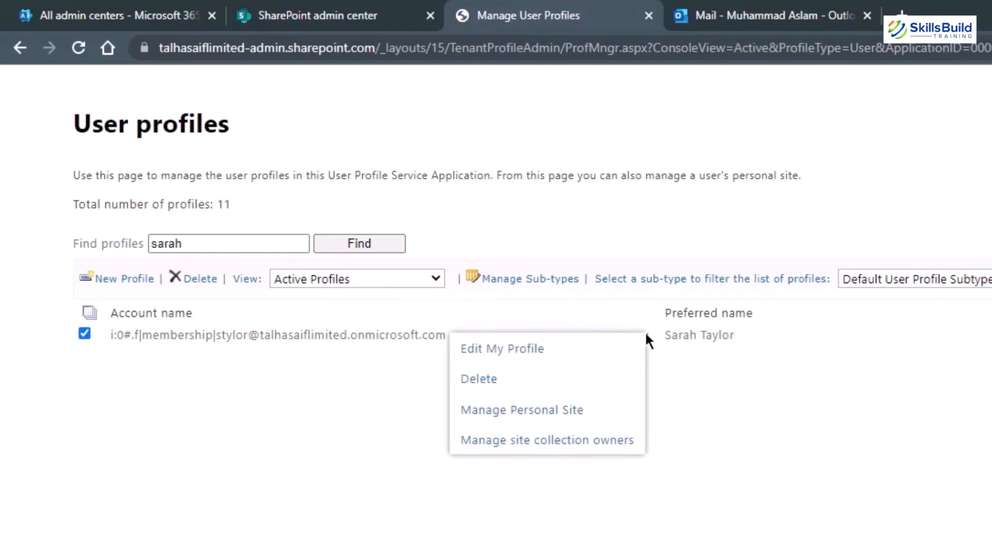
{"action": "left_click", "coordinate": [516, 419]}
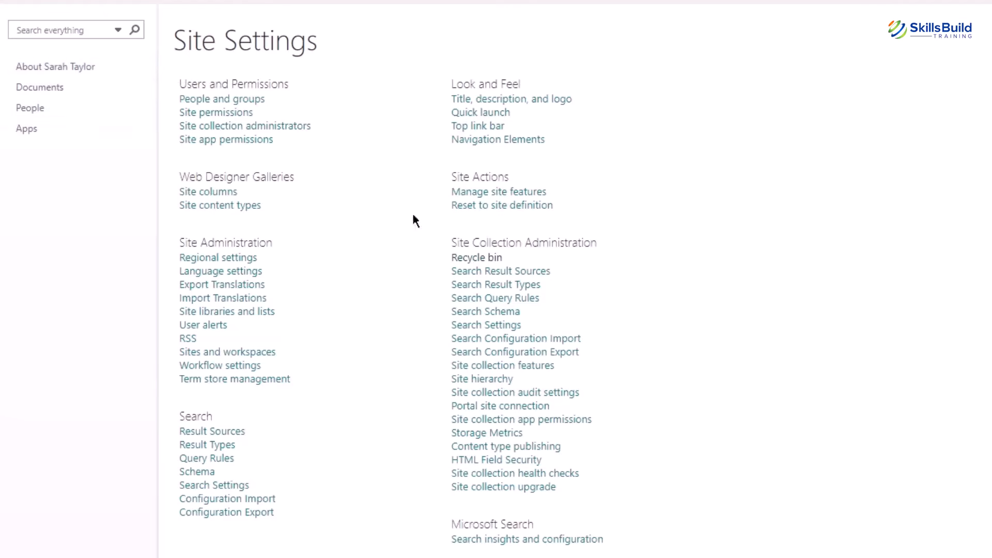
Restore Videos Orders.xlsx from the personal site's Site Collection Recycle bin.
{"action": "left_click", "coordinate": [475, 262]}
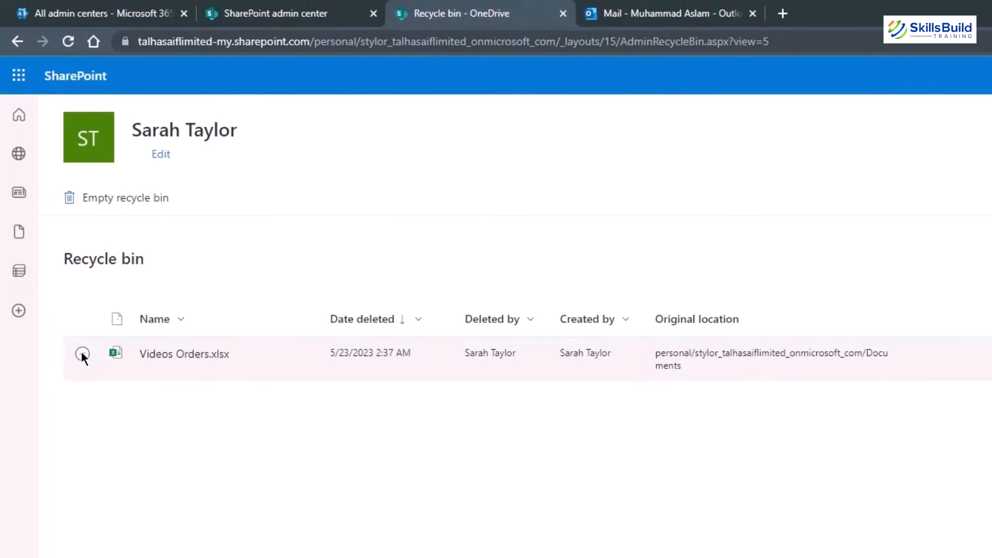
{"action": "left_click", "coordinate": [83, 354]}
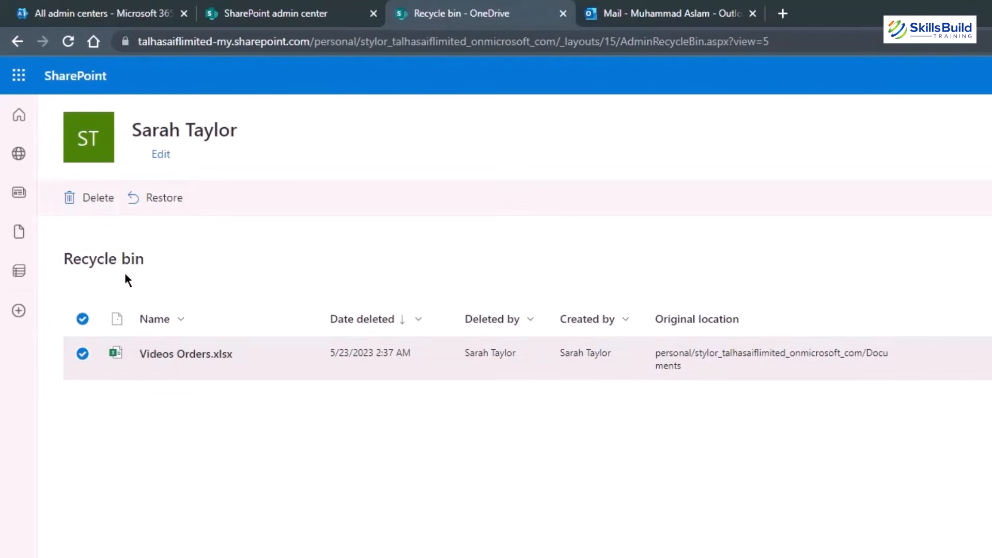
{"action": "left_click", "coordinate": [161, 199]}
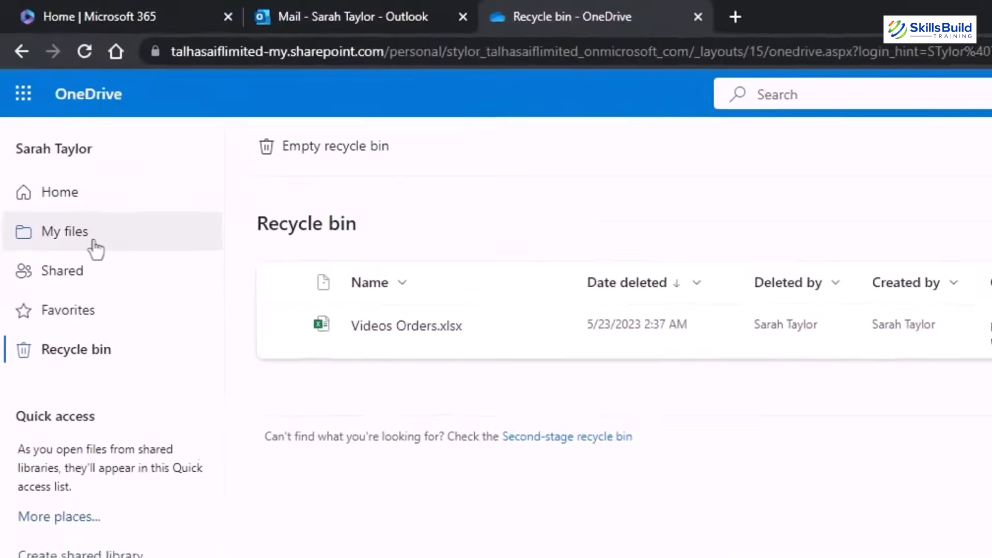
Refresh the user's OneDrive files and check the recycle bin's contents.
{"action": "left_click", "coordinate": [96, 247]}
{"action": "left_click", "coordinate": [87, 54]}
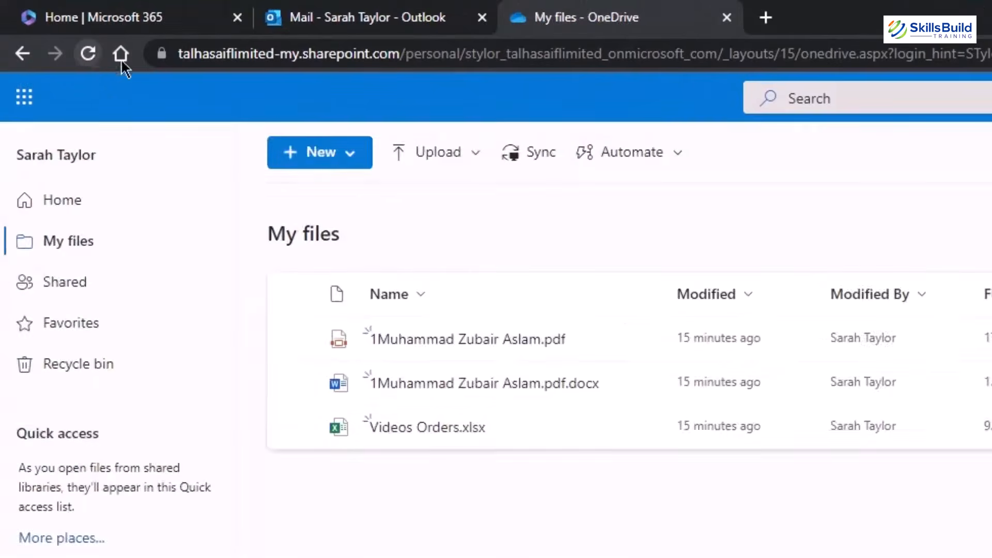
{"action": "mouse_move", "coordinate": [410, 429]}
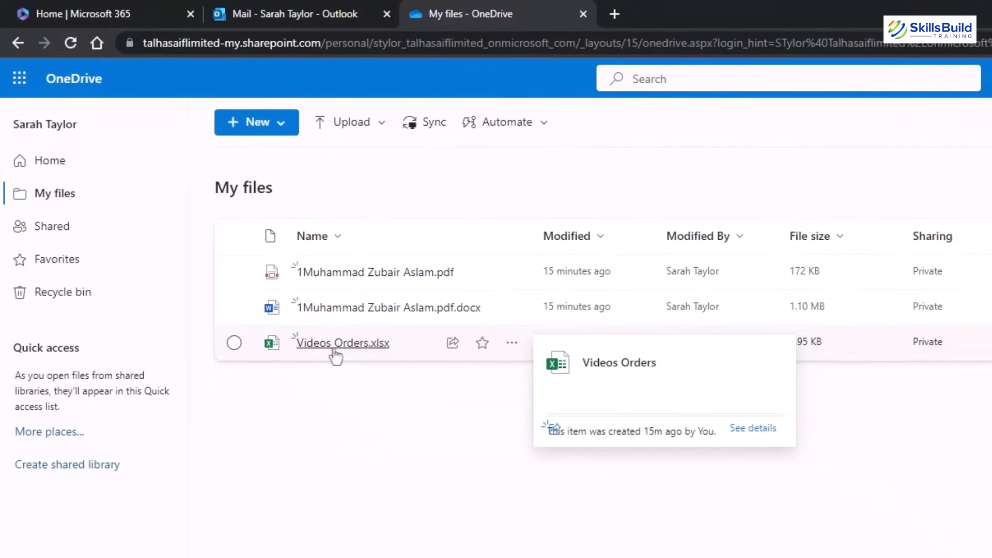
{"action": "left_click", "coordinate": [97, 294]}
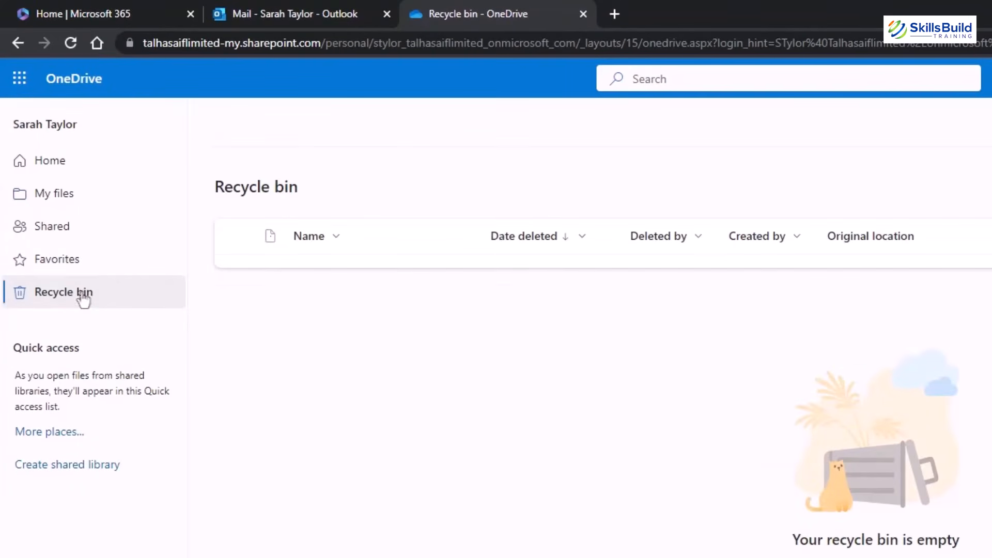
{"action": "left_click", "coordinate": [72, 202]}
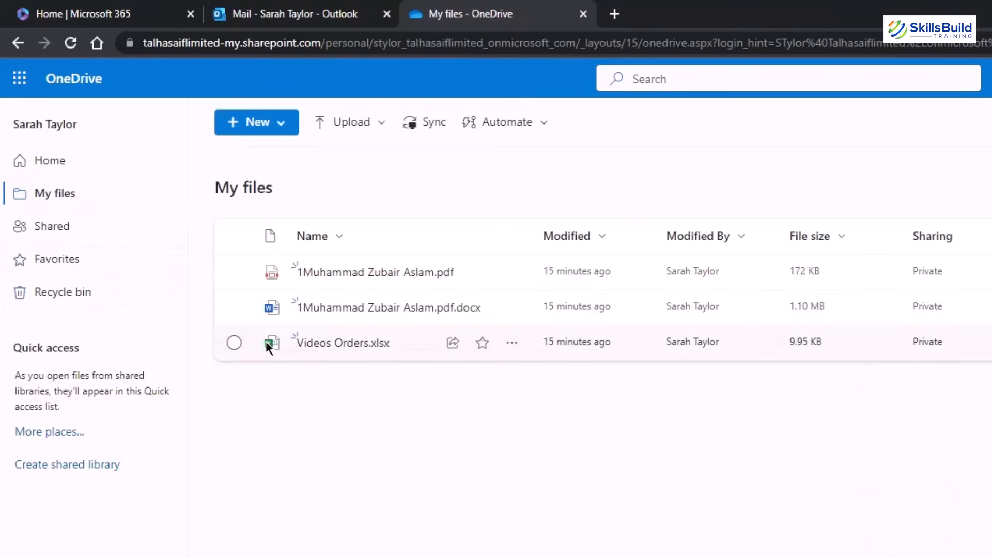
Delete Videos Orders.xlsx from My files.
{"action": "left_click", "coordinate": [234, 343]}
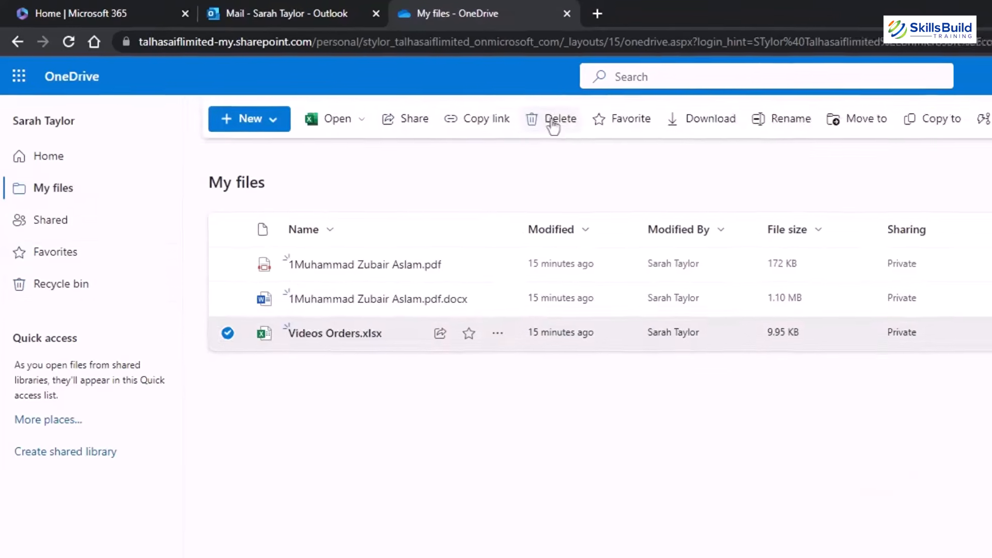
{"action": "left_click", "coordinate": [565, 124]}
{"action": "left_click", "coordinate": [734, 473]}
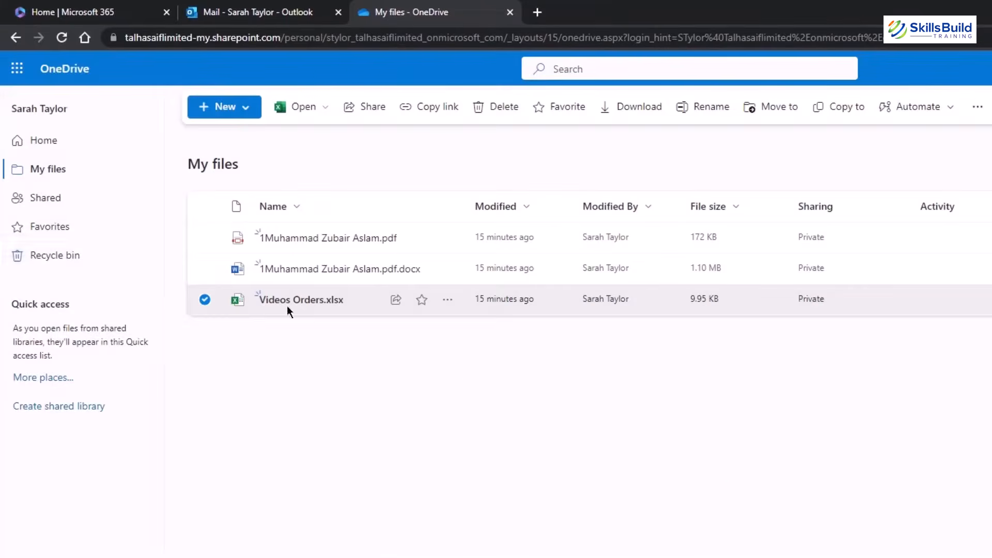
Permanently delete Videos Orders.xlsx from the Recycle bin.
{"action": "left_click", "coordinate": [67, 264]}
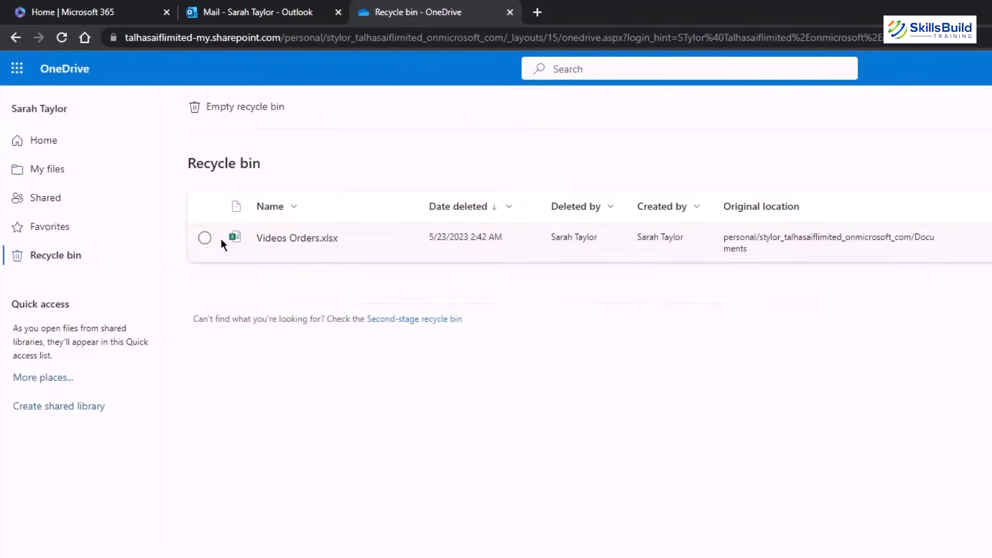
{"action": "left_click", "coordinate": [202, 239]}
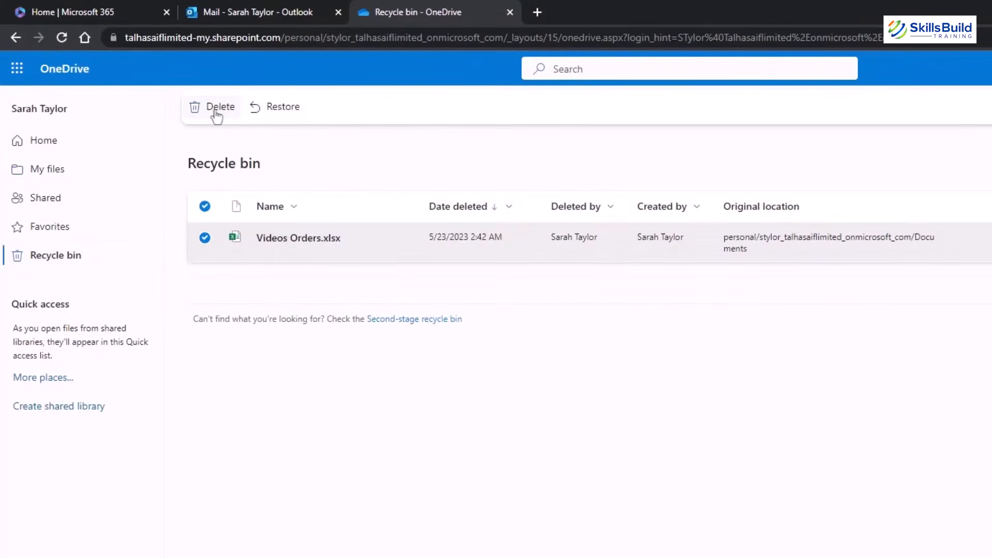
{"action": "left_click", "coordinate": [218, 107]}
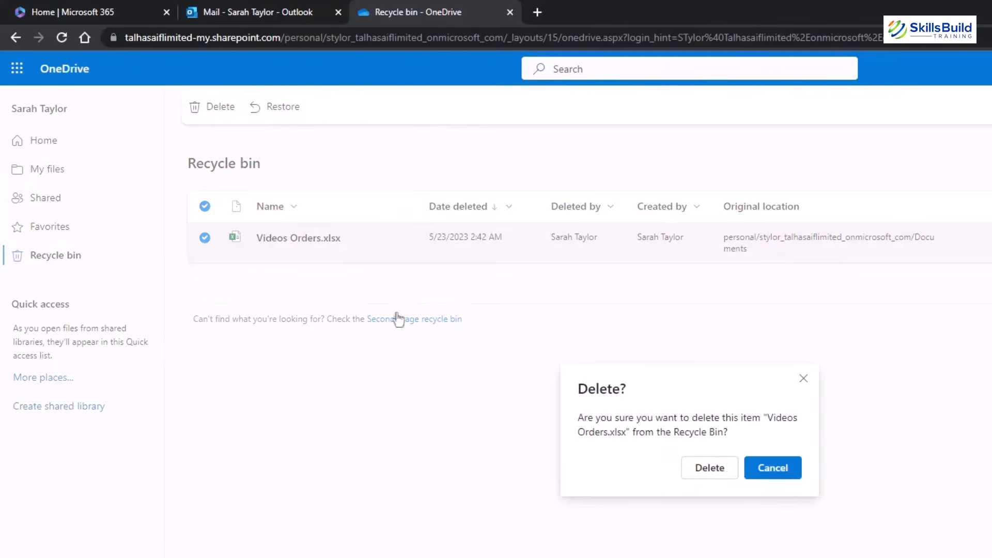
{"action": "left_click", "coordinate": [719, 475]}
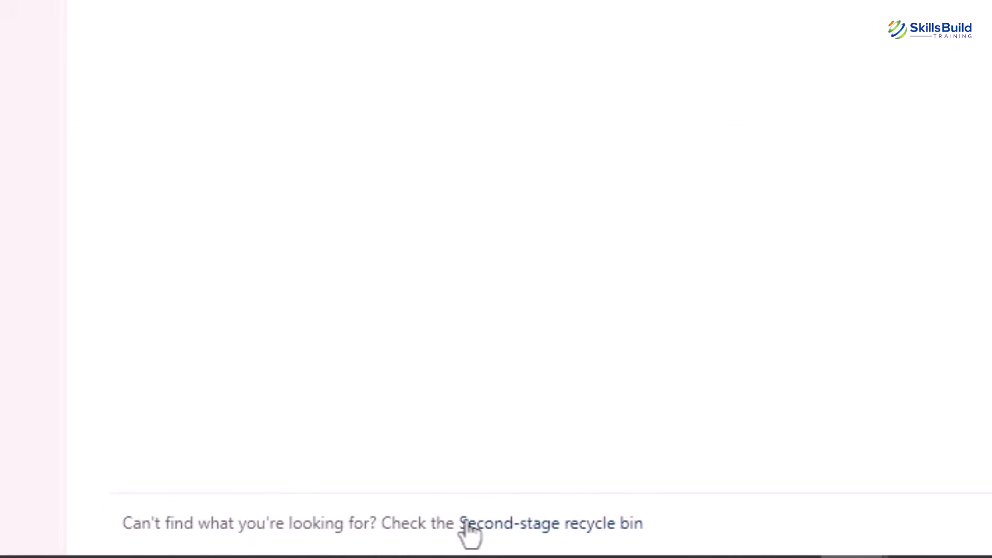
Restore Videos Orders.xlsx from the second-stage recycle bin and verify it in My files.
{"action": "left_click", "coordinate": [527, 524]}
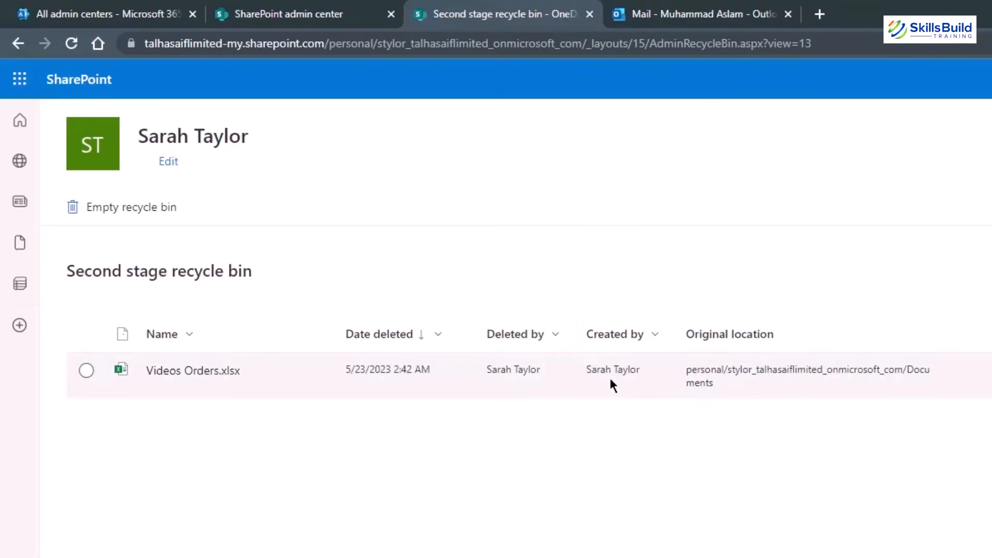
{"action": "left_click", "coordinate": [83, 370]}
{"action": "left_click", "coordinate": [154, 213]}
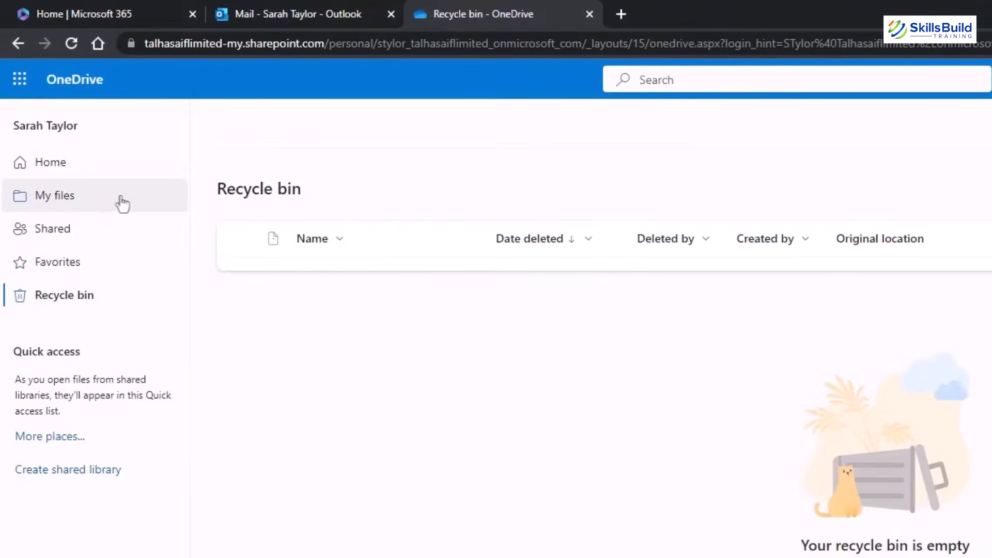
{"action": "left_click", "coordinate": [87, 202]}
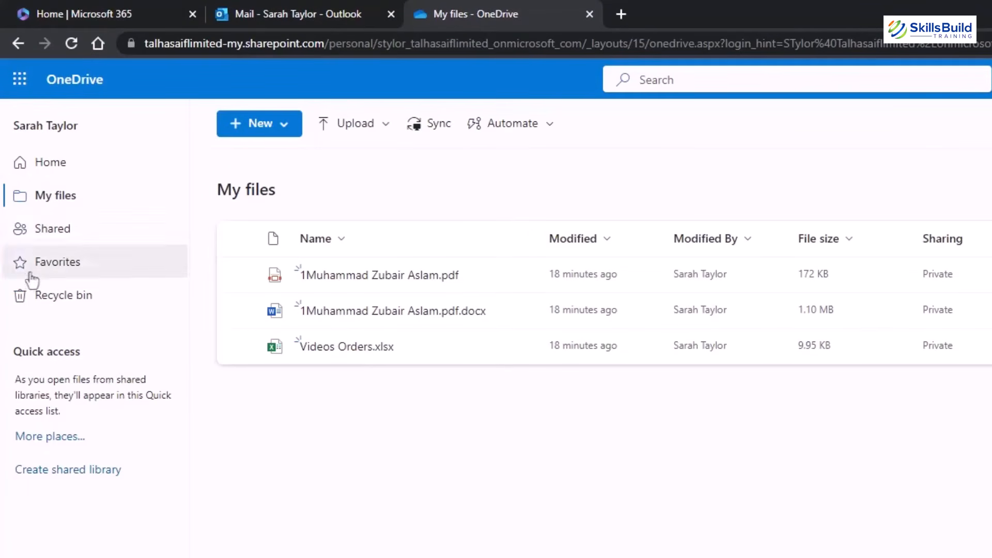
{"action": "left_click", "coordinate": [29, 297]}
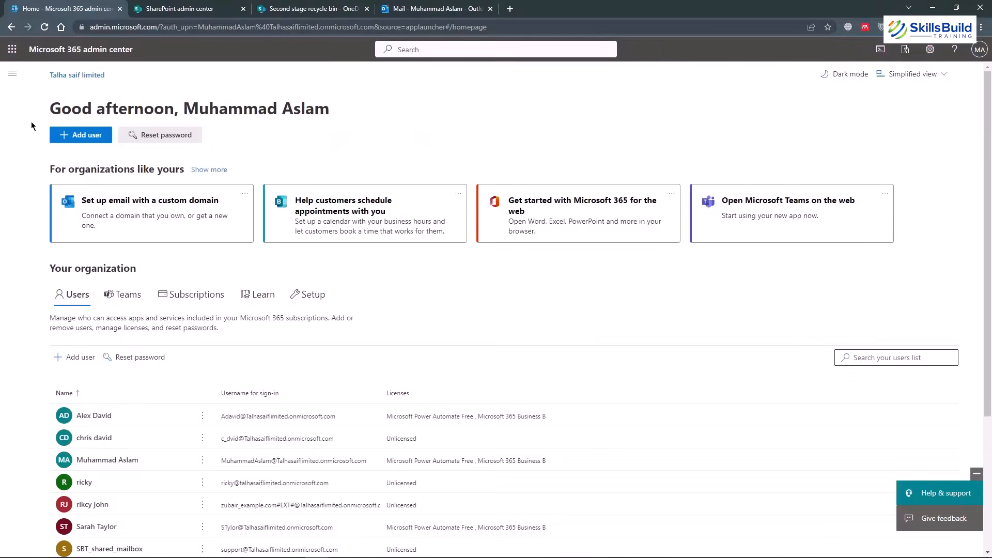
Open the HR group in Active teams & groups and review its owners and five members.
{"action": "left_click", "coordinate": [12, 73]}
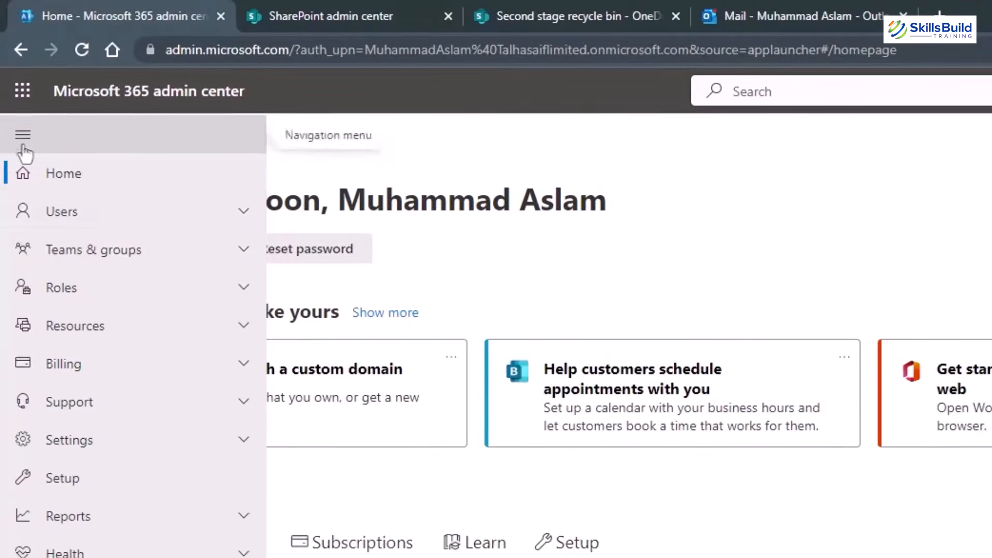
{"action": "left_click", "coordinate": [116, 251]}
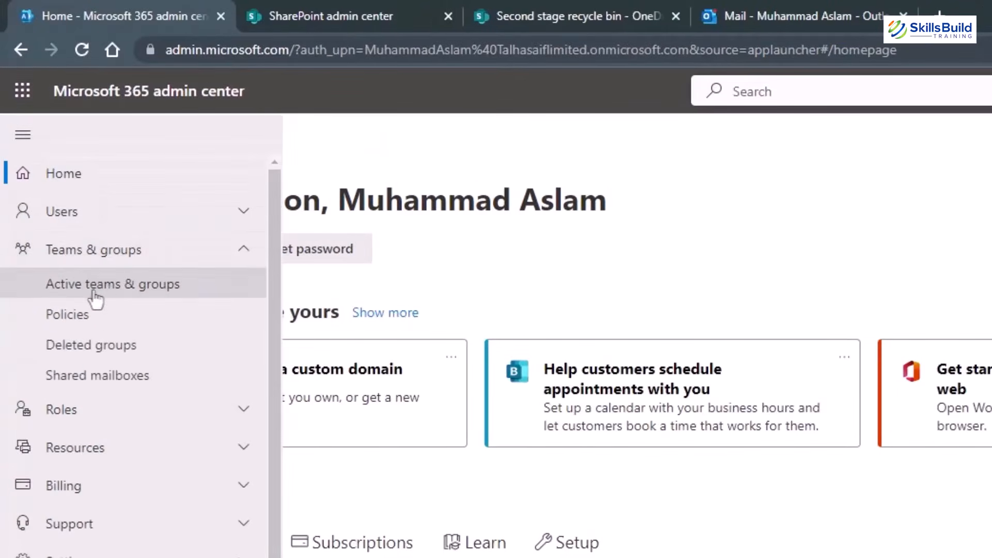
{"action": "left_click", "coordinate": [95, 297]}
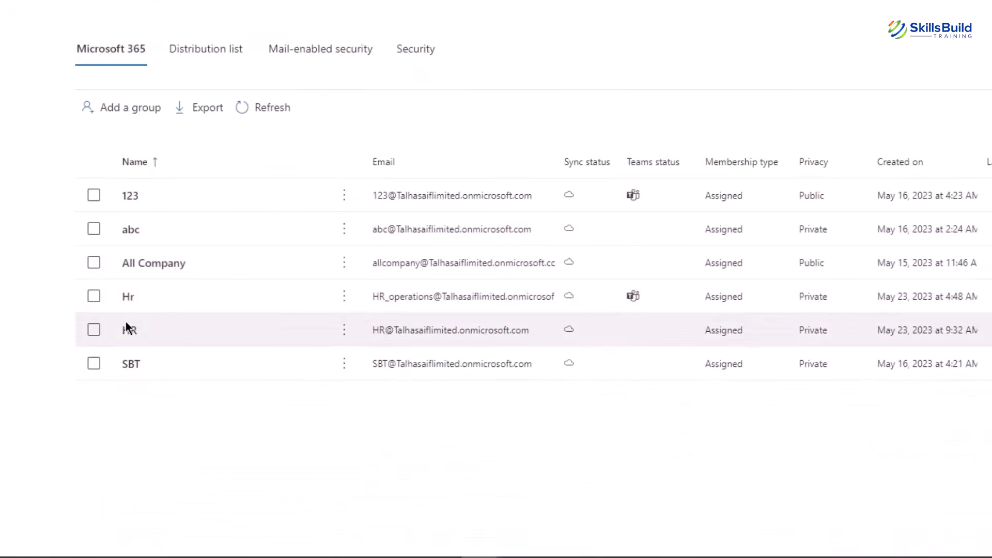
{"action": "left_click", "coordinate": [126, 328]}
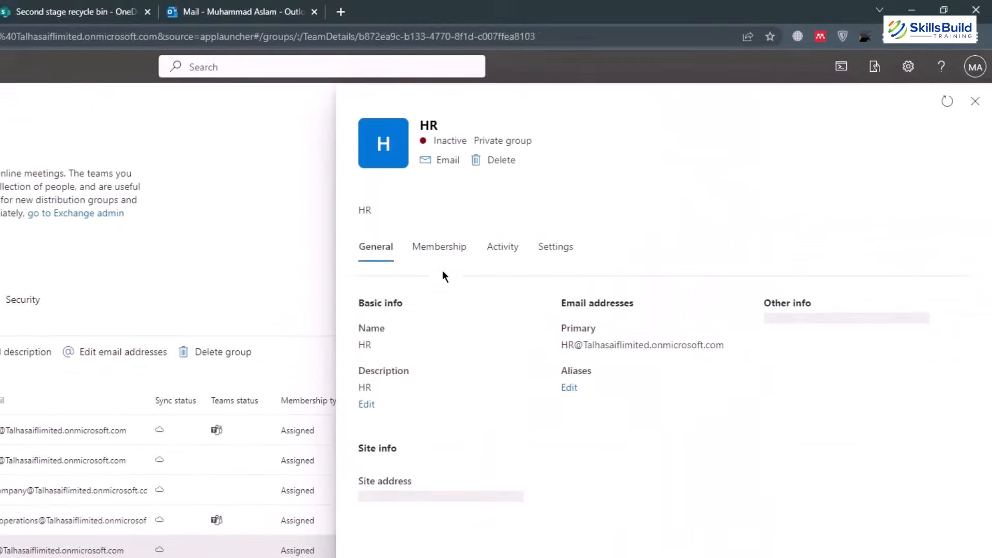
{"action": "left_click", "coordinate": [442, 248]}
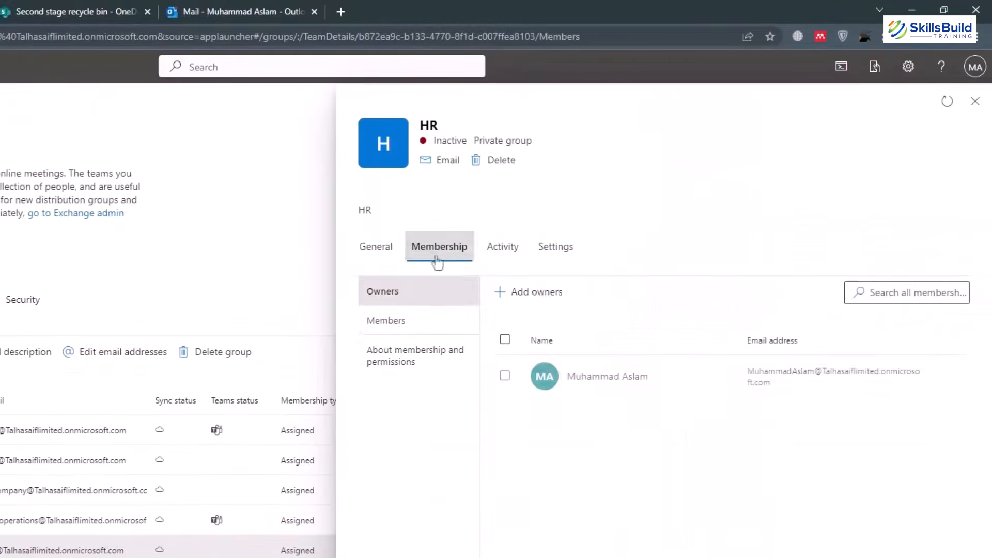
{"action": "left_click", "coordinate": [394, 322]}
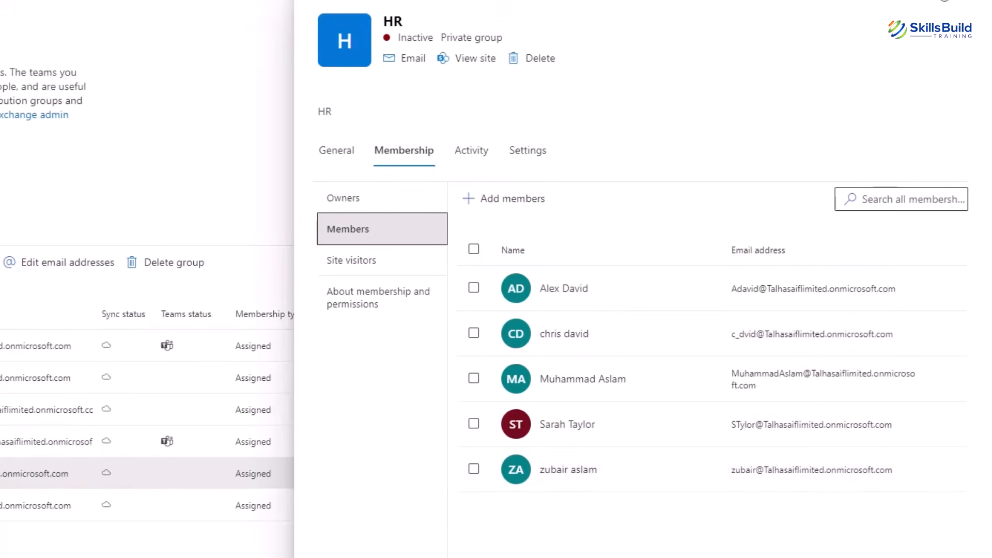
{"action": "left_click", "coordinate": [980, 83]}
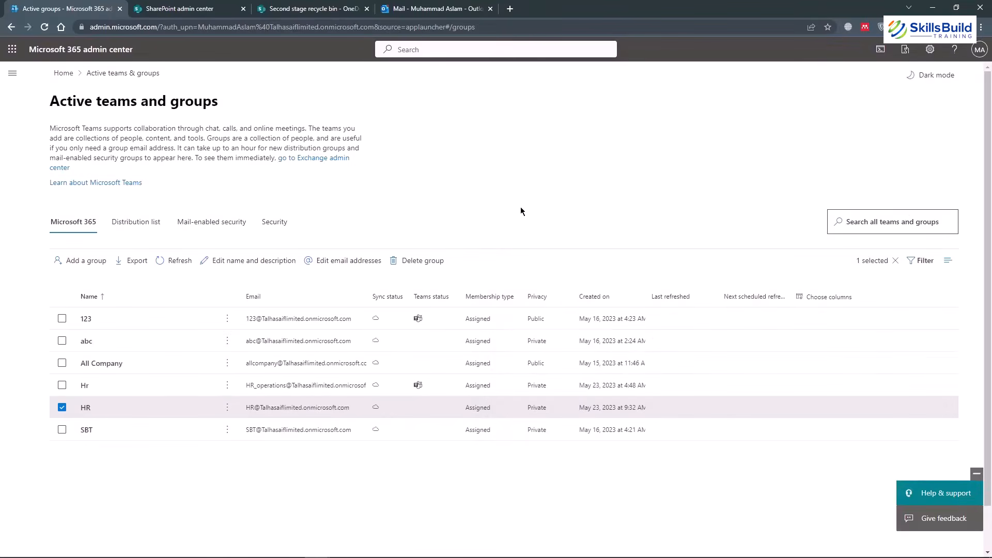
Launch SharePoint from the app launcher and close the leftover admin center and recycle bin tabs.
{"action": "left_click", "coordinate": [12, 49]}
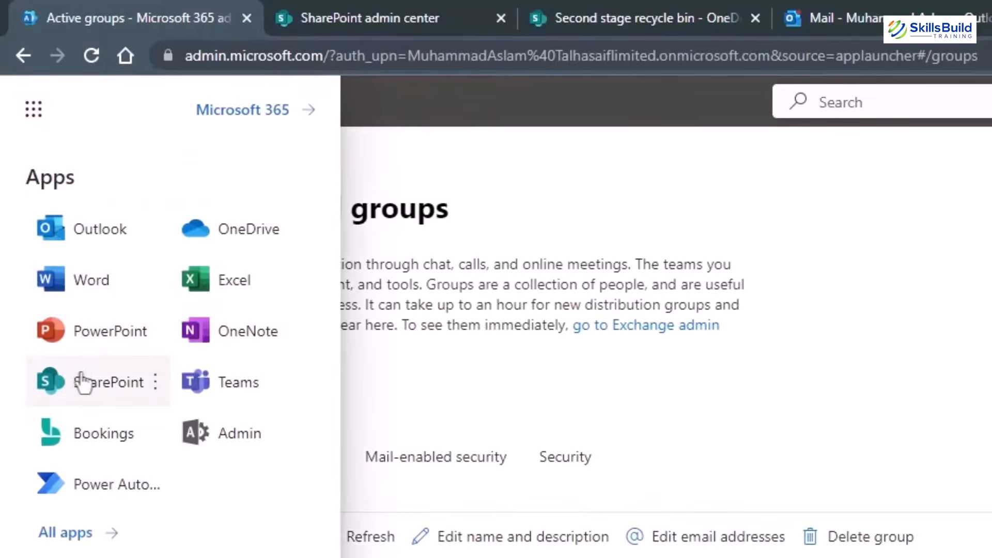
{"action": "left_click", "coordinate": [83, 383]}
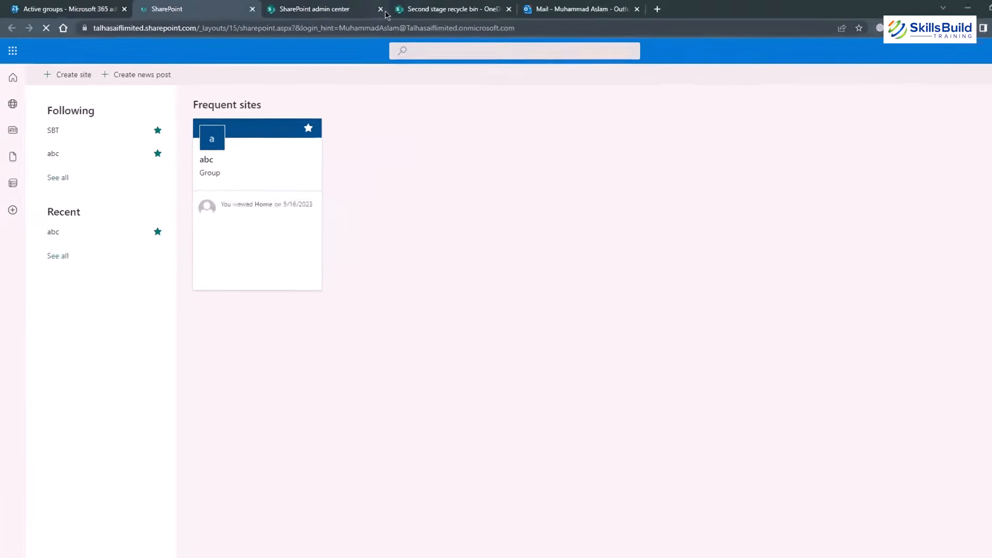
{"action": "left_click", "coordinate": [381, 10]}
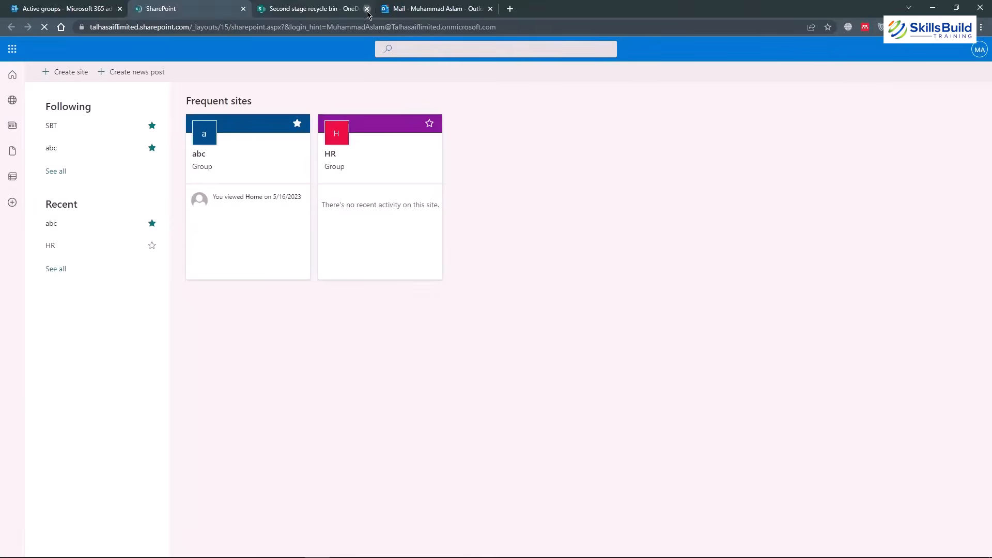
{"action": "left_click", "coordinate": [381, 10]}
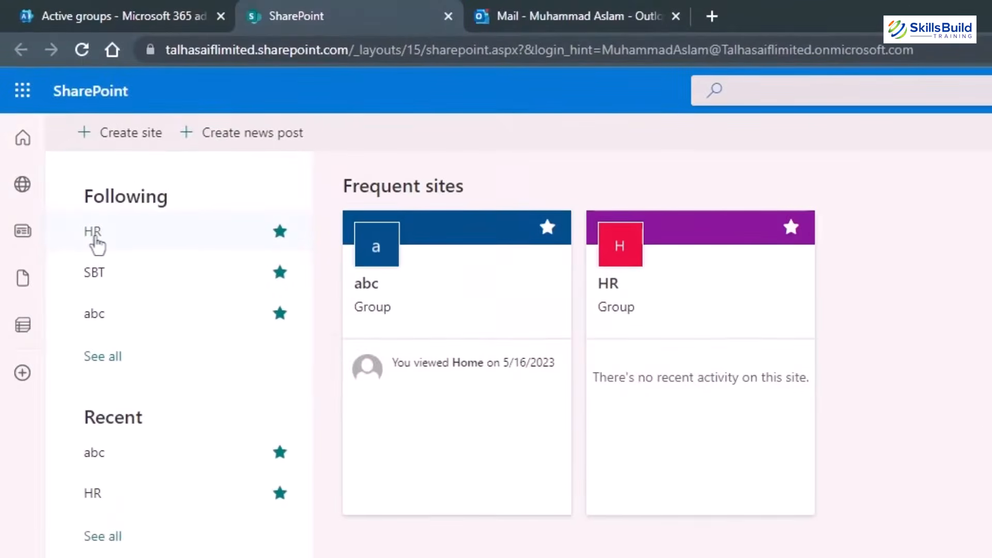
Open the HR team site and review its five members' roles, leaving them as Member.
{"action": "left_click", "coordinate": [94, 233]}
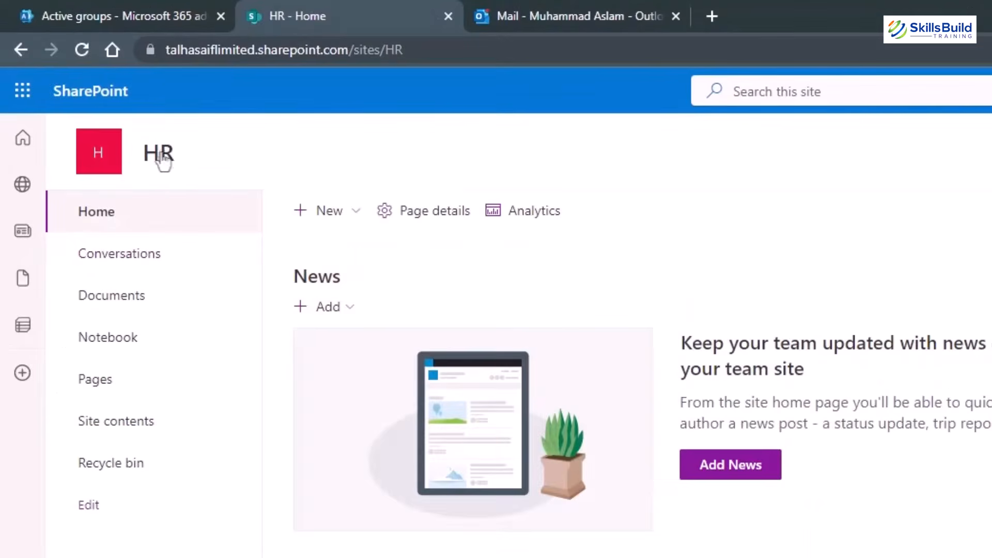
{"action": "mouse_move", "coordinate": [181, 165]}
{"action": "mouse_move", "coordinate": [316, 226]}
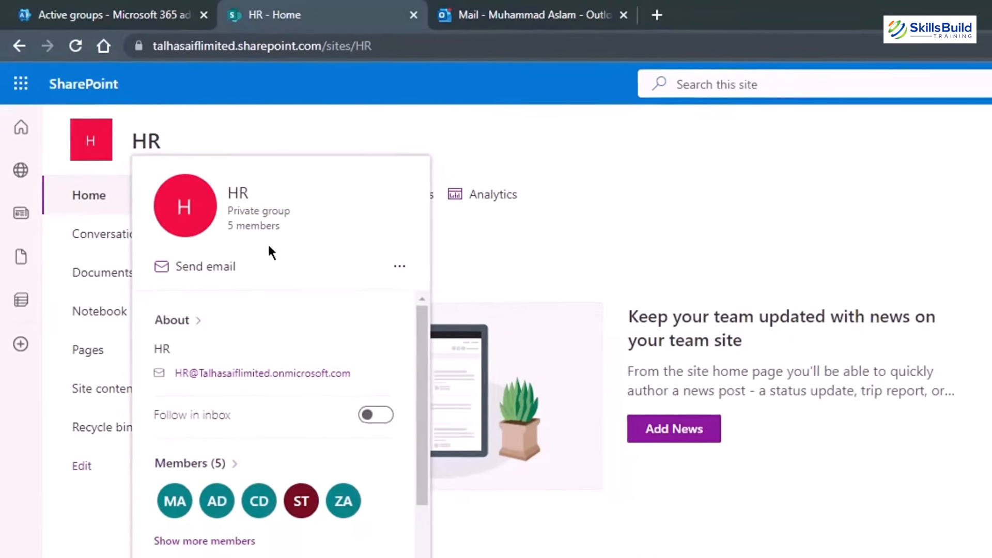
{"action": "left_click", "coordinate": [228, 455]}
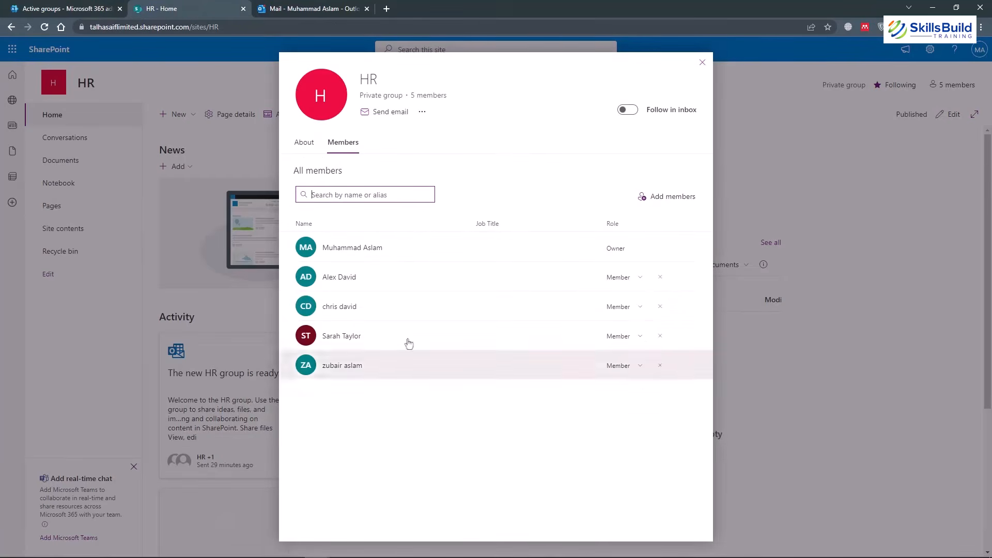
{"action": "left_click", "coordinate": [640, 279]}
{"action": "left_click", "coordinate": [345, 399]}
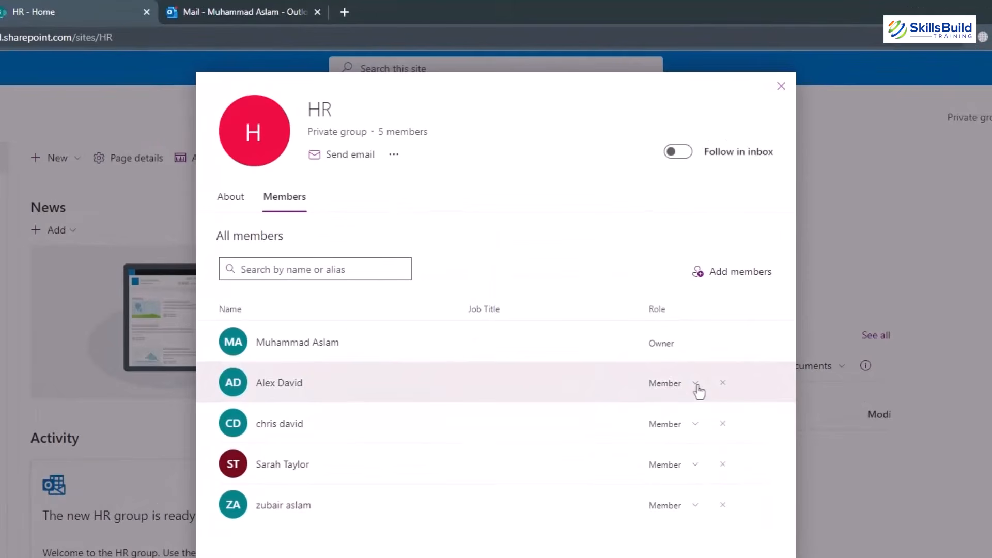
{"action": "left_click", "coordinate": [697, 387]}
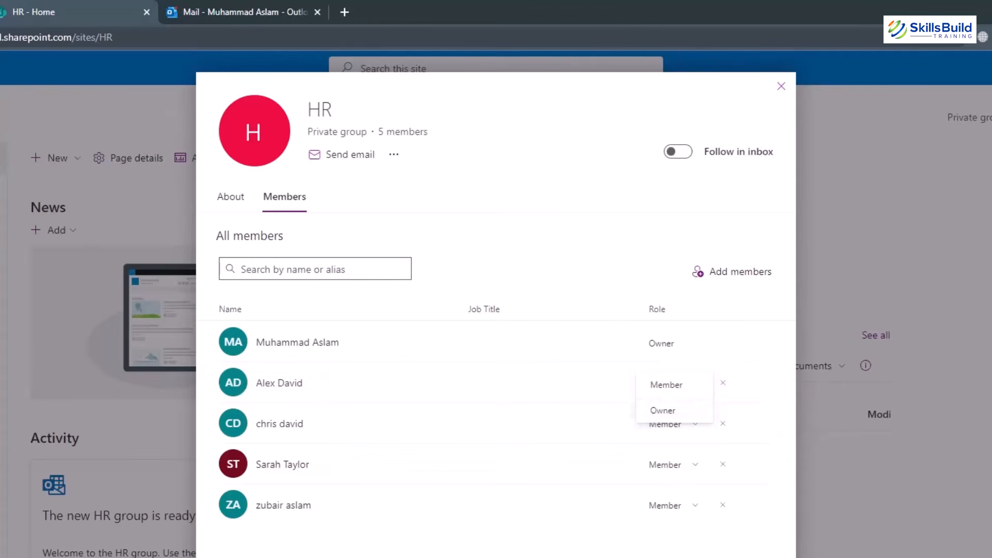
{"action": "left_click", "coordinate": [656, 412]}
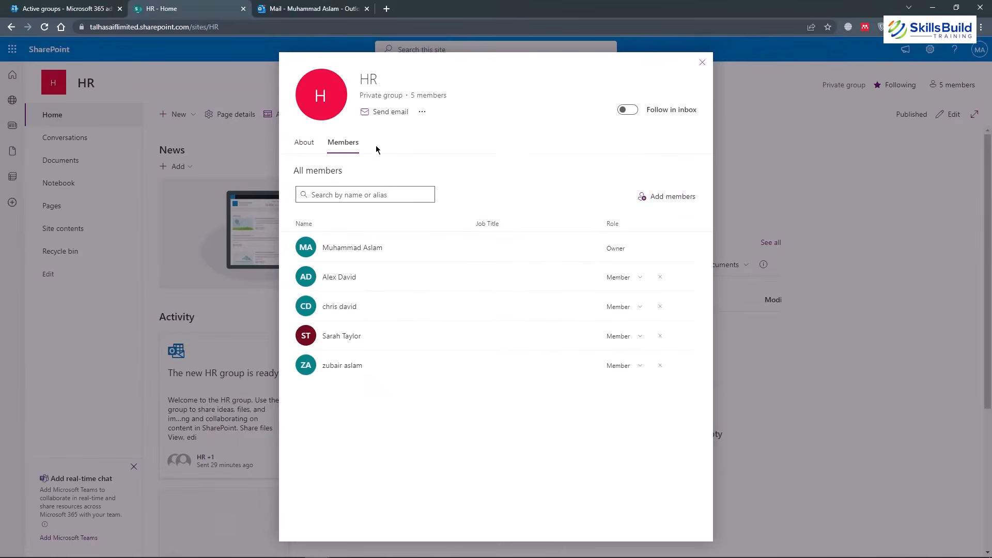
Close the HR member list and open the HR group's conversations.
{"action": "left_click", "coordinate": [77, 9]}
{"action": "left_click", "coordinate": [174, 6]}
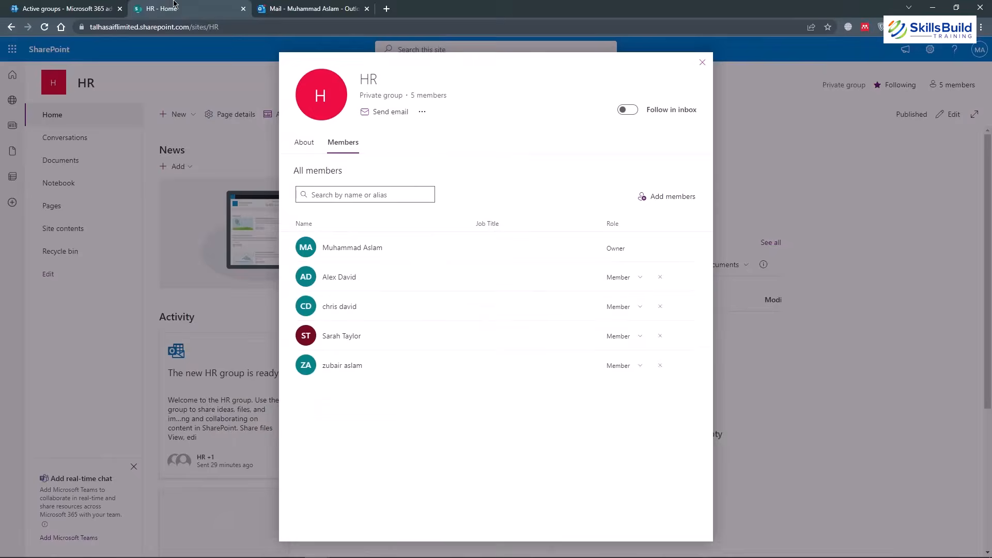
{"action": "left_click", "coordinate": [699, 65]}
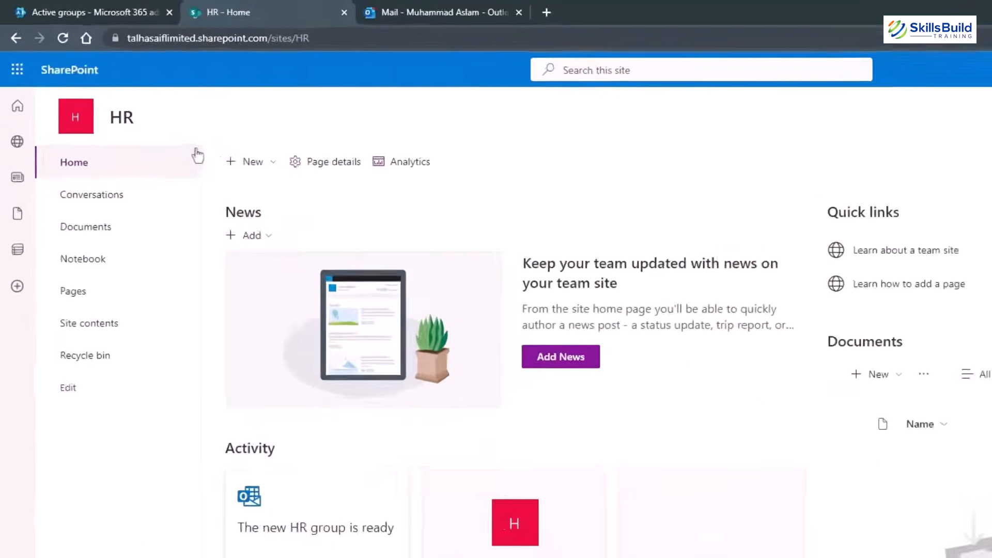
{"action": "left_click", "coordinate": [106, 242]}
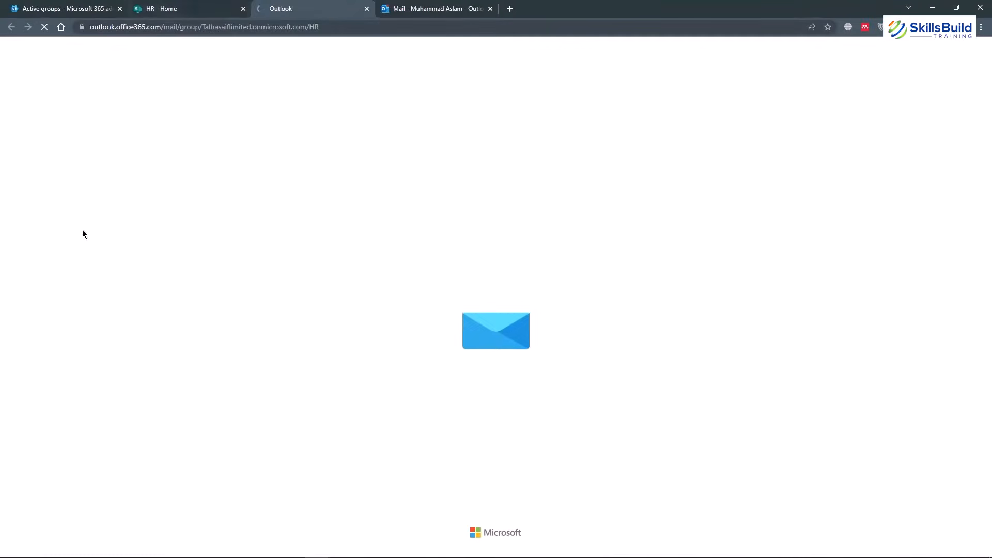
Upload the PDF from the desktop into the HR site's Documents library.
{"action": "left_click", "coordinate": [167, 7]}
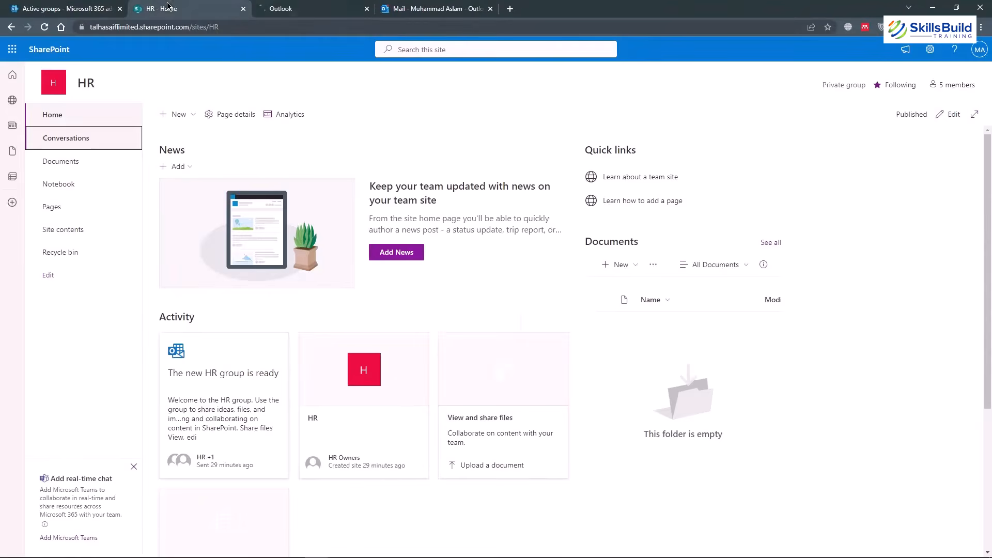
{"action": "left_click", "coordinate": [305, 6]}
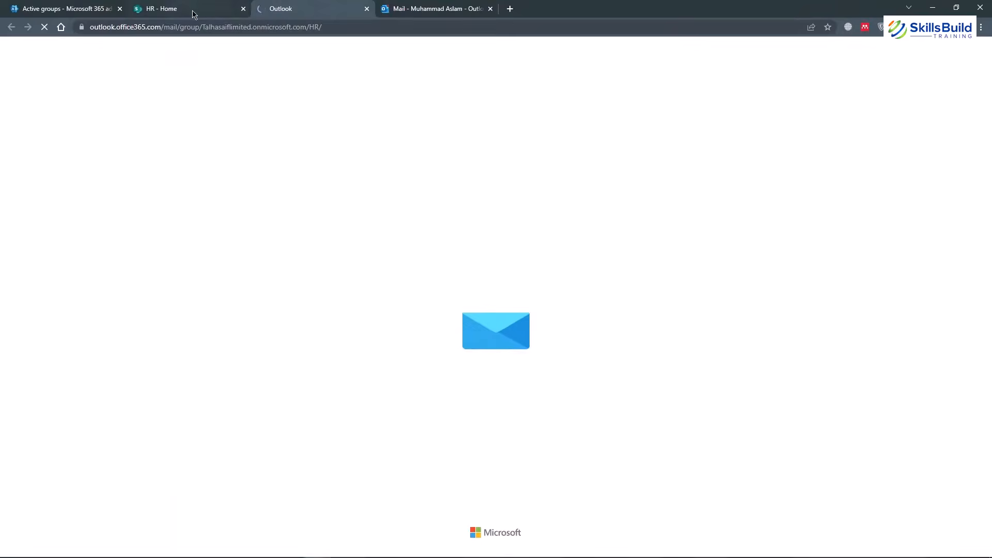
{"action": "left_click", "coordinate": [195, 14]}
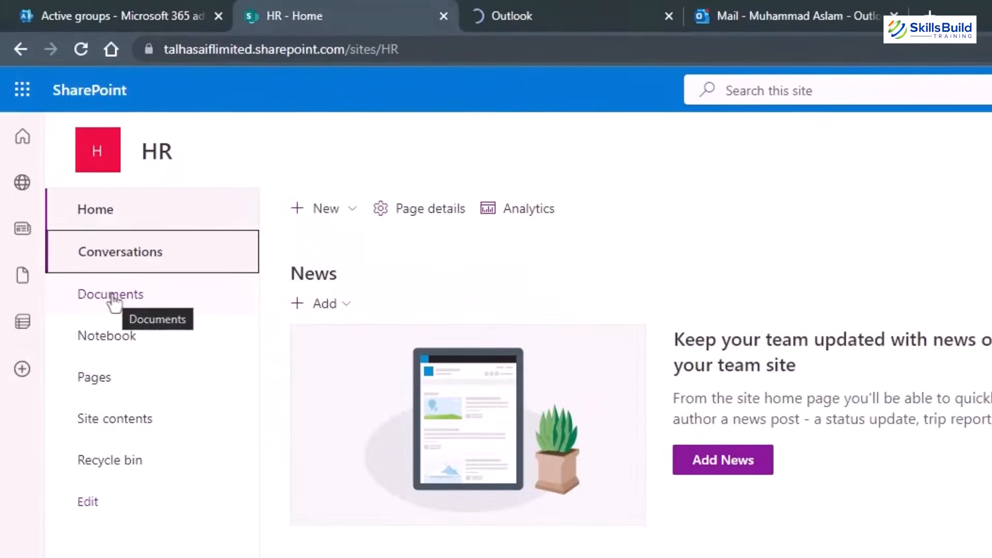
{"action": "left_click", "coordinate": [111, 295]}
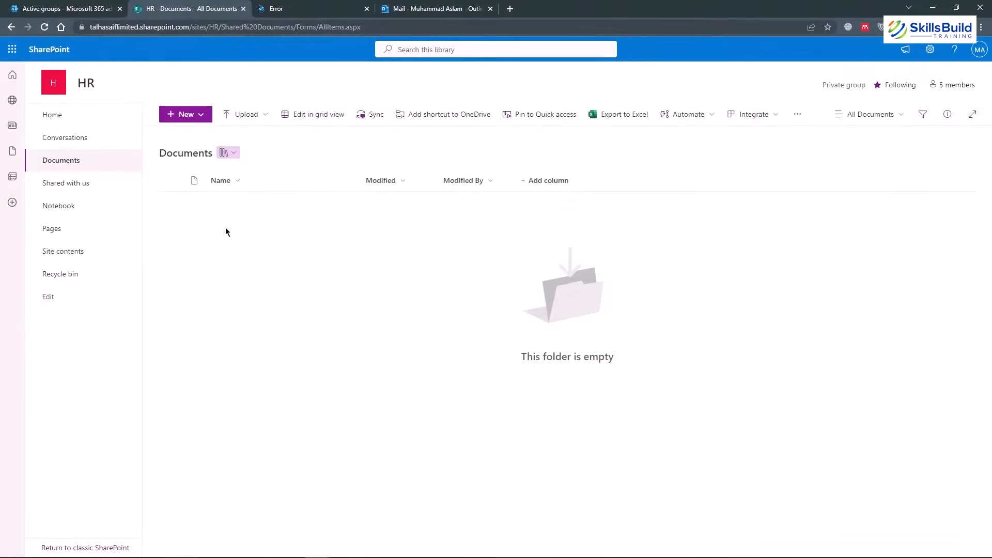
{"action": "left_click", "coordinate": [240, 114]}
{"action": "left_click", "coordinate": [230, 135]}
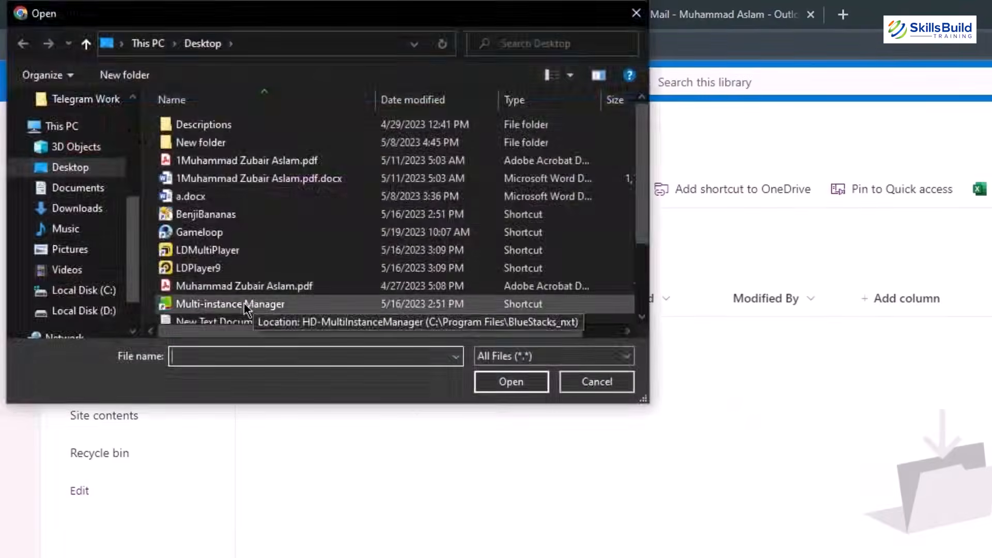
{"action": "left_click", "coordinate": [597, 382]}
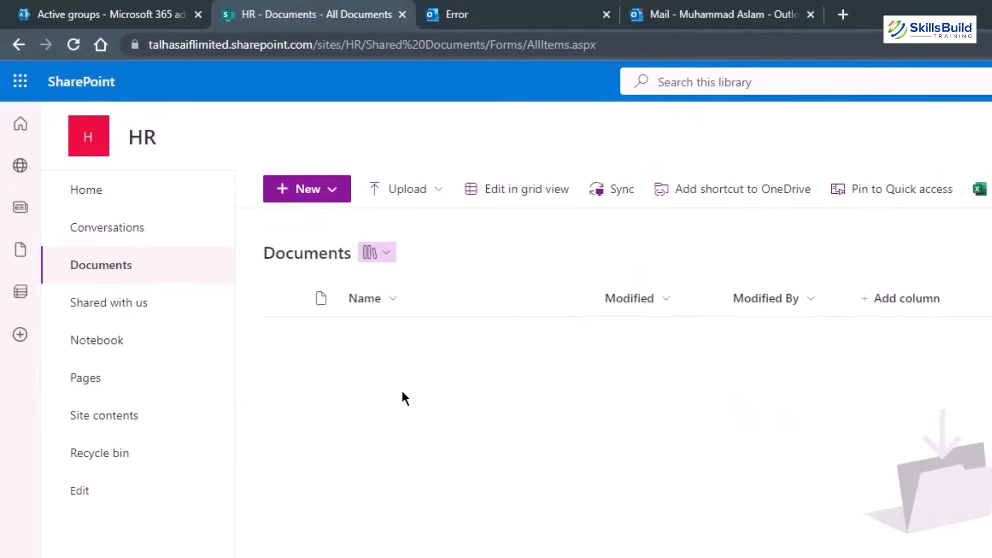
{"action": "mouse_move", "coordinate": [402, 348]}
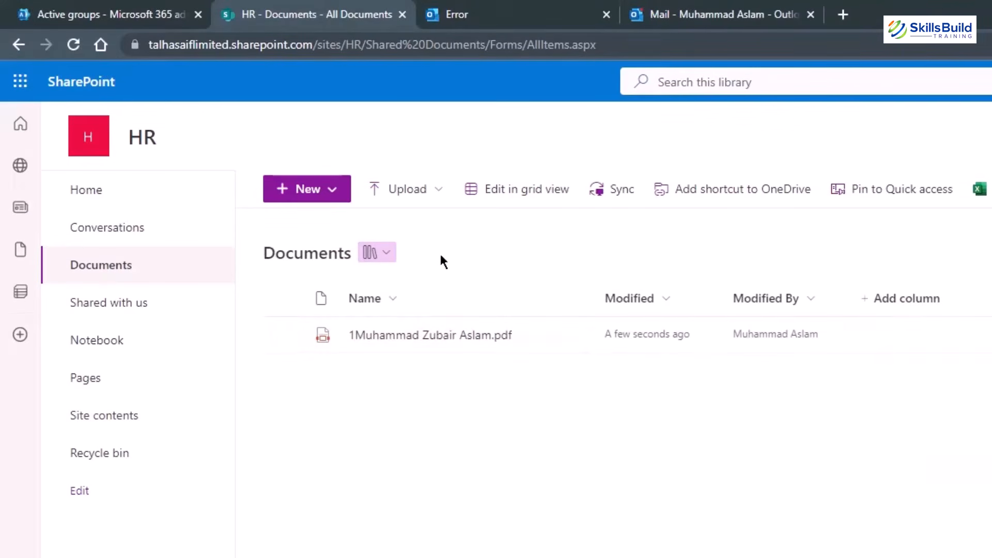
Check the HR site's Shared with us page and open the group notebook.
{"action": "left_click", "coordinate": [112, 307]}
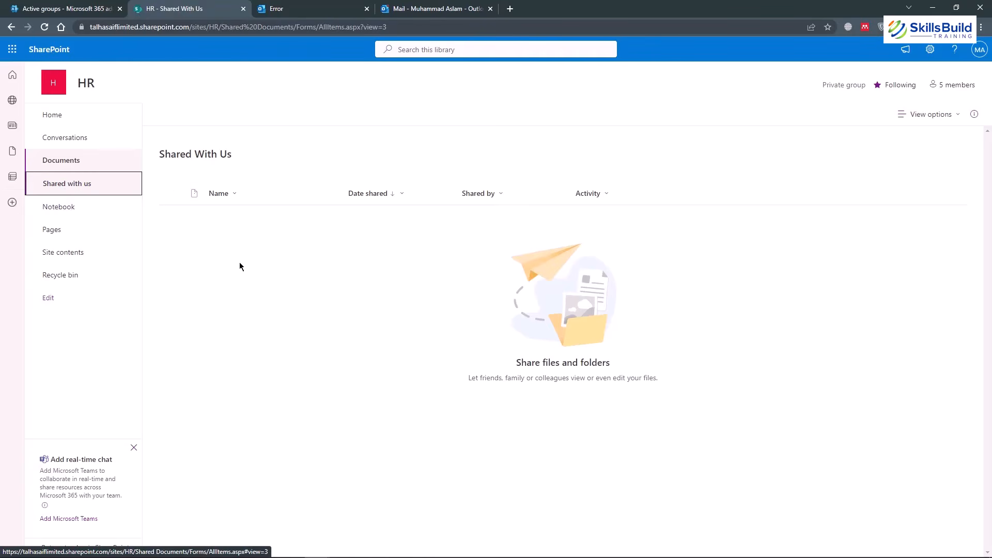
{"action": "left_click", "coordinate": [54, 212]}
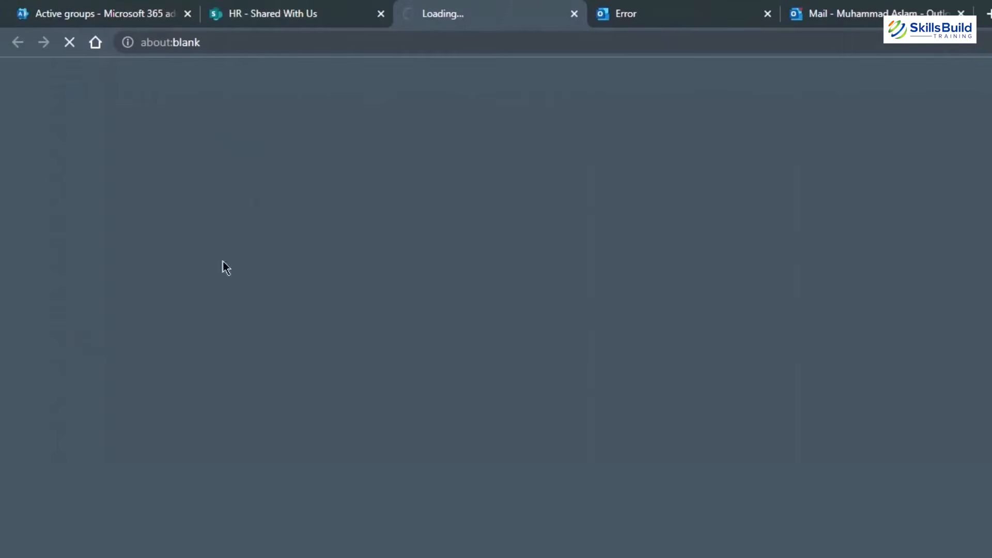
{"action": "left_click", "coordinate": [269, 16]}
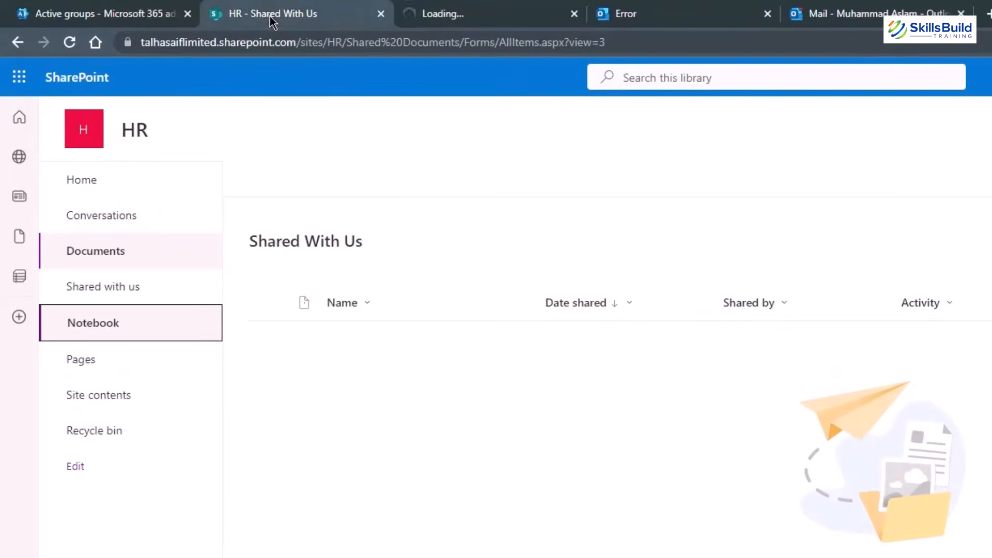
Create a new section named 'Book1' in the empty HR Notebook.
{"action": "left_click", "coordinate": [463, 14]}
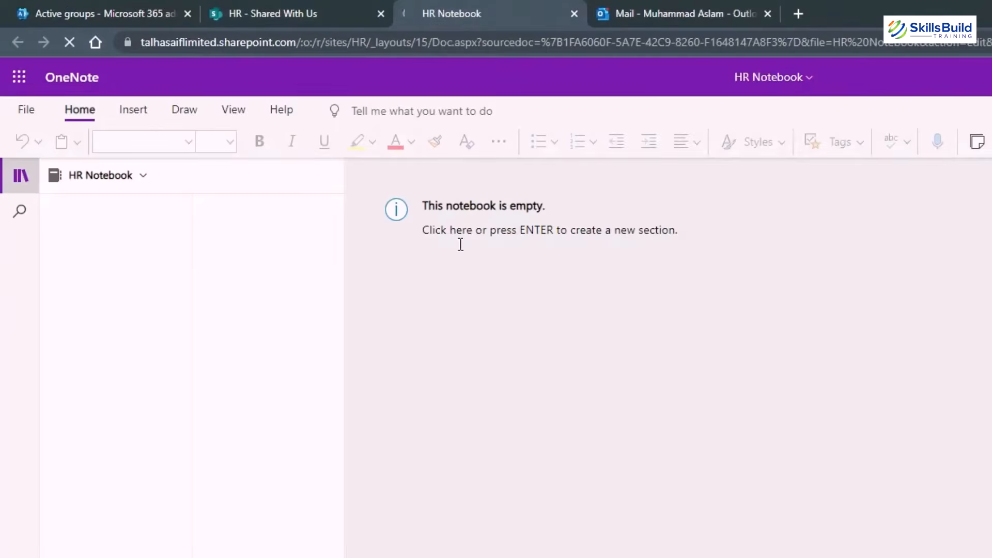
{"action": "left_click", "coordinate": [455, 249]}
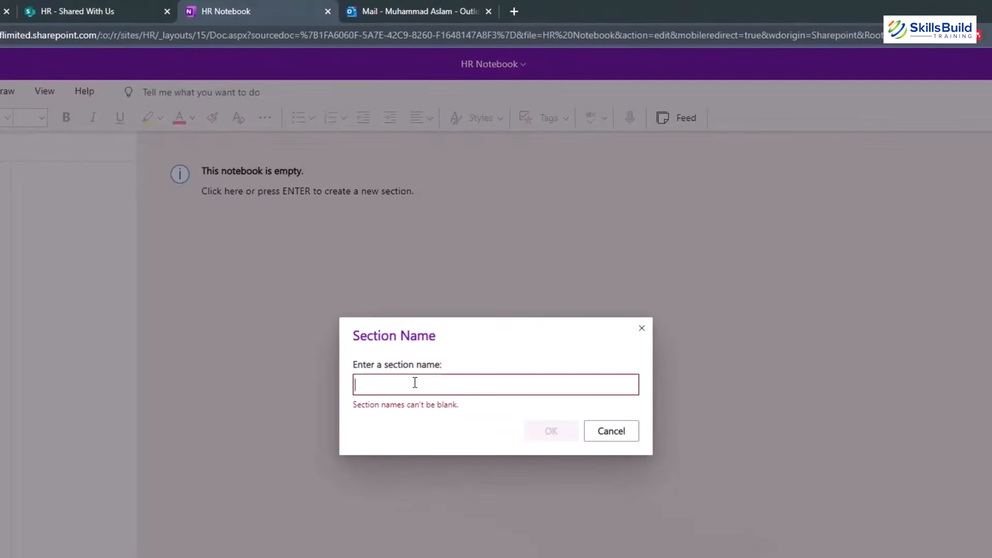
{"action": "type", "text": "Bo"}
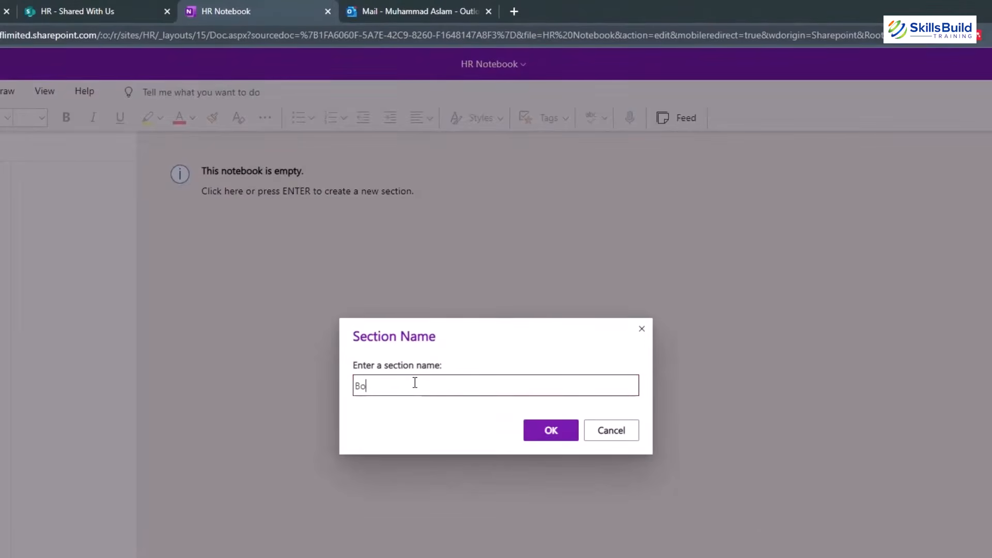
{"action": "type", "text": "ok1"}
{"action": "key", "text": "Return"}
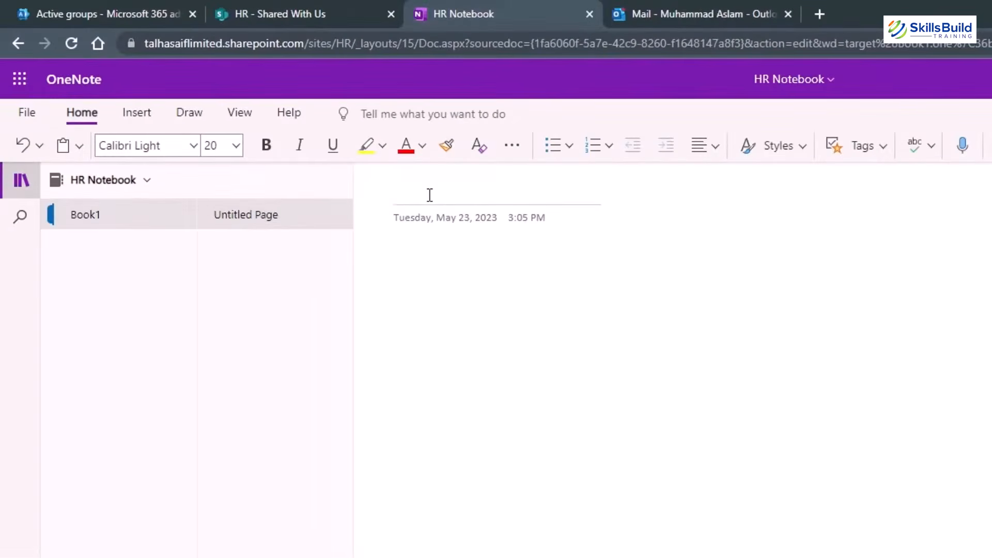
Title the new page 'Test' and close the HR Notebook.
{"action": "type", "text": "Test"}
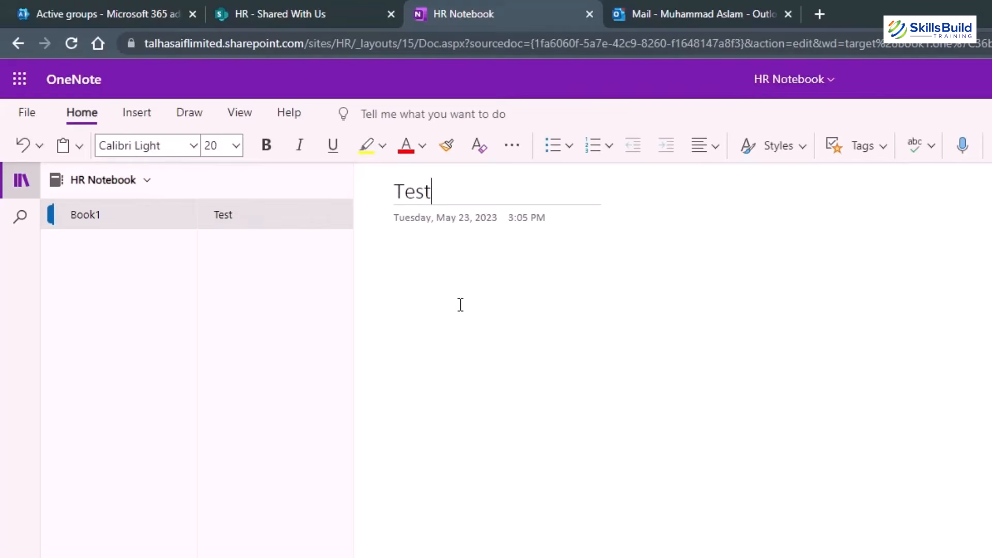
{"action": "key", "text": "Return"}
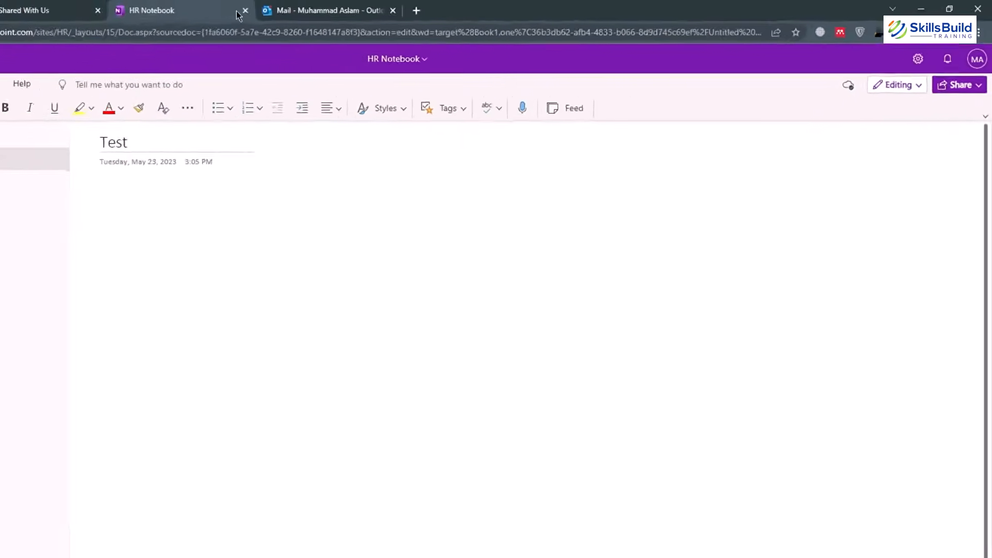
{"action": "left_click", "coordinate": [245, 11]}
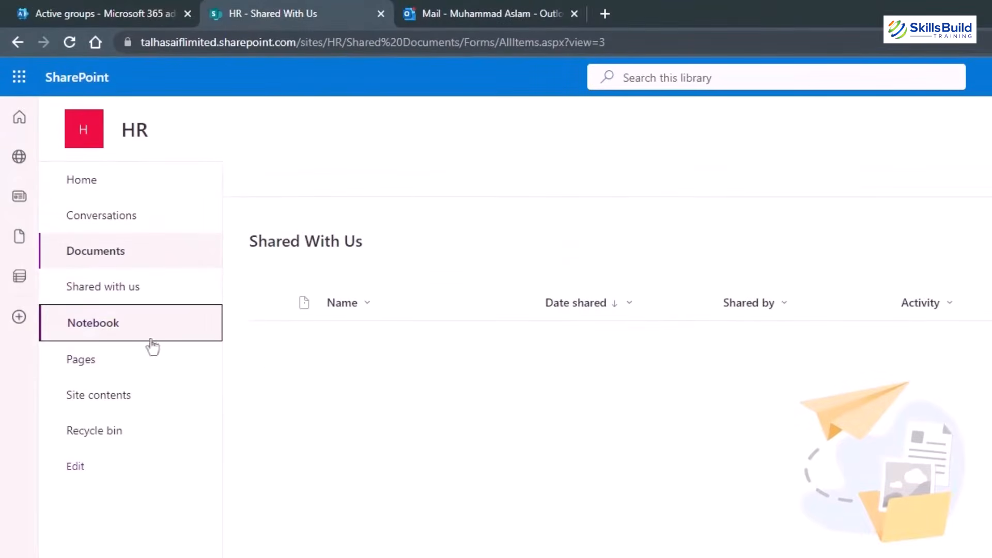
Go to the HR site's Site Pages library and create a new Site Page.
{"action": "left_click", "coordinate": [103, 336]}
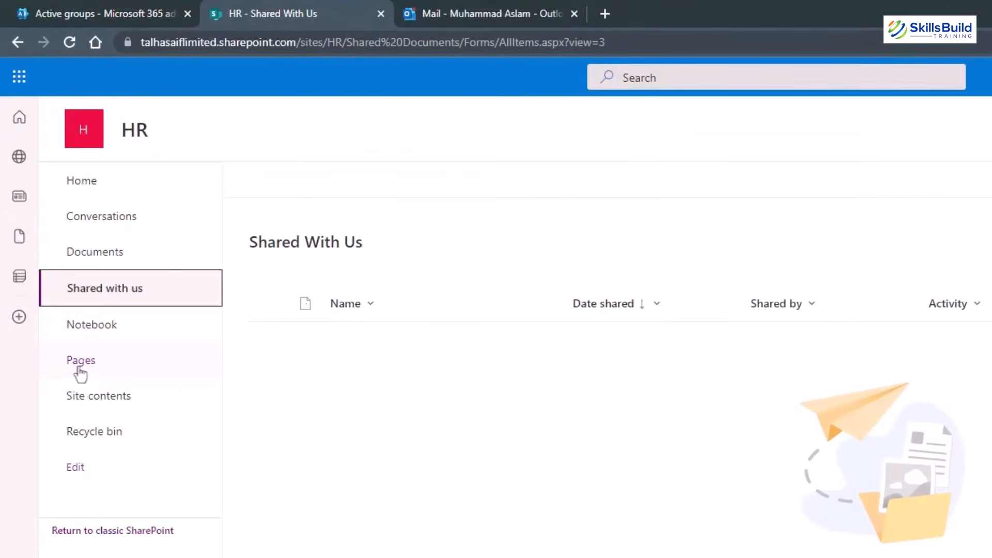
{"action": "left_click", "coordinate": [80, 372]}
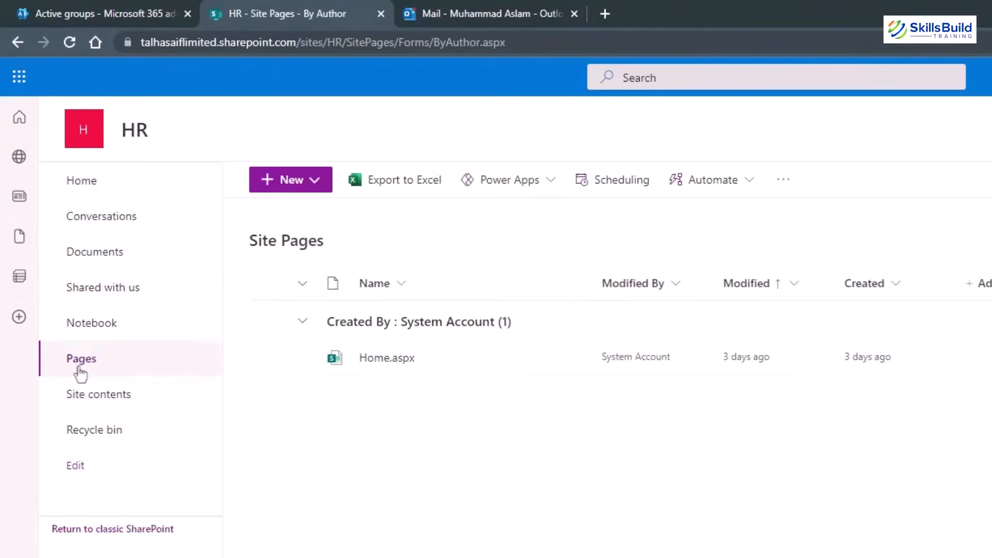
{"action": "left_click", "coordinate": [313, 181]}
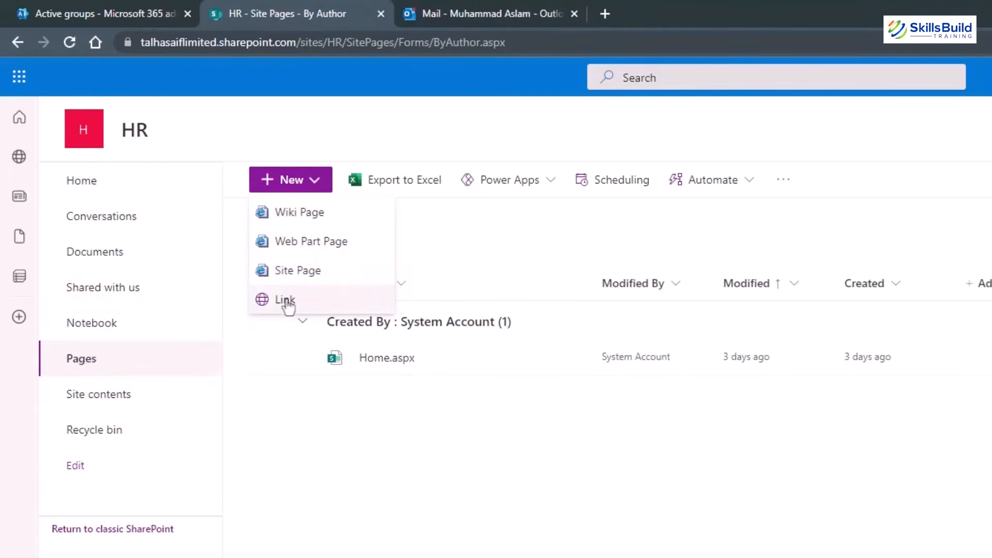
{"action": "left_click", "coordinate": [309, 272]}
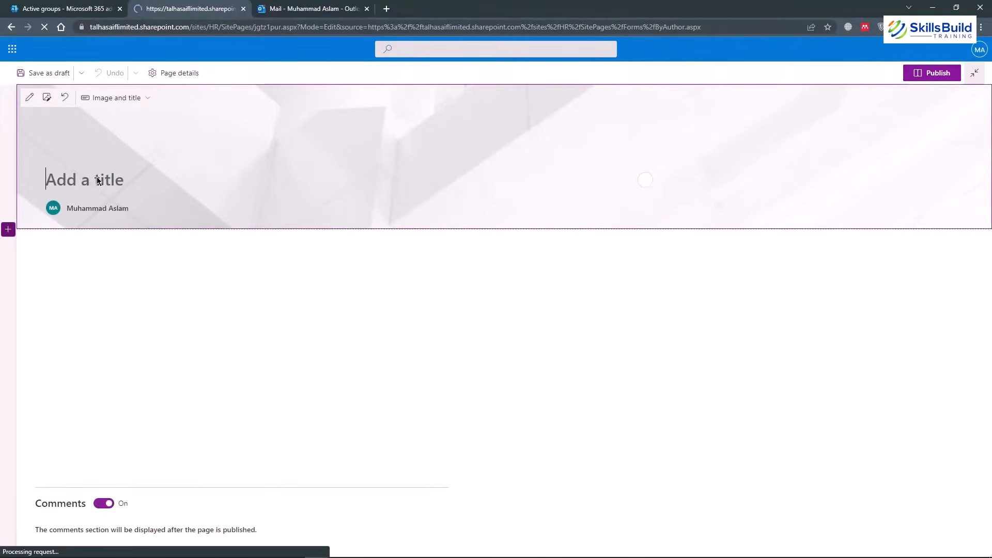
Title the new page 'Test', browse the available web parts, and publish it.
{"action": "type", "text": "Test"}
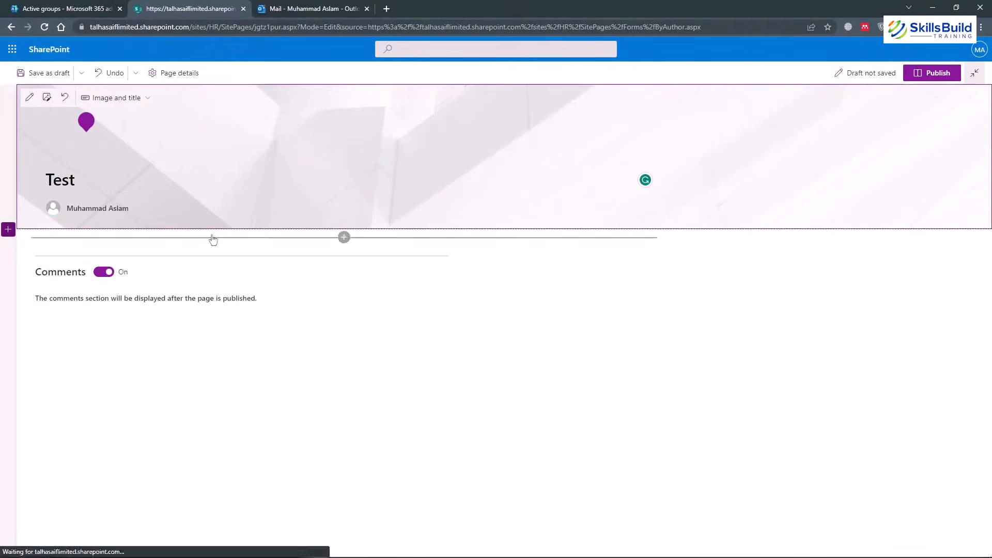
{"action": "mouse_move", "coordinate": [398, 236]}
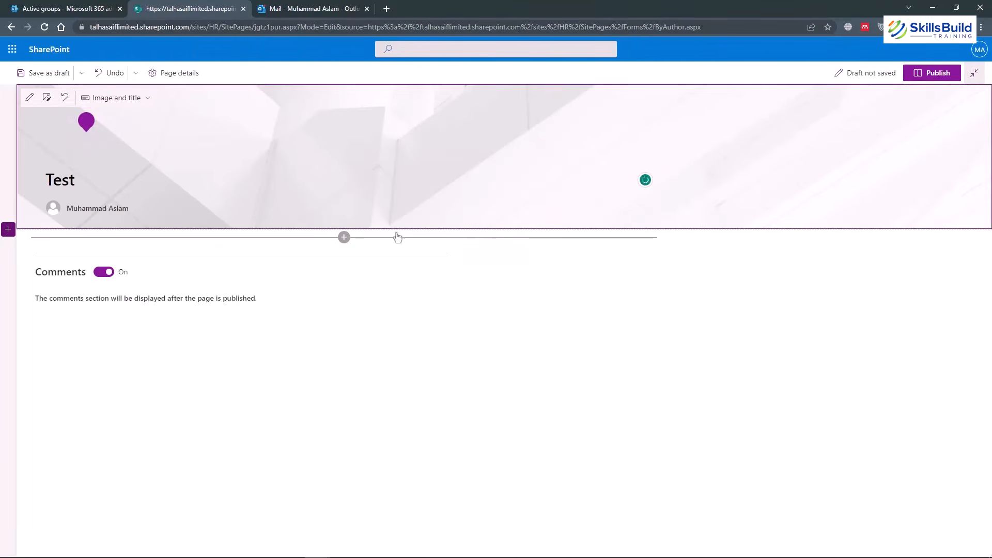
{"action": "left_click", "coordinate": [344, 237]}
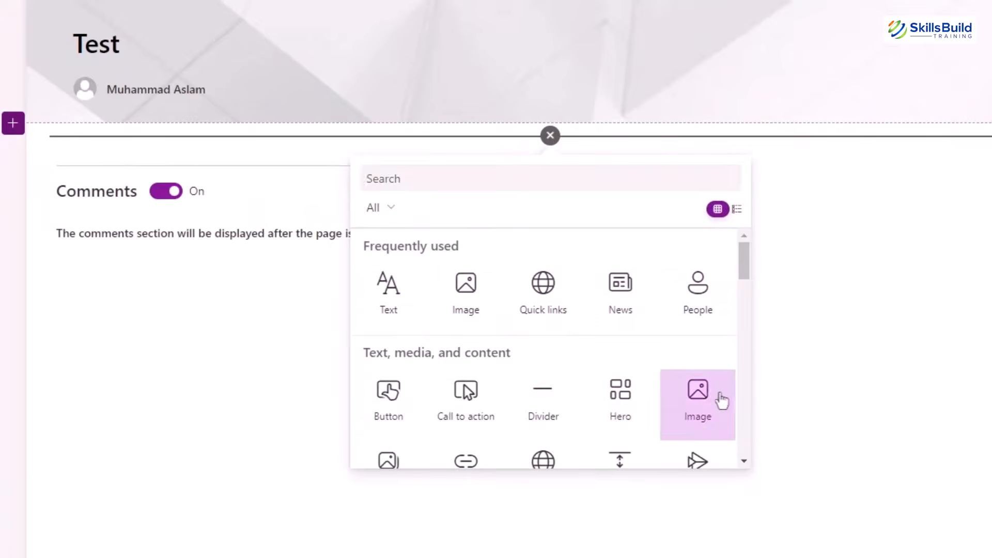
{"action": "scroll", "coordinate": [709, 401], "scroll_direction": "down", "scroll_amount": 4}
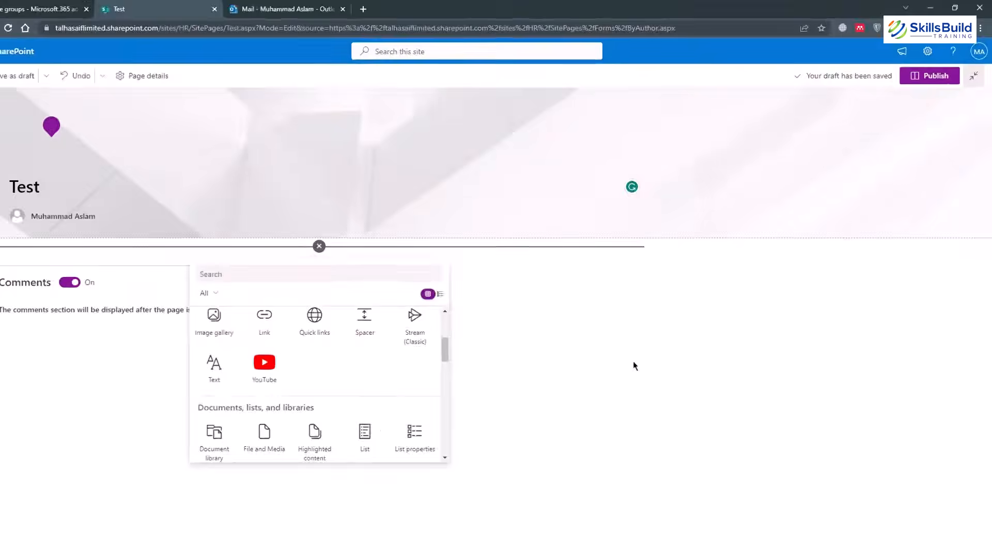
{"action": "left_click", "coordinate": [933, 77]}
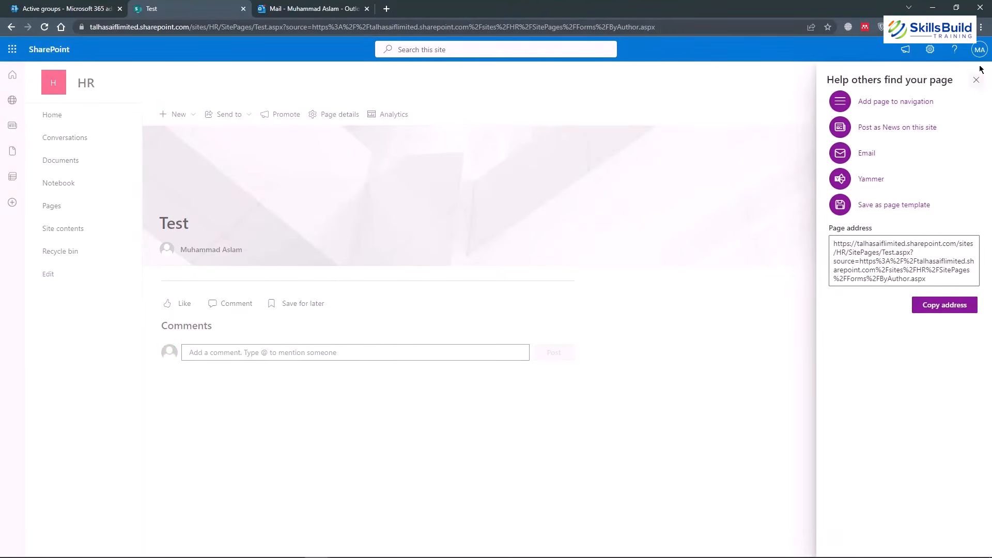
Browse the HR site's Site Pages, Site Assets and empty Recycle bin, then open Documents.
{"action": "left_click", "coordinate": [976, 81]}
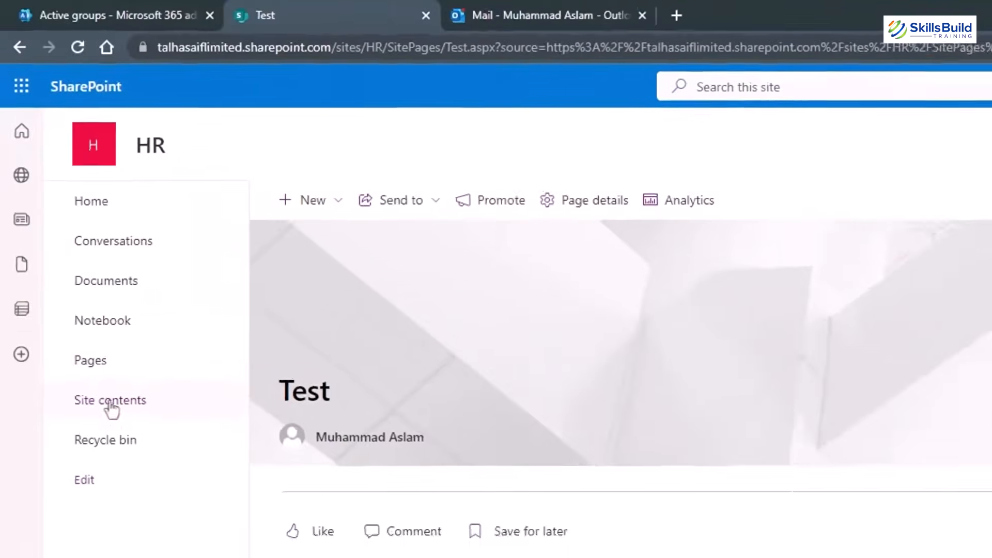
{"action": "left_click", "coordinate": [98, 432]}
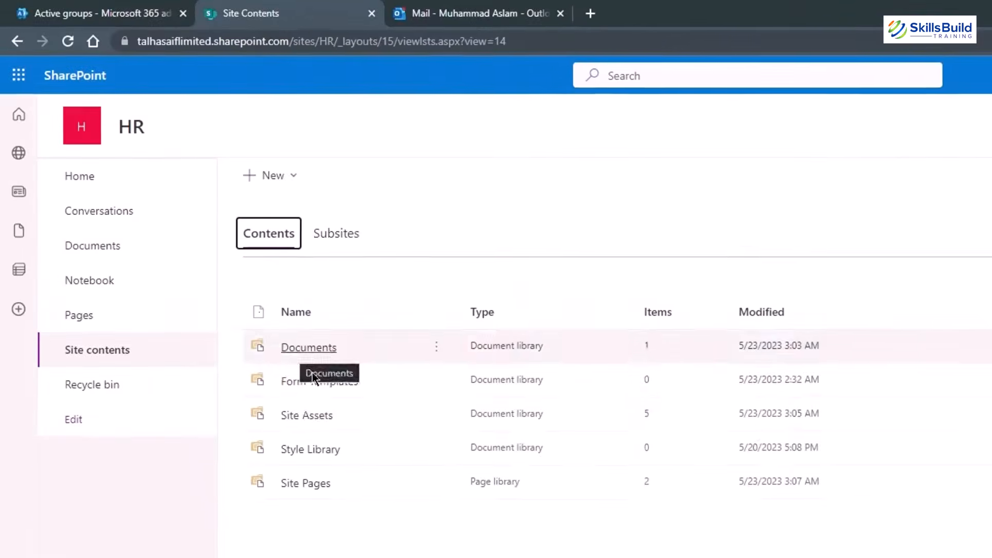
{"action": "left_click", "coordinate": [309, 489]}
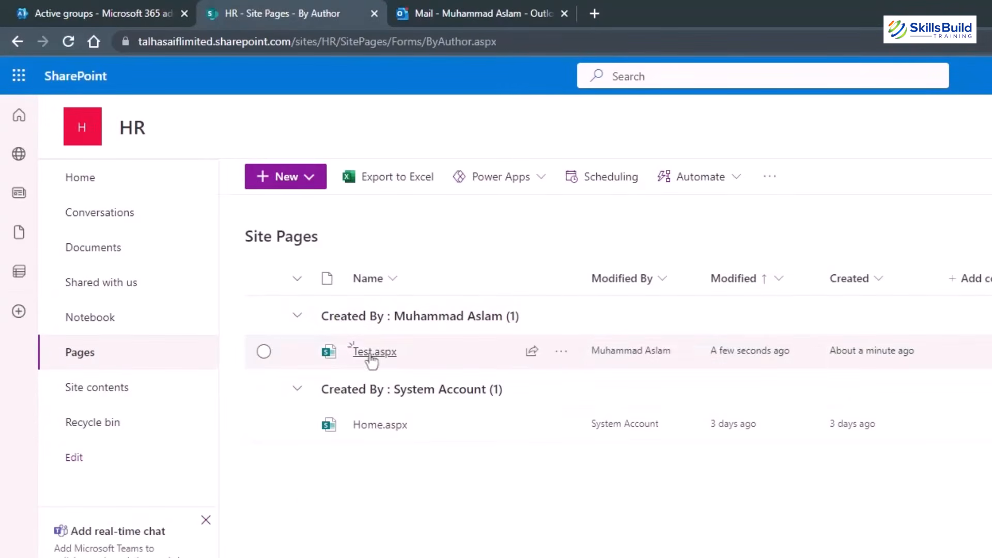
{"action": "mouse_move", "coordinate": [370, 354]}
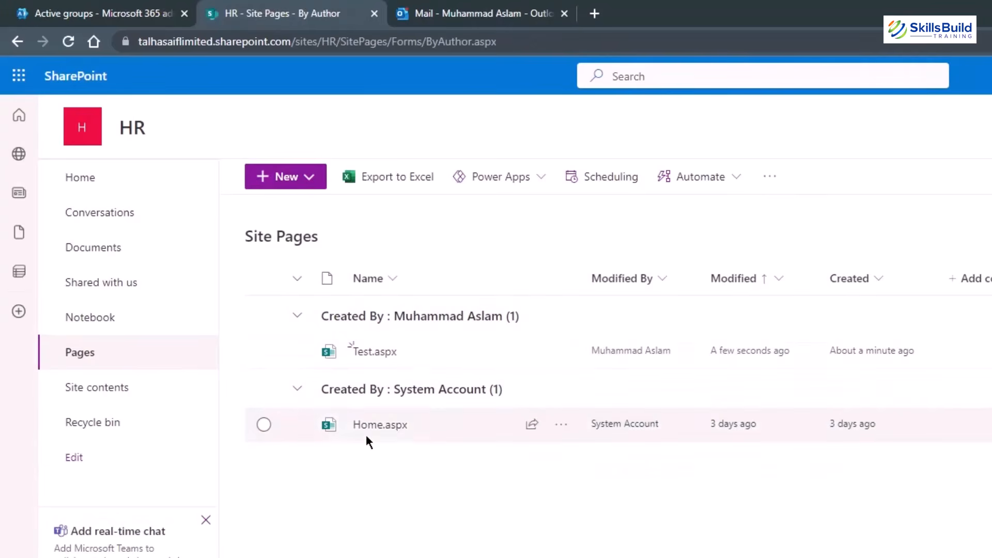
{"action": "mouse_move", "coordinate": [371, 438]}
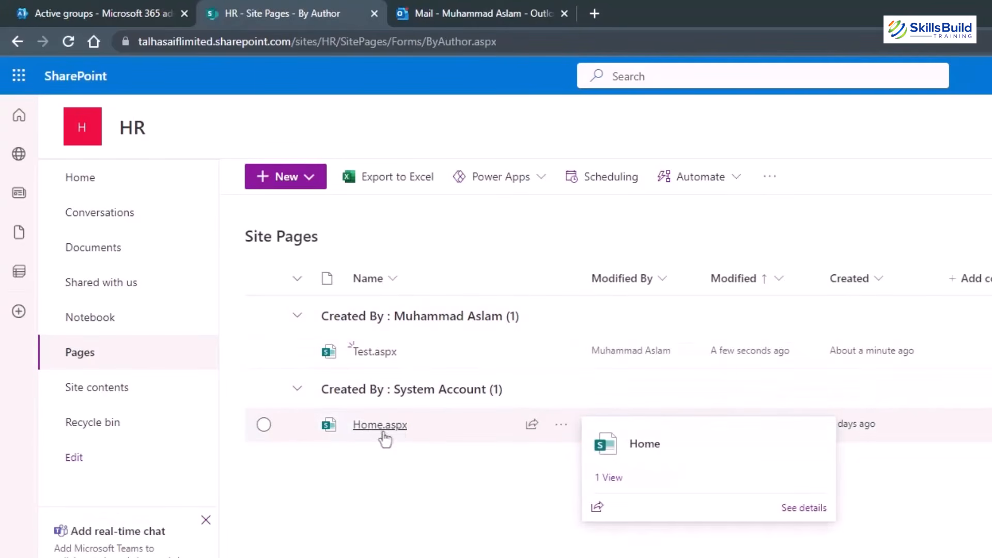
{"action": "left_click", "coordinate": [17, 41]}
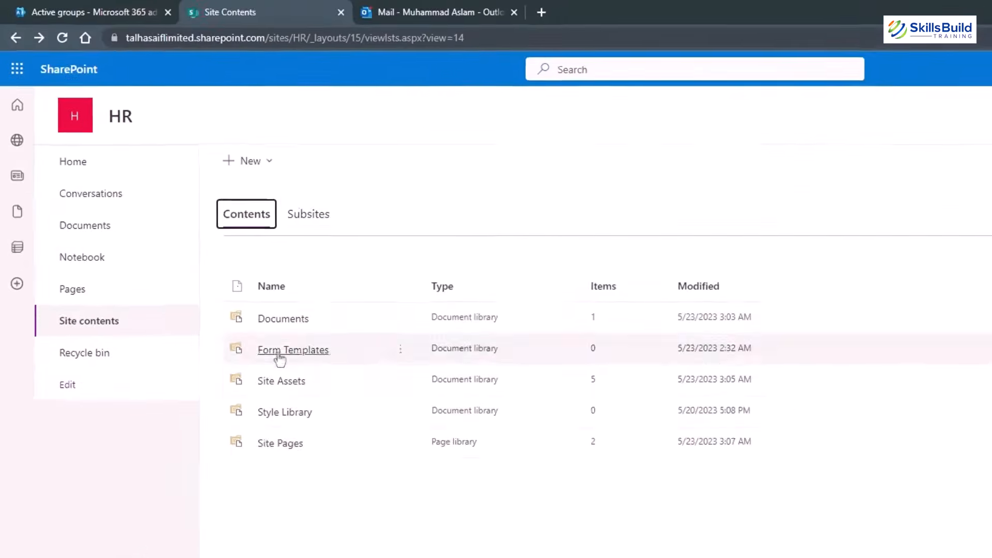
{"action": "left_click", "coordinate": [283, 399]}
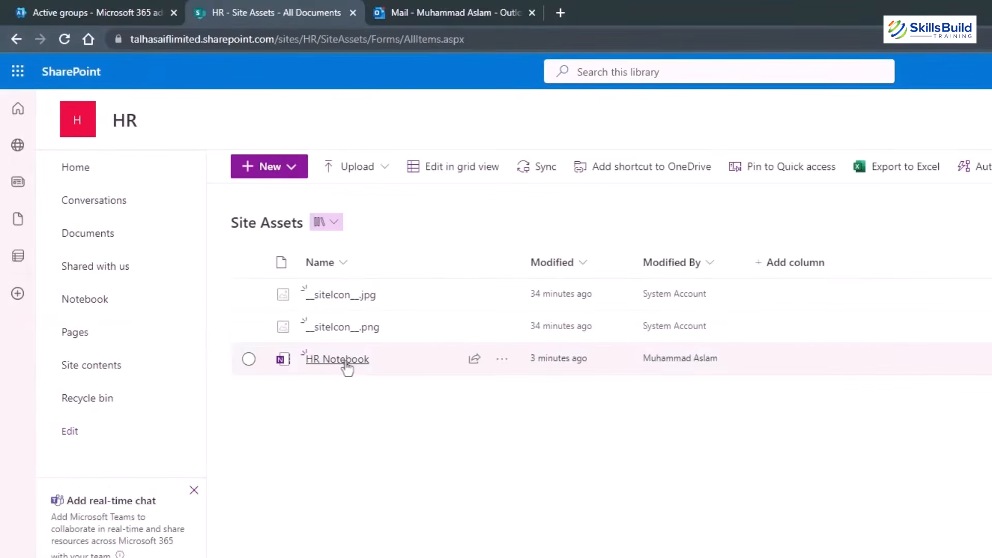
{"action": "left_click", "coordinate": [98, 400]}
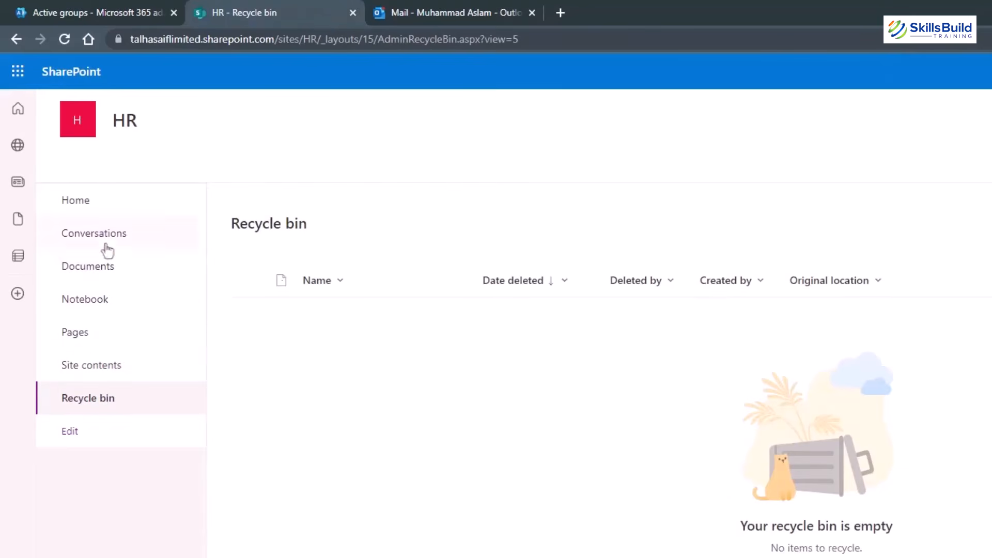
{"action": "left_click", "coordinate": [108, 267]}
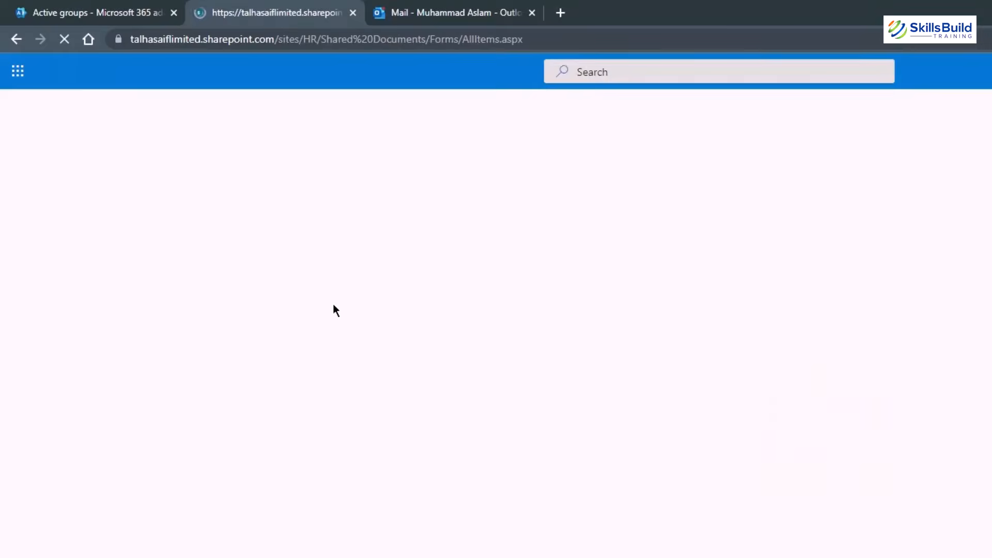
Delete the PDF from HR Documents, verify it in the Recycle bin, then return to the admin center.
{"action": "left_click", "coordinate": [248, 294]}
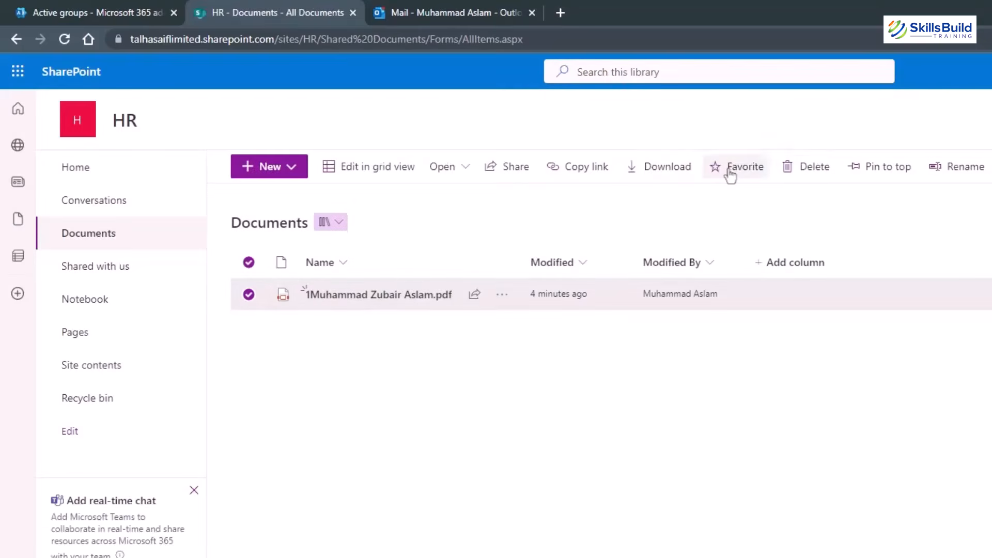
{"action": "key", "text": "Delete"}
{"action": "left_click", "coordinate": [760, 490]}
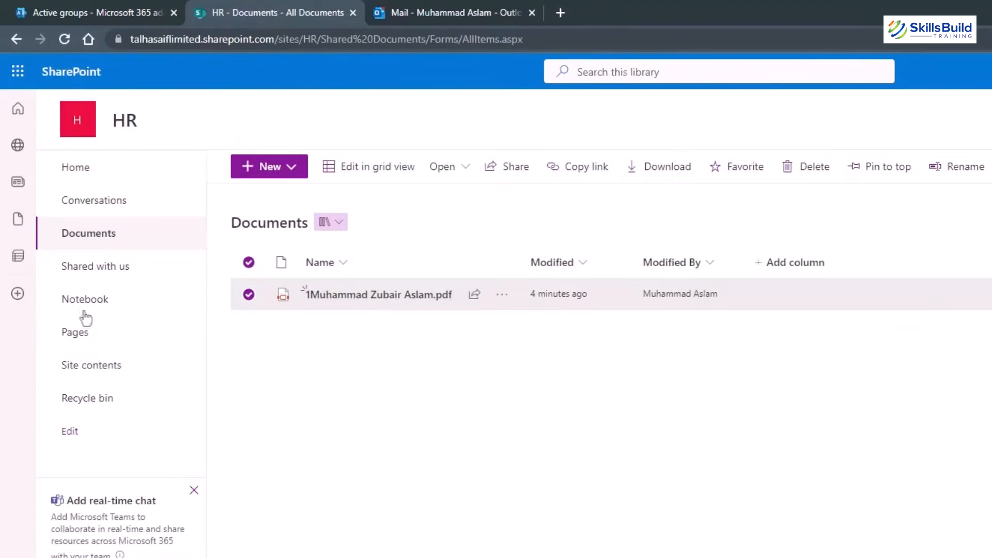
{"action": "left_click", "coordinate": [97, 401]}
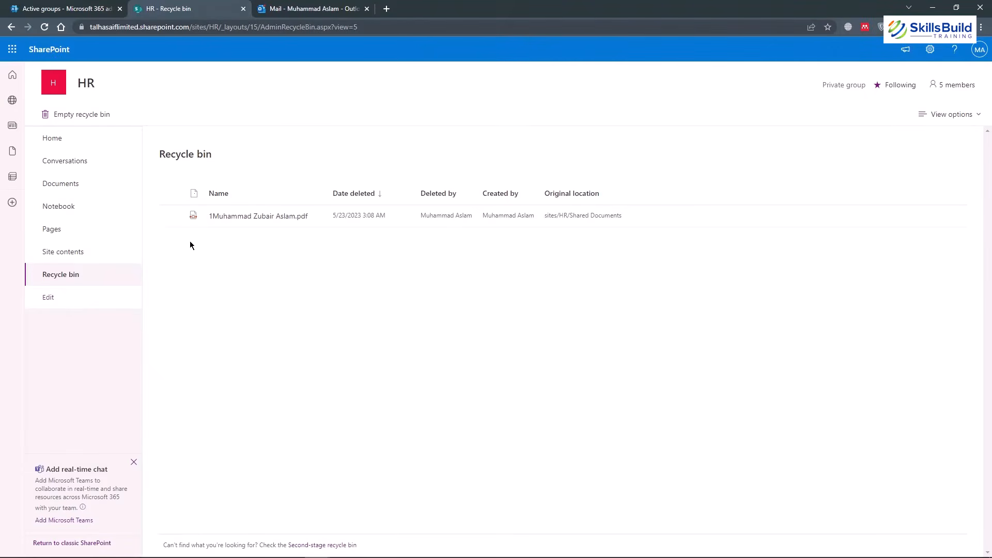
{"action": "left_click", "coordinate": [78, 8]}
{"action": "left_click", "coordinate": [13, 73]}
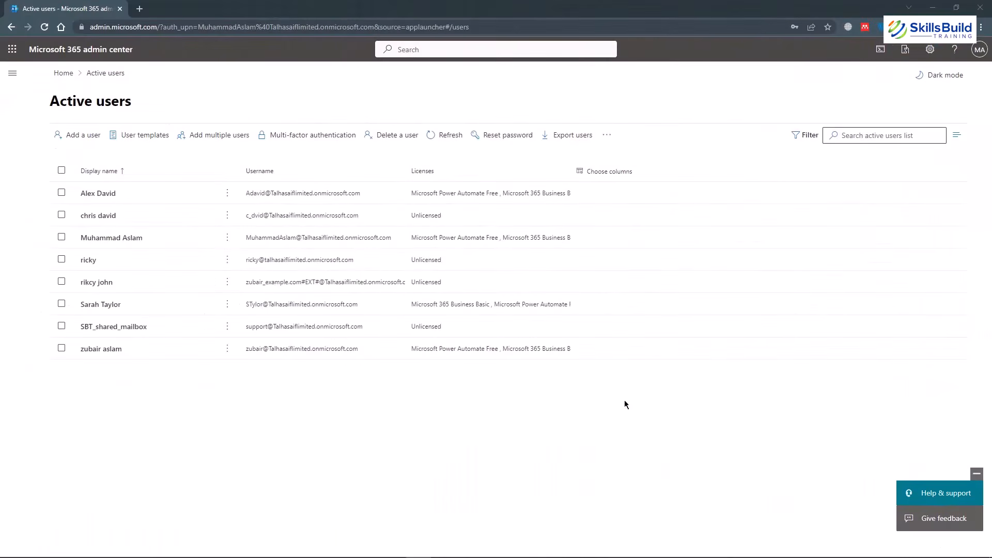
Open the Teams admin center dashboard, expand its Teams and Users areas, then return to Microsoft 365 admin.
{"action": "left_click", "coordinate": [4, 74]}
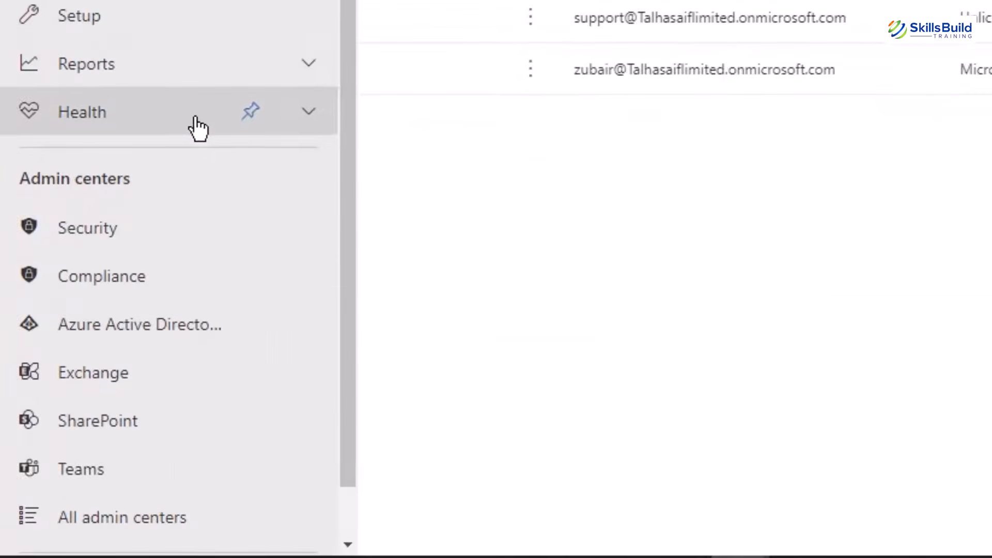
{"action": "left_click", "coordinate": [84, 469]}
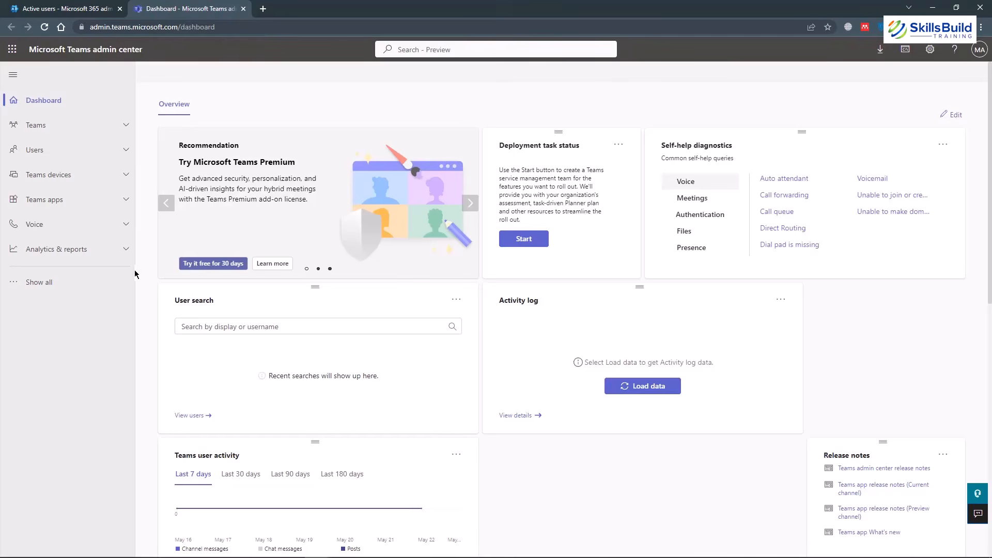
{"action": "left_click", "coordinate": [65, 129]}
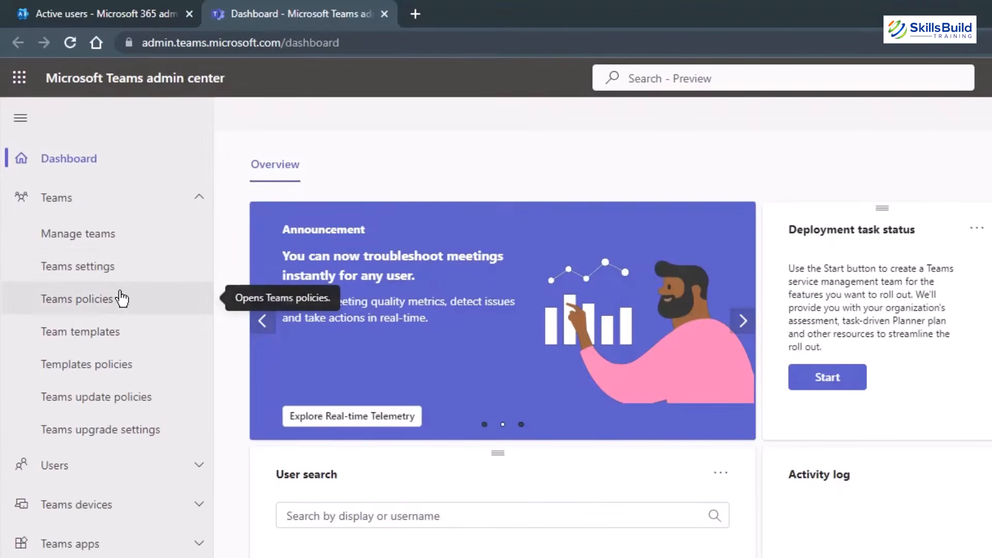
{"action": "left_click", "coordinate": [88, 464]}
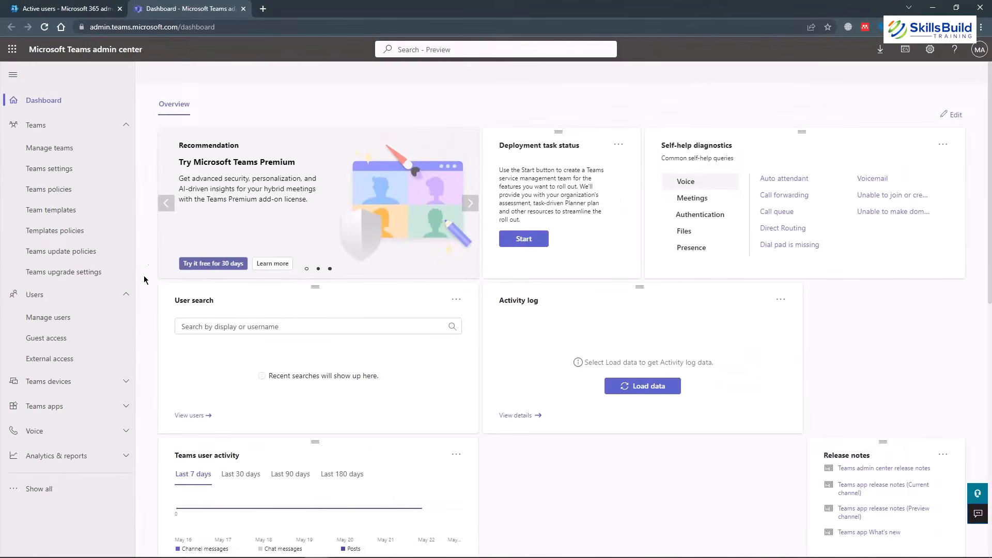
{"action": "left_click", "coordinate": [61, 8]}
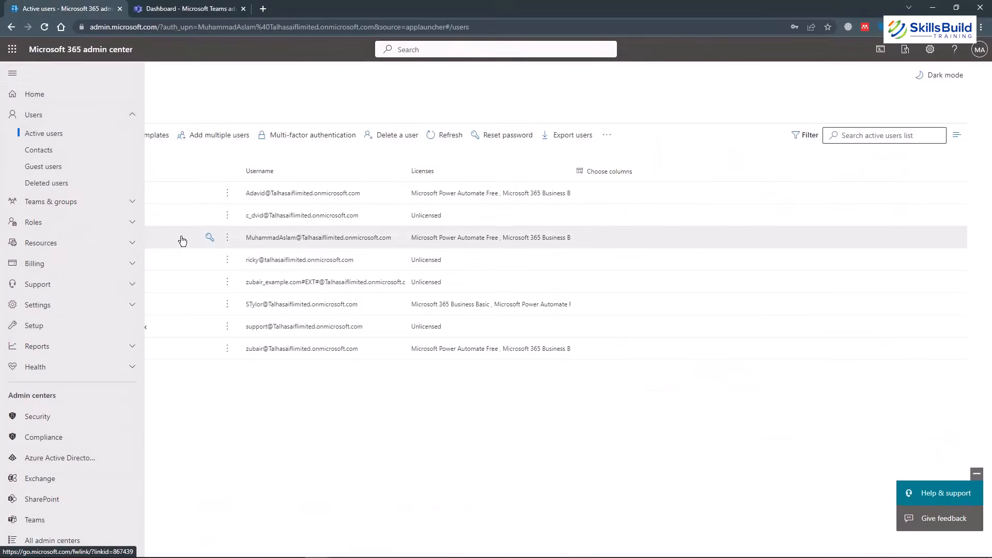
View the full Active users list, open Teams, then expand Teams & groups in the admin menu.
{"action": "left_click", "coordinate": [562, 425]}
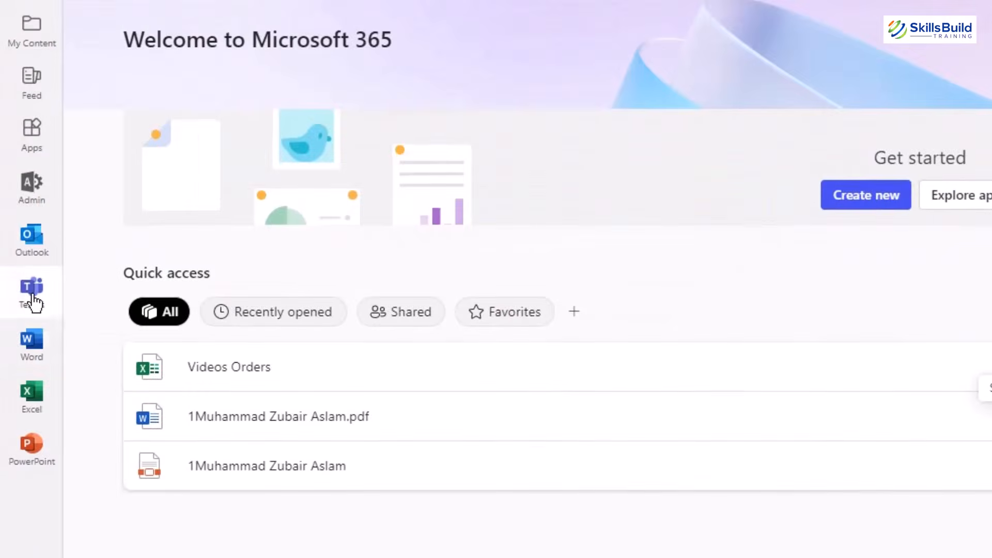
{"action": "left_click", "coordinate": [32, 299]}
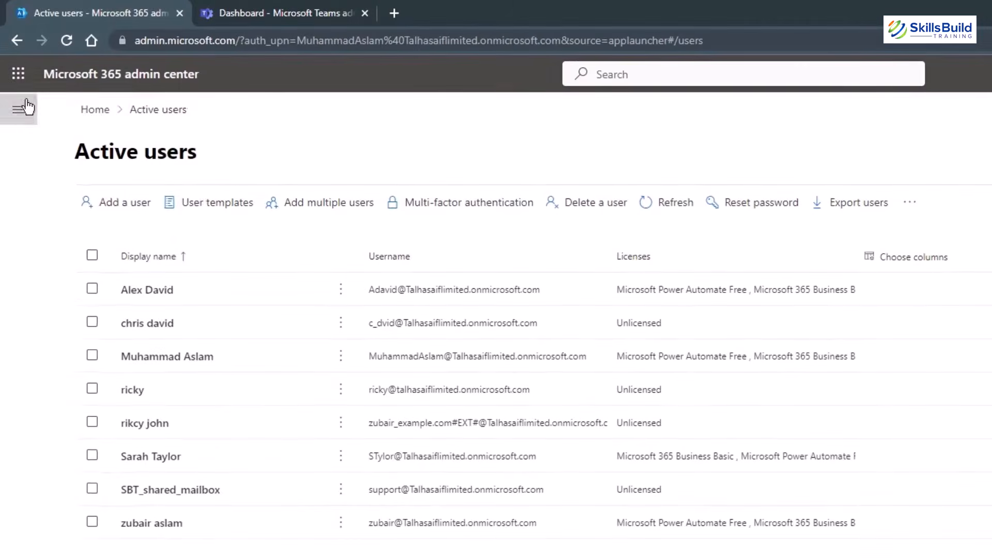
{"action": "left_click", "coordinate": [18, 118]}
{"action": "left_click", "coordinate": [73, 303]}
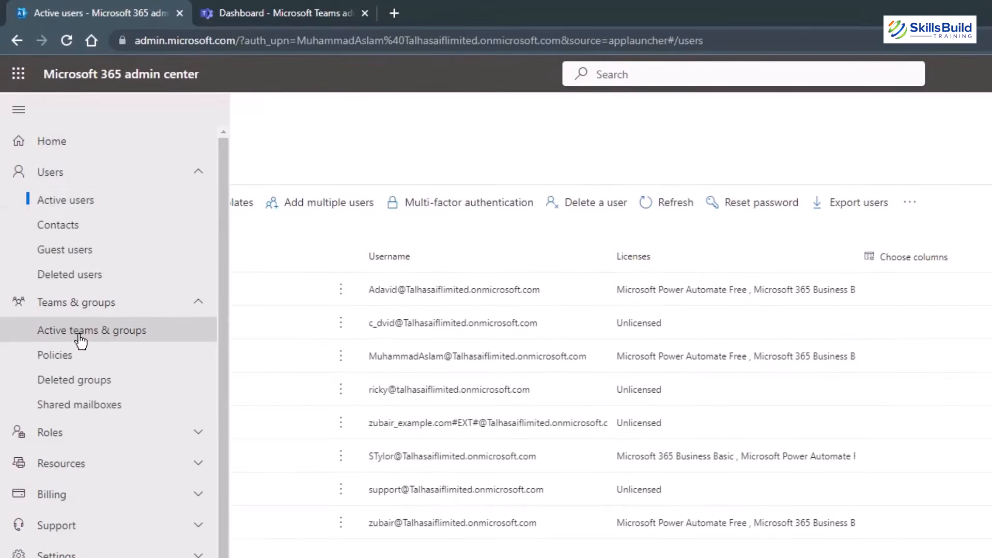
Open the HR group in Active teams & groups and review its owners and members.
{"action": "left_click", "coordinate": [81, 339]}
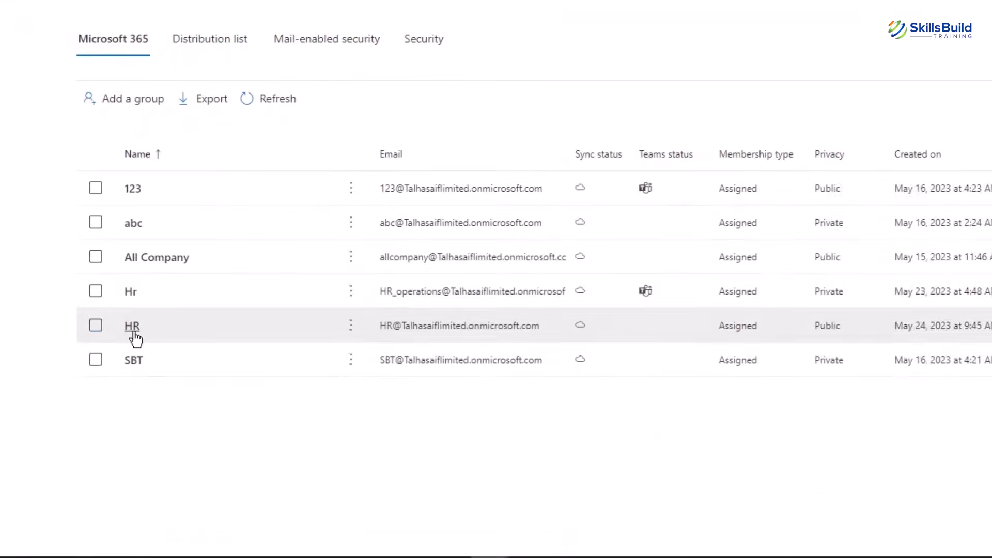
{"action": "left_click", "coordinate": [133, 330]}
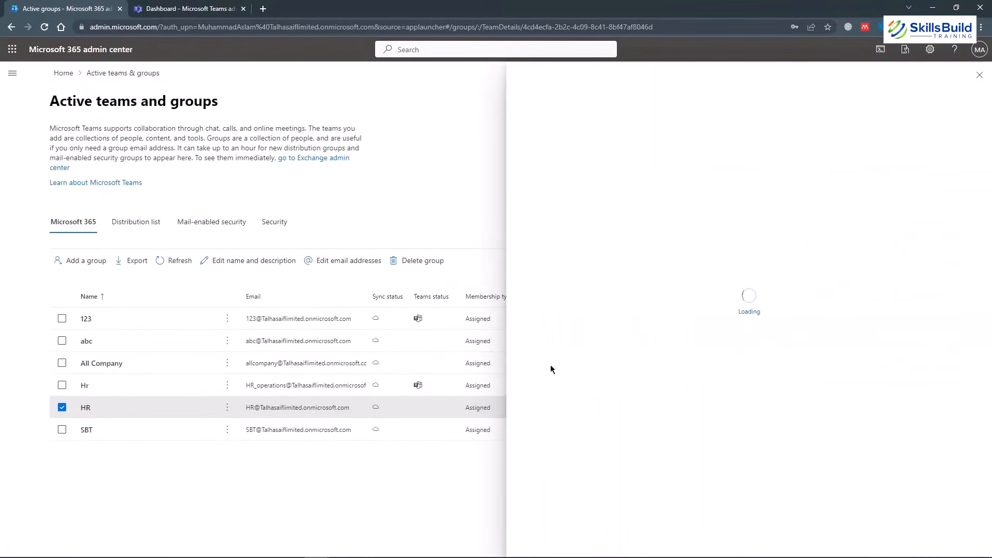
{"action": "left_click", "coordinate": [590, 188]}
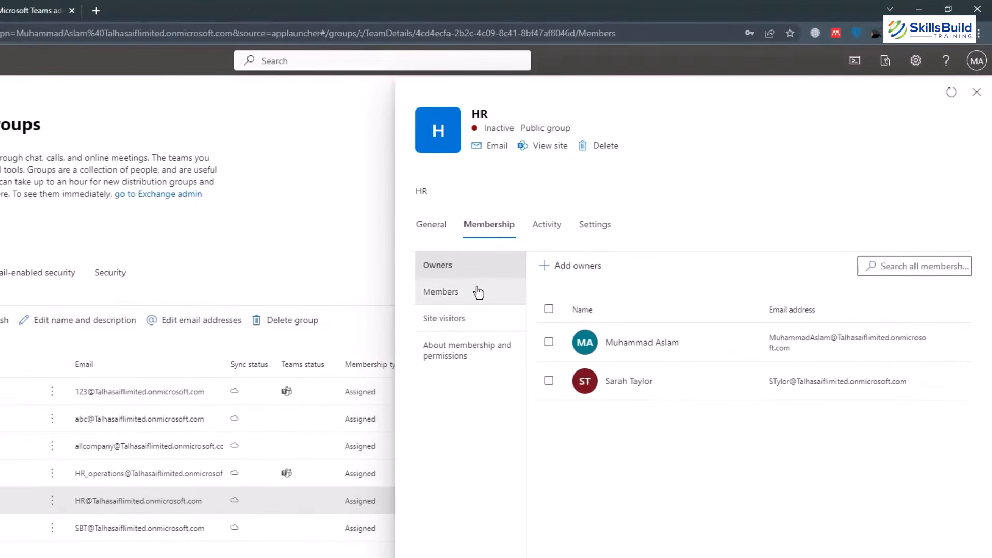
{"action": "left_click", "coordinate": [479, 292]}
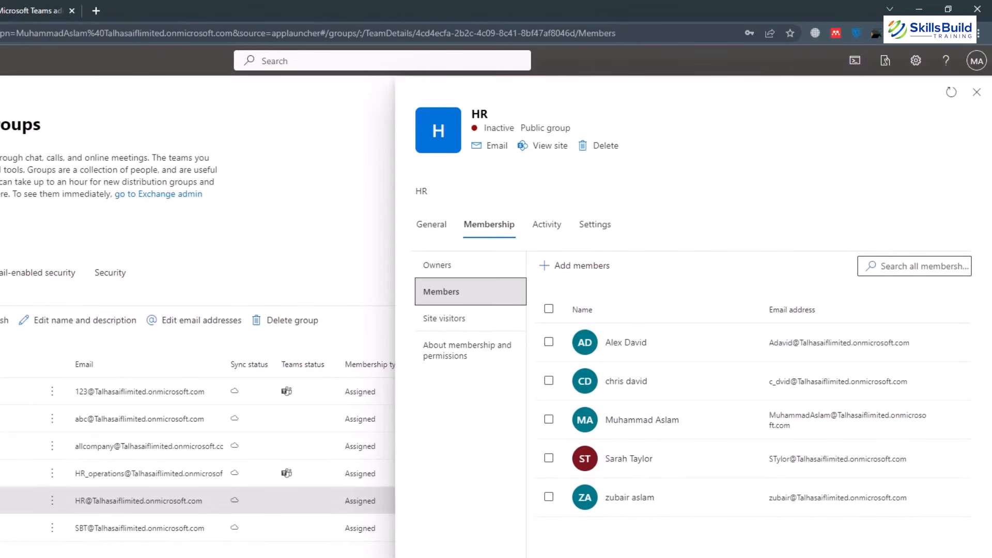
Add Microsoft Teams to the HR group from its General tab and confirm.
{"action": "left_click", "coordinate": [450, 229]}
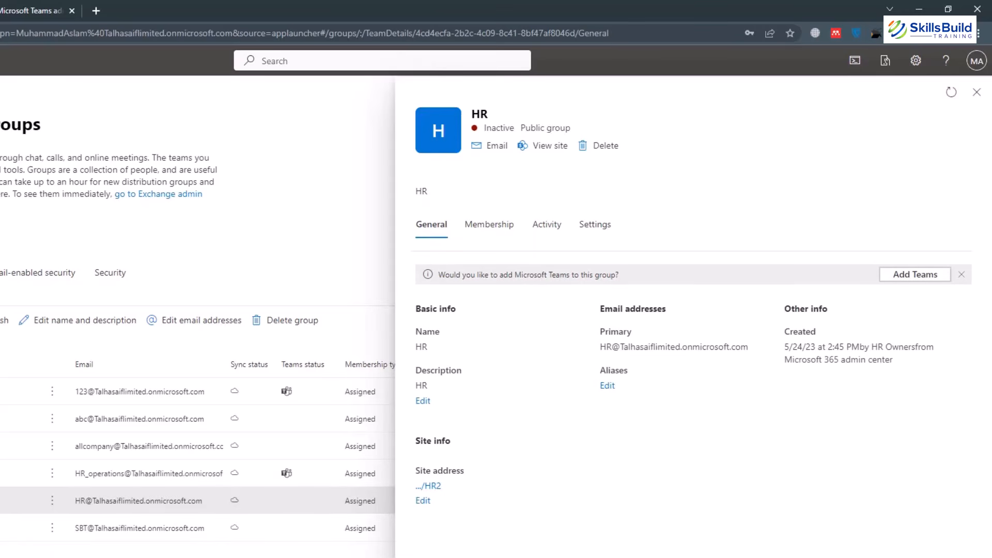
{"action": "left_click", "coordinate": [933, 275]}
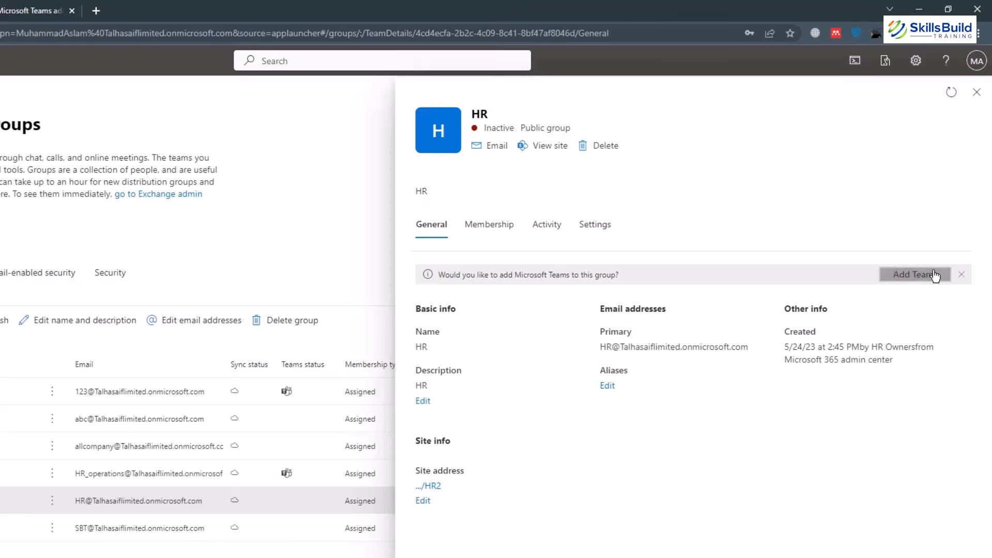
{"action": "left_click", "coordinate": [294, 395]}
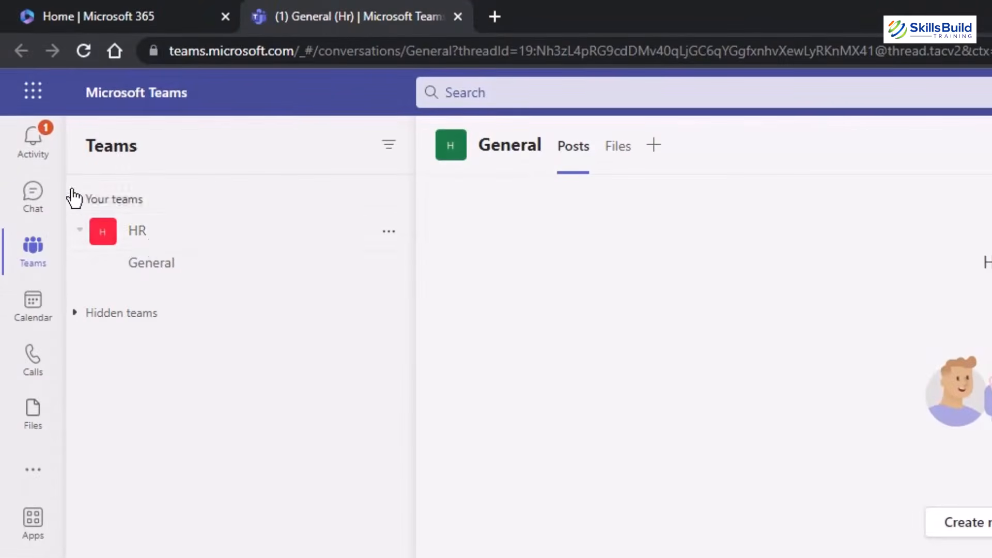
Go from Activity to the HR team's General channel and begin a new conversation there.
{"action": "left_click", "coordinate": [35, 154]}
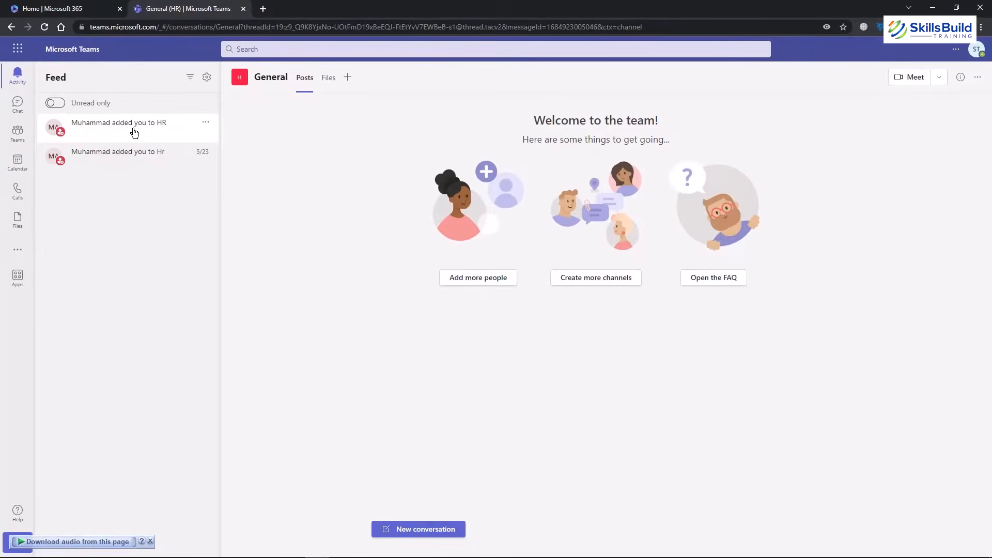
{"action": "left_click", "coordinate": [17, 134]}
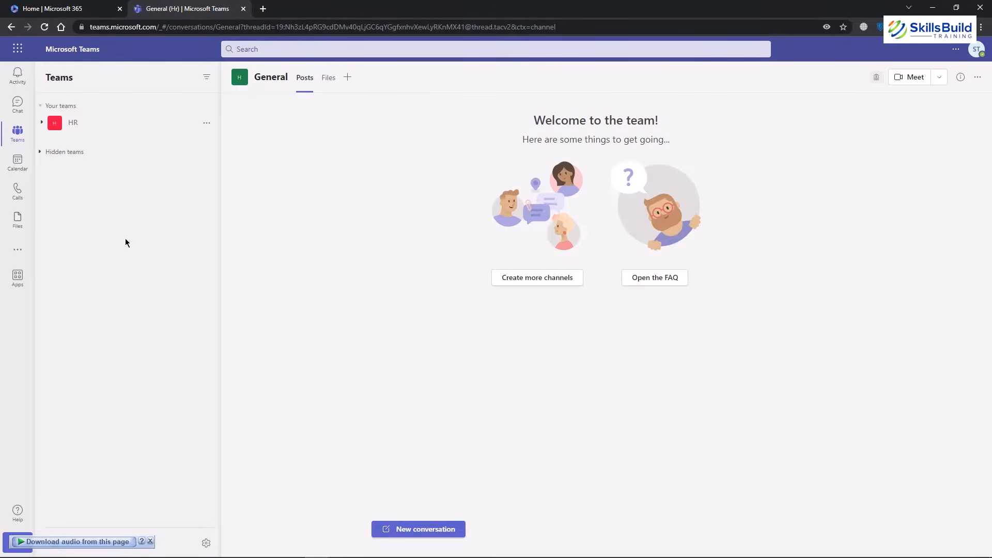
{"action": "left_click", "coordinate": [75, 129]}
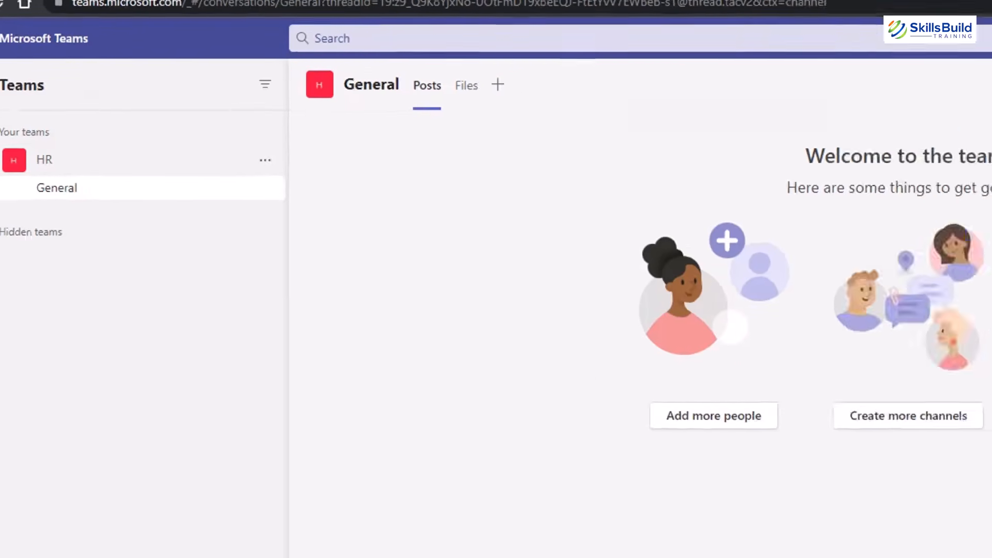
{"action": "left_click", "coordinate": [228, 540]}
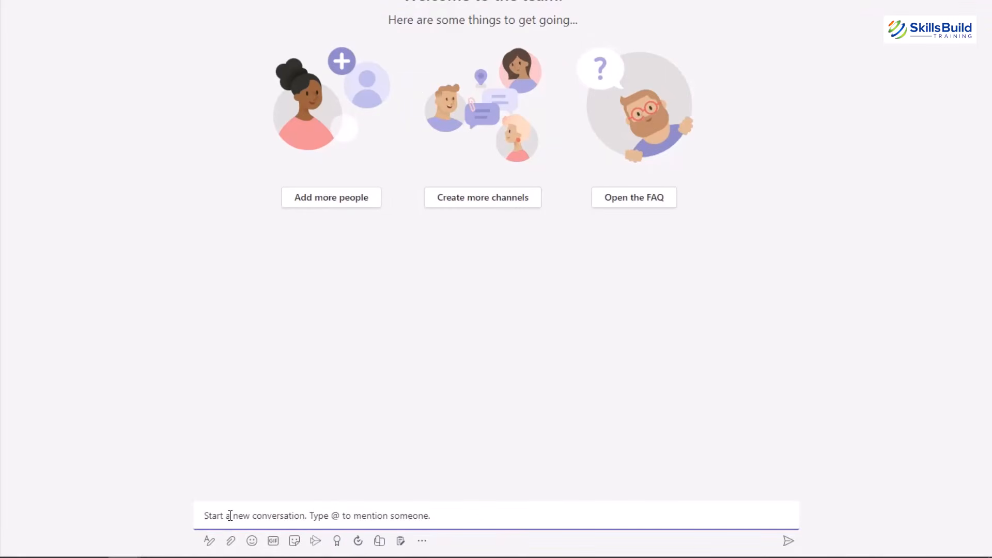
{"action": "left_click", "coordinate": [230, 515]}
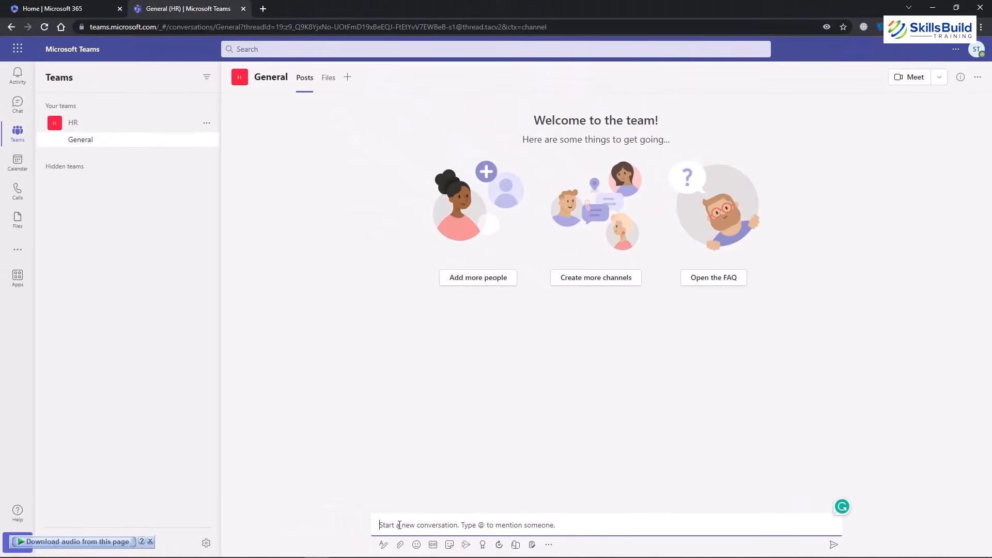
{"action": "type", "text": "Hi"}
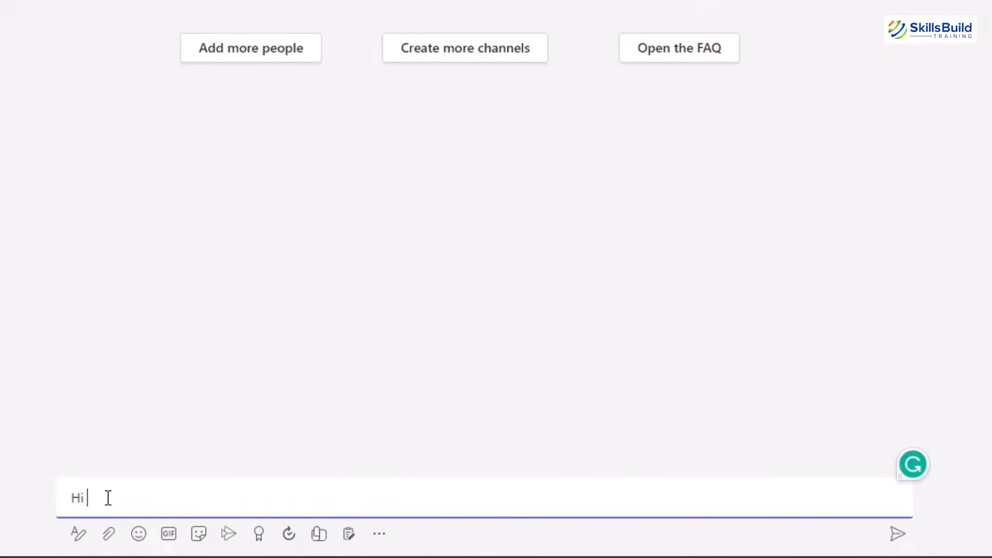
{"action": "type", "text": " @"}
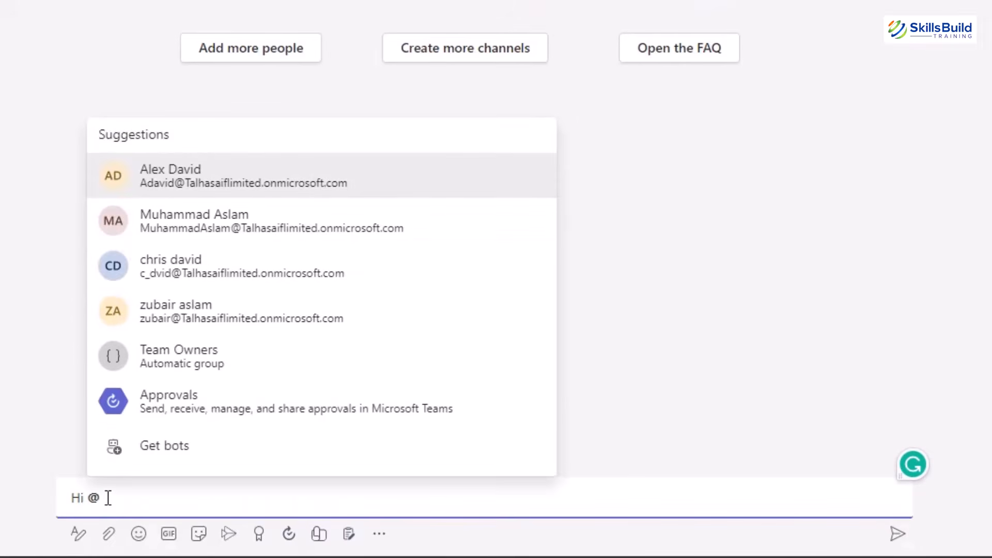
{"action": "left_click", "coordinate": [192, 184]}
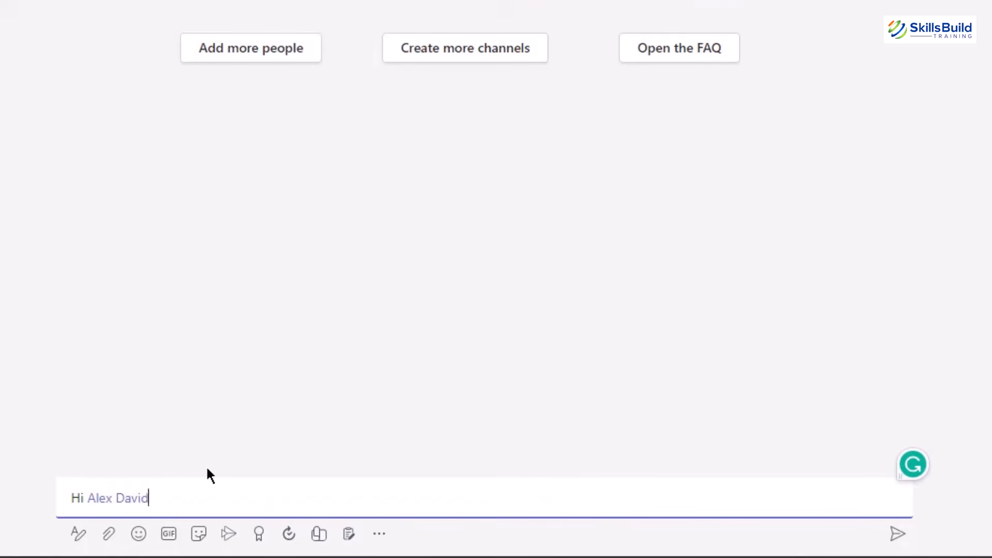
{"action": "type", "text": ", please update m"}
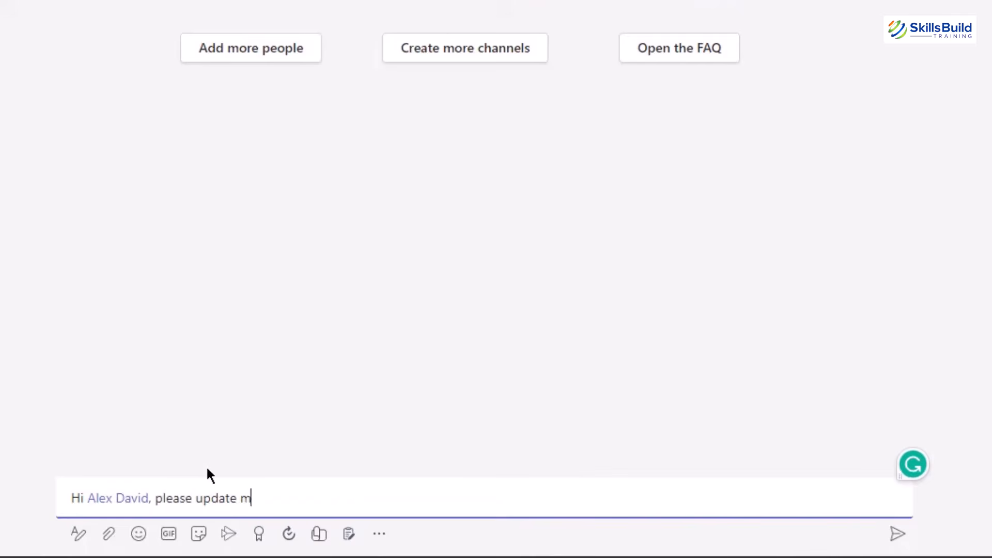
{"action": "type", "text": "e on yesterd"}
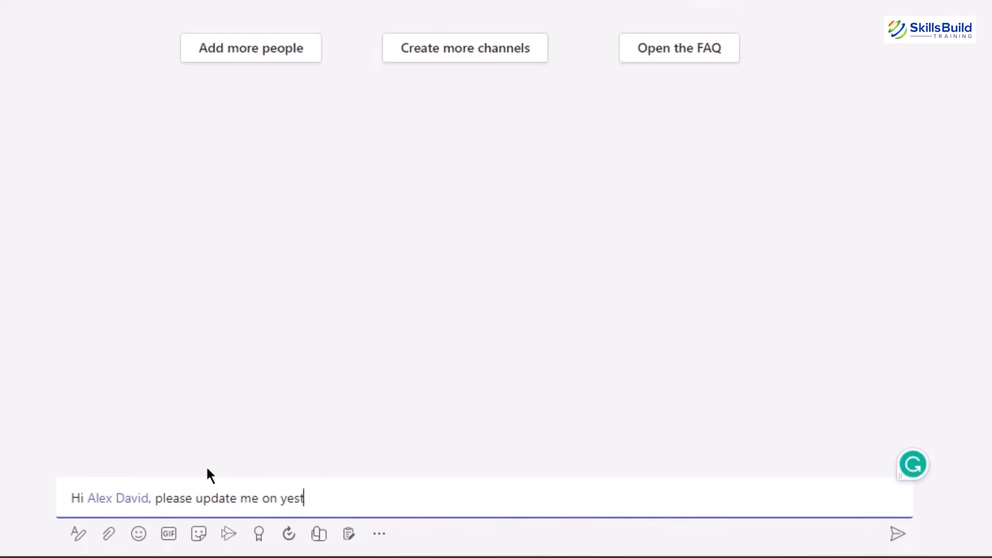
{"action": "type", "text": "ay's progress"}
{"action": "key", "text": "Return"}
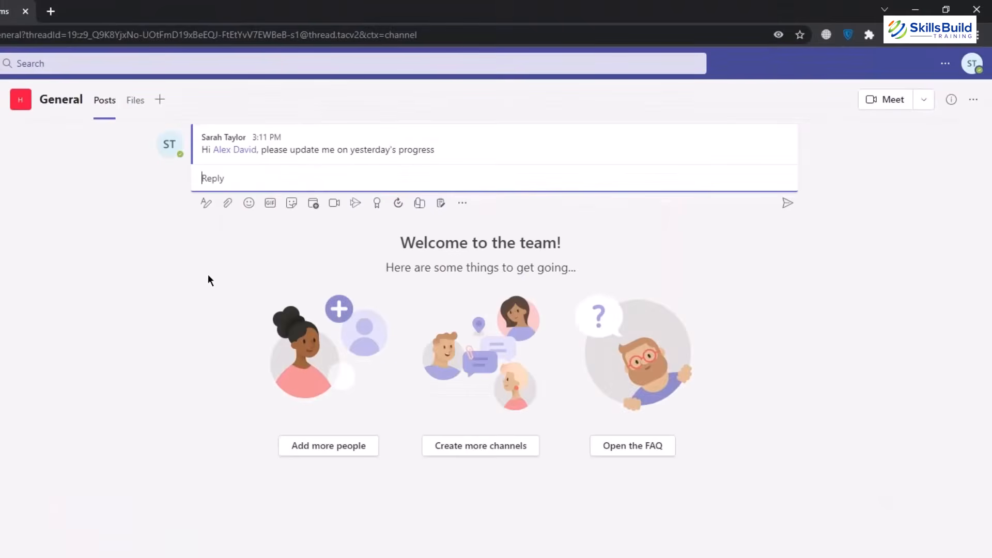
{"action": "mouse_move", "coordinate": [306, 143]}
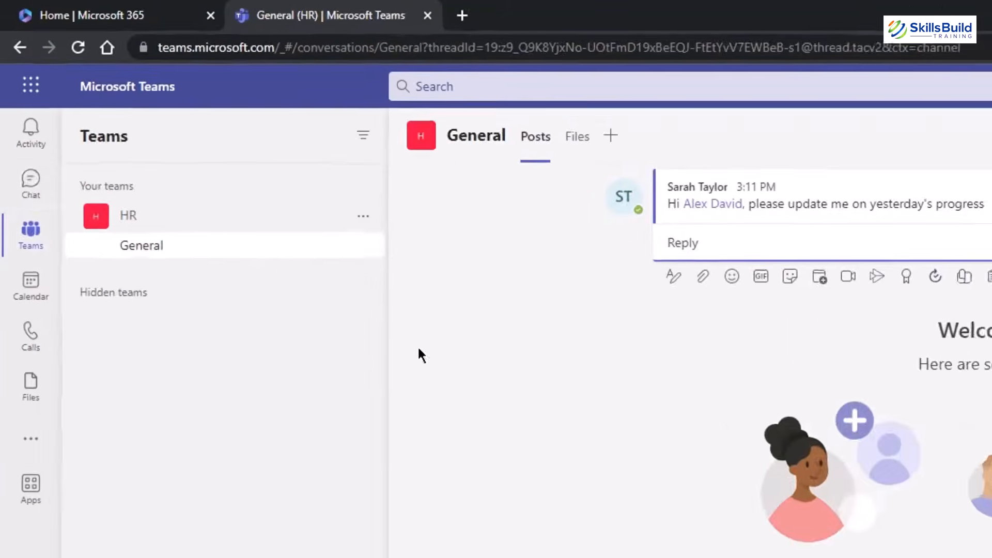
Start a new chat addressed to a suggested colleague, then return to the HR General channel.
{"action": "left_click", "coordinate": [32, 192]}
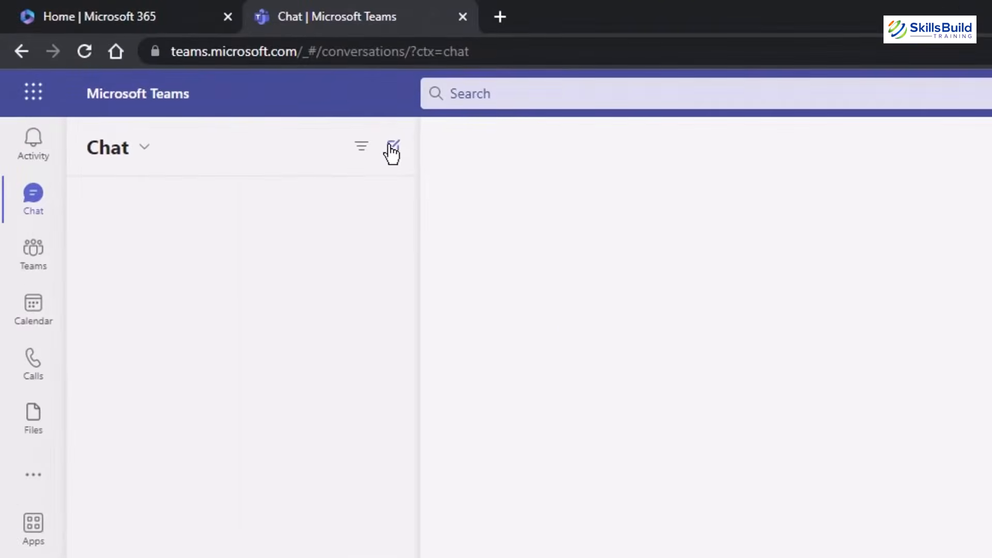
{"action": "left_click", "coordinate": [394, 148]}
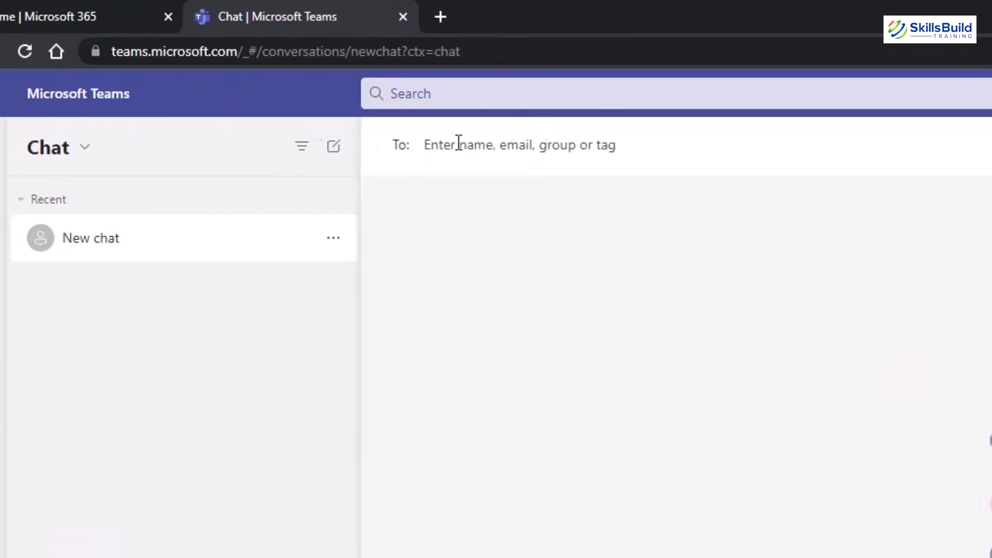
{"action": "left_click", "coordinate": [519, 145]}
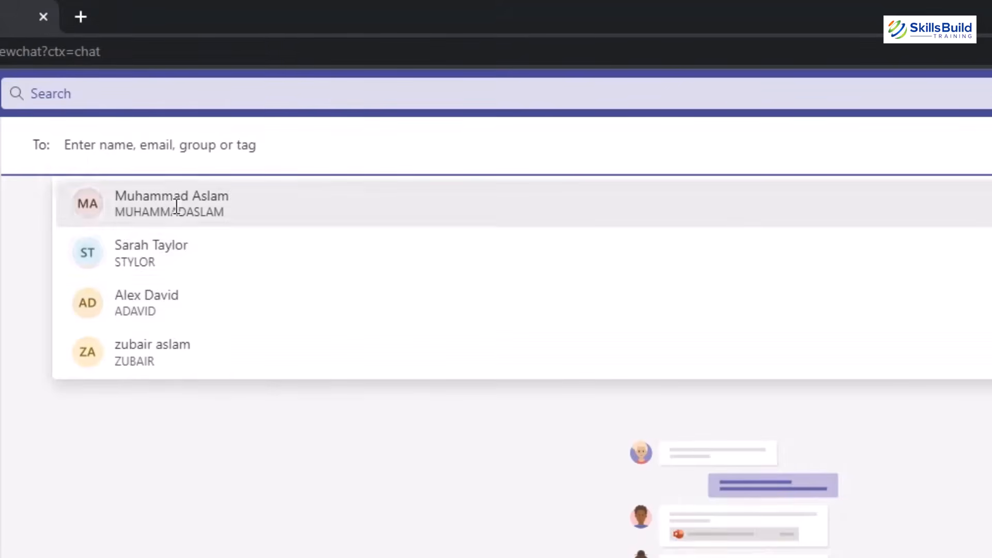
{"action": "left_click", "coordinate": [176, 206]}
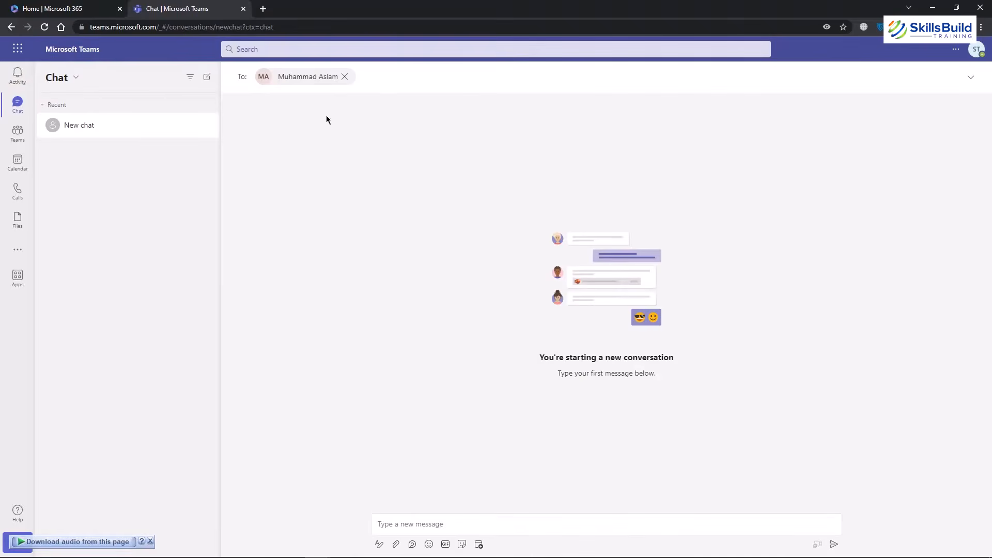
{"action": "left_click", "coordinate": [18, 132]}
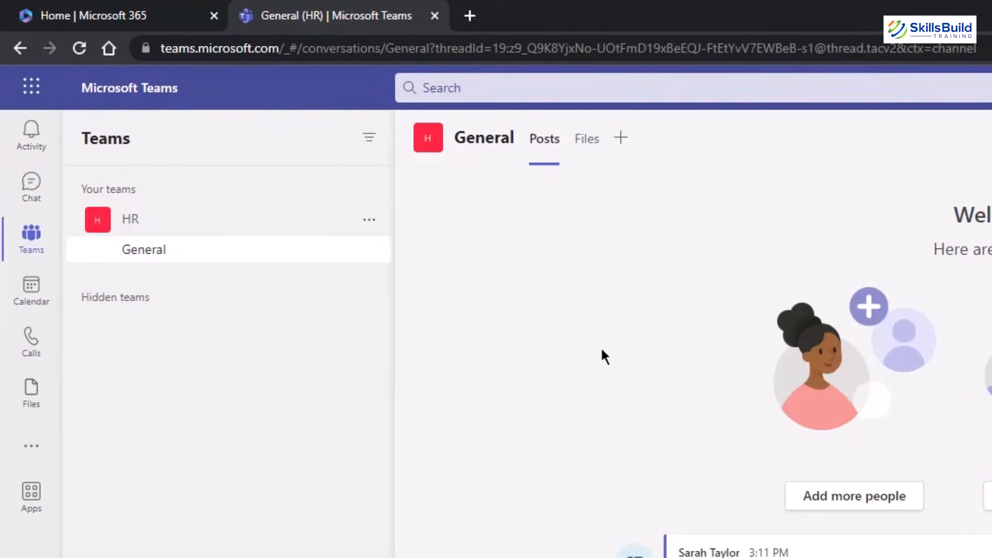
Show the General channel's Files tab and cancel adding a template from the New menu.
{"action": "left_click", "coordinate": [588, 161]}
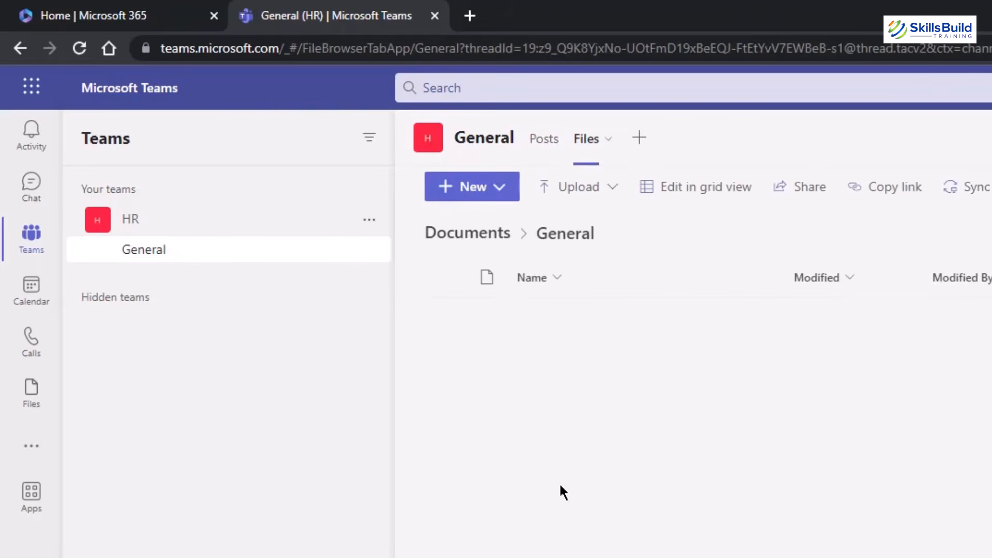
{"action": "left_click", "coordinate": [512, 193]}
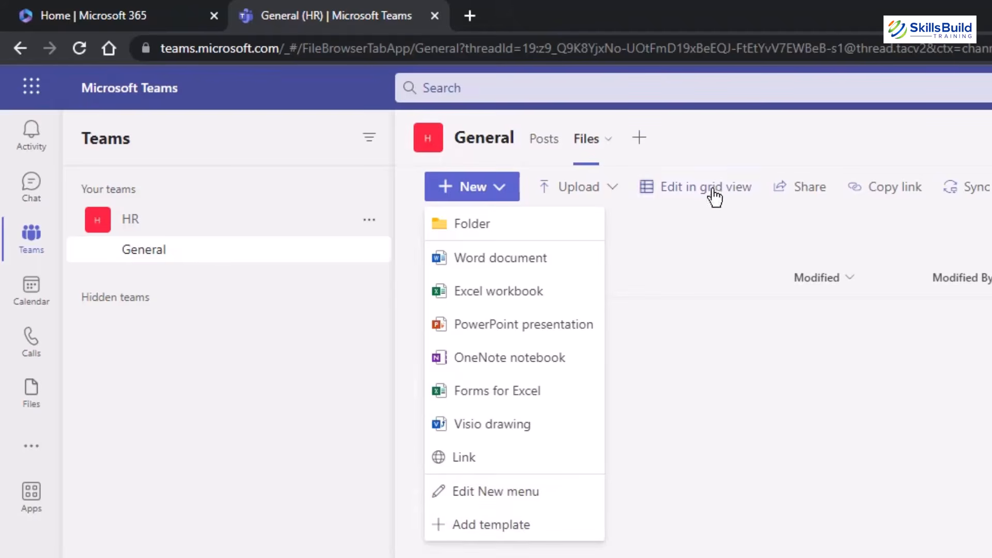
{"action": "left_click", "coordinate": [481, 526]}
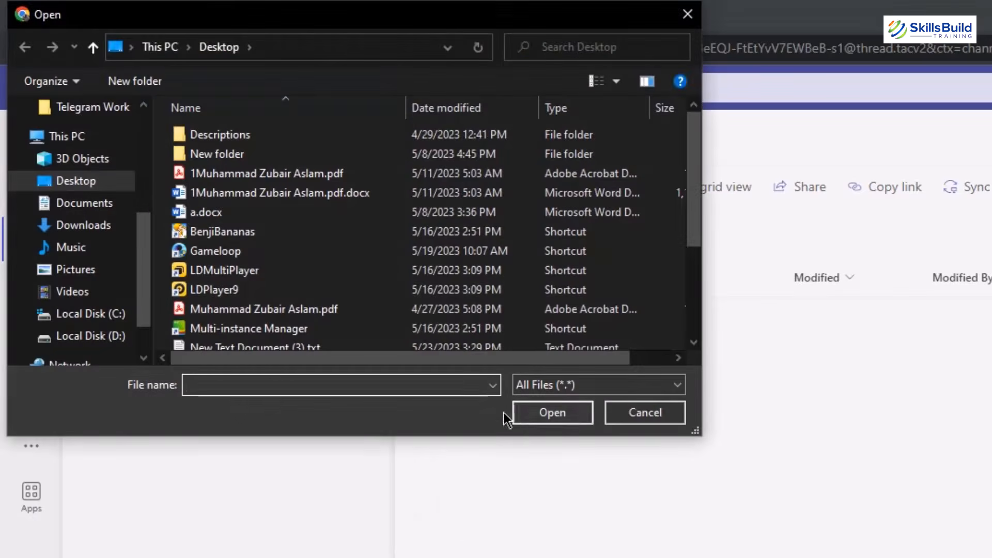
{"action": "left_click", "coordinate": [637, 412]}
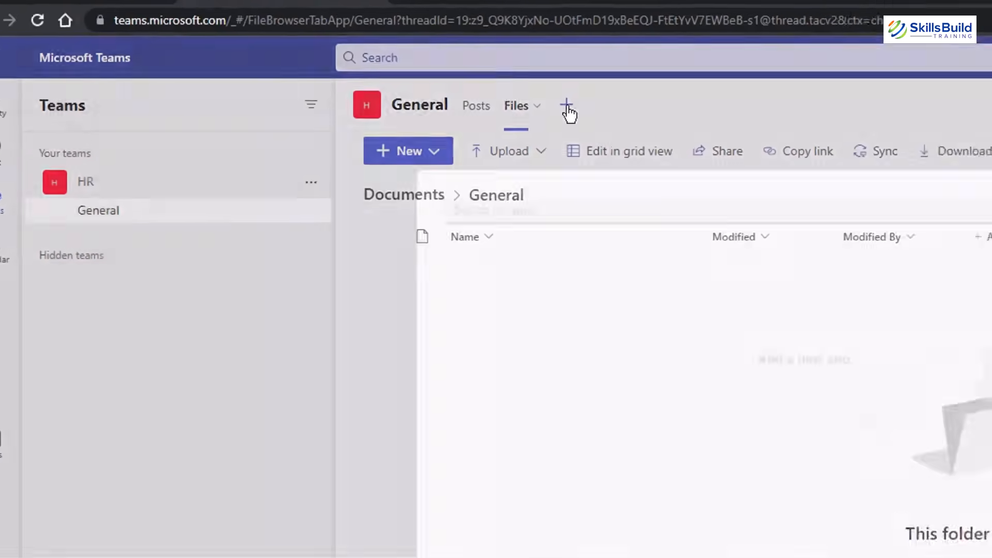
{"action": "left_click", "coordinate": [640, 138]}
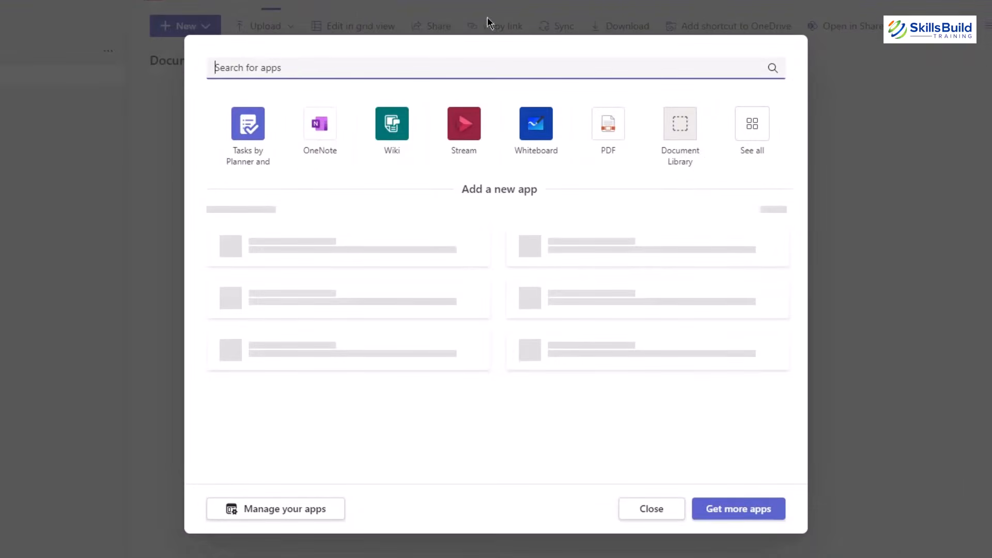
{"action": "left_click", "coordinate": [753, 125]}
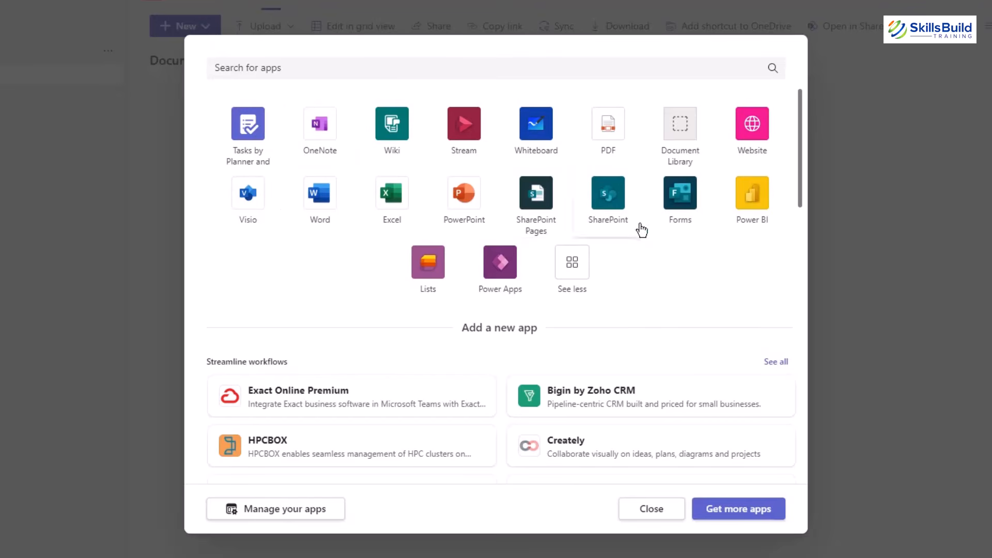
{"action": "left_click", "coordinate": [663, 510]}
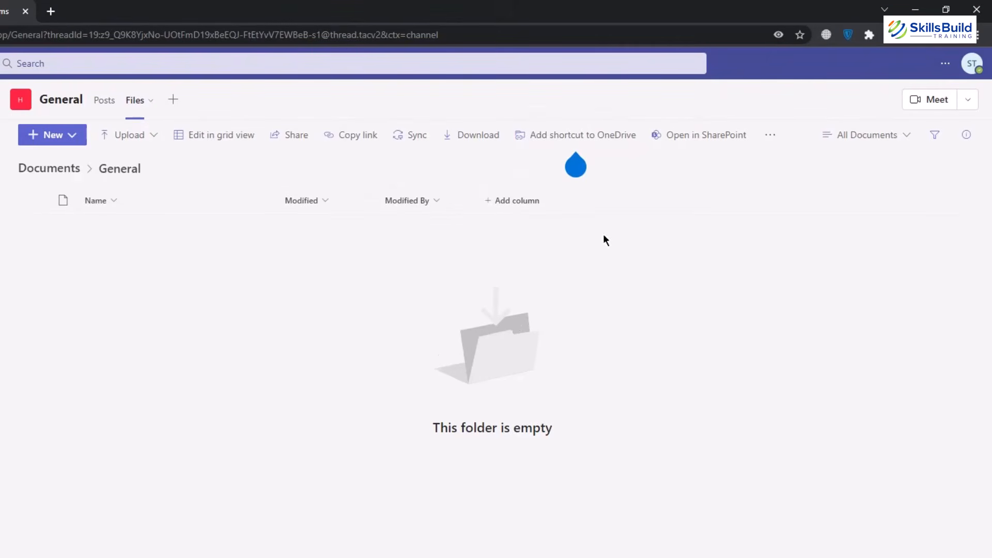
Schedule a meeting from the channel's Meet dropdown, with HR > General prefilled.
{"action": "mouse_move", "coordinate": [569, 153]}
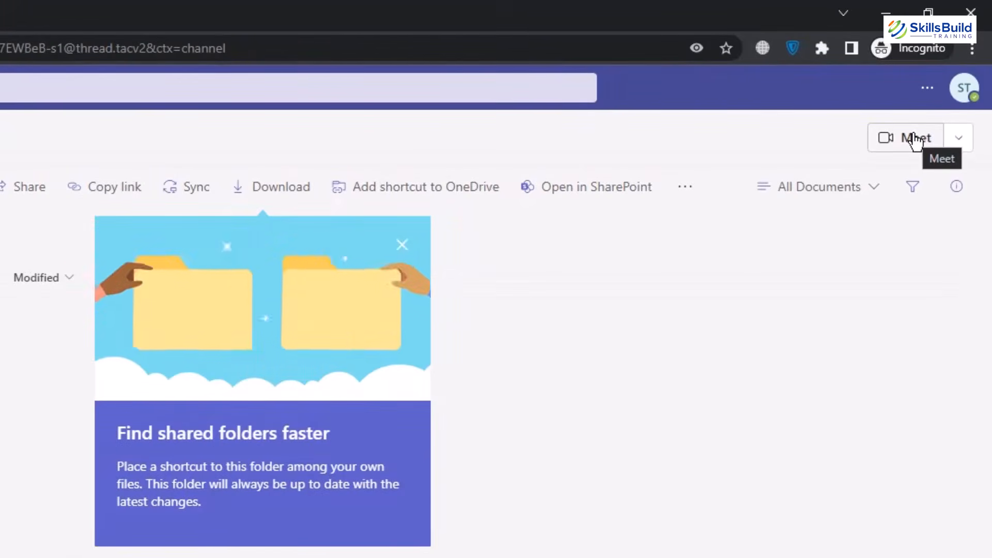
{"action": "left_click", "coordinate": [959, 146]}
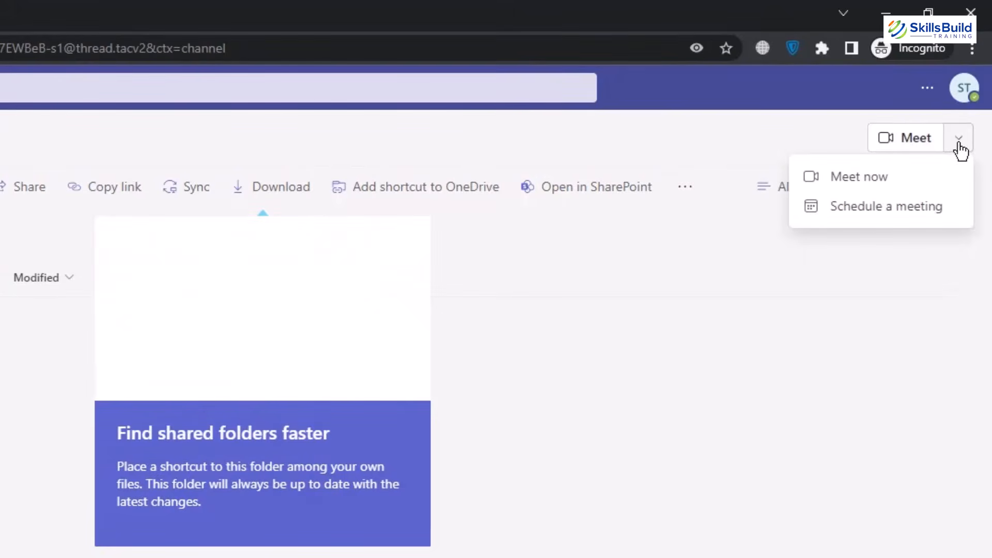
{"action": "left_click", "coordinate": [840, 208]}
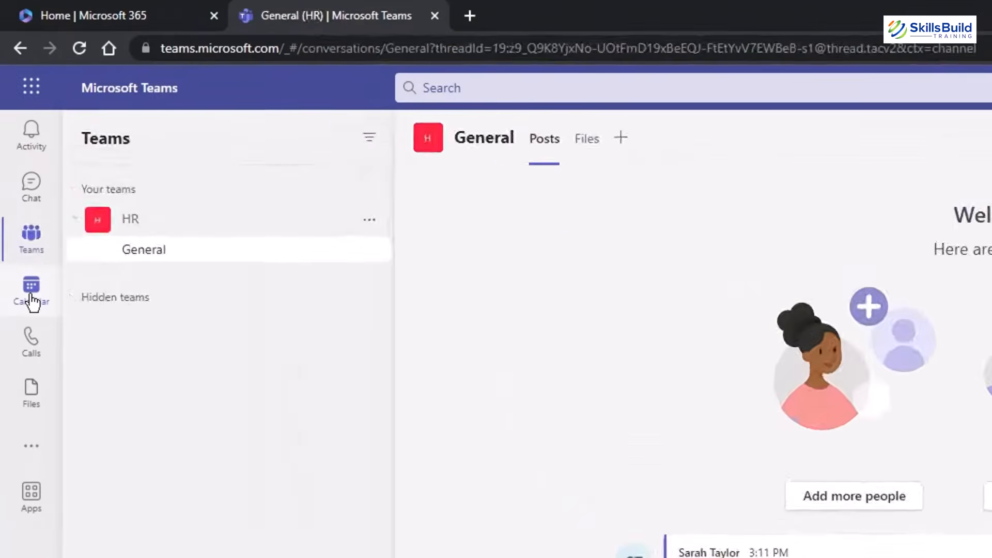
Create a calendar meeting for Wednesday 5/24/2023, 2:30–3:00 PM, left as Does not repeat.
{"action": "left_click", "coordinate": [18, 173]}
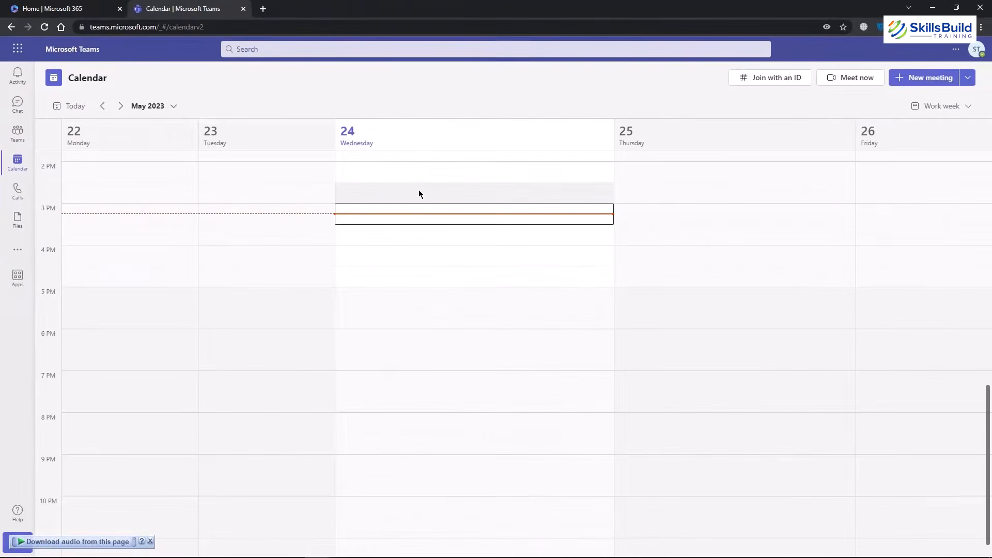
{"action": "right_click", "coordinate": [401, 191]}
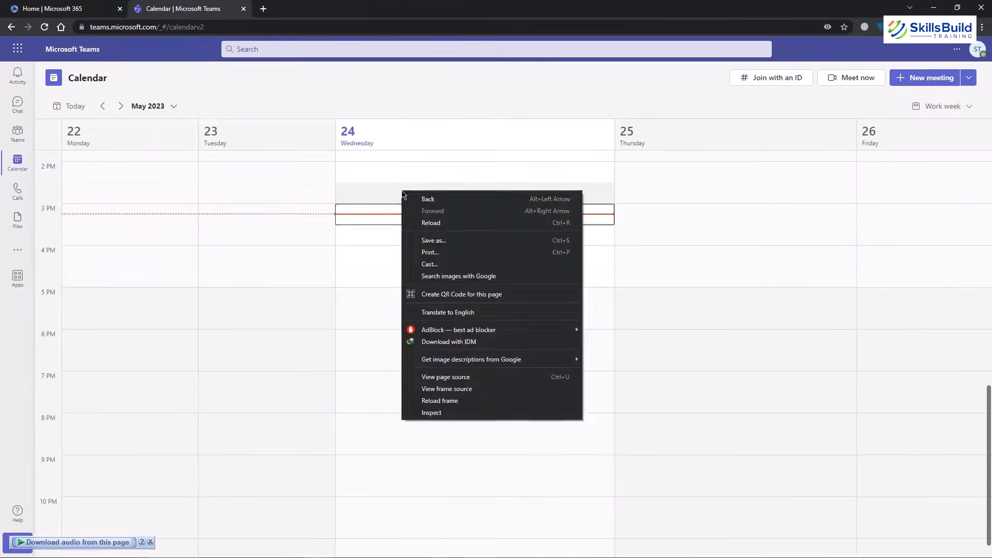
{"action": "left_click", "coordinate": [400, 193]}
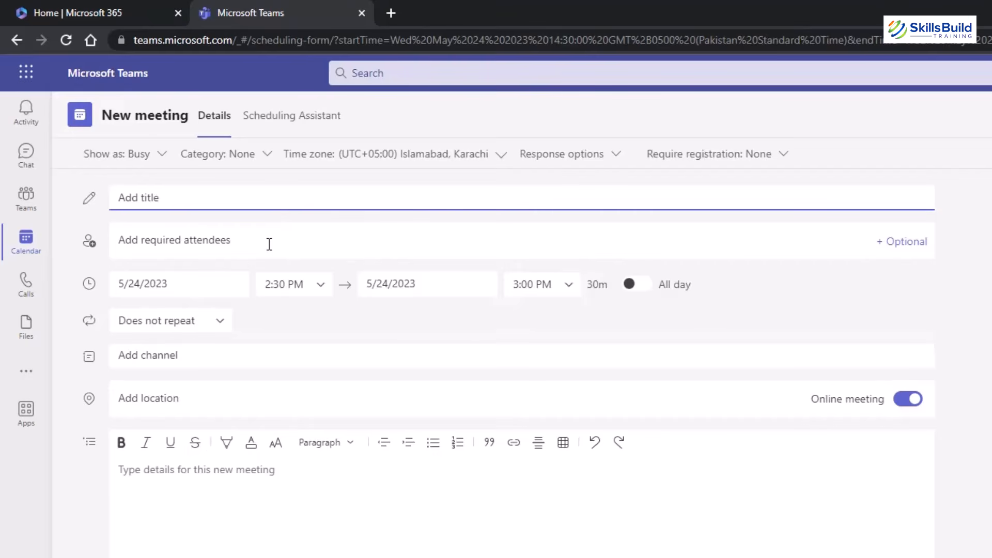
{"action": "left_click", "coordinate": [197, 290]}
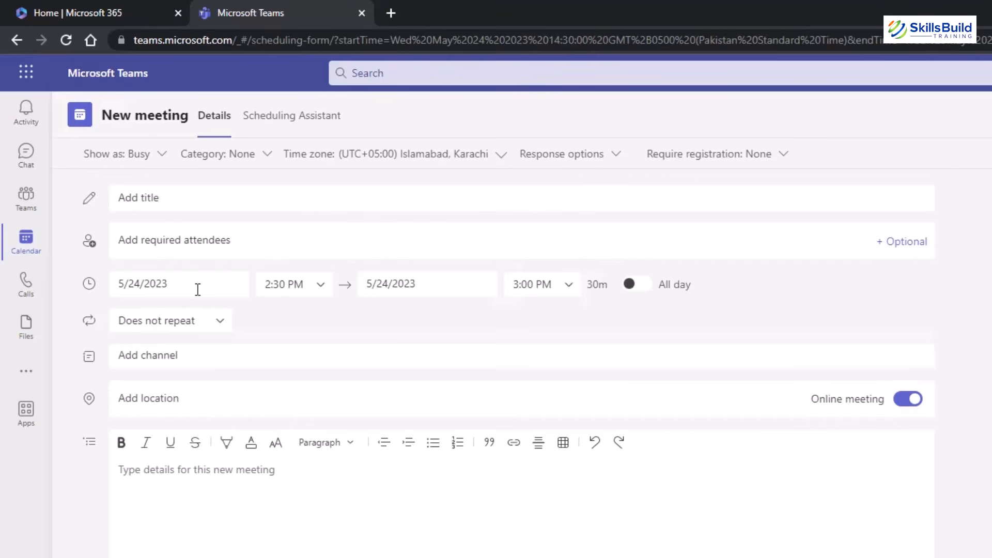
{"action": "left_click", "coordinate": [224, 322]}
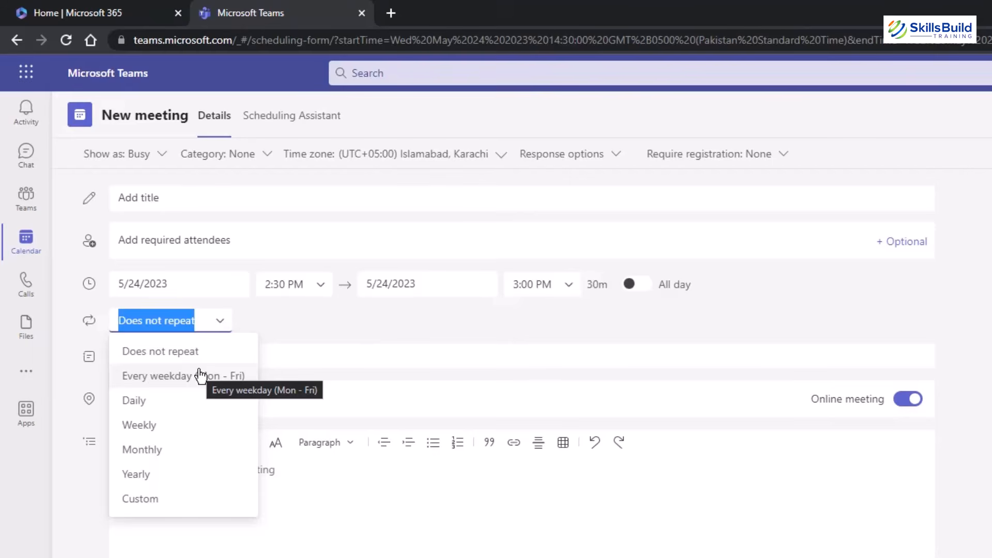
{"action": "left_click", "coordinate": [244, 317]}
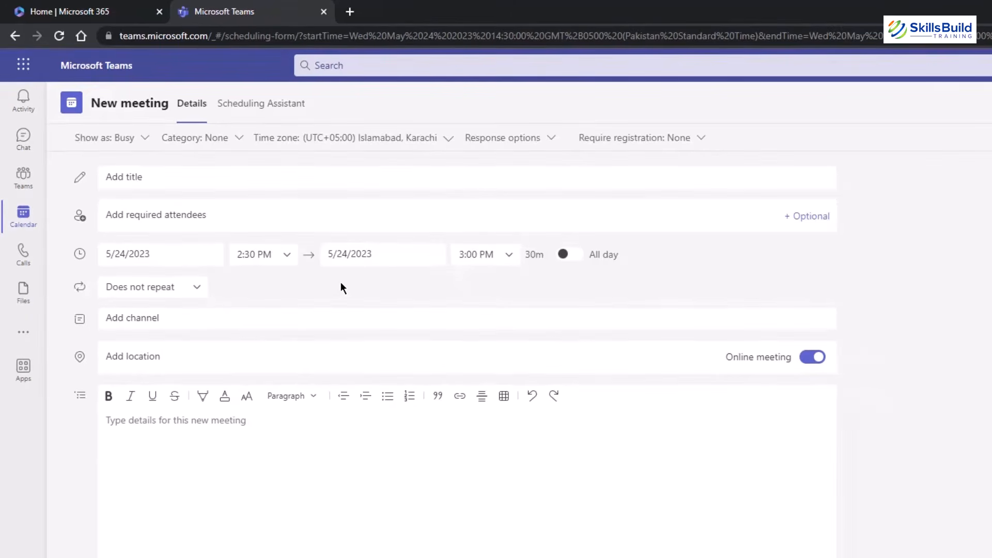
Discard the meeting form and switch the calendar to Day, then Week view for May 21–27.
{"action": "left_click", "coordinate": [23, 216]}
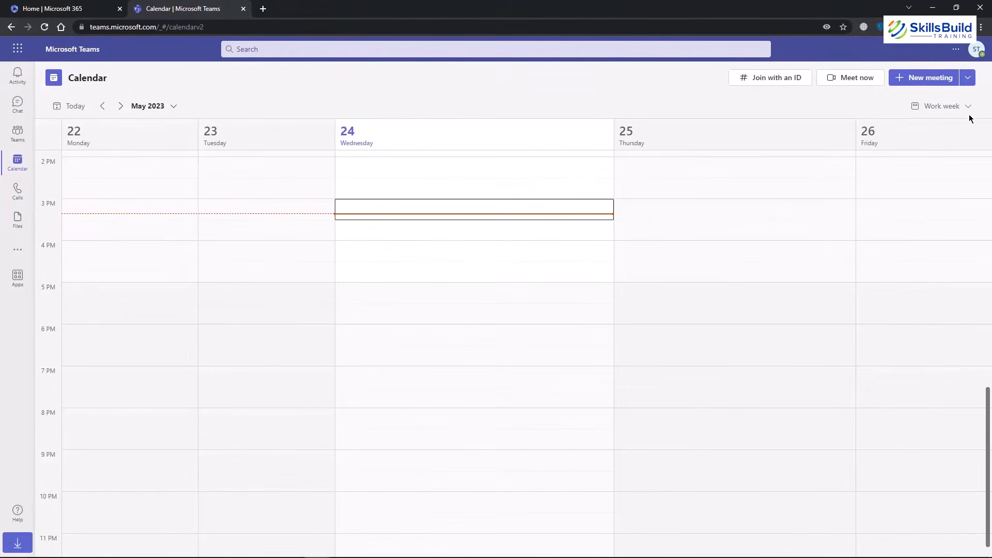
{"action": "left_click", "coordinate": [957, 149]}
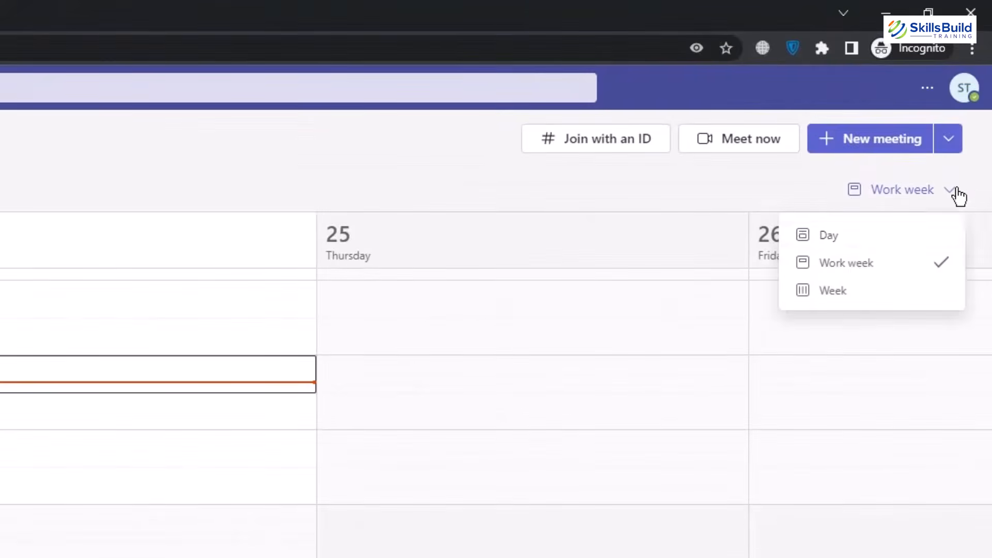
{"action": "left_click", "coordinate": [855, 234]}
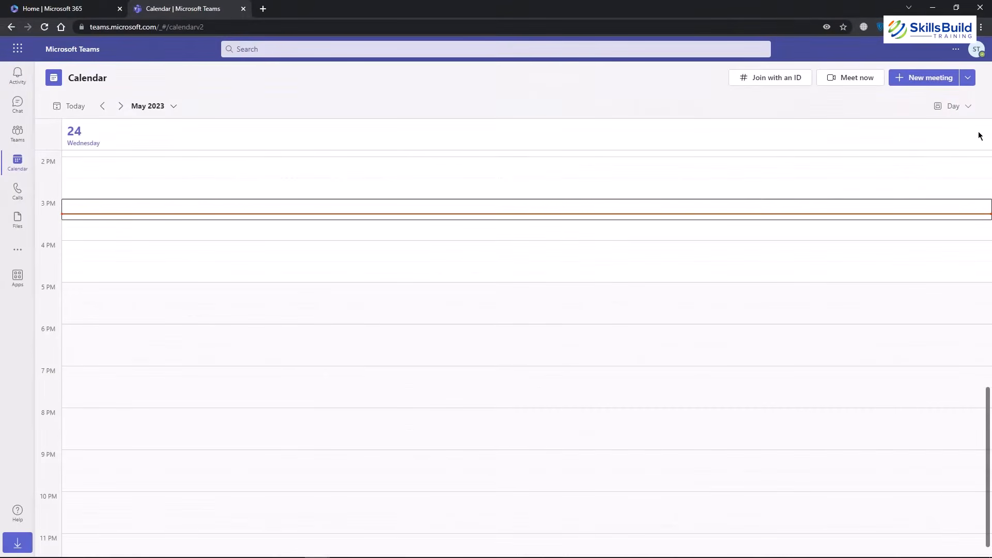
{"action": "left_click", "coordinate": [976, 105]}
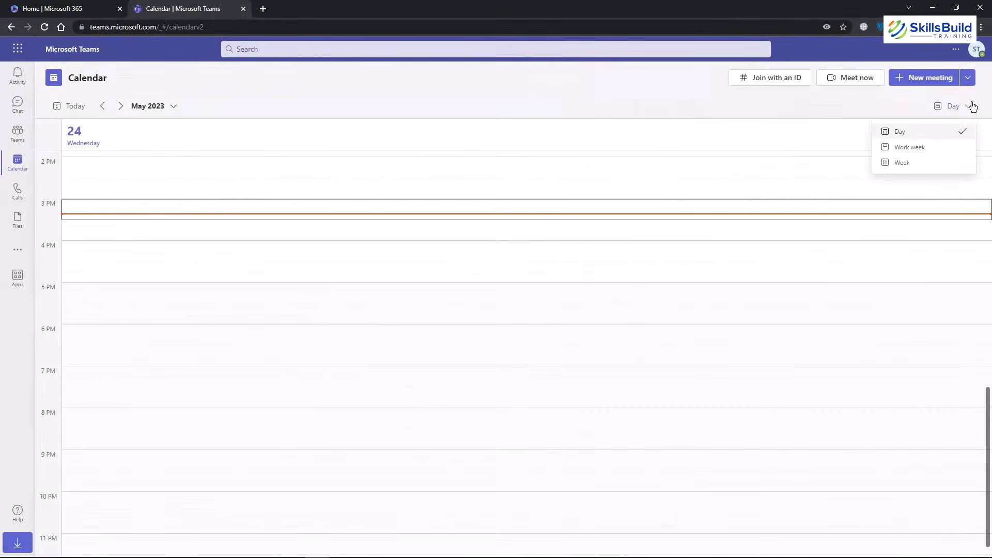
{"action": "left_click", "coordinate": [901, 163]}
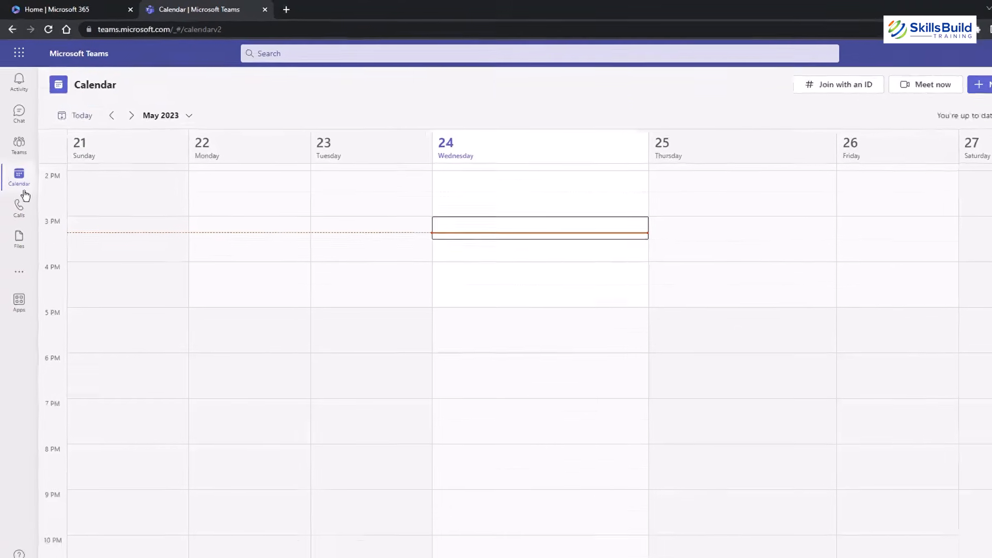
Visit Calls and Files, browse the more-apps flyout, then go to Apps.
{"action": "left_click", "coordinate": [20, 207]}
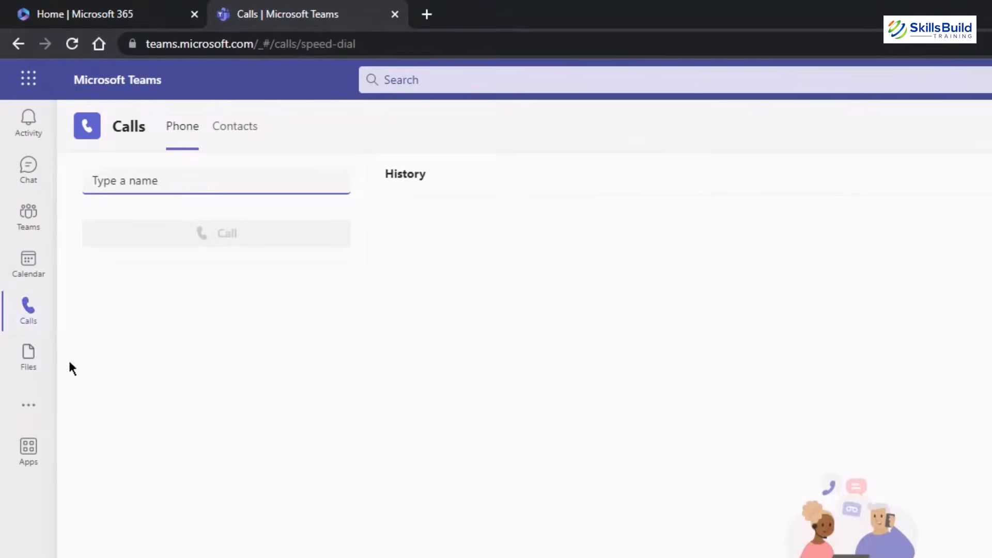
{"action": "left_click", "coordinate": [25, 364]}
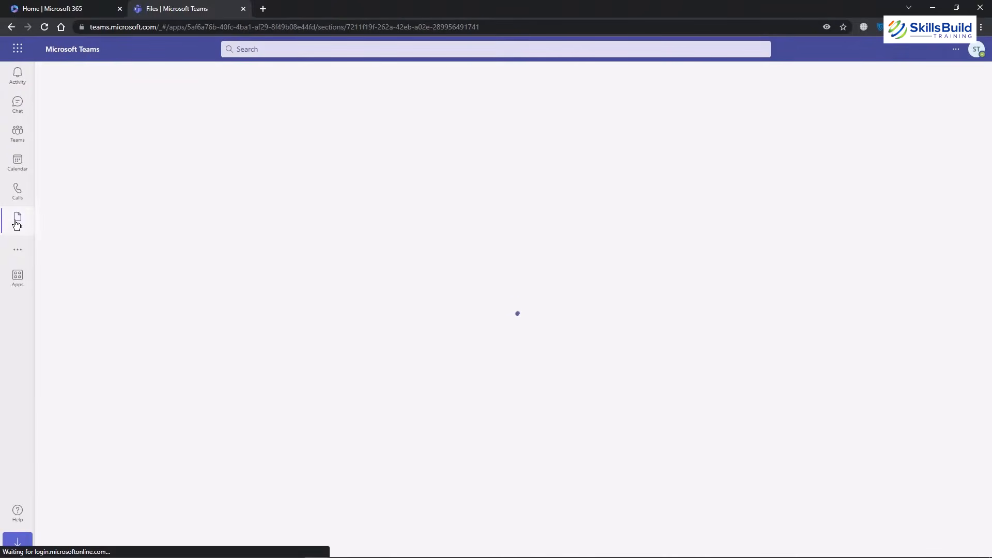
{"action": "left_click", "coordinate": [18, 254]}
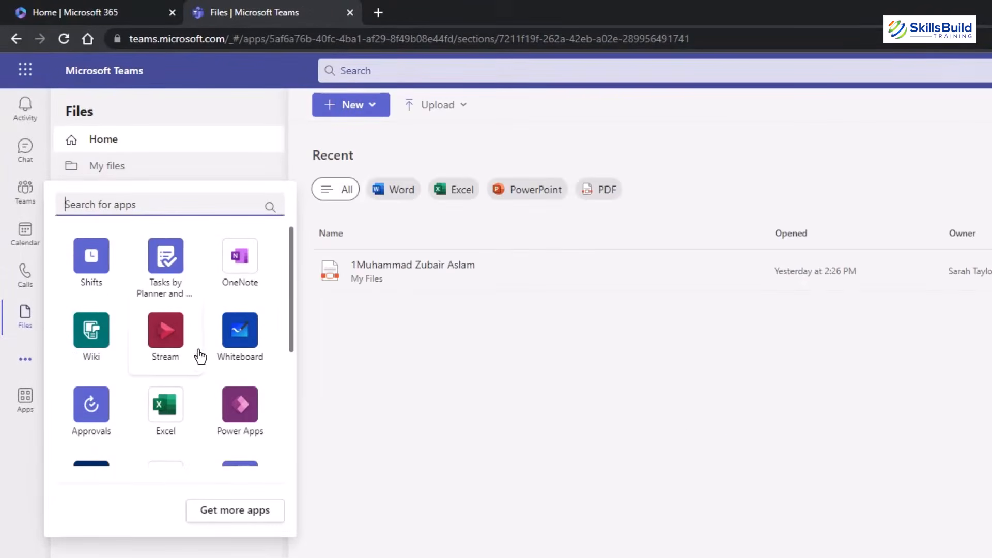
{"action": "scroll", "coordinate": [158, 346], "scroll_direction": "down", "scroll_amount": 4}
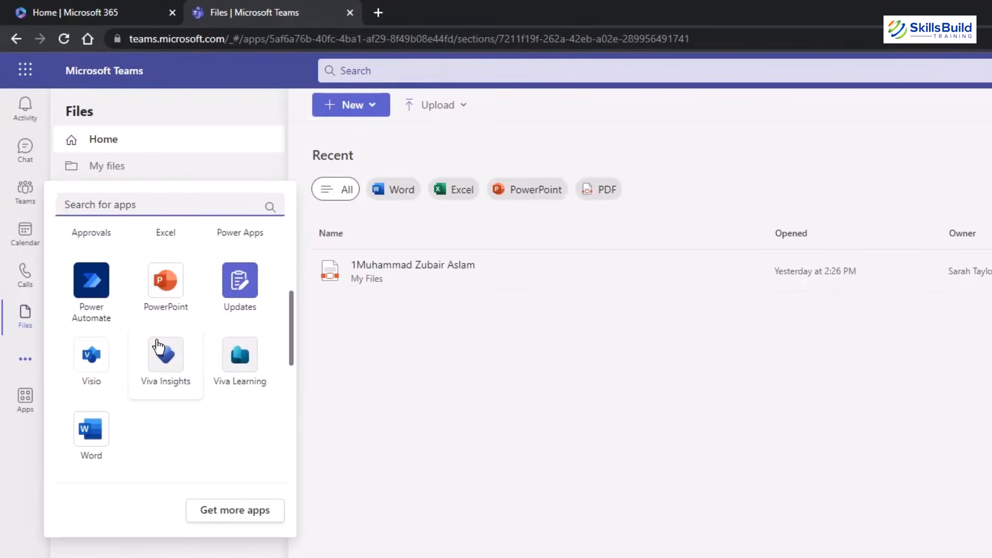
{"action": "left_click", "coordinate": [19, 402]}
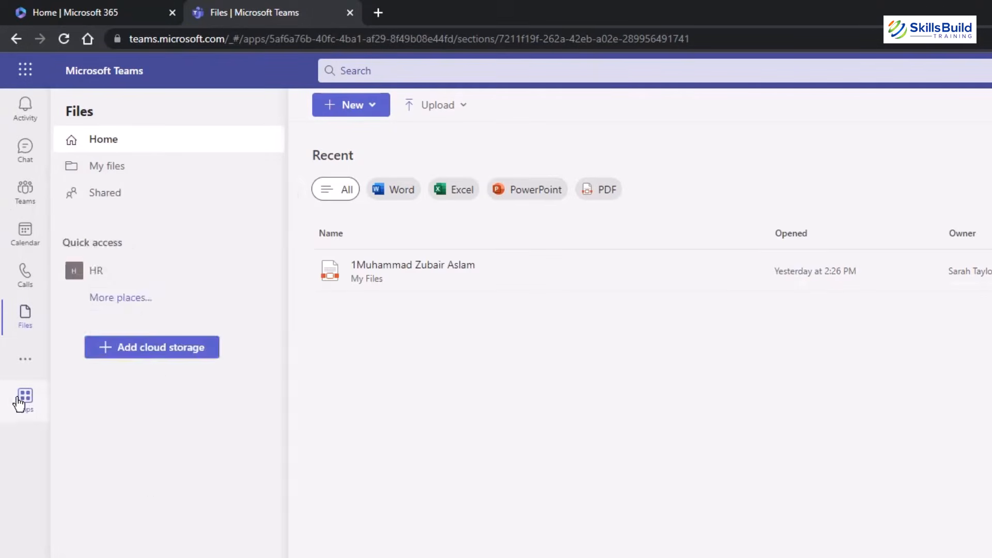
{"action": "left_click", "coordinate": [19, 402]}
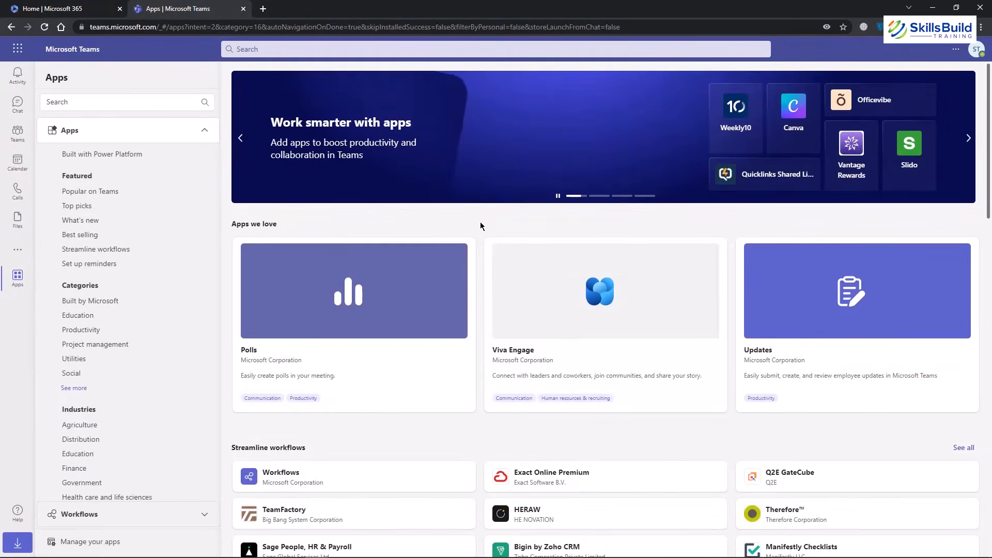
Scroll the app store to Built by Microsoft and switch to the Microsoft 365 Home tab.
{"action": "scroll", "coordinate": [480, 226], "scroll_direction": "down", "scroll_amount": 18}
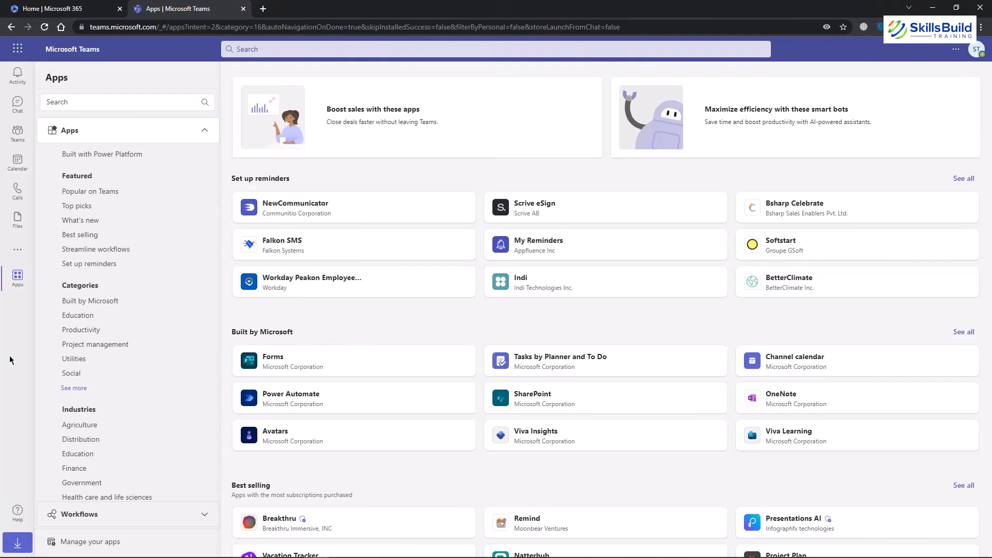
{"action": "left_click", "coordinate": [60, 5]}
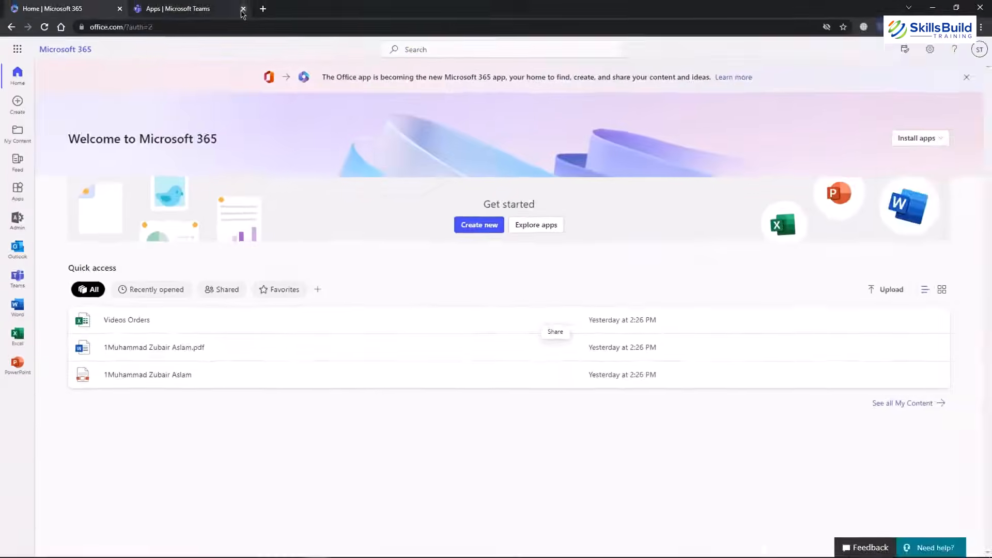
Close the Apps | Microsoft Teams tab and reload the Microsoft 365 home page.
{"action": "left_click", "coordinate": [209, 6]}
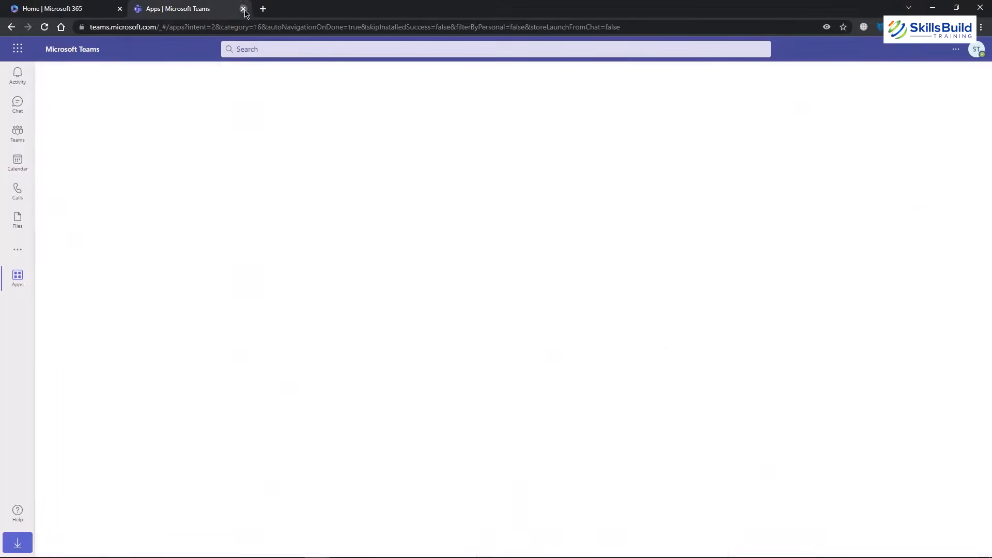
{"action": "left_click", "coordinate": [243, 9]}
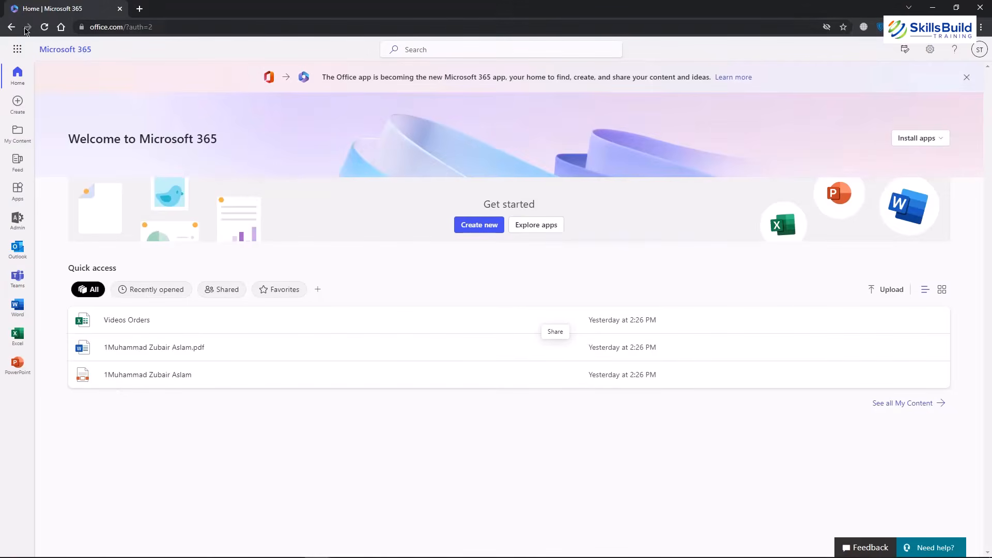
{"action": "left_click", "coordinate": [45, 28]}
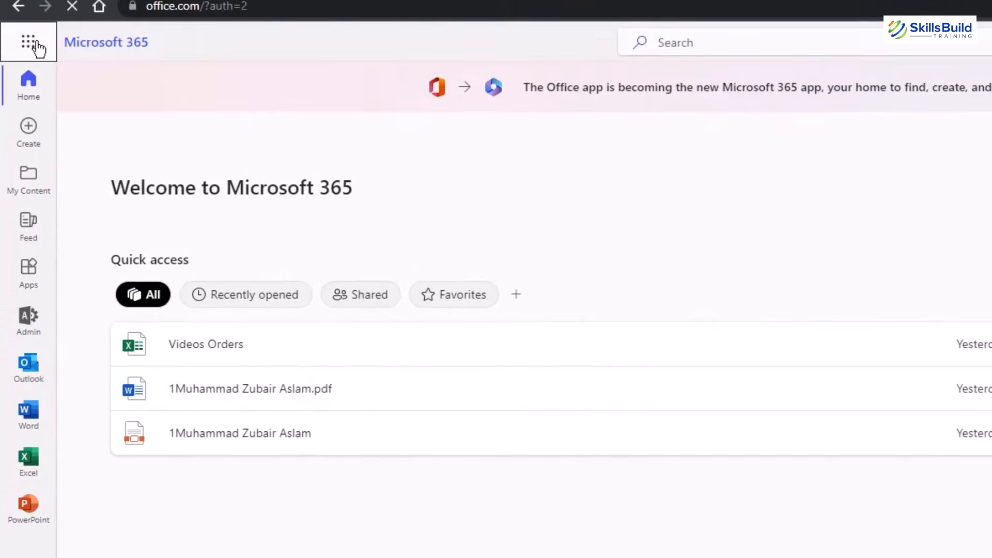
Browse the full All apps list in the app launcher, then close it.
{"action": "left_click", "coordinate": [28, 42]}
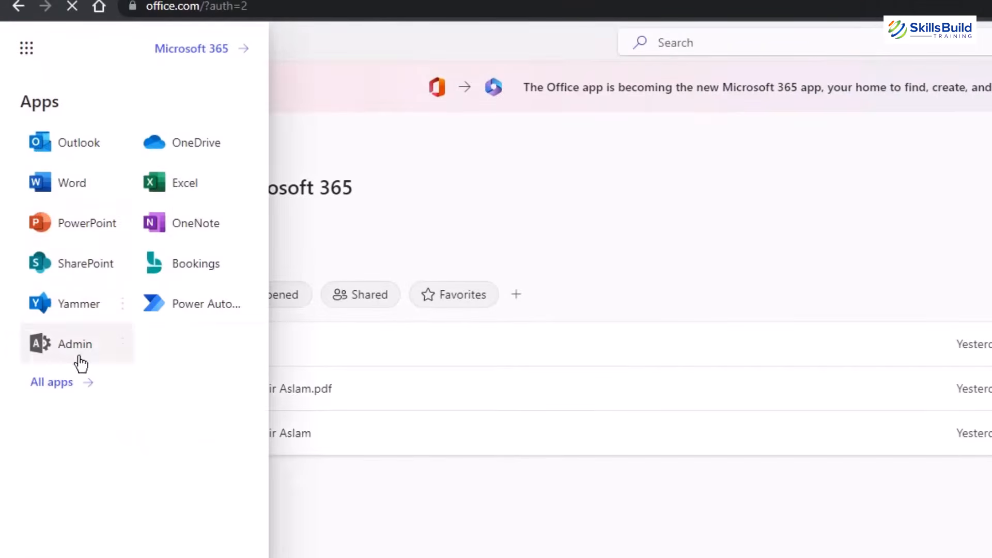
{"action": "left_click", "coordinate": [69, 388]}
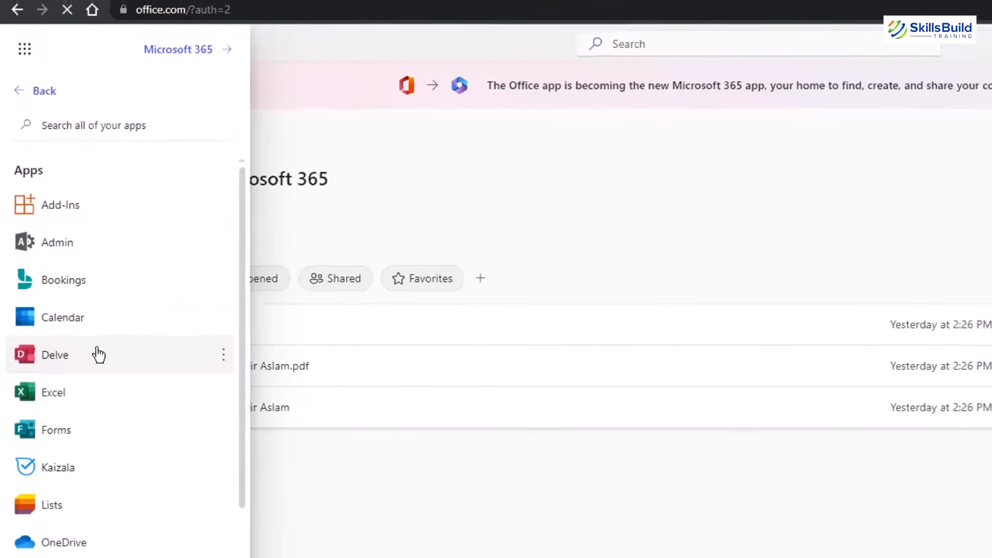
{"action": "scroll", "coordinate": [144, 344], "scroll_direction": "down", "scroll_amount": 5}
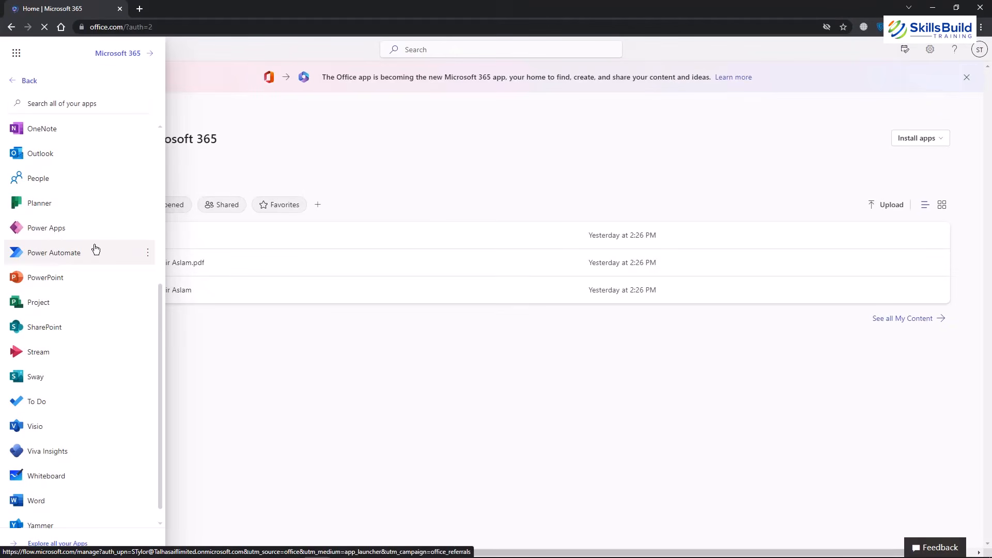
{"action": "left_click", "coordinate": [255, 390]}
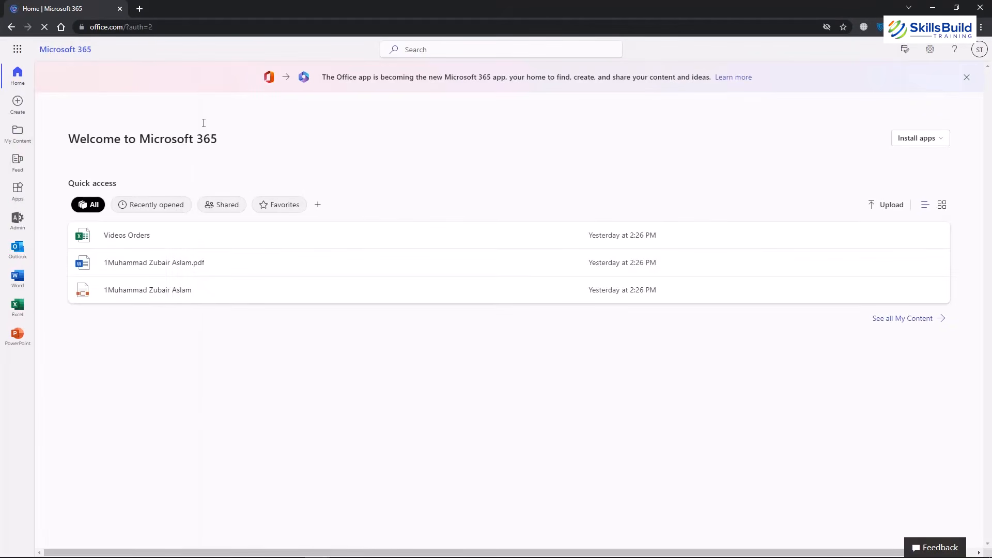
Load the Microsoft Teams log-in page in a new incognito tab via the 'teams' address-bar suggestion.
{"action": "left_click", "coordinate": [140, 9]}
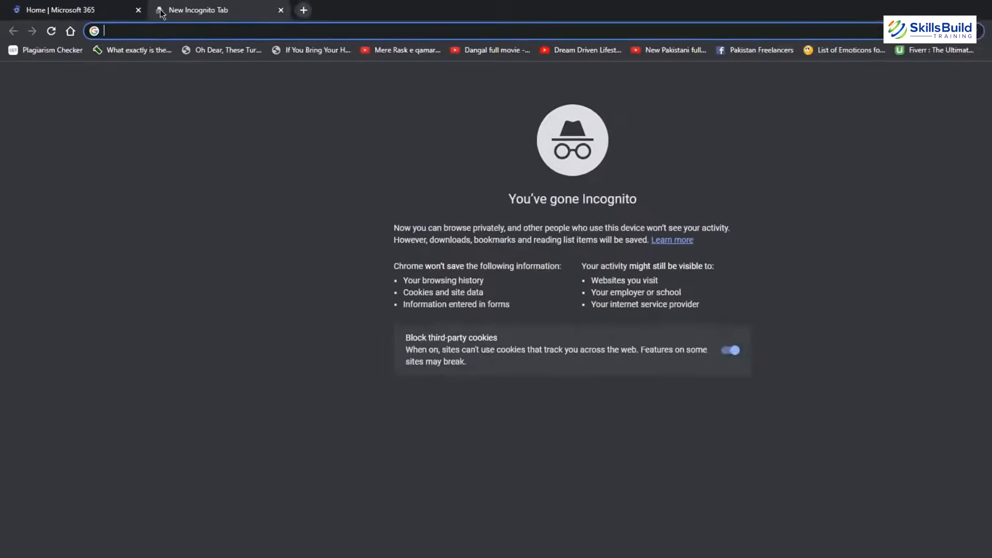
{"action": "type", "text": "teams"}
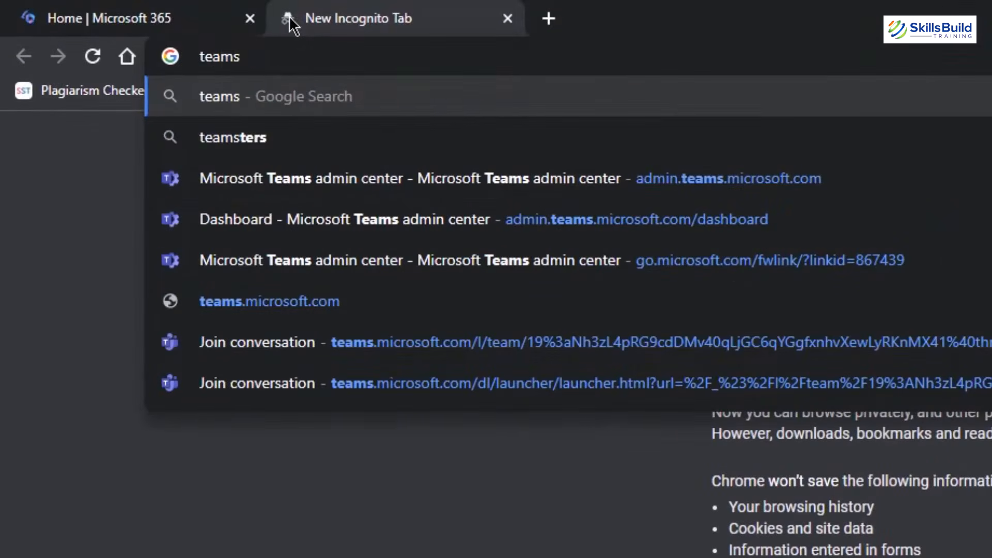
{"action": "key", "text": "Down"}
{"action": "key", "text": "Down"}
{"action": "key", "text": "Down"}
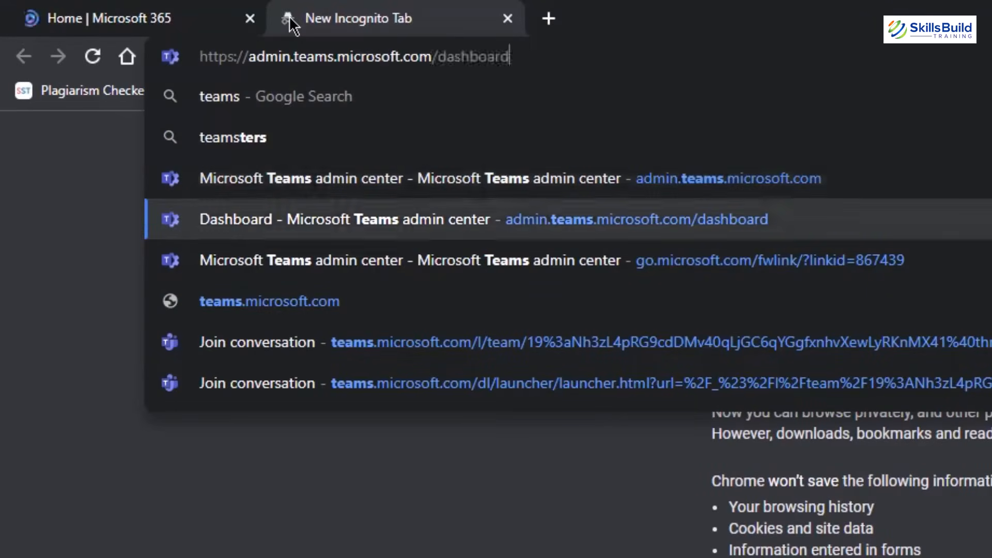
{"action": "key", "text": "Up"}
{"action": "key", "text": "Return"}
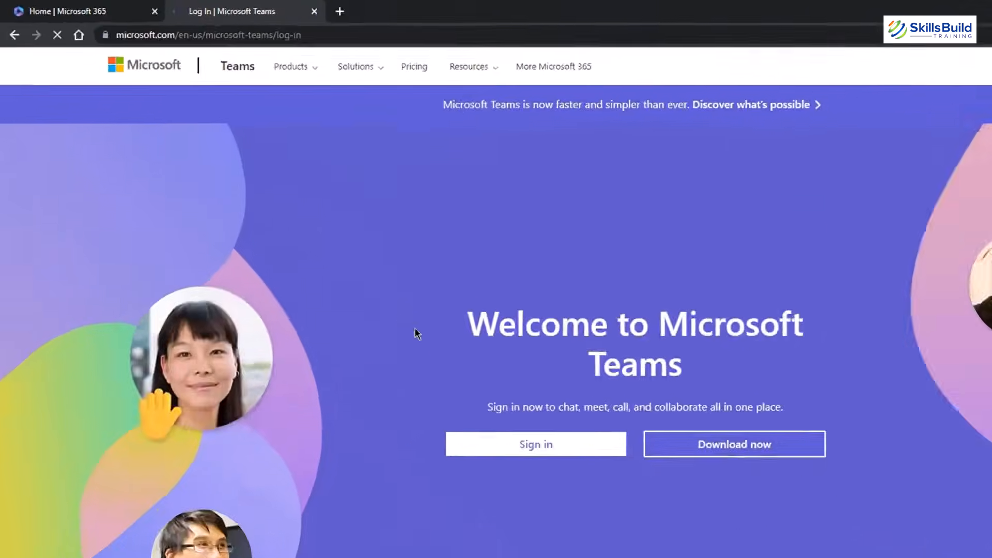
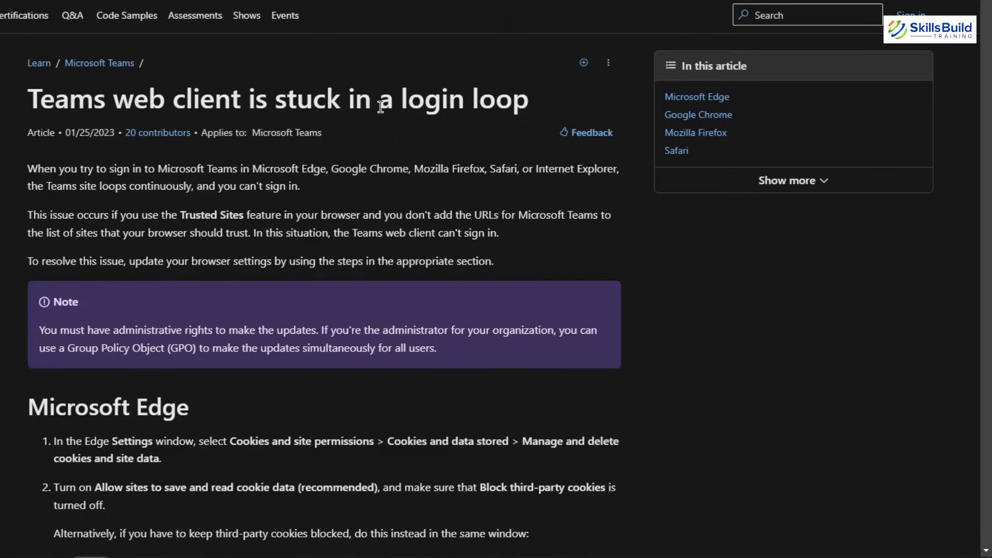
Scroll the Teams login-loop article to its Google Chrome cookie-allow steps, then open Chrome's menu.
{"action": "scroll", "coordinate": [381, 107], "scroll_direction": "down", "scroll_amount": 20}
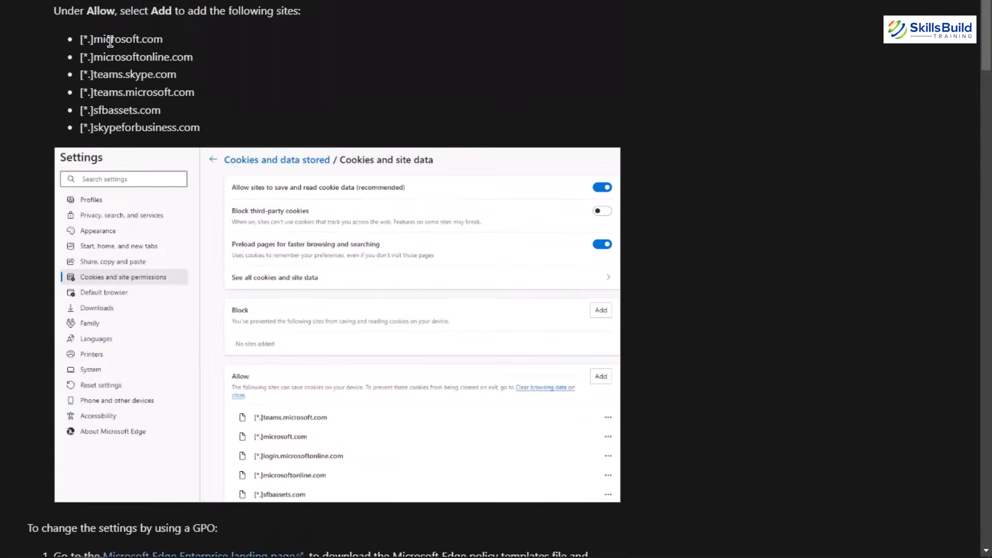
{"action": "scroll", "coordinate": [110, 42], "scroll_direction": "down", "scroll_amount": 12}
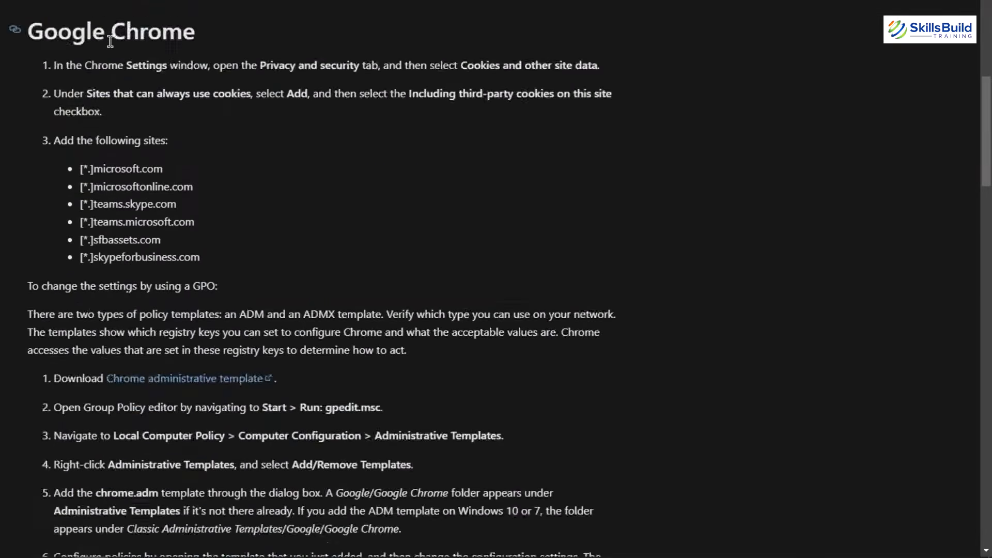
{"action": "scroll", "coordinate": [110, 42], "scroll_direction": "down", "scroll_amount": 7}
{"action": "scroll", "coordinate": [110, 41], "scroll_direction": "up", "scroll_amount": 10}
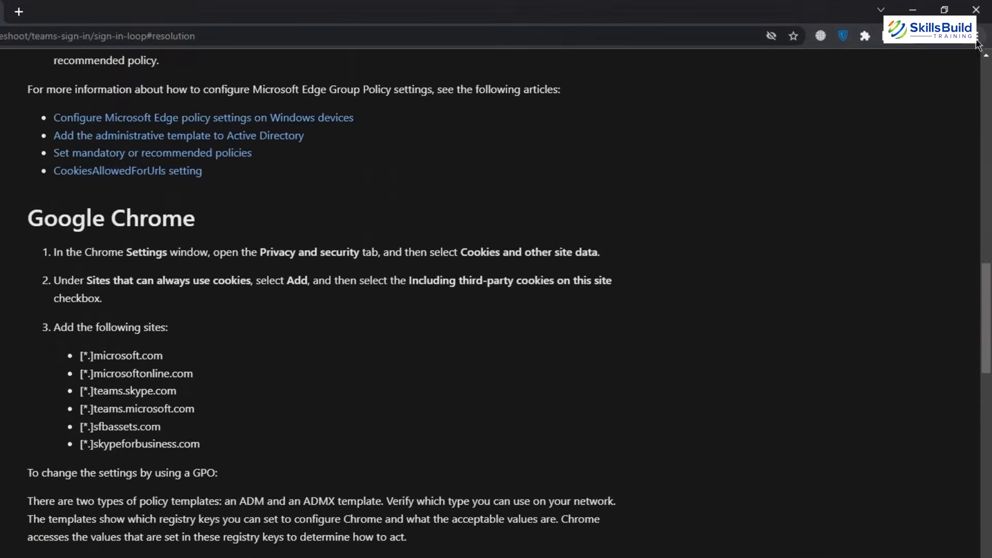
{"action": "left_click", "coordinate": [978, 9]}
Review Chrome's 'Sites that can always use cookies' list, then go back to the Active users page.
{"action": "left_click", "coordinate": [845, 257]}
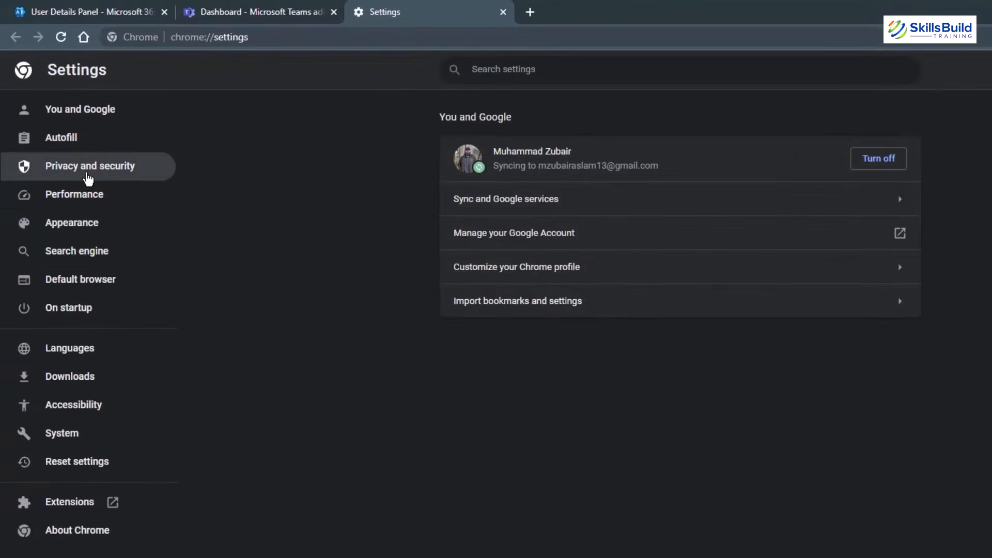
{"action": "left_click", "coordinate": [88, 179]}
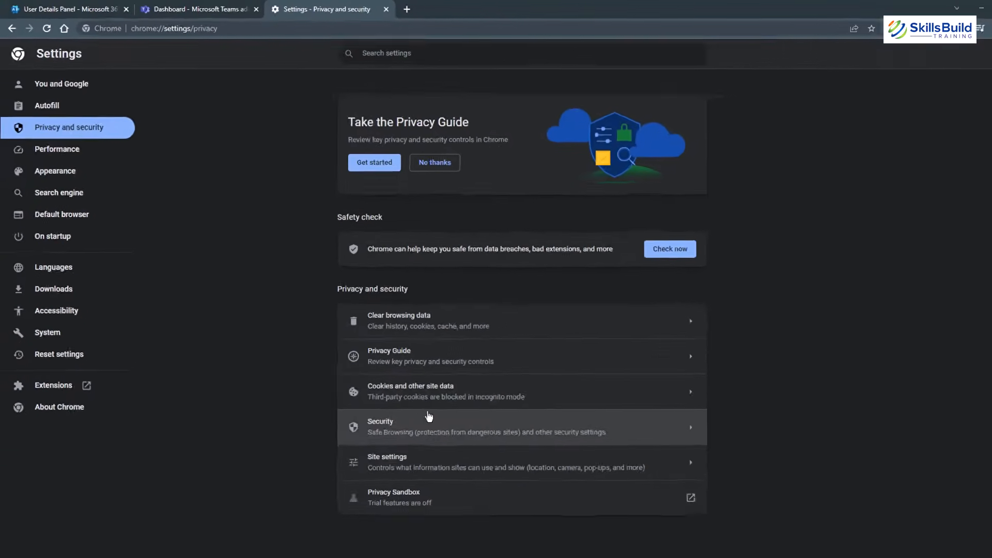
{"action": "left_click", "coordinate": [445, 399]}
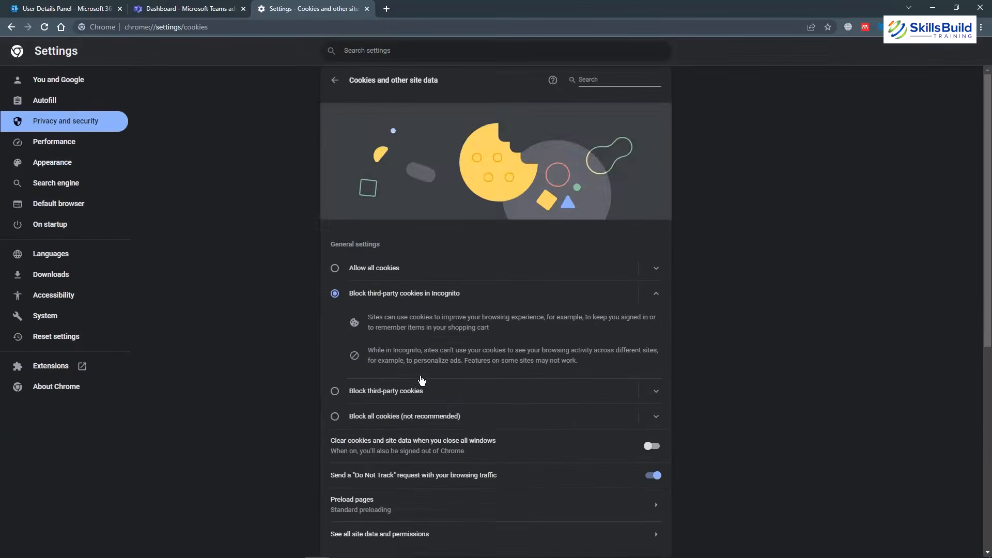
{"action": "scroll", "coordinate": [422, 380], "scroll_direction": "down", "scroll_amount": 6}
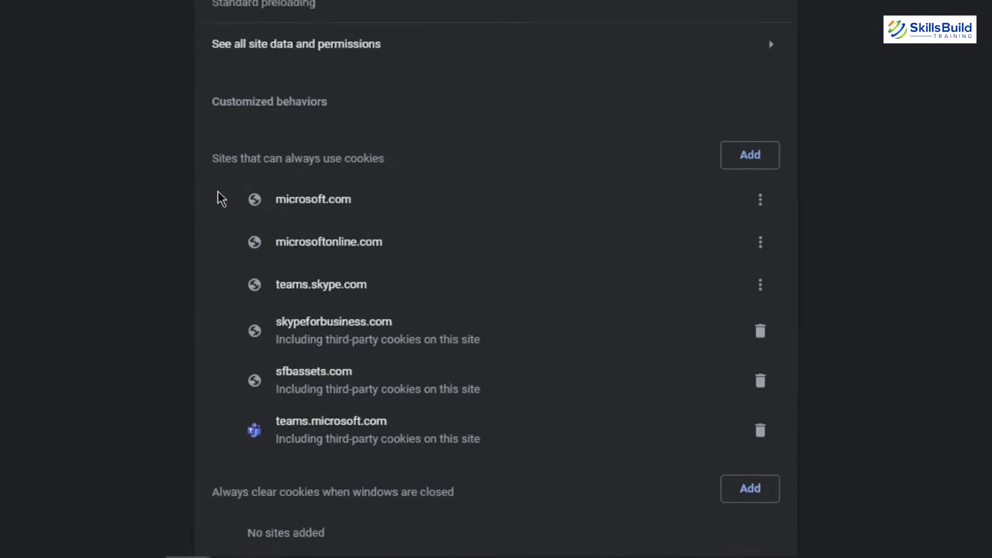
{"action": "right_click", "coordinate": [6, 28]}
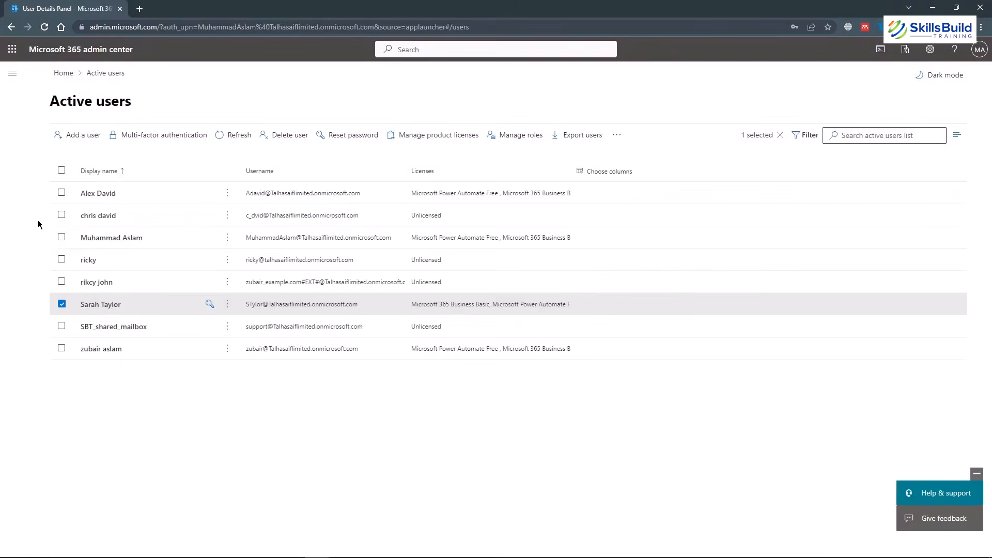
Turn on Microsoft Teams in the user's Business Basic licence apps, save, and close the details panel.
{"action": "left_click", "coordinate": [94, 306]}
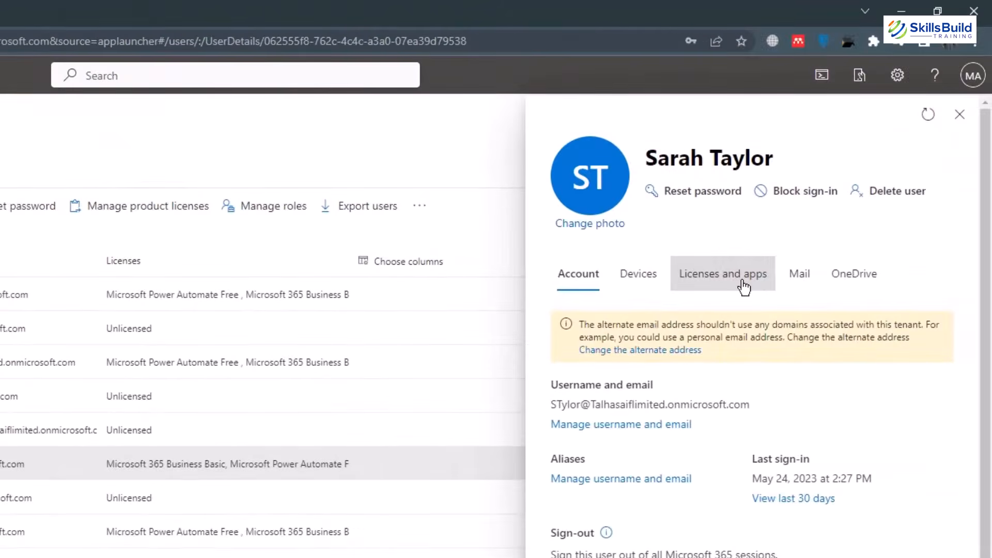
{"action": "left_click", "coordinate": [744, 287]}
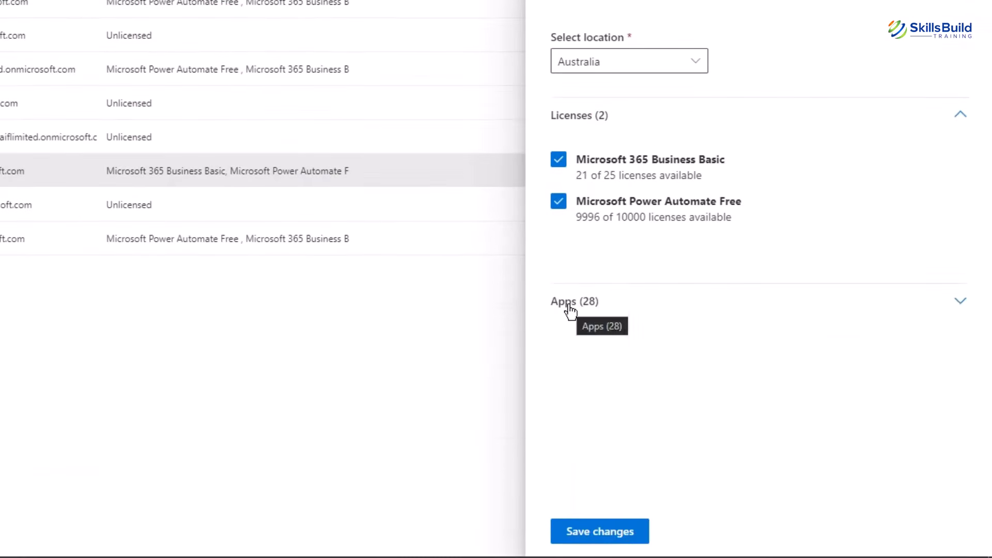
{"action": "left_click", "coordinate": [570, 309]}
{"action": "scroll", "coordinate": [595, 333], "scroll_direction": "down", "scroll_amount": 8}
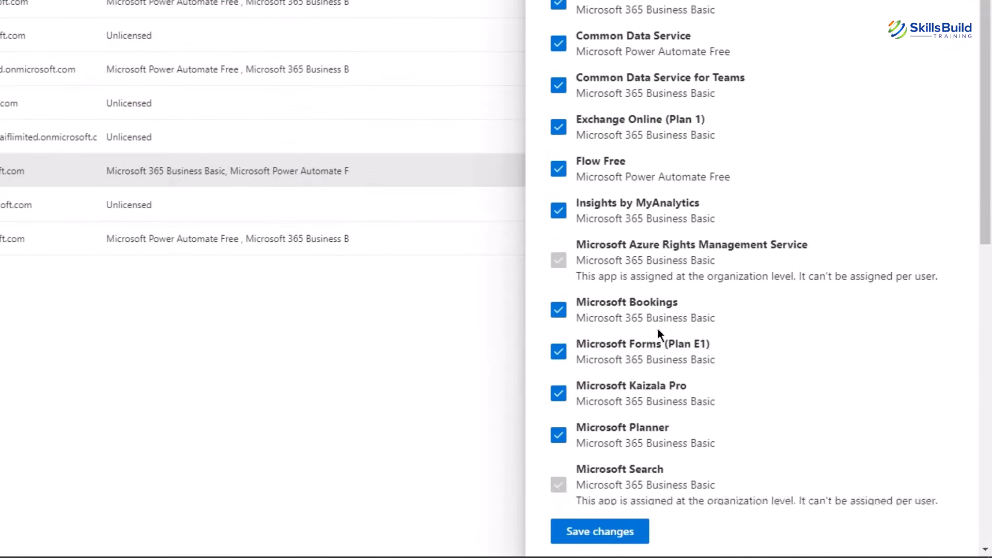
{"action": "scroll", "coordinate": [657, 328], "scroll_direction": "down", "scroll_amount": 8}
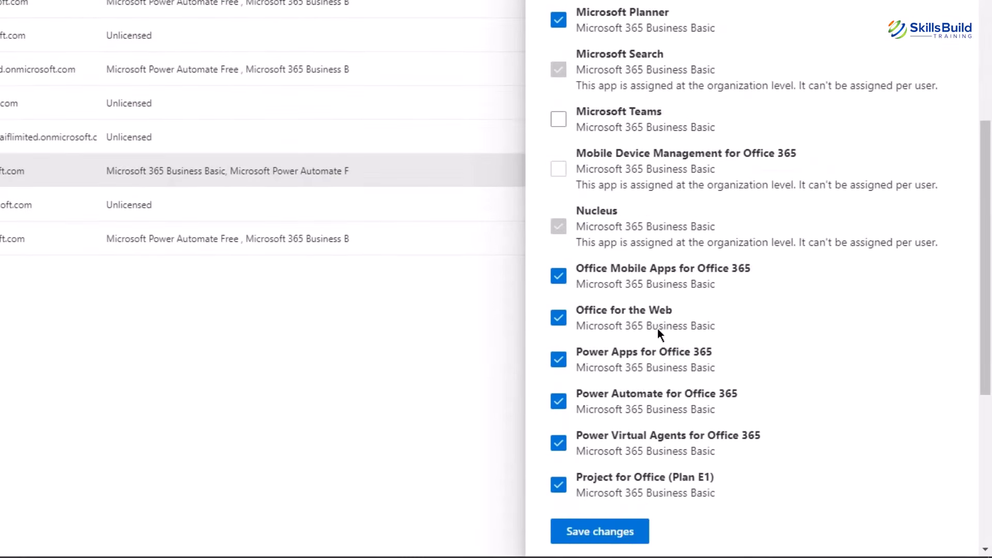
{"action": "left_click", "coordinate": [561, 123]}
{"action": "left_click", "coordinate": [622, 534]}
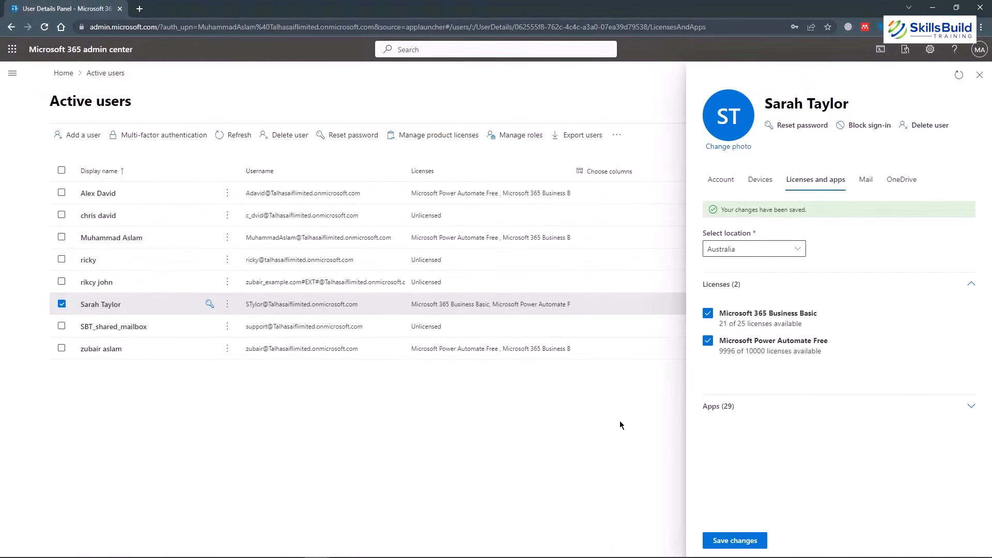
{"action": "left_click", "coordinate": [980, 75]}
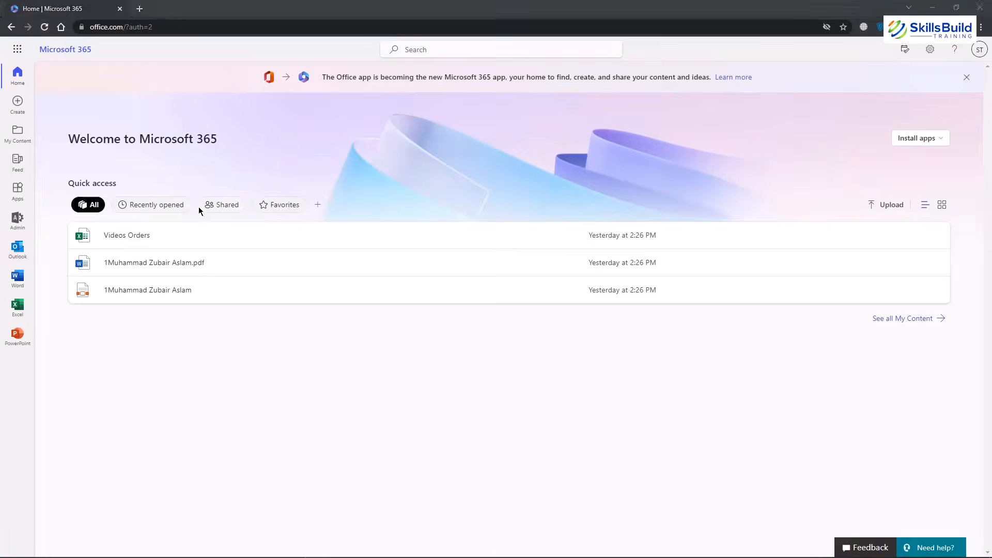
Reload the Microsoft 365 home page and open Teams to view the user's teams.
{"action": "left_click", "coordinate": [44, 26]}
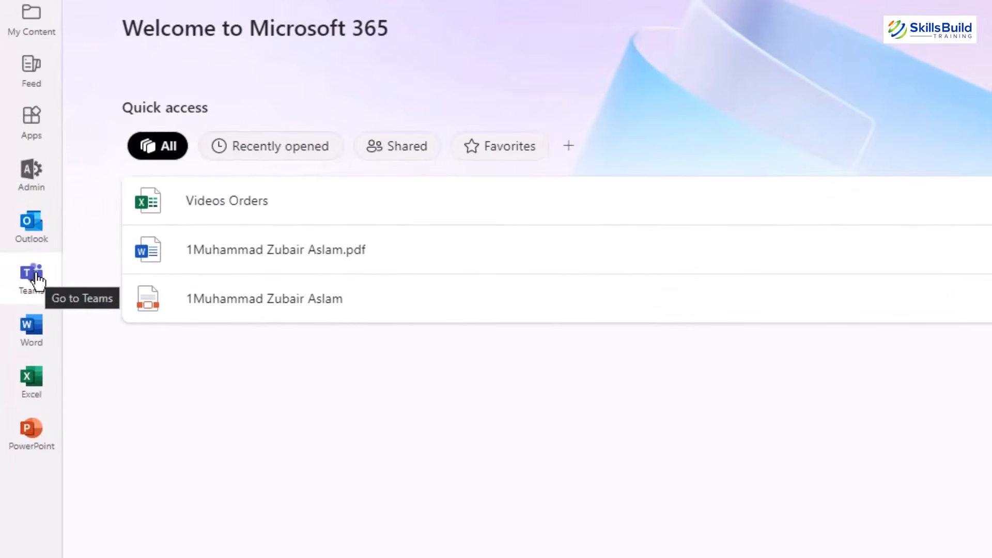
{"action": "left_click", "coordinate": [35, 277]}
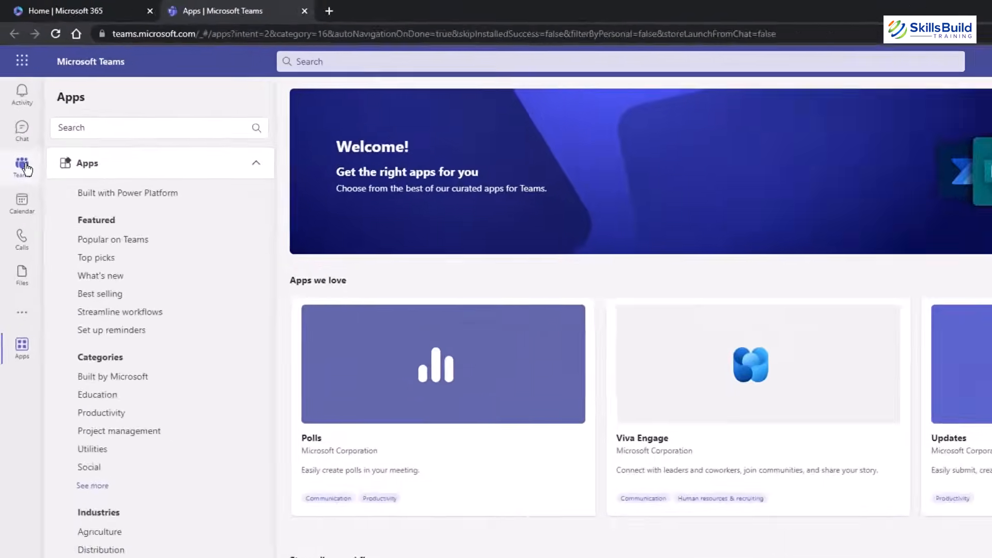
{"action": "left_click", "coordinate": [17, 134]}
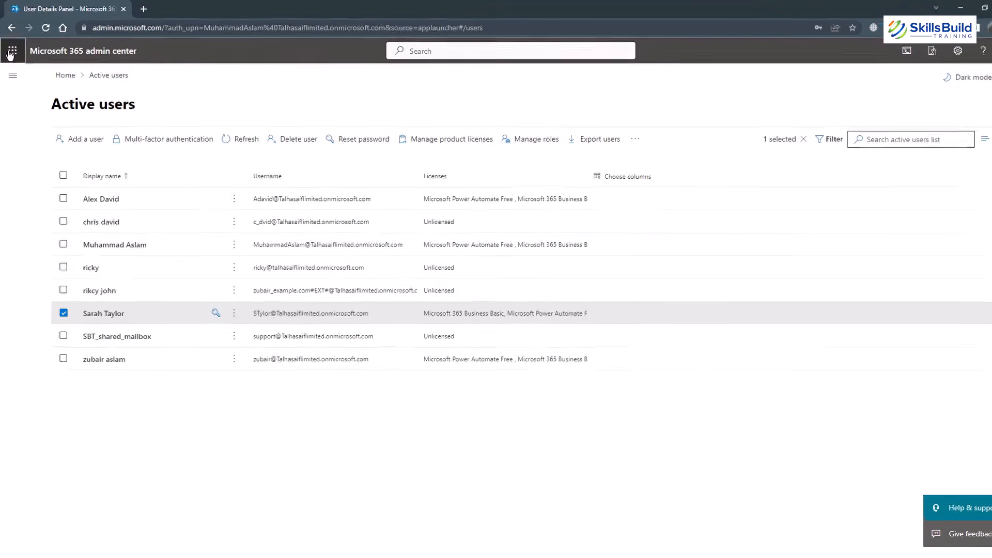
{"action": "left_click", "coordinate": [12, 52]}
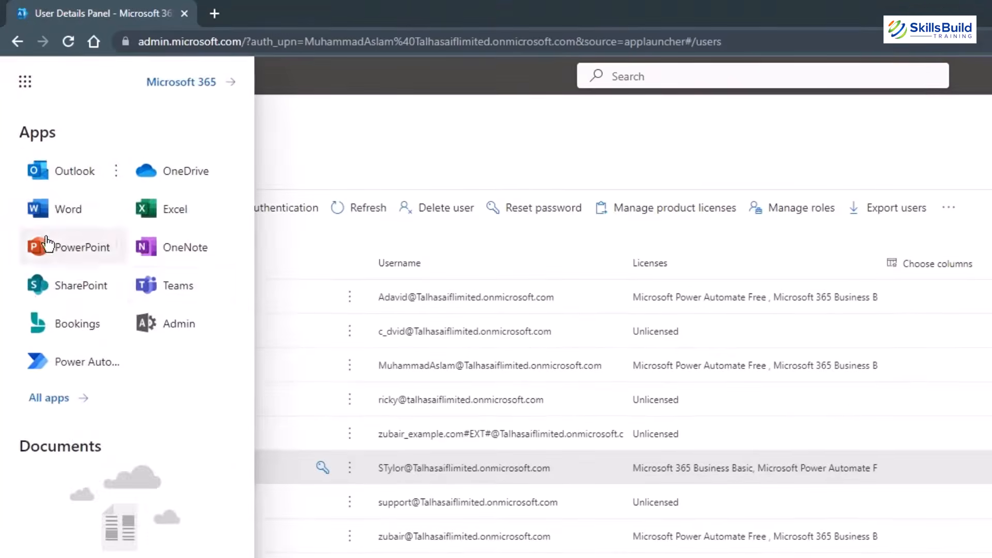
{"action": "left_click", "coordinate": [165, 292]}
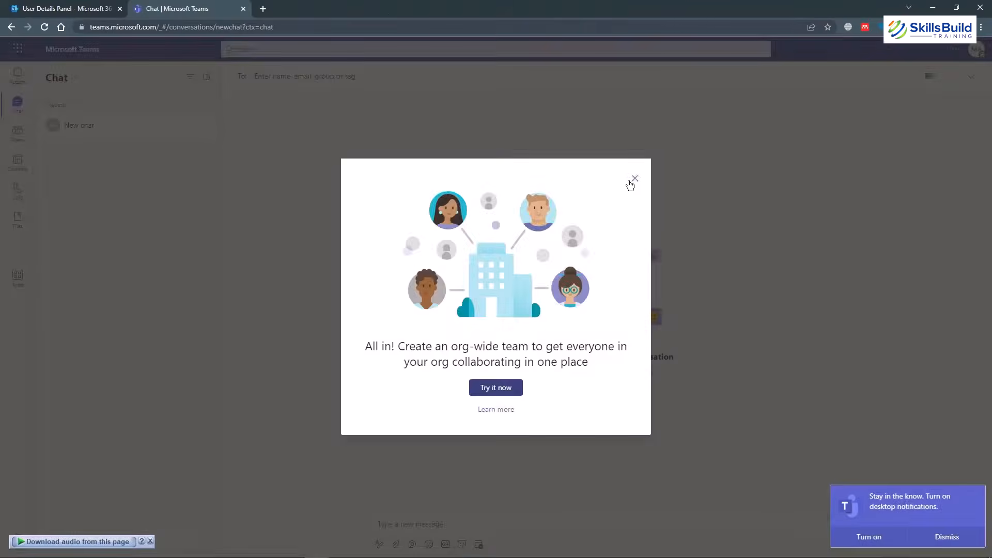
{"action": "left_click", "coordinate": [635, 179]}
{"action": "left_click", "coordinate": [17, 132]}
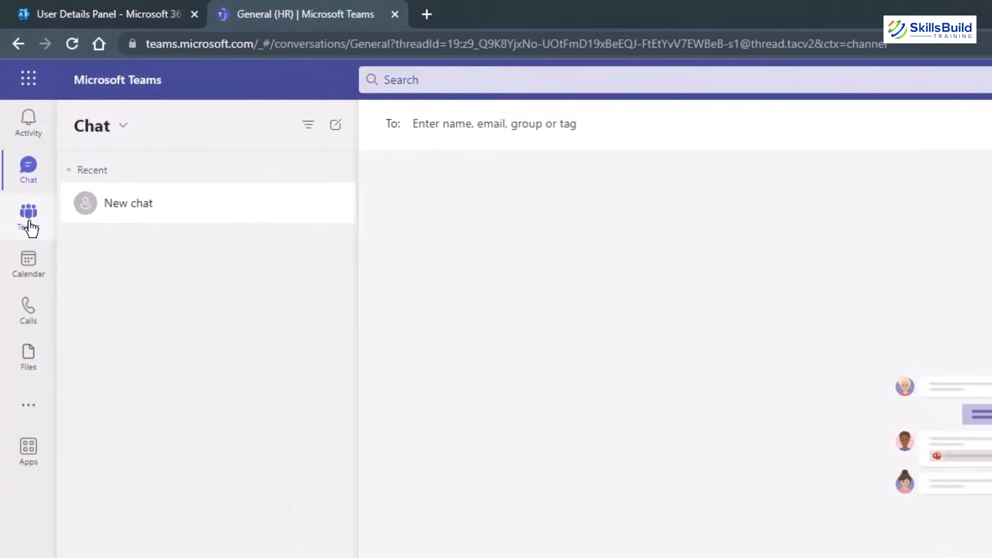
{"action": "left_click", "coordinate": [29, 223]}
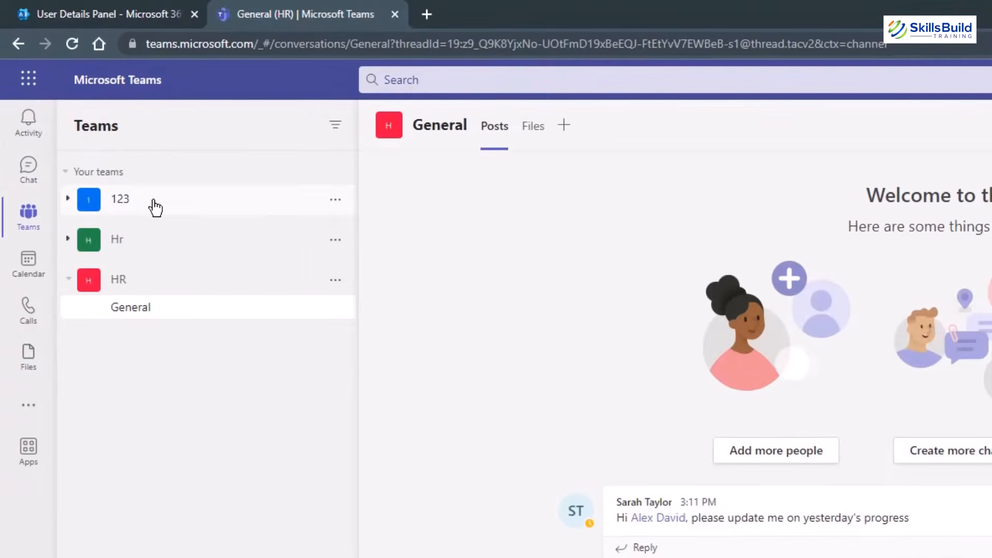
{"action": "left_click", "coordinate": [125, 291]}
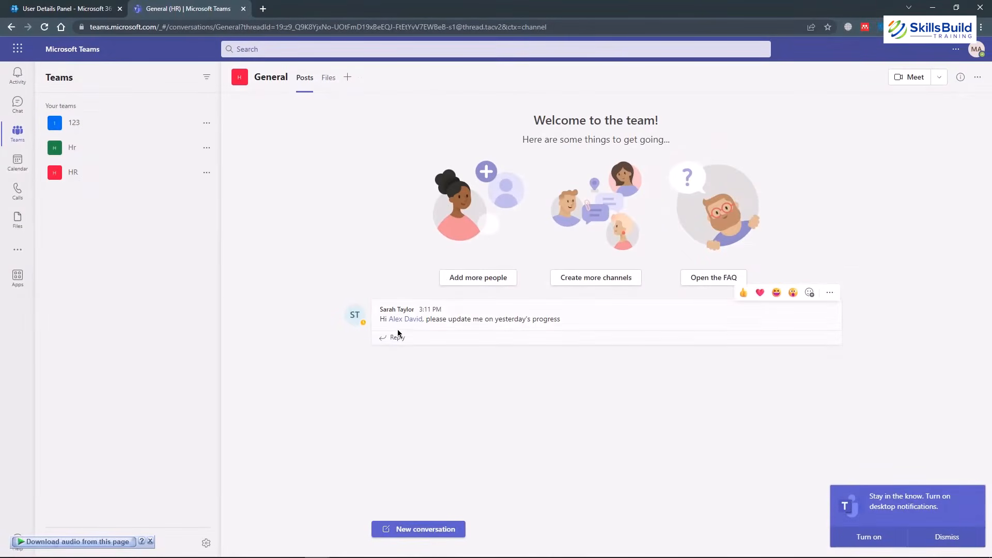
{"action": "left_click", "coordinate": [396, 337]}
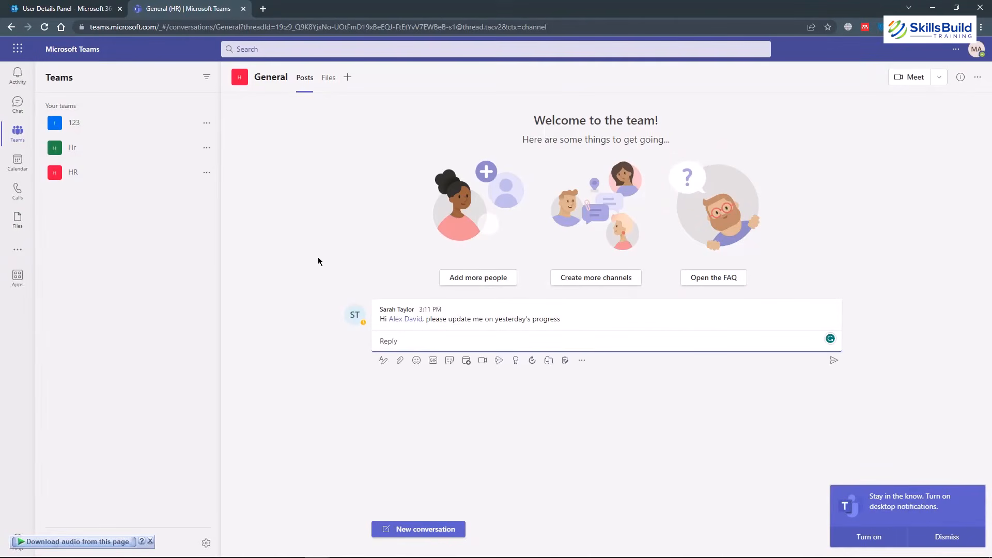
{"action": "left_click", "coordinate": [18, 105]}
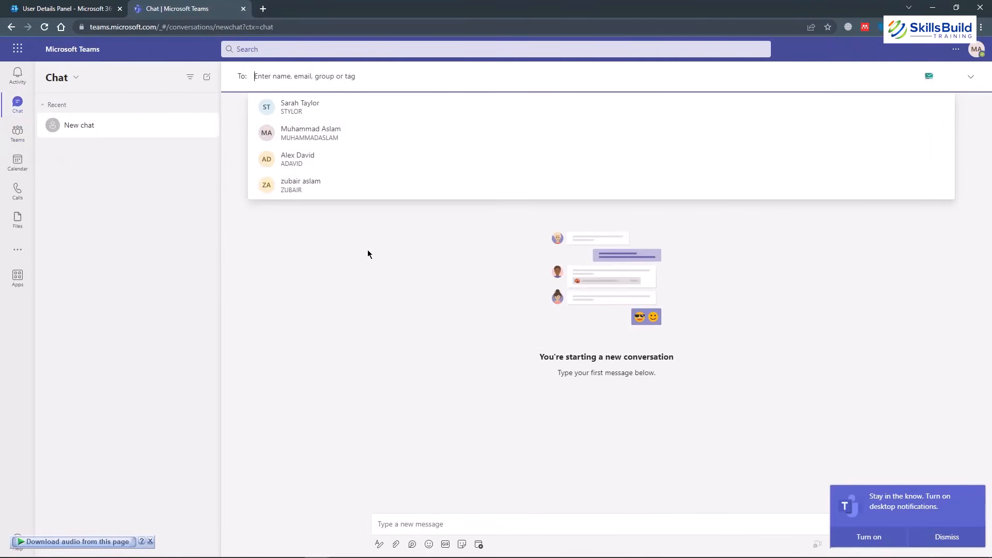
{"action": "left_click", "coordinate": [368, 250]}
{"action": "left_click", "coordinate": [243, 9]}
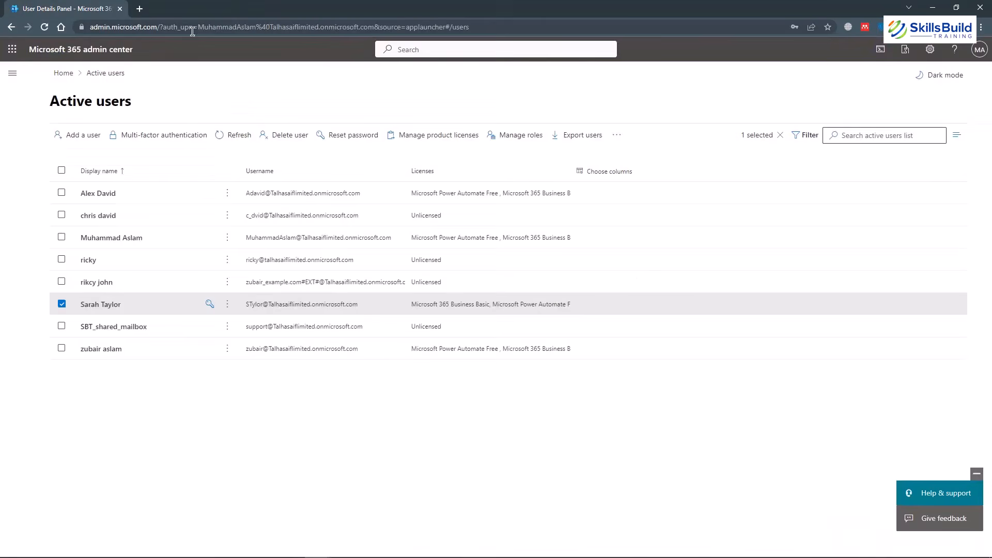
Open the Teams admin center from Admin centers in the navigation menu.
{"action": "left_click", "coordinate": [12, 74]}
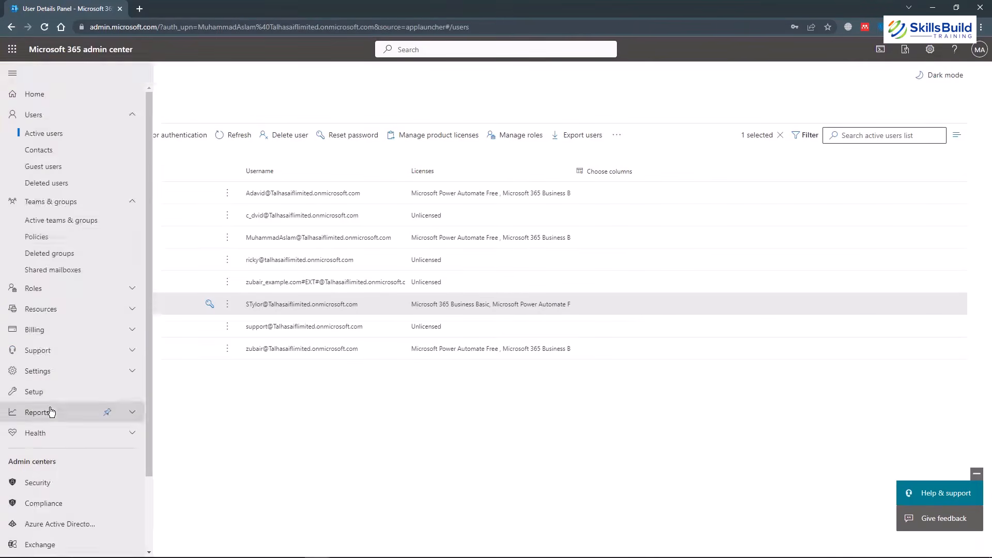
{"action": "scroll", "coordinate": [52, 412], "scroll_direction": "down", "scroll_amount": 2}
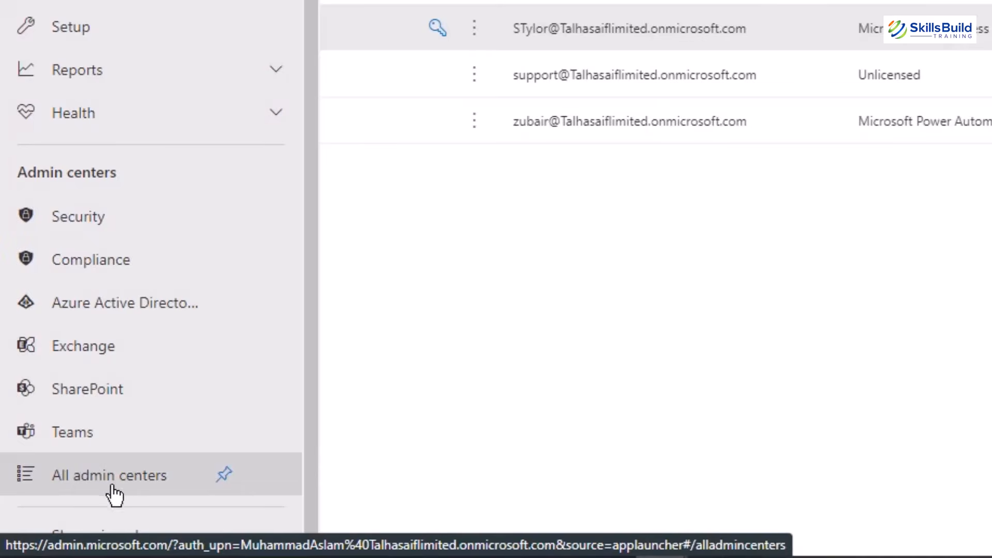
{"action": "left_click", "coordinate": [111, 442]}
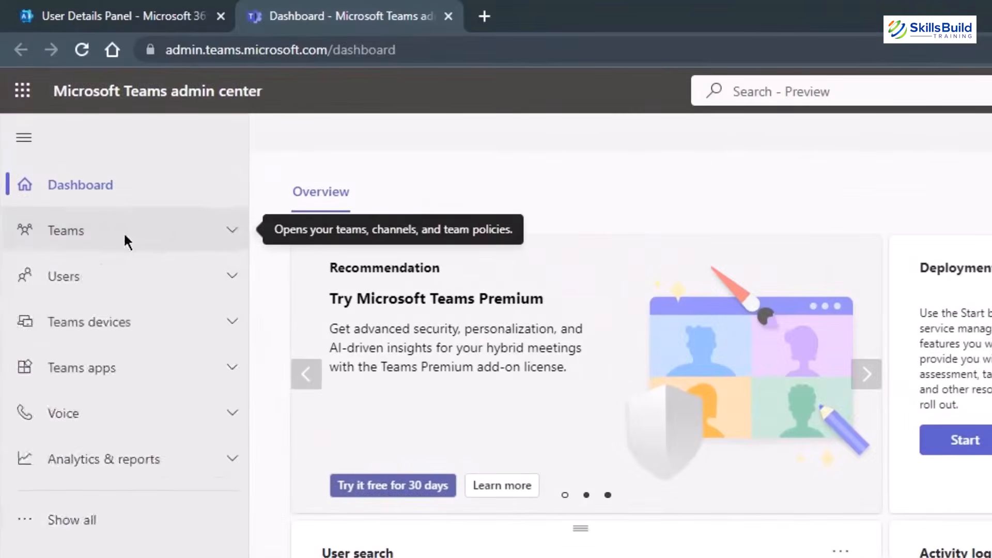
Look over the three teams under Manage teams, cancelling Add and selecting team 123, then open Teams settings.
{"action": "left_click", "coordinate": [72, 138]}
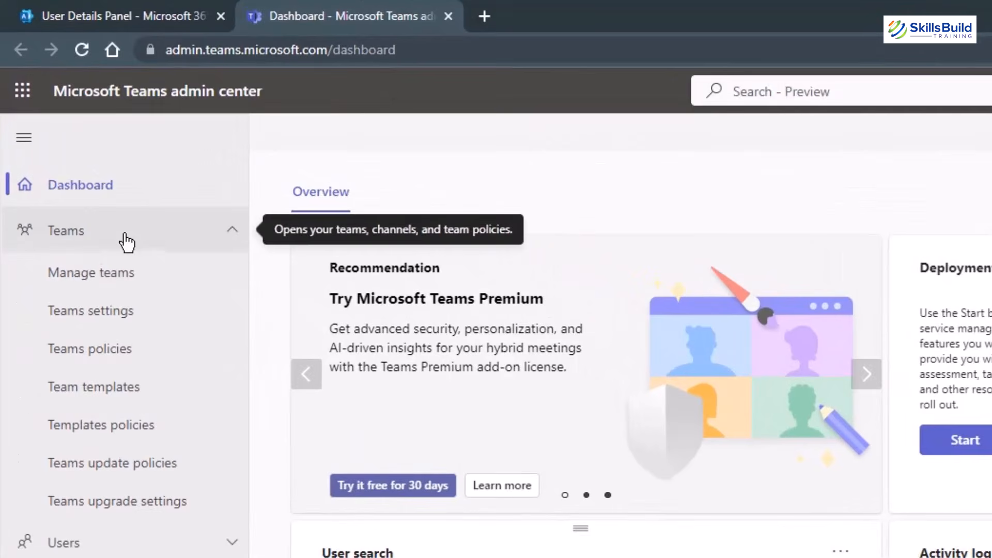
{"action": "left_click", "coordinate": [114, 279]}
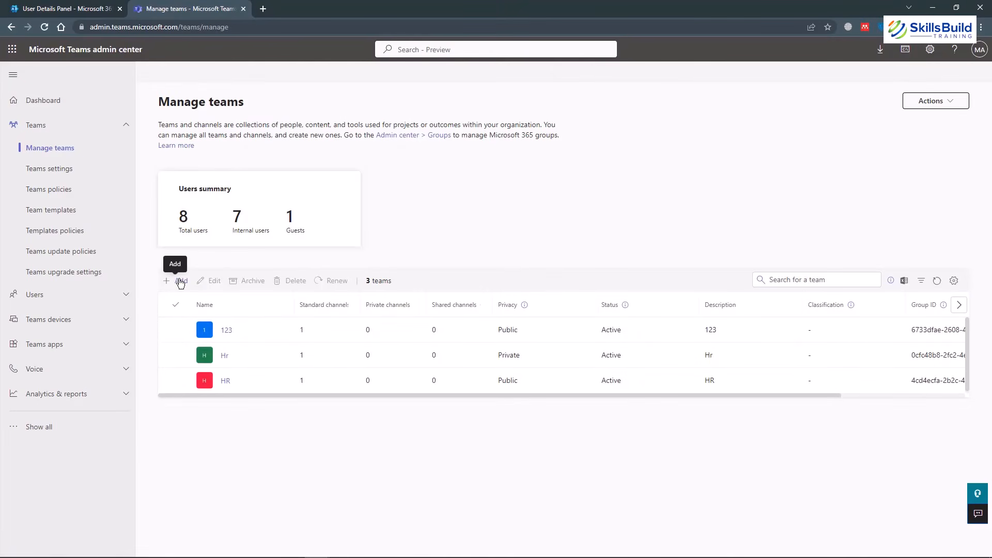
{"action": "left_click", "coordinate": [65, 4]}
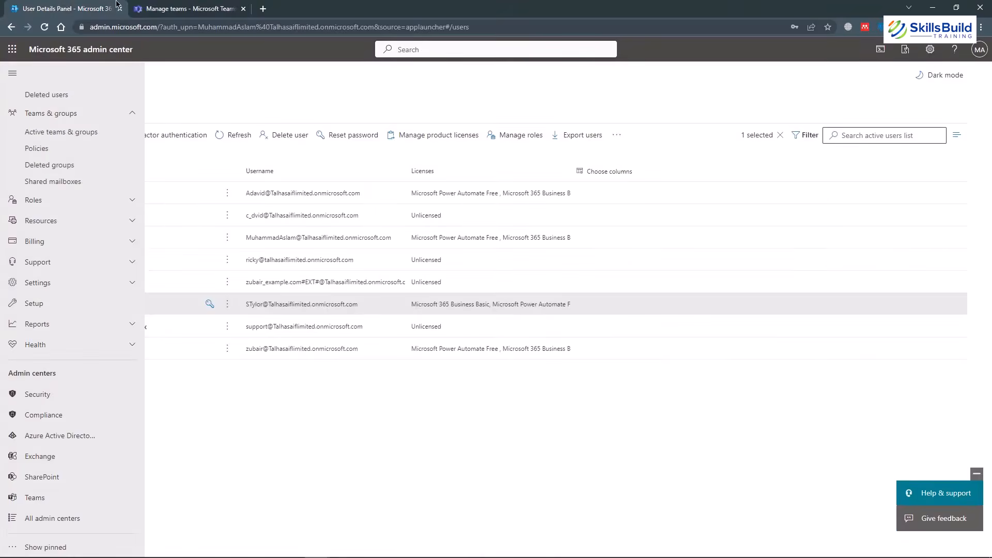
{"action": "left_click", "coordinate": [173, 7]}
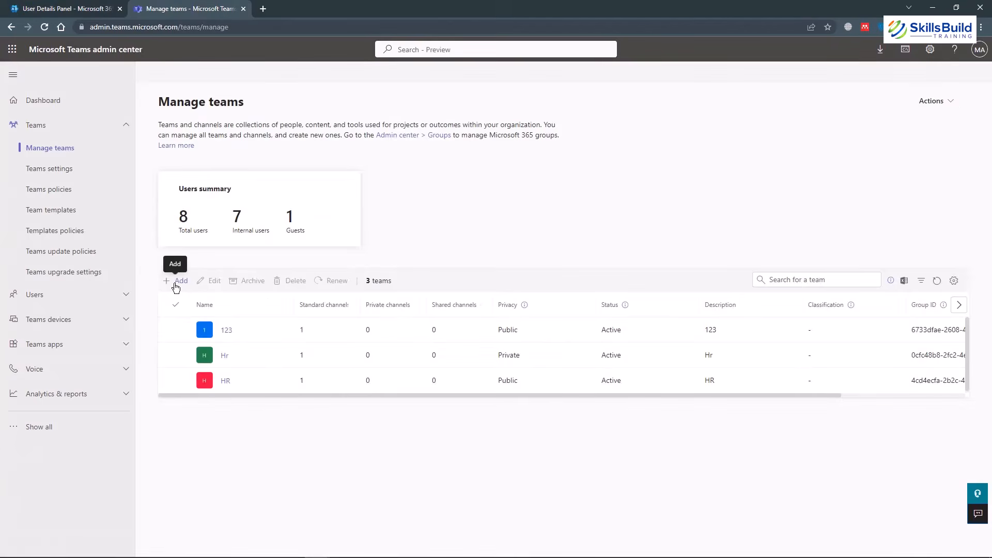
{"action": "left_click", "coordinate": [179, 281]}
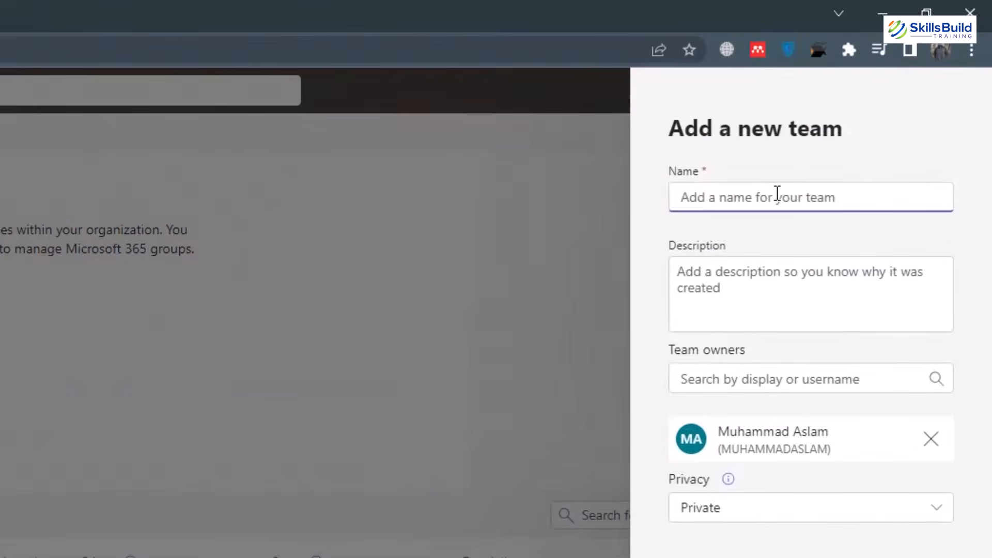
{"action": "left_click", "coordinate": [525, 368]}
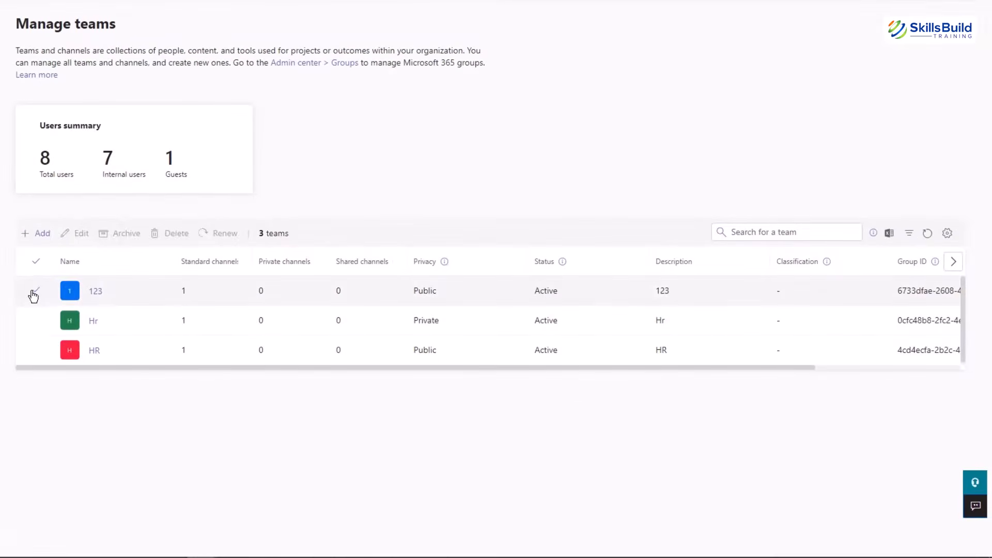
{"action": "left_click", "coordinate": [34, 292]}
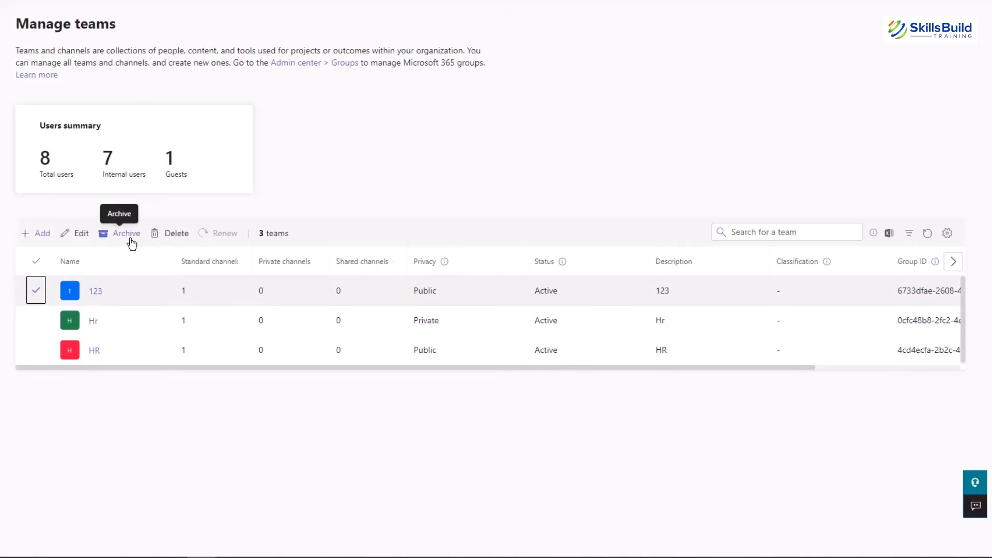
{"action": "left_click", "coordinate": [89, 279]}
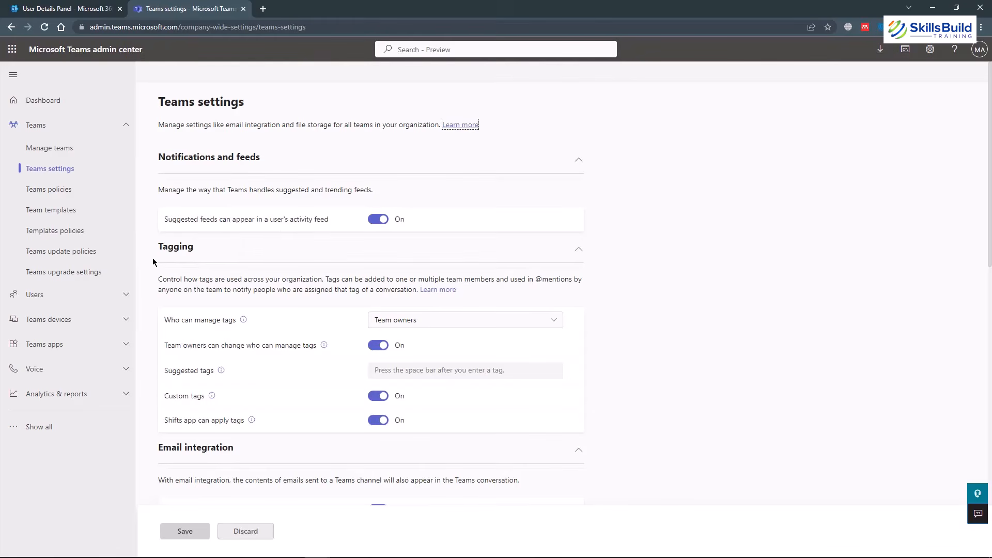
Scroll through the Teams settings sections, then go to Teams policies.
{"action": "scroll", "coordinate": [153, 263], "scroll_direction": "down", "scroll_amount": 3}
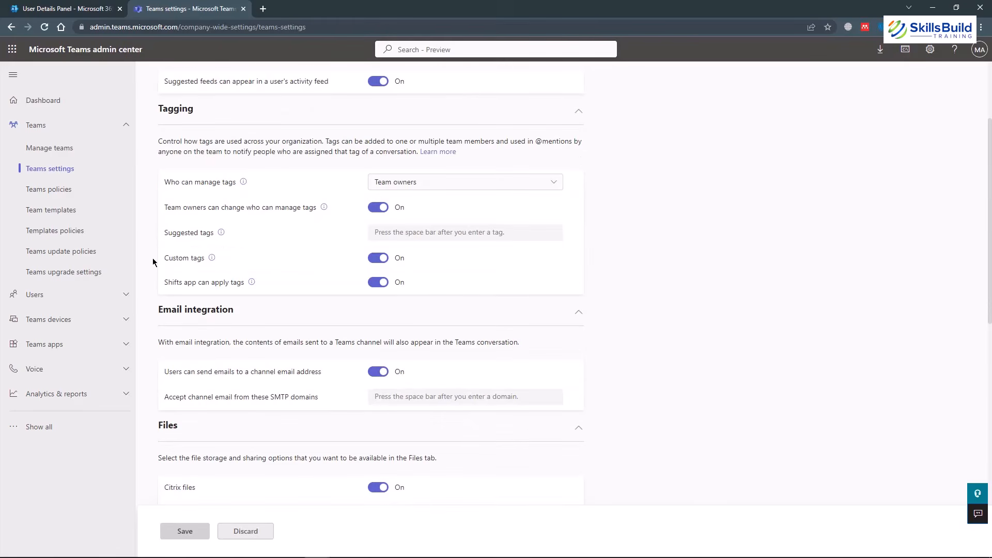
{"action": "scroll", "coordinate": [153, 262], "scroll_direction": "down", "scroll_amount": 6}
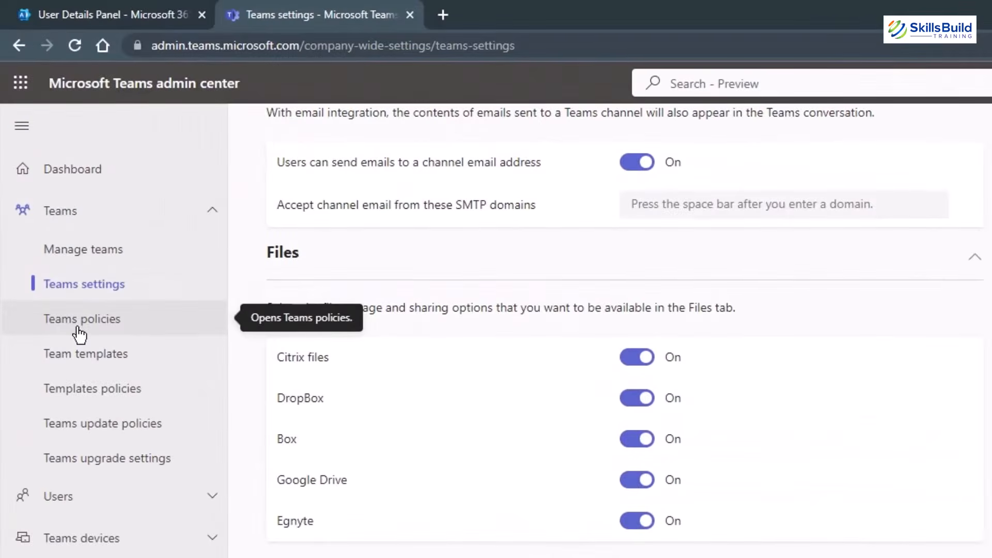
{"action": "left_click", "coordinate": [79, 331]}
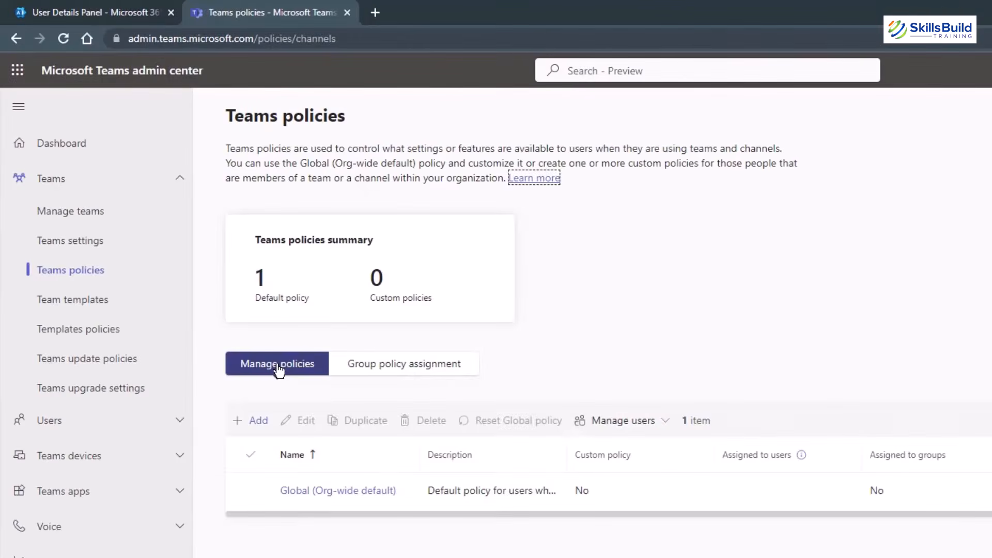
Create teams policy 'HR Policy' with description 'qwe', all channel options on, retrying after the save error.
{"action": "left_click", "coordinate": [259, 422]}
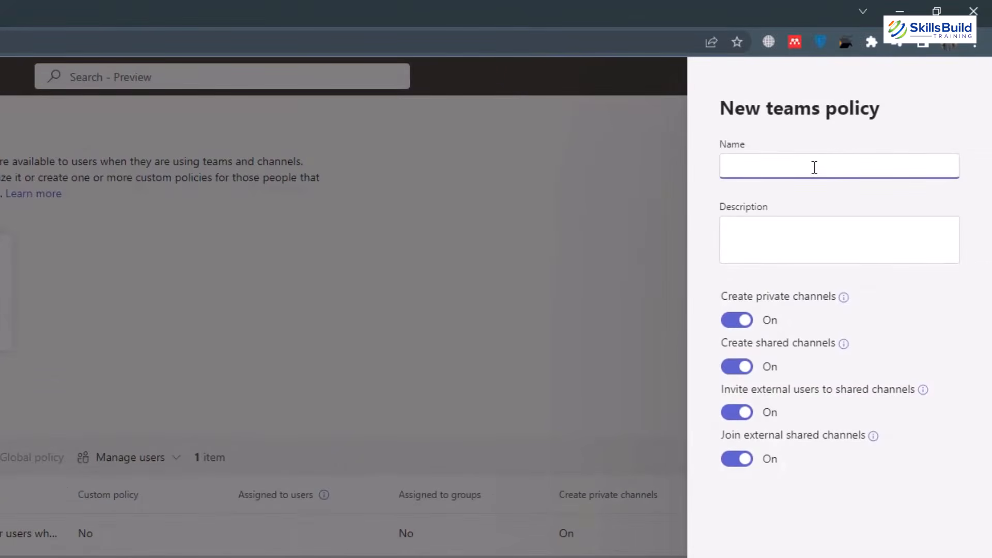
{"action": "type", "text": "HR Policy"}
{"action": "left_click", "coordinate": [827, 252]}
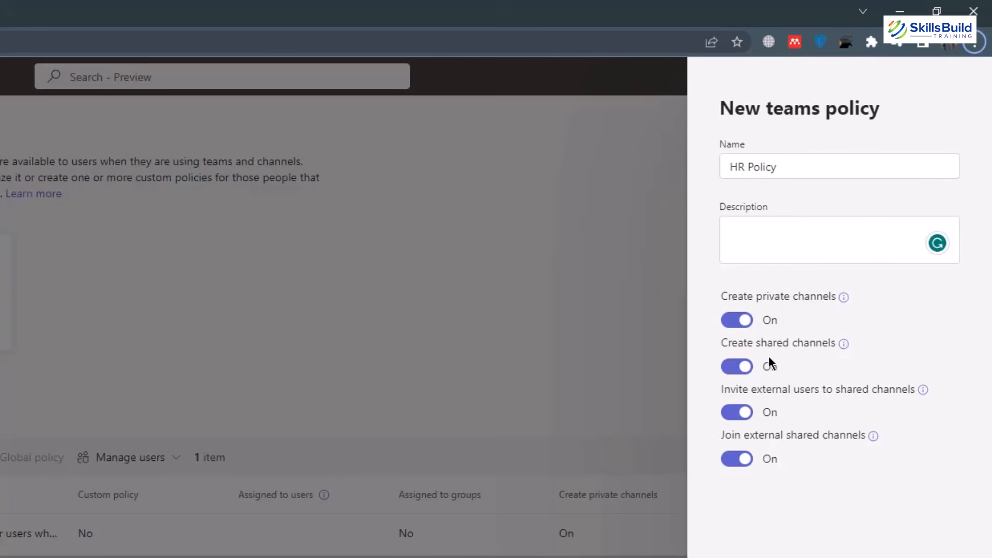
{"action": "left_click", "coordinate": [785, 495]}
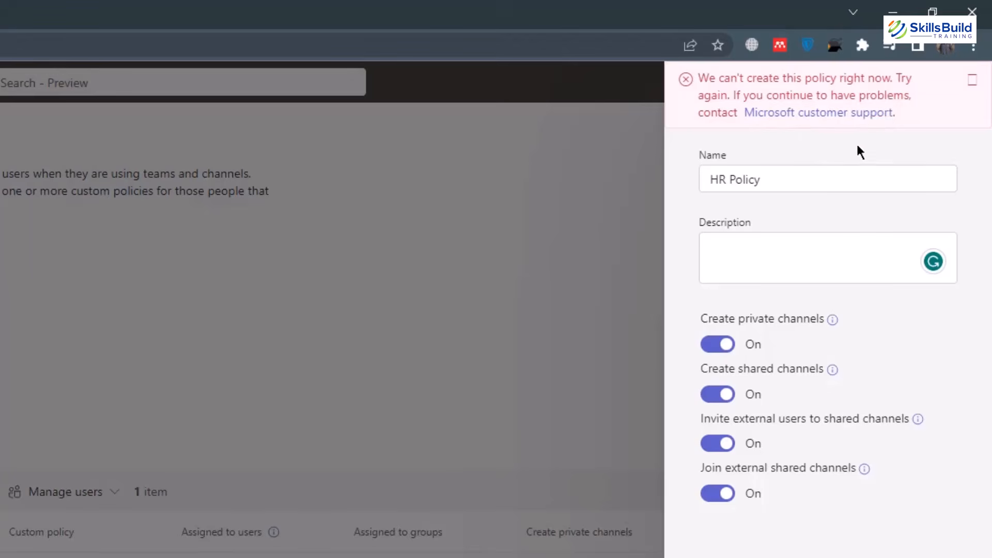
{"action": "left_click", "coordinate": [805, 174]}
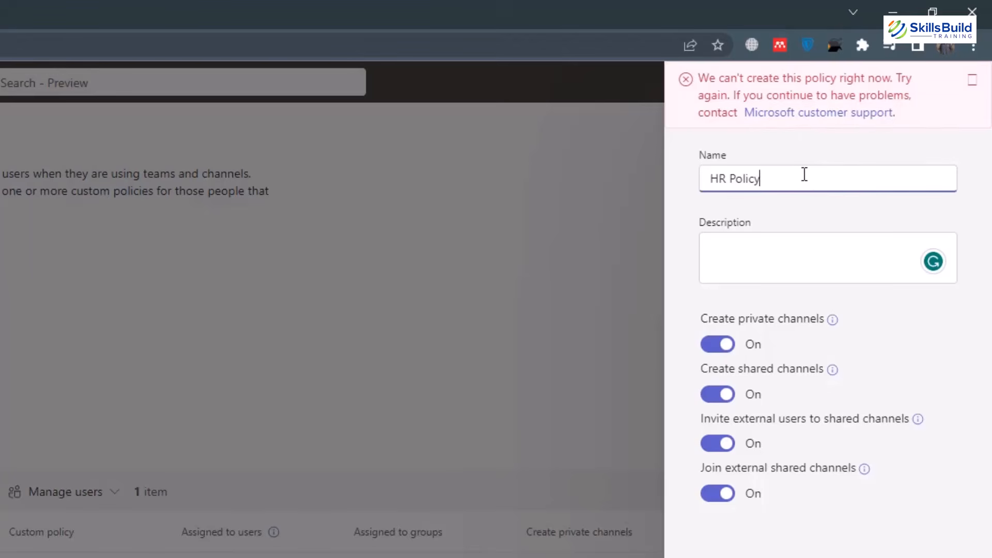
{"action": "left_click", "coordinate": [777, 255]}
{"action": "type", "text": "qwe"}
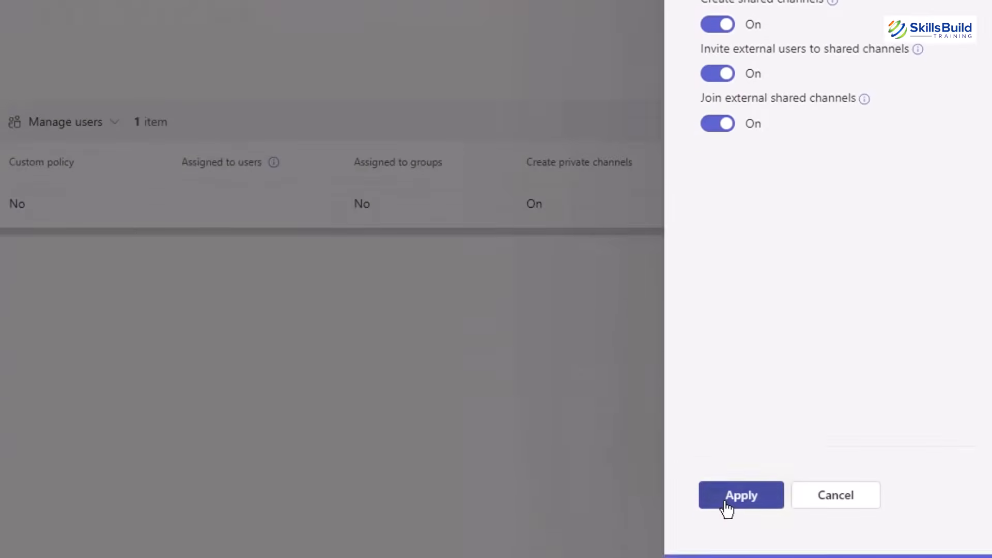
{"action": "left_click", "coordinate": [728, 505]}
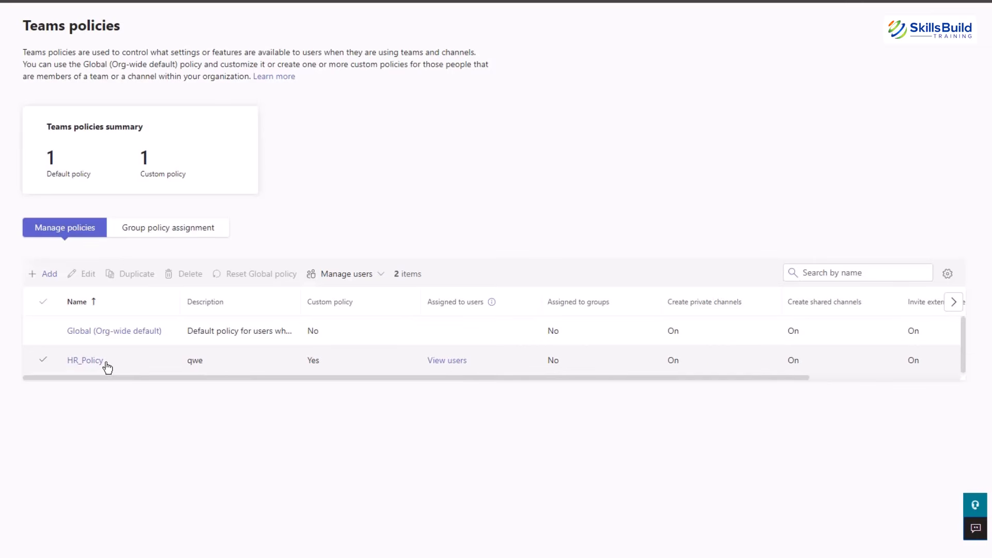
Select HR_Policy and view its settings, closing them without changes.
{"action": "left_click", "coordinate": [372, 369]}
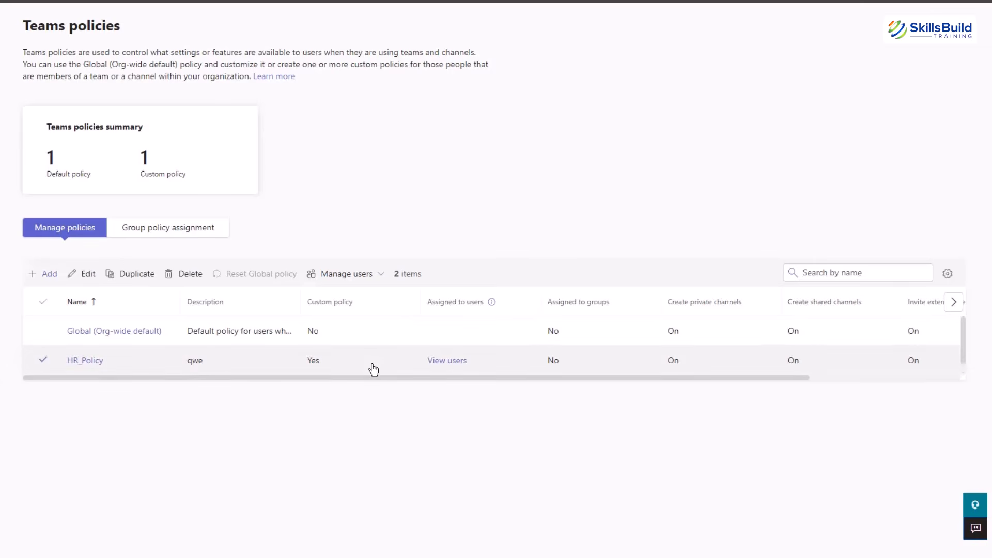
{"action": "left_click", "coordinate": [77, 362]}
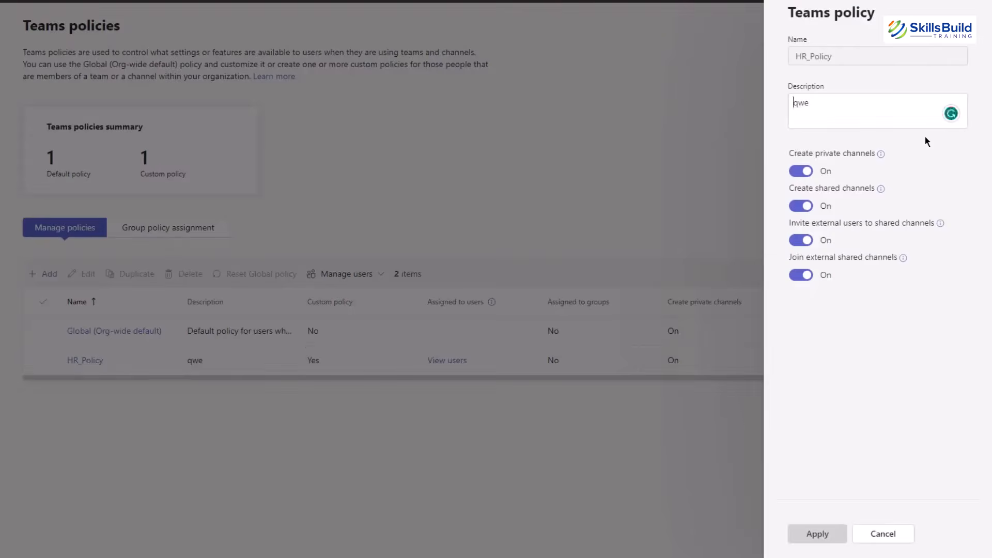
{"action": "left_click", "coordinate": [705, 129]}
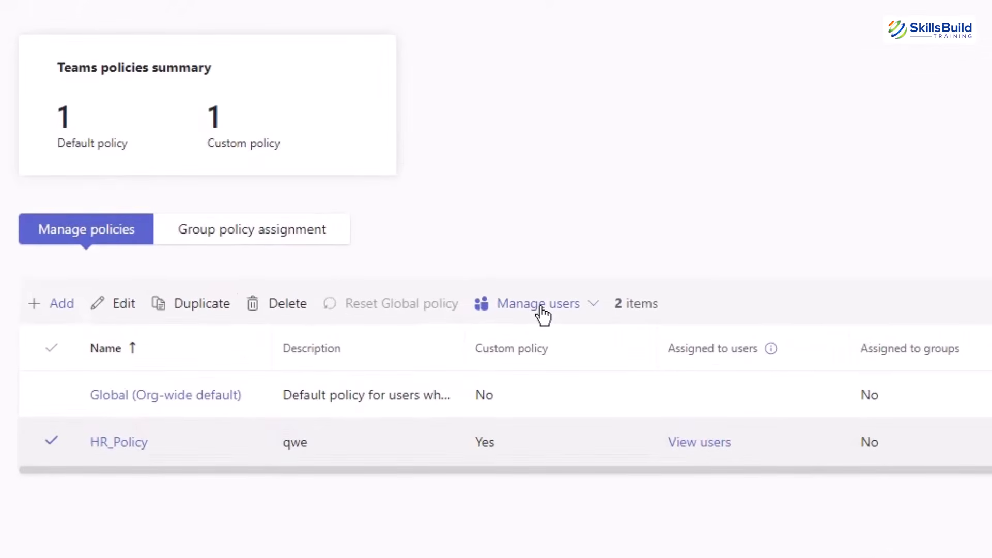
Assign HR_Policy to two users found by name search and confirm the assignment.
{"action": "left_click", "coordinate": [542, 309]}
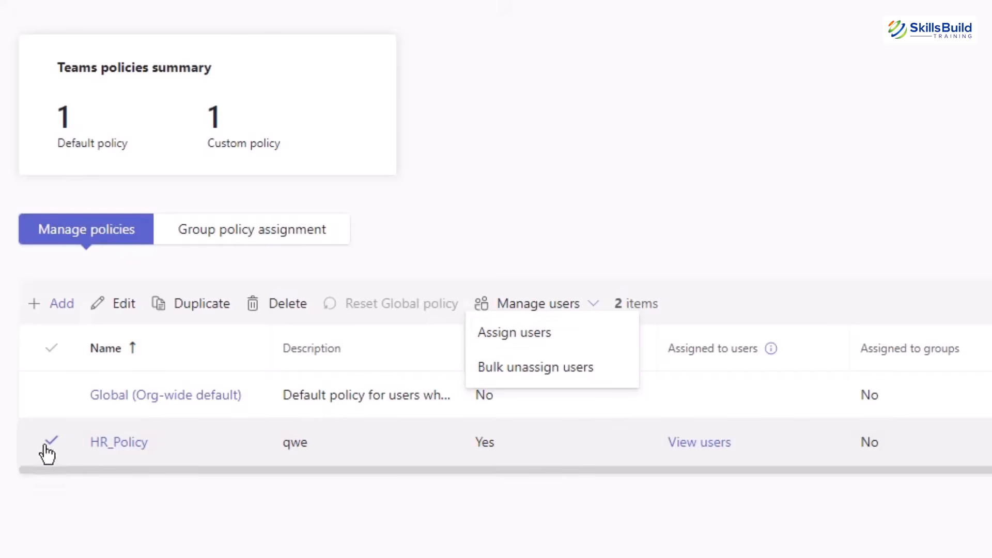
{"action": "left_click", "coordinate": [545, 336]}
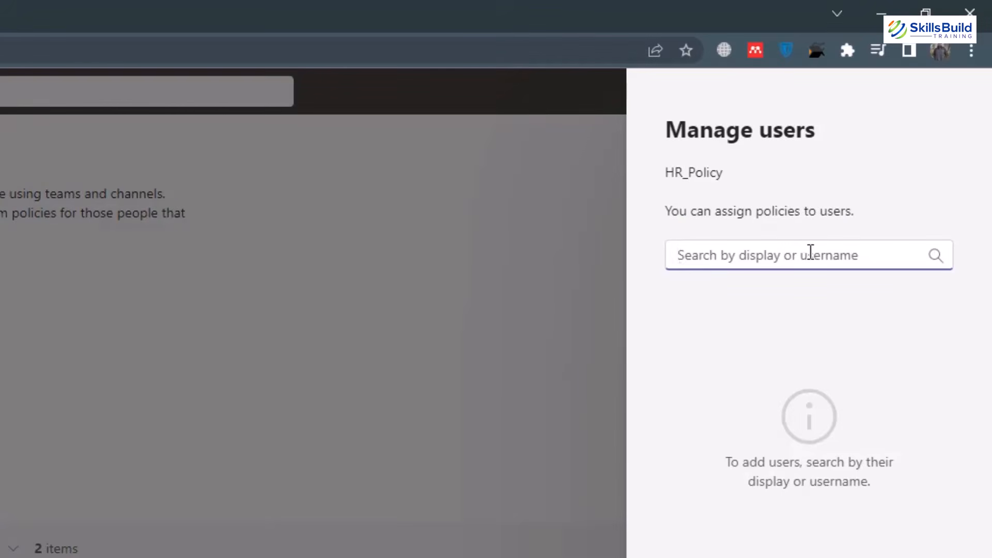
{"action": "type", "text": "sarah"}
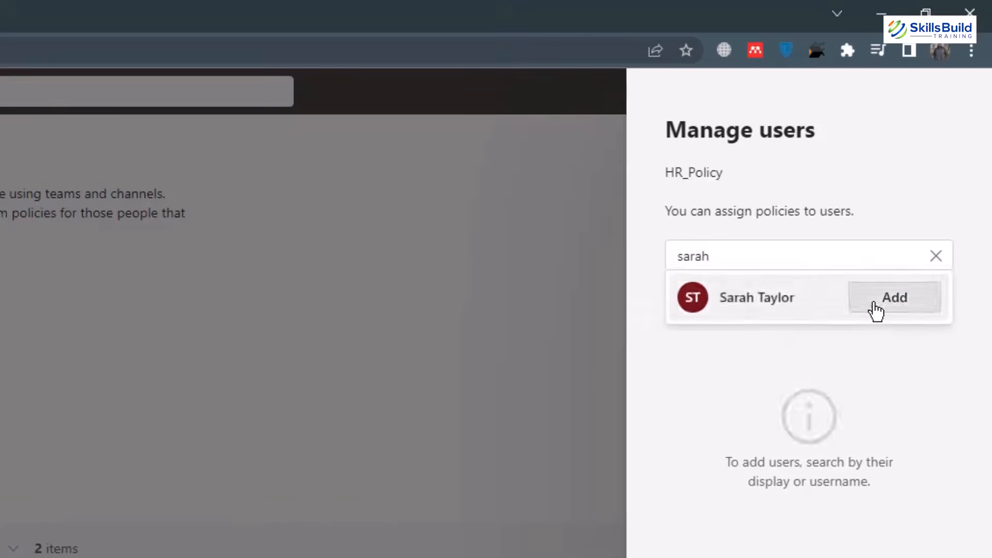
{"action": "left_click", "coordinate": [877, 310]}
{"action": "left_click_drag", "start_coordinate": [735, 257], "coordinate": [656, 259]}
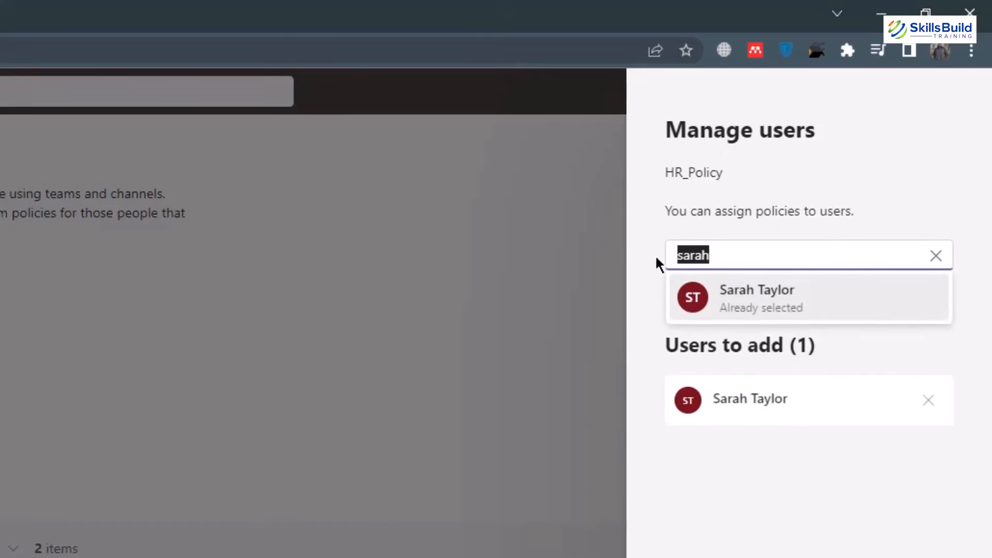
{"action": "type", "text": "alex"}
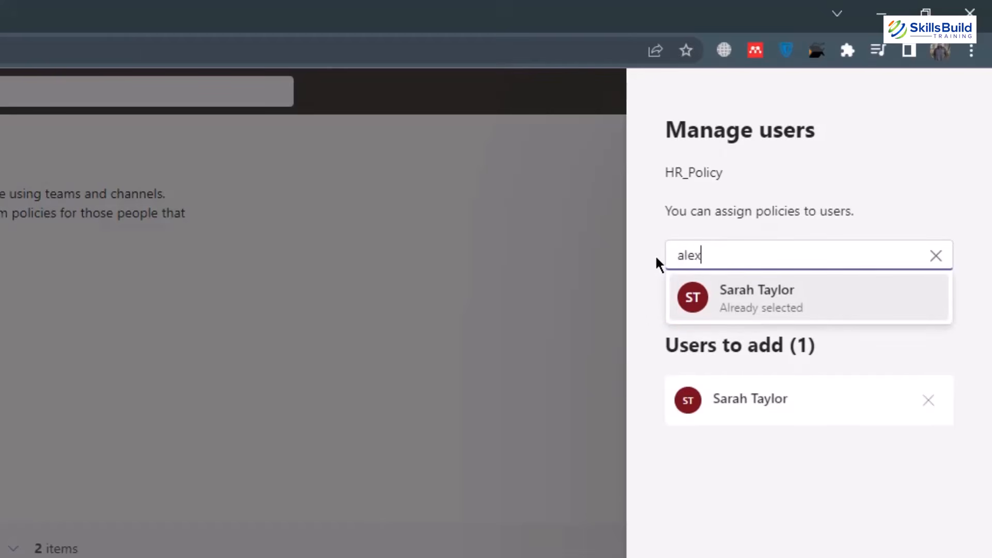
{"action": "left_click", "coordinate": [879, 306]}
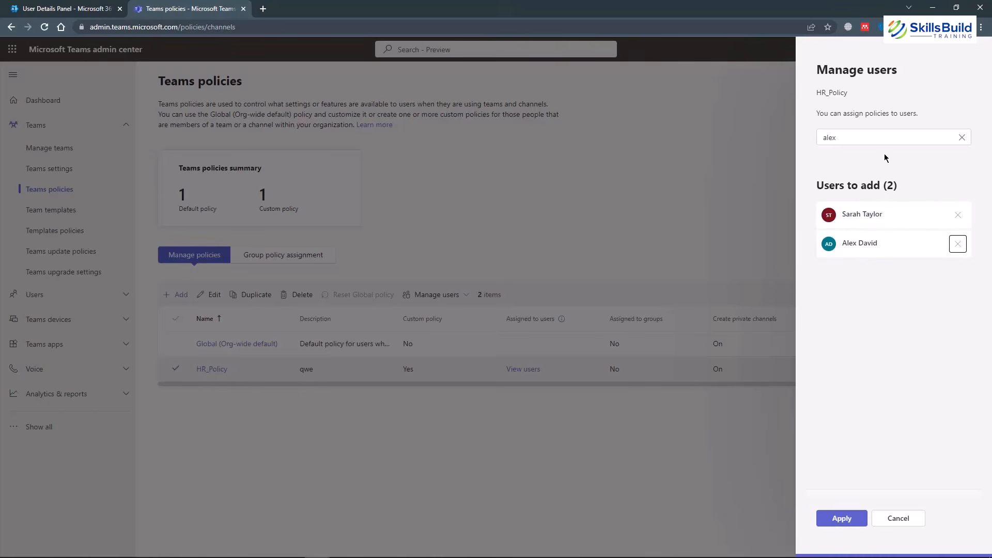
{"action": "left_click", "coordinate": [844, 519]}
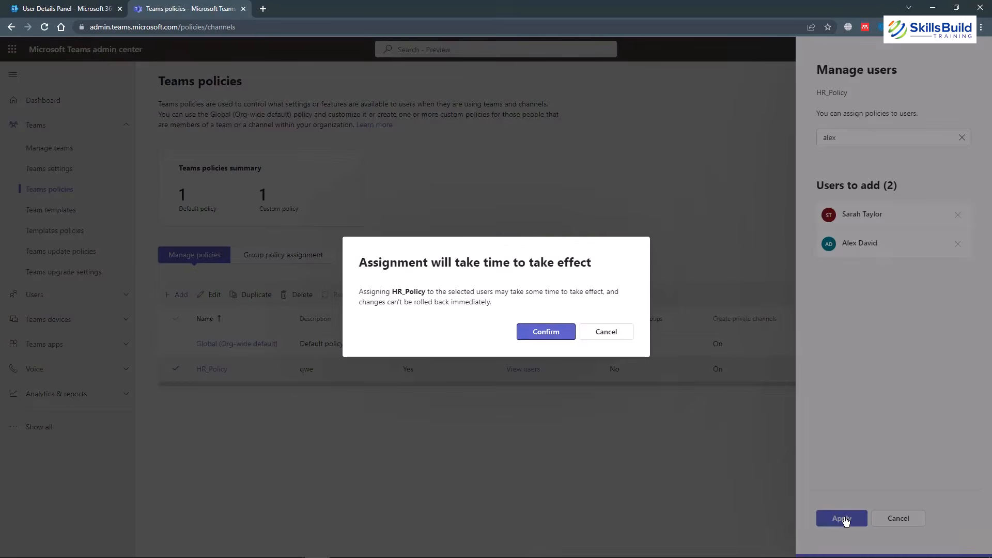
{"action": "left_click", "coordinate": [547, 334]}
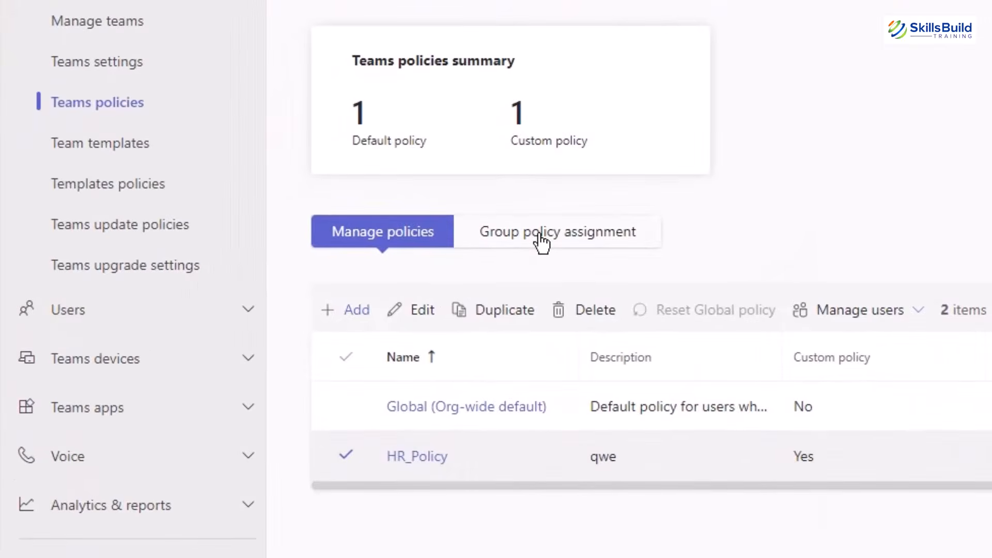
Add a group policy assignment giving the HR group HR_Policy at rank 1, and confirm it.
{"action": "left_click", "coordinate": [540, 239]}
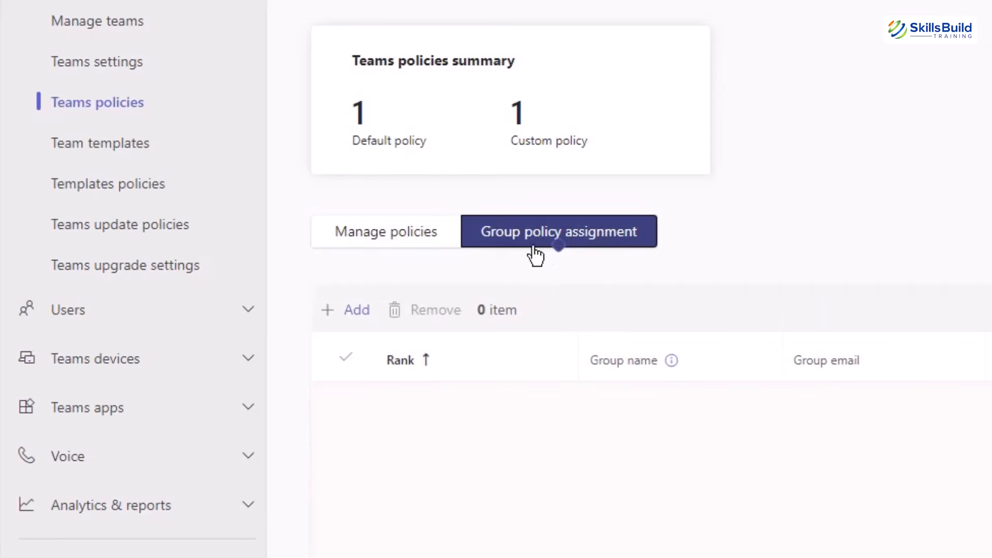
{"action": "left_click", "coordinate": [339, 317]}
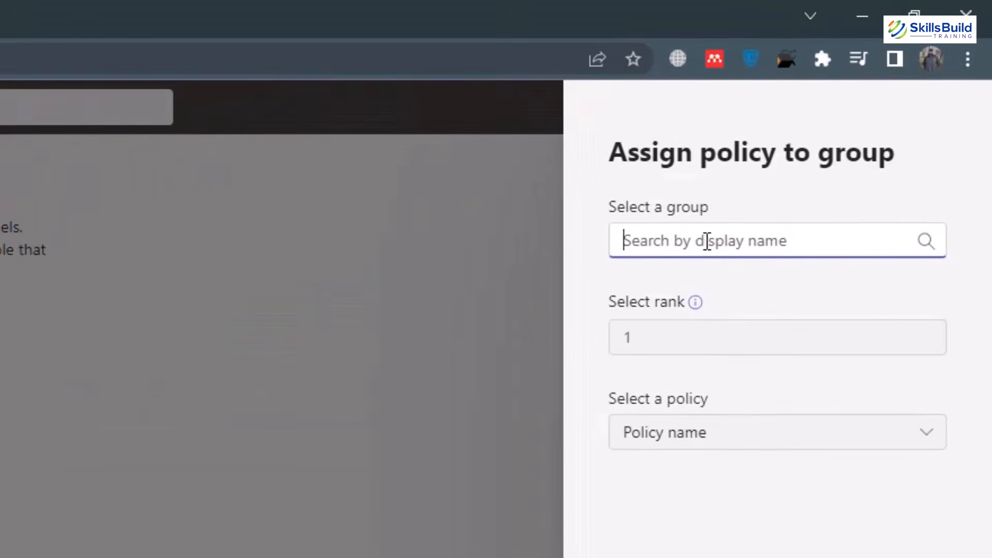
{"action": "type", "text": "HR"}
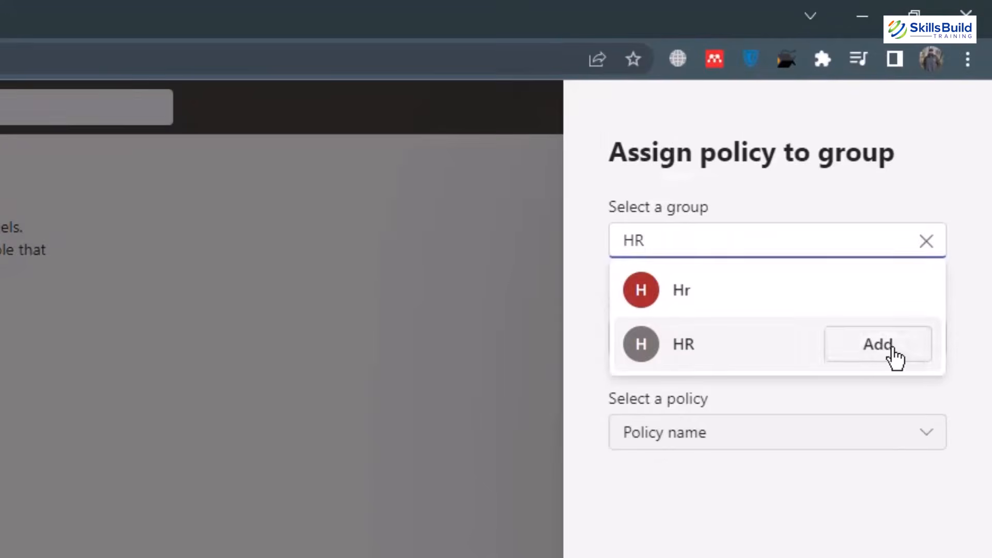
{"action": "left_click", "coordinate": [888, 348]}
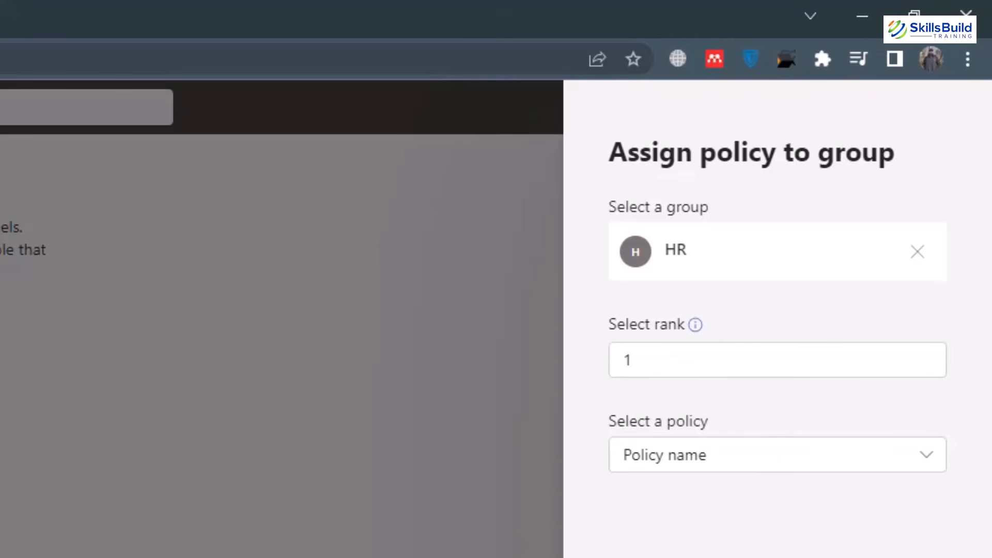
{"action": "left_click", "coordinate": [930, 461]}
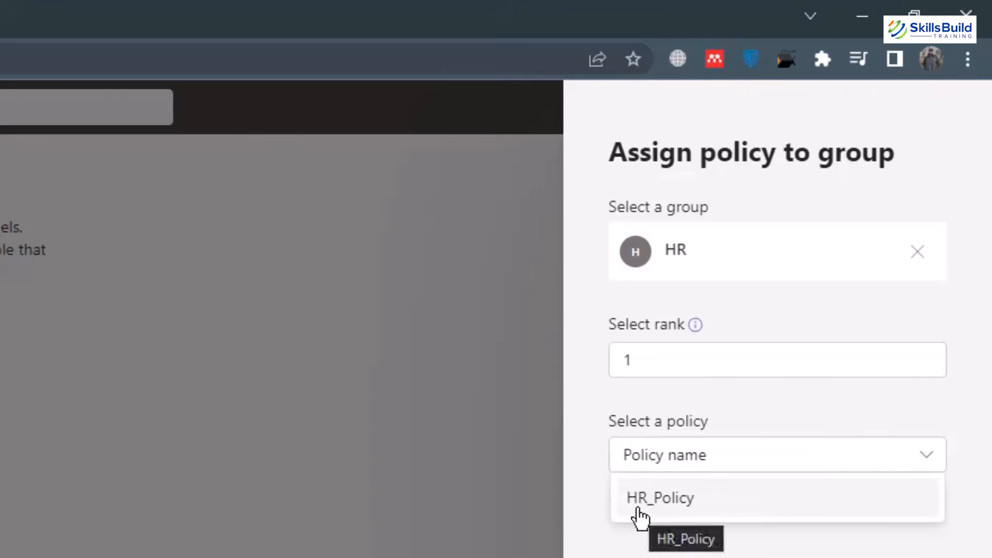
{"action": "left_click", "coordinate": [657, 501]}
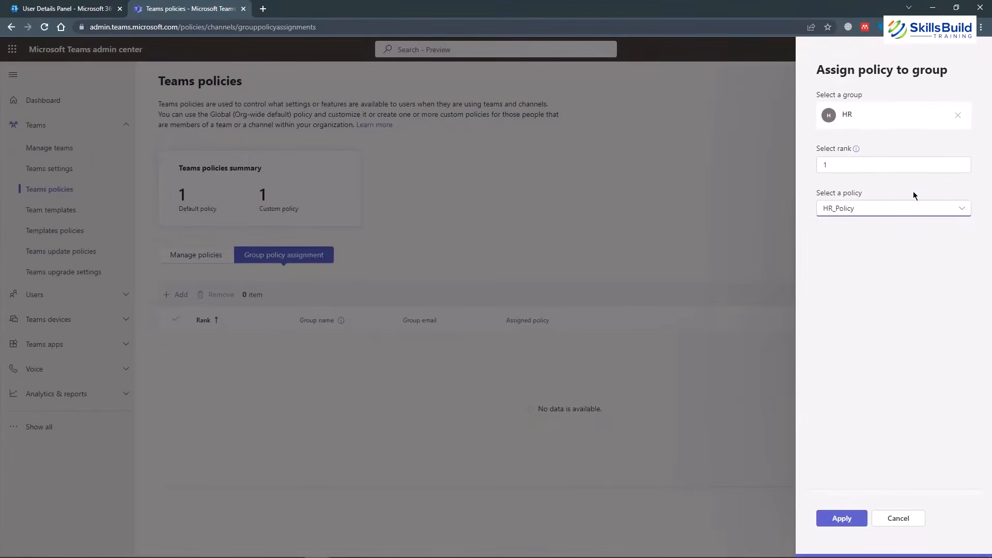
{"action": "left_click", "coordinate": [844, 519]}
{"action": "left_click", "coordinate": [546, 332]}
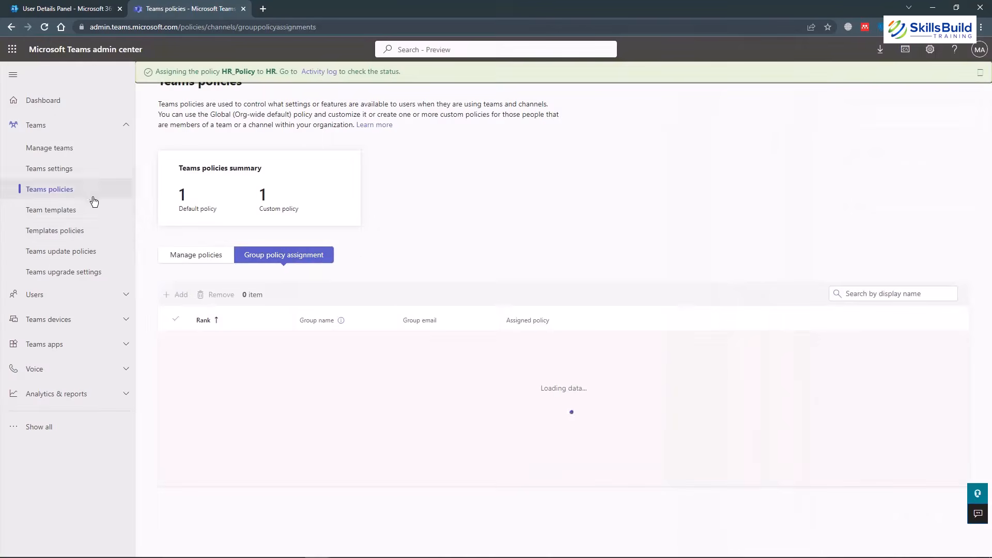
Go to Users > Manage users in Teams admin and open the Australia-based user's profile.
{"action": "left_click", "coordinate": [53, 213]}
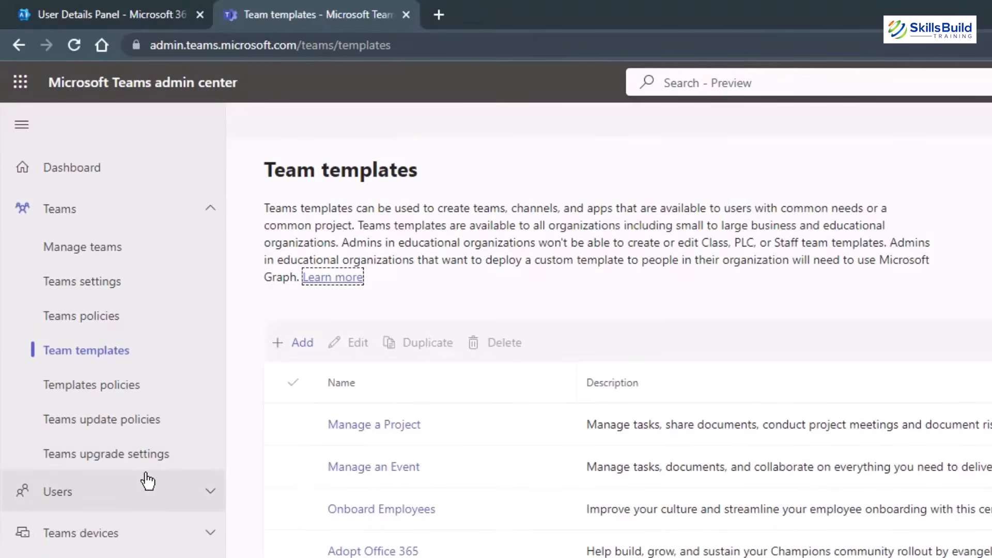
{"action": "left_click", "coordinate": [153, 214]}
{"action": "left_click", "coordinate": [100, 257]}
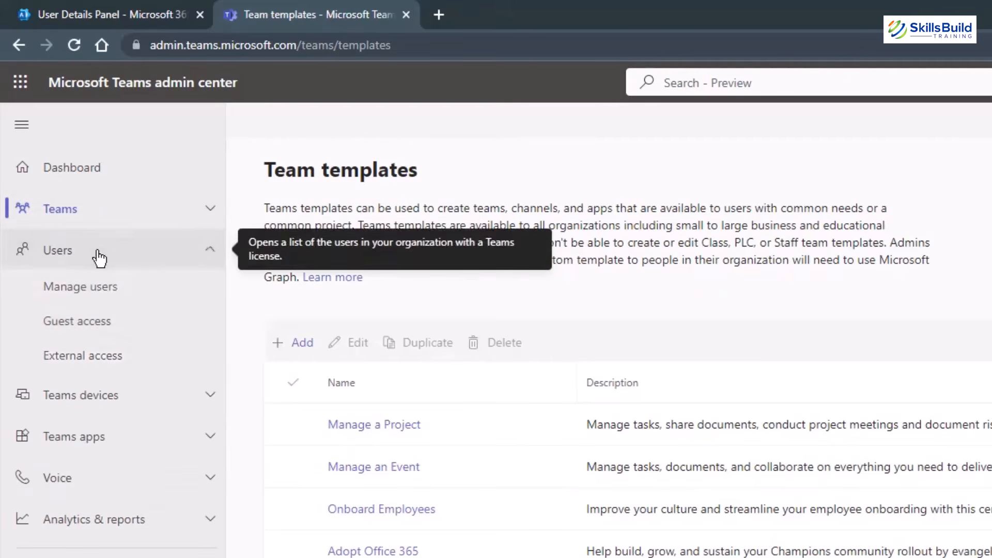
{"action": "left_click", "coordinate": [103, 287]}
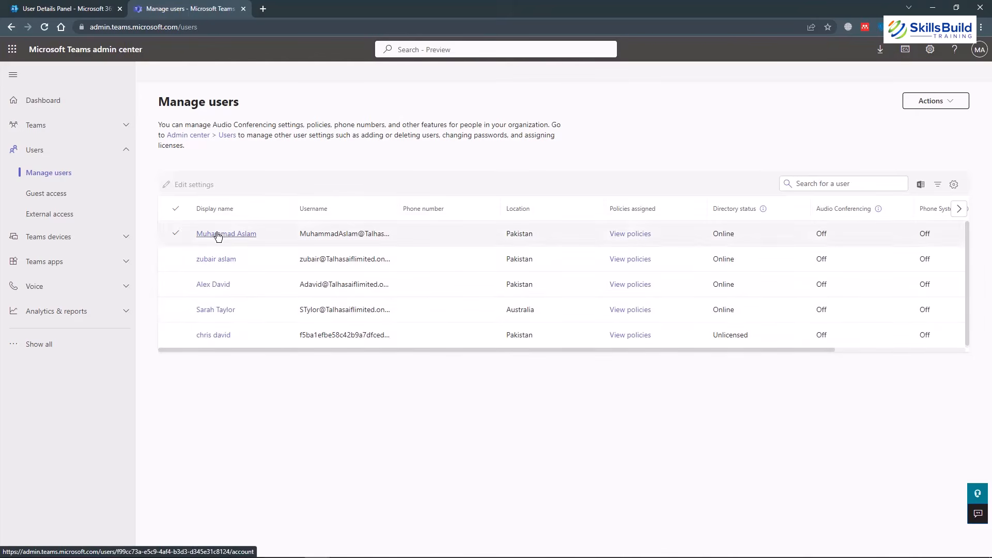
{"action": "left_click", "coordinate": [212, 316]}
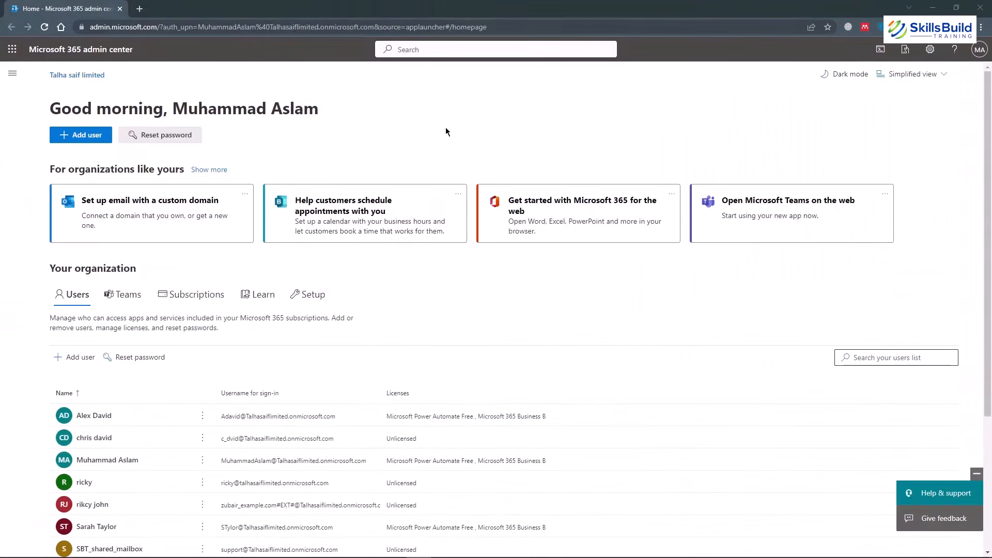
Launch the Azure Active Directory (Entra) admin center from the Admin centers menu.
{"action": "left_click", "coordinate": [13, 75]}
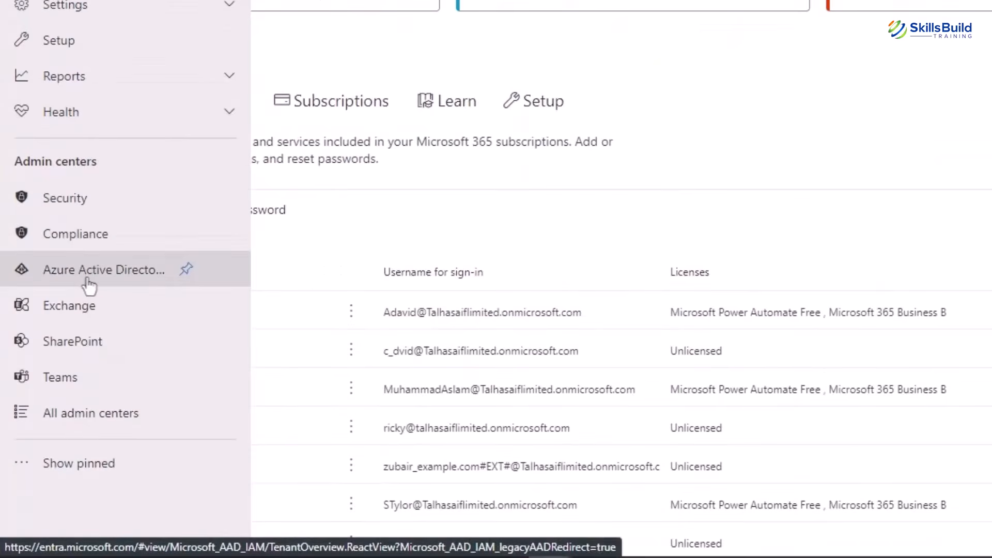
{"action": "left_click", "coordinate": [89, 283]}
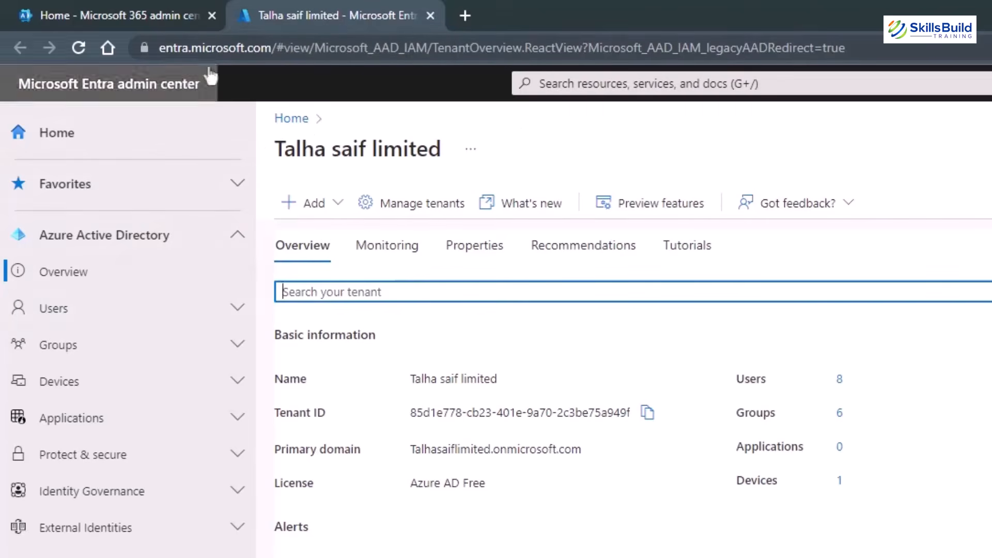
Return to the Entra tenant overview and look over the Add options without choosing one.
{"action": "left_click", "coordinate": [116, 16]}
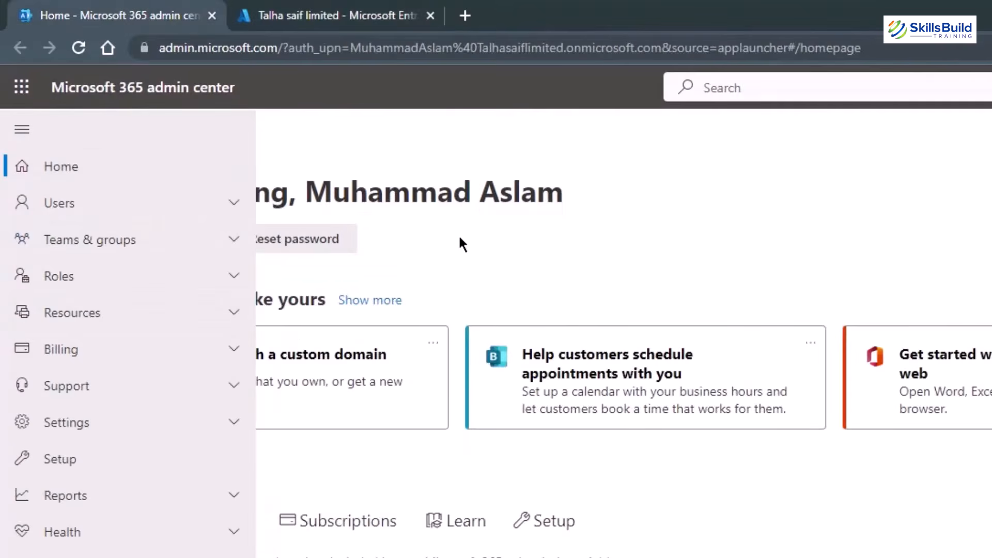
{"action": "left_click", "coordinate": [342, 17]}
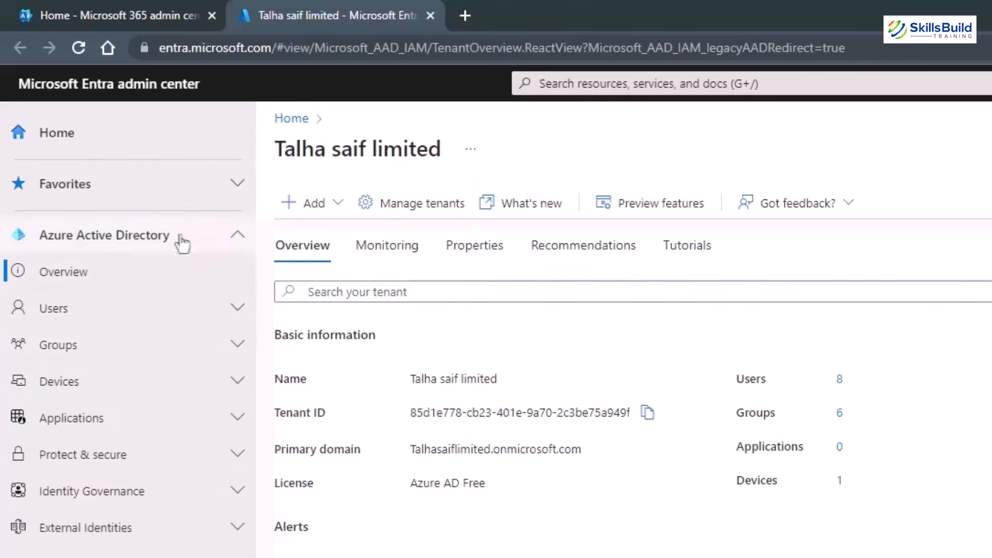
{"action": "left_click", "coordinate": [310, 213]}
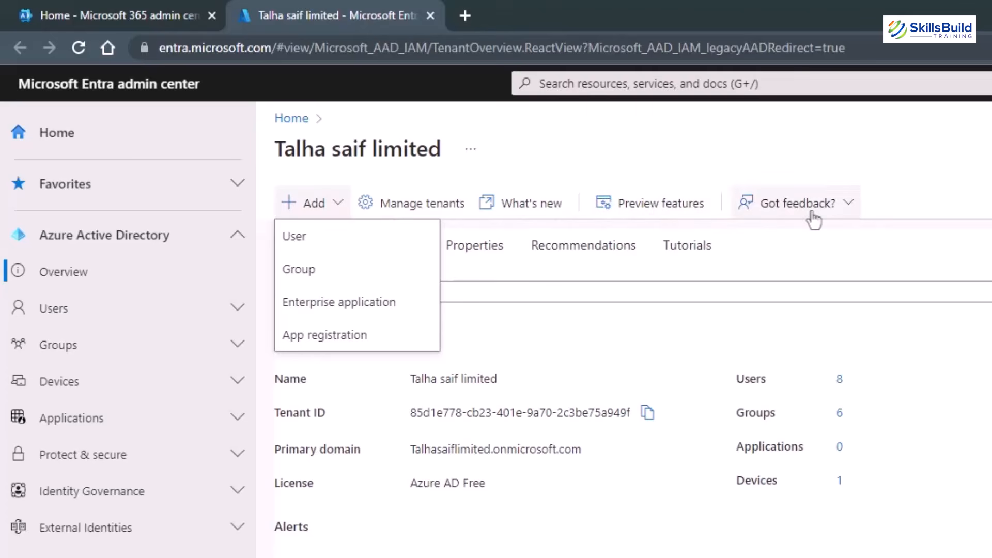
{"action": "left_click", "coordinate": [783, 370]}
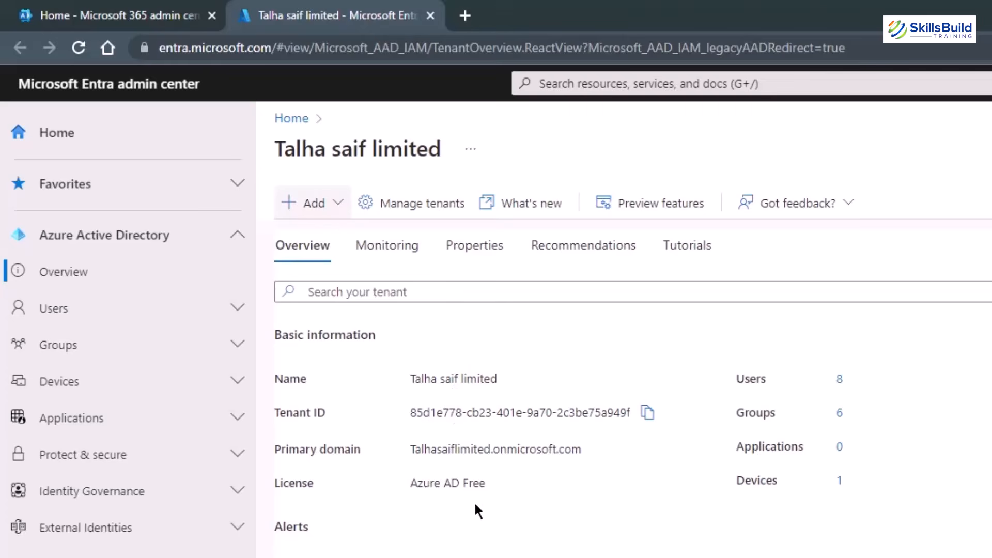
{"action": "scroll", "coordinate": [454, 522], "scroll_direction": "down", "scroll_amount": 3}
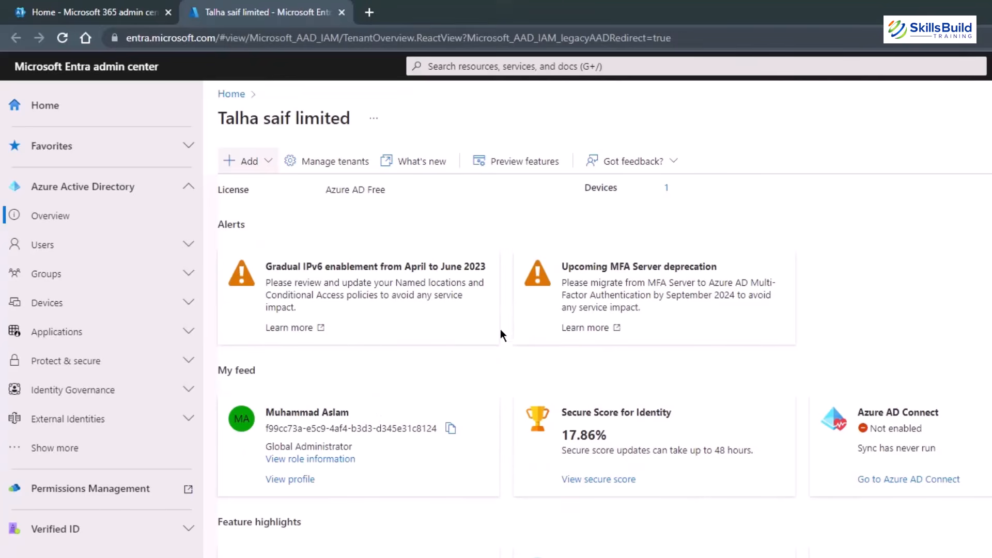
{"action": "scroll", "coordinate": [498, 324], "scroll_direction": "up", "scroll_amount": 3}
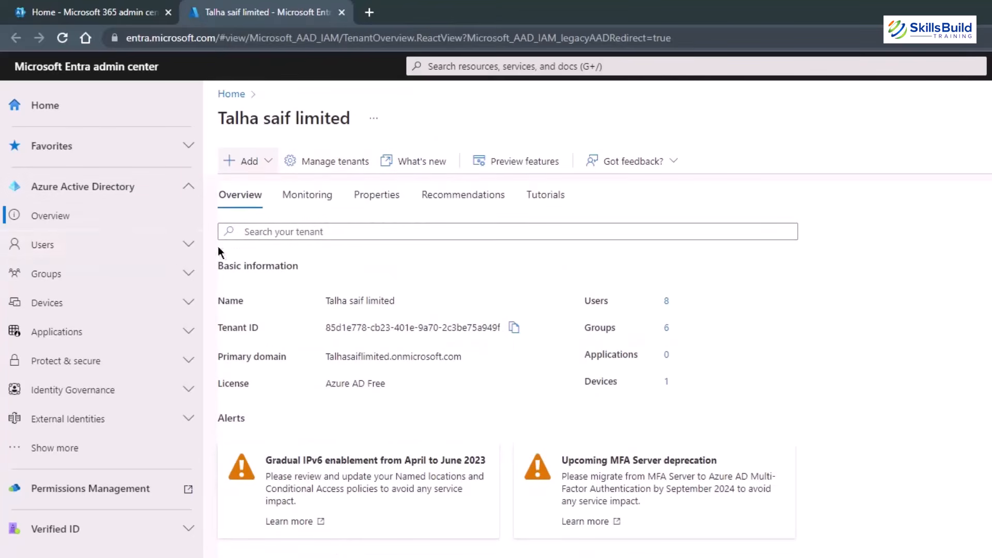
Expand the directory's Users section in Entra and open All users.
{"action": "left_click", "coordinate": [186, 248]}
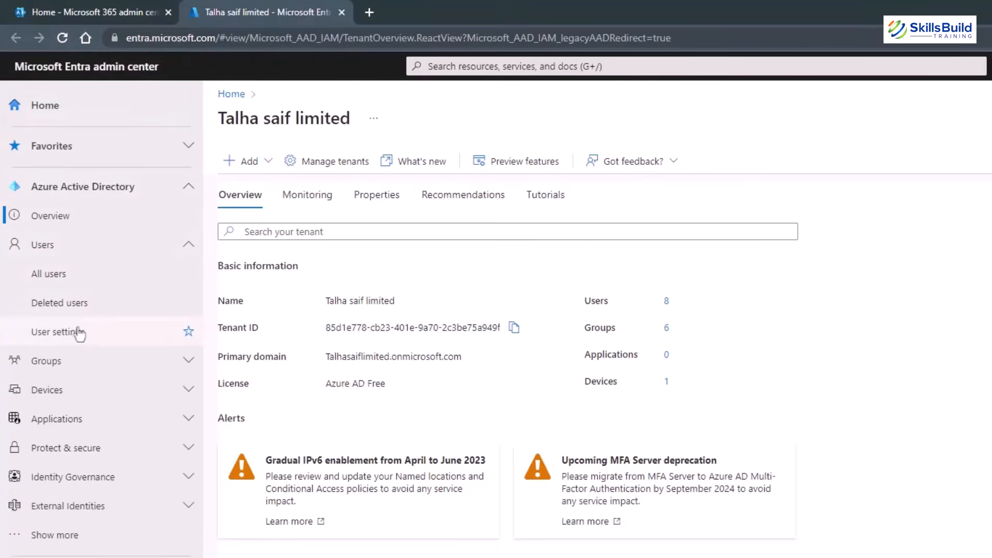
{"action": "left_click", "coordinate": [109, 10]}
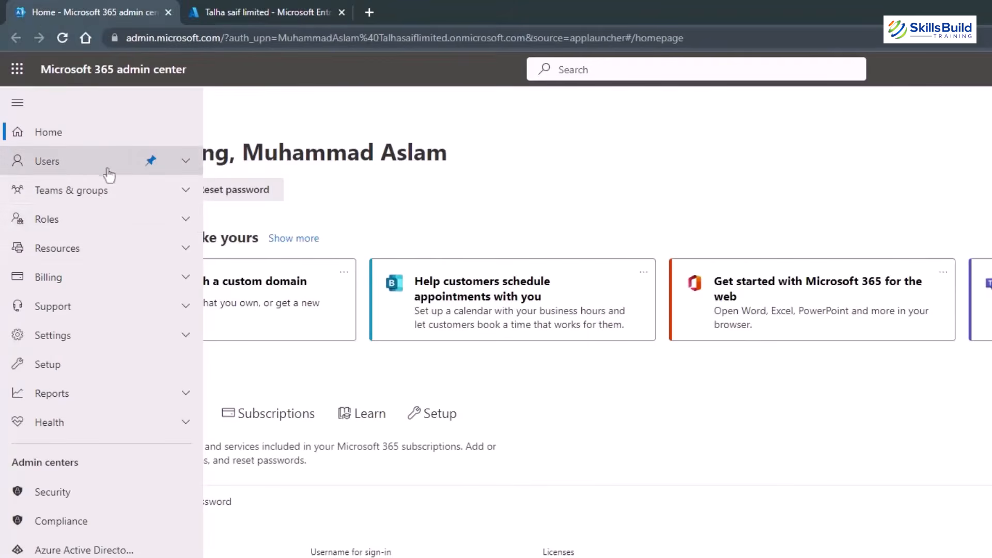
{"action": "left_click", "coordinate": [184, 167]}
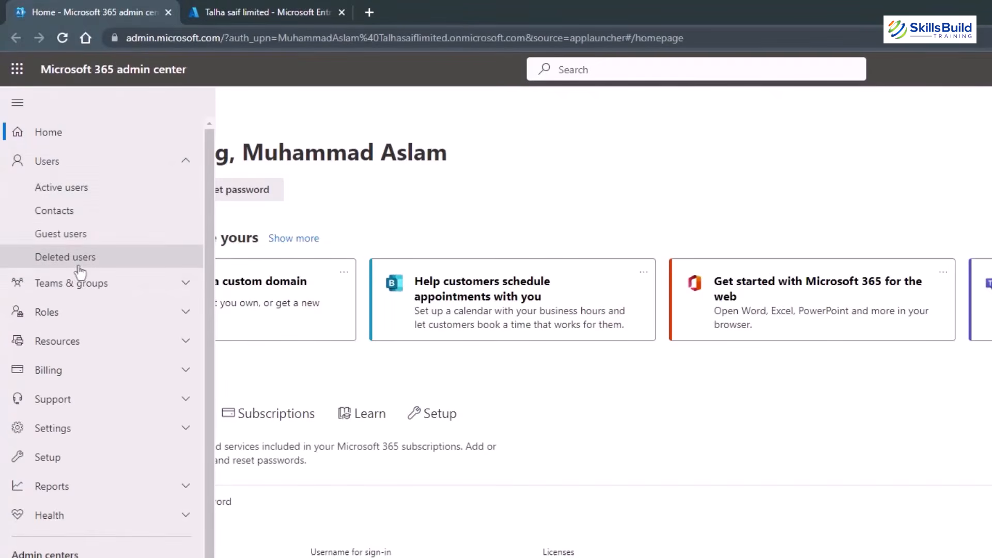
{"action": "left_click", "coordinate": [245, 8]}
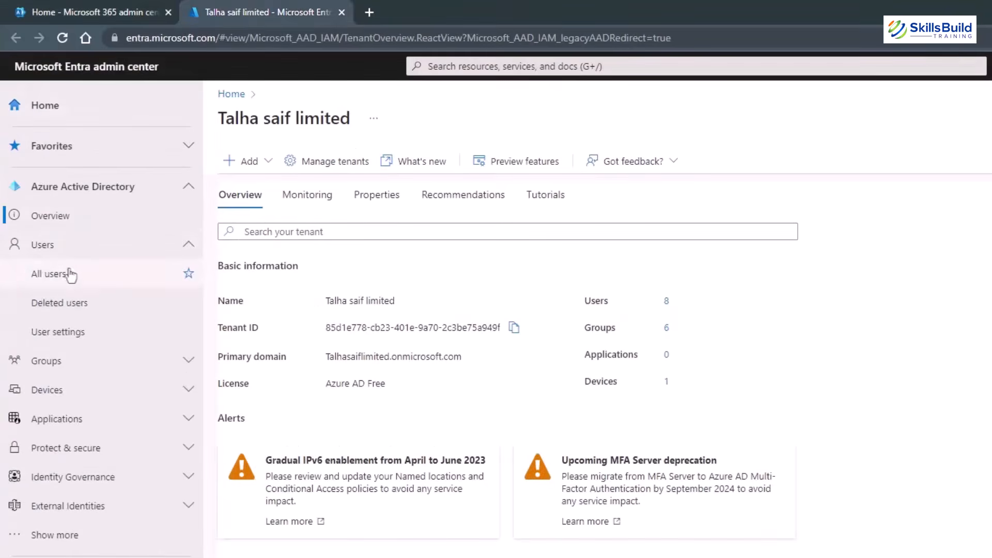
{"action": "left_click", "coordinate": [41, 245]}
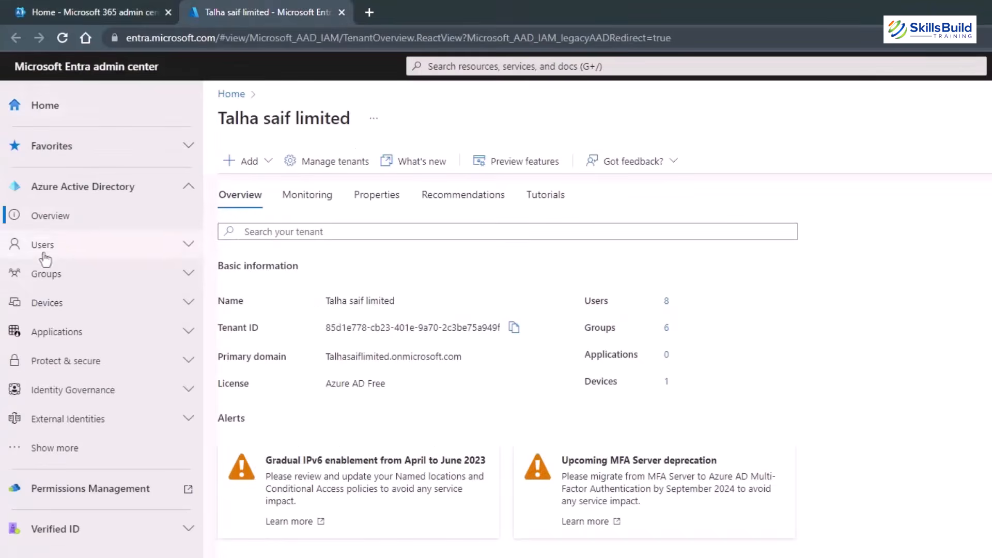
{"action": "left_click", "coordinate": [45, 249]}
{"action": "left_click", "coordinate": [47, 280]}
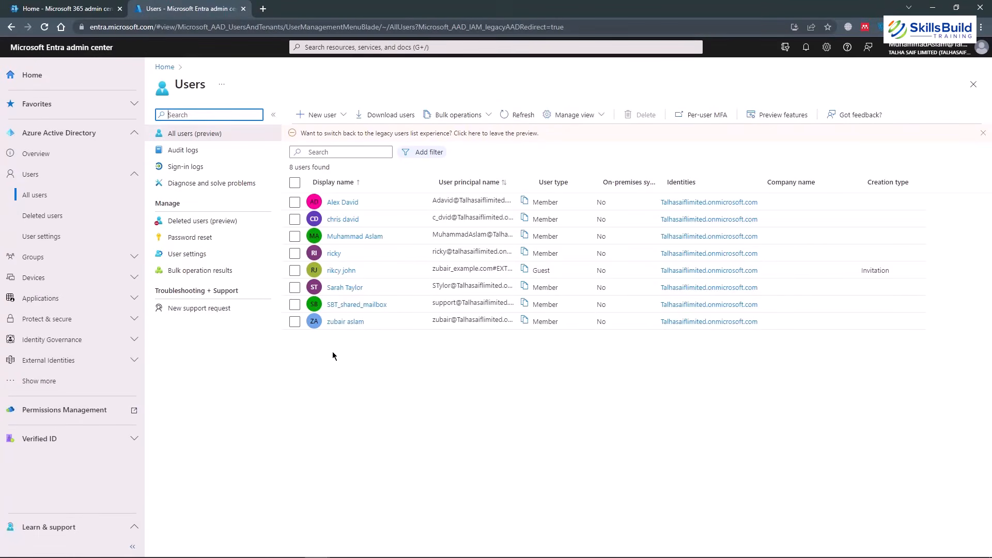
Compare the Microsoft 365 Active users list with the Entra All users list of eight users.
{"action": "left_click", "coordinate": [99, 7]}
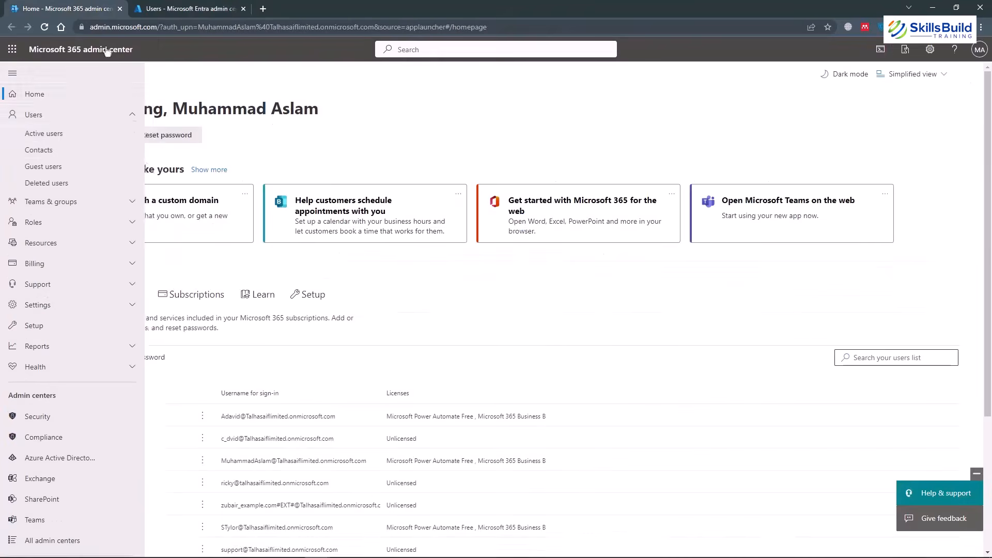
{"action": "left_click", "coordinate": [51, 135]}
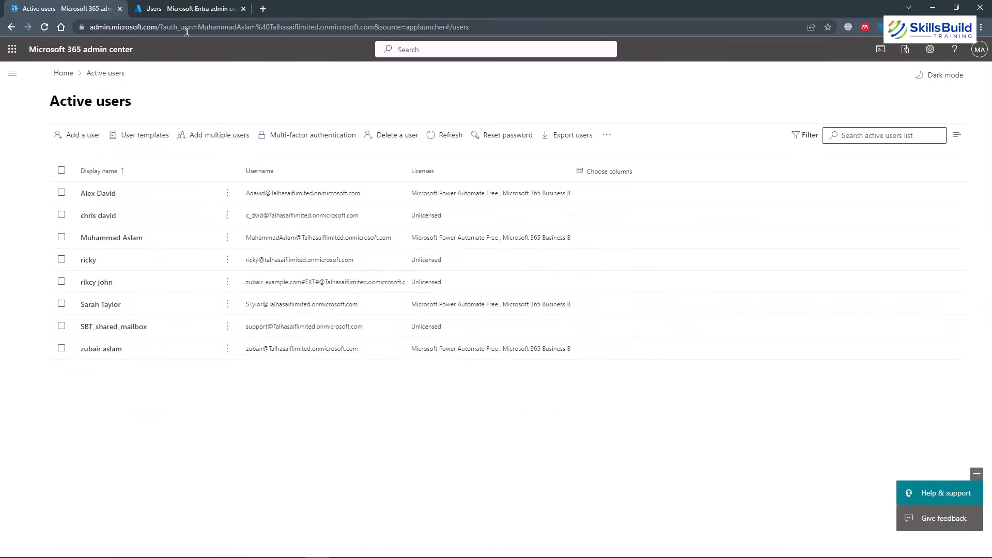
{"action": "left_click", "coordinate": [179, 9]}
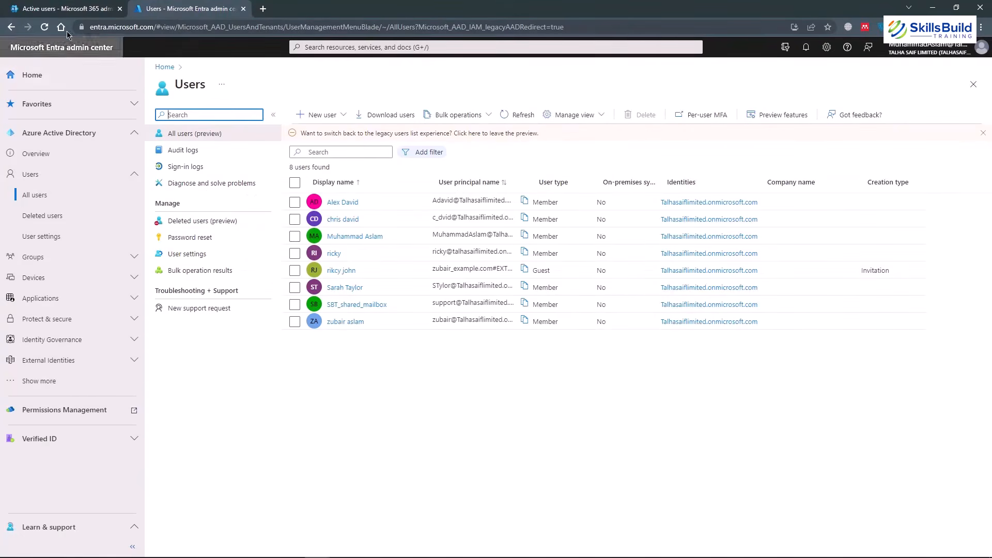
{"action": "left_click", "coordinate": [60, 4]}
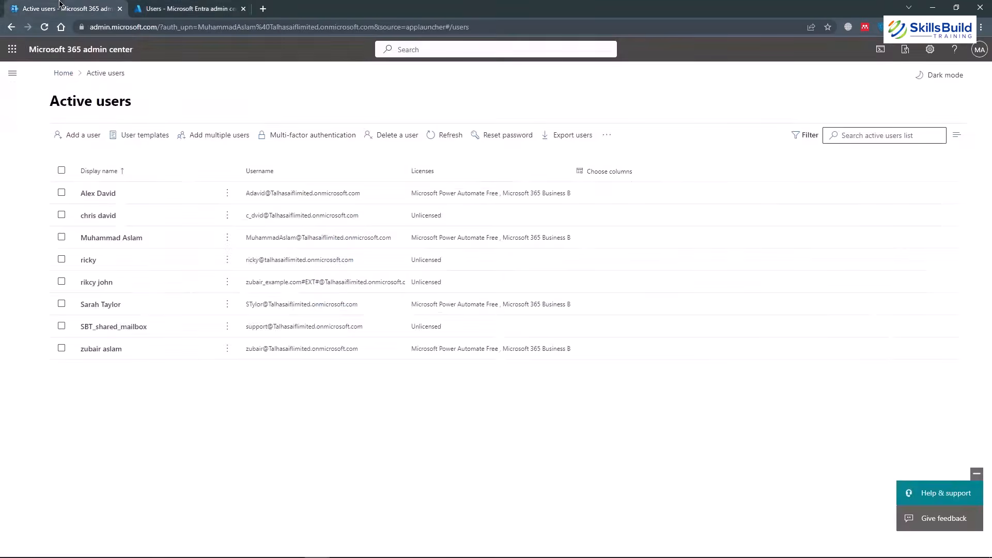
{"action": "left_click", "coordinate": [201, 8]}
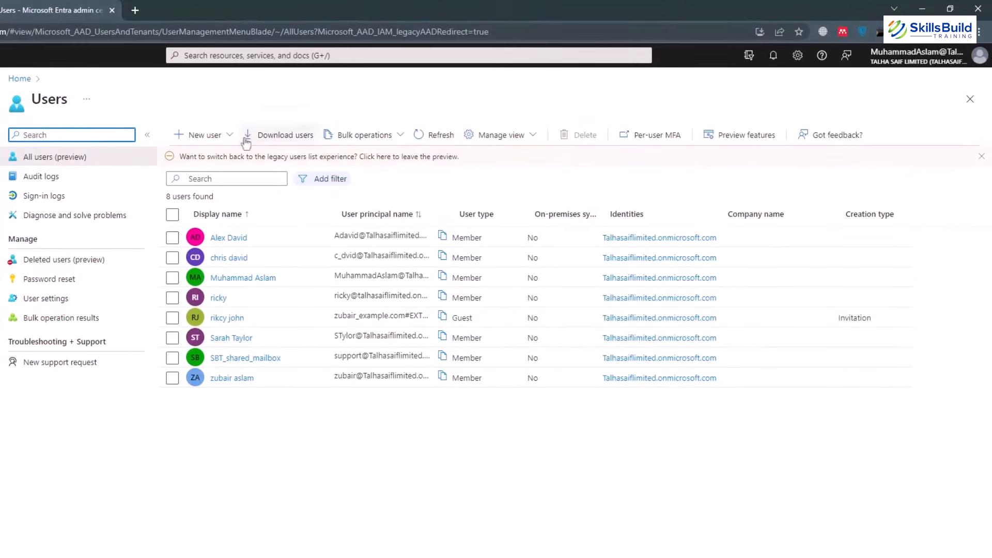
Open the sixth listed user's profile and choose Edit properties.
{"action": "left_click", "coordinate": [231, 338]}
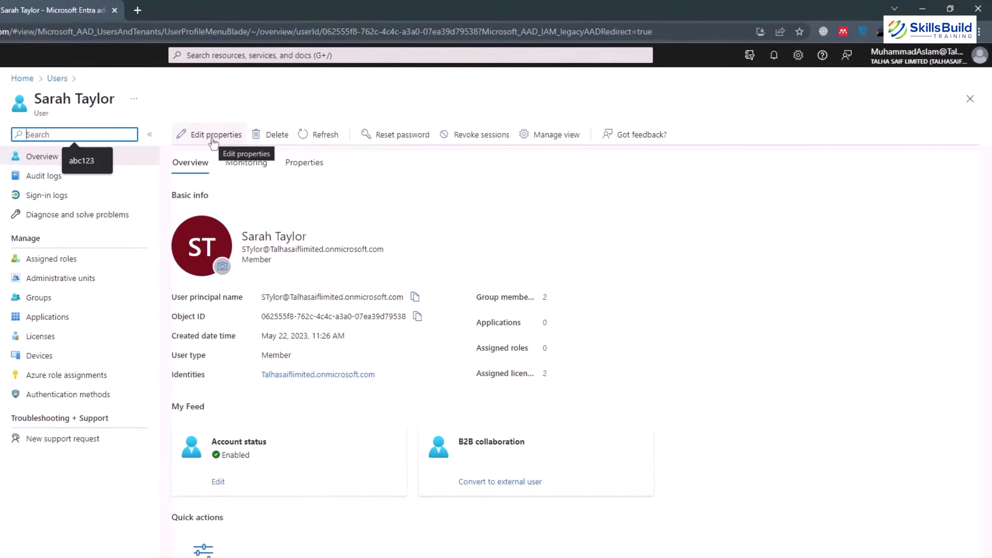
{"action": "left_click", "coordinate": [212, 139]}
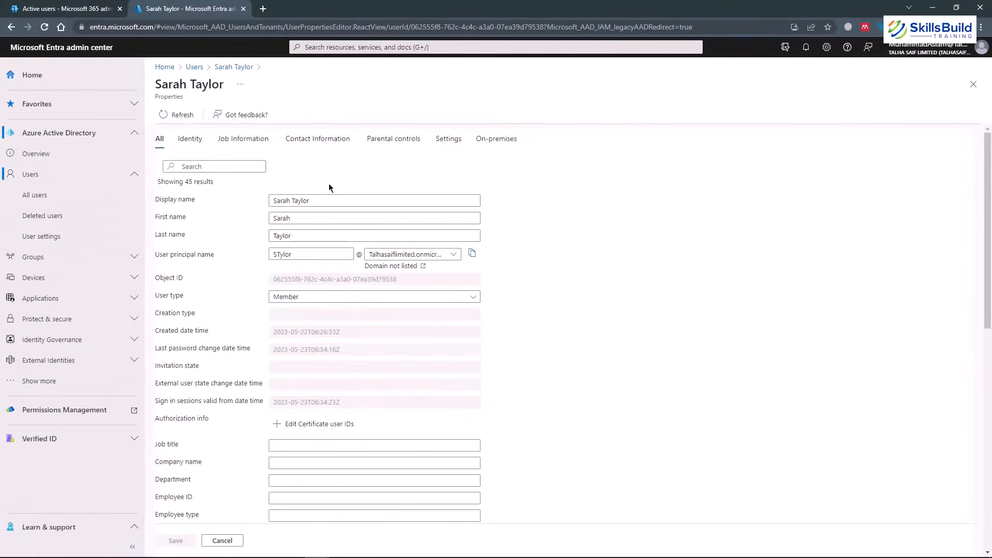
{"action": "left_click", "coordinate": [75, 8]}
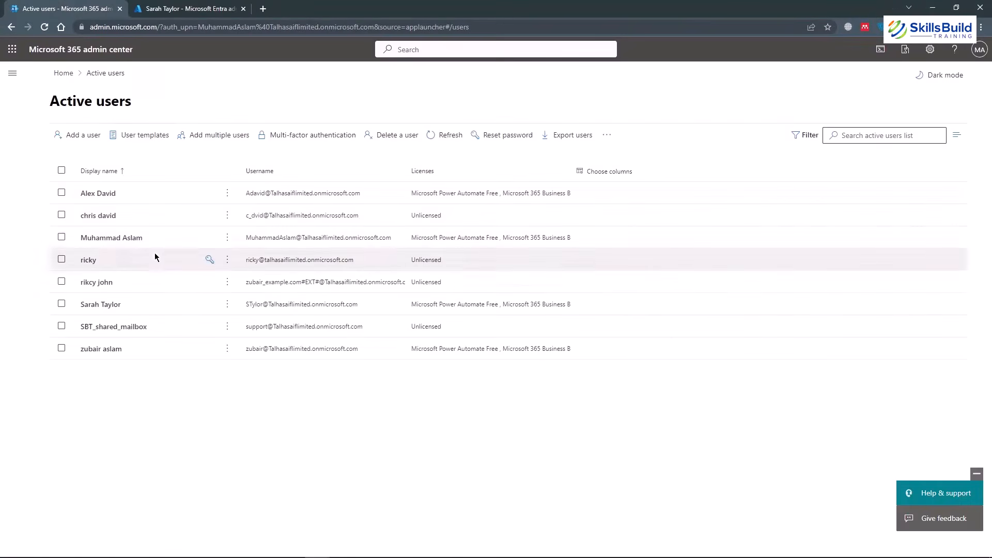
{"action": "left_click", "coordinate": [161, 7]}
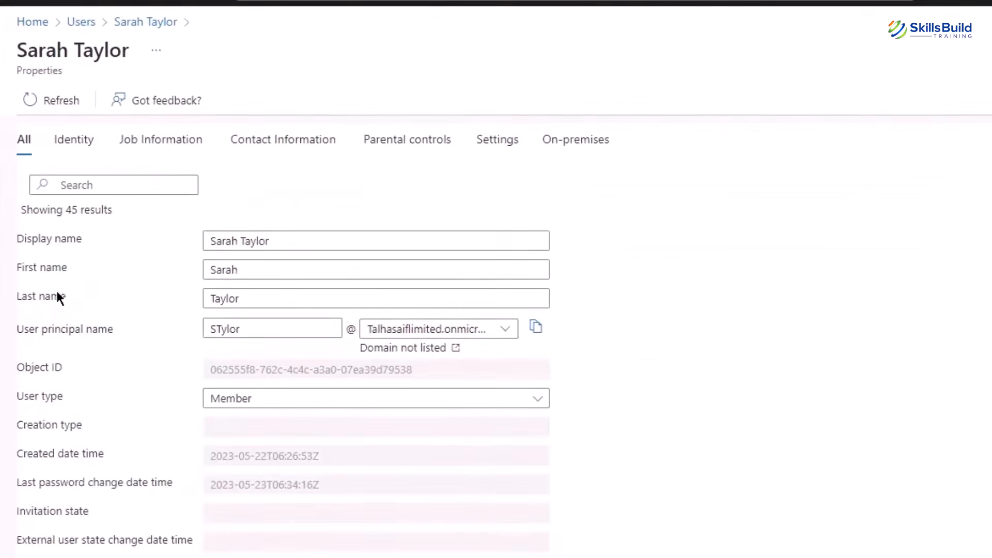
Keep the user type as Member and scroll down to the job information fields.
{"action": "left_click", "coordinate": [309, 300]}
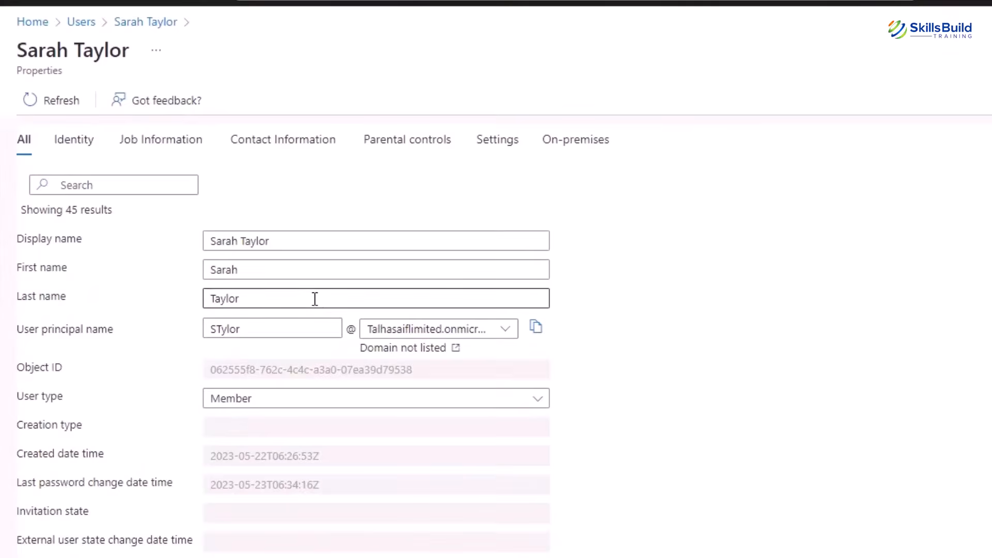
{"action": "left_click", "coordinate": [537, 409]}
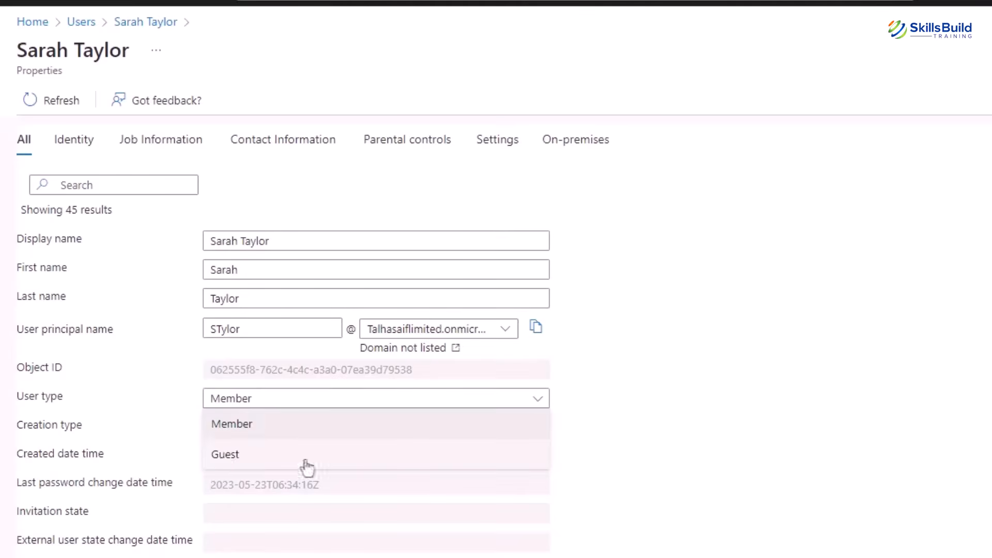
{"action": "left_click", "coordinate": [740, 454]}
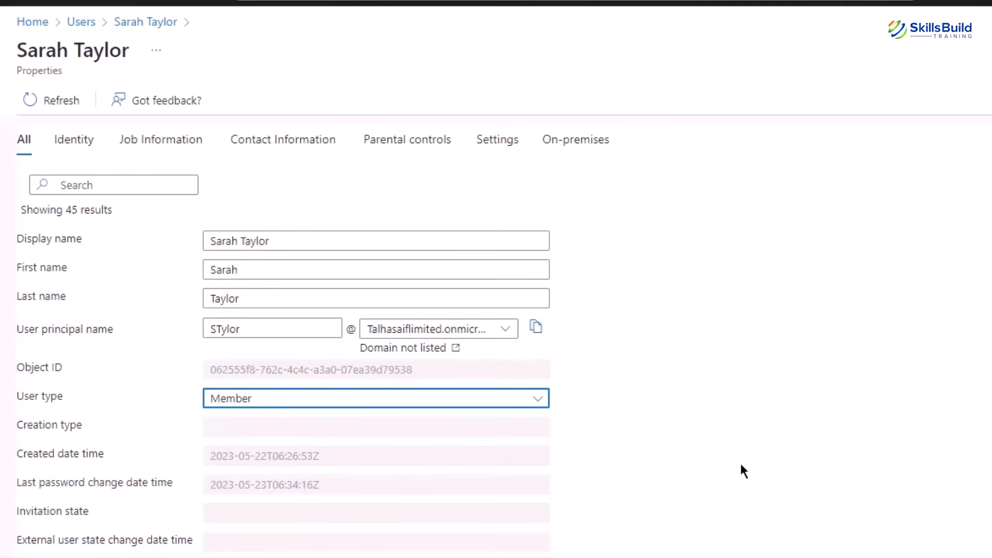
{"action": "scroll", "coordinate": [741, 465], "scroll_direction": "down", "scroll_amount": 5}
{"action": "scroll", "coordinate": [274, 239], "scroll_direction": "down", "scroll_amount": 5}
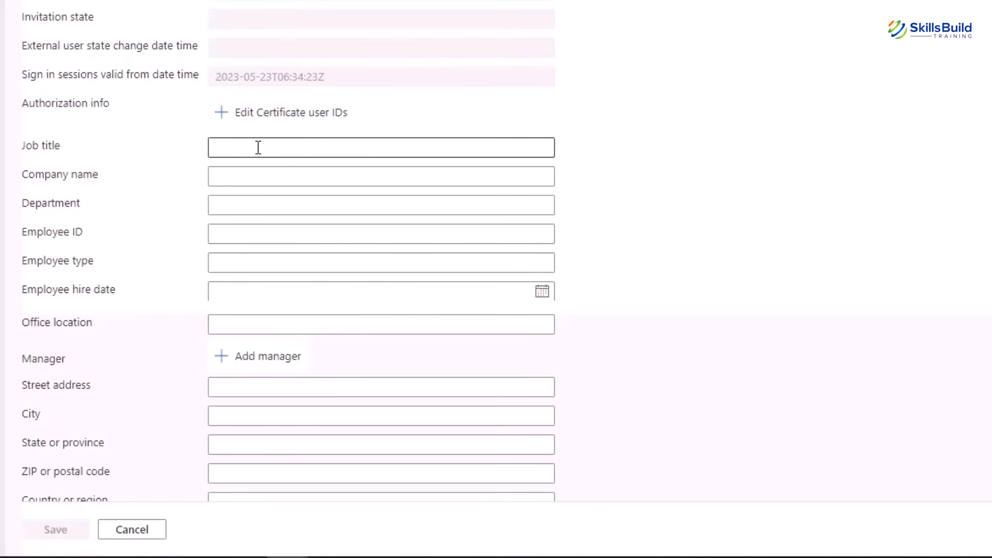
{"action": "left_click", "coordinate": [291, 147]}
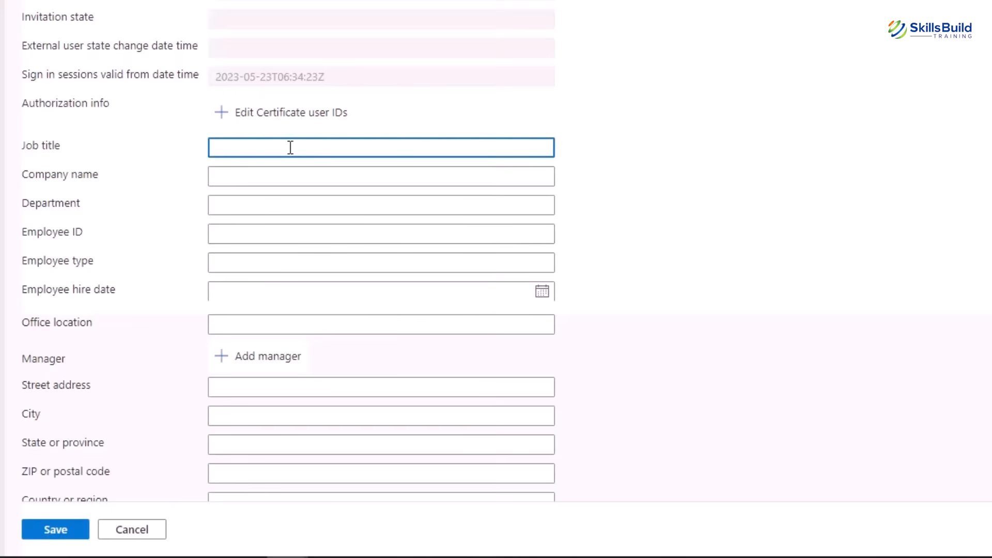
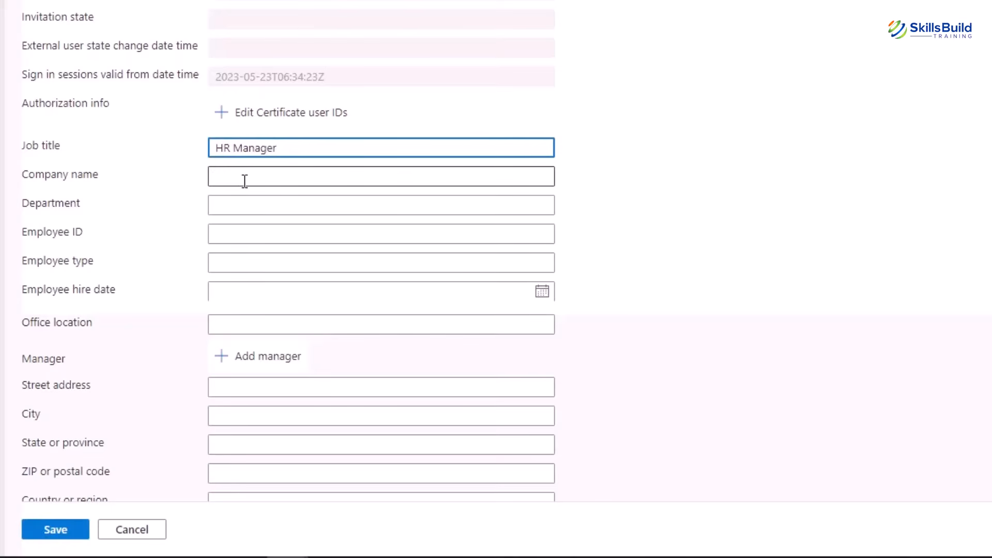
{"action": "left_click", "coordinate": [239, 199]}
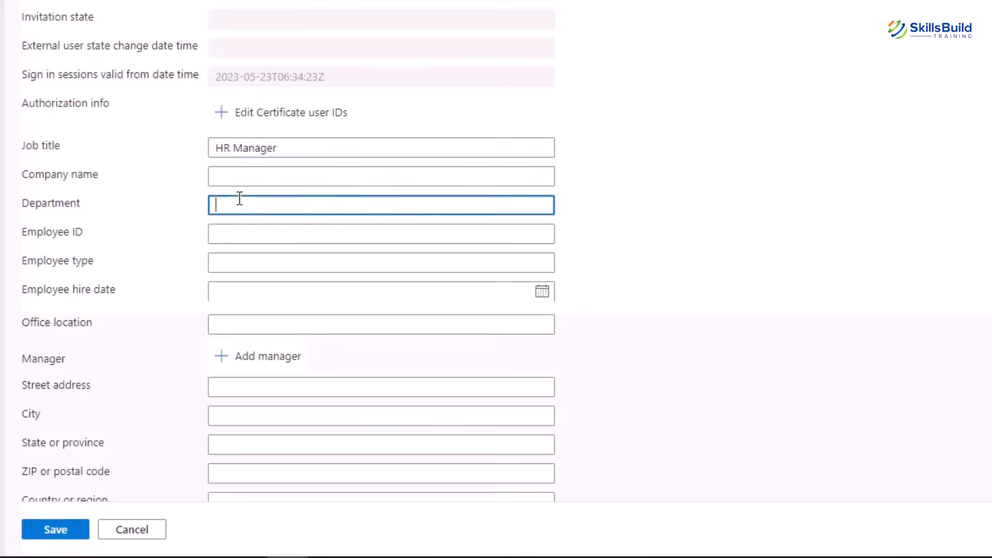
{"action": "type", "text": "HR"}
{"action": "left_click", "coordinate": [276, 226]}
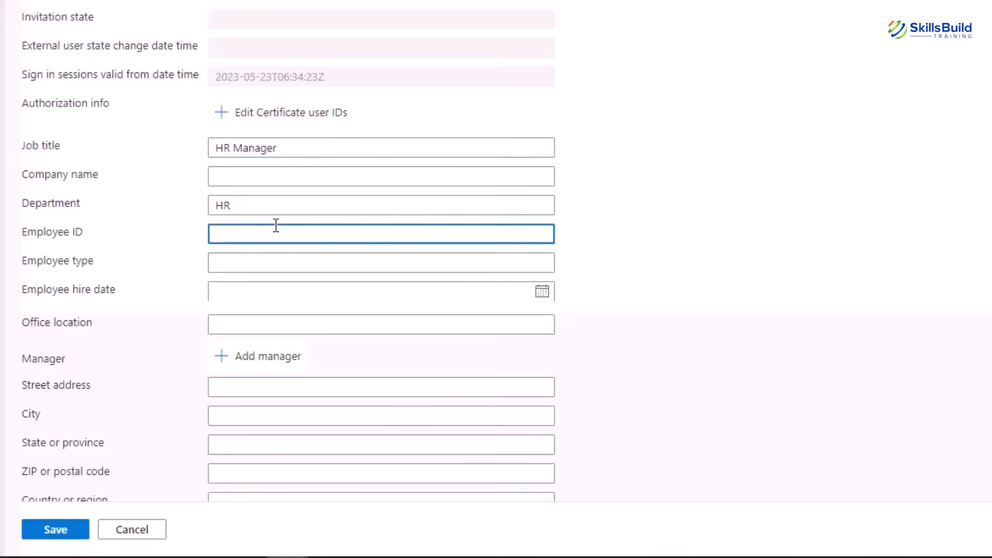
{"action": "type", "text": "023"}
{"action": "left_click", "coordinate": [236, 254]}
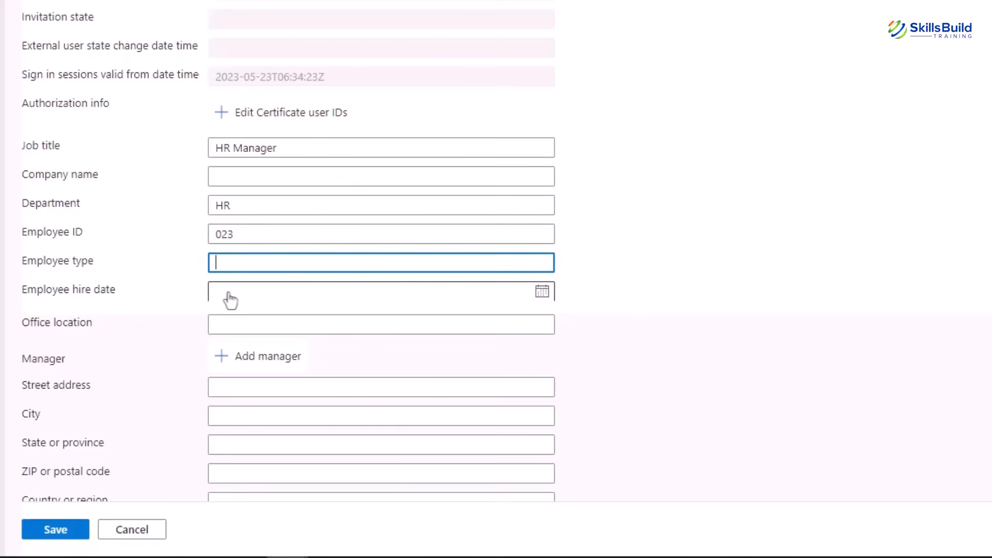
{"action": "left_click", "coordinate": [542, 299]}
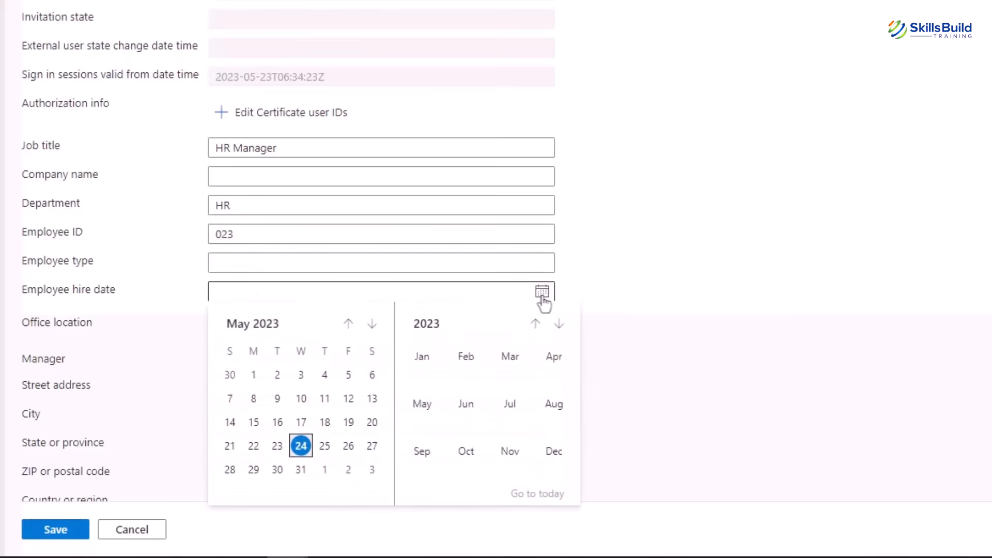
{"action": "left_click", "coordinate": [757, 272]}
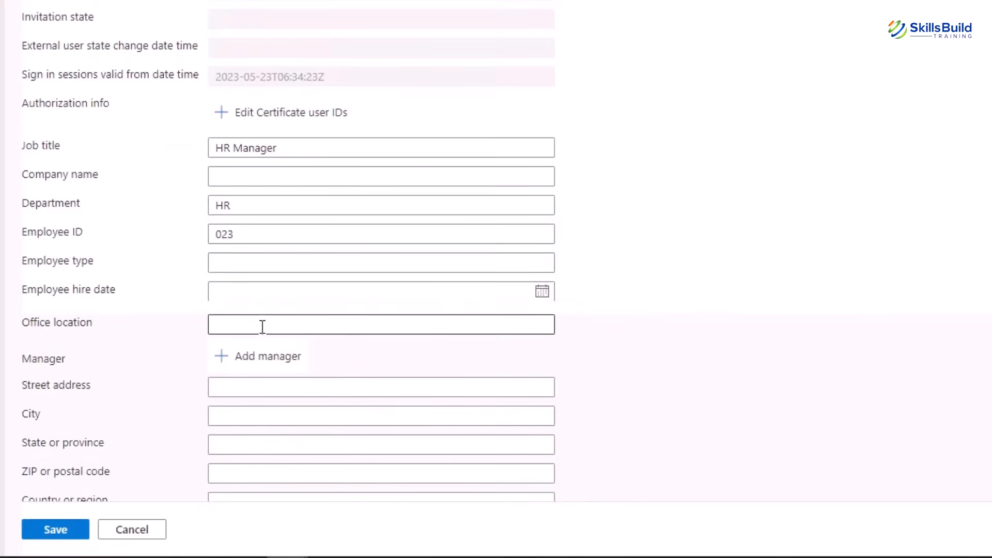
{"action": "scroll", "coordinate": [753, 152], "scroll_direction": "down", "scroll_amount": 5}
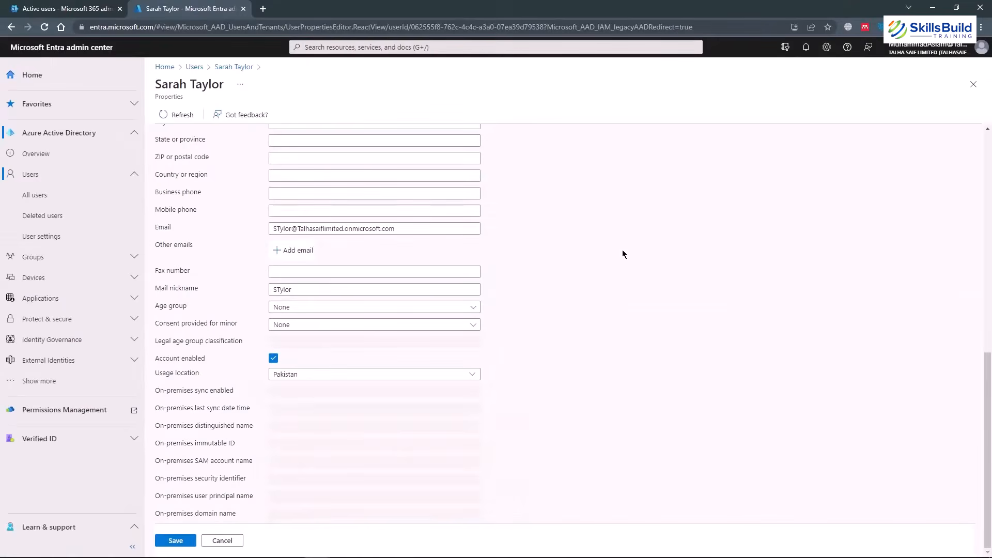
{"action": "scroll", "coordinate": [623, 253], "scroll_direction": "up", "scroll_amount": 3}
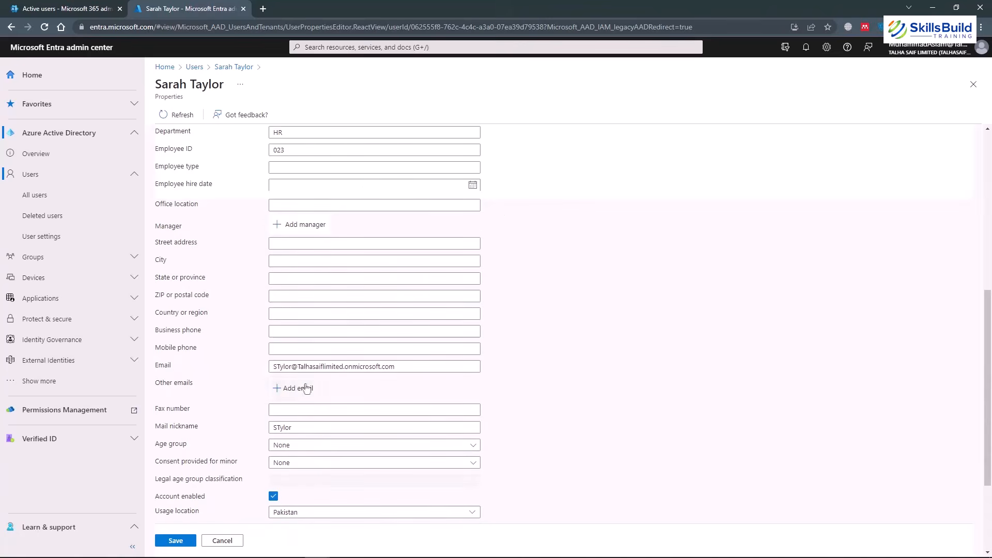
Assign the signed-in admin account as the user's manager.
{"action": "left_click", "coordinate": [301, 228]}
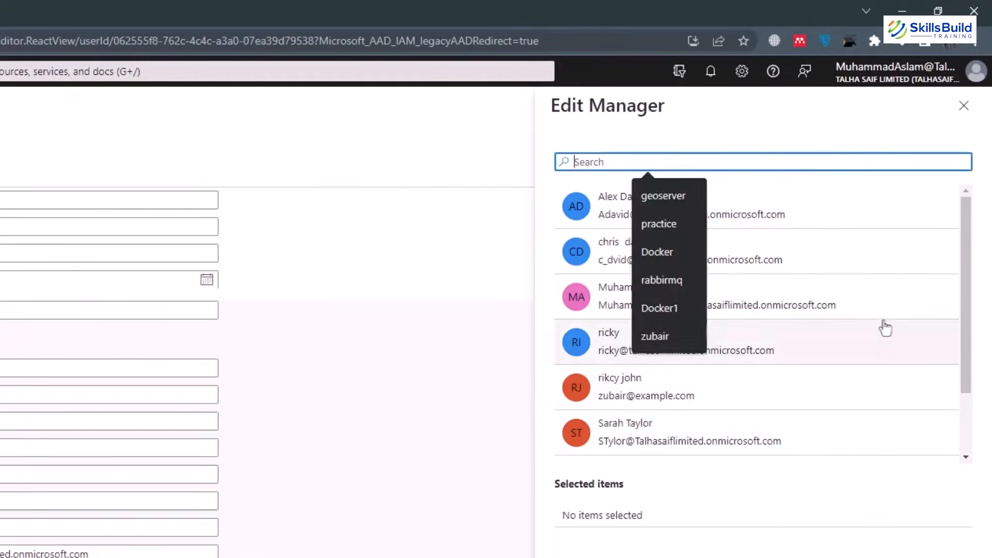
{"action": "left_click", "coordinate": [756, 133]}
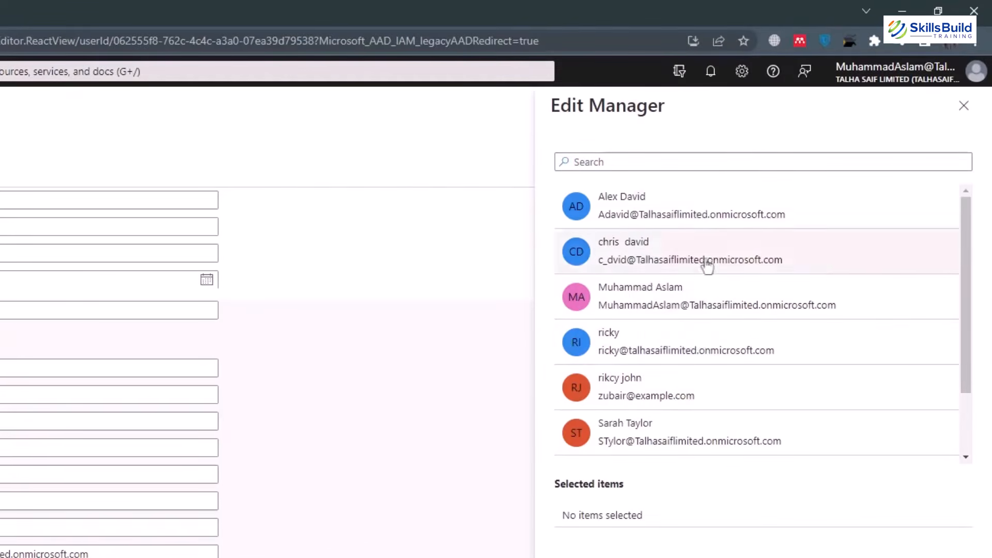
{"action": "left_click", "coordinate": [649, 305]}
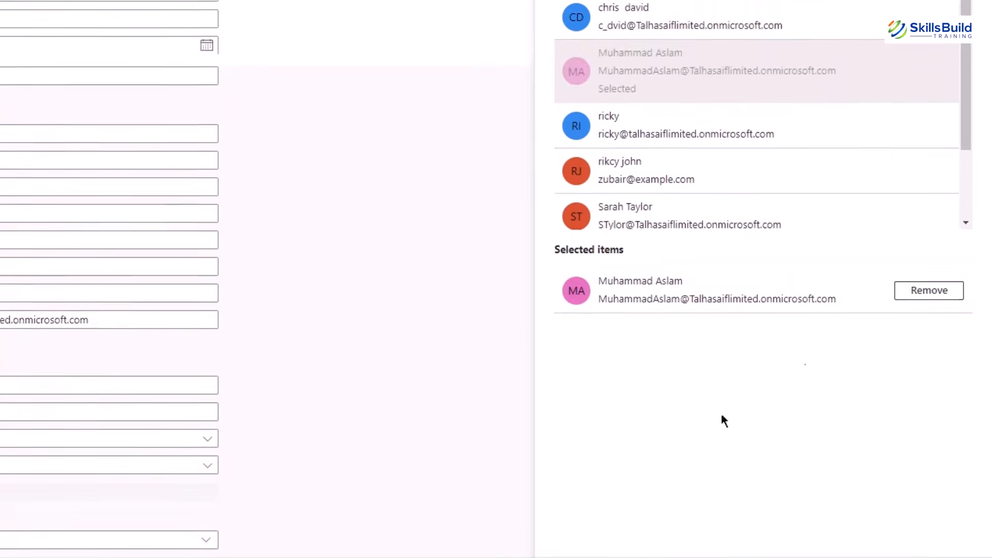
{"action": "left_click", "coordinate": [568, 533]}
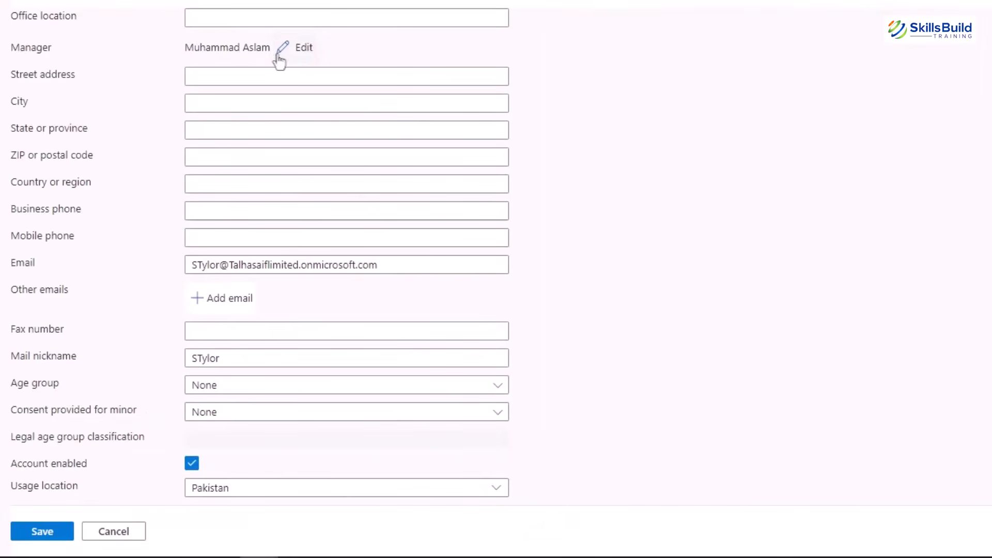
{"action": "left_click", "coordinate": [206, 76]}
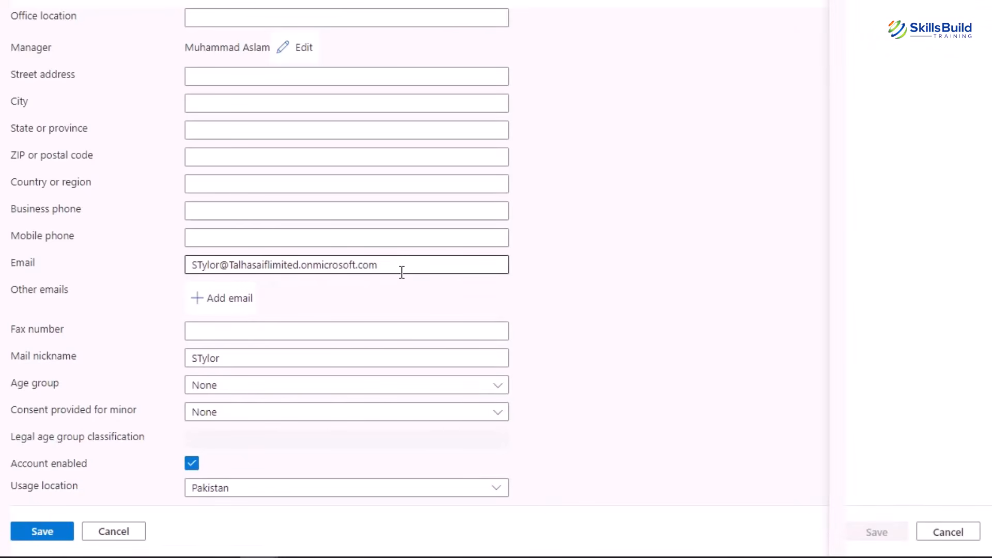
Add HR_Manager at the organisation's onmicrosoft.com domain under Other emails and save it.
{"action": "left_click", "coordinate": [227, 298]}
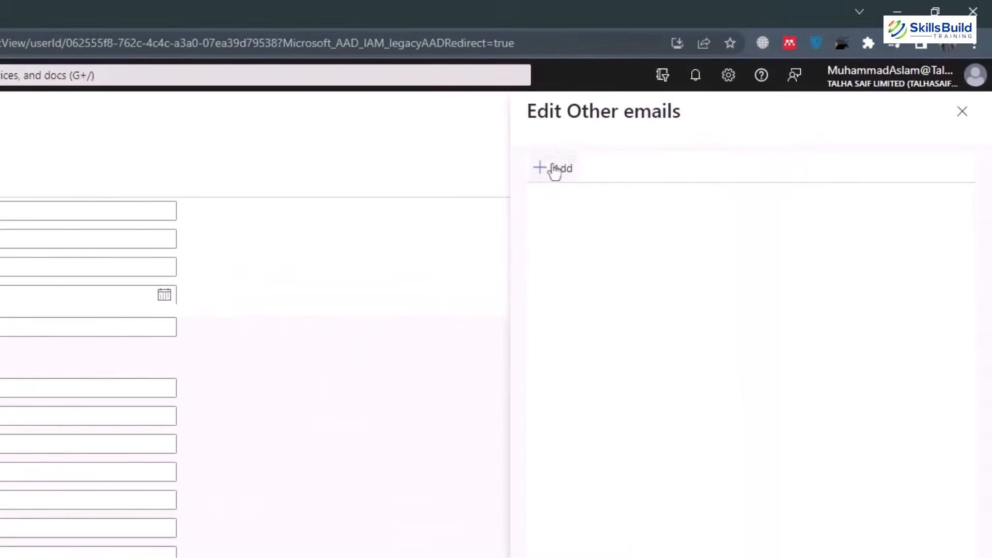
{"action": "left_click", "coordinate": [554, 169]}
{"action": "left_click", "coordinate": [553, 169]}
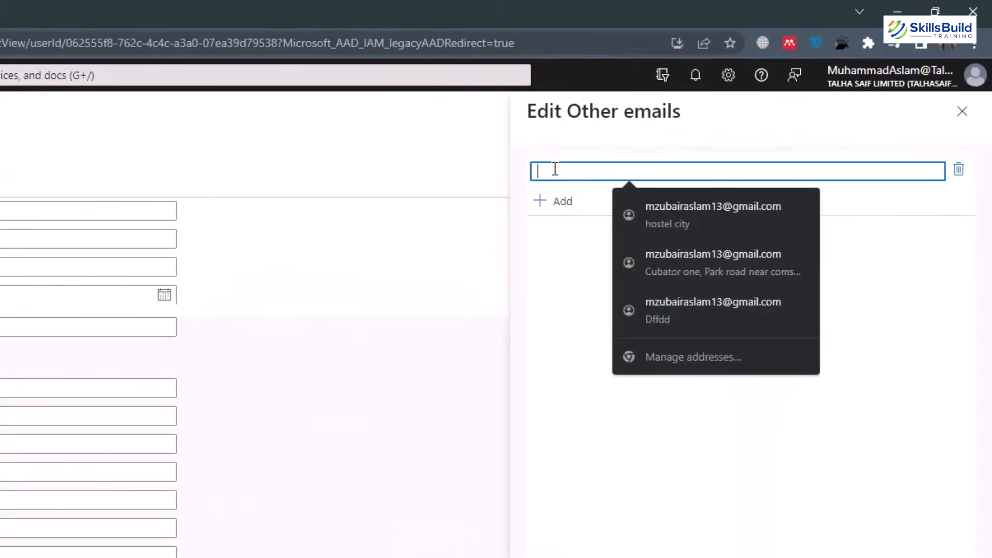
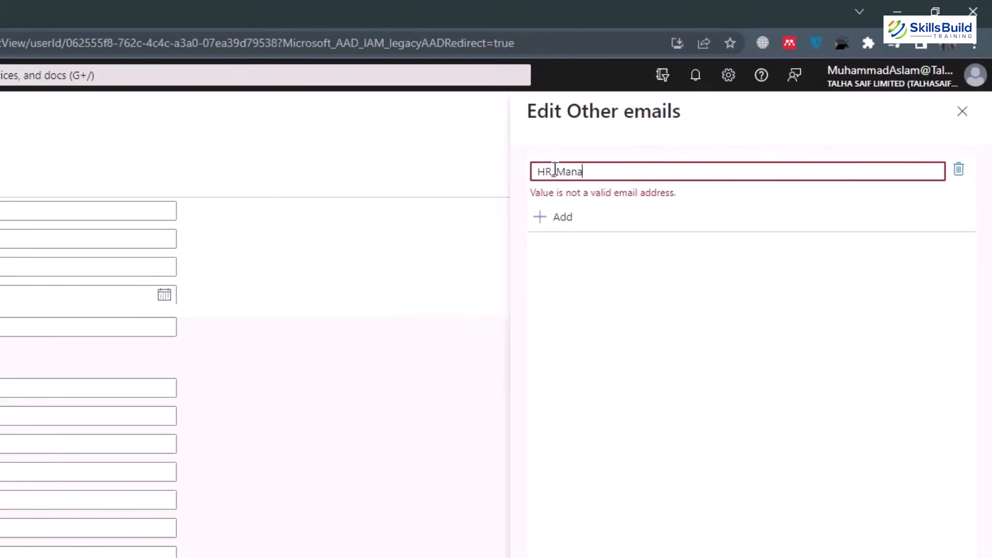
{"action": "key", "text": "Tab"}
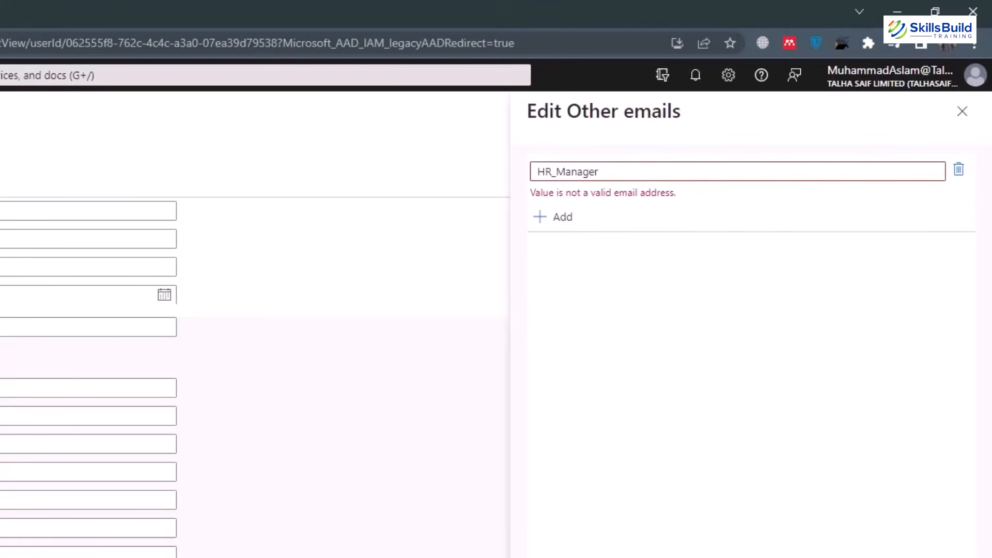
{"action": "left_click", "coordinate": [642, 170]}
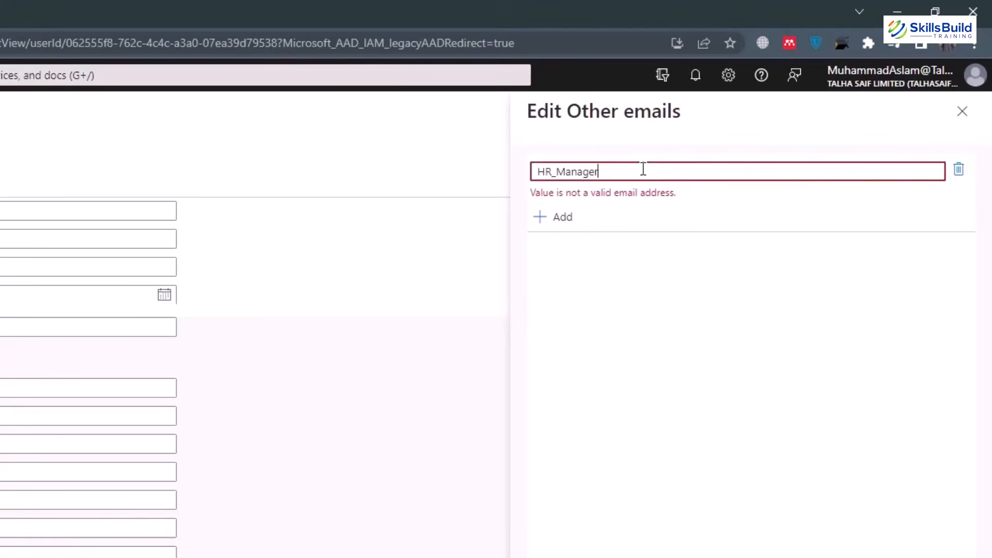
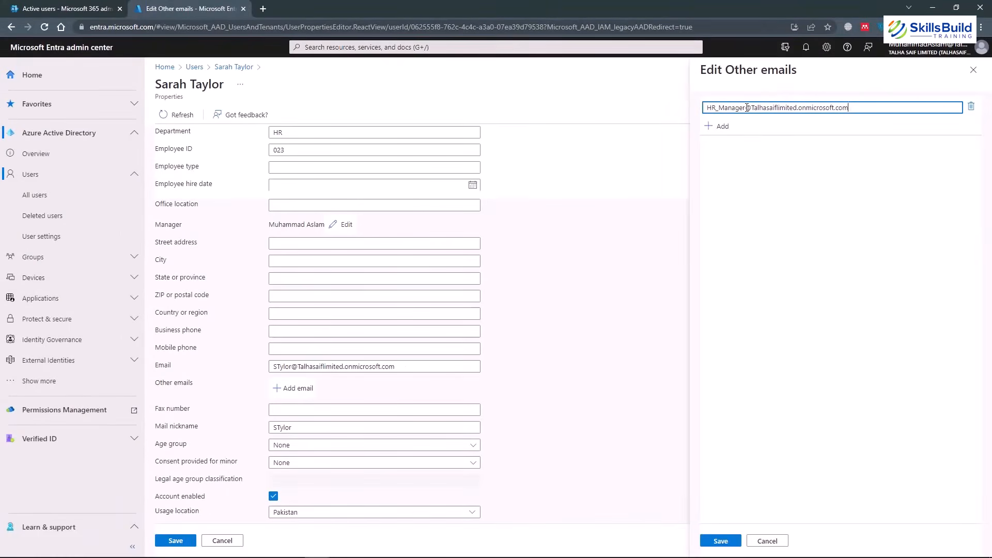
{"action": "left_click", "coordinate": [721, 542]}
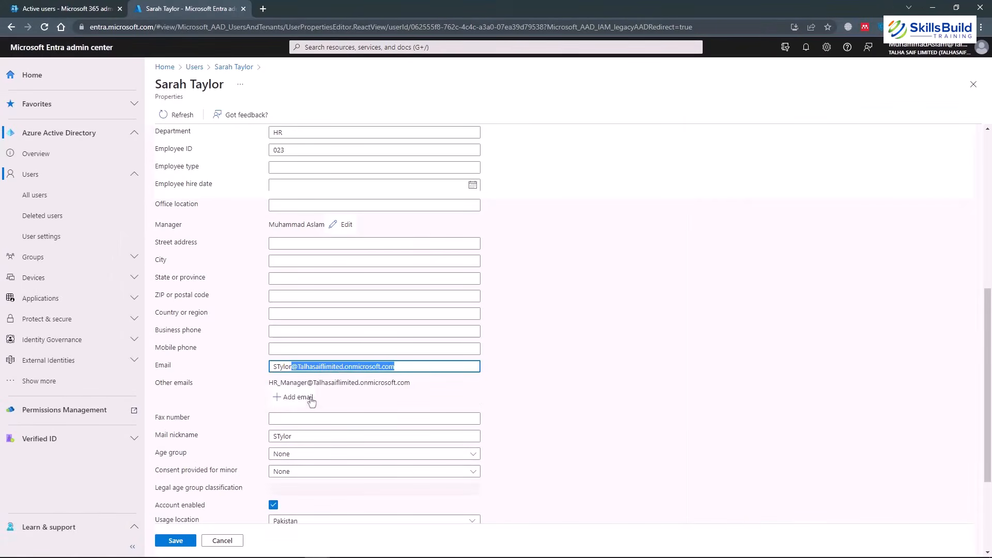
Choose Adult as the user's age group and save the edited properties.
{"action": "left_click", "coordinate": [573, 349]}
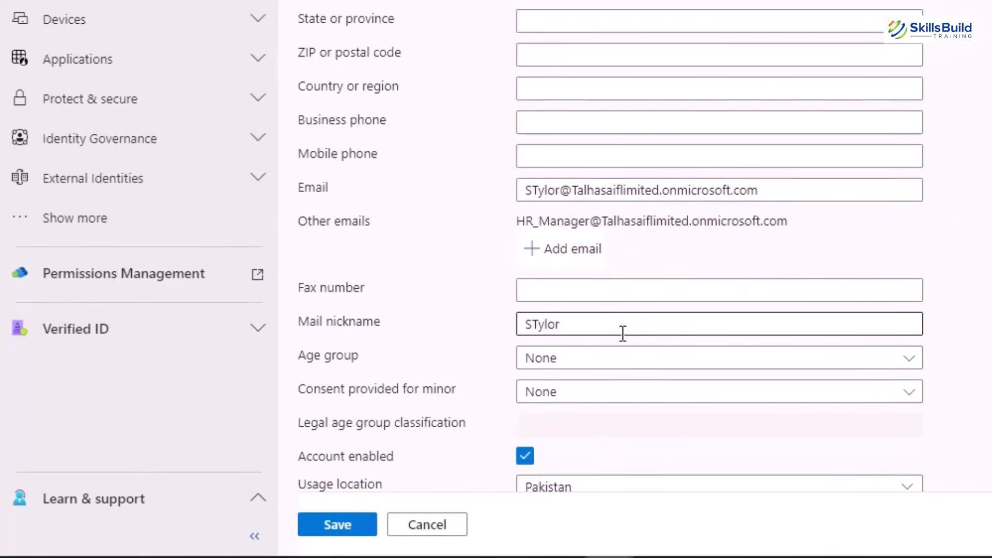
{"action": "left_click", "coordinate": [632, 329]}
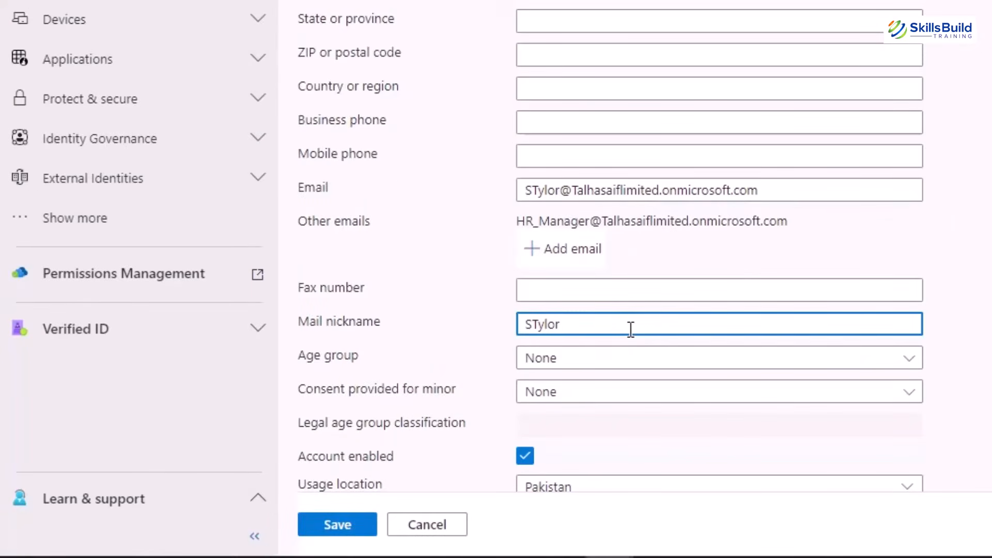
{"action": "left_click", "coordinate": [596, 364]}
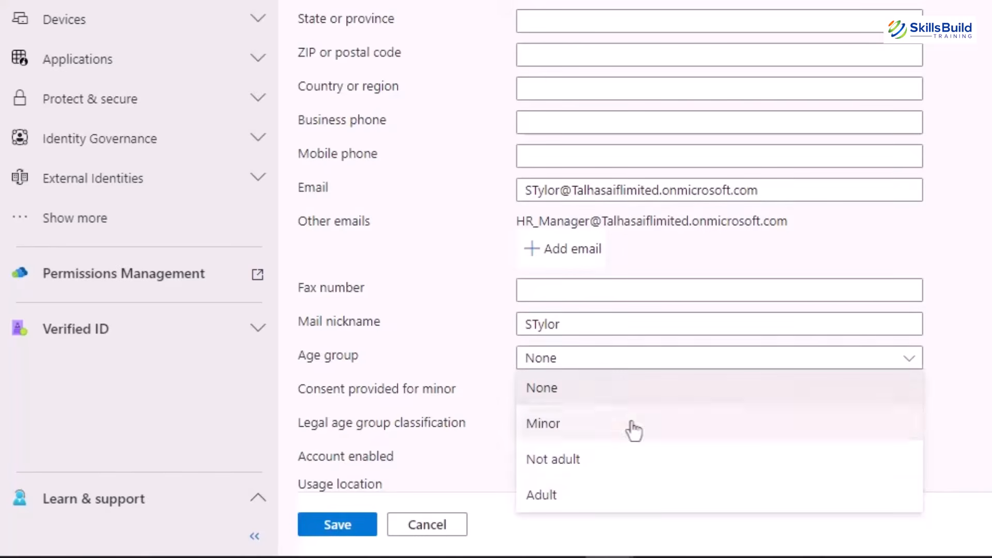
{"action": "scroll", "coordinate": [773, 341], "scroll_direction": "down", "scroll_amount": 5}
{"action": "left_click", "coordinate": [626, 98]}
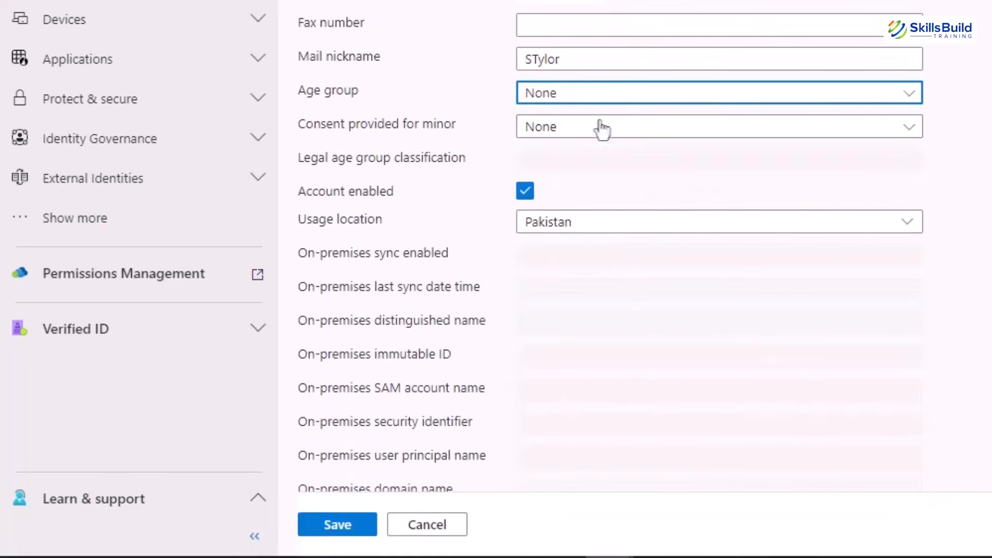
{"action": "left_click", "coordinate": [551, 232]}
{"action": "scroll", "coordinate": [788, 100], "scroll_direction": "down", "scroll_amount": 1}
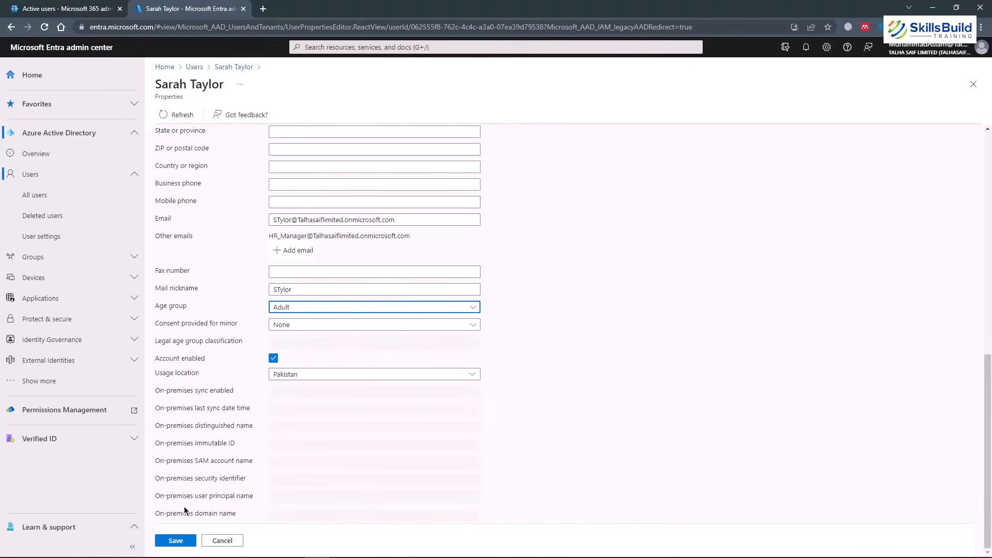
{"action": "left_click", "coordinate": [176, 541]}
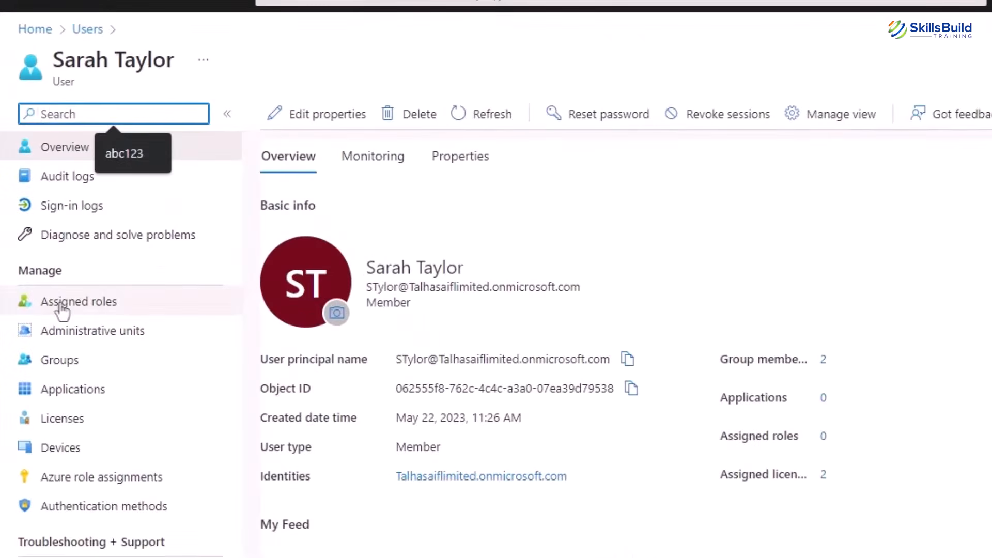
Add a Billing Administrator directory role assignment to the user.
{"action": "left_click", "coordinate": [62, 310]}
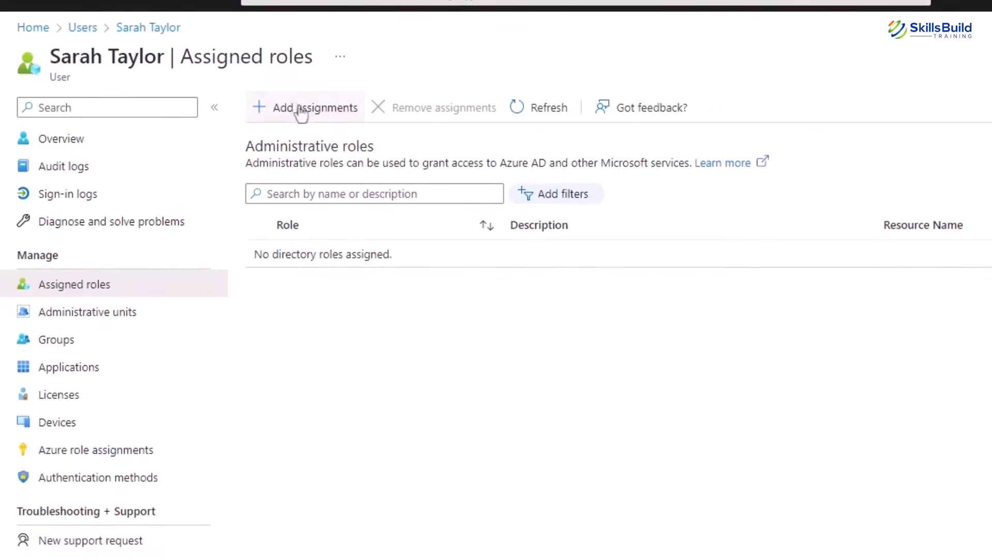
{"action": "left_click", "coordinate": [302, 109]}
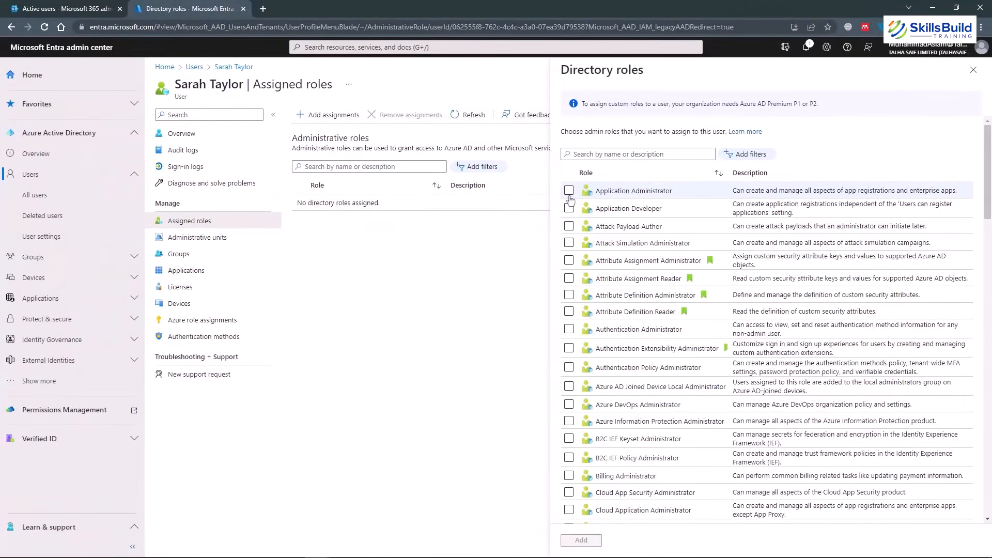
{"action": "left_click", "coordinate": [569, 477]}
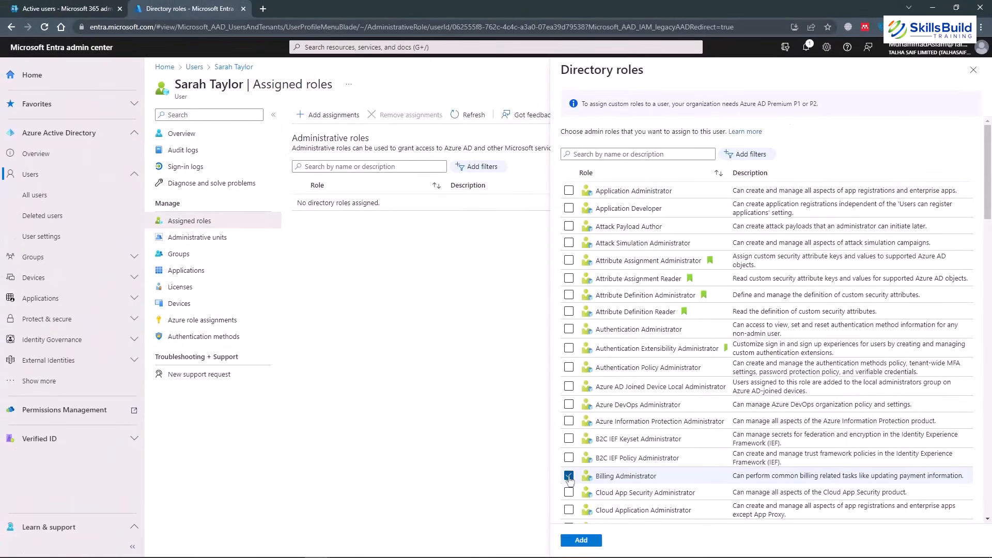
{"action": "scroll", "coordinate": [643, 366], "scroll_direction": "down", "scroll_amount": 3}
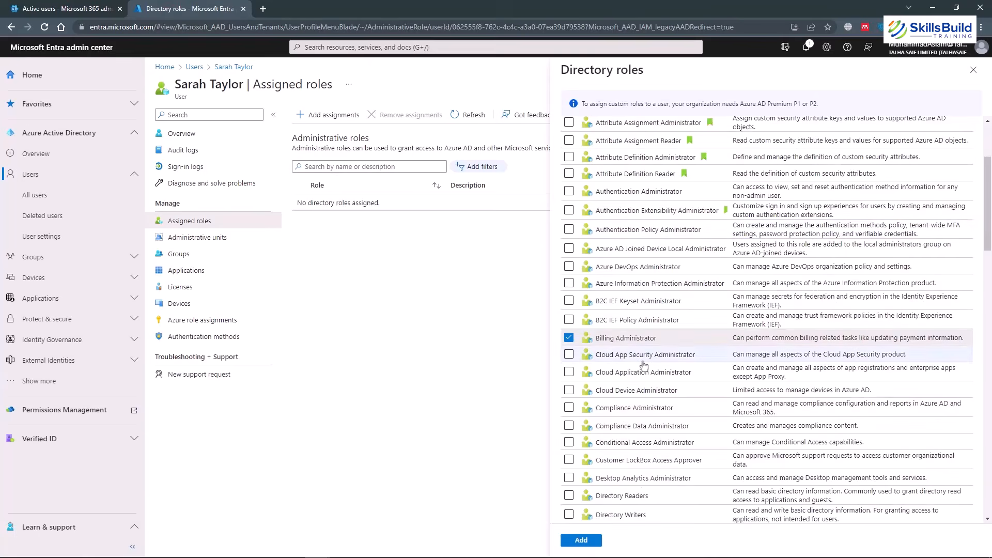
{"action": "scroll", "coordinate": [644, 365], "scroll_direction": "down", "scroll_amount": 3}
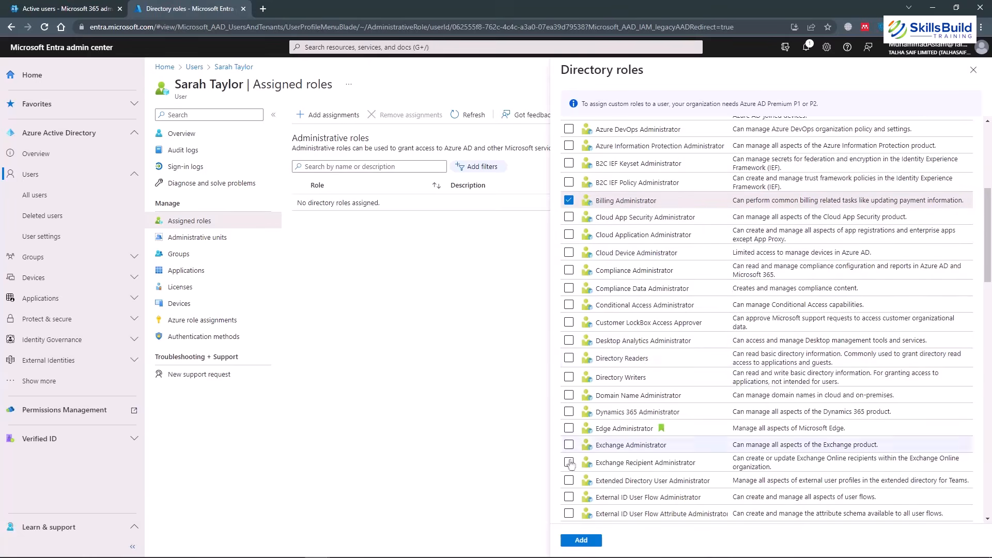
{"action": "left_click", "coordinate": [594, 540]}
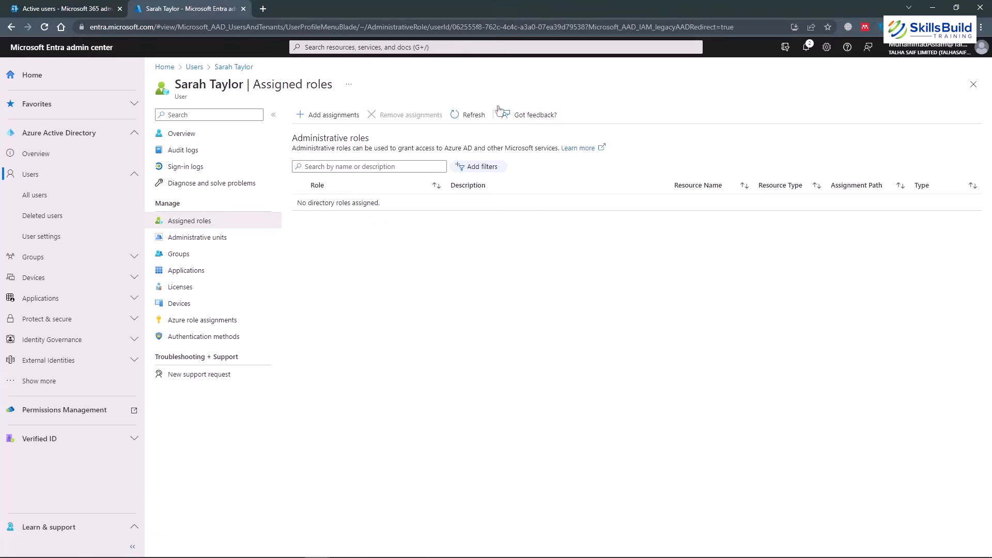
Refresh assigned roles, check administrative units, then view the user's groups Hr and HR.
{"action": "left_click", "coordinate": [462, 120]}
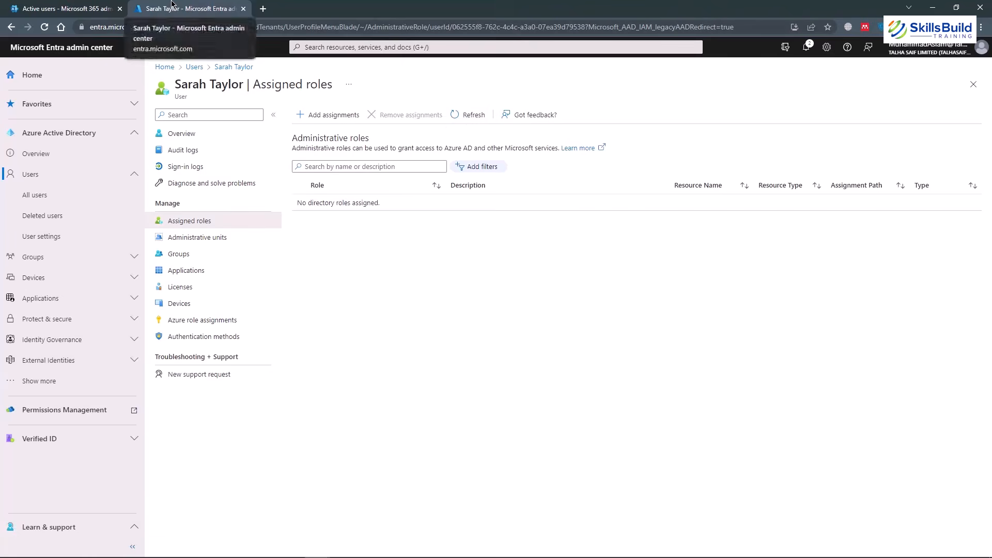
{"action": "left_click", "coordinate": [206, 237]}
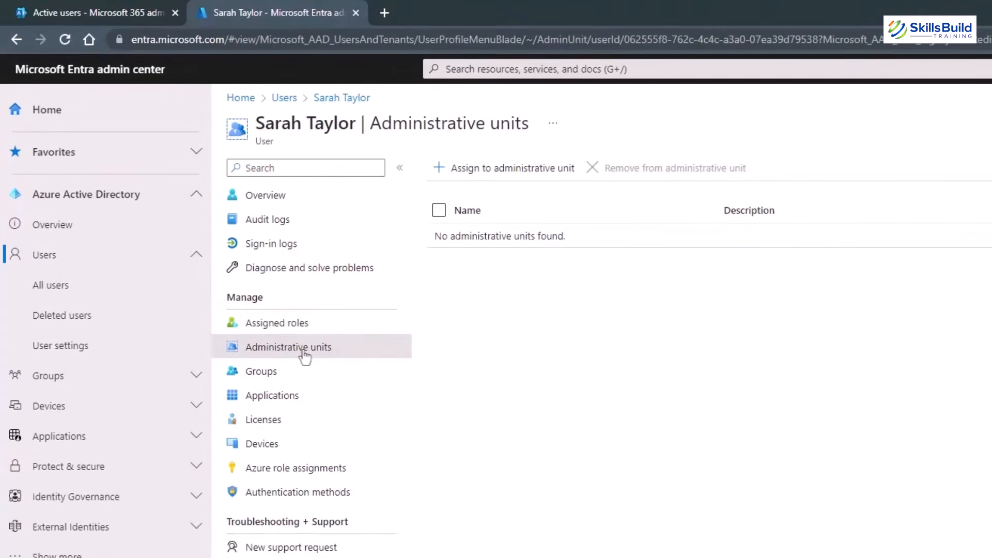
{"action": "left_click", "coordinate": [494, 174]}
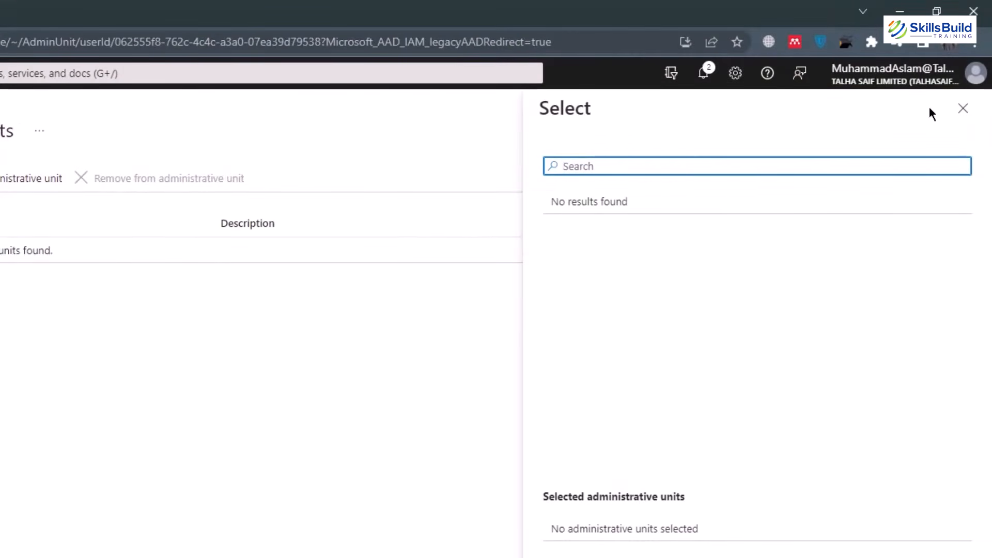
{"action": "left_click", "coordinate": [963, 108]}
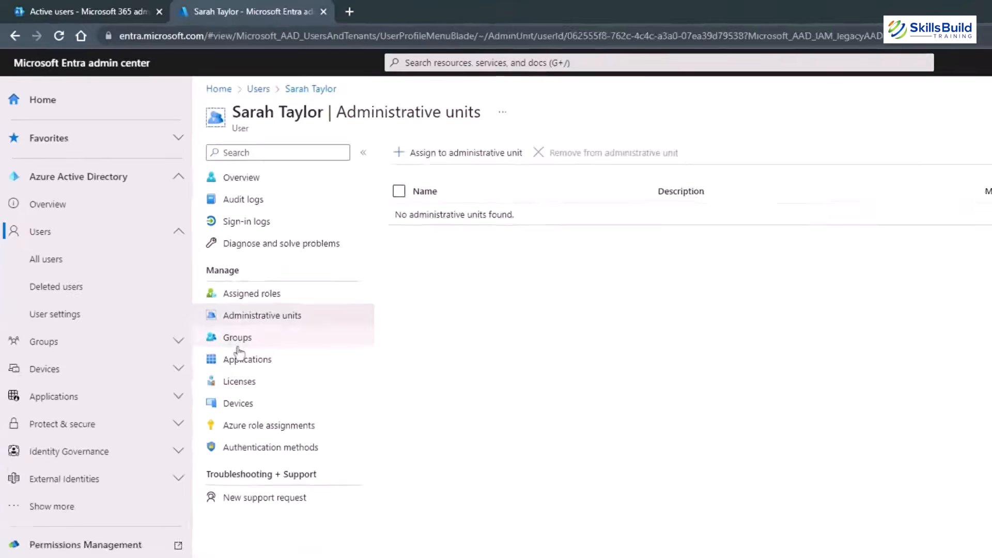
{"action": "left_click", "coordinate": [238, 345]}
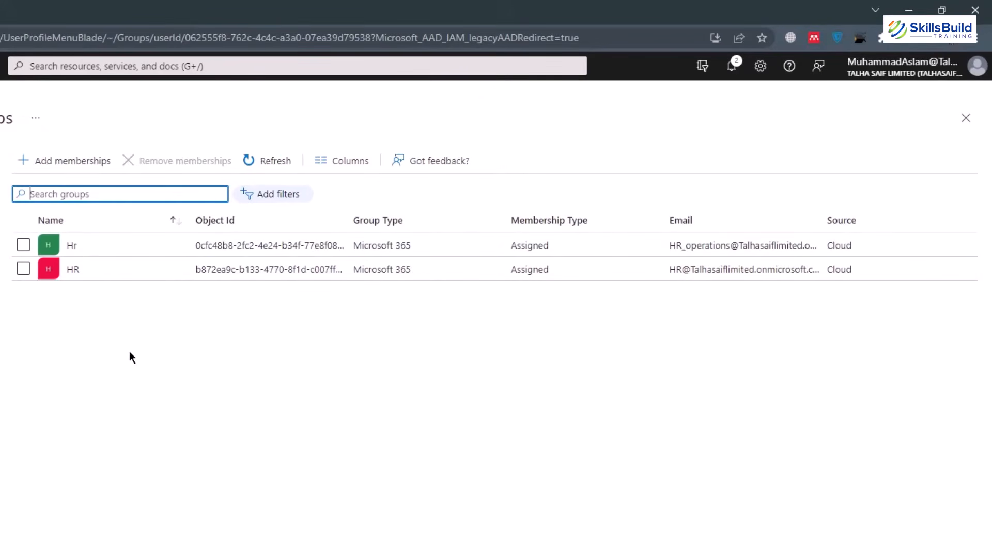
Add the user to the SBT group through Add memberships.
{"action": "left_click", "coordinate": [68, 160]}
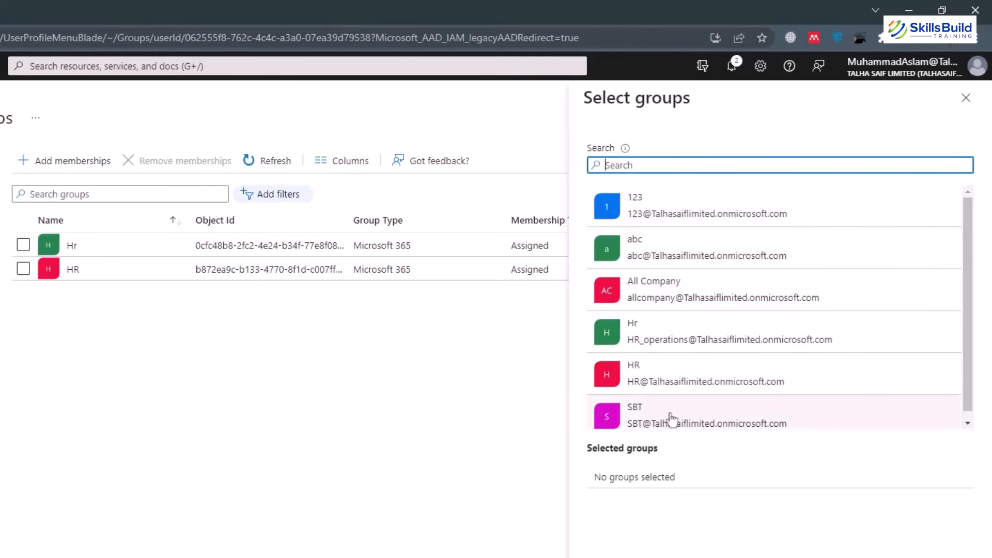
{"action": "left_click", "coordinate": [708, 418]}
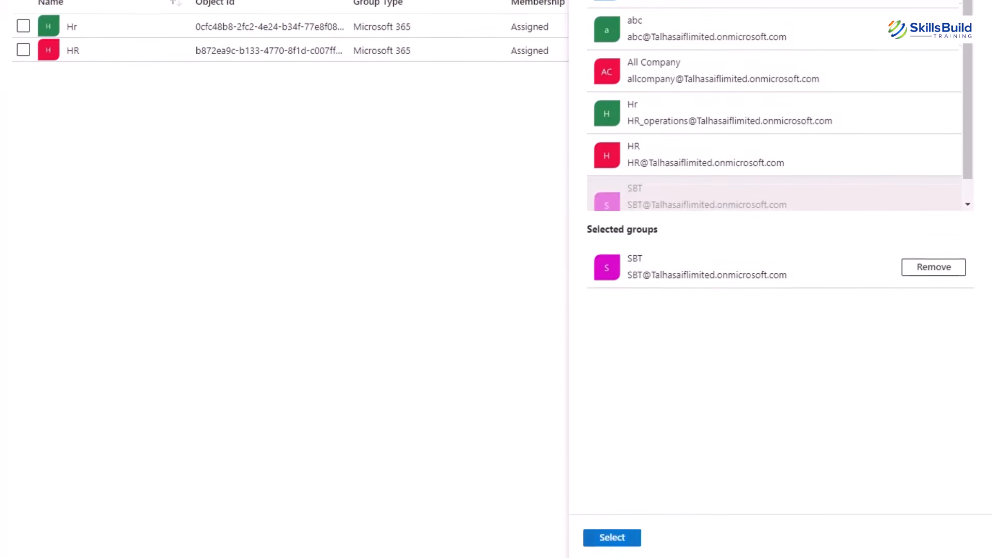
{"action": "left_click", "coordinate": [612, 534]}
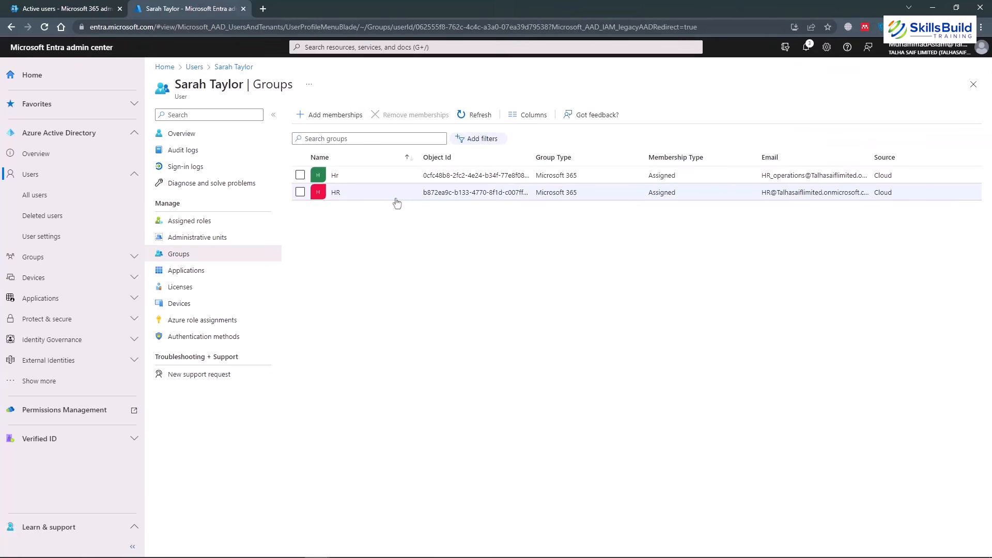
Check the user's Applications and Licenses pages, then return to the Microsoft 365 Active users list.
{"action": "left_click", "coordinate": [187, 272]}
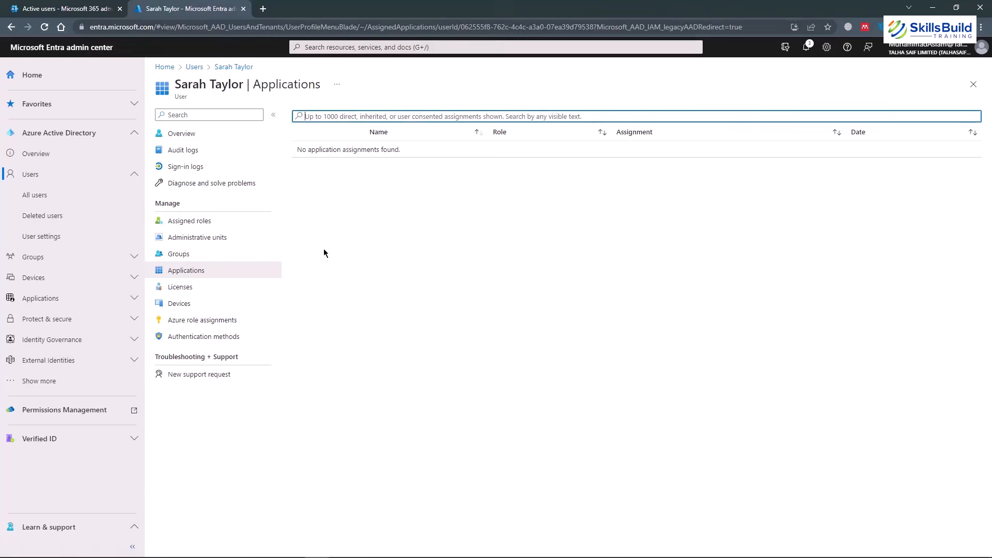
{"action": "left_click", "coordinate": [180, 287]}
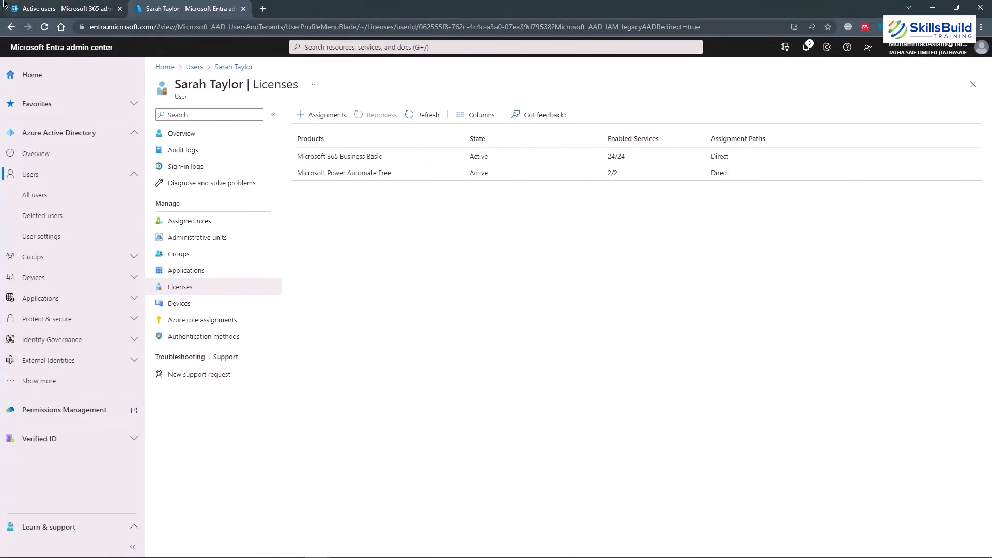
{"action": "left_click", "coordinate": [23, 9]}
{"action": "left_click", "coordinate": [12, 73]}
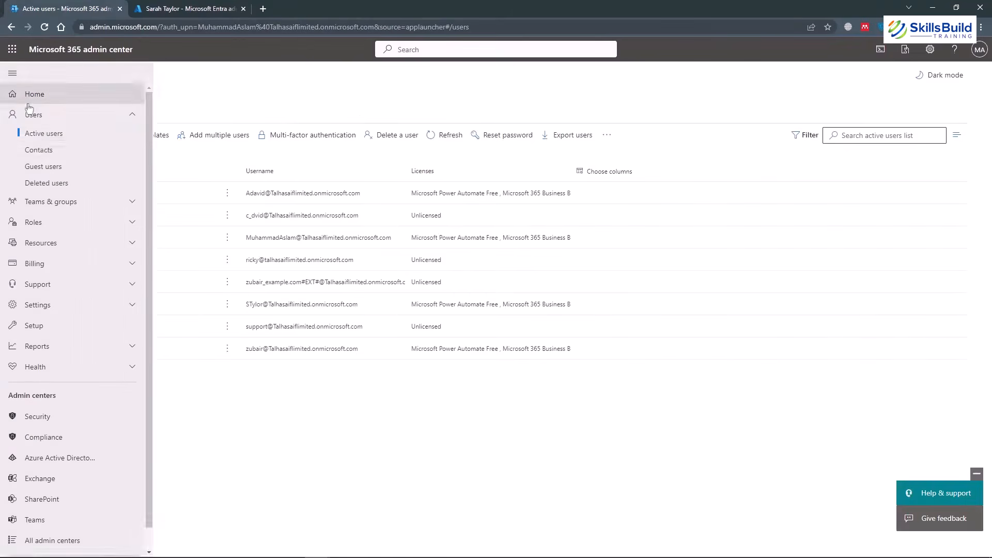
Start a new user with first name 'qwe', last name 'qe' and username 'abcv'.
{"action": "left_click", "coordinate": [256, 82]}
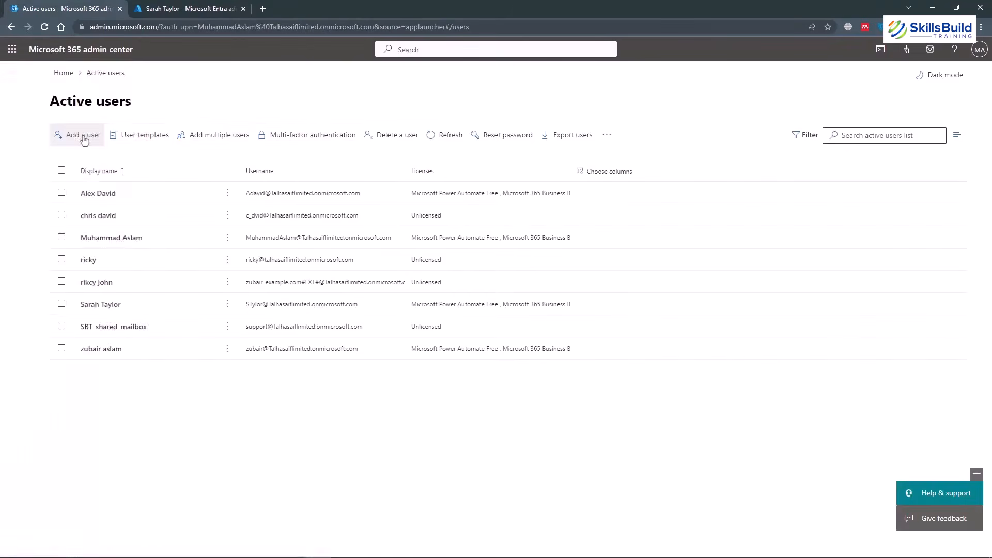
{"action": "left_click", "coordinate": [72, 135]}
{"action": "left_click", "coordinate": [491, 198]}
{"action": "type", "text": "q"}
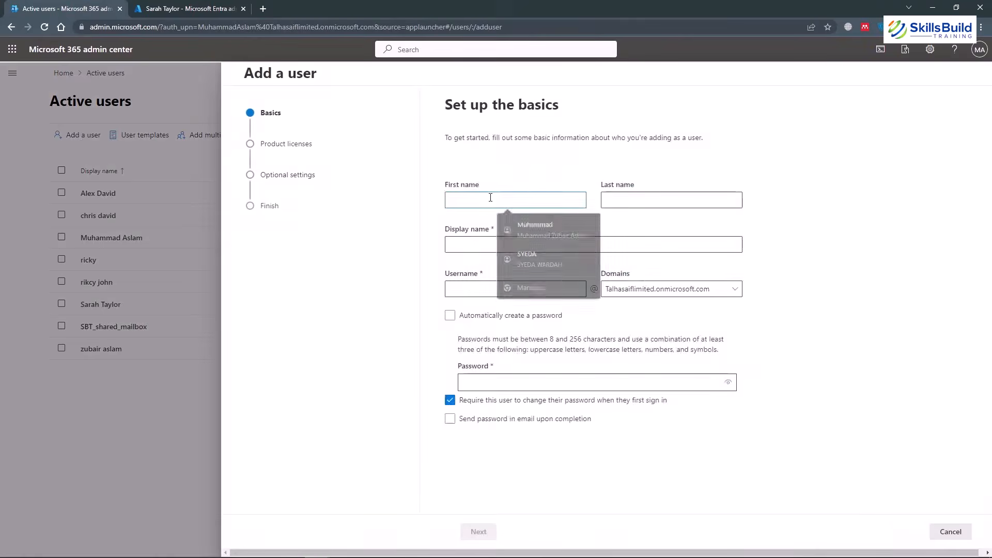
{"action": "type", "text": "we"}
{"action": "left_click", "coordinate": [532, 246]}
{"action": "type", "text": "qe"}
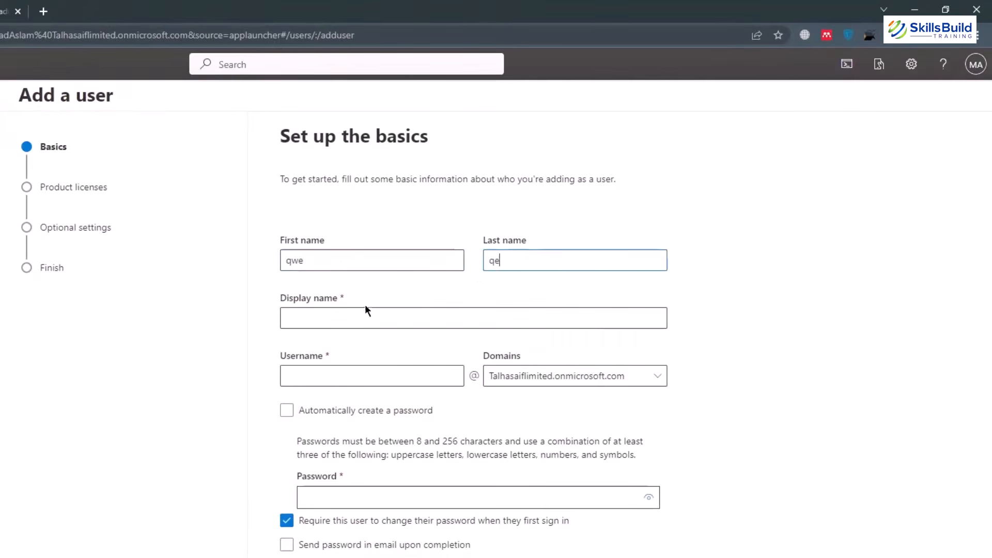
{"action": "left_click", "coordinate": [307, 317]}
{"action": "type", "text": "f"}
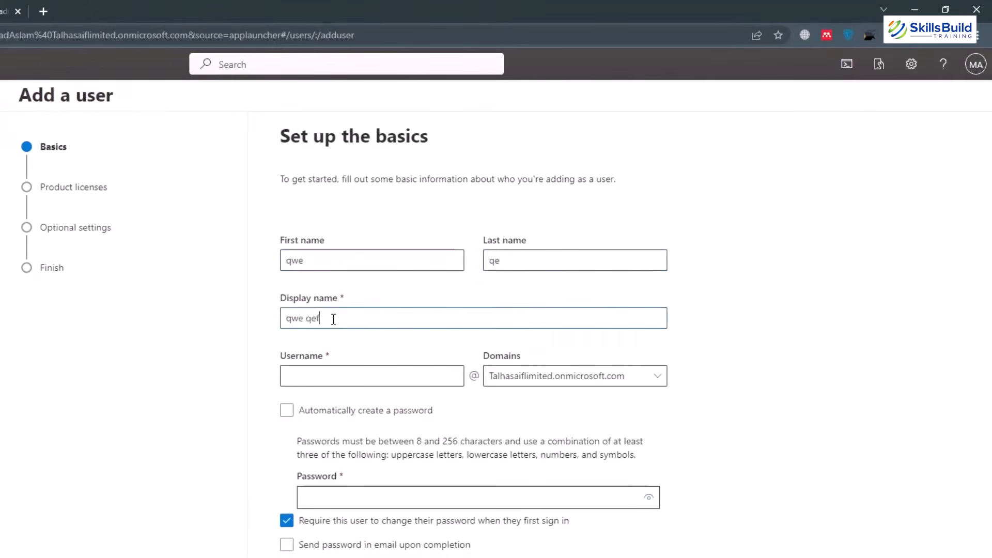
{"action": "left_click", "coordinate": [327, 377]}
{"action": "type", "text": "123"}
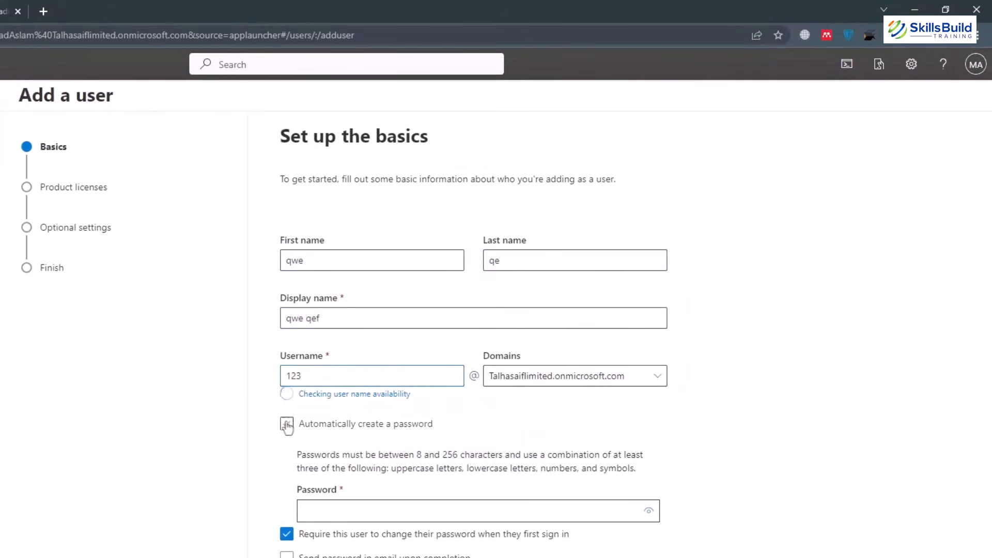
{"action": "left_click", "coordinate": [322, 369]}
{"action": "type", "text": "abcv"}
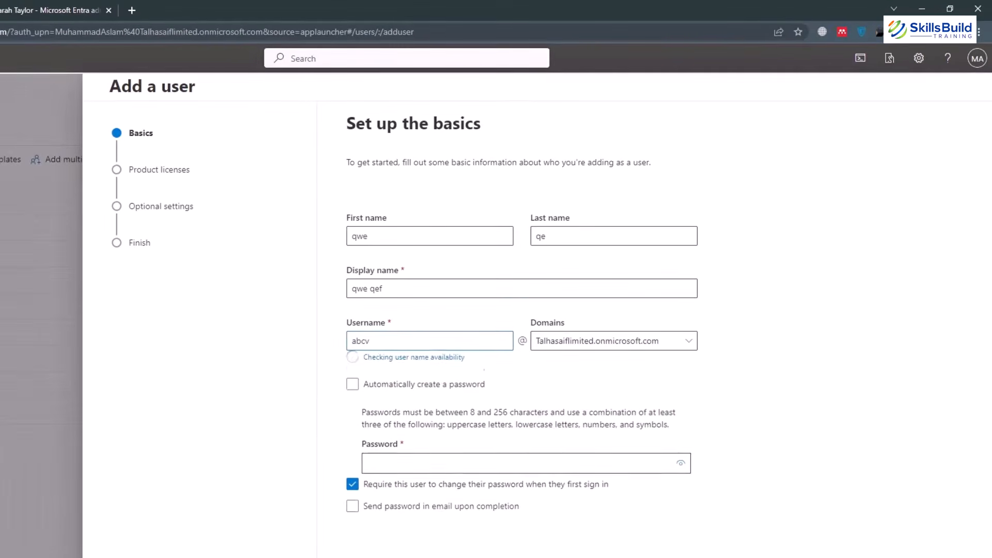
Auto-generate the password, choose Create user without product license, then back out and cancel the wizard.
{"action": "left_click", "coordinate": [353, 373]}
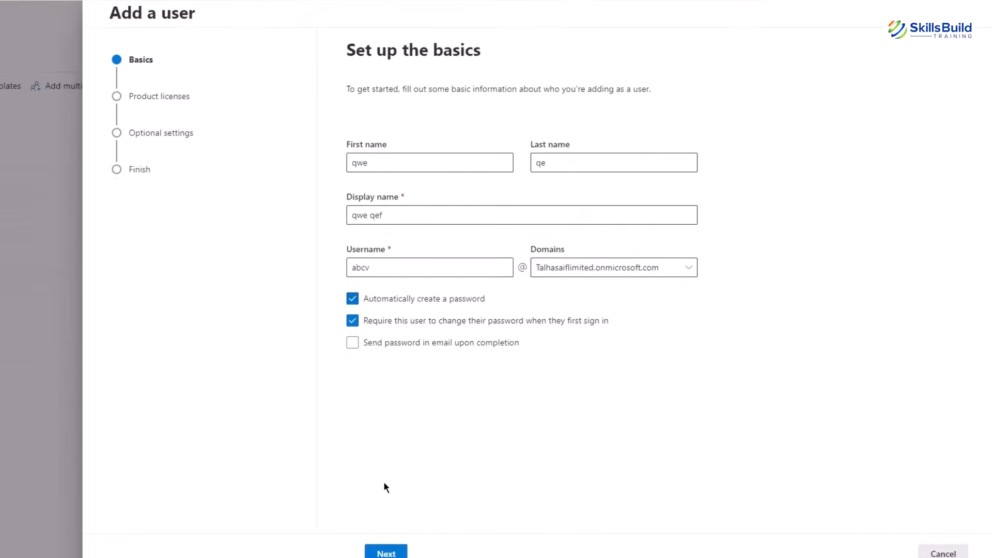
{"action": "left_click", "coordinate": [386, 554]}
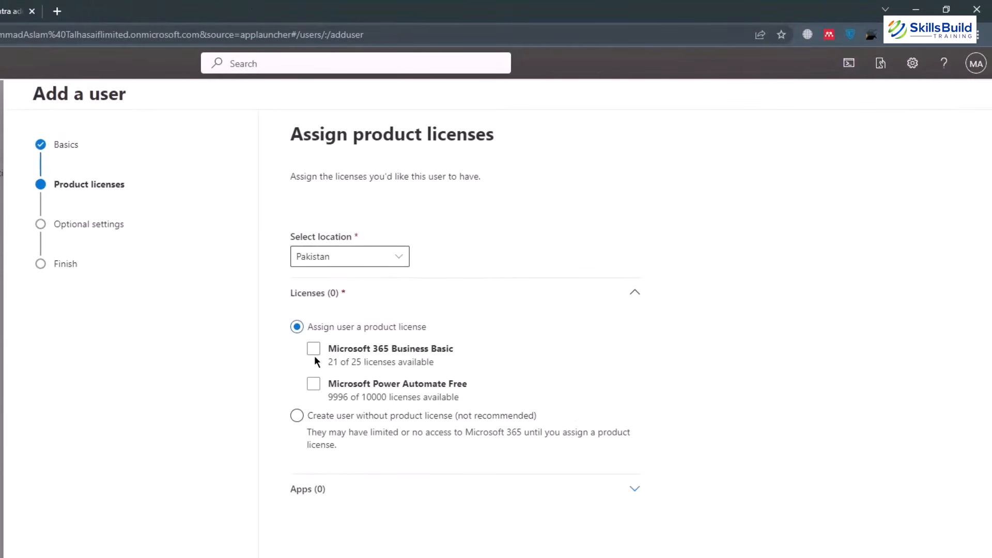
{"action": "left_click", "coordinate": [399, 356]}
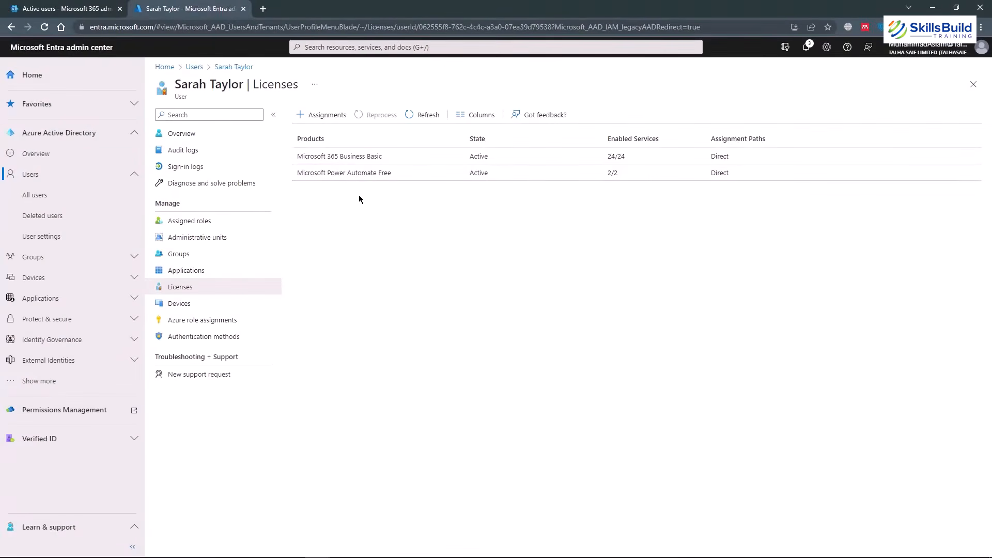
{"action": "left_click", "coordinate": [57, 4]}
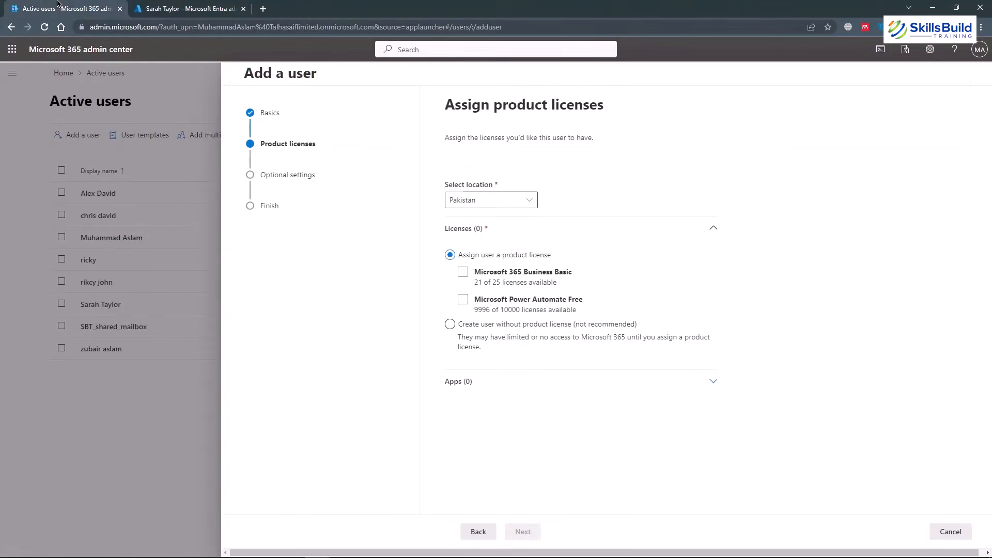
{"action": "left_click", "coordinate": [449, 325]}
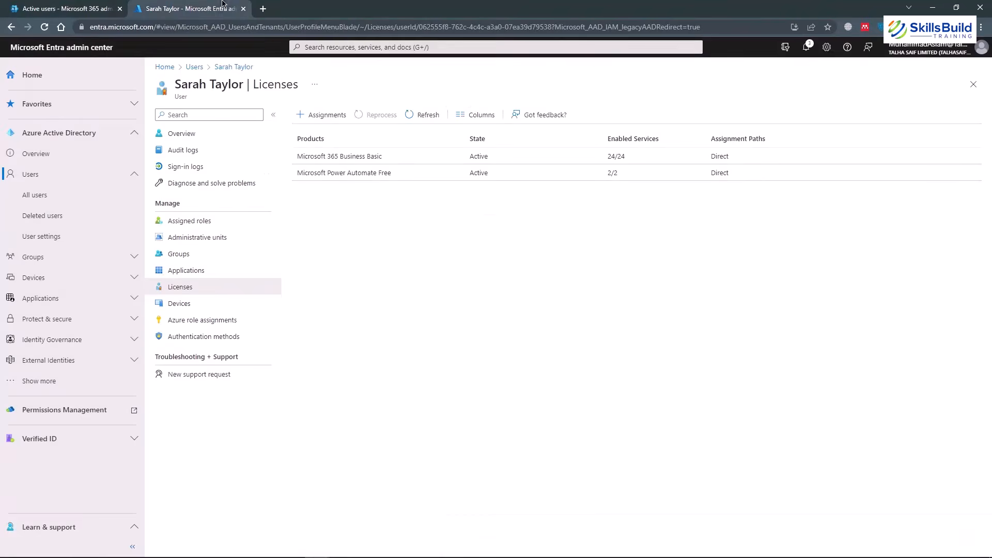
{"action": "left_click", "coordinate": [212, 8]}
{"action": "left_click", "coordinate": [89, 7]}
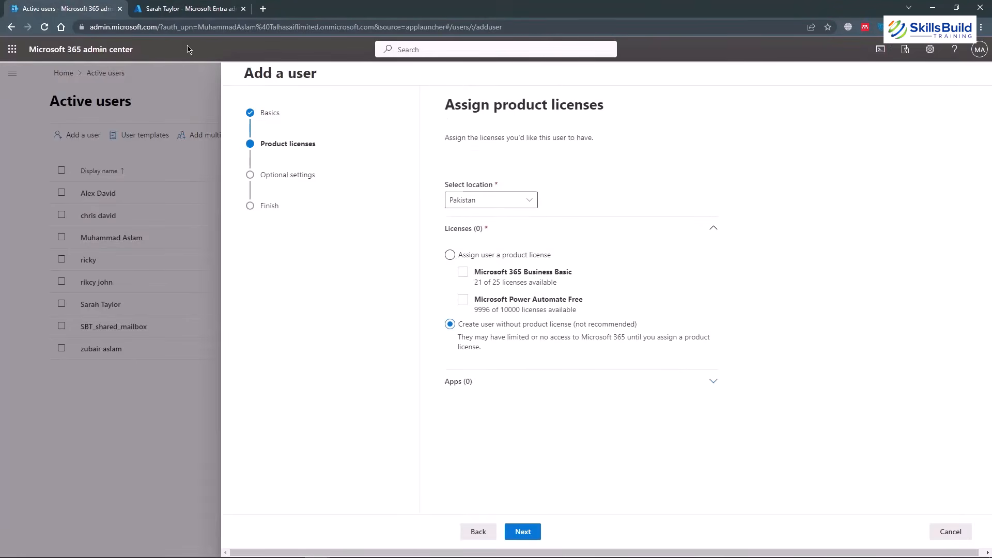
{"action": "left_click", "coordinate": [183, 8]}
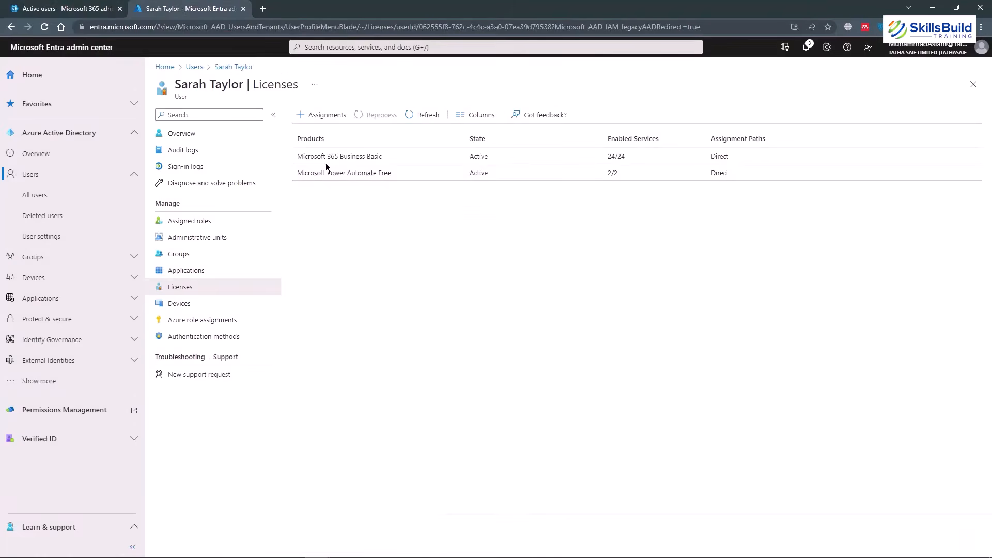
{"action": "left_click", "coordinate": [101, 7]}
{"action": "left_click", "coordinate": [474, 535]}
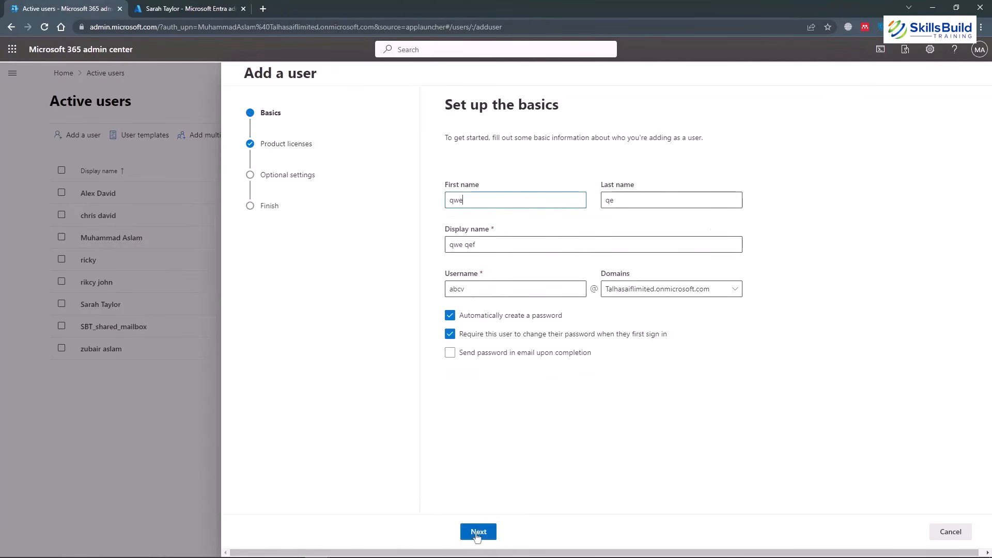
{"action": "left_click", "coordinate": [961, 534]}
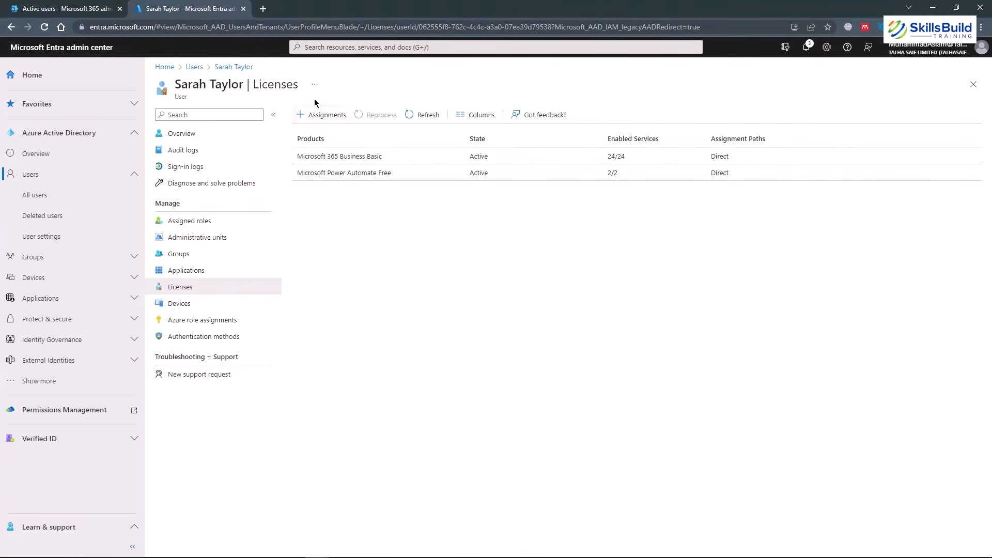
{"action": "left_click", "coordinate": [316, 115]}
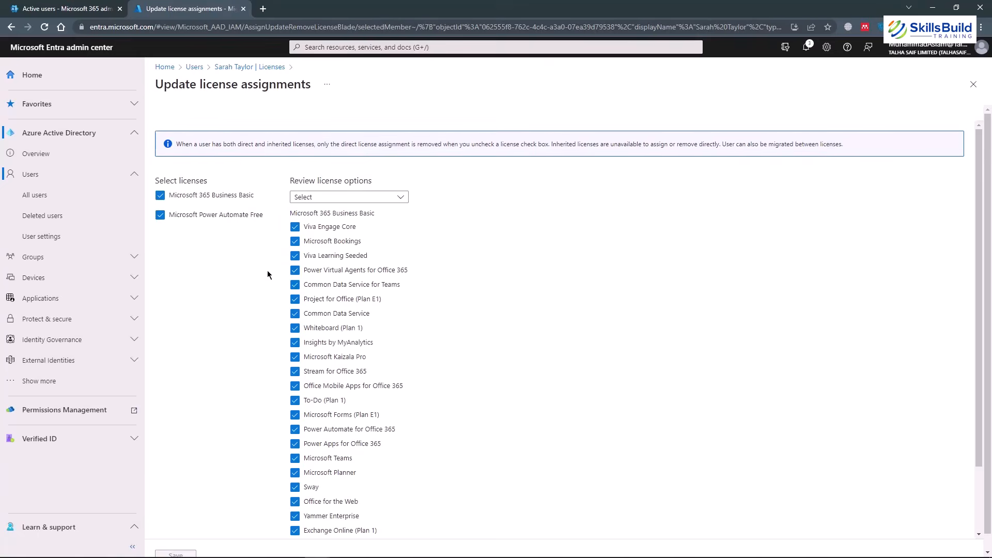
{"action": "scroll", "coordinate": [357, 296], "scroll_direction": "down", "scroll_amount": 2}
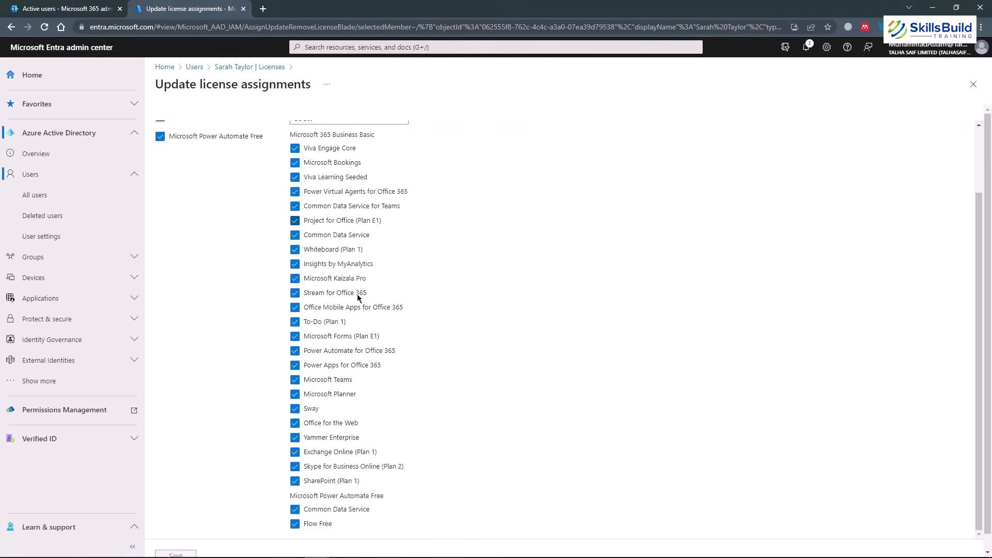
{"action": "scroll", "coordinate": [357, 296], "scroll_direction": "up", "scroll_amount": 2}
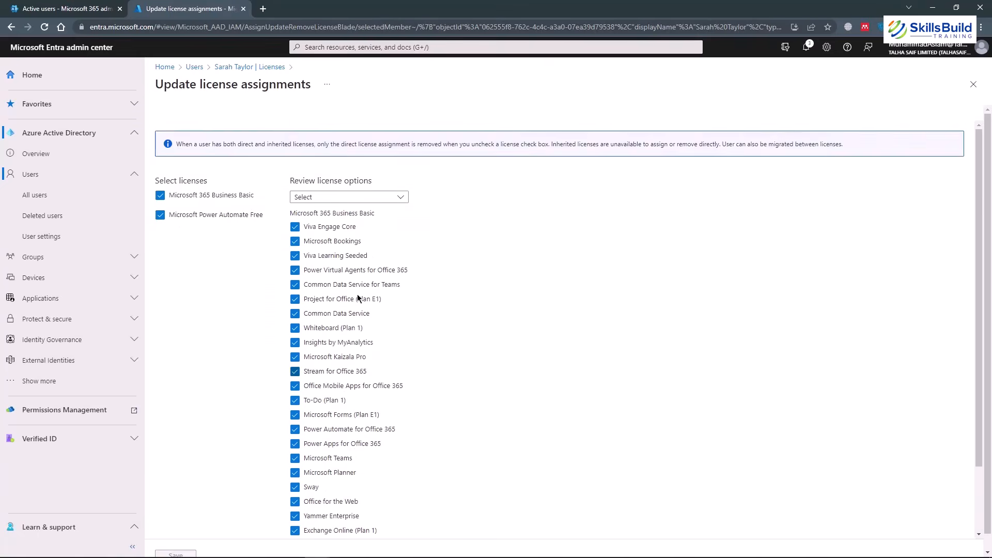
{"action": "left_click", "coordinate": [973, 86]}
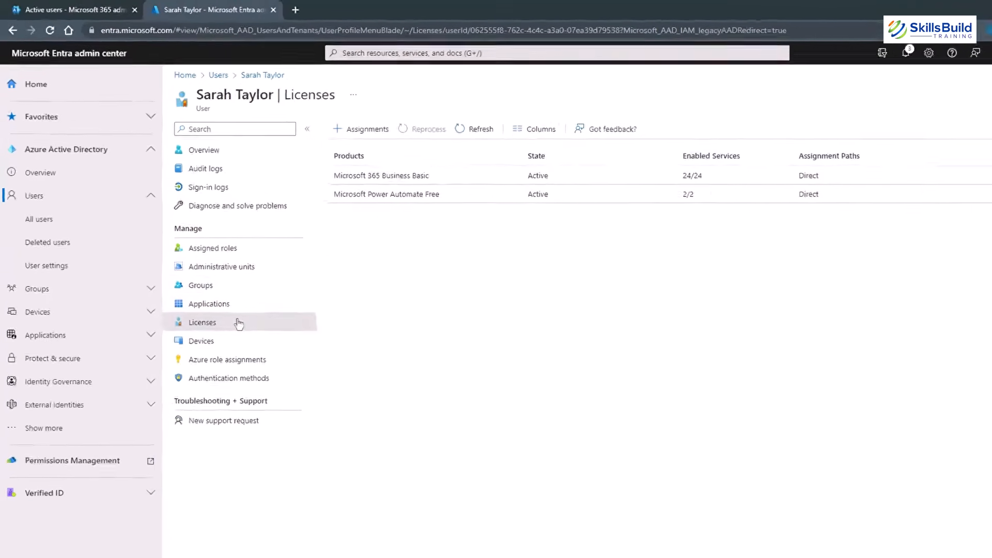
Confirm the user has 0 registered devices, then open Edit properties from the overview.
{"action": "left_click", "coordinate": [211, 346]}
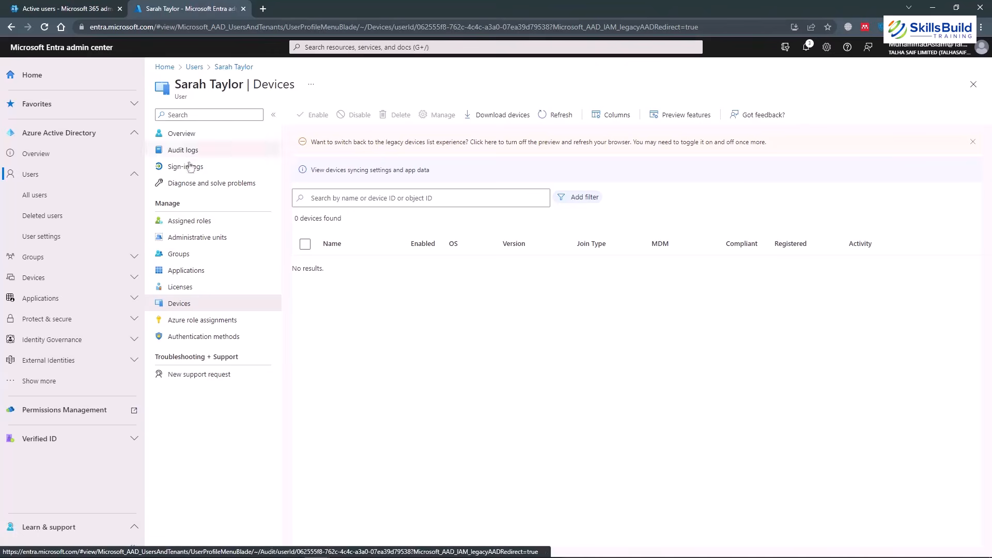
{"action": "left_click", "coordinate": [187, 137]}
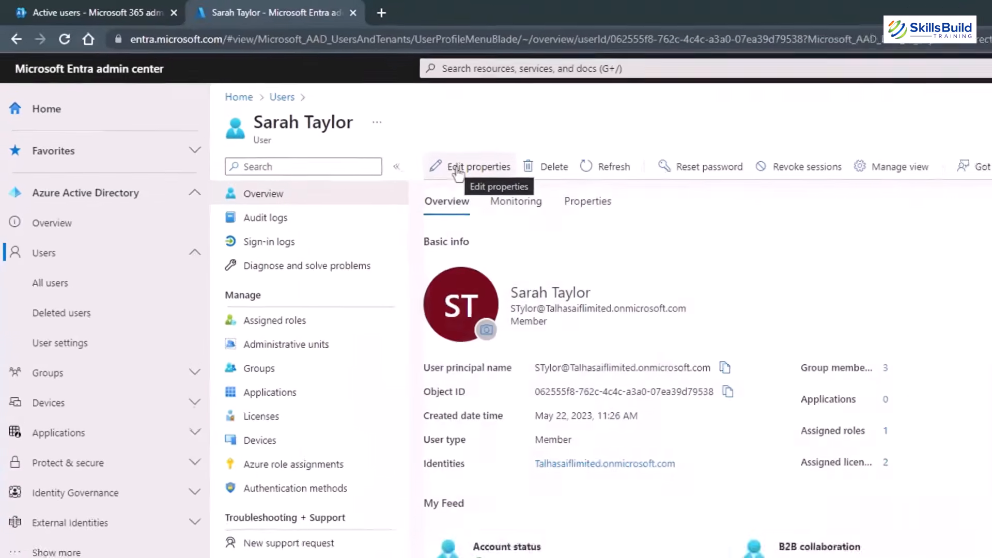
{"action": "left_click", "coordinate": [498, 186]}
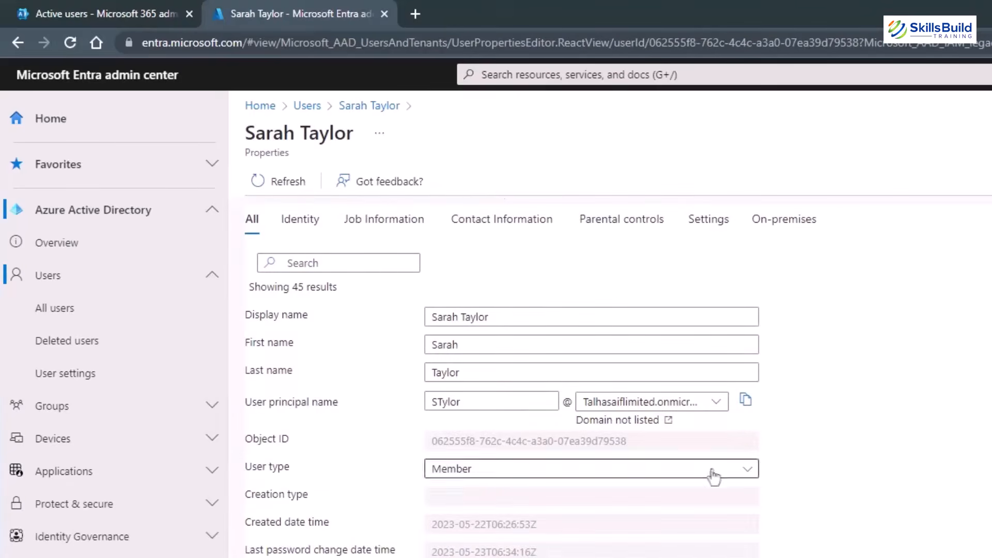
Change the usage location dropdown to Australia.
{"action": "scroll", "coordinate": [712, 474], "scroll_direction": "down", "scroll_amount": 15}
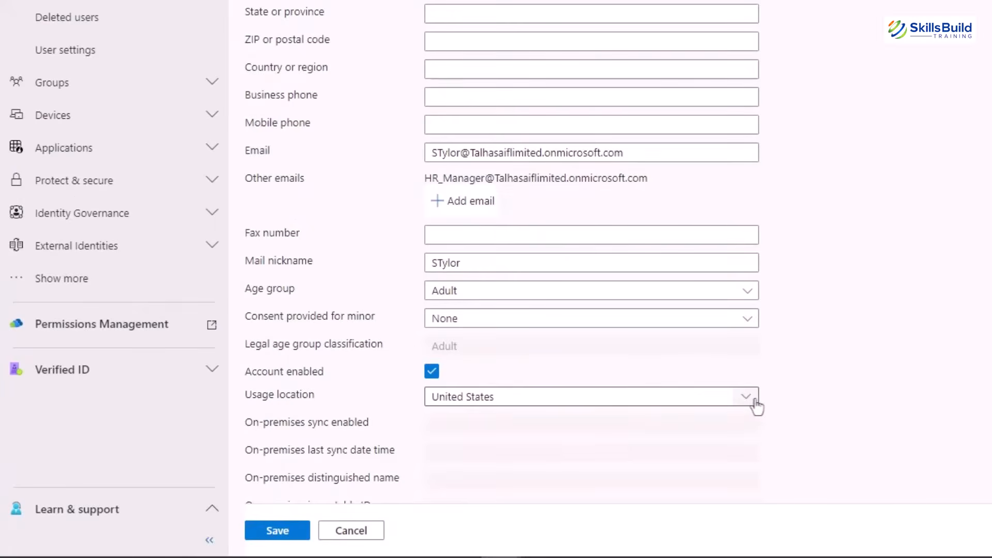
{"action": "scroll", "coordinate": [832, 325], "scroll_direction": "down", "scroll_amount": 3}
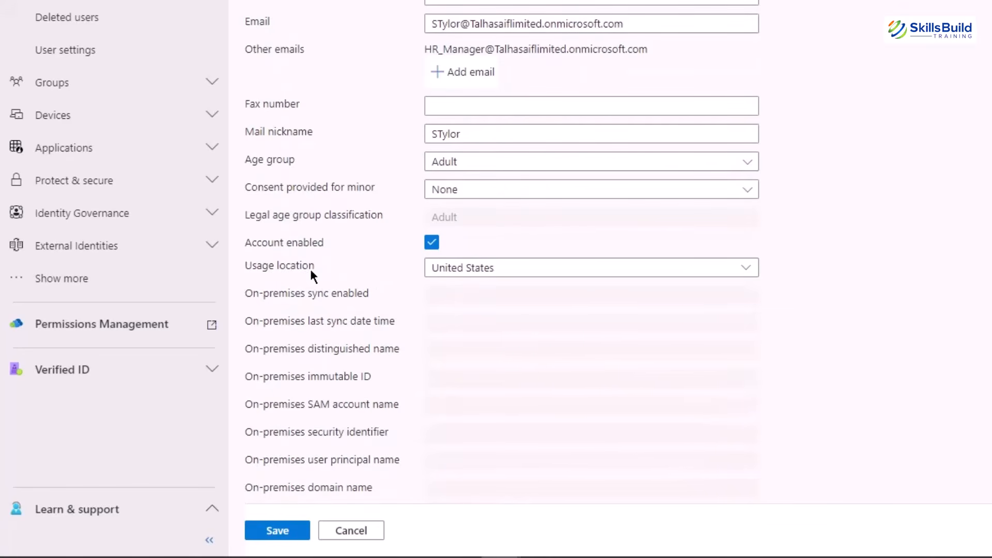
{"action": "left_click", "coordinate": [743, 270]}
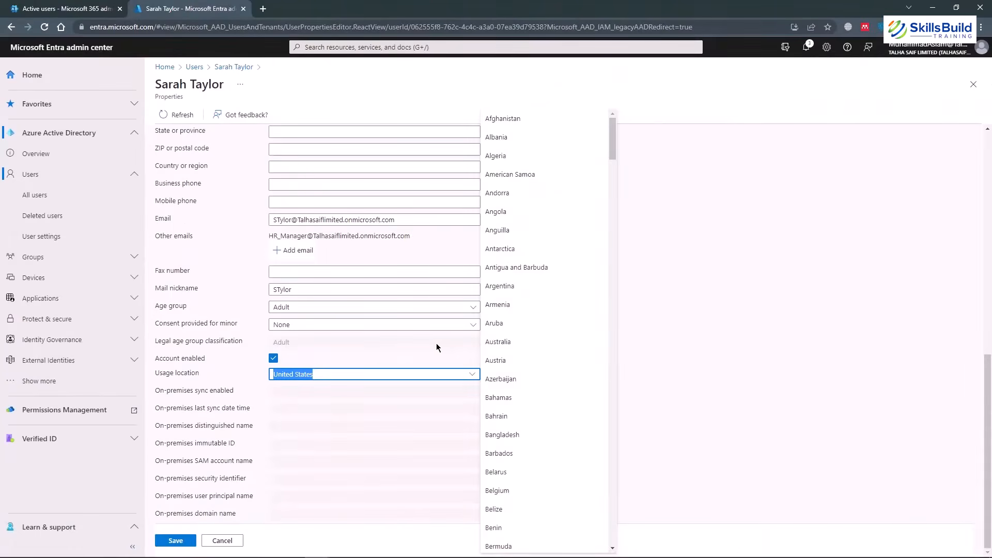
{"action": "left_click", "coordinate": [513, 348]}
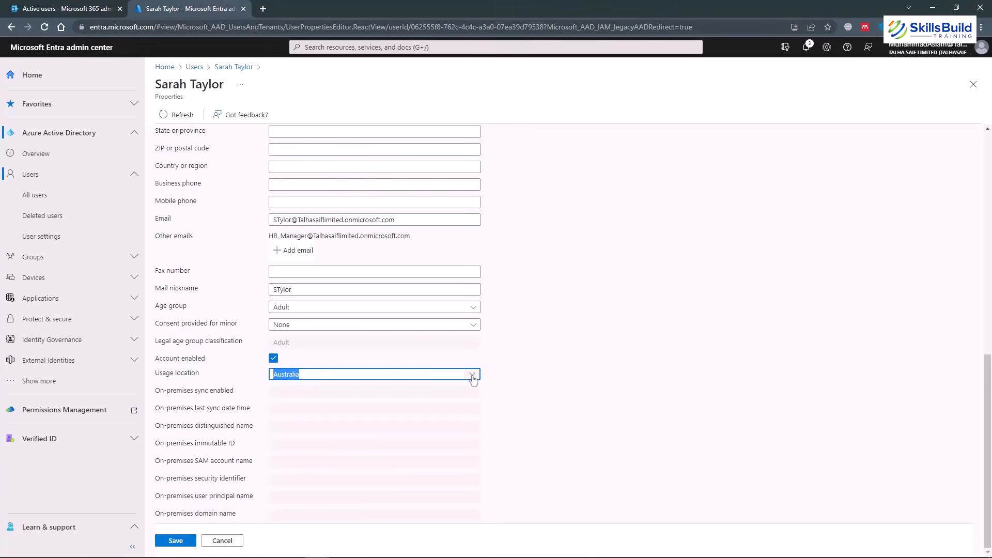
{"action": "scroll", "coordinate": [771, 269], "scroll_direction": "up", "scroll_amount": 10}
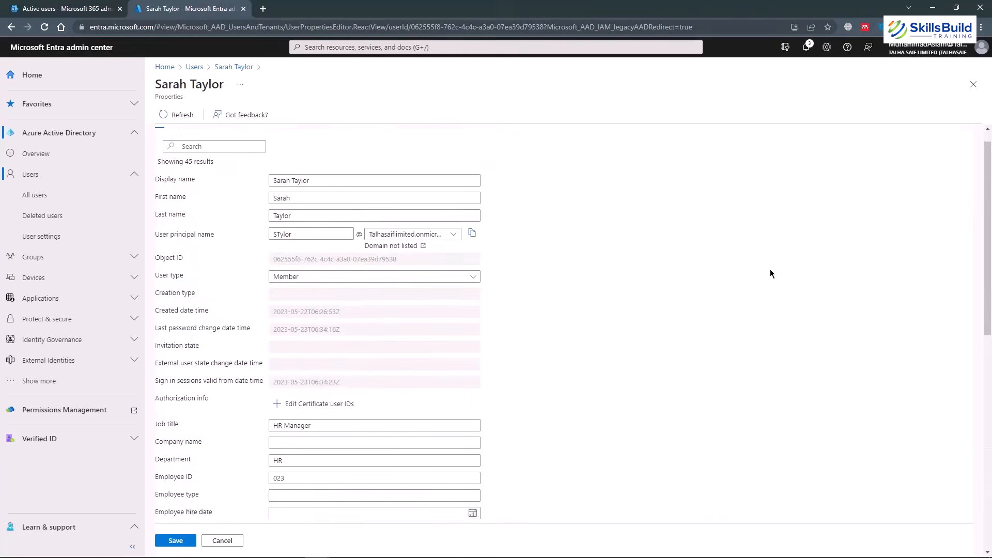
Review the Identity, Job Information, Parental controls, Settings and On-premises tabs, then save the properties.
{"action": "left_click", "coordinate": [187, 143]}
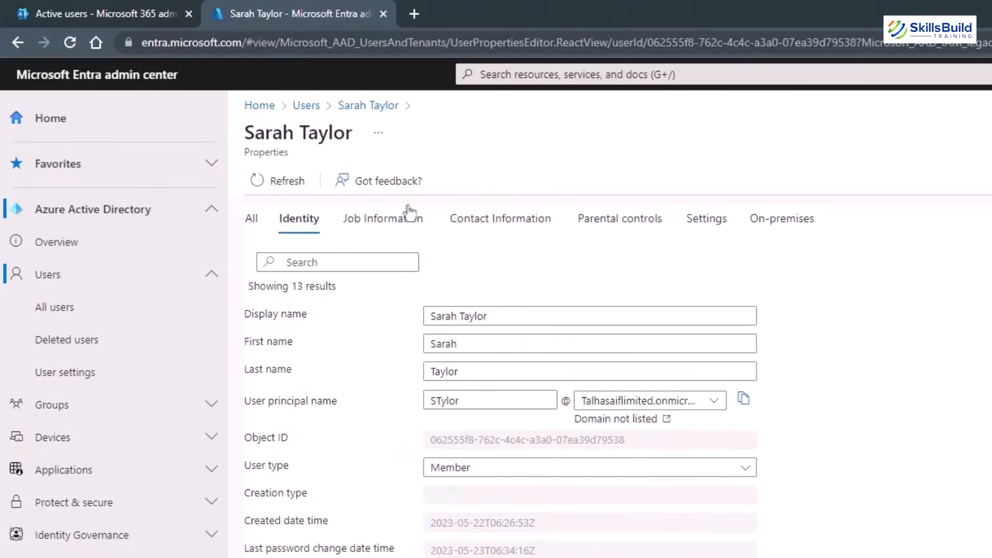
{"action": "left_click", "coordinate": [401, 224]}
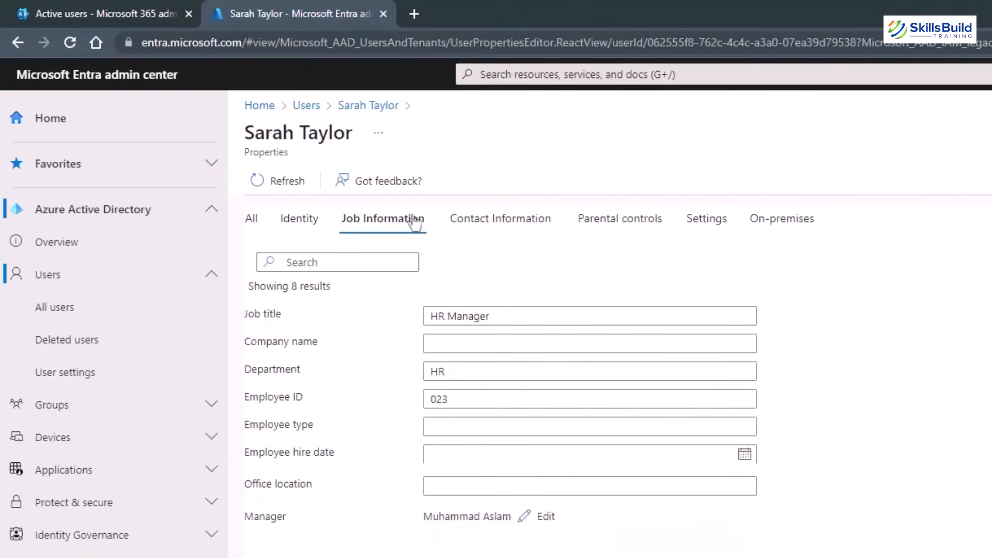
{"action": "left_click", "coordinate": [507, 227]}
{"action": "left_click", "coordinate": [625, 227]}
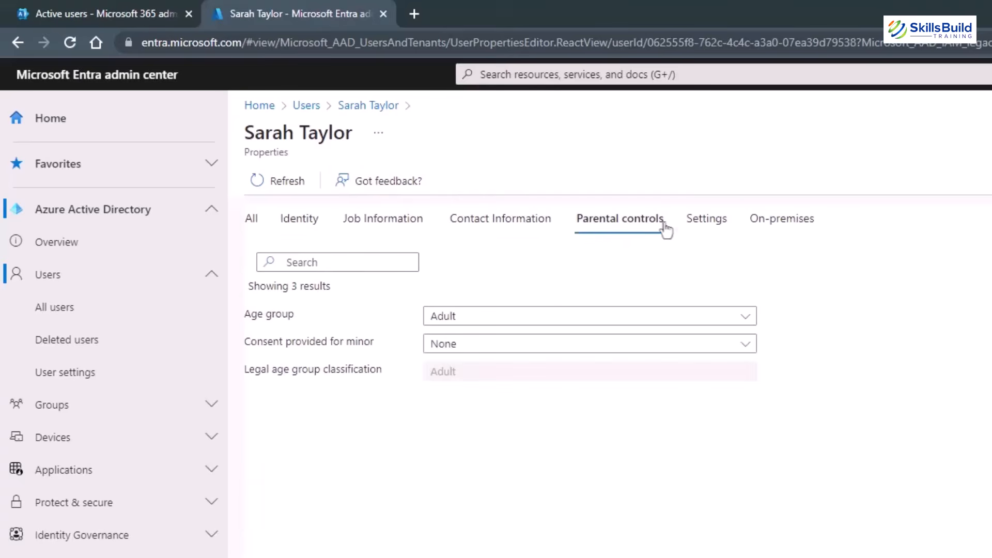
{"action": "left_click", "coordinate": [701, 228]}
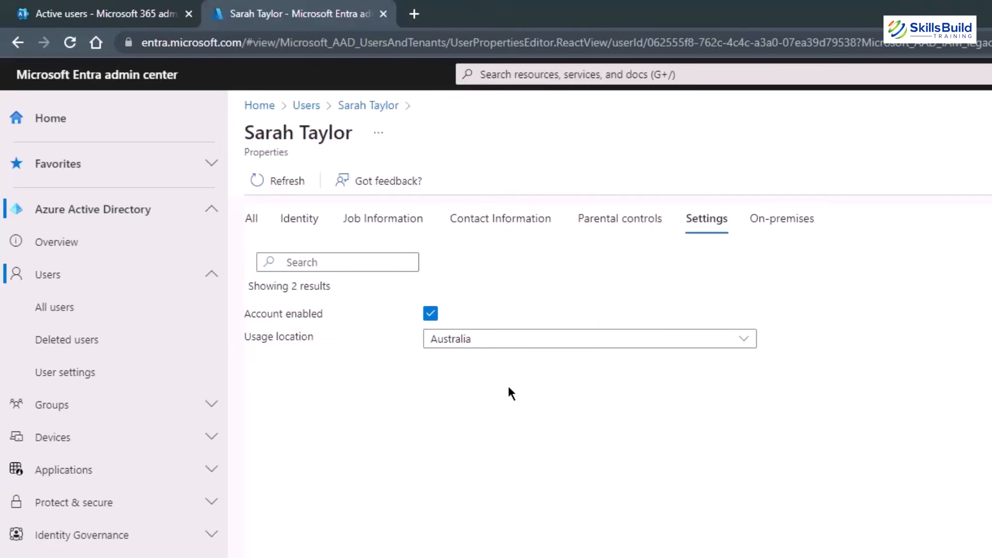
{"action": "left_click", "coordinate": [779, 230]}
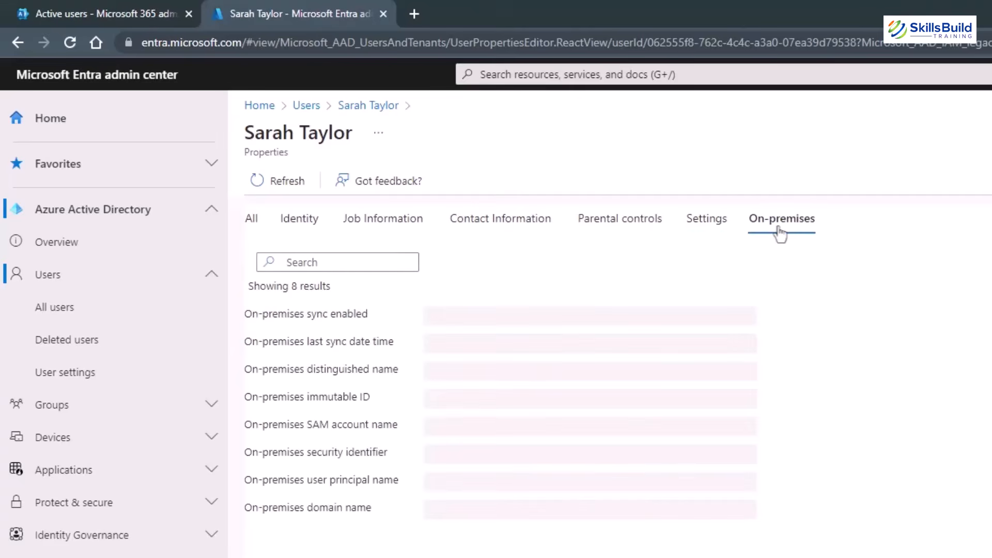
{"action": "left_click", "coordinate": [257, 229]}
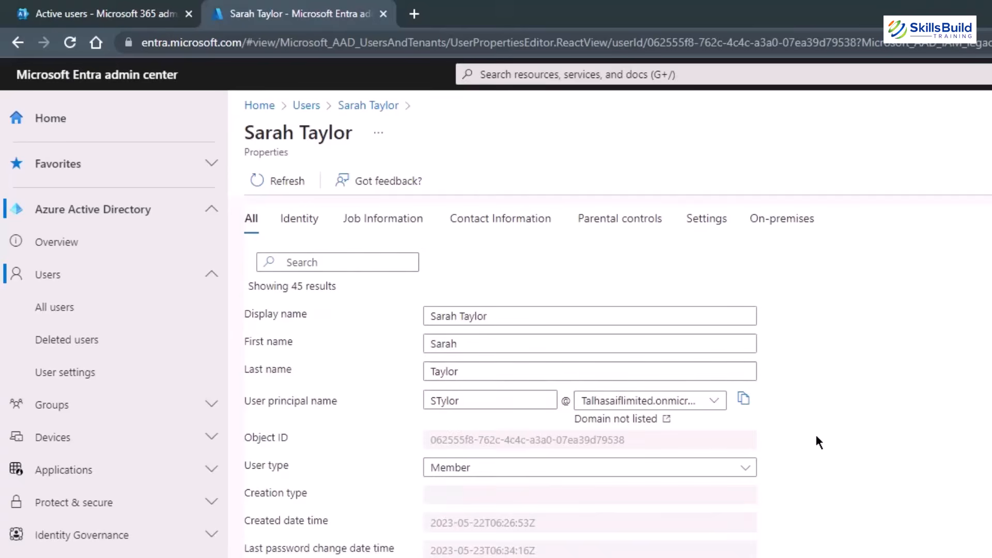
{"action": "scroll", "coordinate": [815, 438], "scroll_direction": "down", "scroll_amount": 10}
{"action": "scroll", "coordinate": [815, 438], "scroll_direction": "up", "scroll_amount": 10}
{"action": "left_click", "coordinate": [295, 223]}
{"action": "left_click", "coordinate": [388, 225]}
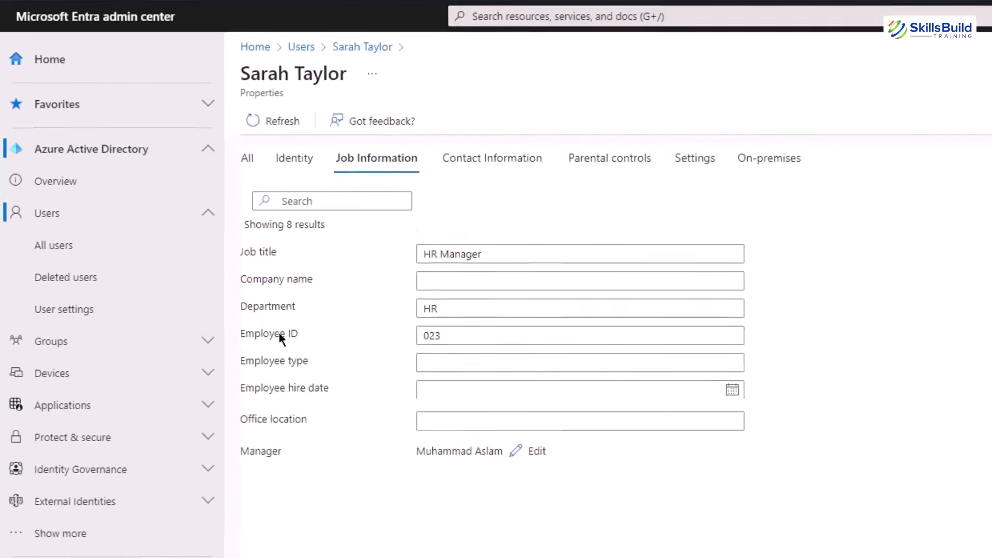
{"action": "left_click", "coordinate": [257, 533]}
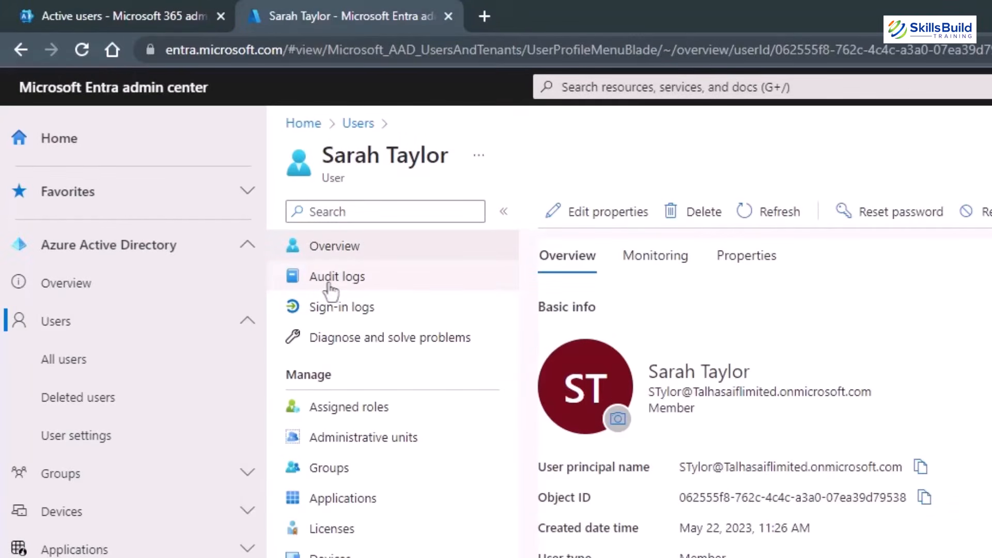
Glance at the audit logs, then select the user in Active users and bring up Reset password.
{"action": "left_click", "coordinate": [330, 284]}
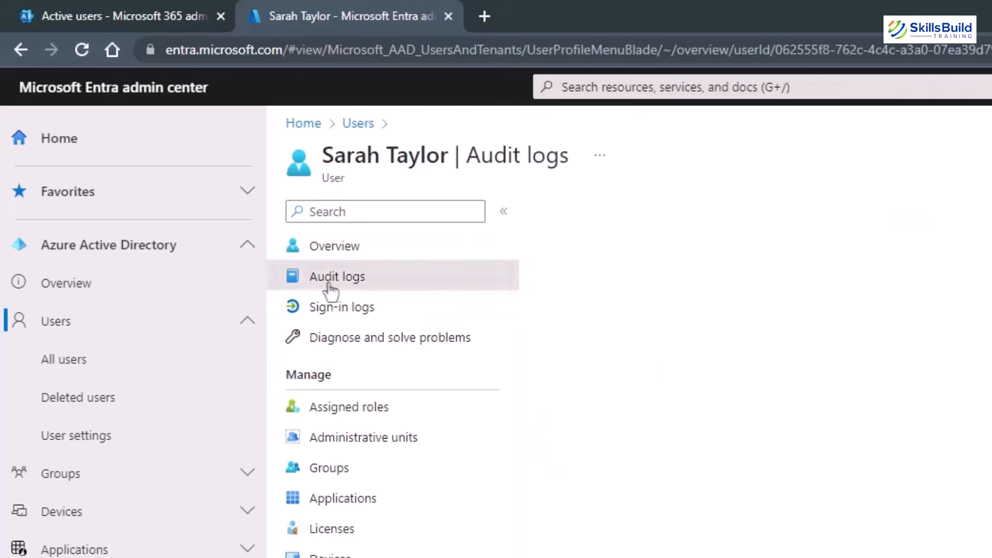
{"action": "left_click", "coordinate": [21, 50]}
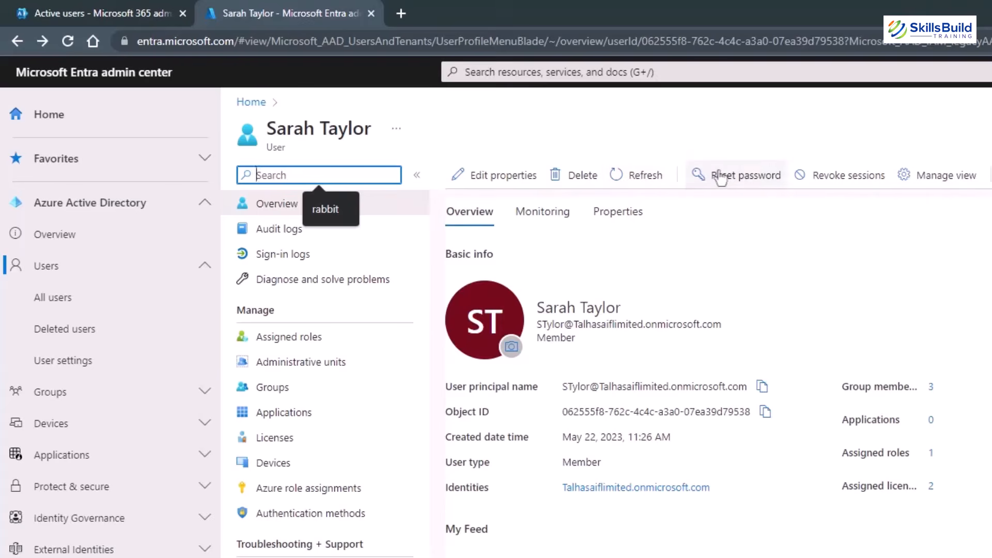
{"action": "left_click", "coordinate": [29, 4]}
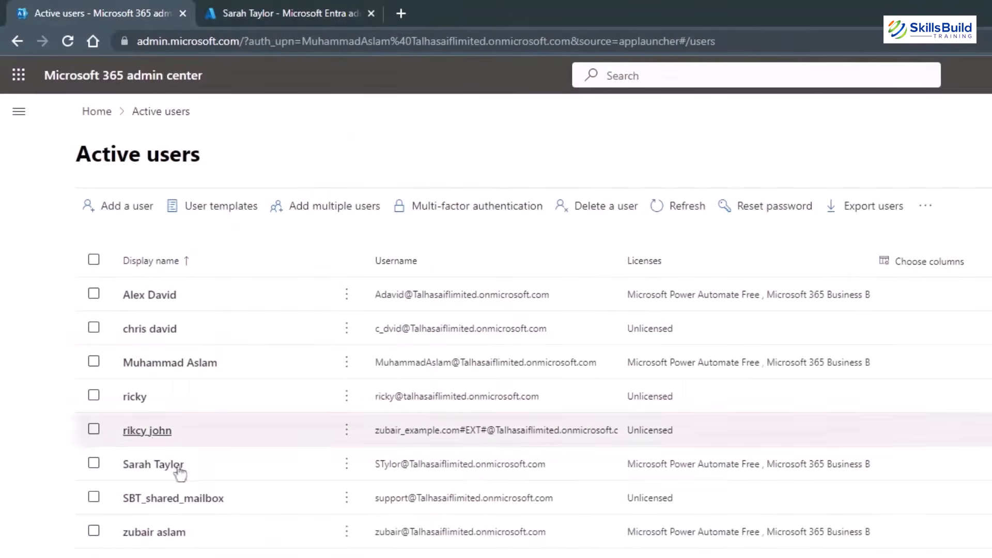
{"action": "left_click", "coordinate": [160, 469]}
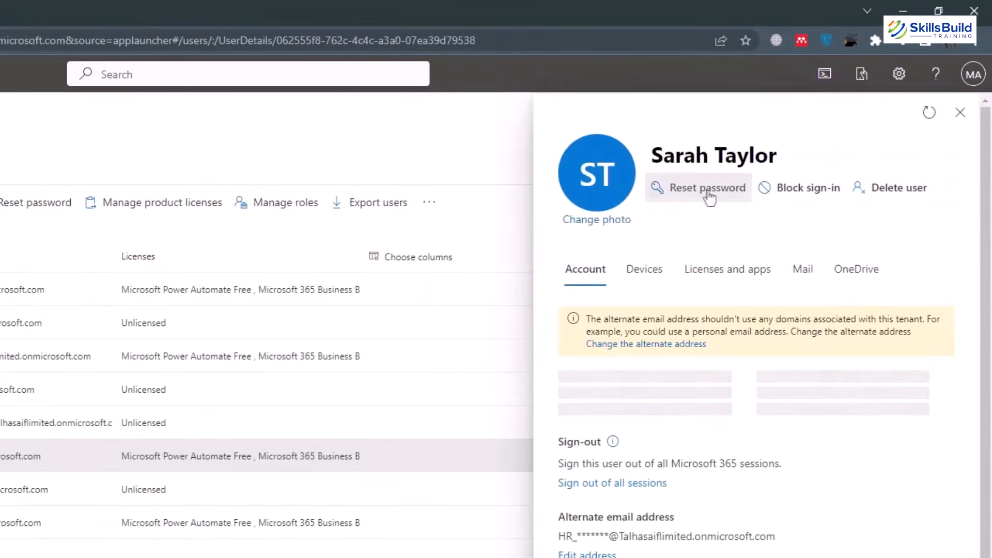
{"action": "left_click", "coordinate": [709, 192]}
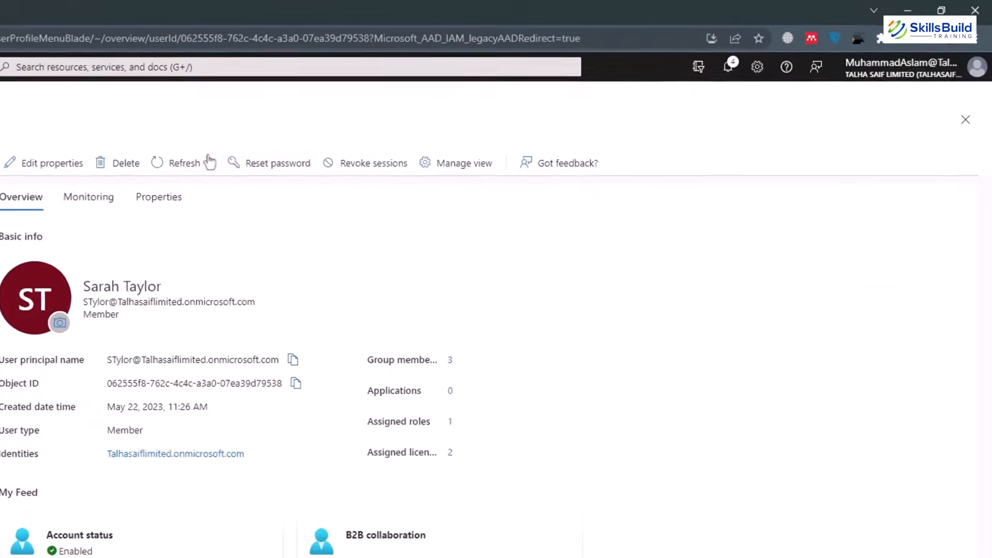
Reset the user's password to a temporary one and close the reset panel.
{"action": "left_click", "coordinate": [257, 165]}
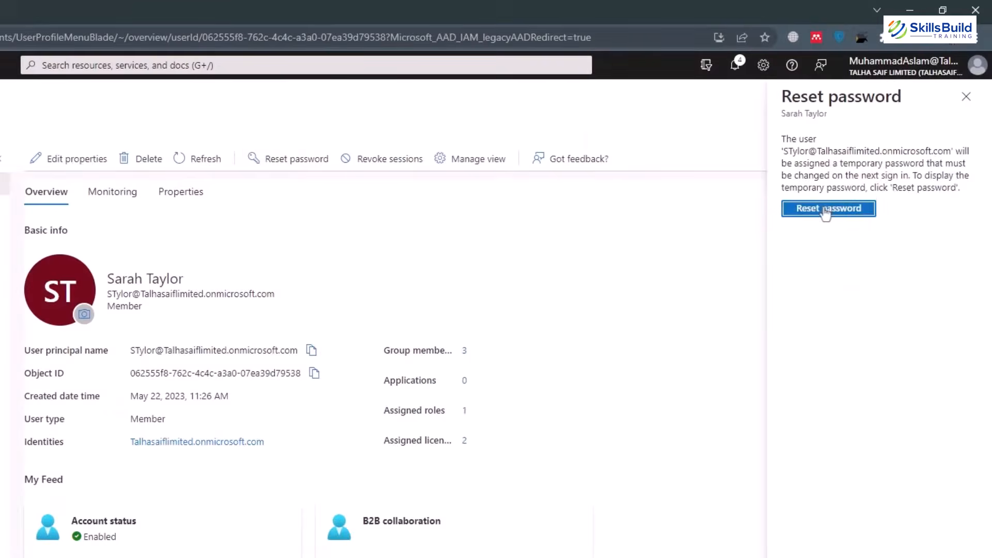
{"action": "left_click", "coordinate": [825, 209]}
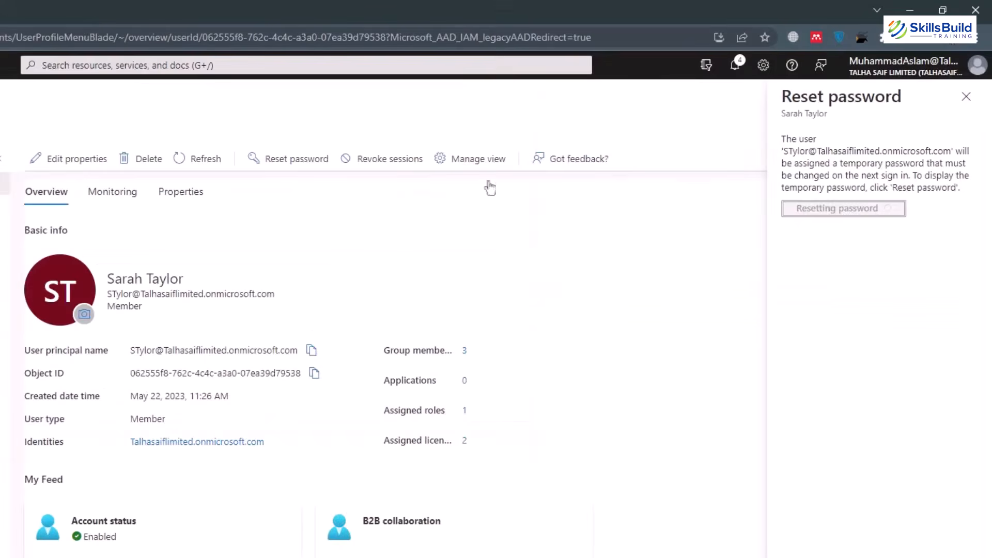
{"action": "left_click", "coordinate": [966, 96]}
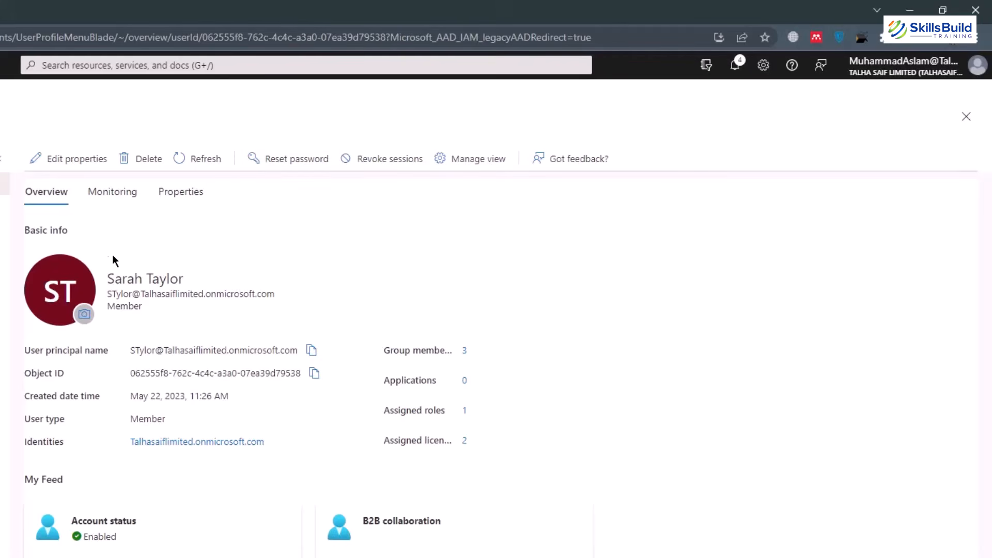
Dismiss the photo upload panel, check the Billing Administrator role, then open the user's Audit logs.
{"action": "left_click", "coordinate": [83, 320]}
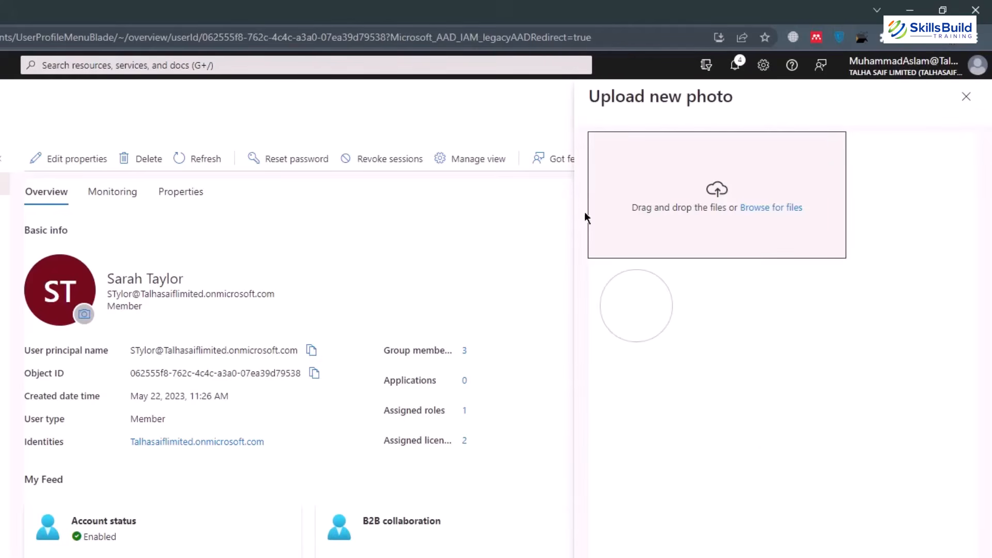
{"action": "left_click", "coordinate": [979, 97]}
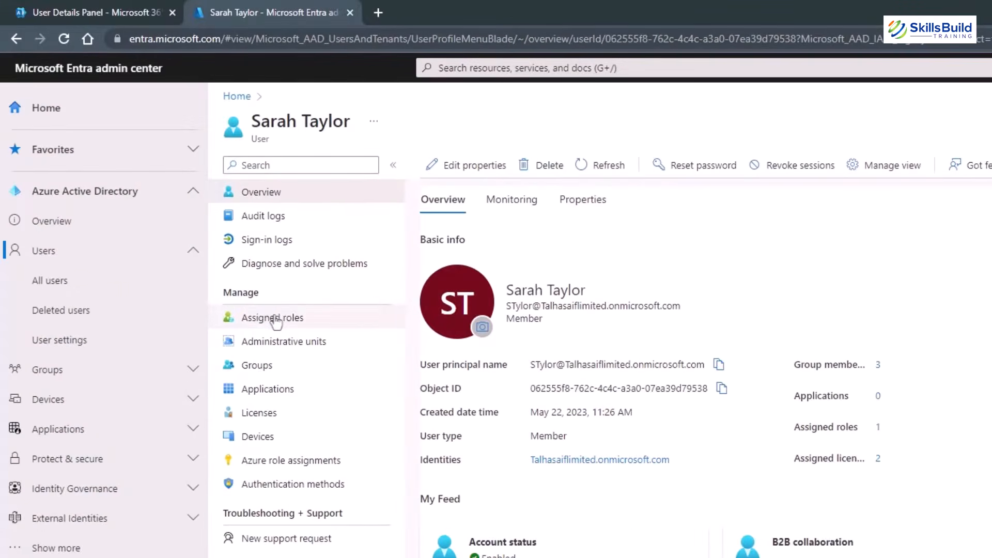
{"action": "left_click", "coordinate": [277, 320]}
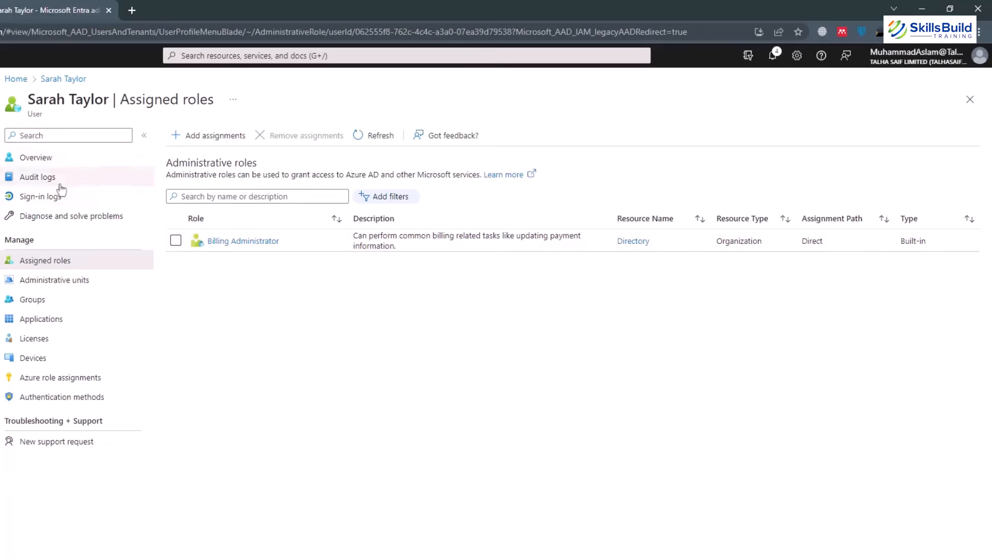
{"action": "left_click", "coordinate": [40, 176]}
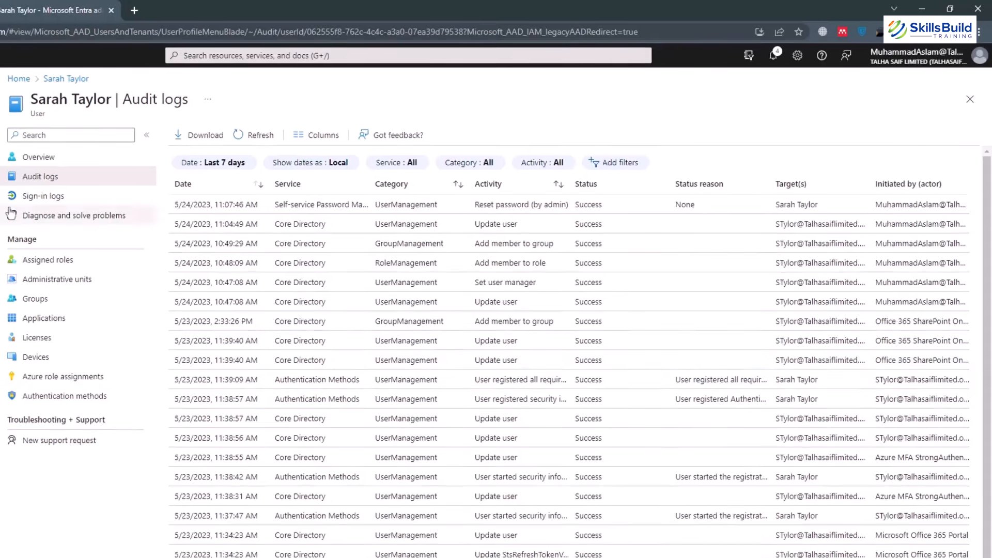
Look at the user's Sign-in logs and Diagnose and solve problems, then go to Home.
{"action": "left_click", "coordinate": [26, 199]}
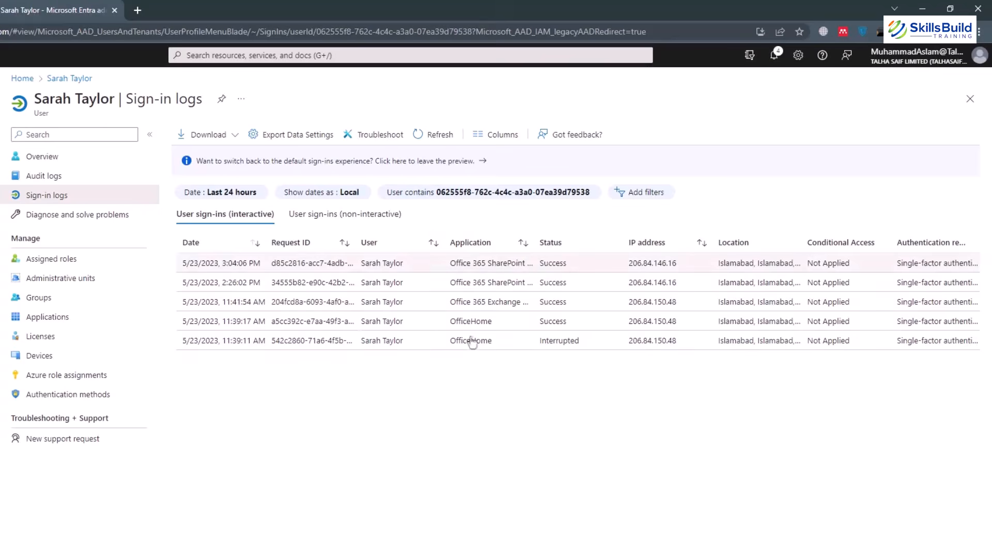
{"action": "left_click", "coordinate": [75, 221]}
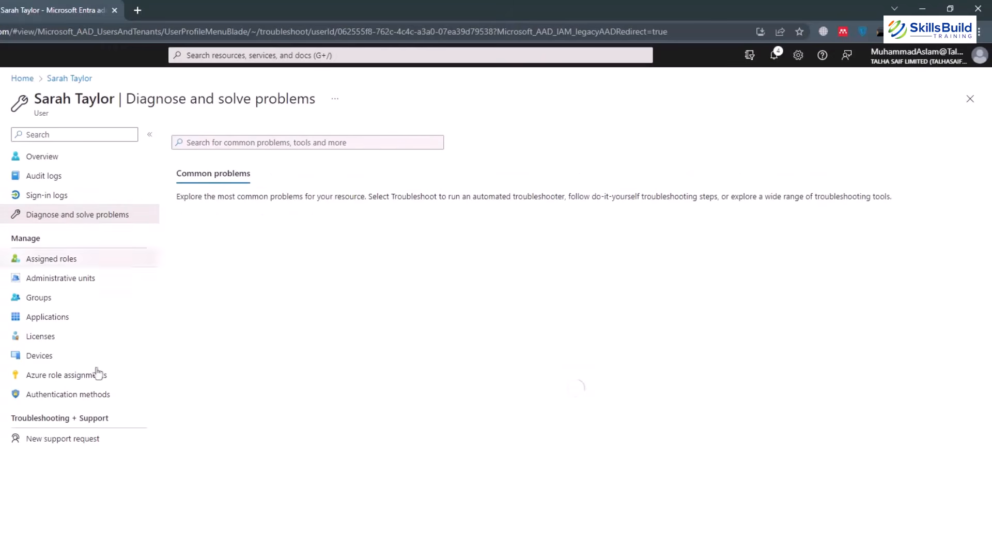
{"action": "left_click", "coordinate": [23, 85]}
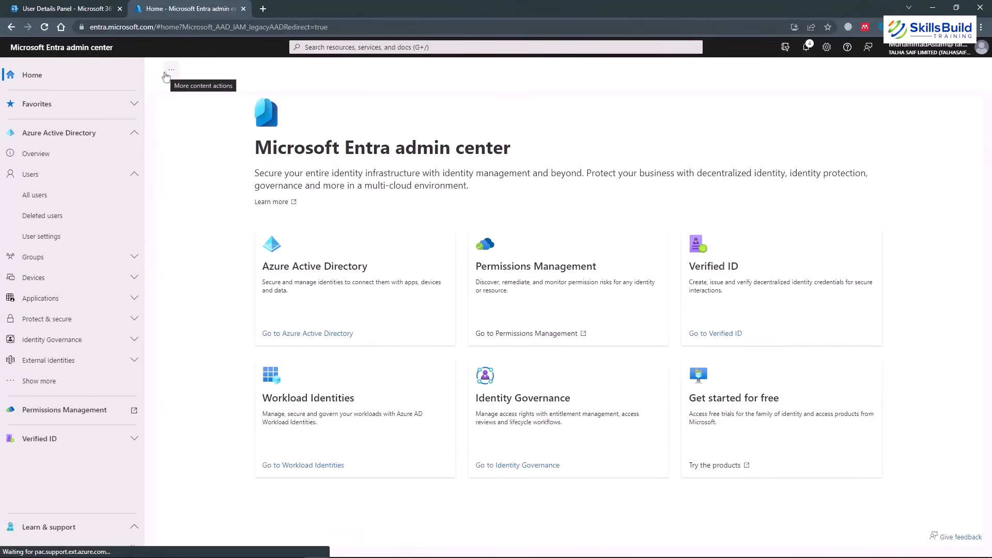
Switch the Entra sidebar from Users to Groups, then open the HR group from All groups.
{"action": "left_click", "coordinate": [47, 176]}
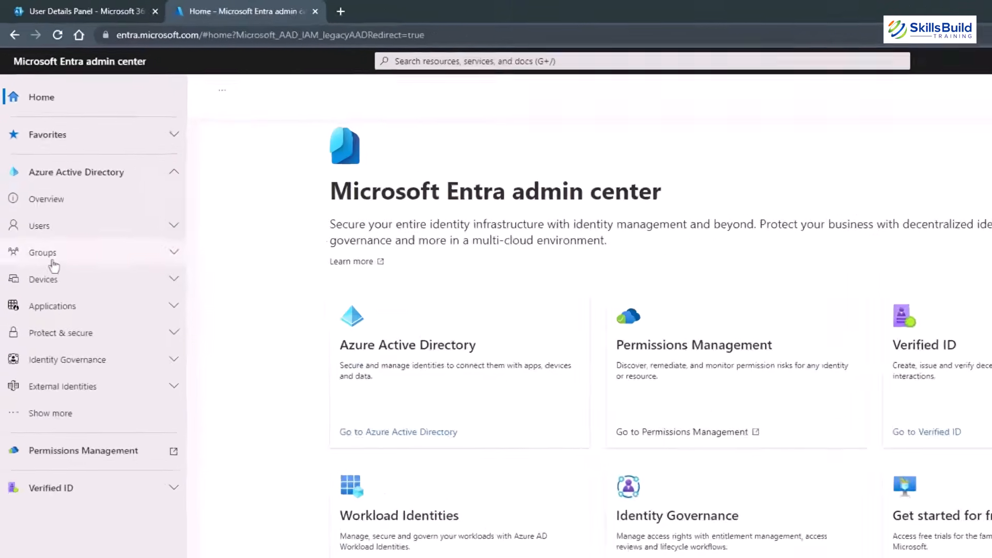
{"action": "left_click", "coordinate": [53, 263]}
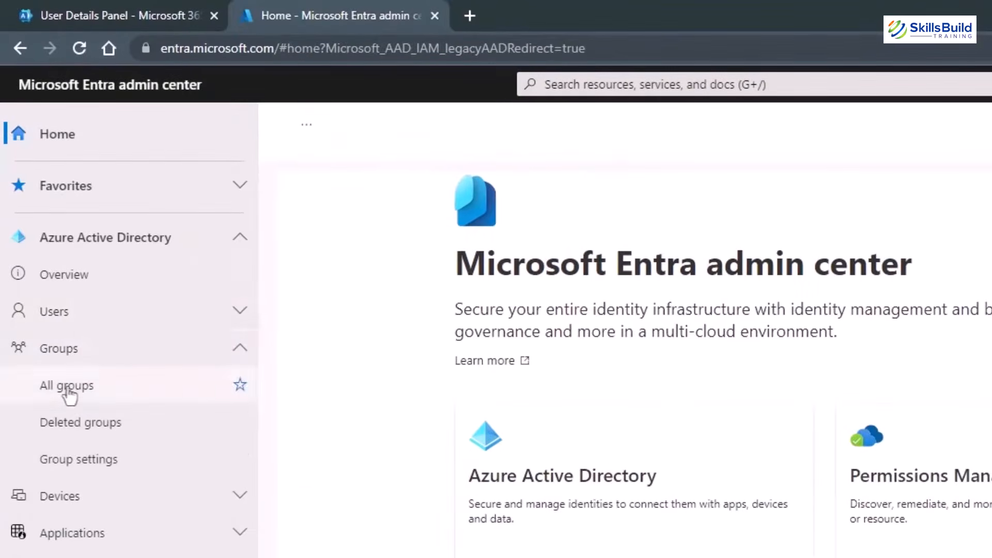
{"action": "left_click", "coordinate": [50, 284]}
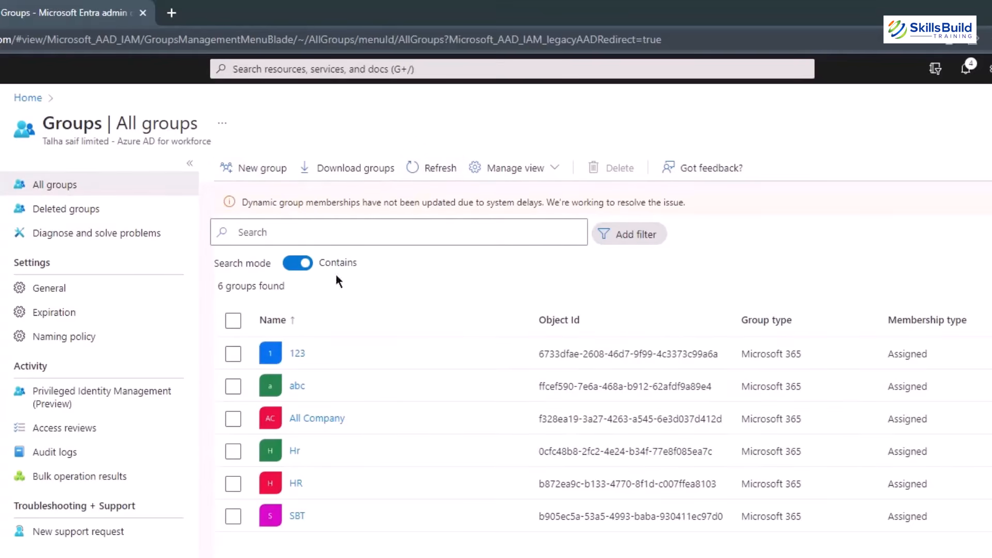
{"action": "left_click", "coordinate": [296, 485]}
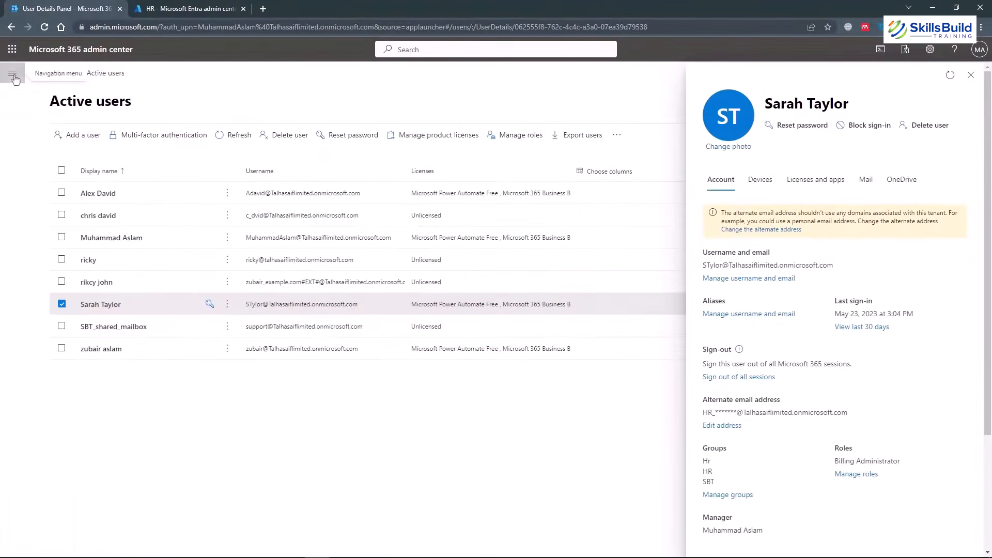
Go to Teams & groups > Active teams & groups and start the Add a group wizard.
{"action": "left_click", "coordinate": [17, 80]}
{"action": "left_click", "coordinate": [53, 200]}
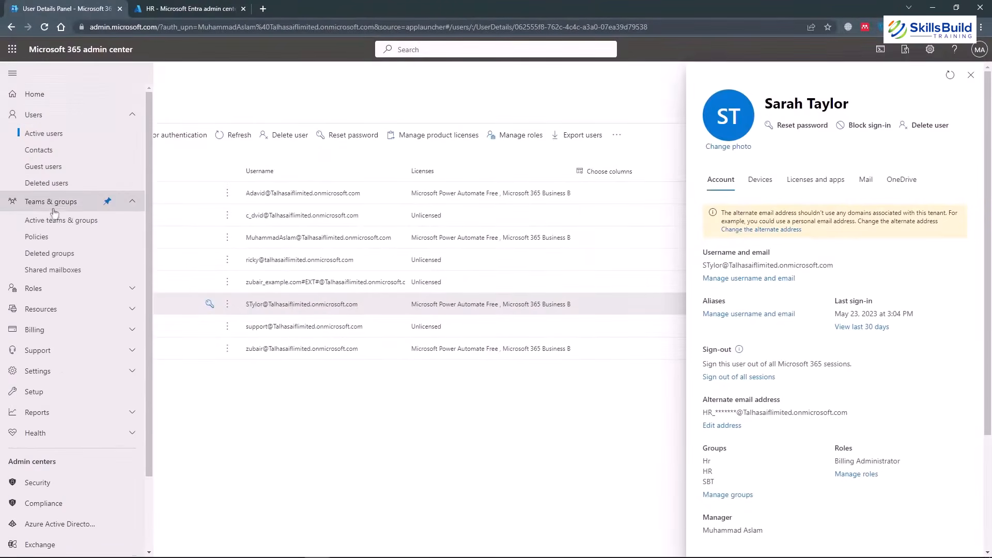
{"action": "left_click", "coordinate": [47, 222]}
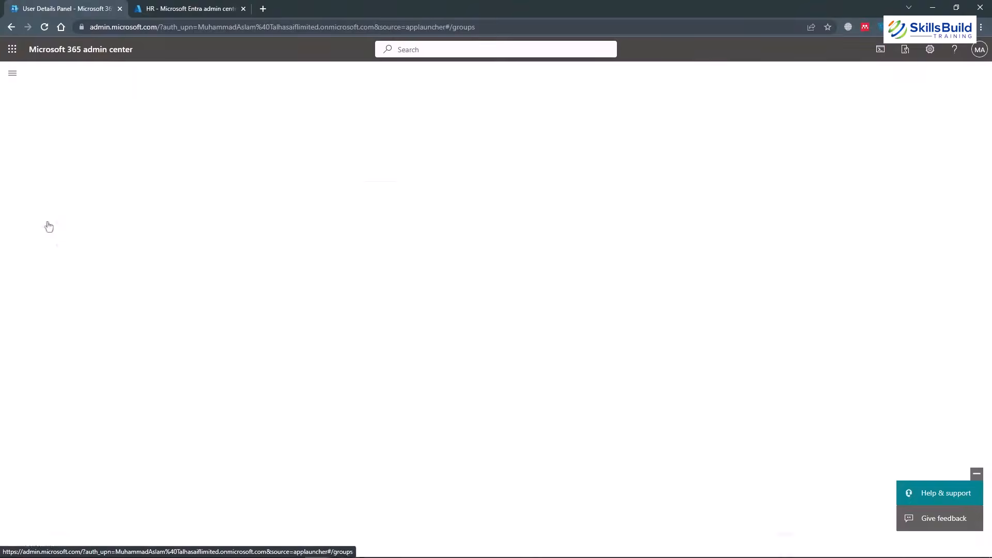
{"action": "left_click", "coordinate": [86, 166]}
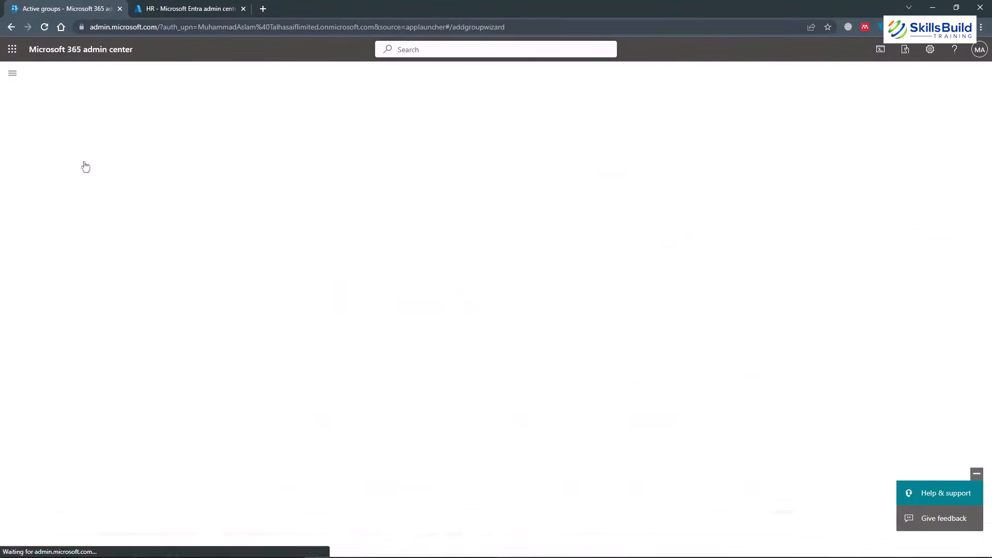
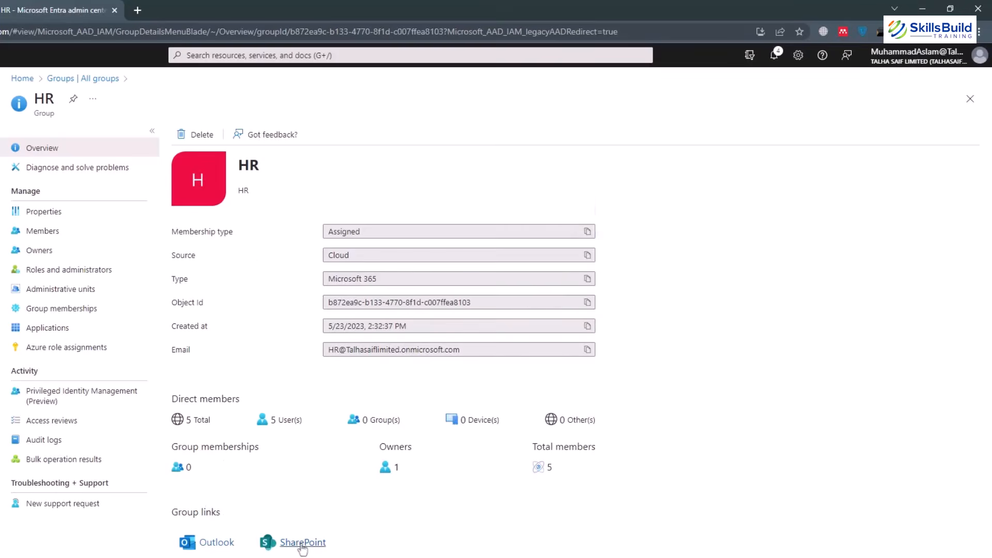
Open the HR group's SharePoint team site in a new tab, then return to the Entra HR group overview.
{"action": "left_click", "coordinate": [302, 543]}
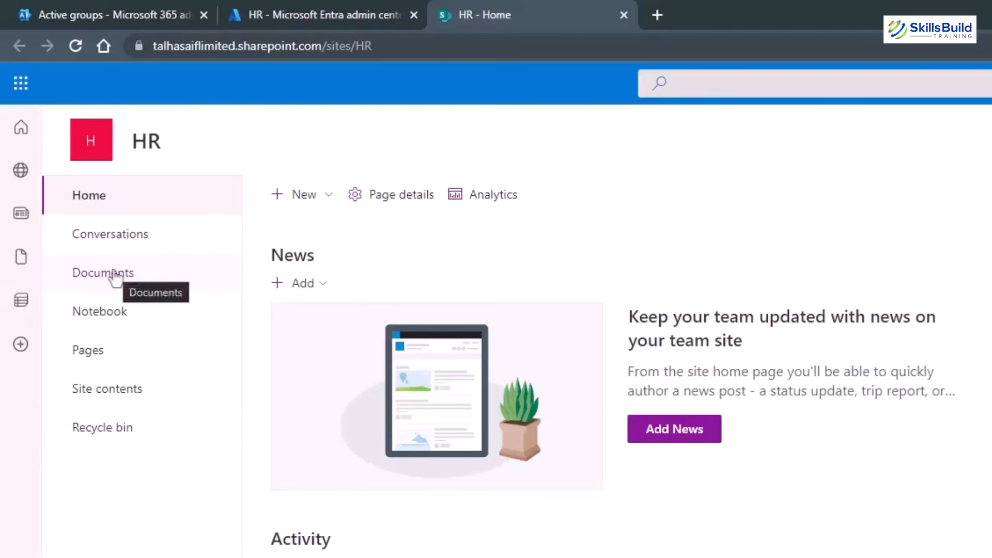
{"action": "left_click", "coordinate": [259, 15]}
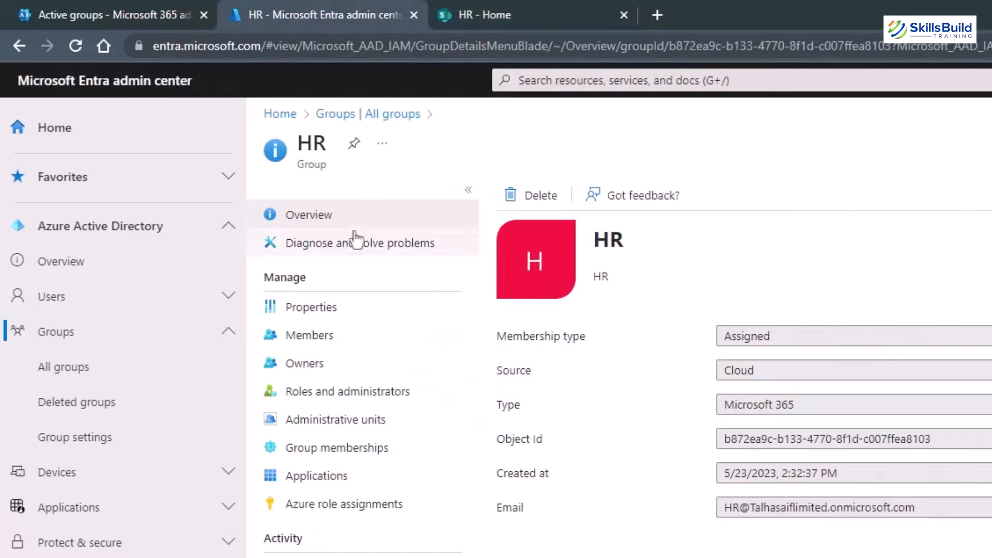
Review the HR group's Properties, its five Members and its single owner.
{"action": "left_click", "coordinate": [306, 317]}
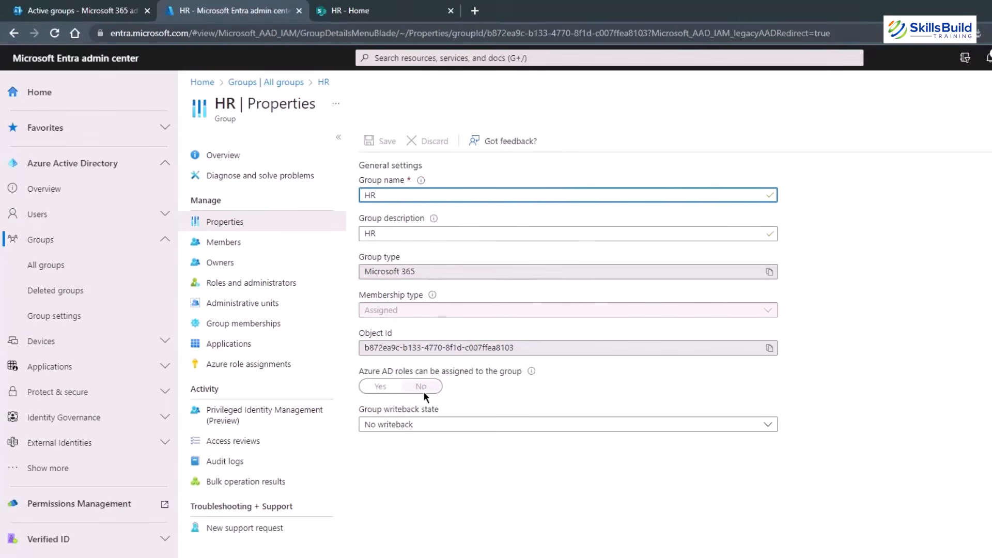
{"action": "left_click", "coordinate": [255, 252]}
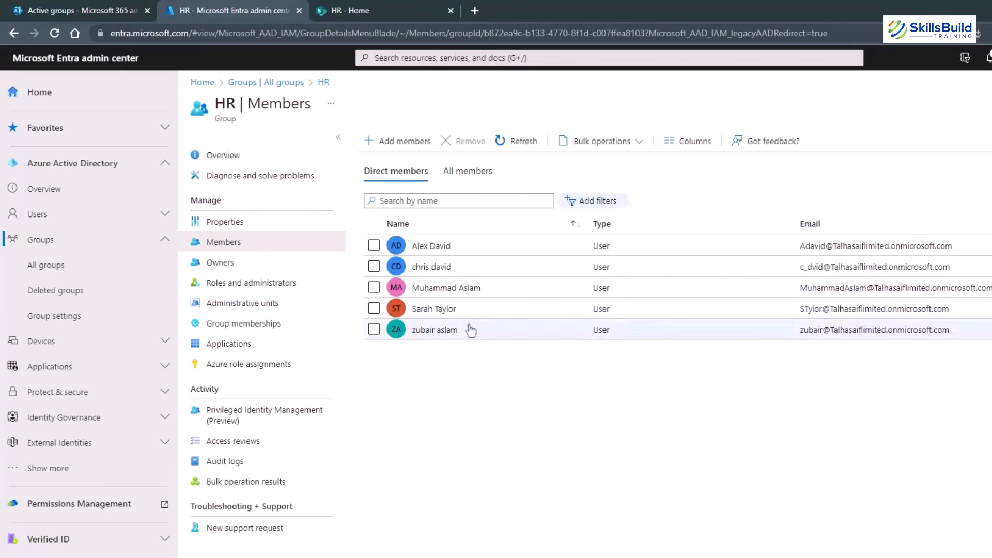
{"action": "left_click", "coordinate": [233, 264]}
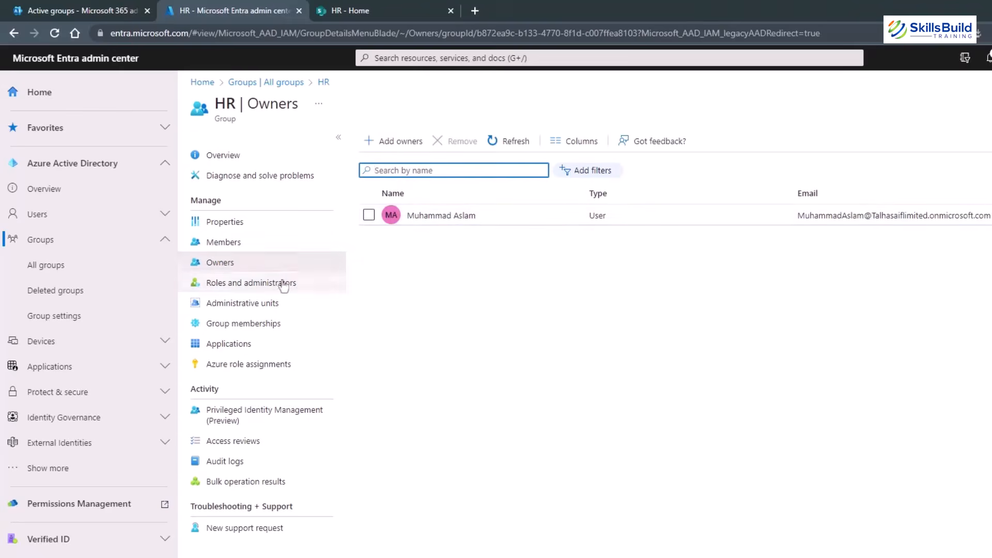
Check the HR group's Roles and administrators, Administrative units, Group memberships and Applications (none assigned).
{"action": "left_click", "coordinate": [265, 288]}
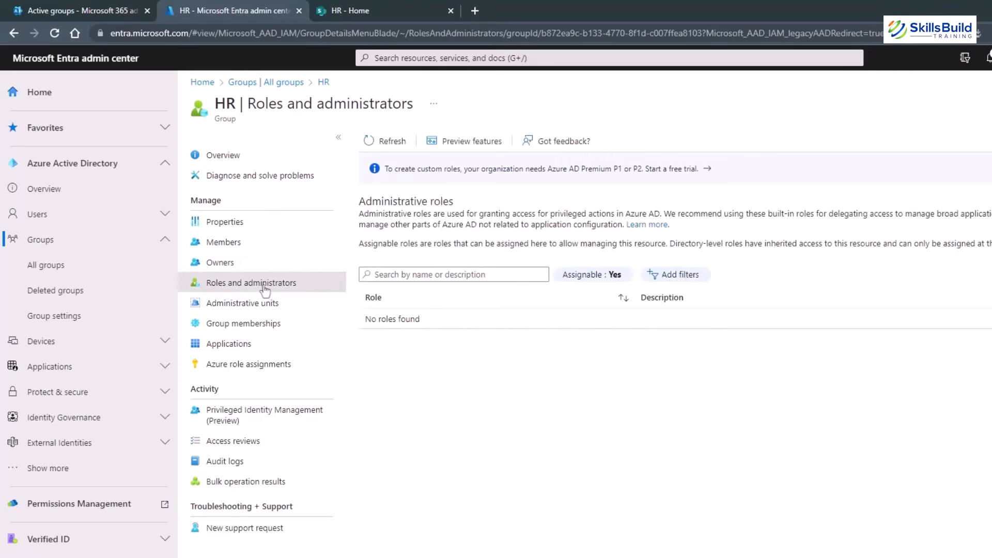
{"action": "left_click", "coordinate": [264, 304]}
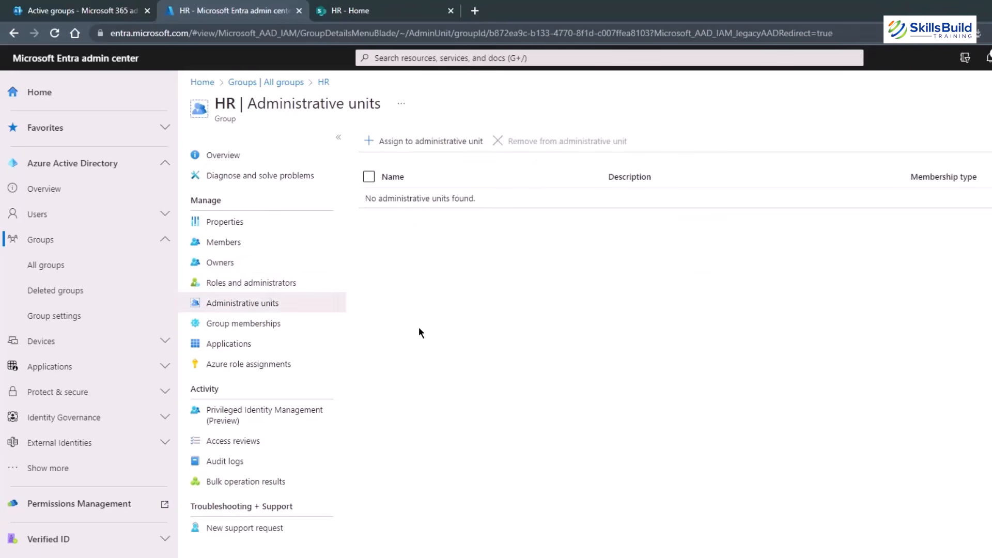
{"action": "left_click", "coordinate": [294, 326]}
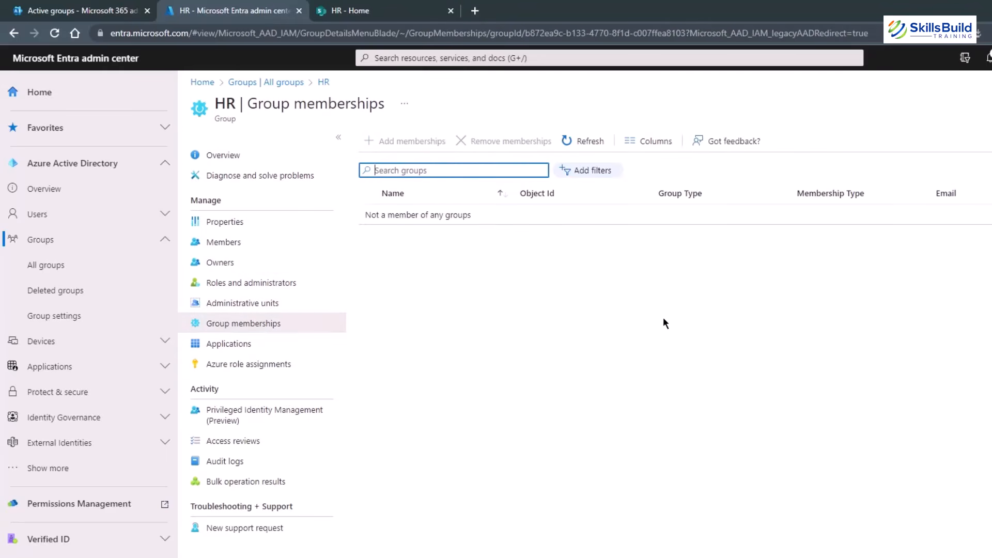
{"action": "left_click", "coordinate": [229, 344]}
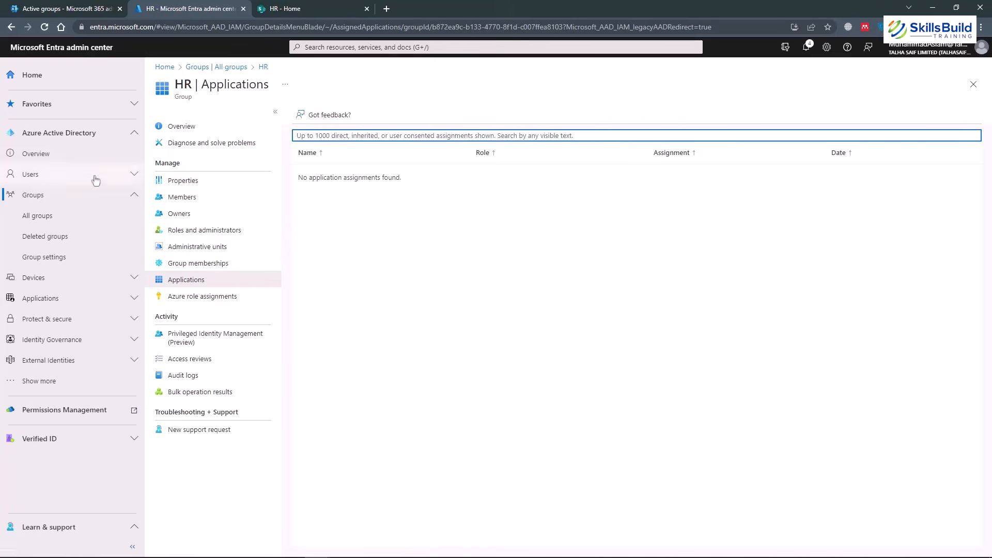
Open a user from All users and view their Business Basic and Power Automate Free licenses.
{"action": "left_click", "coordinate": [31, 177]}
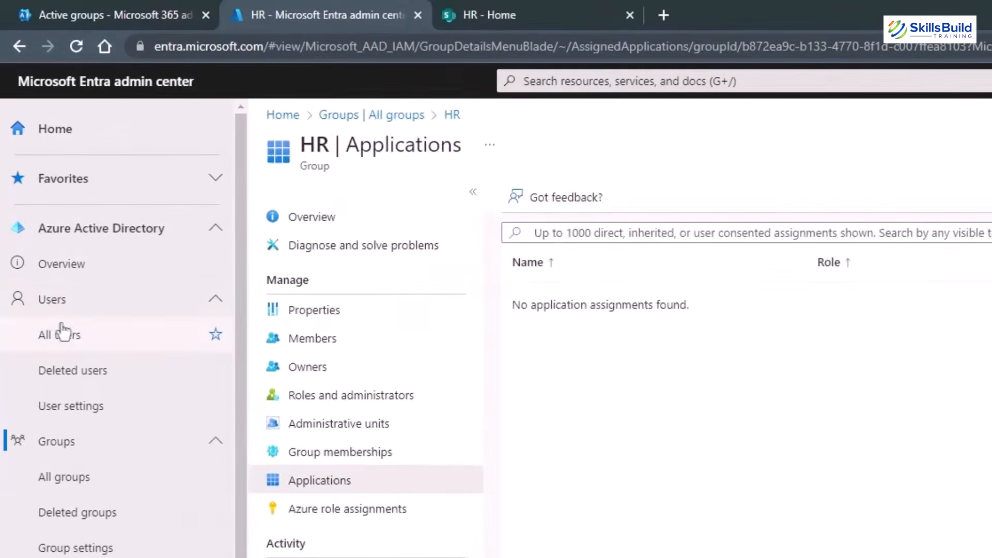
{"action": "left_click", "coordinate": [55, 310]}
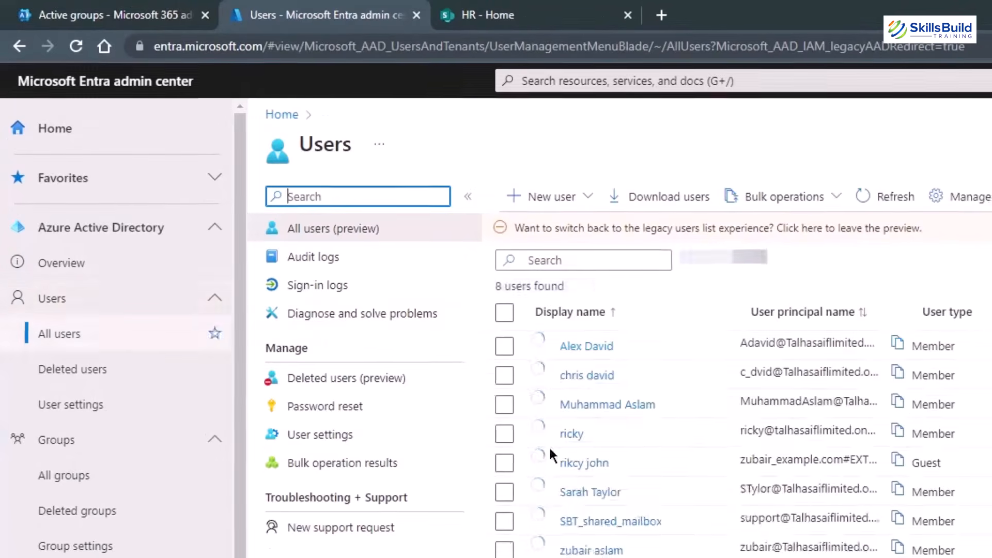
{"action": "left_click", "coordinate": [590, 493]}
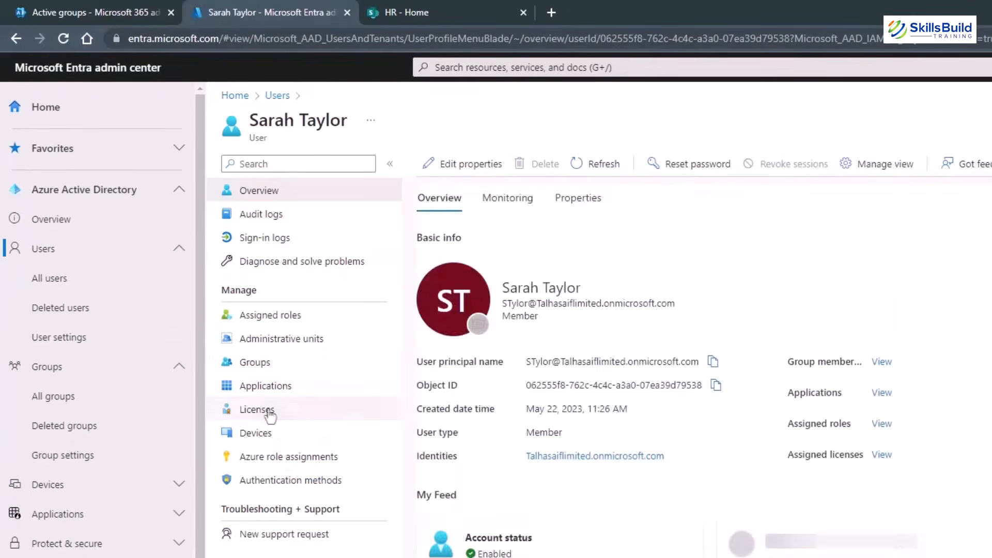
{"action": "left_click", "coordinate": [268, 410]}
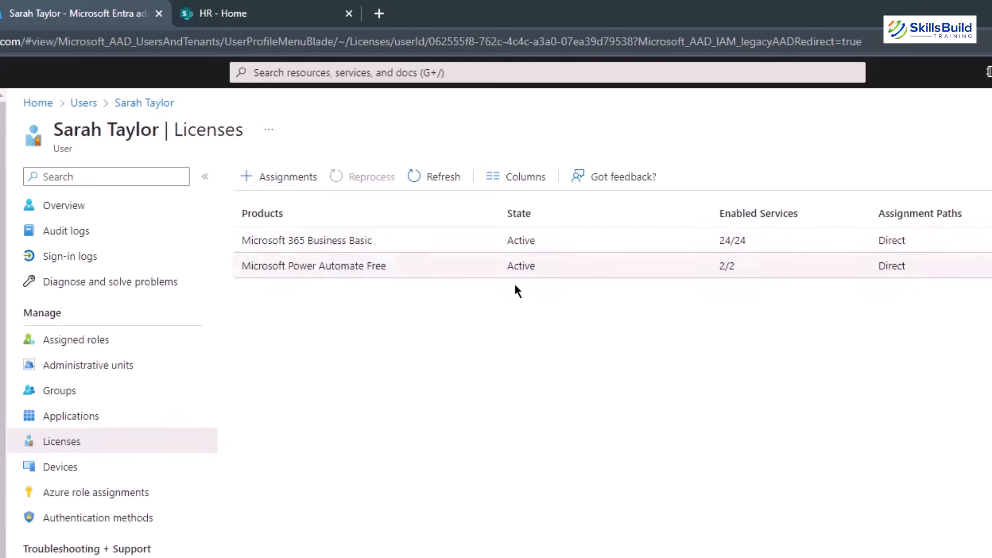
{"action": "left_click", "coordinate": [691, 242]}
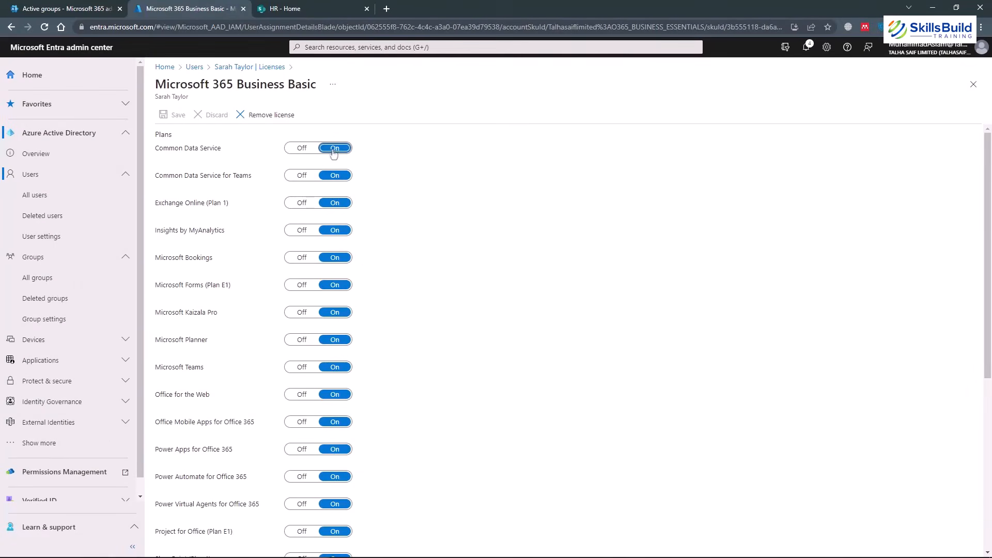
{"action": "left_click", "coordinate": [302, 149]}
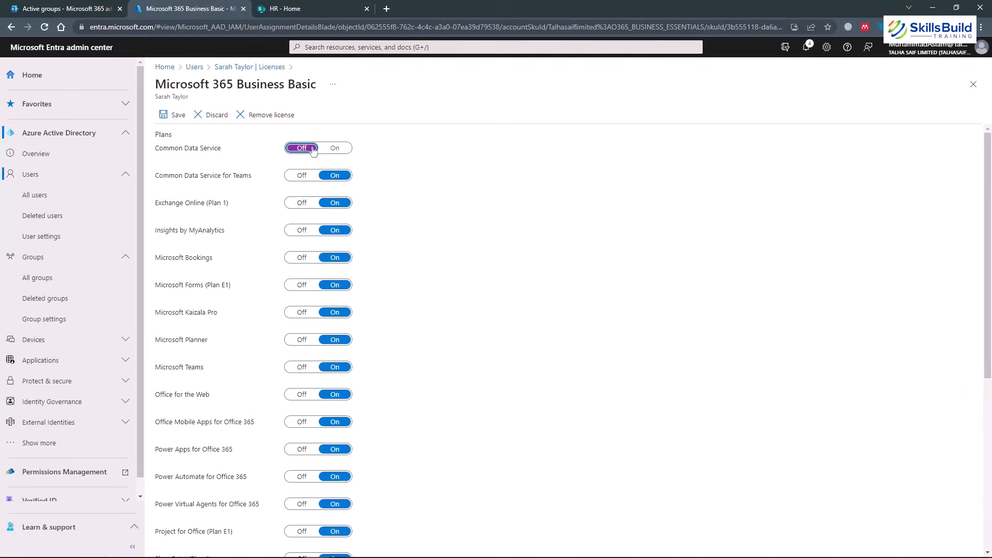
{"action": "left_click", "coordinate": [302, 176]}
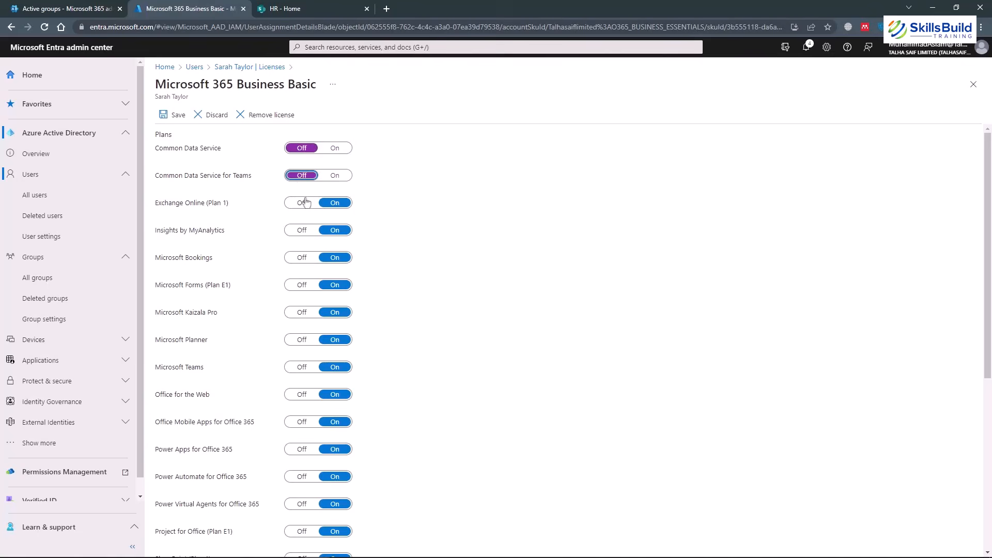
{"action": "left_click", "coordinate": [302, 204]}
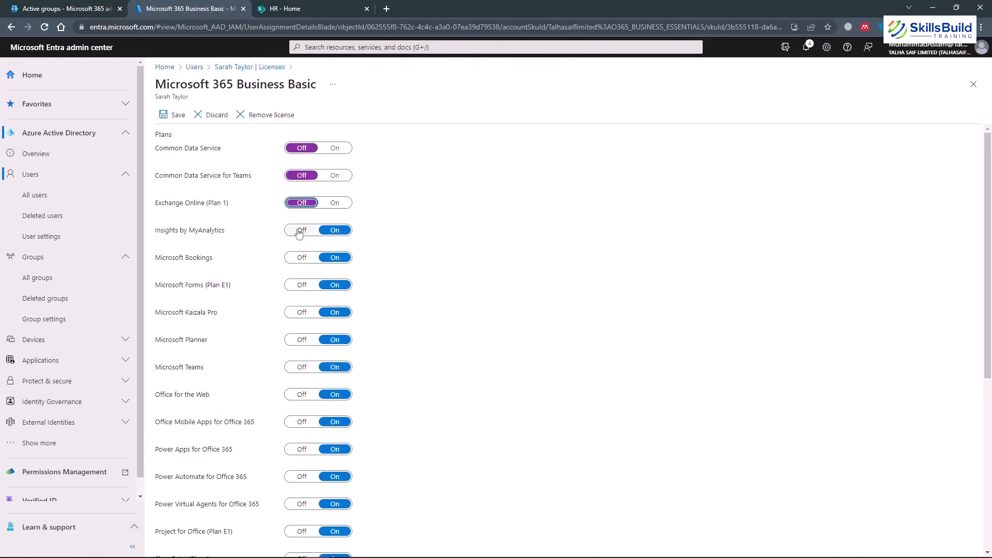
{"action": "left_click", "coordinate": [299, 232]}
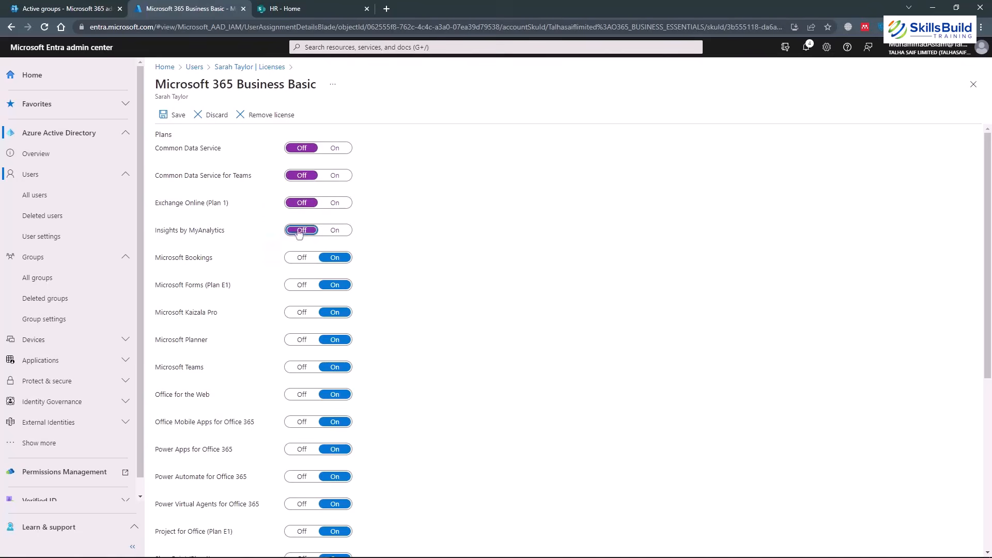
{"action": "left_click", "coordinate": [337, 230]}
{"action": "left_click", "coordinate": [338, 203]}
{"action": "left_click", "coordinate": [337, 175]}
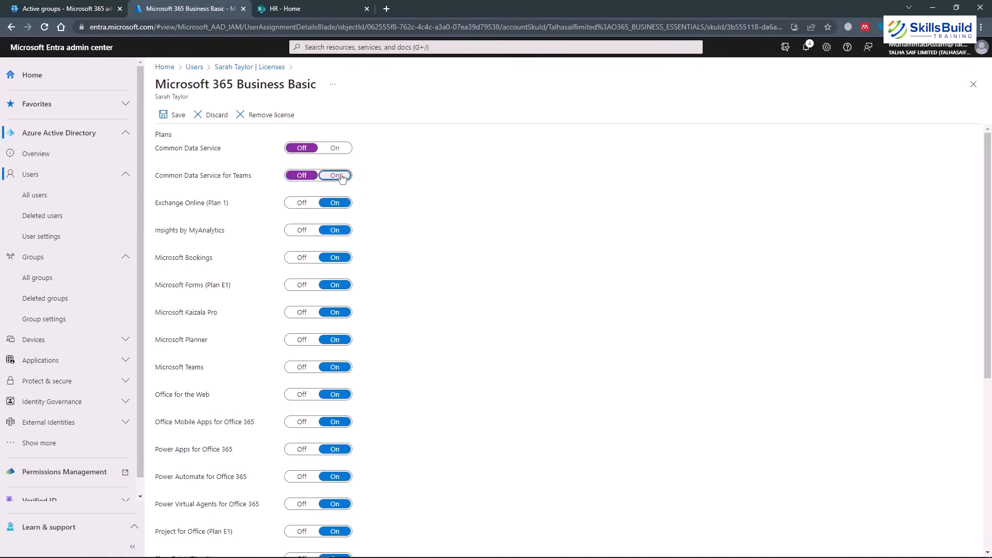
{"action": "left_click", "coordinate": [337, 148]}
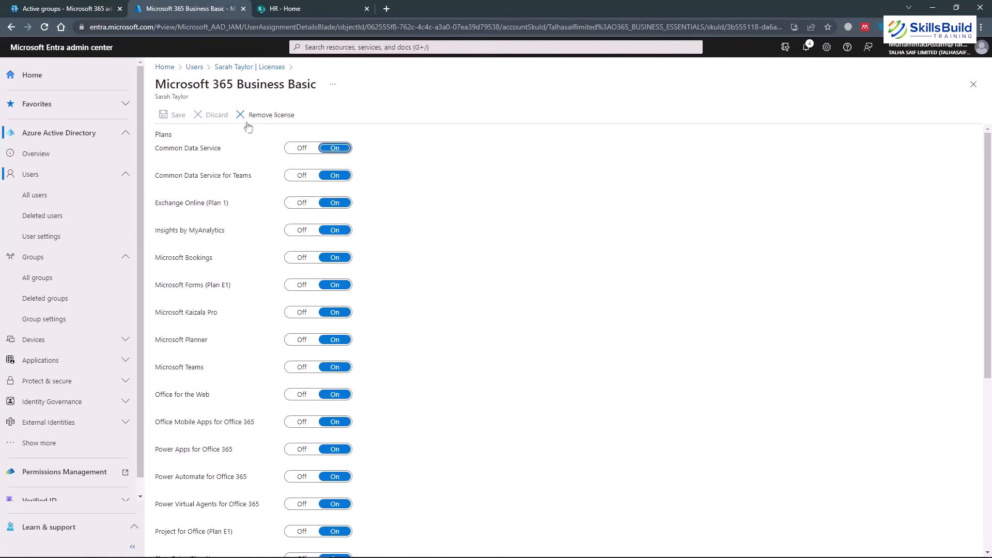
{"action": "left_click", "coordinate": [195, 67]}
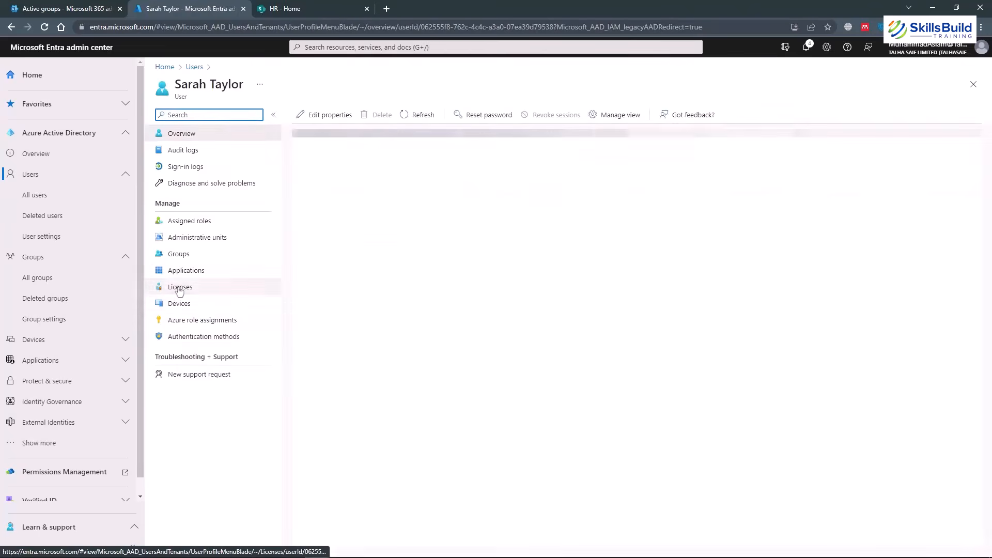
{"action": "left_click", "coordinate": [180, 288]}
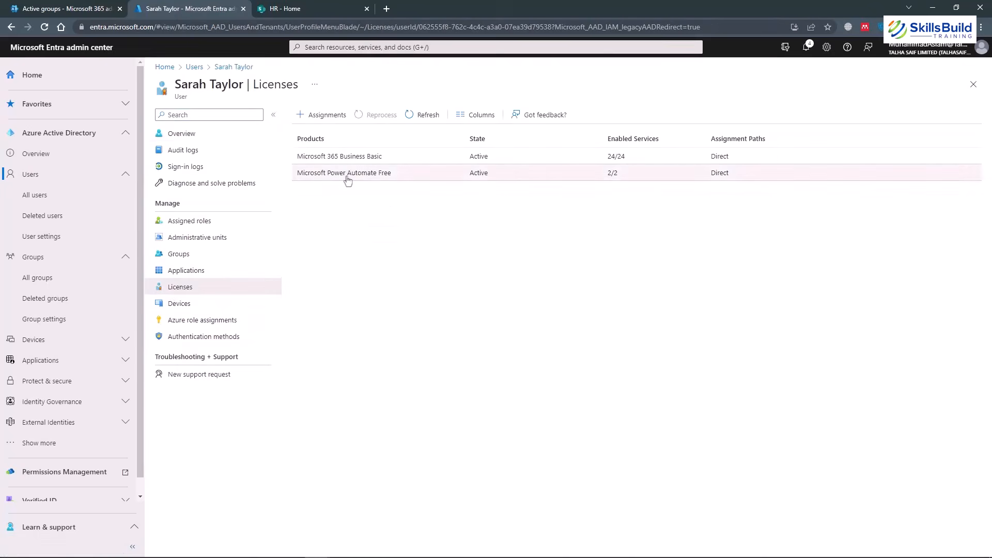
View the plans included in the Microsoft Power Automate Free licence, then go back.
{"action": "left_click", "coordinate": [347, 176]}
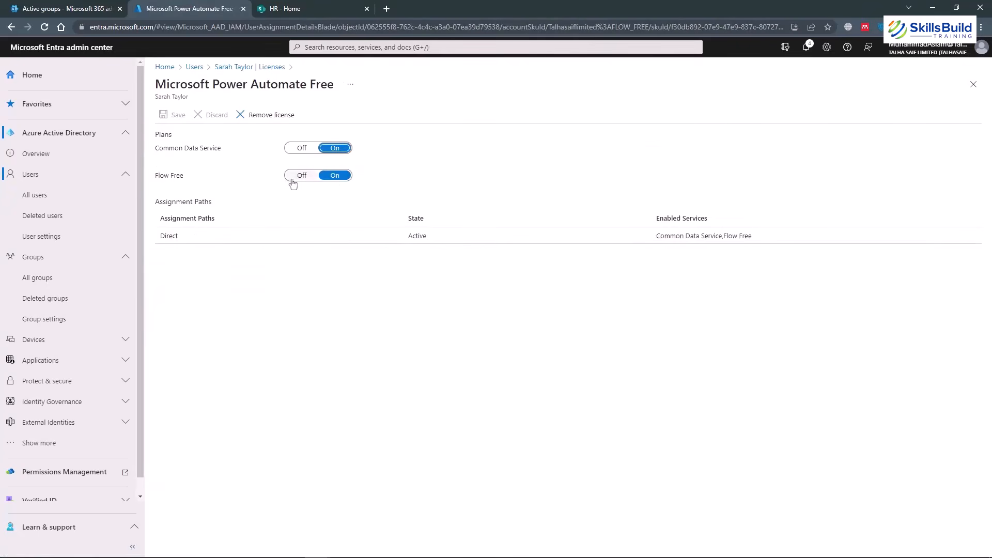
{"action": "left_click", "coordinate": [6, 29]}
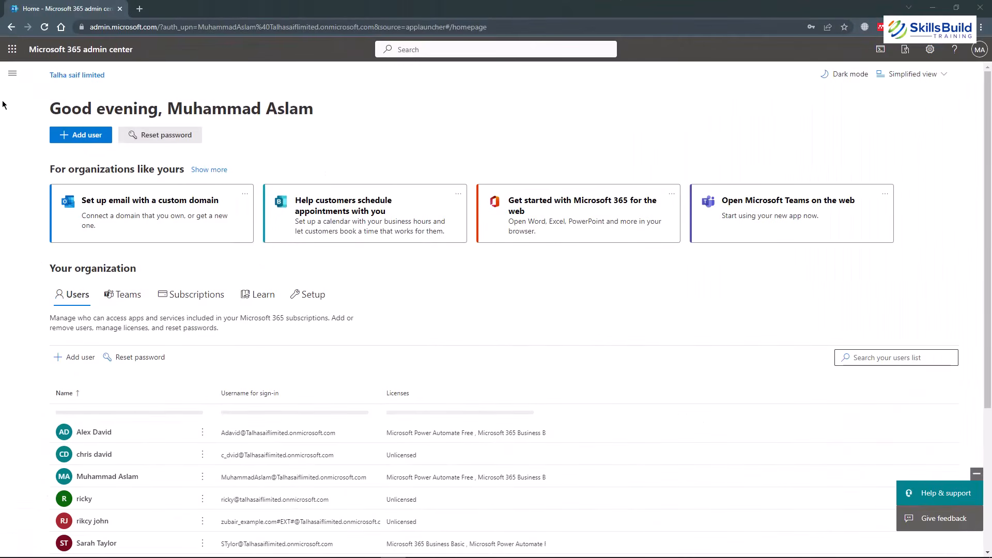
Go to Users > Active users to list all eight accounts.
{"action": "left_click", "coordinate": [13, 73]}
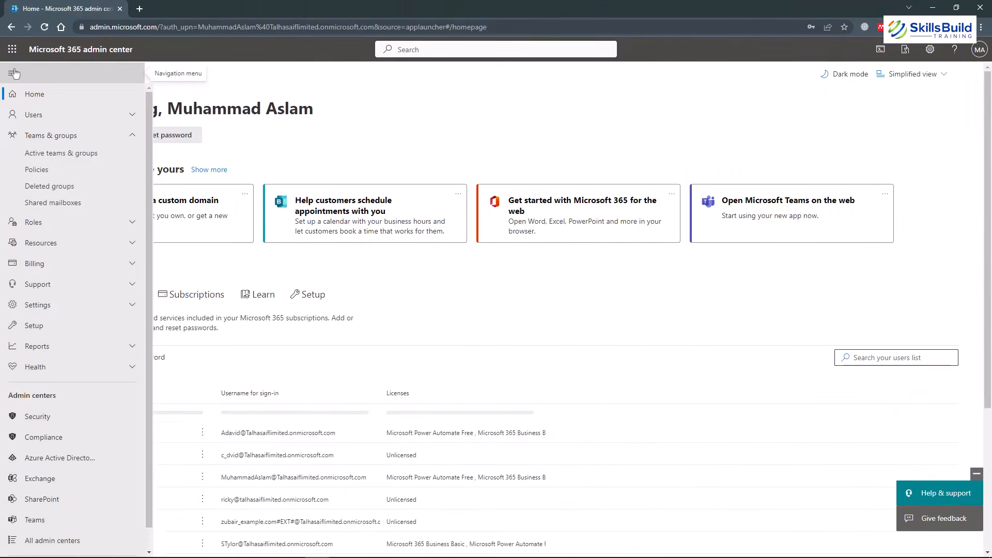
{"action": "left_click", "coordinate": [50, 117]}
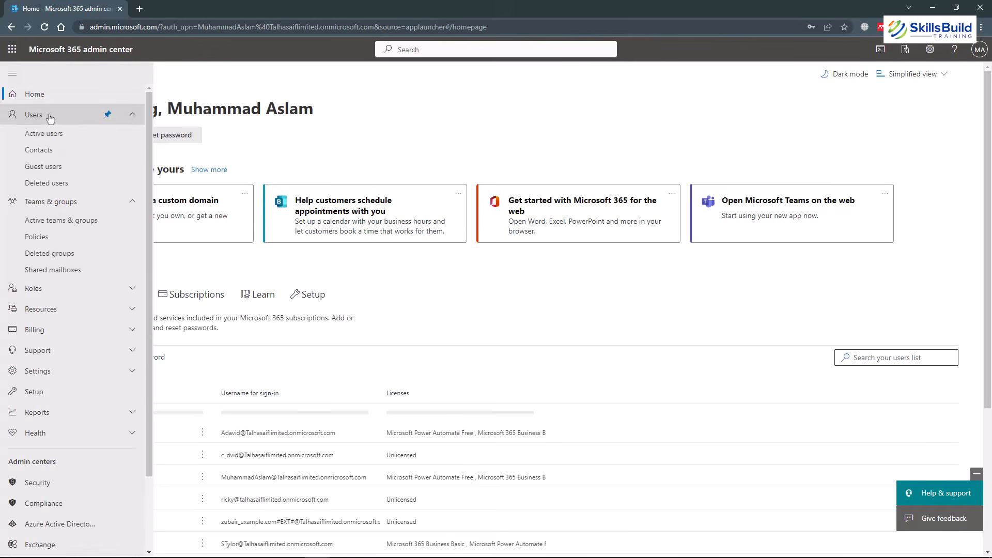
{"action": "left_click", "coordinate": [61, 136]}
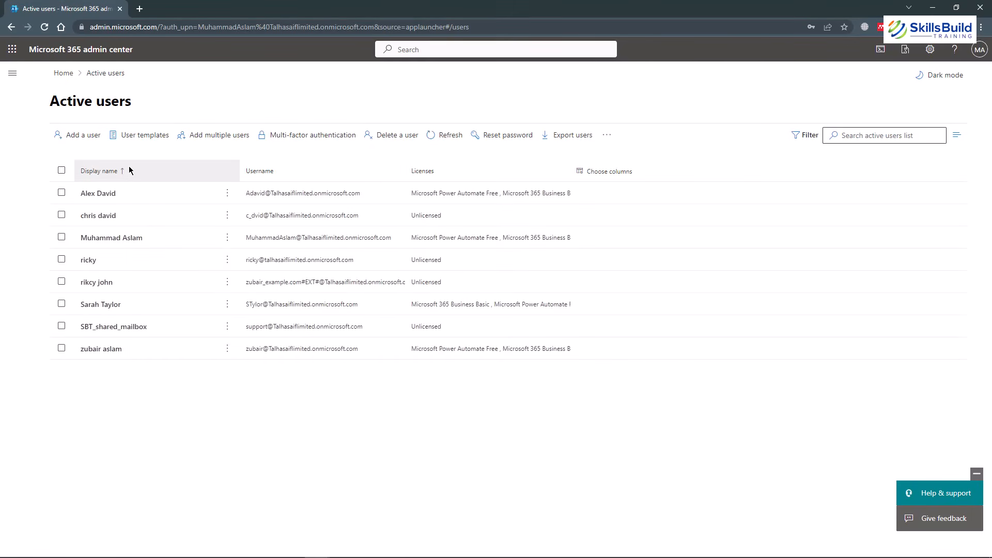
Select and clear all users, then select only the first user account.
{"action": "left_click", "coordinate": [61, 172]}
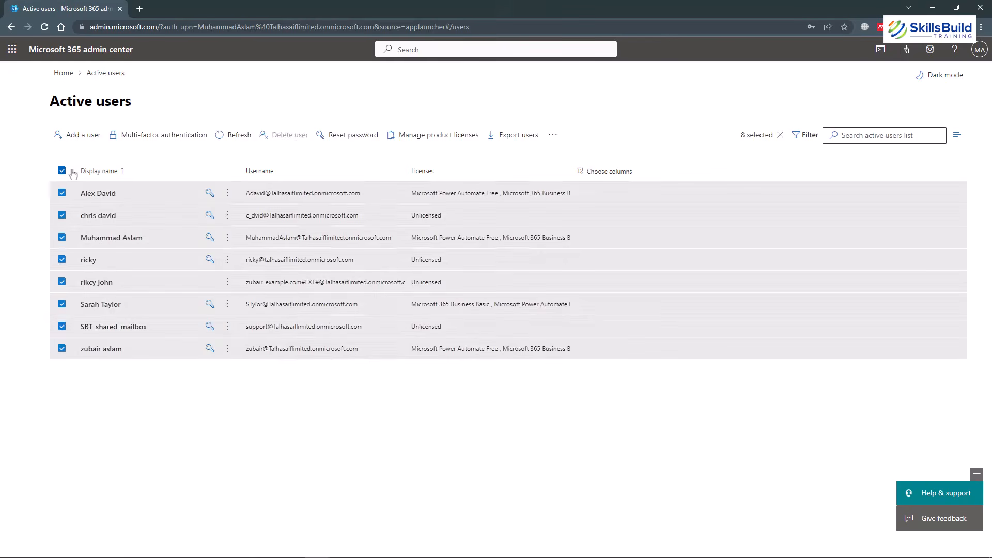
{"action": "left_click", "coordinate": [62, 173]}
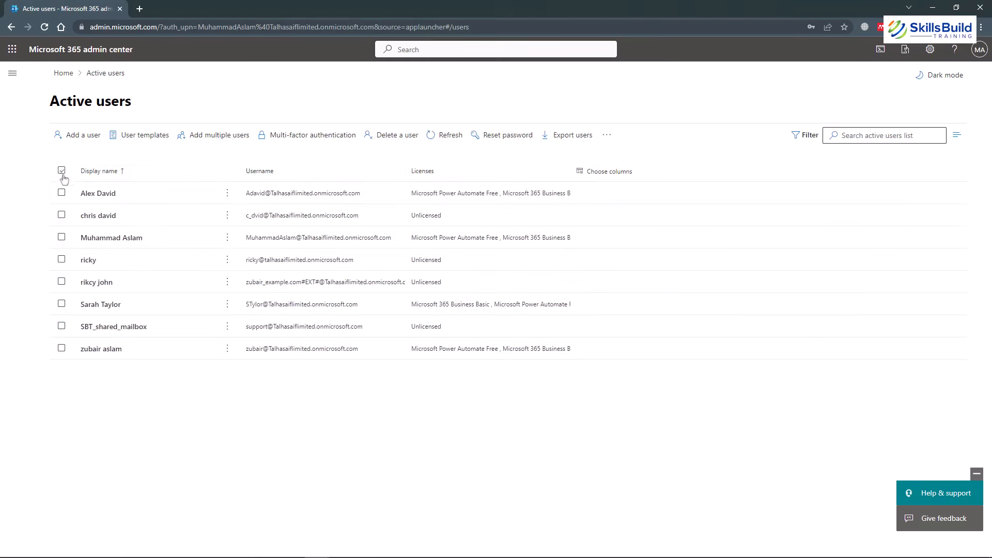
{"action": "left_click", "coordinate": [61, 193]}
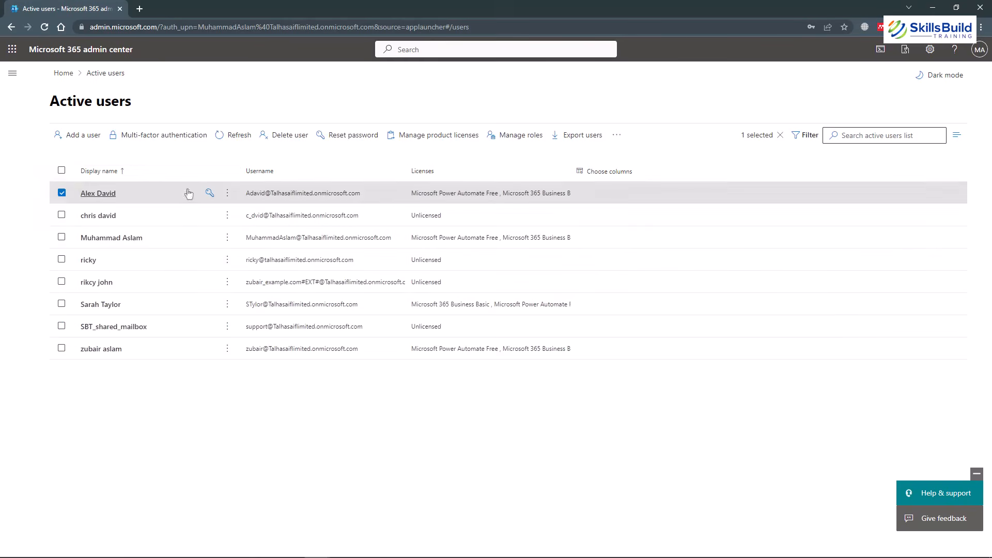
{"action": "left_click", "coordinate": [13, 72]}
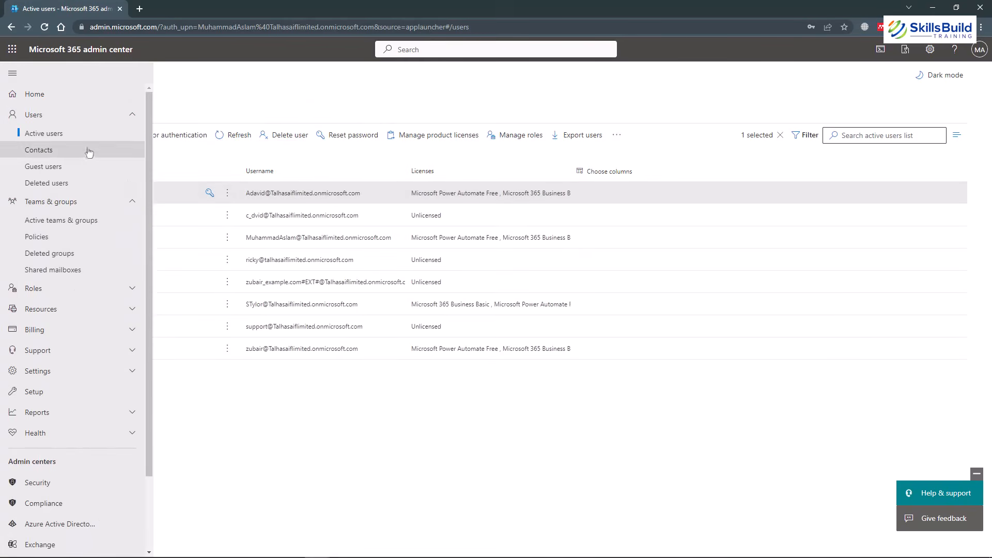
Go to Users > Guest users to see the single guest account.
{"action": "left_click", "coordinate": [53, 168]}
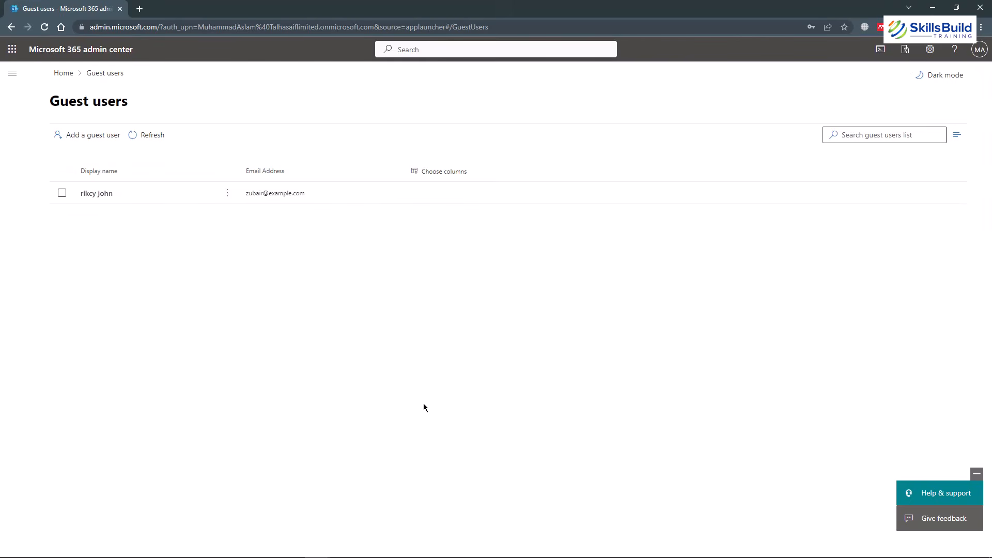
{"action": "left_click", "coordinate": [12, 73]}
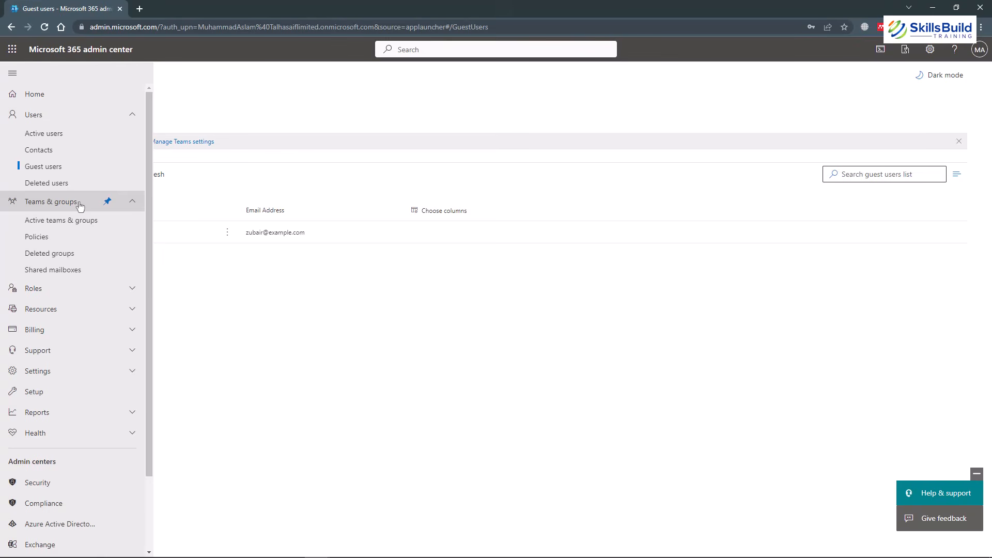
Open Active teams & groups and view the HR team's details: inactive public team created 5/24/23.
{"action": "left_click", "coordinate": [84, 221]}
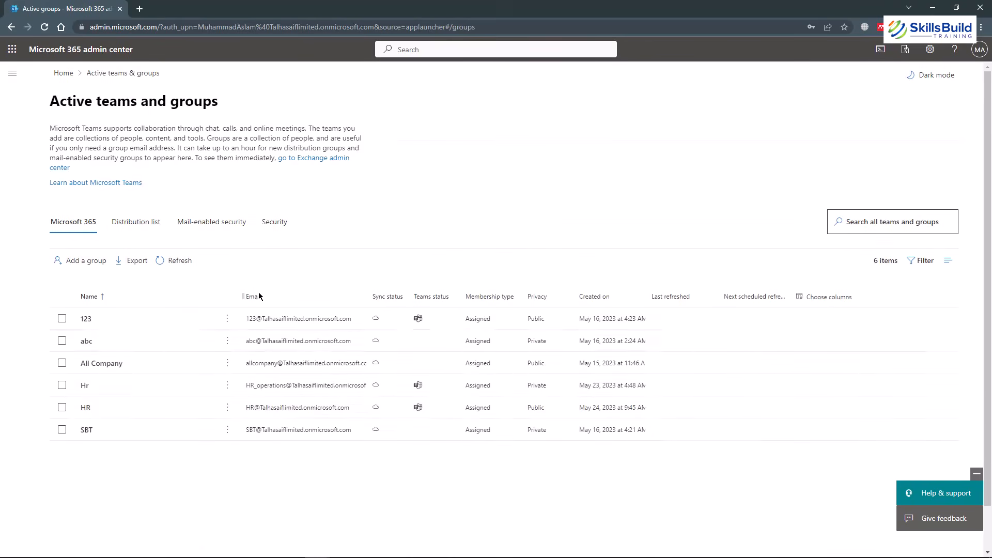
{"action": "left_click", "coordinate": [85, 408]}
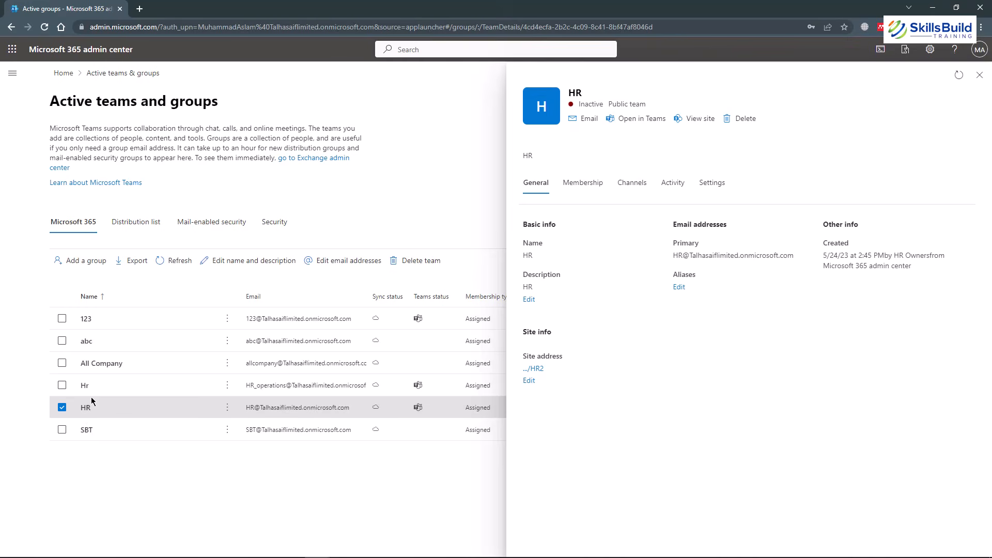
{"action": "left_click", "coordinate": [12, 73]}
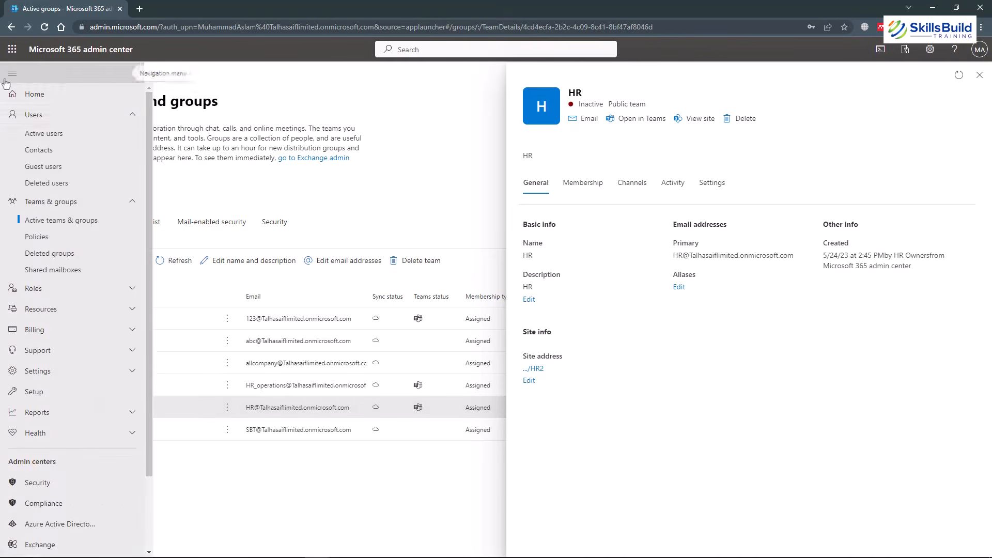
Open Shared mailboxes showing SBT_shared_mailbox, then scroll the menu to the Admin centers section.
{"action": "left_click", "coordinate": [73, 271]}
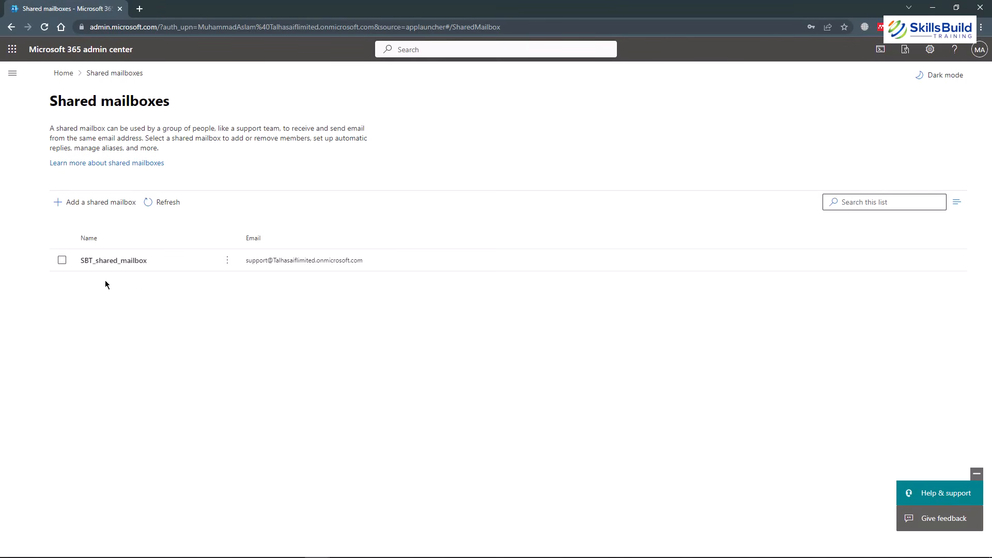
{"action": "left_click", "coordinate": [12, 73]}
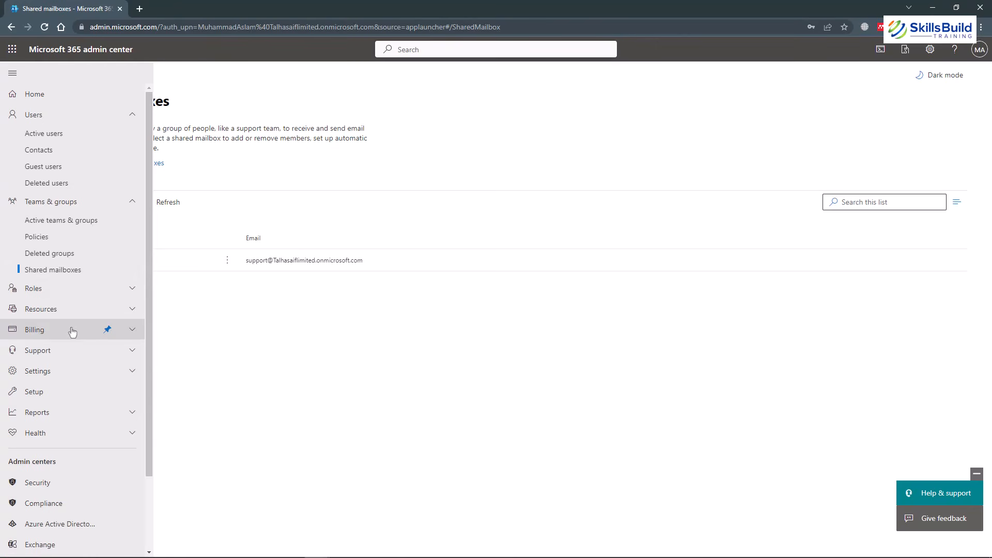
{"action": "scroll", "coordinate": [72, 333], "scroll_direction": "down", "scroll_amount": 2}
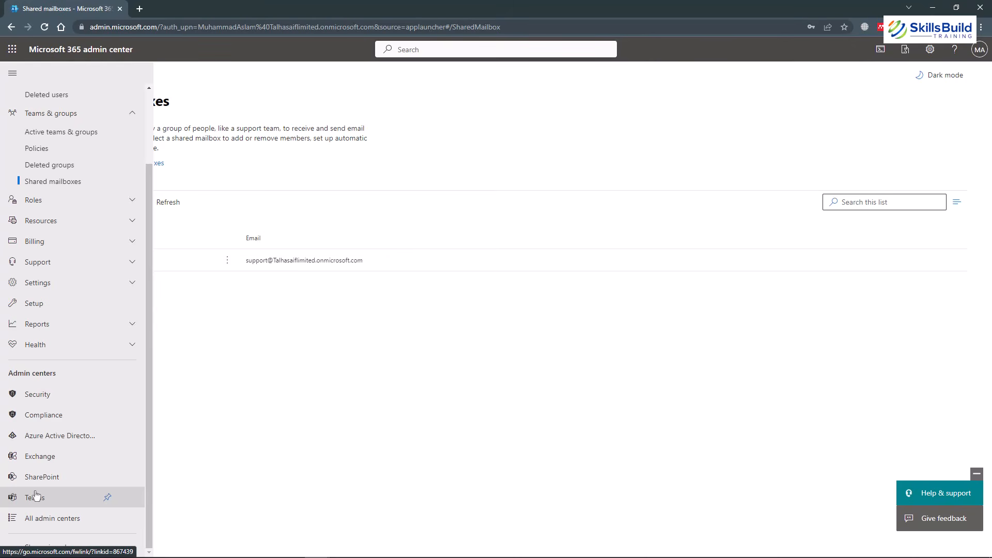
Open the Teams admin center dashboard in a new tab, then return to Shared mailboxes.
{"action": "left_click", "coordinate": [65, 505]}
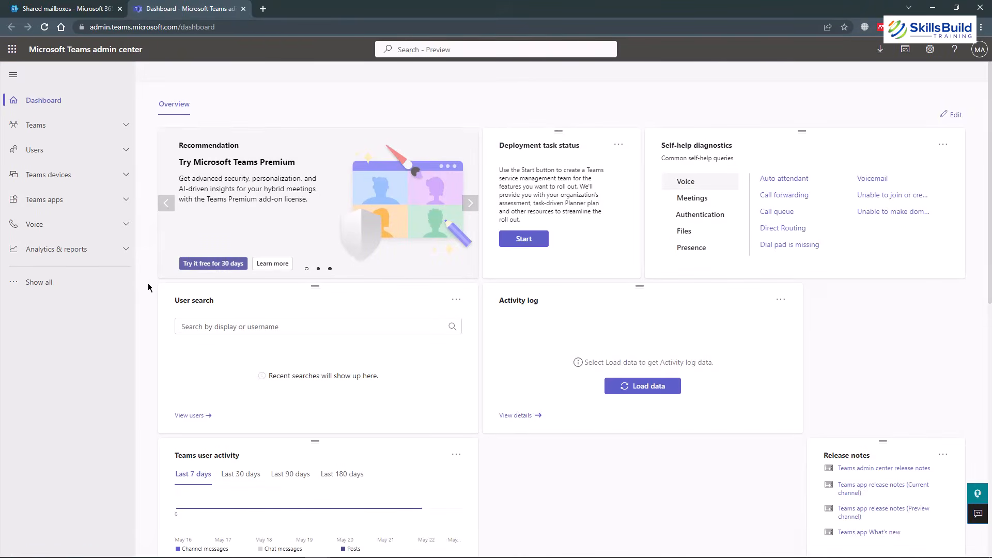
{"action": "left_click", "coordinate": [60, 5]}
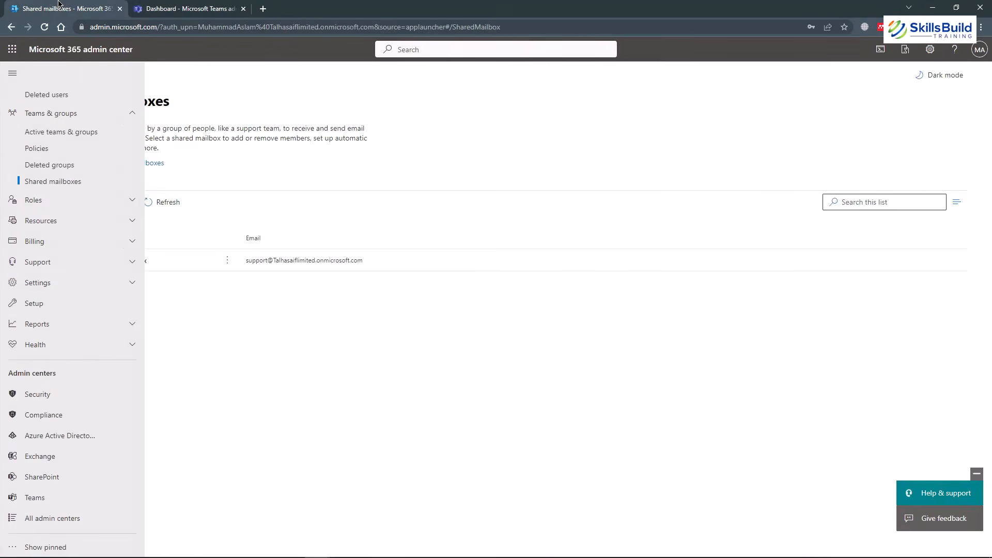
Open the Microsoft Entra admin center in a new tab, then return to Shared mailboxes.
{"action": "left_click", "coordinate": [68, 443]}
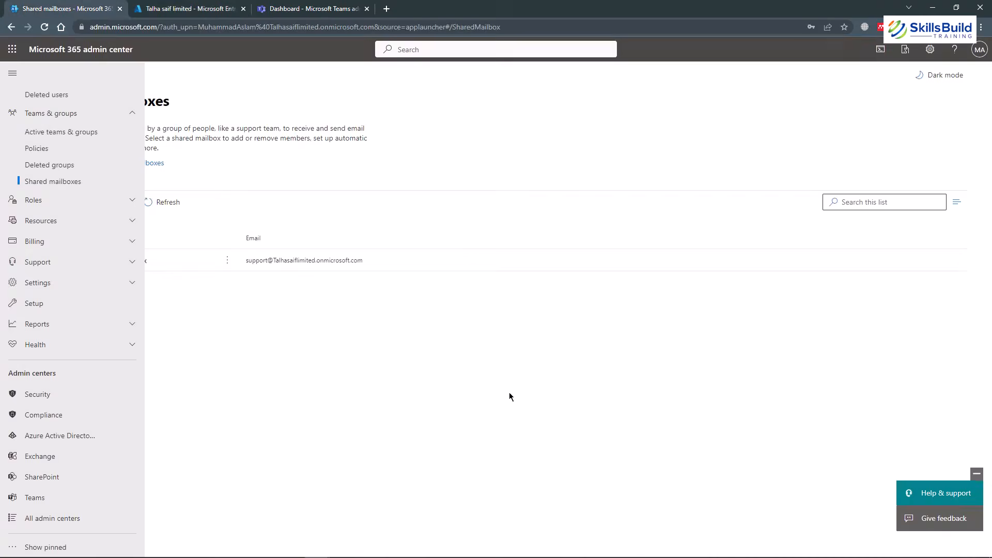
{"action": "left_click", "coordinate": [261, 355]}
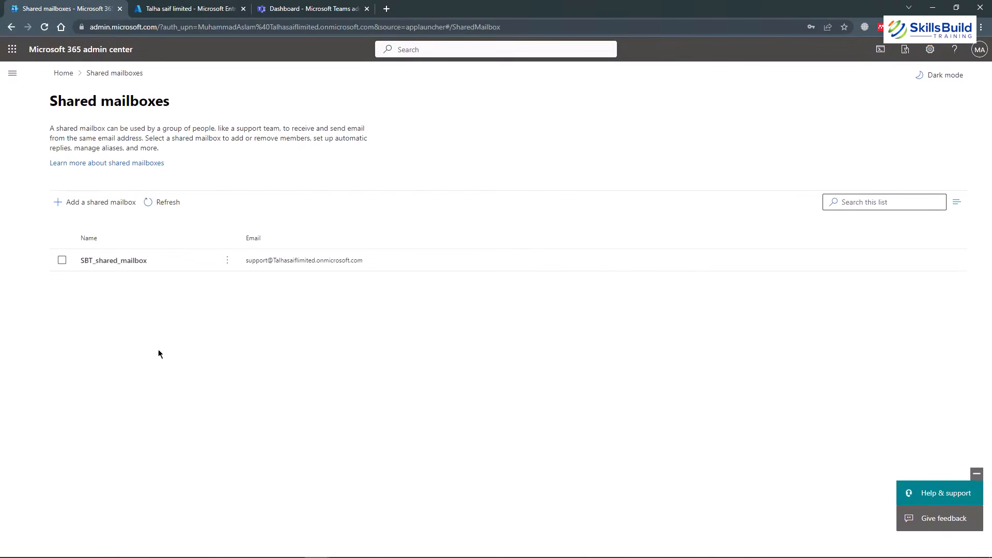